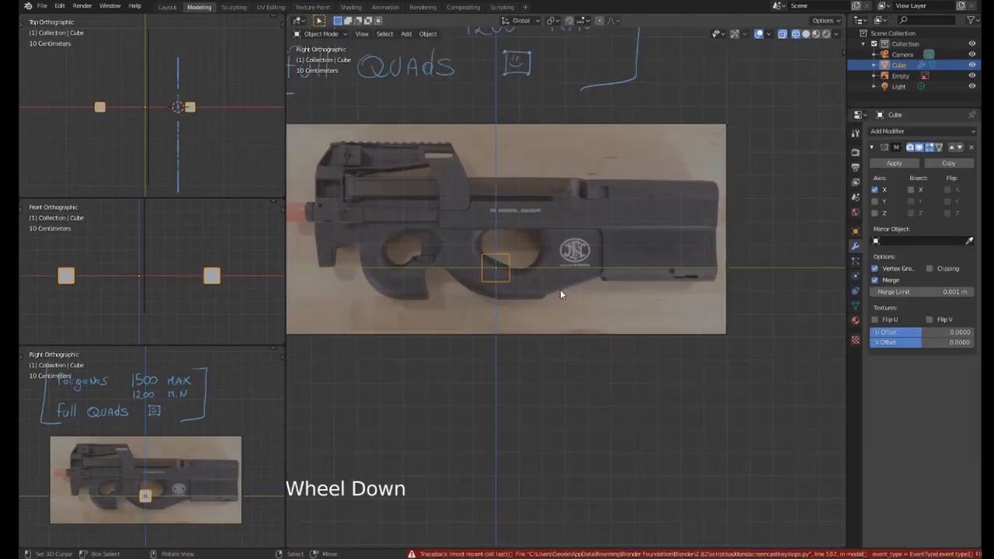
Move the cube's mesh in Edit Mode to the upper rear corner of the gun stock in the right side view.
scroll(428, 258, "down", 5)
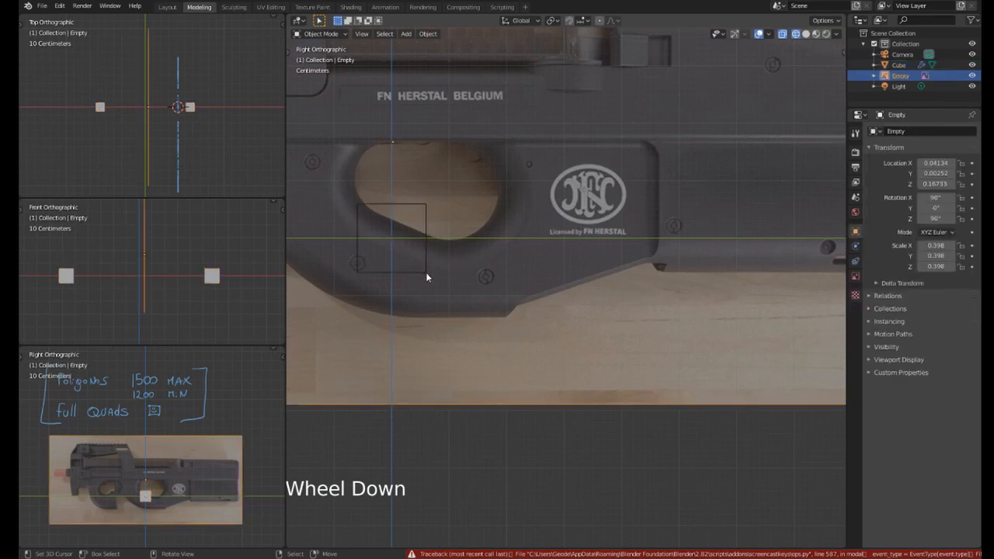
left_click(427, 276)
scroll(517, 329, "down", 2)
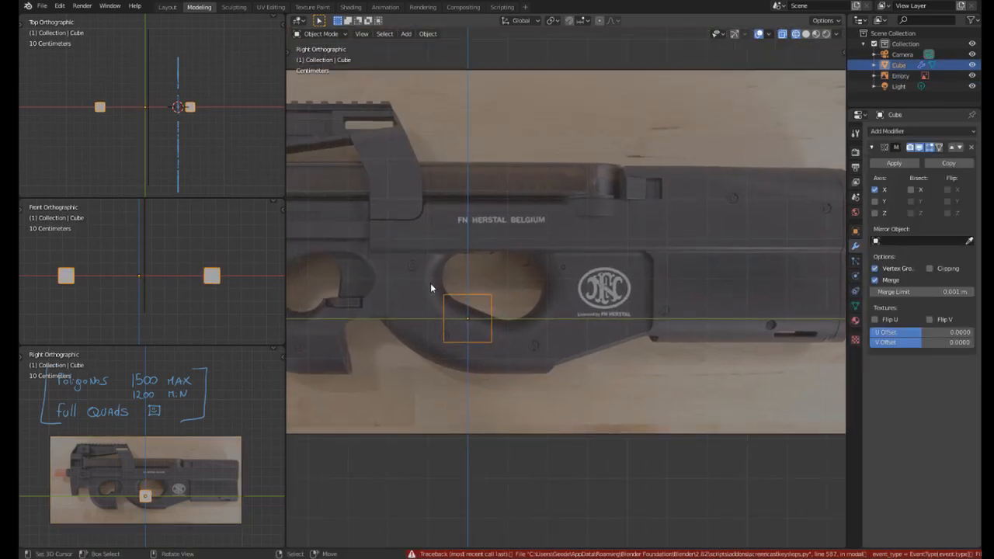
middle_click_drag(430, 284, 576, 232)
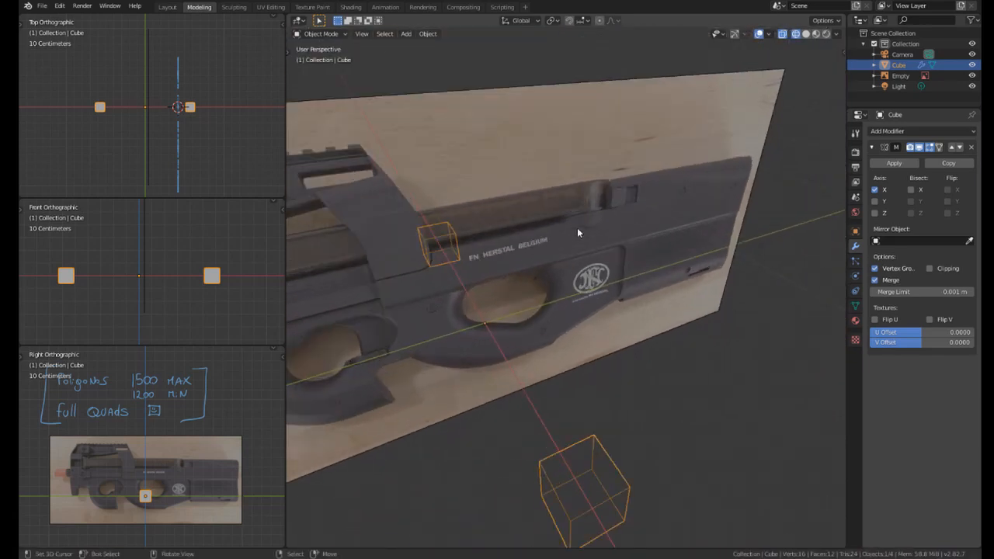
key("KP_3")
key("Tab")
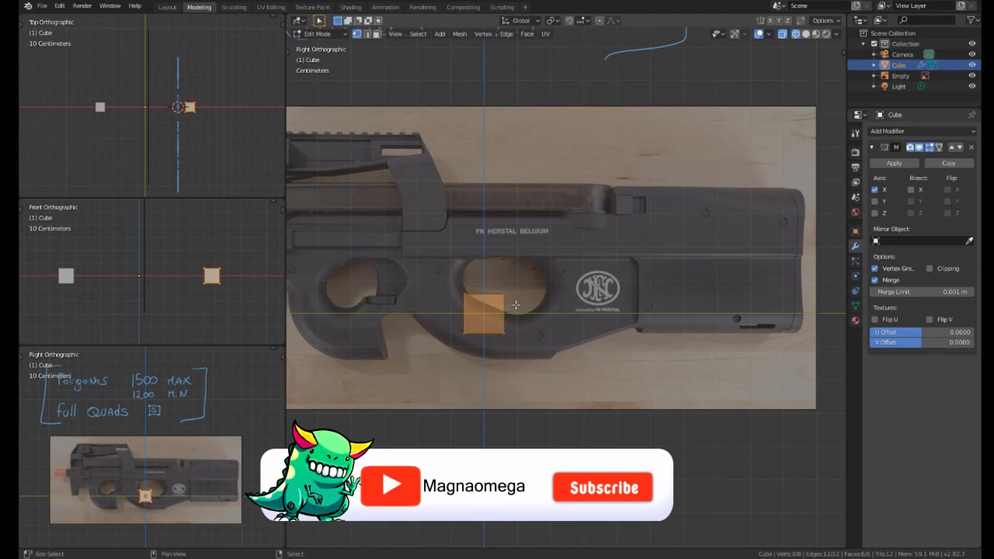
middle_click_drag(515, 300, 481, 290, "shift")
key("g")
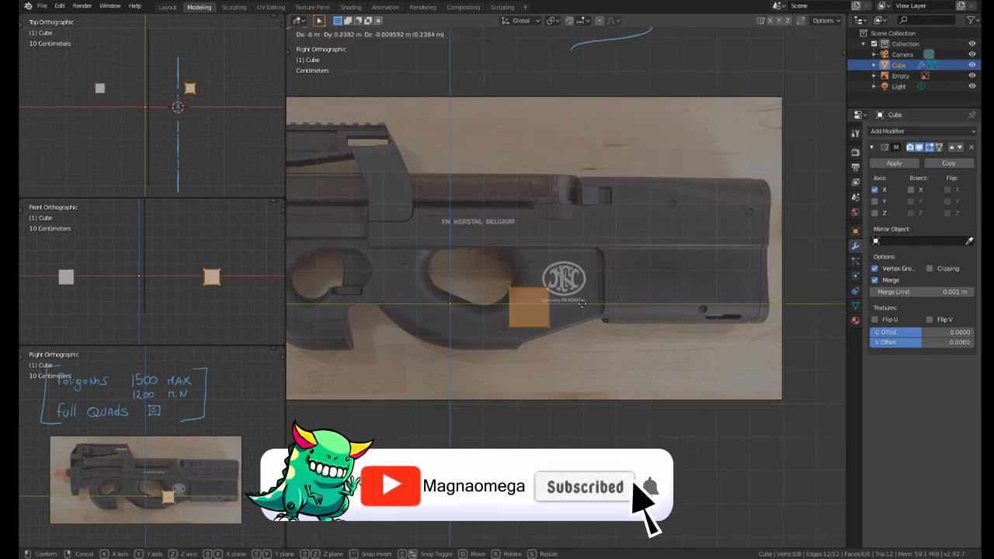
left_click(763, 197)
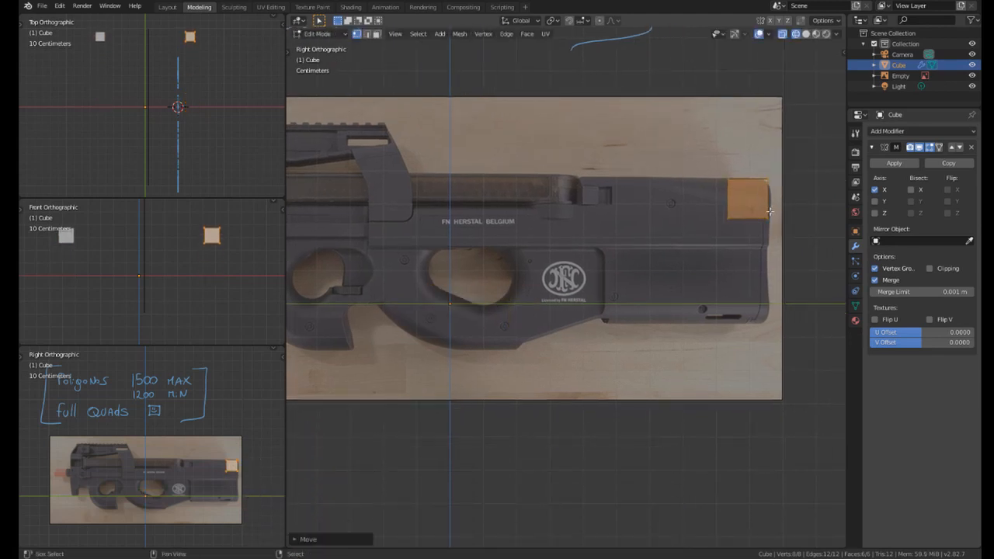
Lower the cube's bottom vertices along Z to near the lower edge of the gun stock.
middle_click_drag(726, 239, 544, 257, "shift")
scroll(521, 234, "up", 1)
scroll(521, 234, "up", 1)
left_click(627, 202)
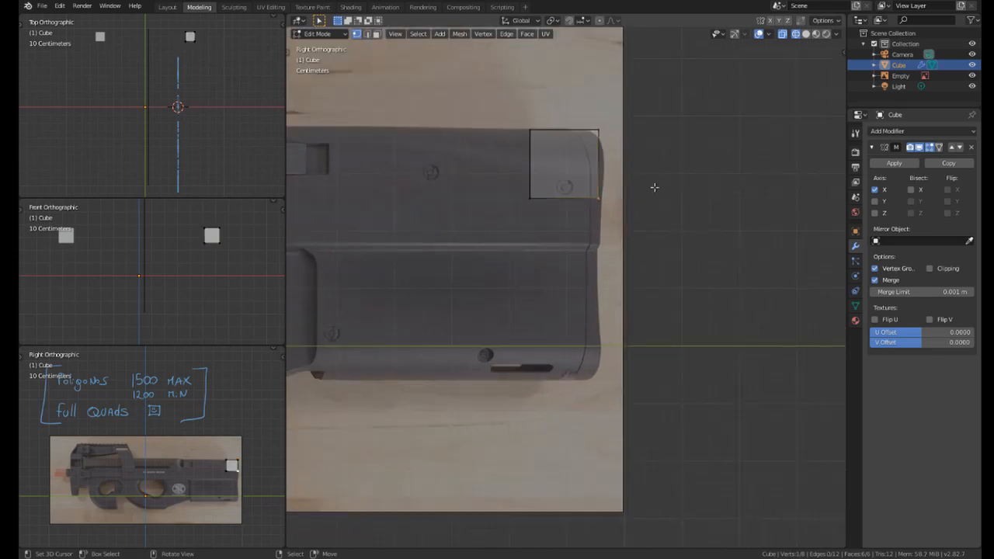
left_click_drag(652, 185, 470, 281)
middle_click_drag(512, 253, 515, 233, "shift")
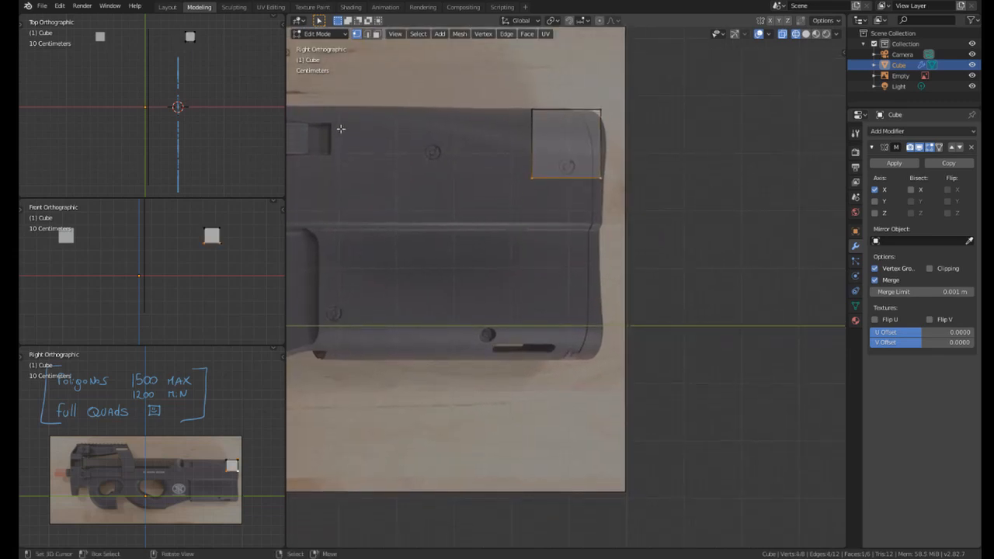
key("t")
mouse_move(299, 55)
left_mouse_down()
mouse_move(355, 58)
mouse_move(365, 82)
mouse_move(354, 121)
left_mouse_up()
key("t")
middle_click_drag(624, 218, 618, 184, "shift")
key("g")
key("z")
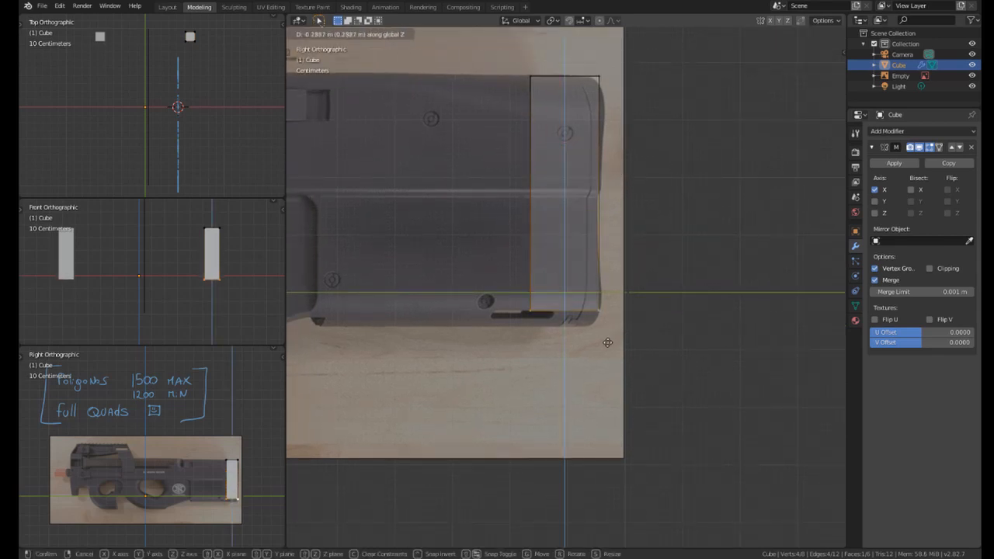
left_click(601, 337)
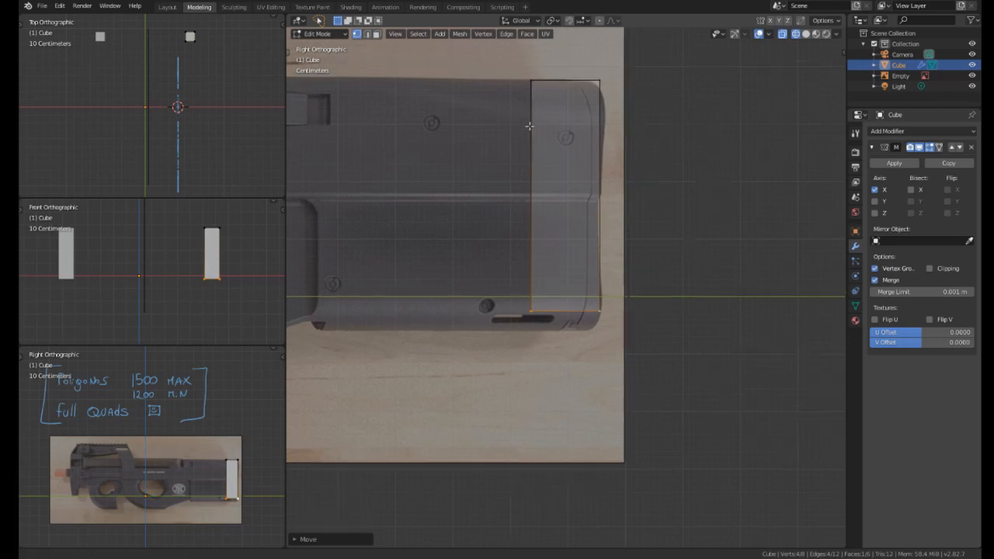
Lower the box's top vertices along Z to slightly below the stock's upper edge.
middle_click_drag(525, 118, 539, 198, "shift")
mouse_move(654, 134)
left_mouse_down()
mouse_move(442, 198)
mouse_move(628, 175)
left_mouse_up()
key("g")
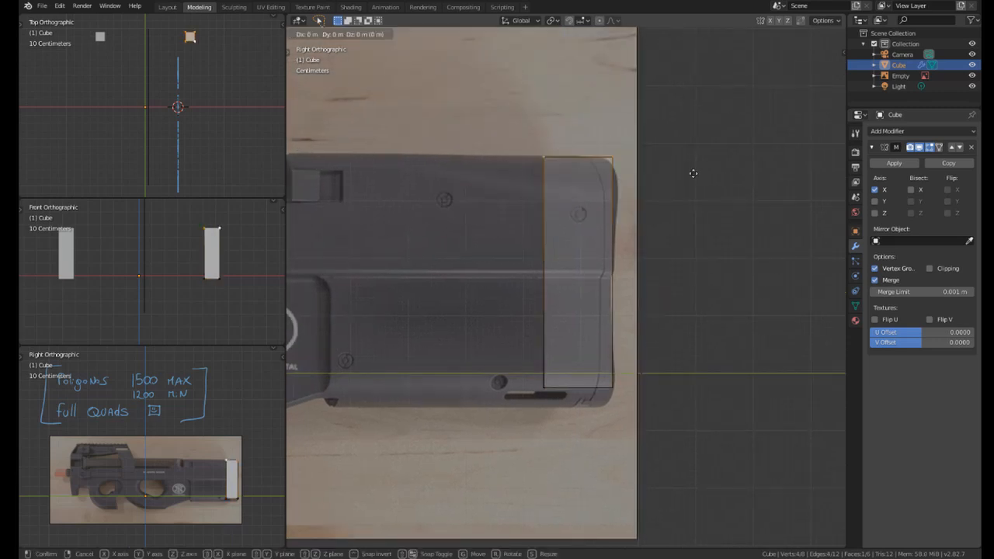
key("z")
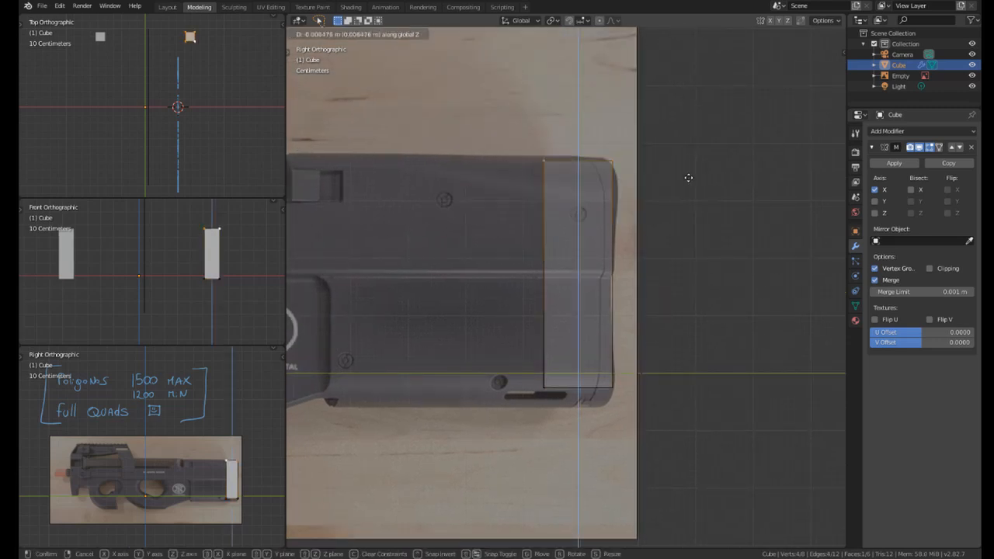
left_click(683, 193)
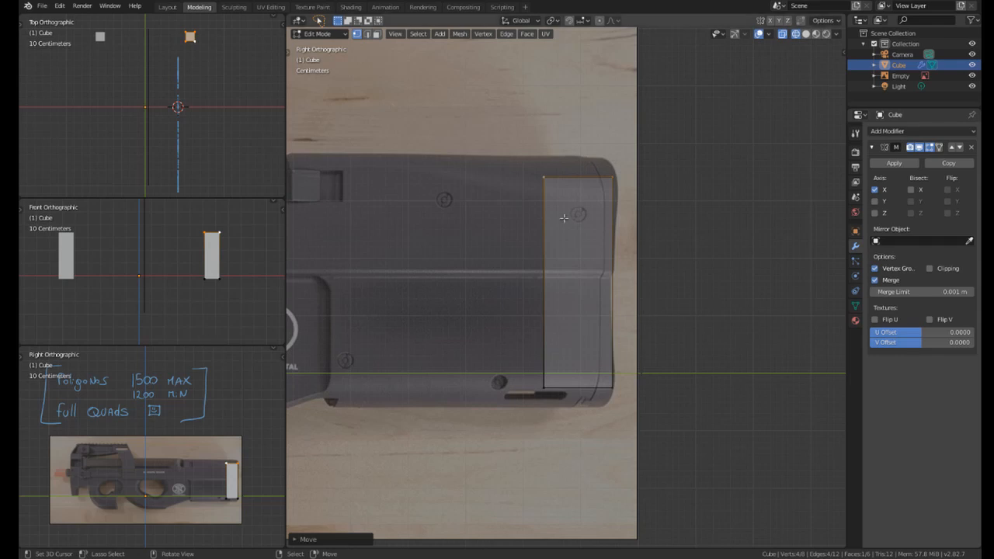
Try to delete a side face of the box in face selection mode.
middle_click_drag(617, 210, 555, 278)
key("a")
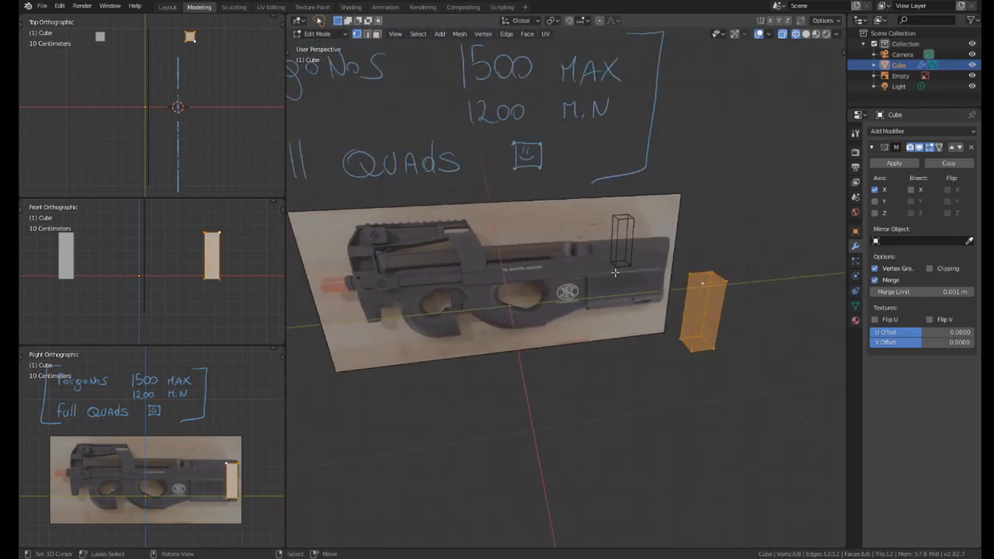
middle_click_drag(641, 255, 541, 271)
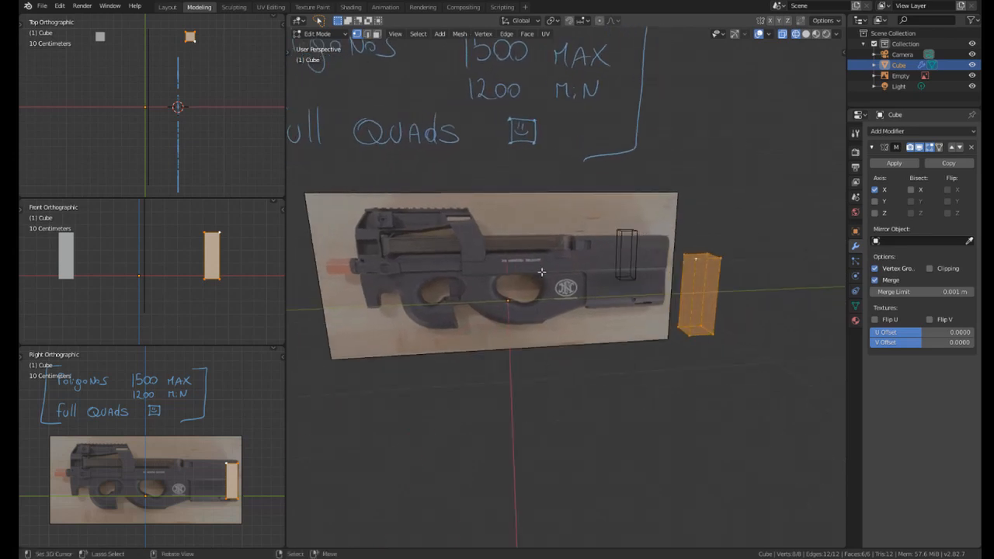
middle_click_drag(561, 238, 466, 268)
key("3")
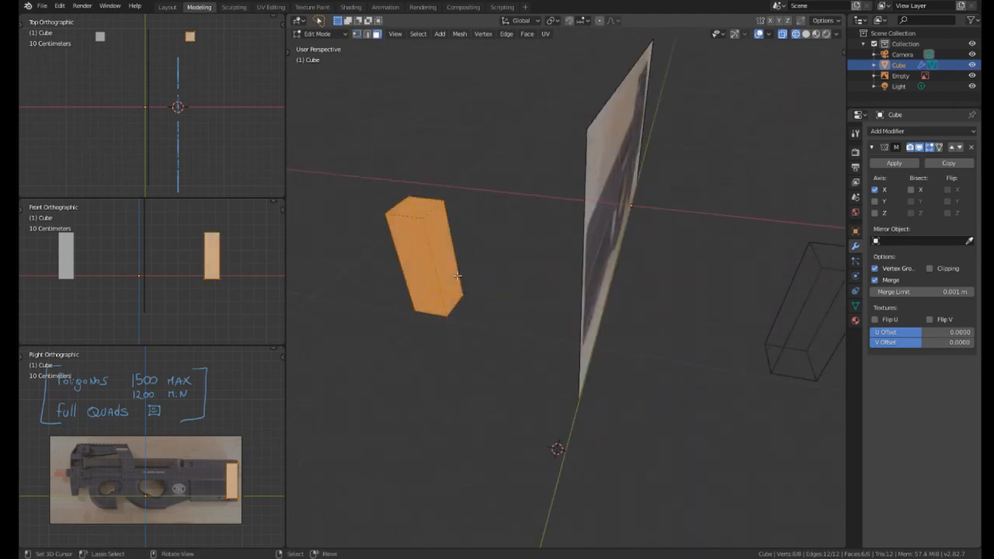
left_click(438, 229)
key("x")
left_click(423, 299)
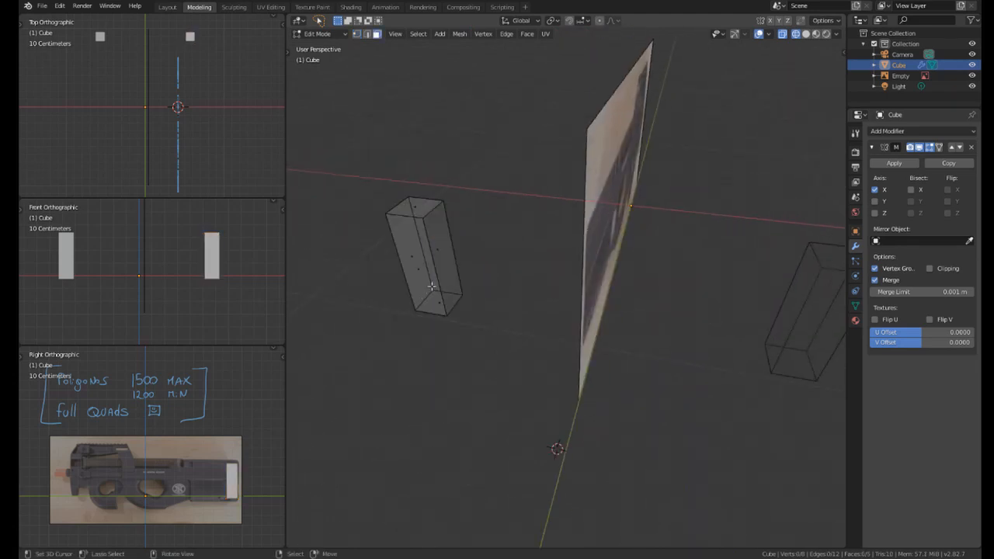
middle_click_drag(423, 298, 399, 318)
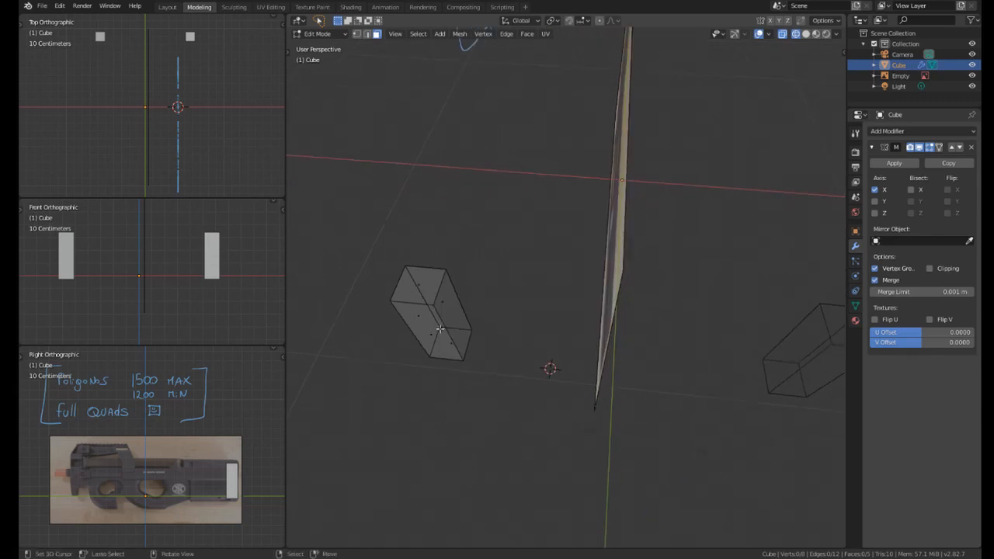
middle_click_drag(439, 330, 476, 285)
left_click(429, 294)
Move the whole box mesh along X to the mirror plane so it meets its mirrored half.
key("a")
key("g")
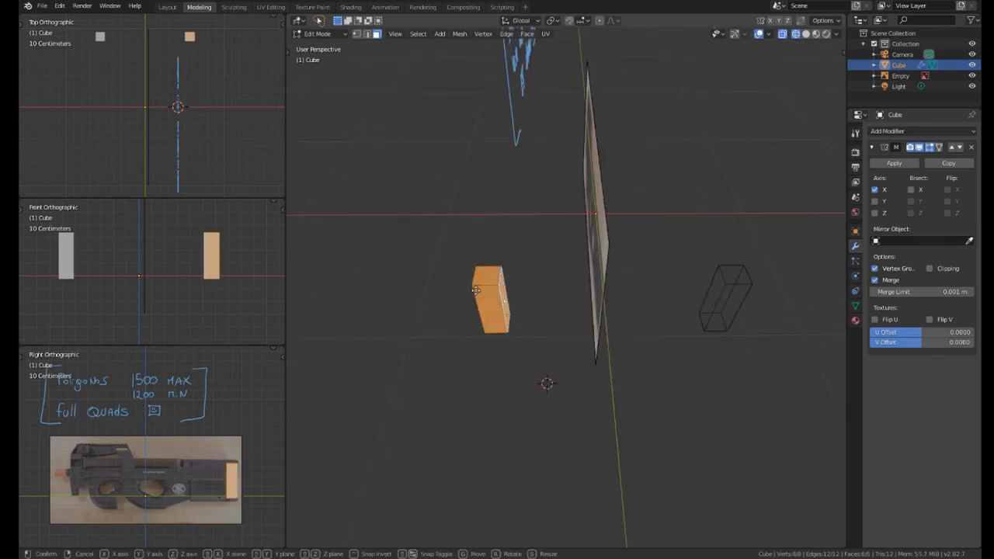
key("x")
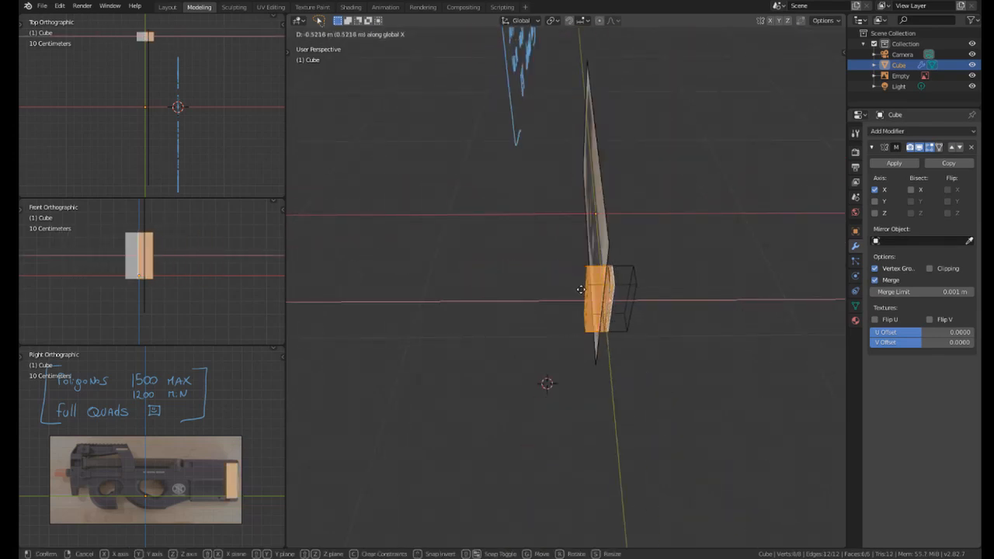
left_click(581, 290)
middle_click_drag(581, 291, 541, 292)
key("g")
left_click(558, 310)
Move the gun reference image along X to about -0.18 m, beyond the far side of the mirrored box.
key("Tab")
left_click(508, 248)
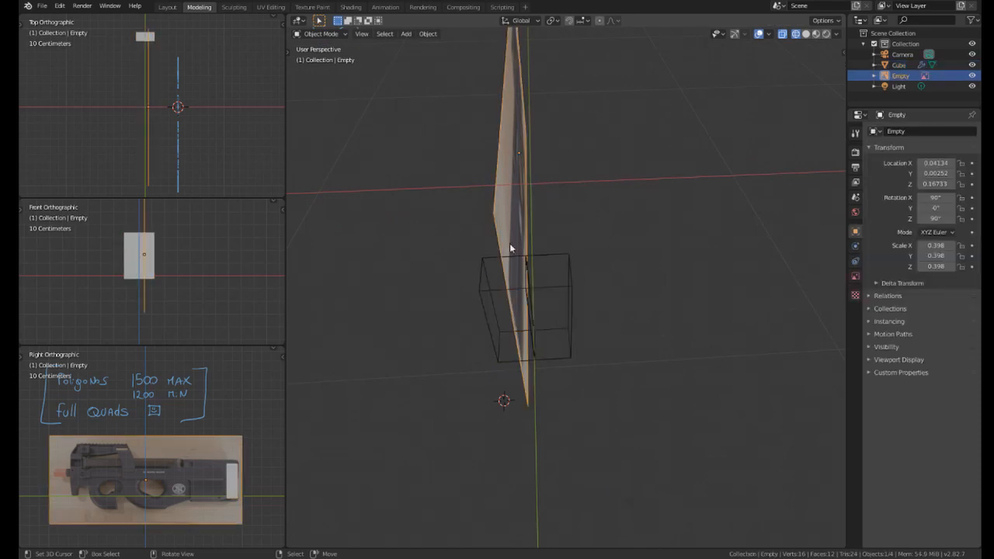
middle_click_drag(508, 249, 522, 261)
key("g")
key("x")
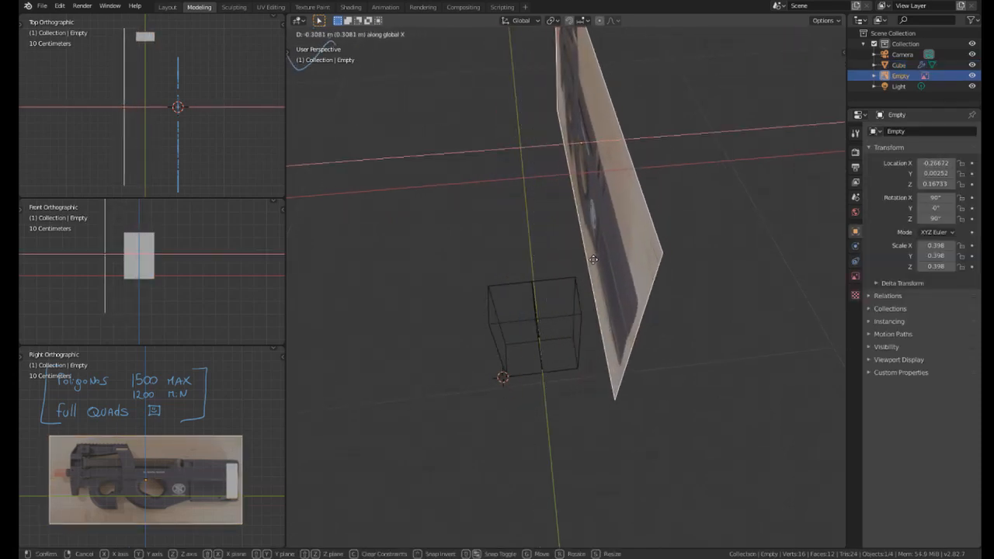
left_click(534, 271)
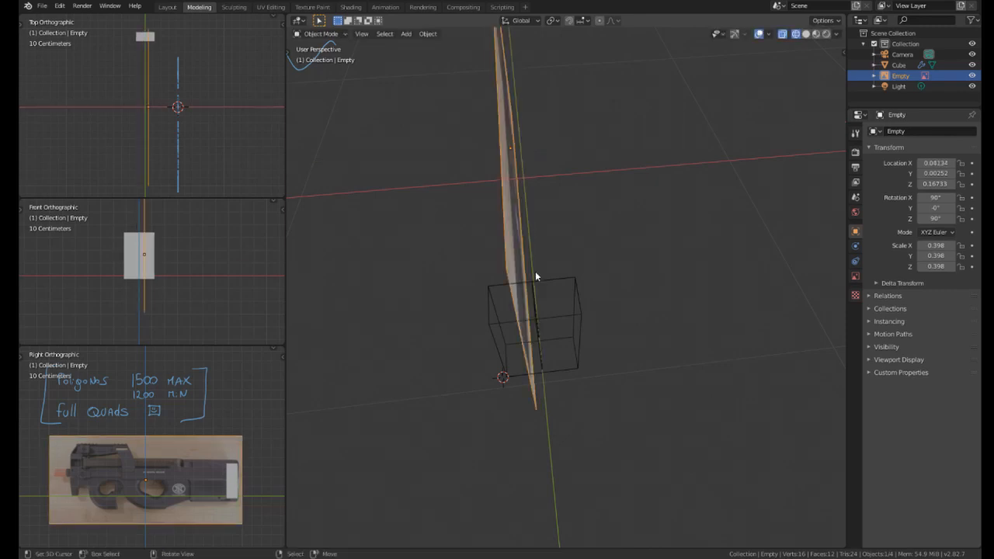
key("x")
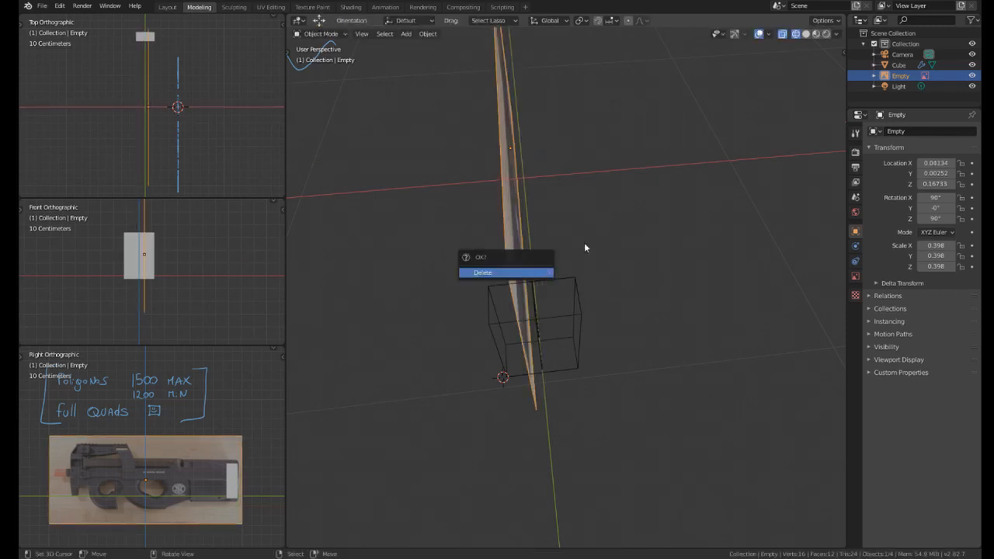
key("Escape")
key("g")
key("x")
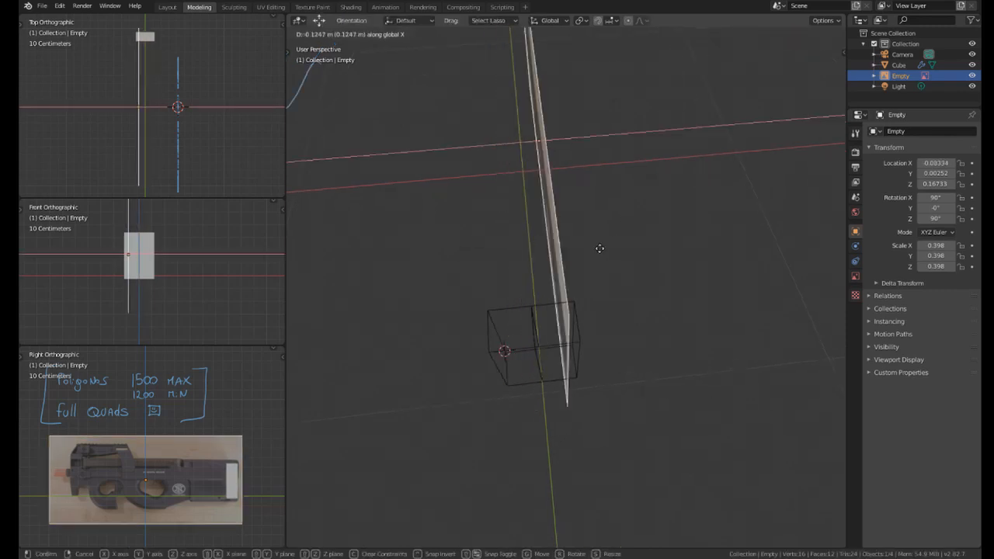
left_click(621, 257)
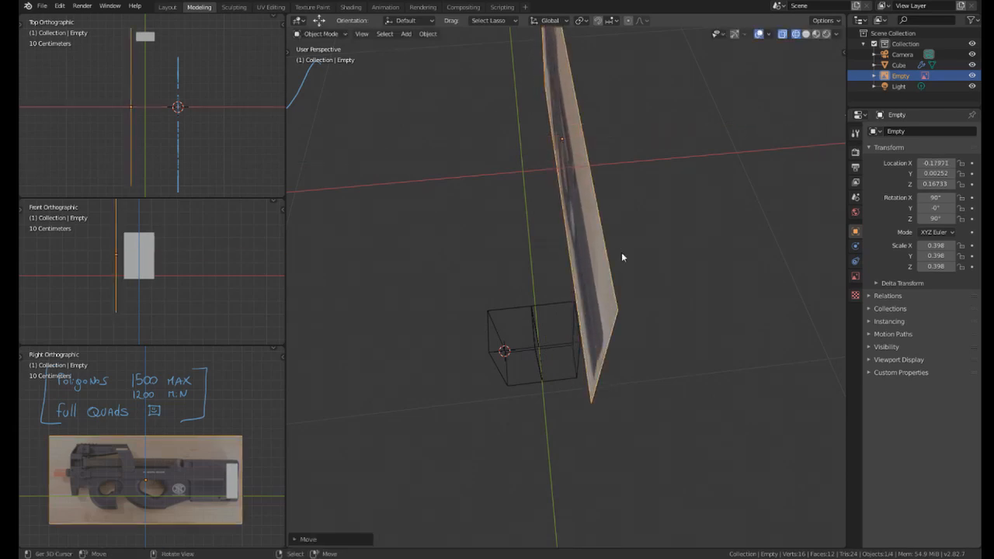
Delete the box's inner face on the mirror plane in Edit Mode.
left_click(572, 310)
scroll(573, 310, "up", 3)
key("Tab")
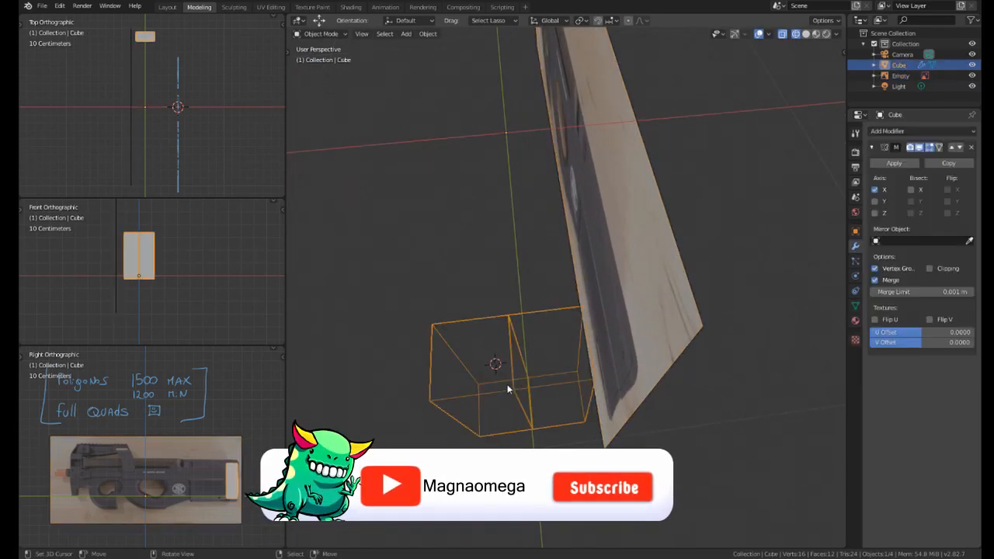
middle_click_drag(515, 382, 519, 363)
left_click(527, 351)
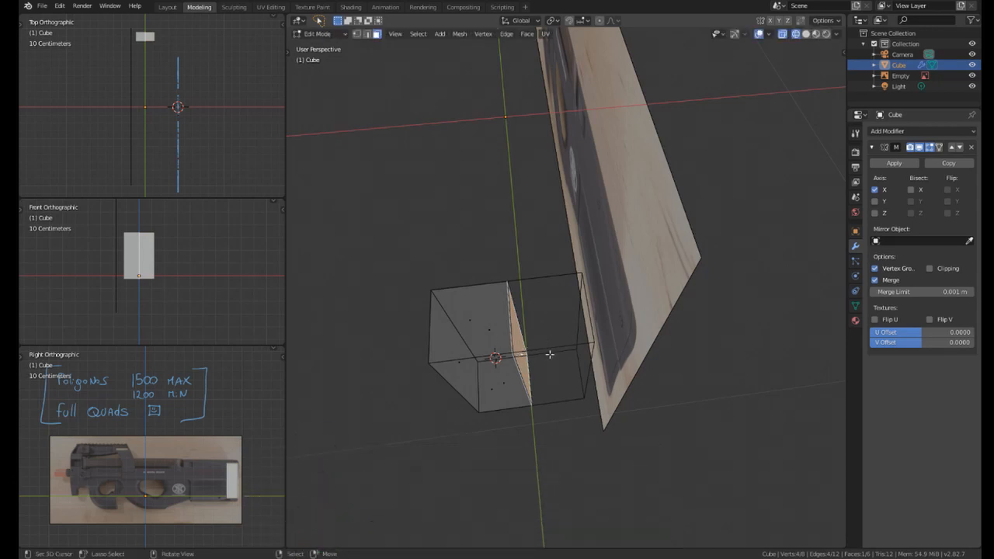
middle_click_drag(550, 352, 541, 322)
key("x")
left_click(500, 314)
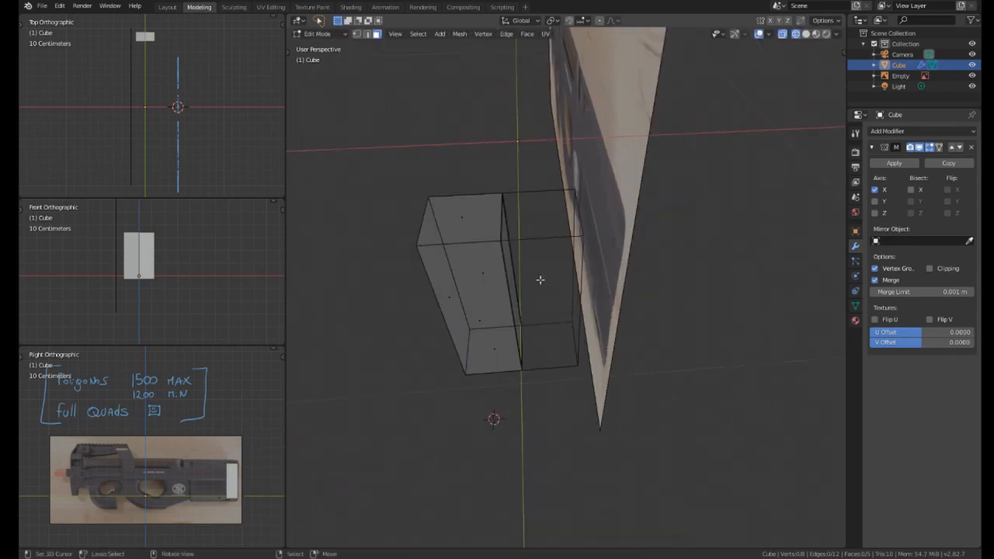
Switch to vertex selection, clear the full mesh selection and pick the upper vertex on the box's open inner side.
middle_click_drag(540, 279, 520, 308)
scroll(519, 308, "up", 2)
middle_click_drag(437, 271, 454, 278)
key("a")
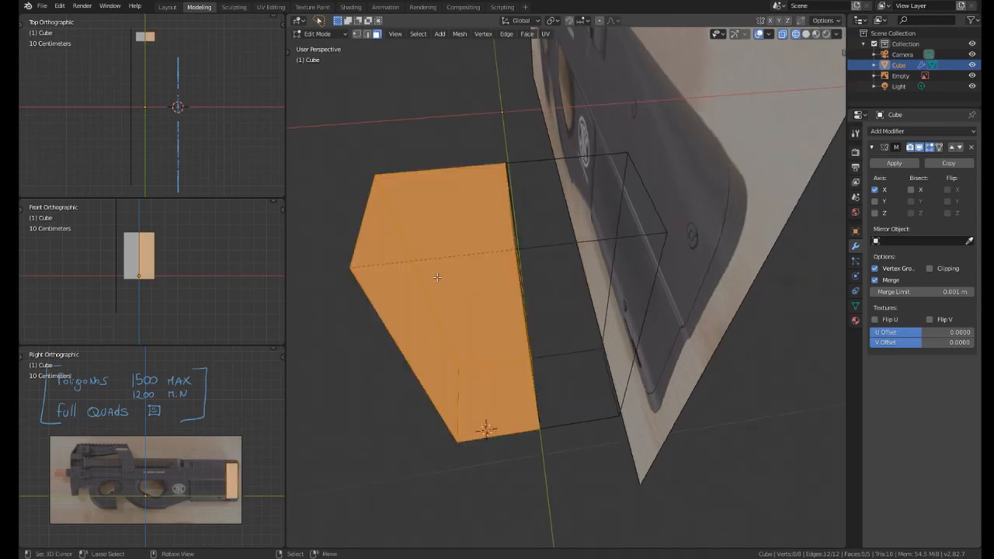
scroll(468, 240, "up", 5)
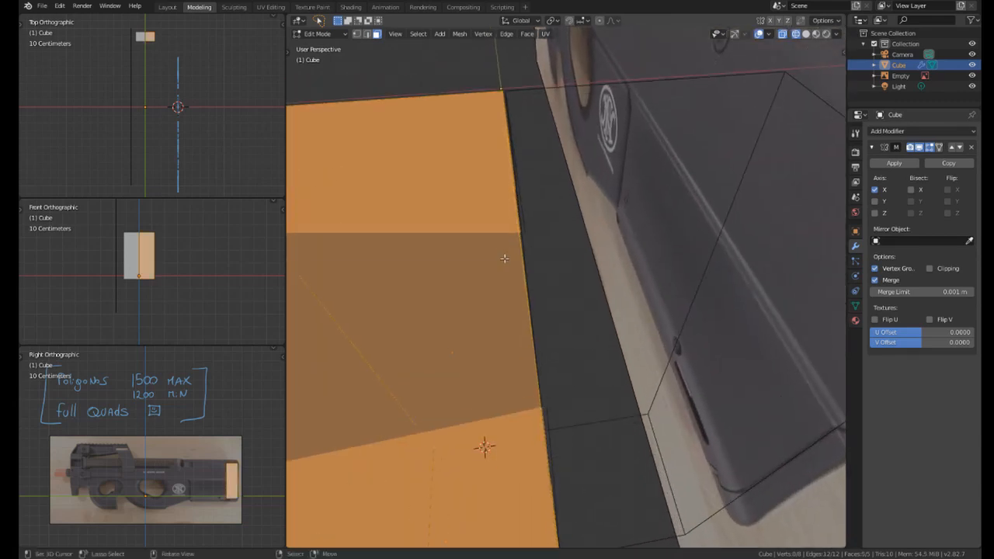
middle_click_drag(505, 258, 493, 245)
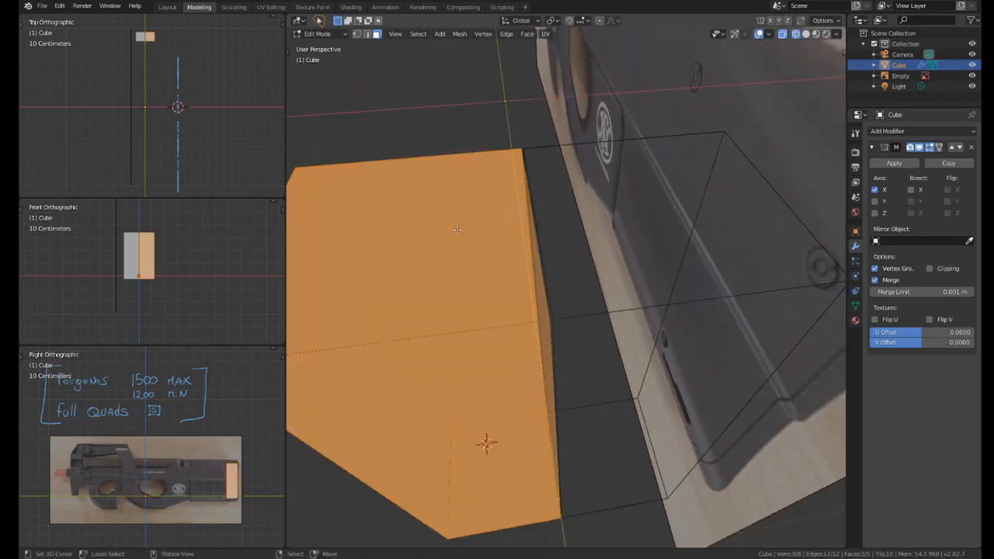
key("1")
key("alt+a")
left_click(524, 168)
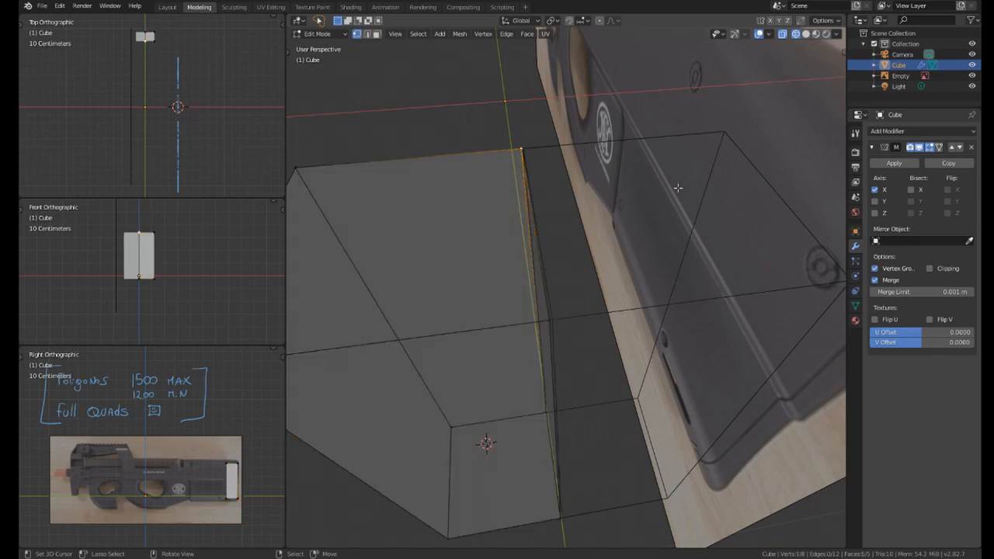
Show the viewport sidebar with the Screencast Keys settings and select the open edge loop on the box's mirror plane.
middle_click_drag(678, 187, 706, 125)
key("n")
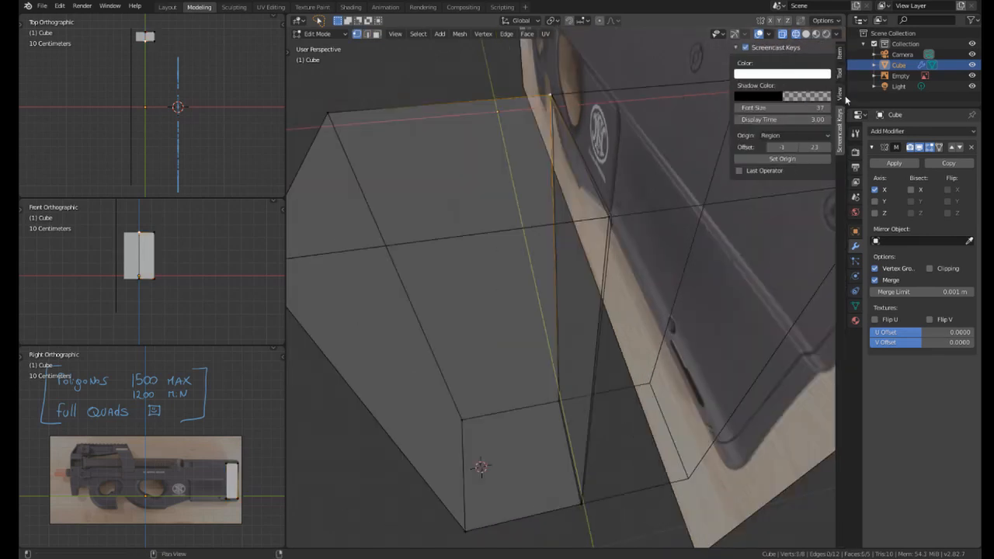
middle_click_drag(544, 190, 482, 267)
right_click(400, 250)
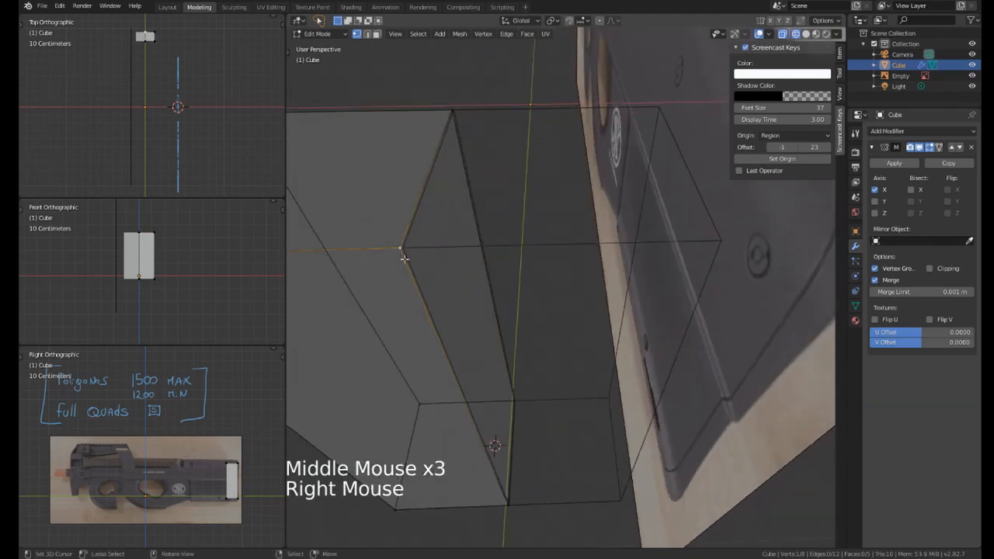
right_click(412, 246, "alt+shift")
middle_click_drag(418, 246, 439, 186, "shift")
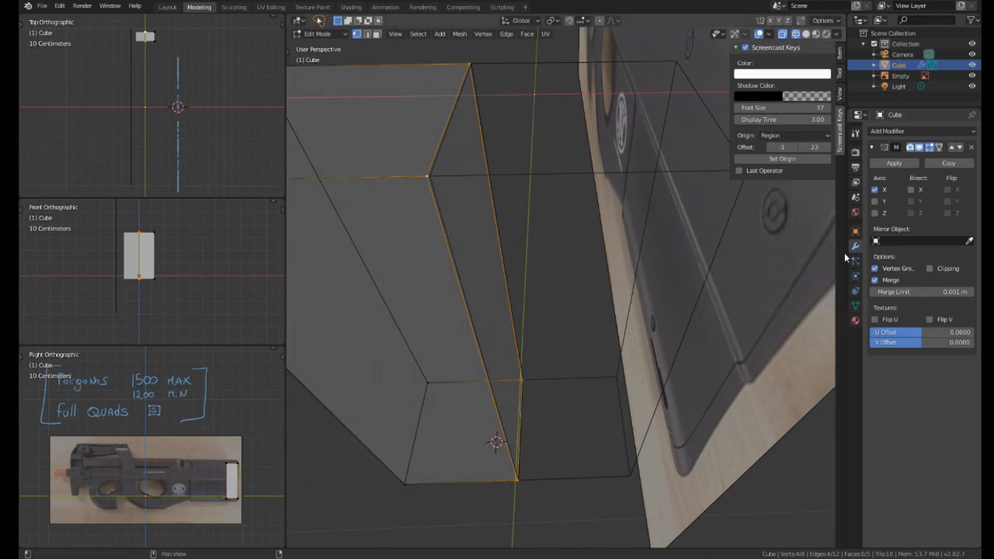
Widen the properties editor to show the full Mirror modifier settings and examine both halves of the mirrored box.
left_click_drag(849, 254, 752, 254)
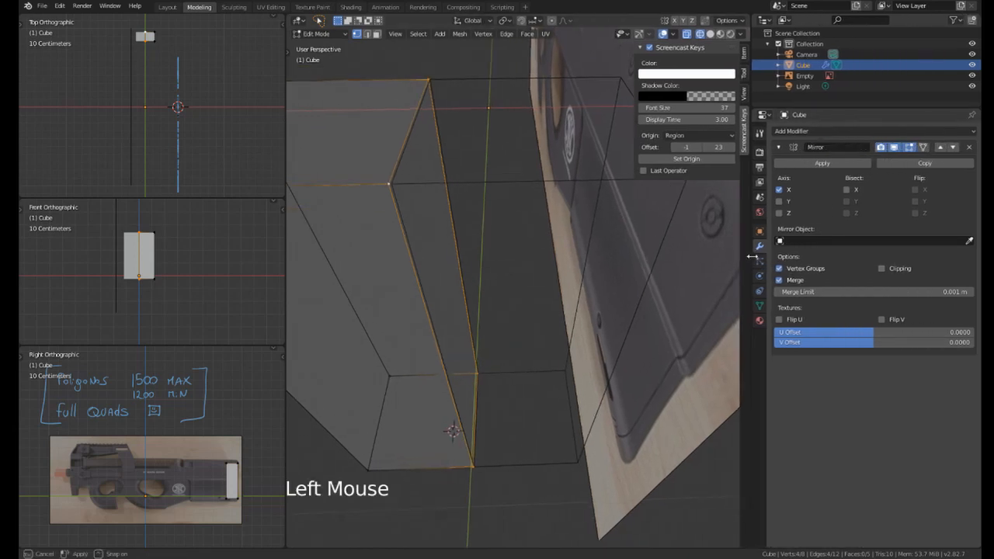
middle_click_drag(426, 256, 457, 342, "shift")
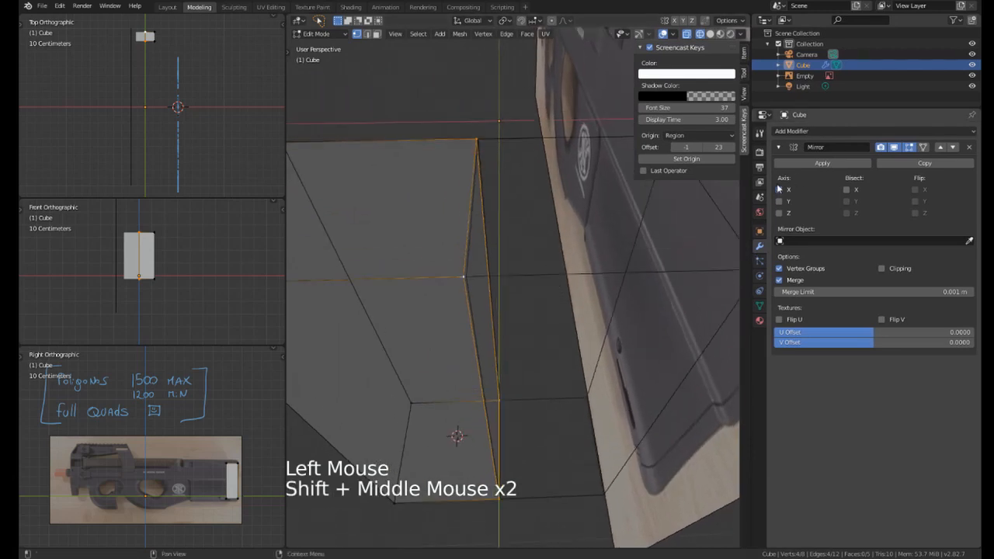
middle_click_drag(527, 229, 497, 295, "ctrl")
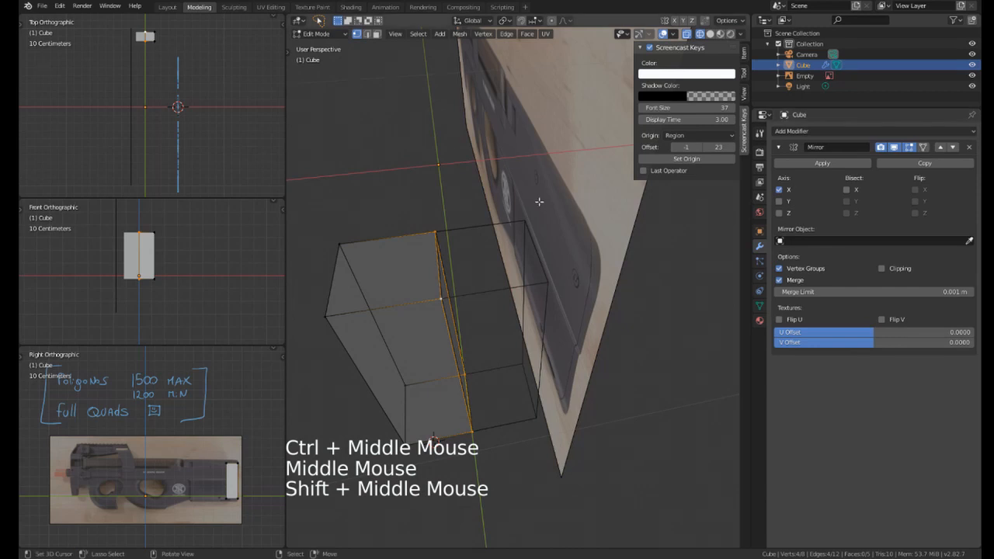
middle_click_drag(541, 199, 543, 222)
scroll(492, 181, "down", 3)
scroll(536, 227, "up", 2)
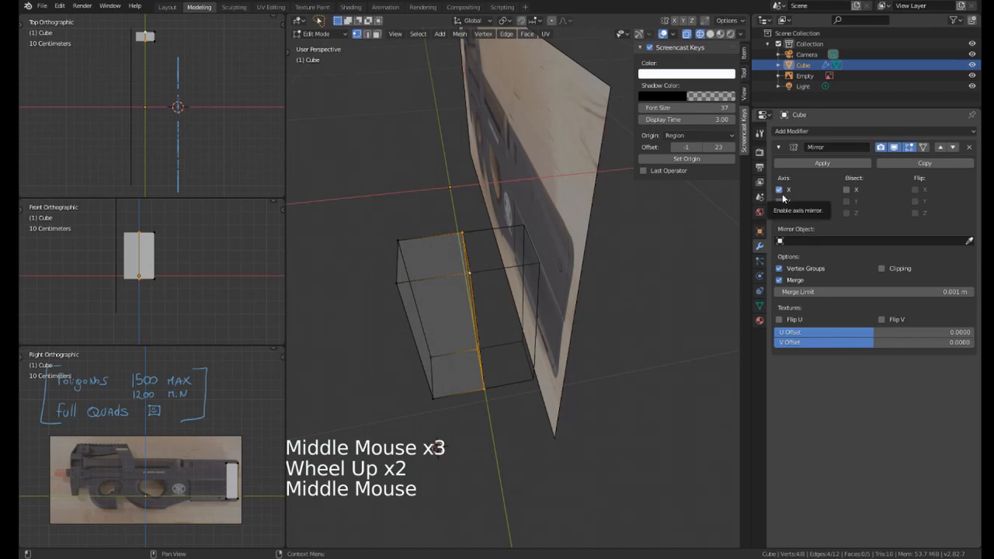
scroll(635, 270, "down", 2)
middle_click_drag(497, 279, 547, 260)
key("KP_1")
scroll(599, 246, "up", 3)
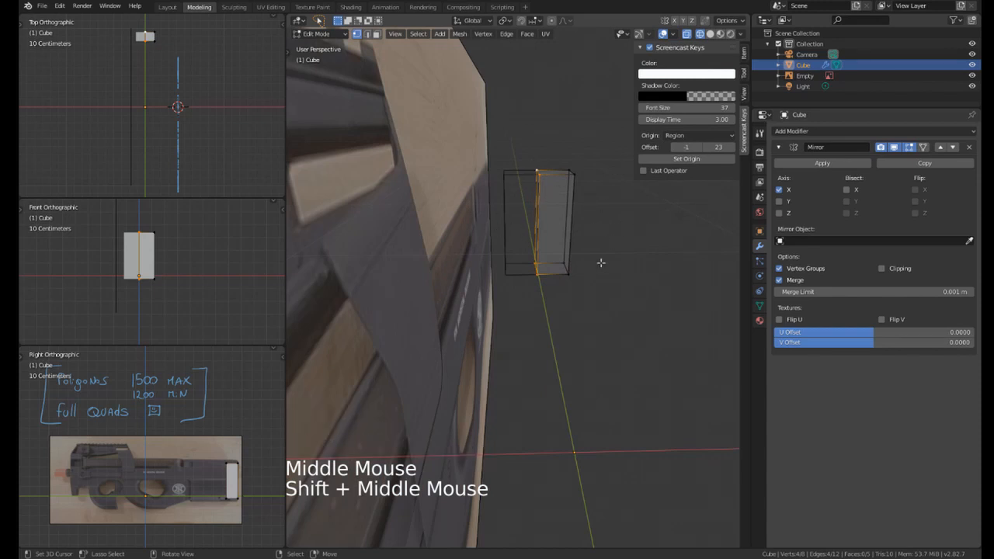
middle_click_drag(630, 267, 547, 256)
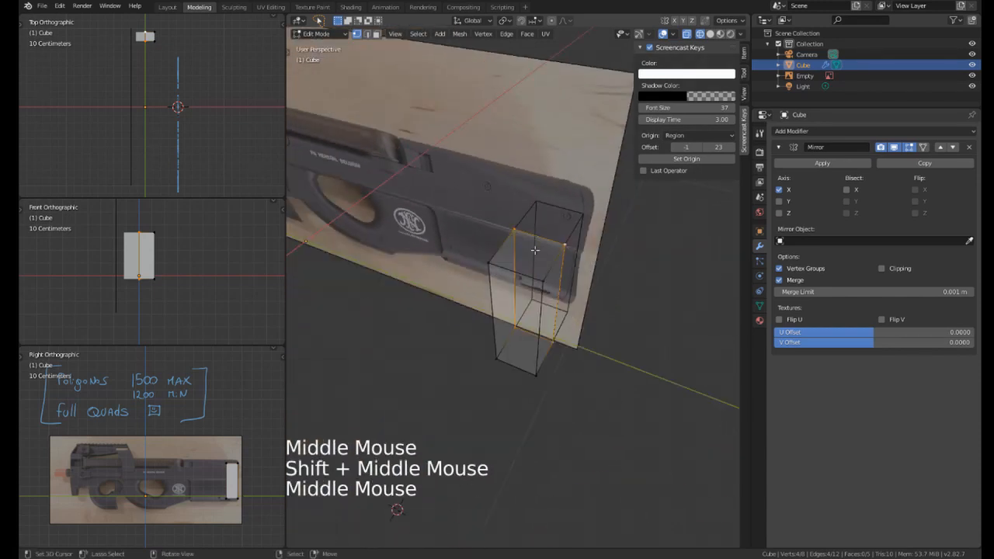
Toggle the Mirror modifier's Z axis on and back off.
left_click(779, 213)
left_click(779, 213)
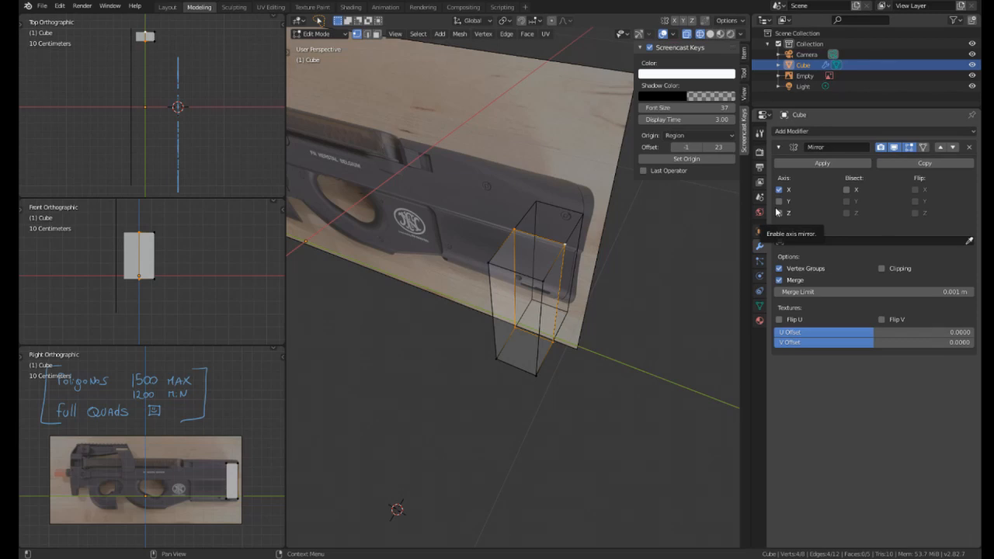
middle_click_drag(499, 260, 573, 254)
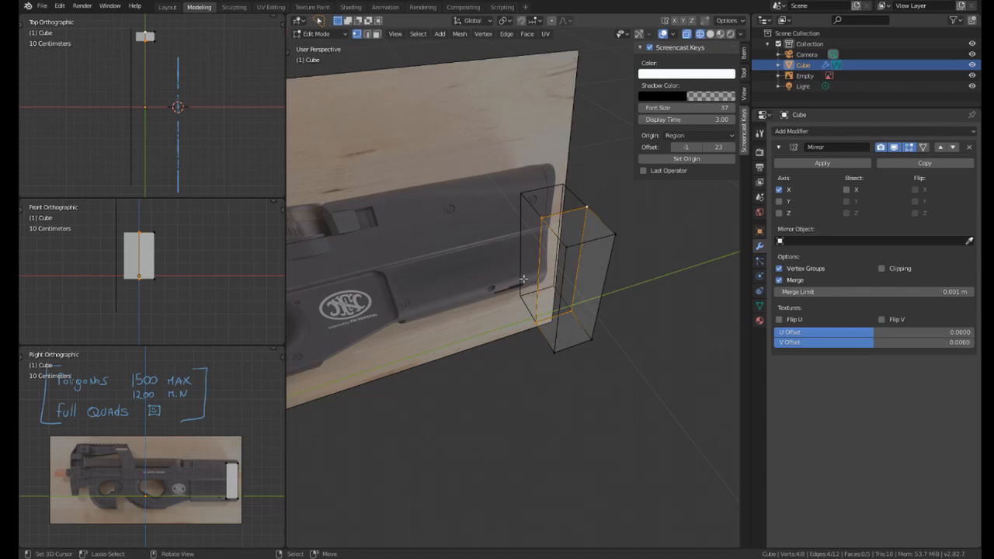
middle_click_drag(524, 278, 577, 289)
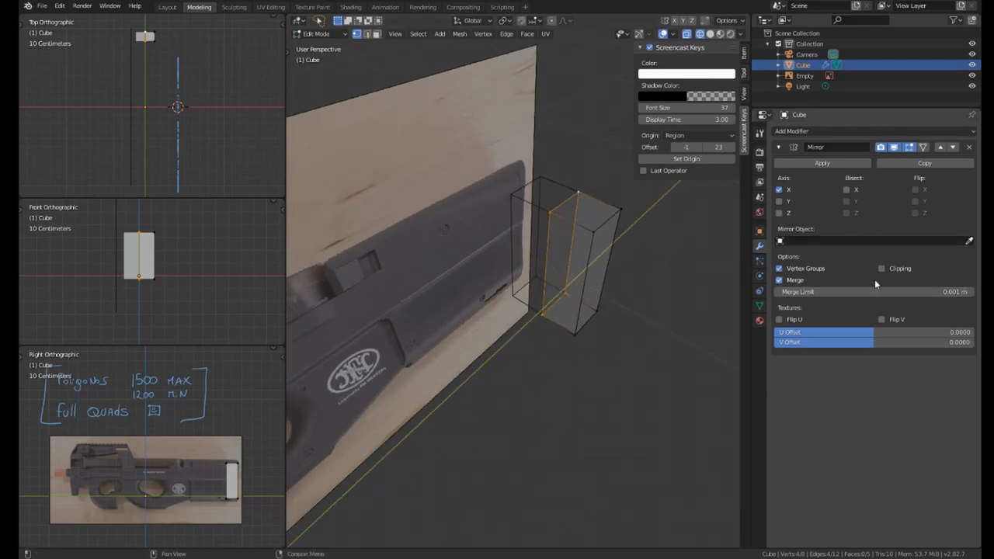
Try to move the whole box mesh away from the mirror plane with clipping off.
middle_click_drag(529, 261, 573, 253)
middle_click_drag(572, 253, 594, 246, "ctrl")
middle_click_drag(594, 247, 602, 253)
middle_click_drag(602, 253, 571, 253, "shift")
right_click(598, 214)
key("a")
key("g")
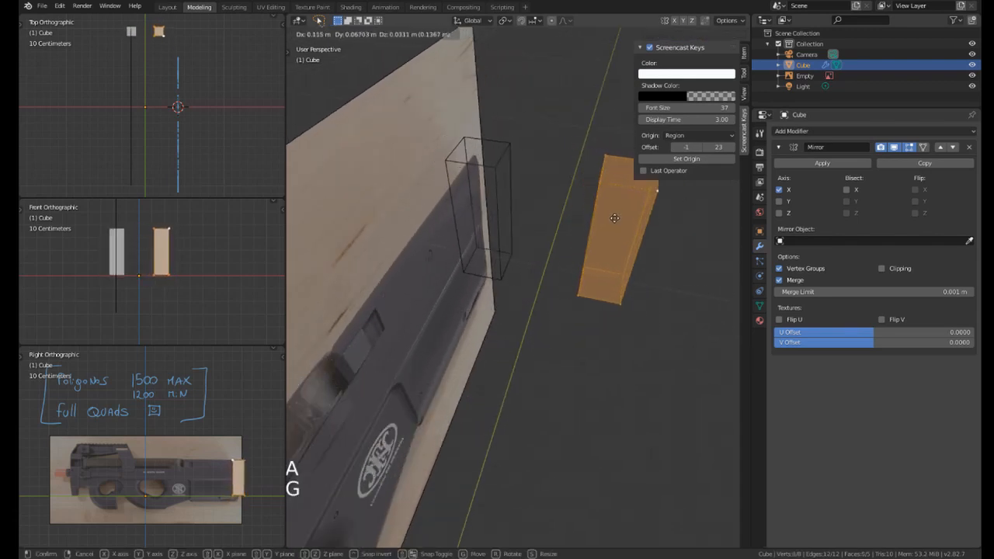
right_click(549, 216)
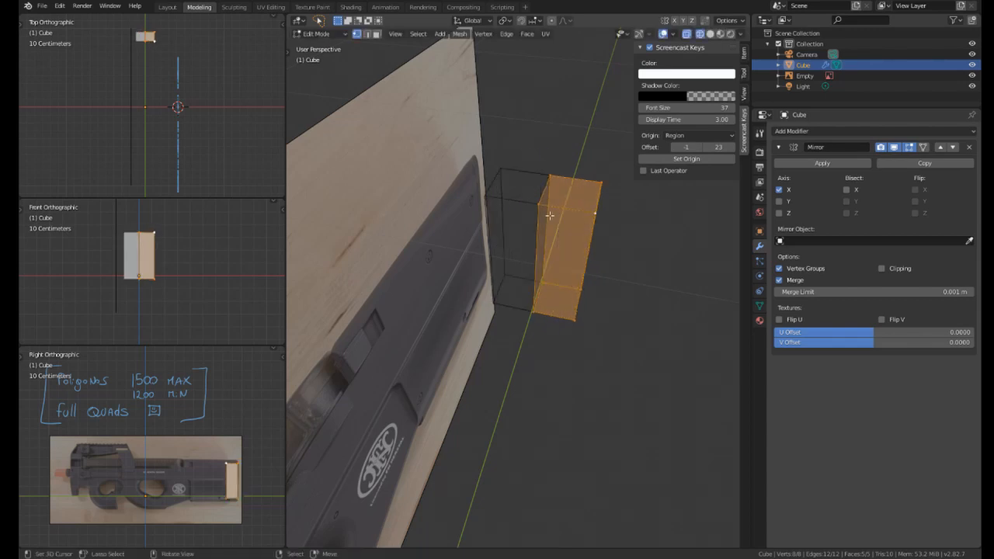
key("g")
middle_click_drag(592, 242, 594, 252)
middle_click_drag(595, 252, 598, 262, "ctrl")
Enable Clipping in the Mirror modifier and move the whole mesh toward the mirror plane to narrow the box.
left_click(881, 268)
middle_click_drag(659, 284, 664, 270)
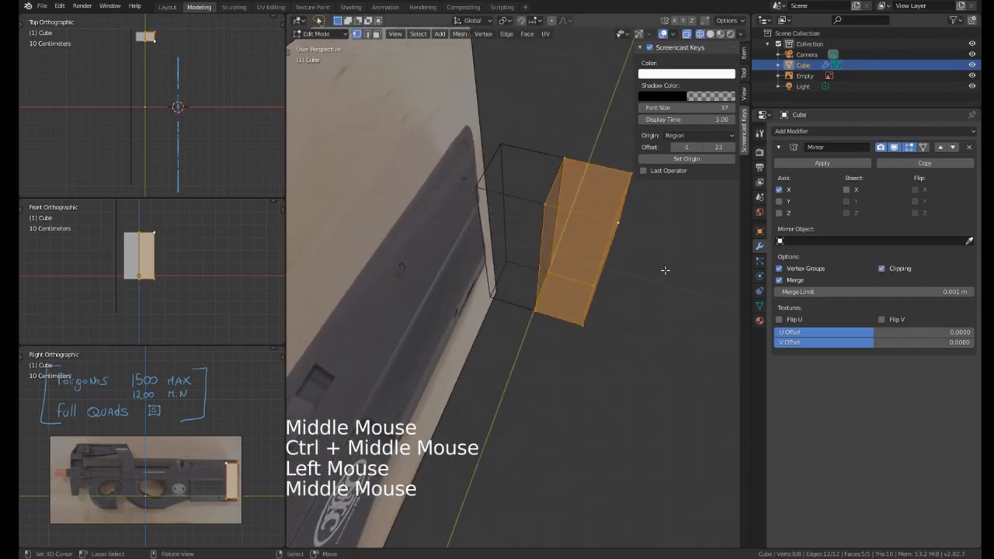
key("g")
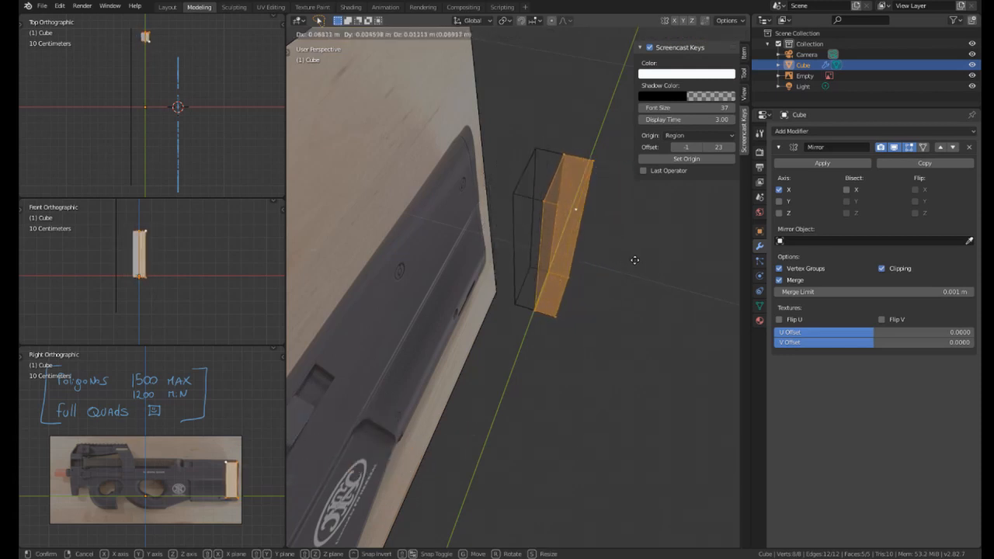
left_click(629, 264)
Test moving the whole mesh again with clipping on, keeping the box narrow about the mirror plane.
middle_click_drag(628, 267, 660, 266)
key("g")
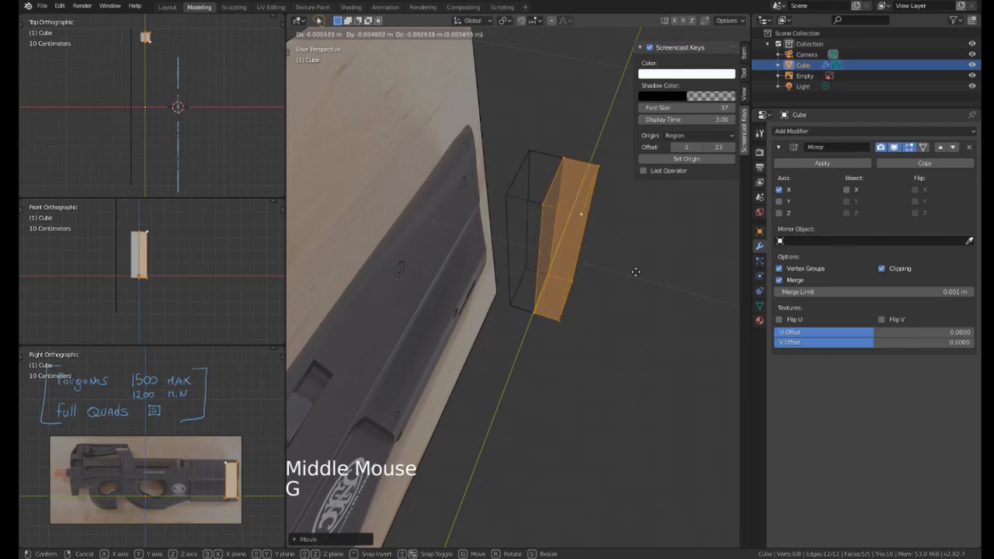
right_click(627, 292)
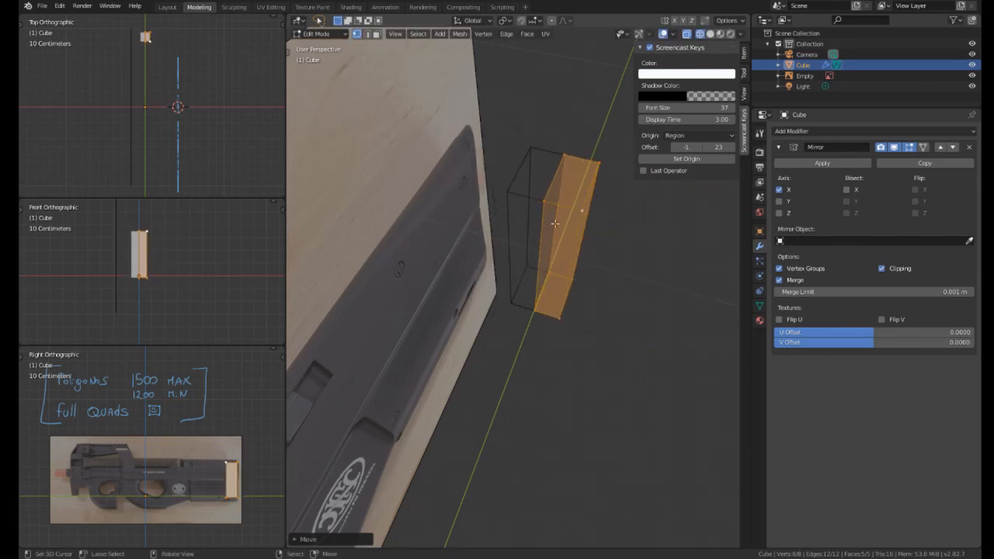
middle_click_drag(554, 223, 412, 288)
key("KP_3")
key("g")
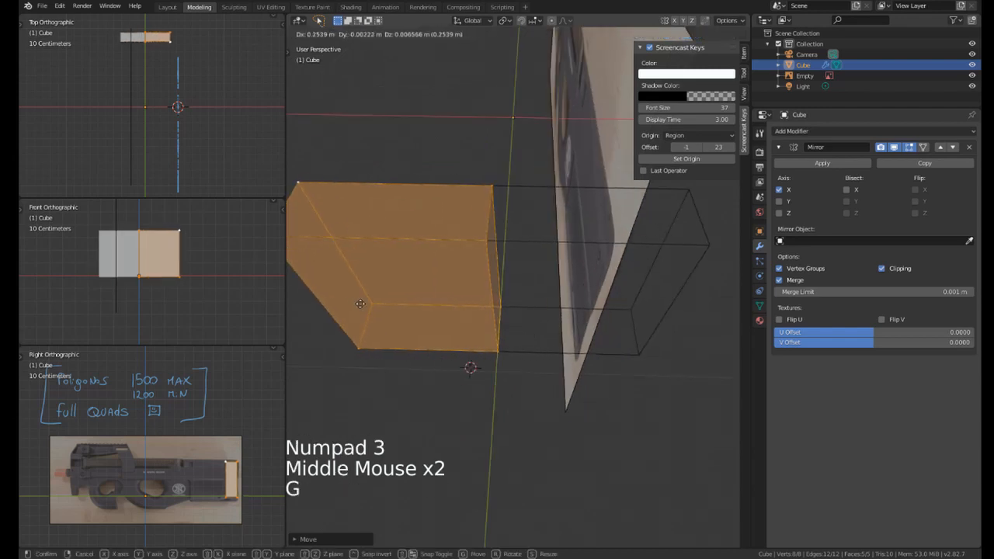
key("g")
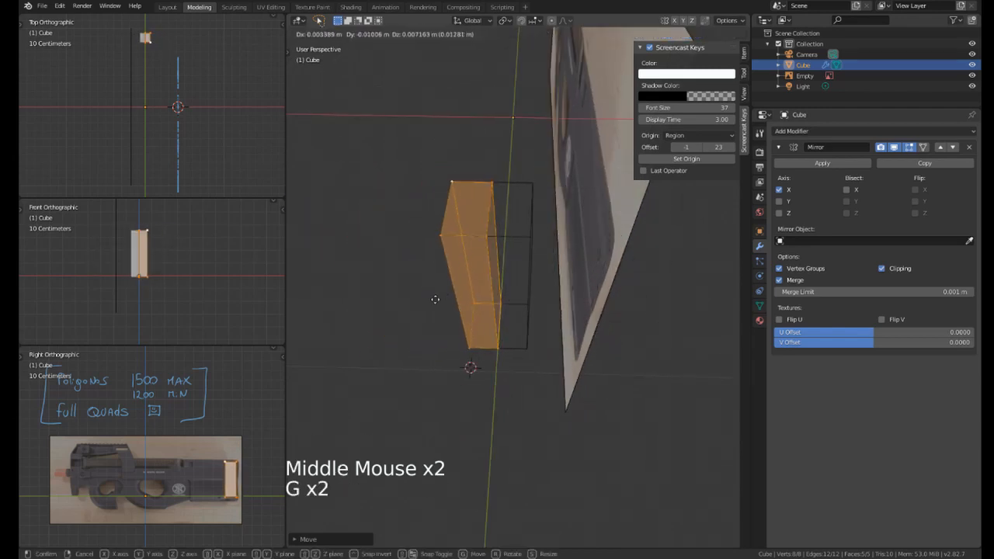
left_click(453, 301)
Select the box's upper vertices from the right side view, against the rear of the stock in the reference image.
key("KP_3")
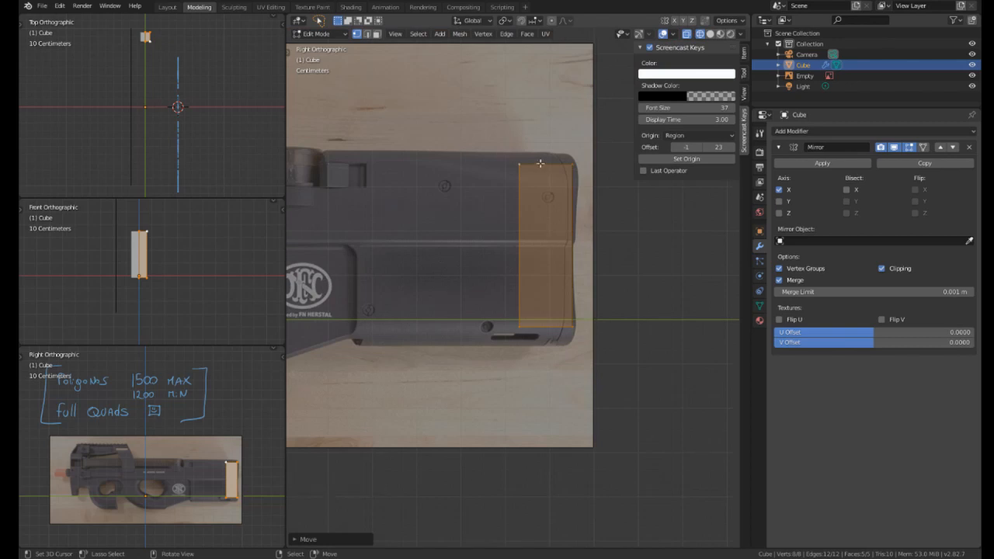
middle_click_drag(539, 163, 504, 217, "shift")
scroll(521, 199, "up", 2)
right_click(483, 224)
mouse_move(578, 213)
left_mouse_down("shift")
mouse_move(535, 294)
mouse_move(573, 233)
left_mouse_up("shift")
middle_click_drag(574, 219, 628, 173, "shift")
scroll(452, 277, "down", 3)
middle_click_drag(452, 277, 483, 266, "shift")
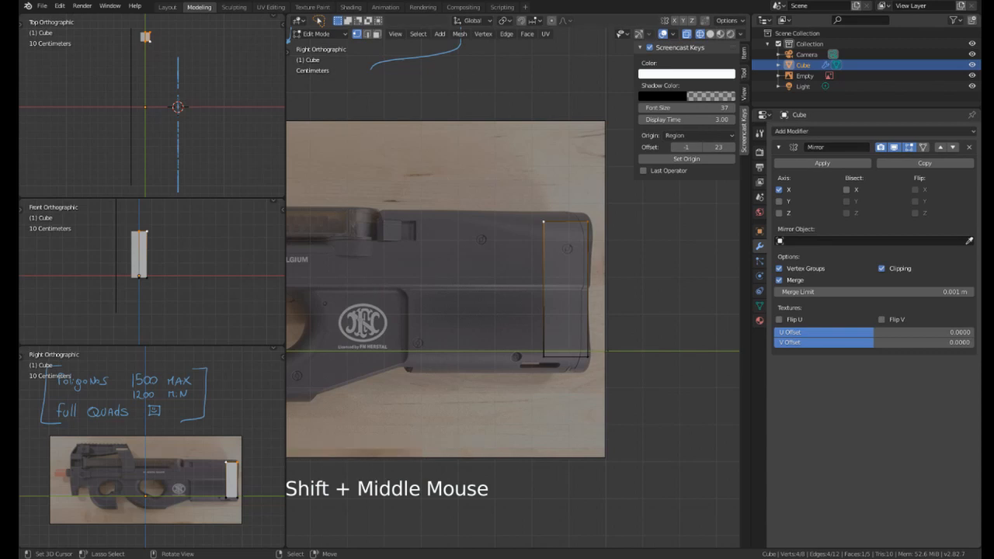
Examine the reference image in the right side view, from the rear stock to the grip opening and thumbhole.
middle_click_drag(588, 219, 573, 241)
key("KP_3")
scroll(466, 271, "down", 2)
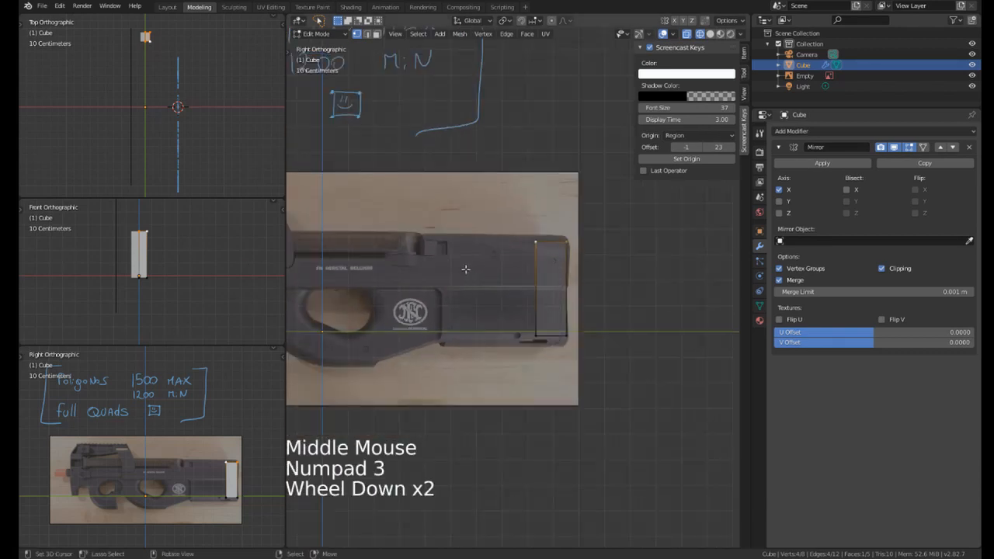
middle_click_drag(465, 275, 579, 258, "shift")
scroll(439, 266, "up", 5)
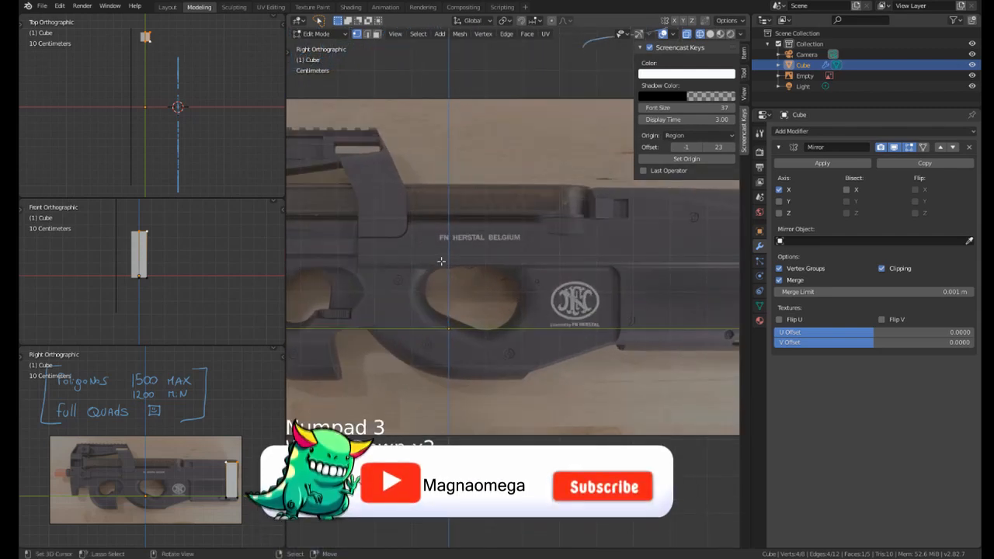
middle_click_drag(422, 269, 565, 263, "shift")
scroll(435, 264, "up", 5)
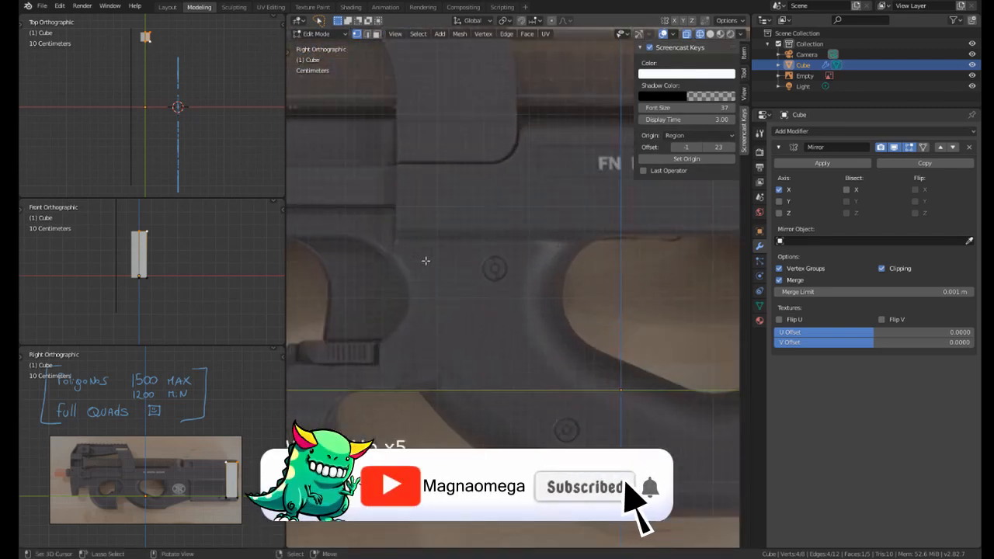
middle_click_drag(427, 275, 323, 310, "shift")
middle_click_drag(550, 270, 412, 271, "shift")
scroll(413, 271, "down", 2)
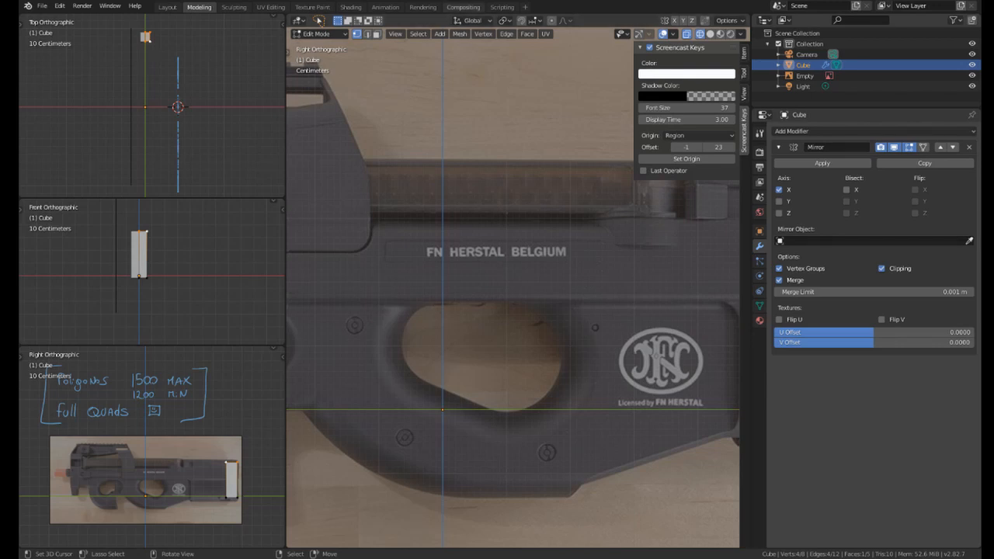
Examine the sight mount and the body panel seams beneath it in the reference image.
scroll(454, 150, "down", 2)
middle_click_drag(543, 342, 526, 250, "shift")
scroll(557, 187, "up", 1)
middle_click_drag(557, 187, 481, 272, "shift")
scroll(495, 280, "up", 2)
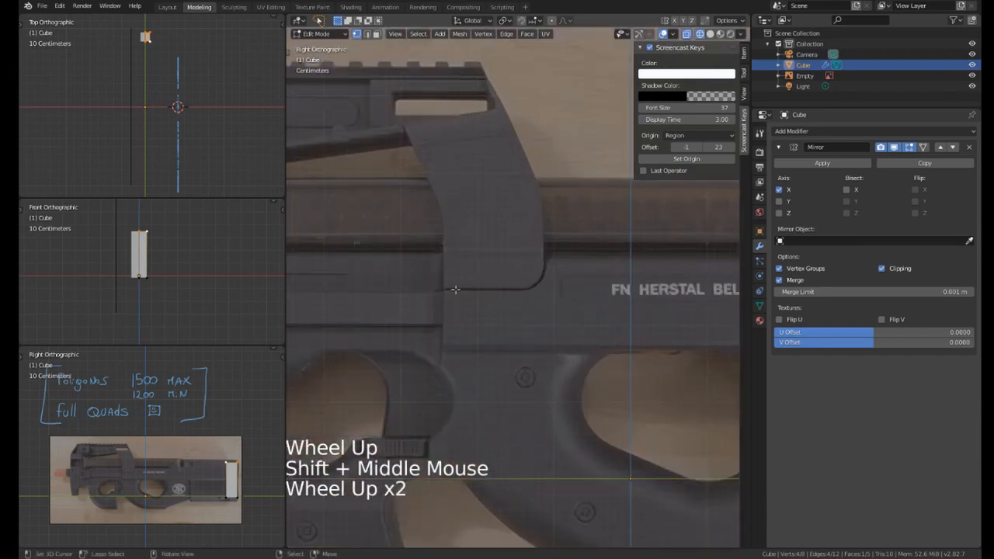
scroll(428, 296, "down", 2)
middle_click_drag(428, 296, 528, 256, "shift")
scroll(466, 272, "up", 1)
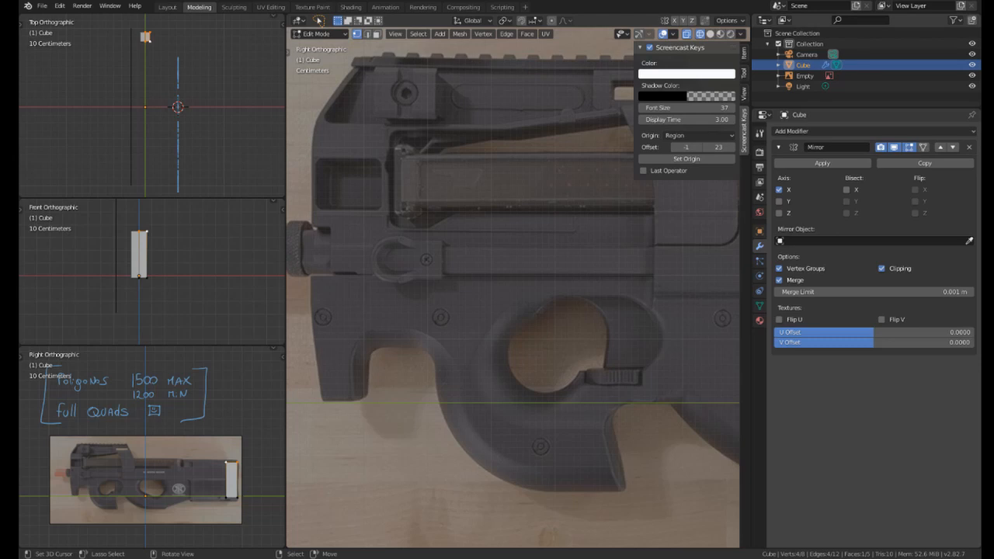
Examine the barrel end, charging handle and screws at the front of the gun in the reference image.
scroll(455, 261, "down", 1)
middle_click_drag(455, 262, 509, 241, "shift")
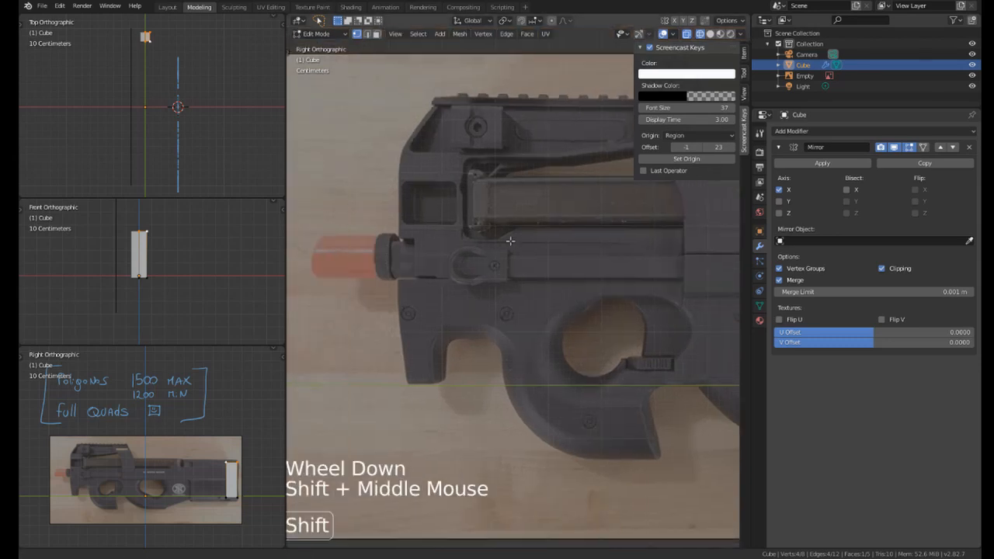
scroll(509, 241, "up", 5)
middle_click_drag(451, 214, 477, 257, "shift")
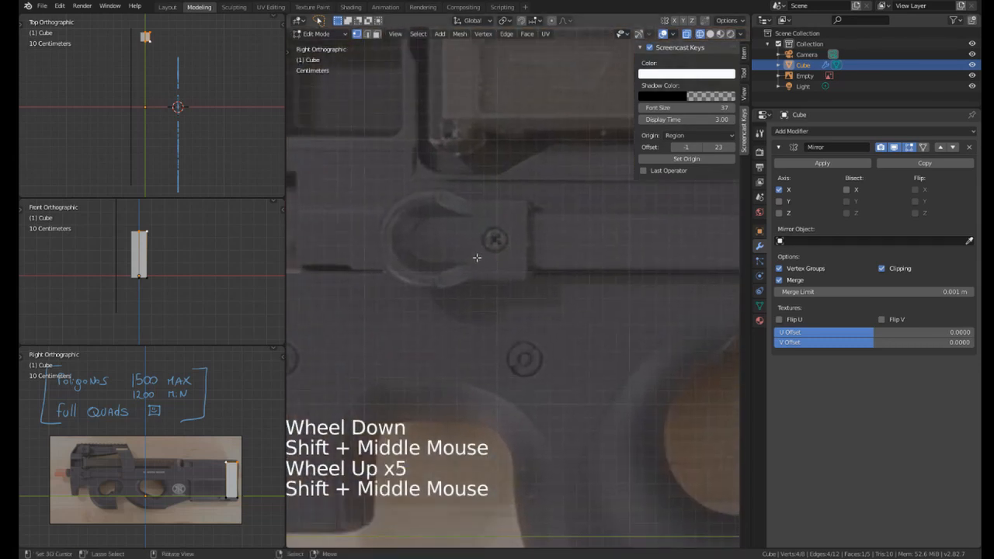
scroll(476, 257, "down", 4)
mouse_move(544, 250)
middle_mouse_down("shift")
mouse_move(494, 206)
mouse_move(528, 262)
mouse_move(548, 229)
middle_mouse_up("shift")
scroll(528, 262, "down", 3)
scroll(547, 230, "down", 1)
scroll(547, 230, "down", 1)
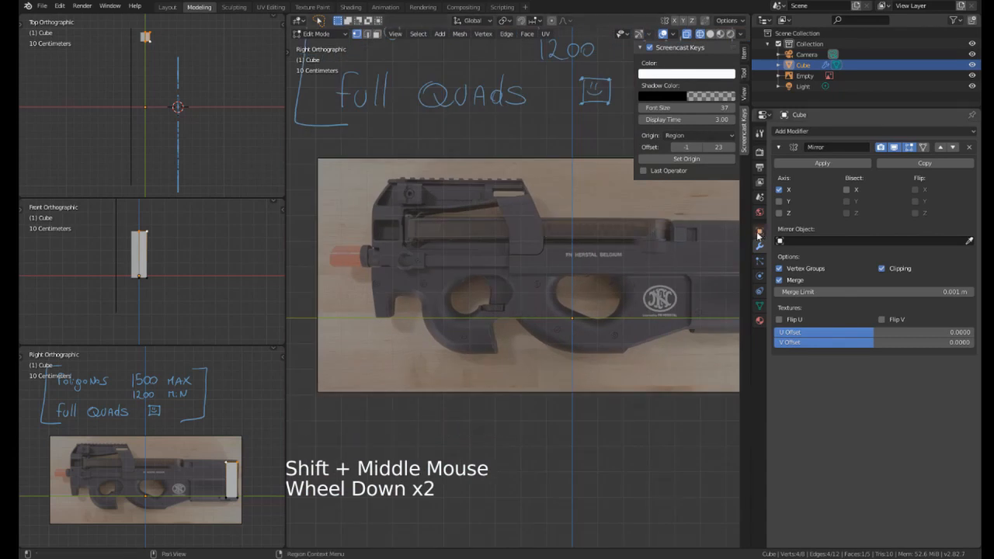
Widen the main 3D viewport against the properties editor and frame the whole gun reference in the right side view.
left_click_drag(746, 232, 849, 230)
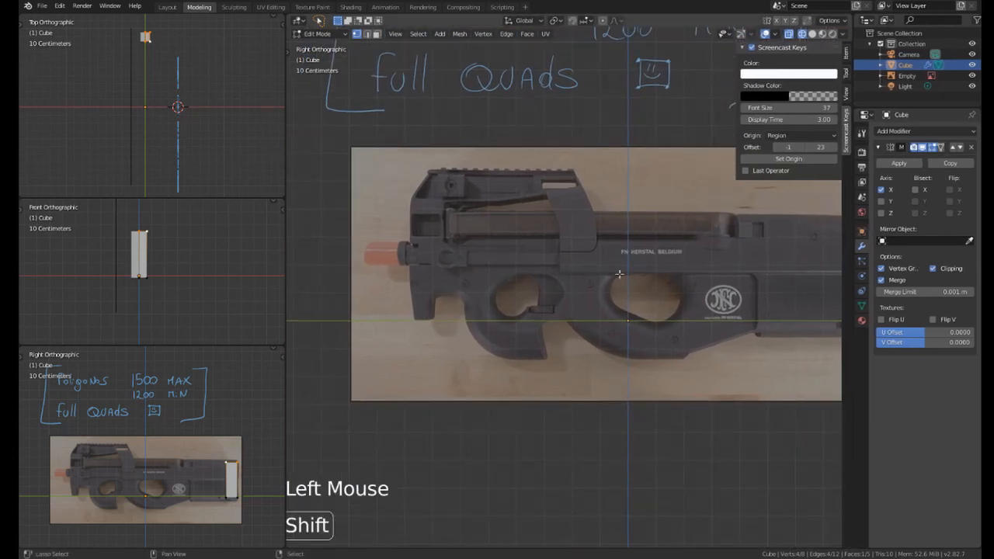
middle_click_drag(757, 211, 685, 239, "shift")
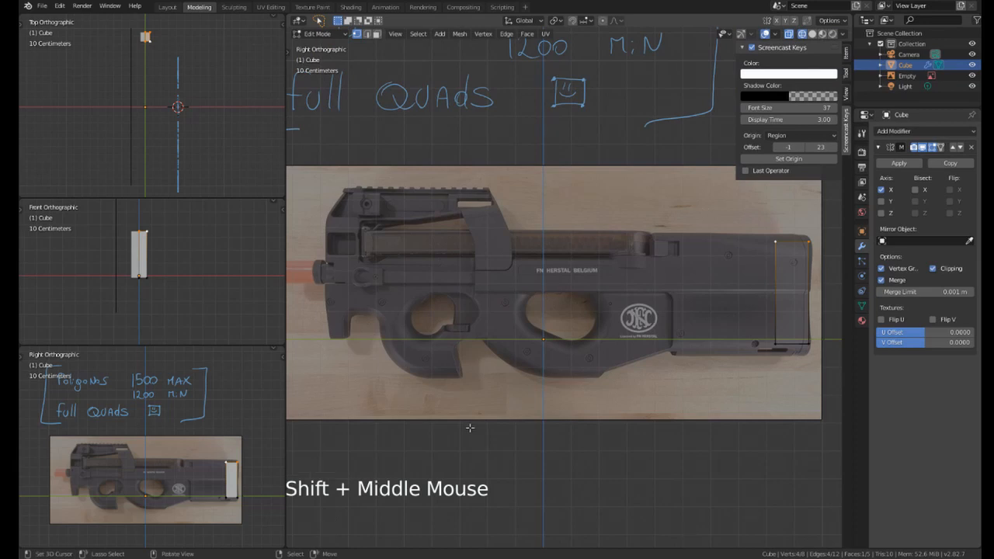
middle_click_drag(449, 247, 451, 245, "shift")
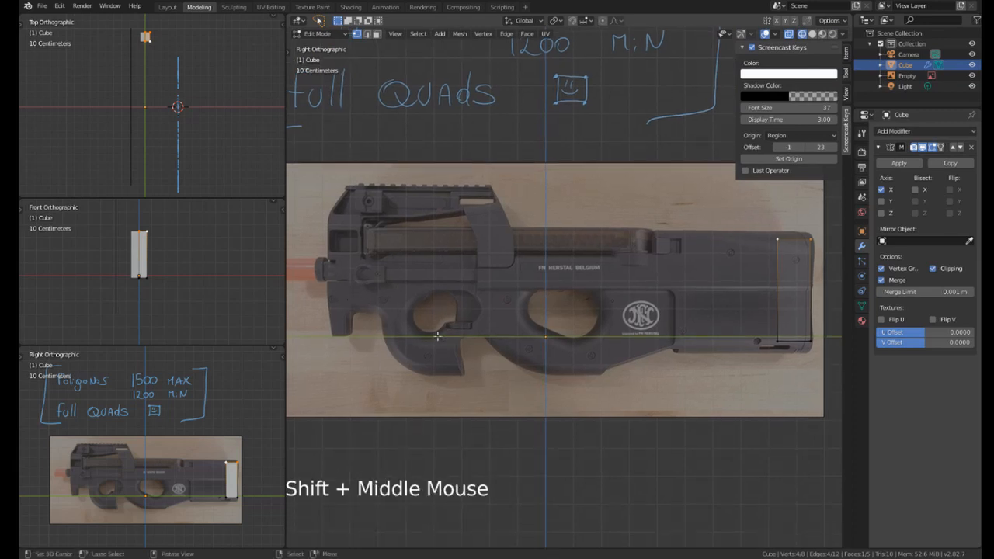
Annotate the outline of the gun's lower main body, from the stock around the grips to the front, over the reference image.
key("d")
mouse_move(329, 282)
left_mouse_down()
mouse_move(364, 272)
mouse_move(353, 281)
mouse_move(481, 278)
mouse_move(556, 253)
mouse_move(621, 252)
mouse_move(652, 231)
mouse_move(815, 229)
left_mouse_up()
key("d")
key("d")
left_click_drag(808, 351, 673, 358)
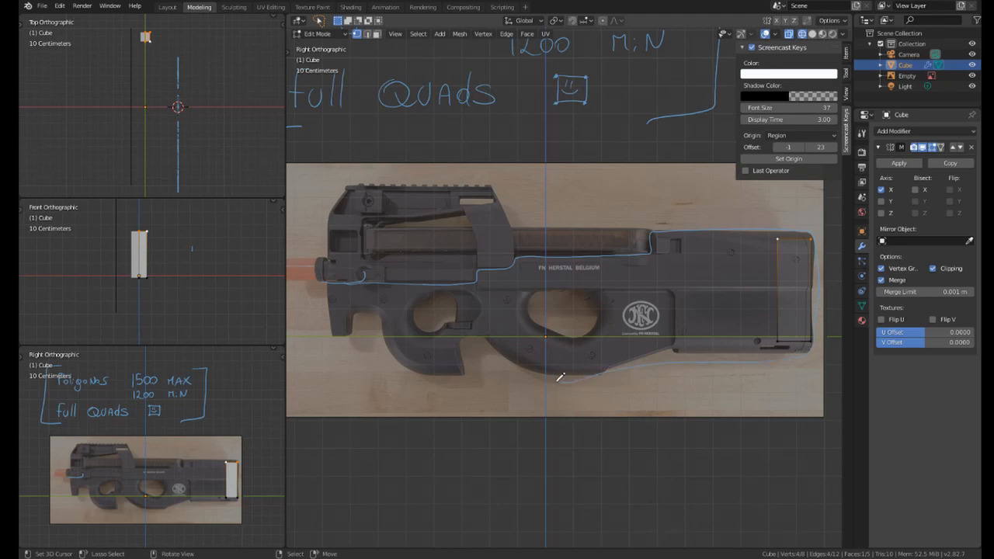
mouse_move(559, 378)
left_mouse_down()
mouse_move(407, 374)
mouse_move(322, 306)
mouse_move(326, 277)
left_mouse_up()
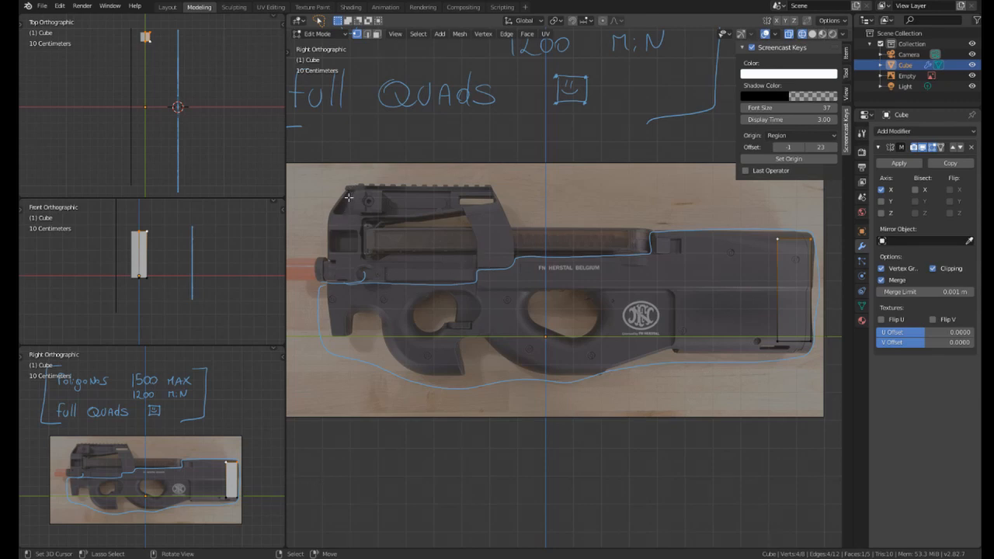
Annotate the outline of the upper front sight mount section over the reference image.
key("d")
mouse_move(346, 191)
left_mouse_down()
mouse_move(328, 225)
mouse_move(329, 274)
mouse_move(434, 268)
left_mouse_up()
key("d")
mouse_move(384, 262)
right_mouse_down()
mouse_move(369, 258)
mouse_move(407, 262)
mouse_move(365, 272)
right_mouse_up()
key("d")
mouse_move(345, 278)
left_mouse_down()
mouse_move(477, 272)
mouse_move(498, 262)
mouse_move(514, 235)
mouse_move(490, 183)
mouse_move(346, 187)
left_mouse_up()
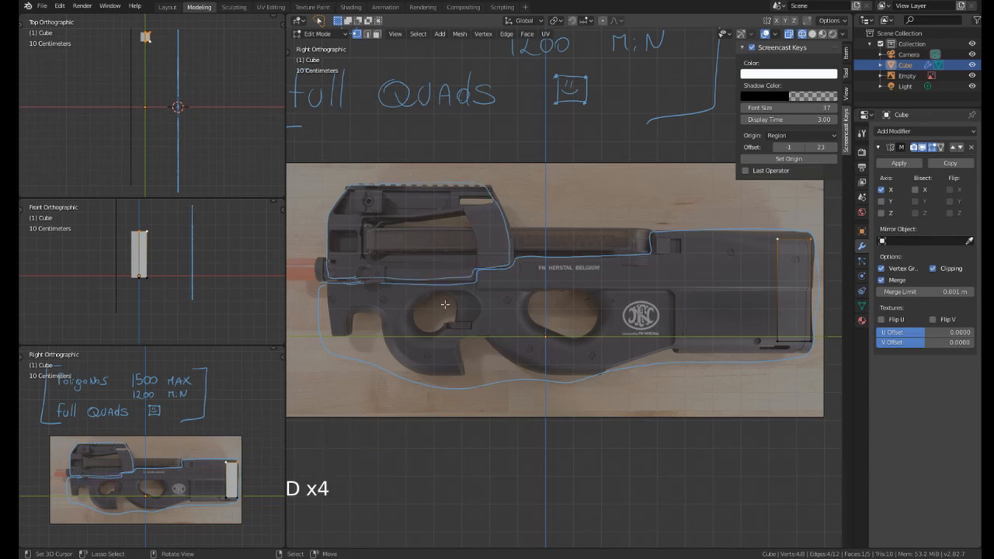
Annotate the outlines of the trigger and the small catch at the rear of the magazine over the reference image.
middle_click_drag(656, 301, 595, 269, "shift")
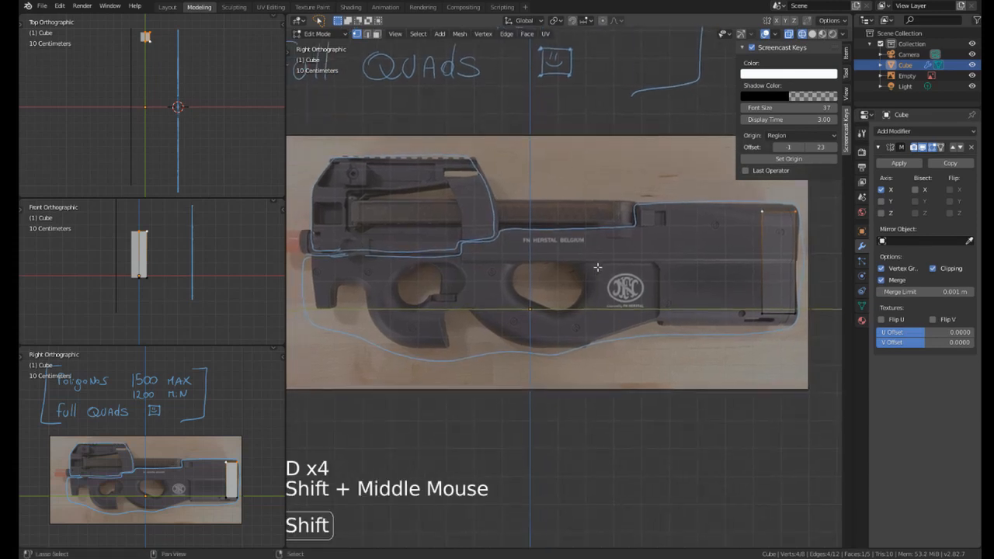
key("d")
right_click(437, 292)
mouse_move(436, 295)
left_mouse_down()
mouse_move(454, 289)
mouse_move(435, 294)
left_mouse_up()
key("d")
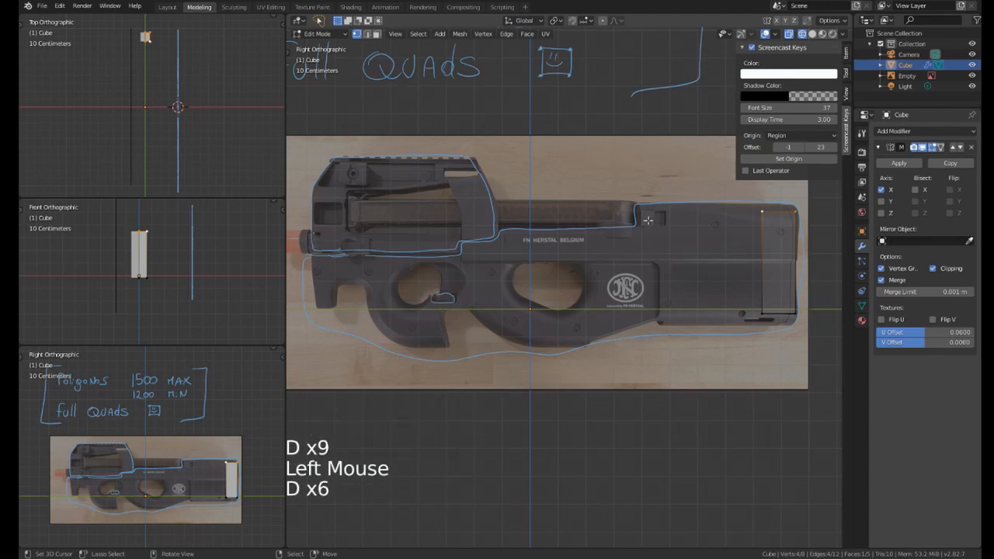
mouse_move(635, 209)
left_mouse_down()
mouse_move(652, 209)
mouse_move(648, 224)
mouse_move(634, 210)
left_mouse_up()
key("d")
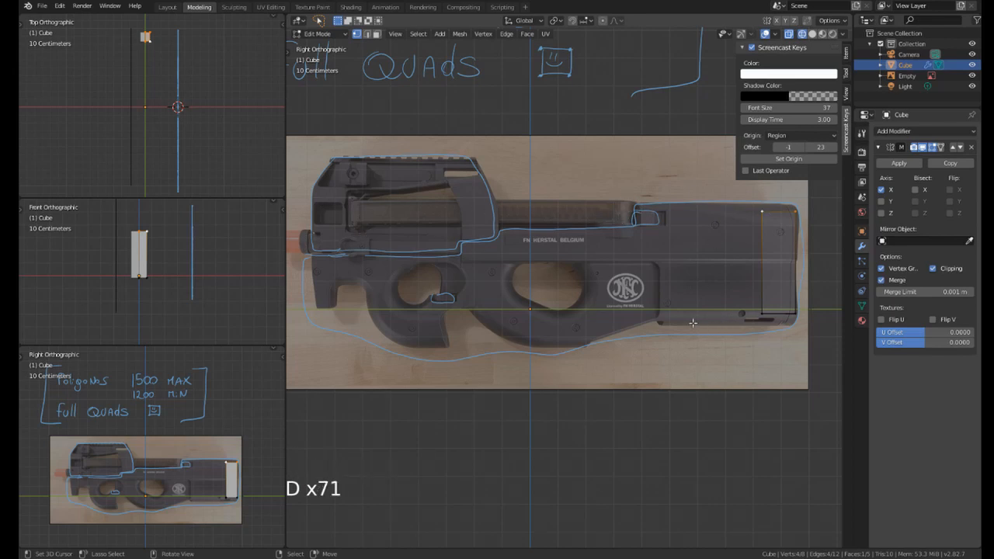
Erase the part outline annotations from the reference image, keeping the handwritten notes above it.
middle_click_drag(635, 323, 604, 325, "shift")
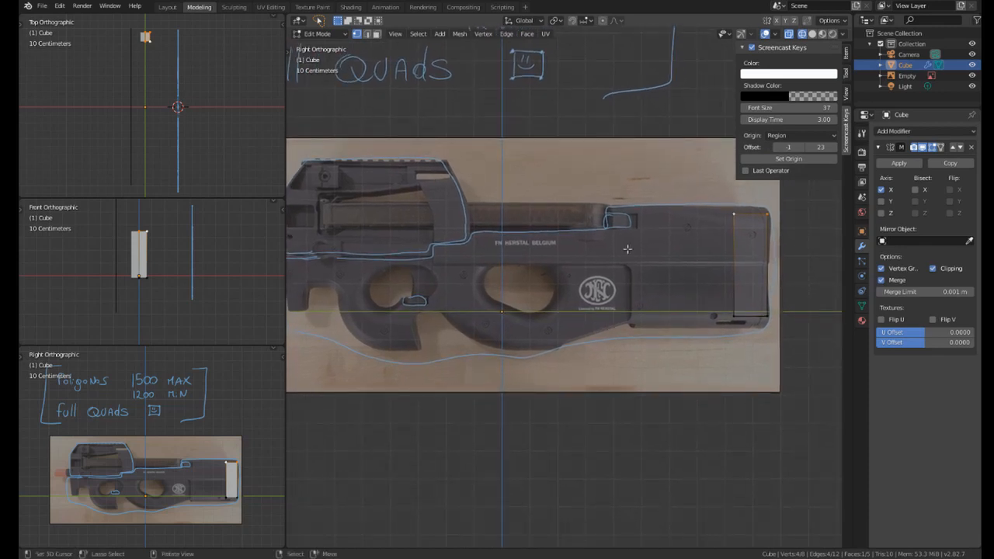
mouse_move(509, 326)
middle_mouse_down("shift")
mouse_move(572, 348)
mouse_move(503, 344)
middle_mouse_up("shift")
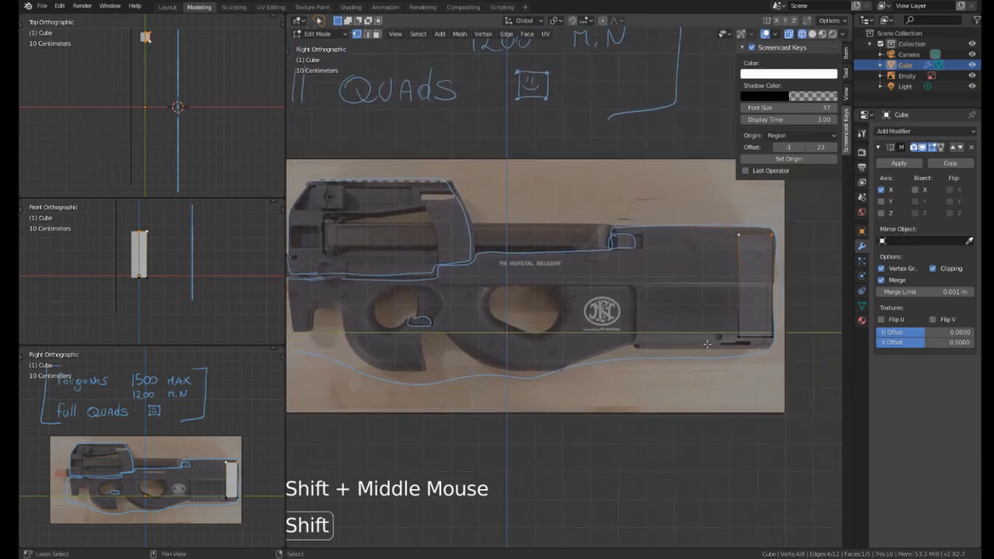
middle_click_drag(707, 344, 722, 357, "shift")
right_click_drag(544, 391, 802, 362)
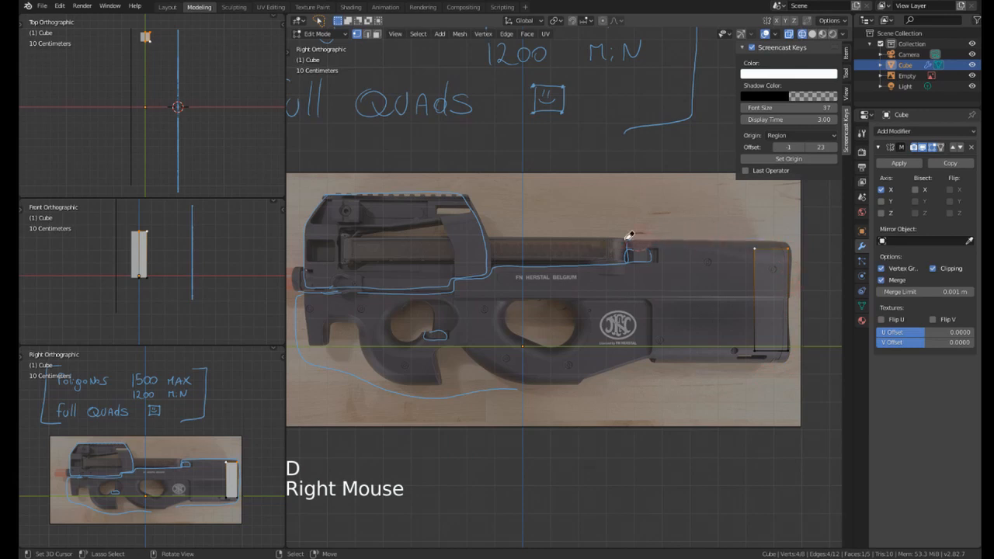
mouse_move(629, 236)
right_mouse_down()
mouse_move(617, 250)
mouse_move(321, 284)
mouse_move(315, 250)
mouse_move(354, 185)
mouse_move(479, 195)
mouse_move(491, 270)
right_mouse_up()
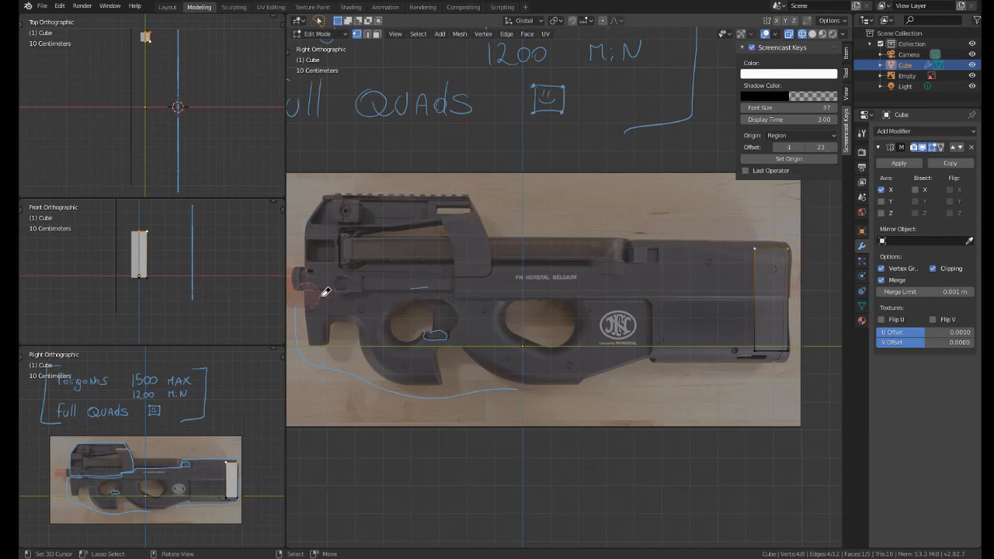
mouse_move(325, 292)
right_mouse_down()
mouse_move(322, 284)
mouse_move(323, 366)
mouse_move(426, 390)
mouse_move(535, 381)
mouse_move(468, 333)
mouse_move(434, 337)
right_mouse_up()
mouse_move(586, 350)
middle_mouse_down("shift")
mouse_move(629, 337)
mouse_move(571, 332)
middle_mouse_up("shift")
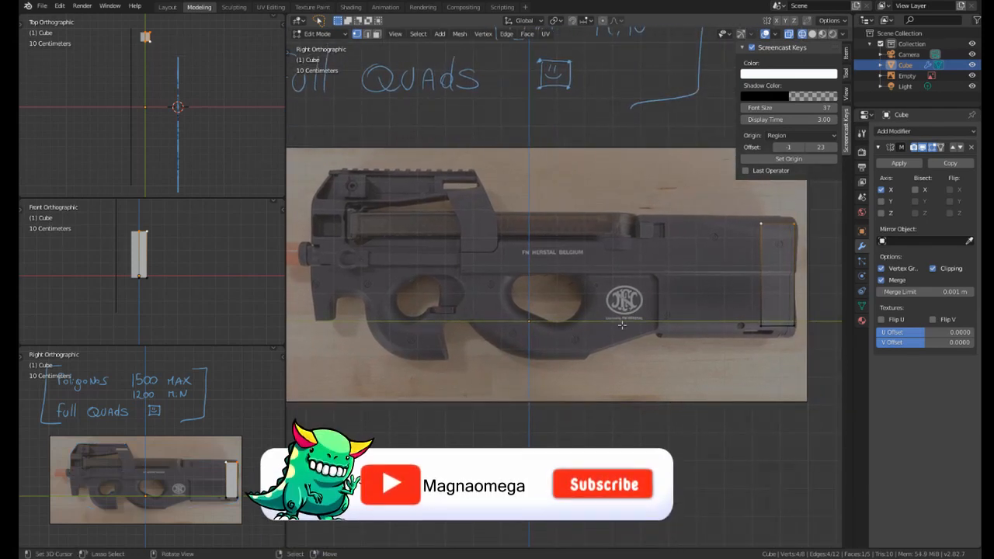
Select the front vertices of the stock box and move them forward to the edge of the grip panel in the reference.
middle_click_drag(581, 303, 469, 281, "shift")
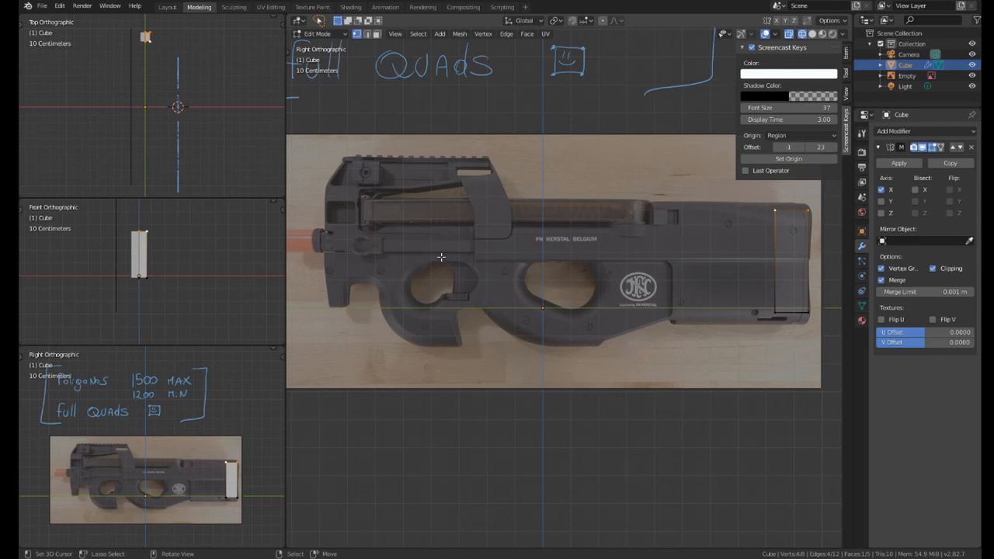
scroll(441, 257, "up", 7)
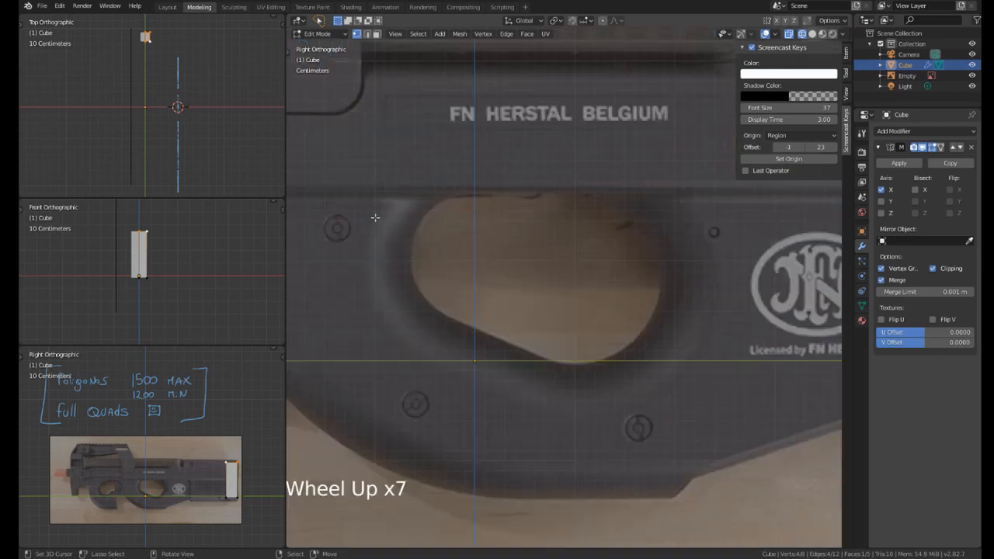
scroll(483, 275, "down", 4)
middle_click_drag(483, 275, 291, 263, "shift")
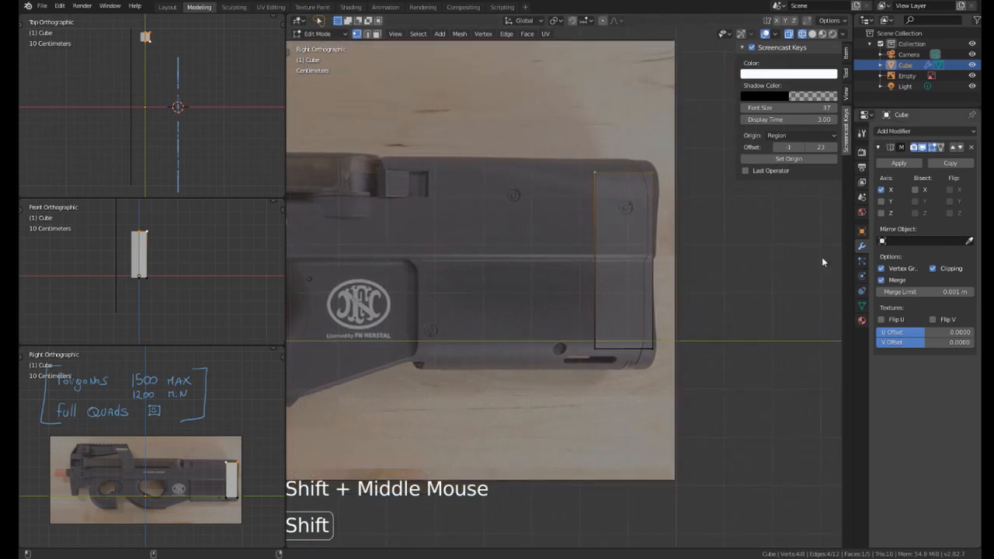
middle_click_drag(617, 276, 680, 280, "shift")
right_click(659, 173)
mouse_move(676, 160)
left_mouse_down("shift")
mouse_move(621, 363)
mouse_move(662, 457)
mouse_move(637, 378)
mouse_move(651, 139)
left_mouse_up("shift")
middle_click_drag(604, 268, 624, 263, "shift")
key("g")
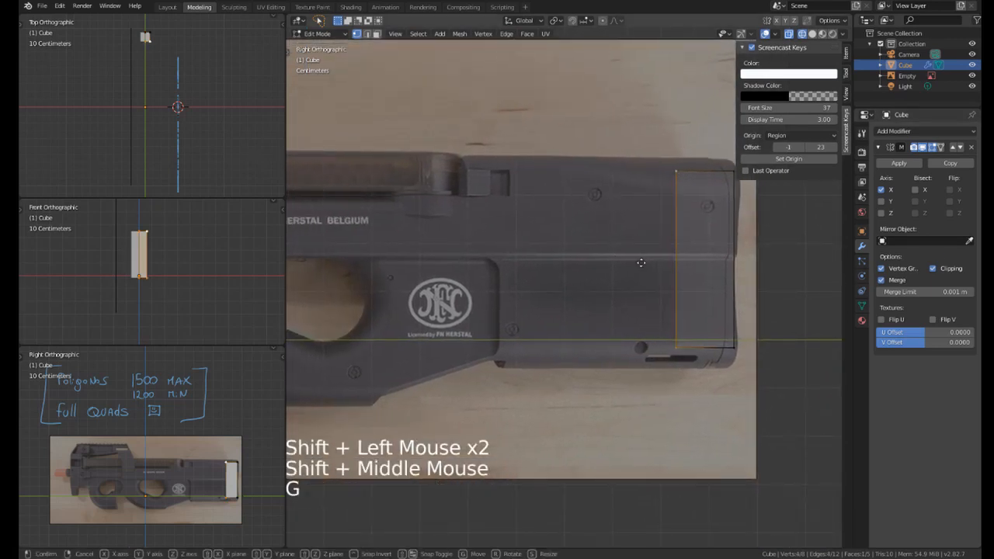
left_click(464, 287)
Add a horizontal loop cut through the stock box and slide it close to the body seam in the reference.
middle_click_drag(534, 288, 471, 274, "shift")
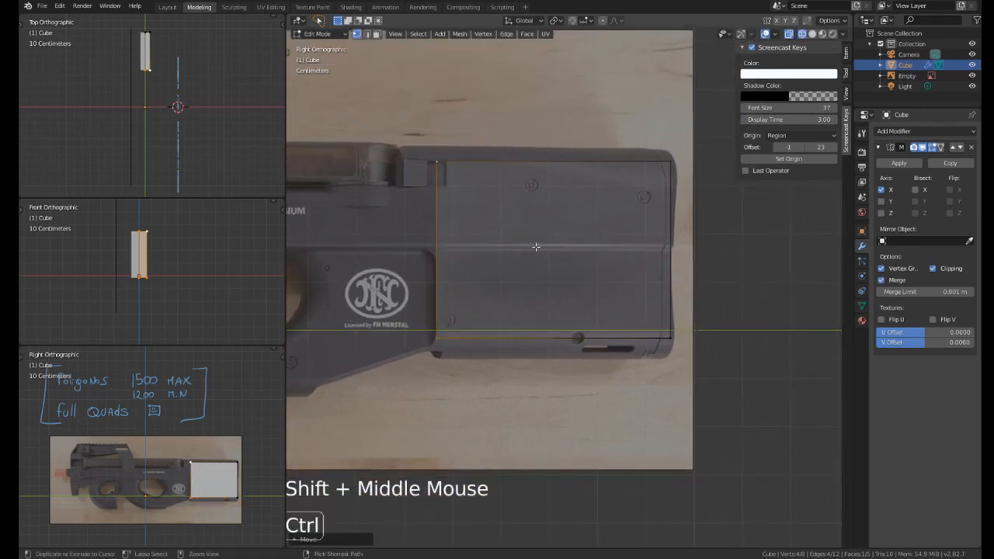
key("ctrl+r")
left_click(471, 273)
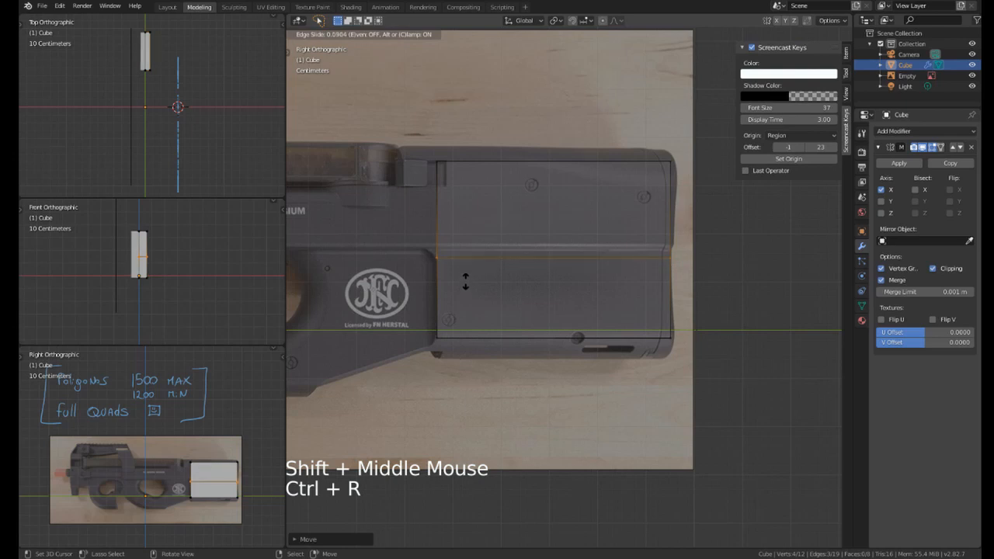
left_click(515, 262)
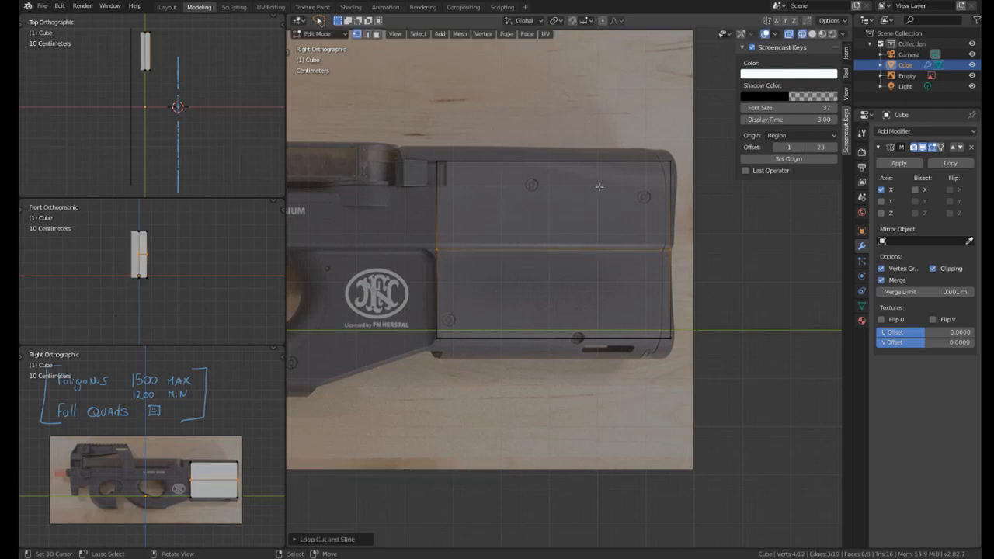
Select the stock box's top face and extrude it up to the stock's upper edge in the reference.
middle_click_drag(463, 172, 481, 226, "shift")
right_click(464, 217)
left_click_drag(696, 175, 408, 222, "shift")
mouse_move(734, 204)
left_mouse_down("shift")
mouse_move(444, 185)
mouse_move(406, 172)
mouse_move(443, 242)
left_mouse_up("shift")
key("e")
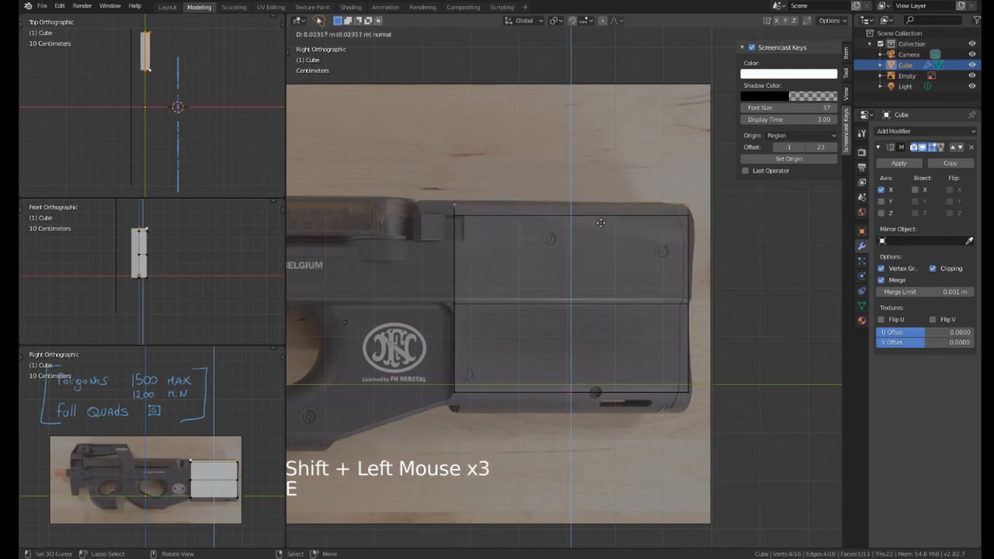
left_click(600, 219)
Move the extruded top's outer vertices inward in the front view to chamfer the stock's upper side edges.
scroll(171, 236, "up", 5)
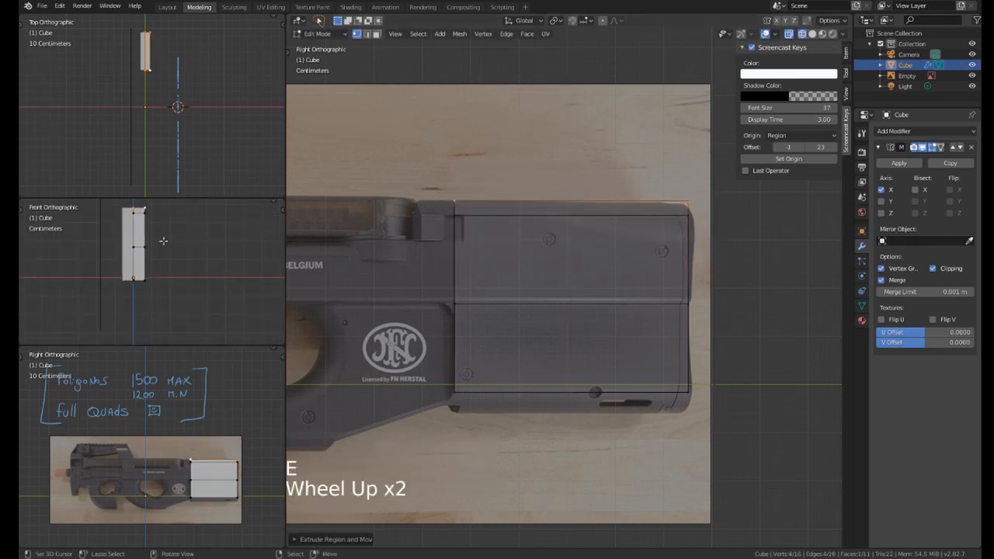
middle_click_drag(170, 236, 181, 266, "shift")
scroll(181, 265, "up", 4)
middle_click_drag(196, 232, 218, 237, "shift")
key("g")
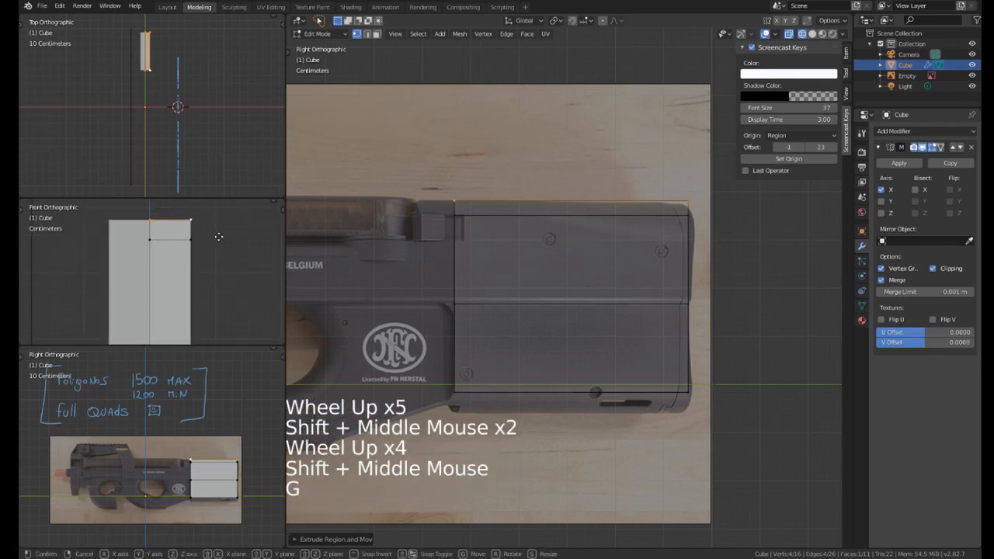
left_click(200, 238)
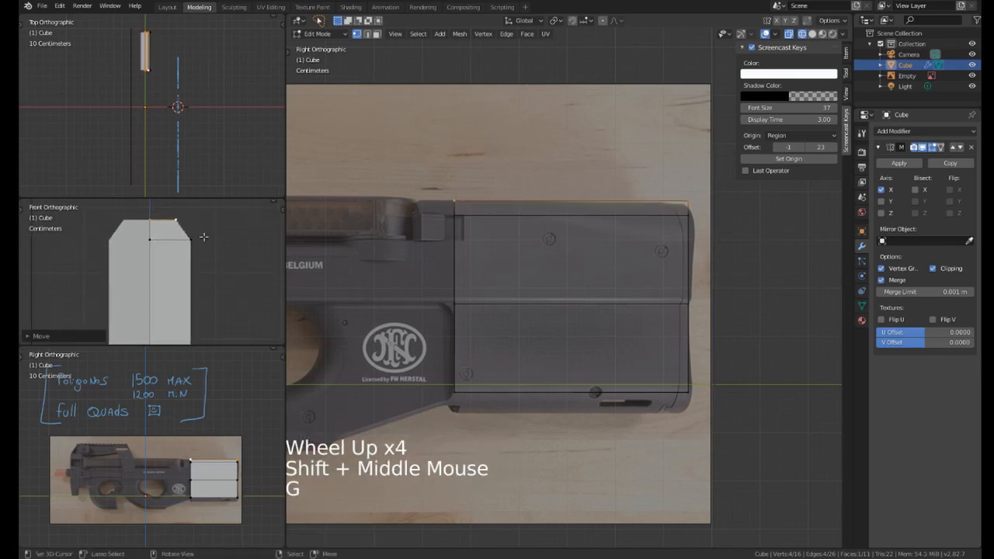
Select the stock box's bottom face and extrude it down about 0.04 m to the stock's lower edge in the reference.
scroll(200, 238, "down", 2)
middle_click_drag(185, 287, 195, 263, "shift")
right_click(690, 394)
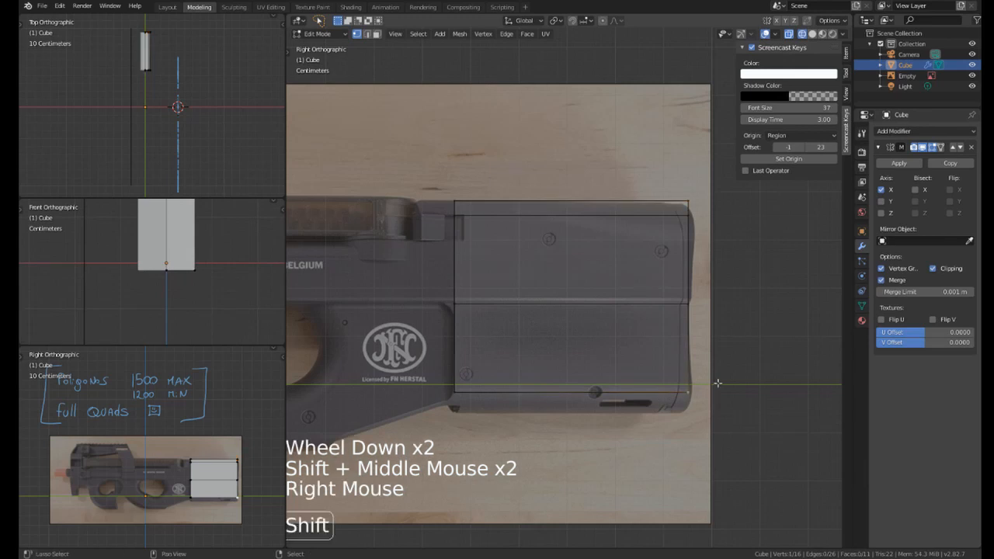
left_click_drag(713, 385, 400, 418, "shift")
mouse_move(683, 423)
left_mouse_down("shift")
mouse_move(734, 374)
mouse_move(466, 411)
mouse_move(676, 423)
left_mouse_up("shift")
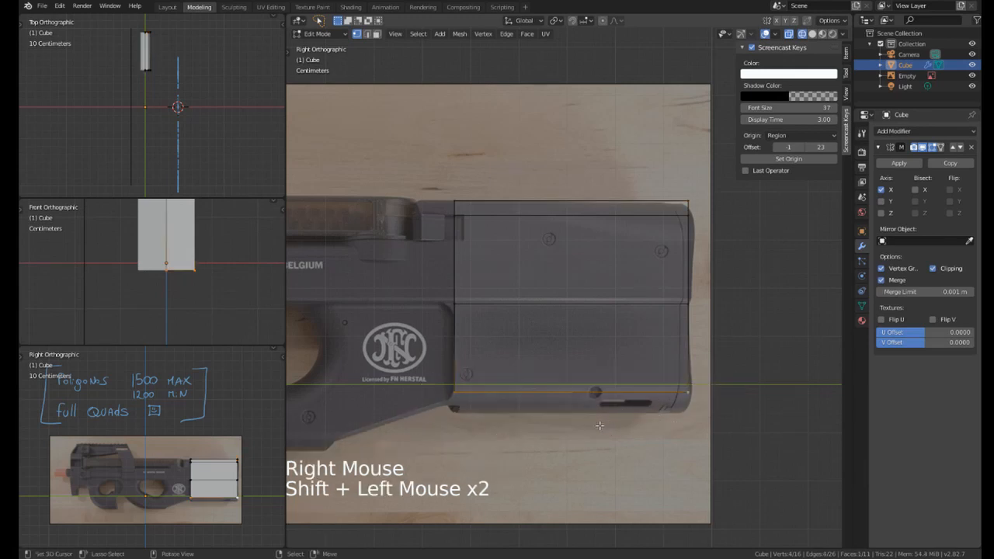
key("e")
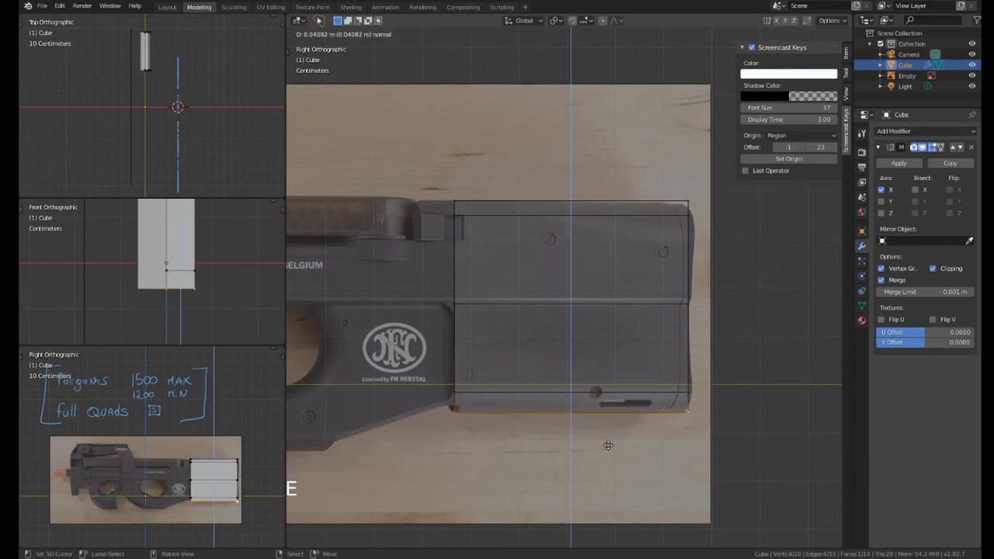
left_click(611, 445)
Move the extruded bottom's outer vertices inward in the front view to chamfer the stock's lower side edges.
middle_click_drag(231, 292, 231, 305, "shift")
key("g")
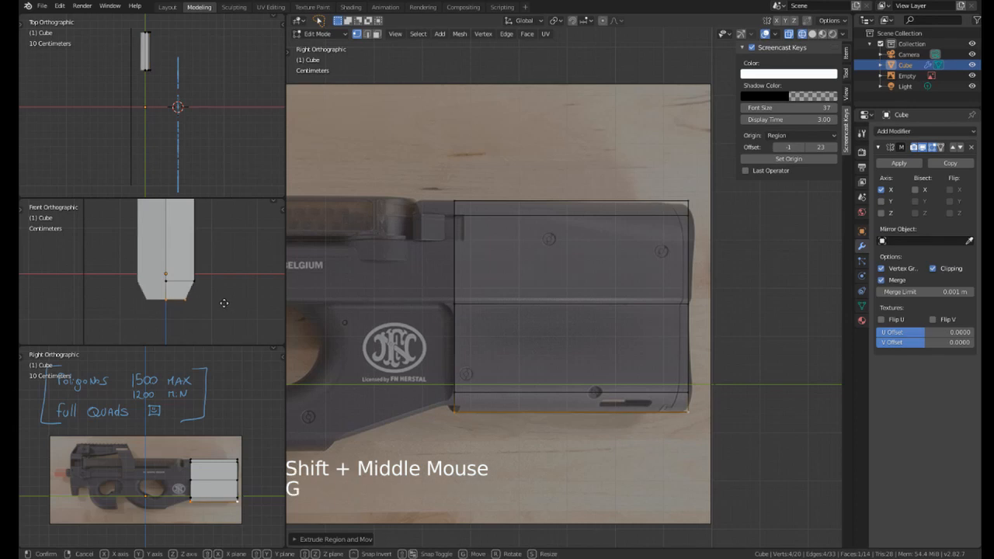
left_click(223, 303)
scroll(199, 255, "down", 2)
middle_click_drag(200, 255, 195, 307, "shift")
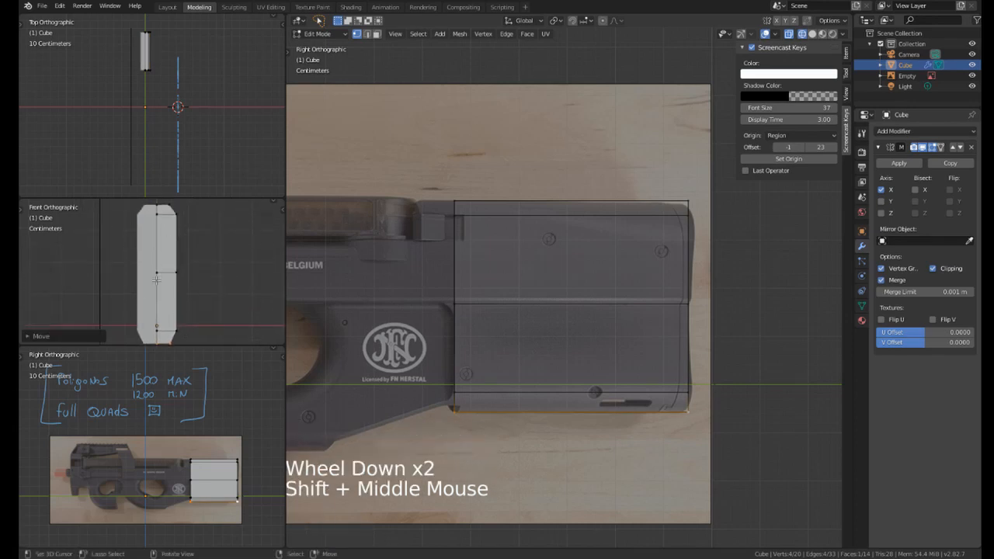
Switch the main viewport to Material Preview shading and inspect the chamfered stock from a perspective angle.
middle_click_drag(596, 300, 473, 309)
middle_click_drag(522, 208, 492, 192)
middle_click_drag(471, 249, 708, 278)
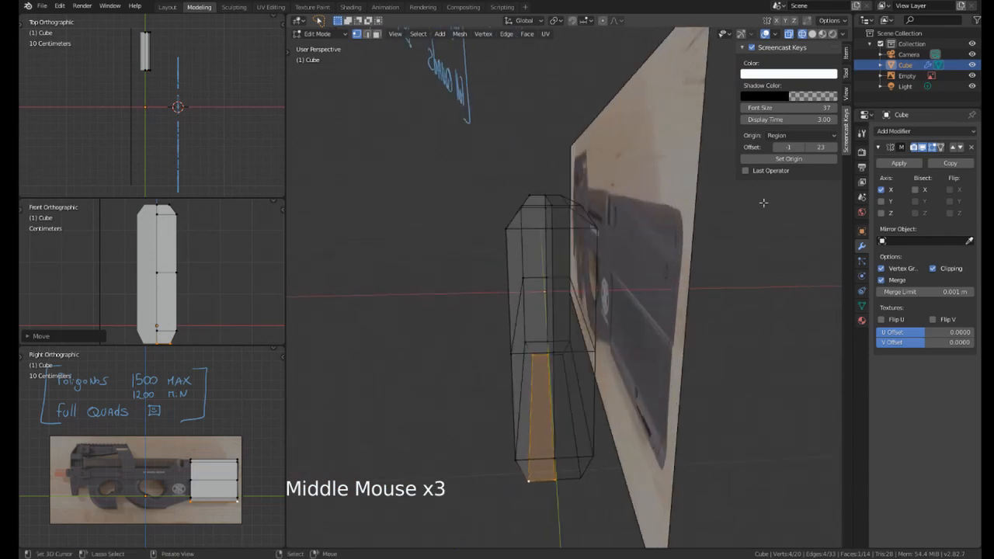
left_click(822, 34)
middle_click_drag(549, 251, 542, 214)
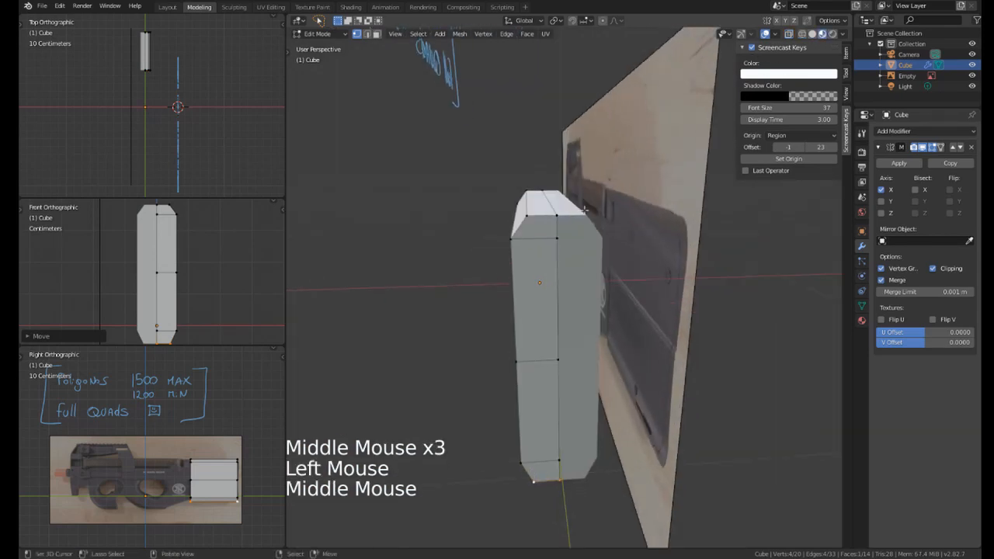
Select both vertices of the stock's top centre edge and raise the edge slightly along the Z axis.
right_click(555, 211)
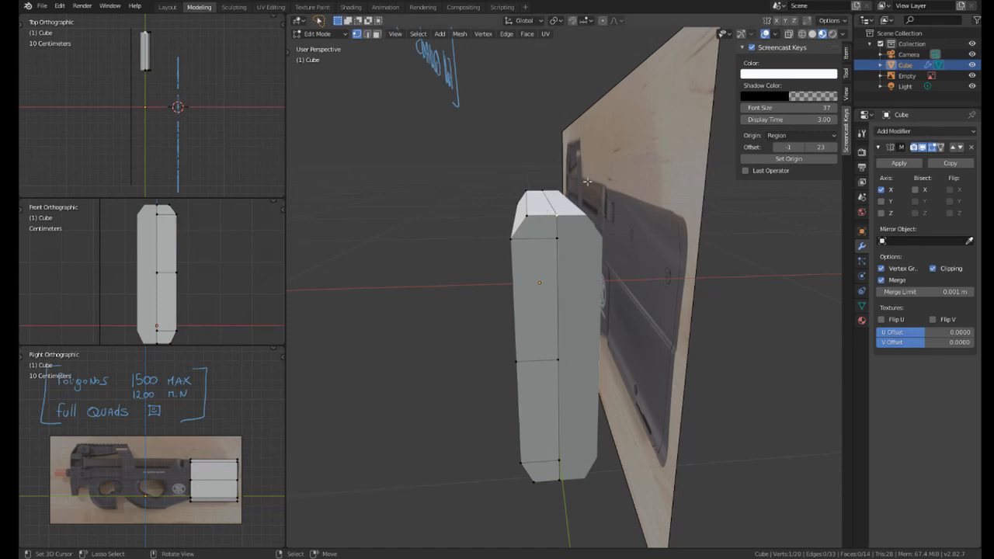
right_click(533, 190)
right_click(553, 209)
right_click(544, 194, "shift")
key("g")
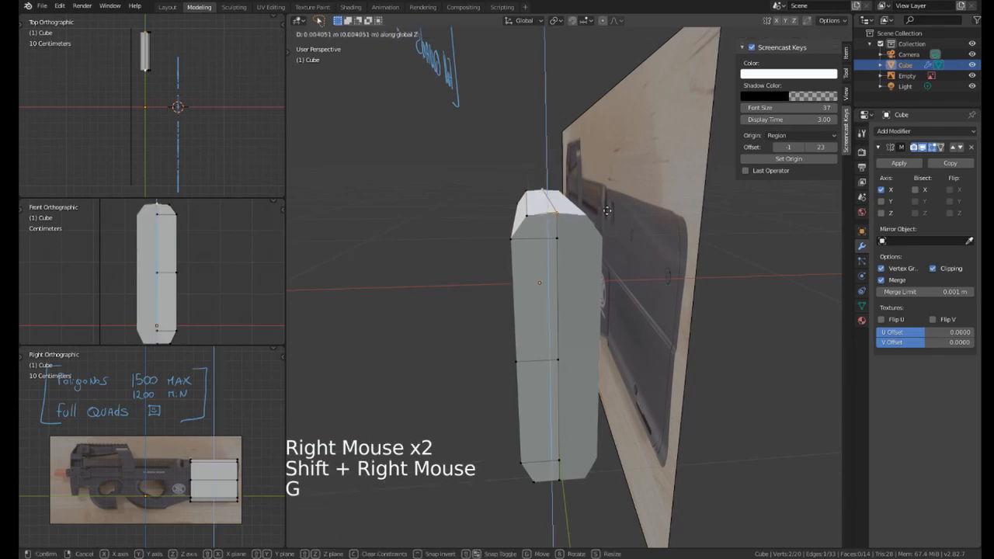
left_click(607, 213)
Select both vertices of the stock's bottom centre edge and move the edge slightly down along the Z axis.
middle_click_drag(607, 214, 519, 352)
right_click(521, 354)
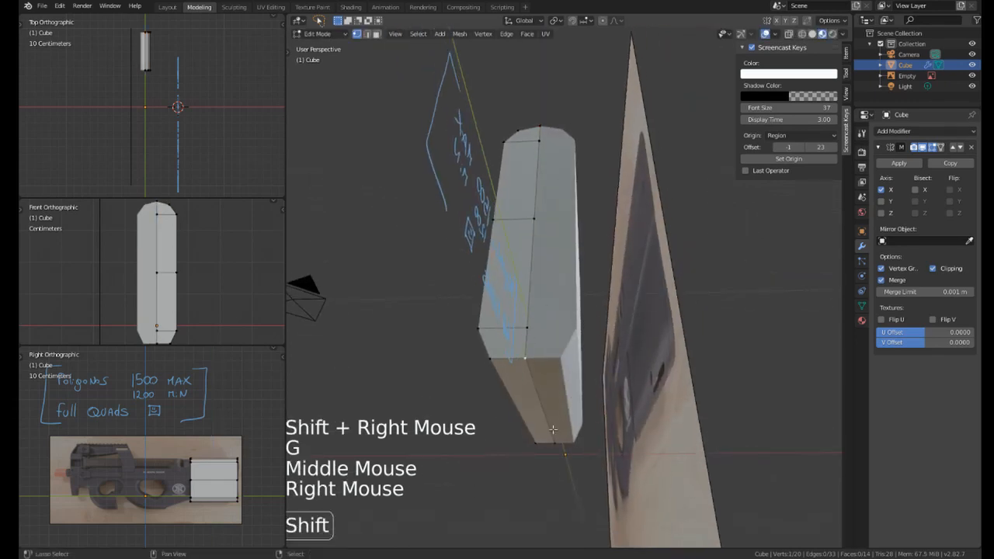
right_click(554, 431, "shift")
key("g")
key("z")
left_click(550, 434)
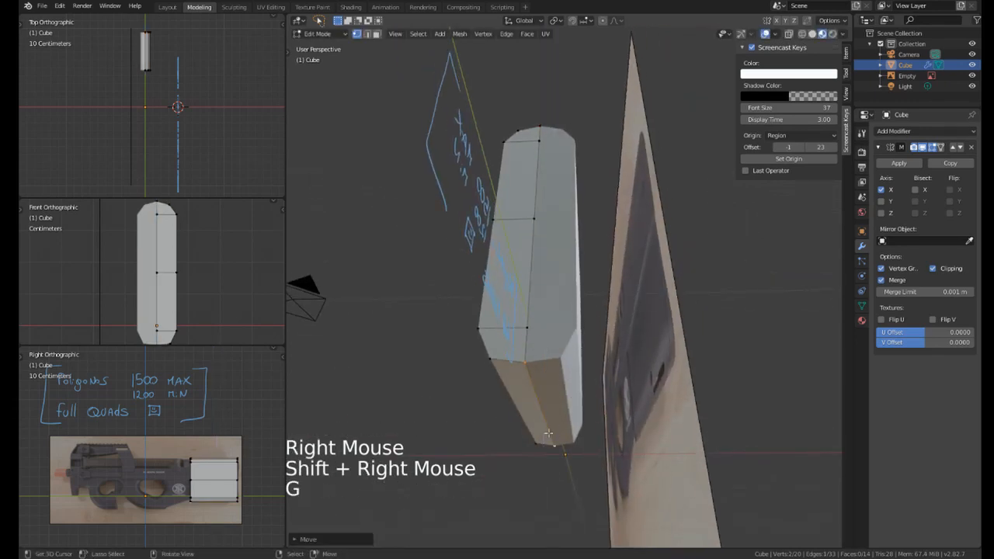
In a wireframe right side view, select the stock's lower chamfer vertices and raise them about 0.007 m along Z to match the reference.
middle_click_drag(435, 313, 589, 316)
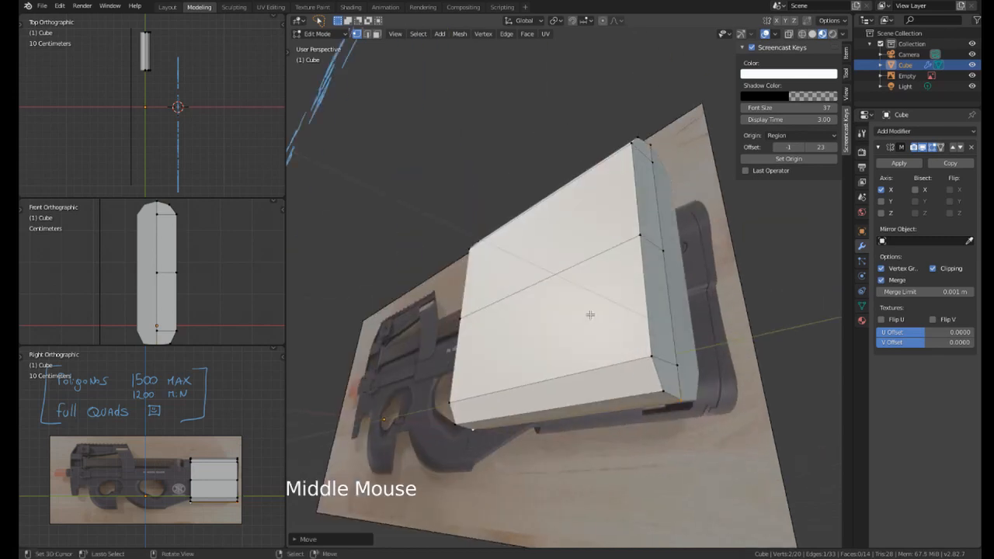
key("KP_3")
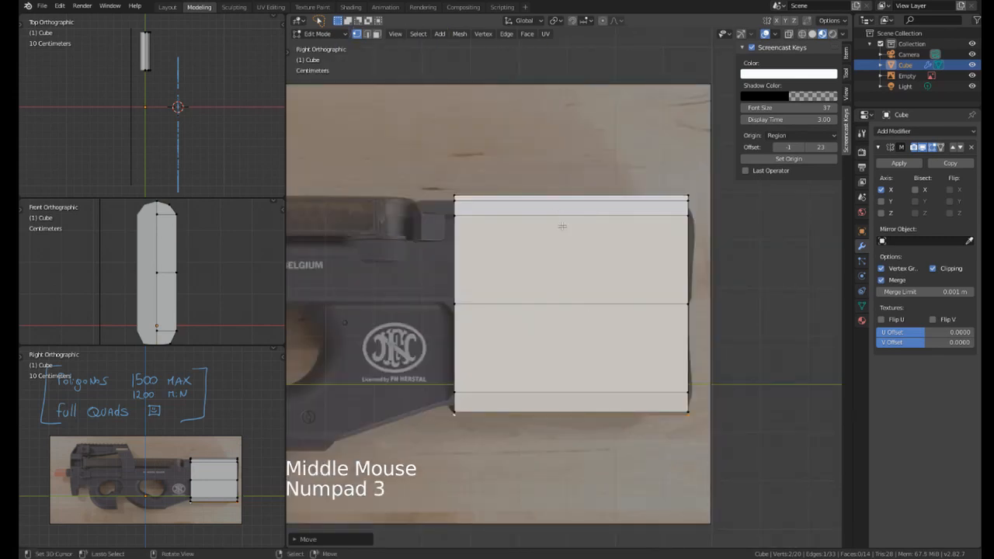
middle_click_drag(561, 226, 559, 128, "shift")
scroll(496, 309, "up", 2)
scroll(423, 253, "down", 2)
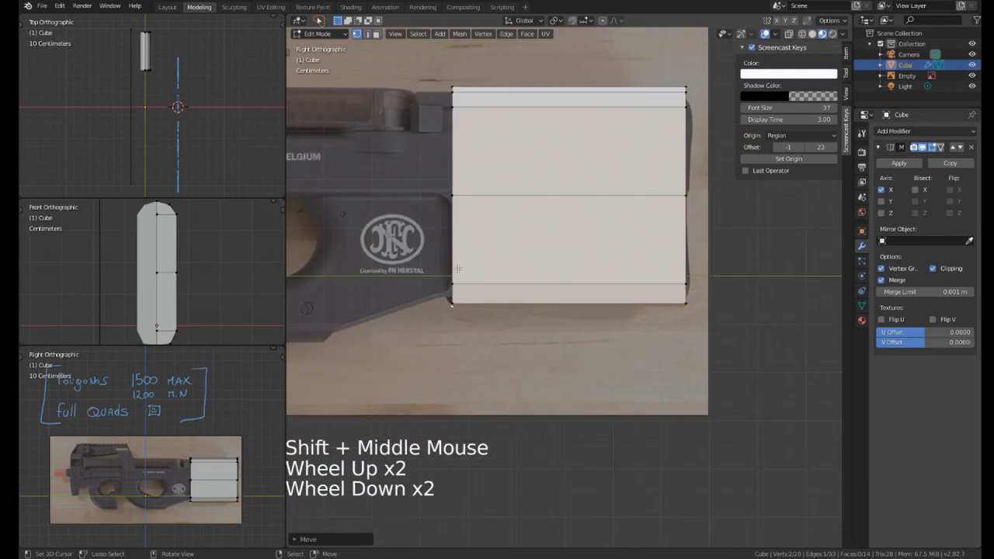
key("z")
mouse_move(726, 267)
left_mouse_down("shift")
mouse_move(402, 337)
mouse_move(708, 329)
left_mouse_up("shift")
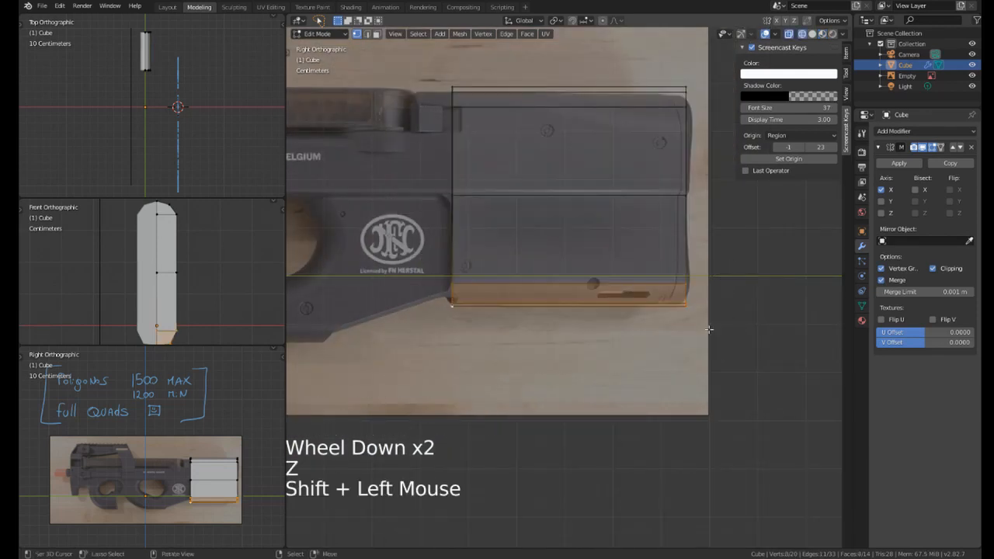
key("g")
key("z")
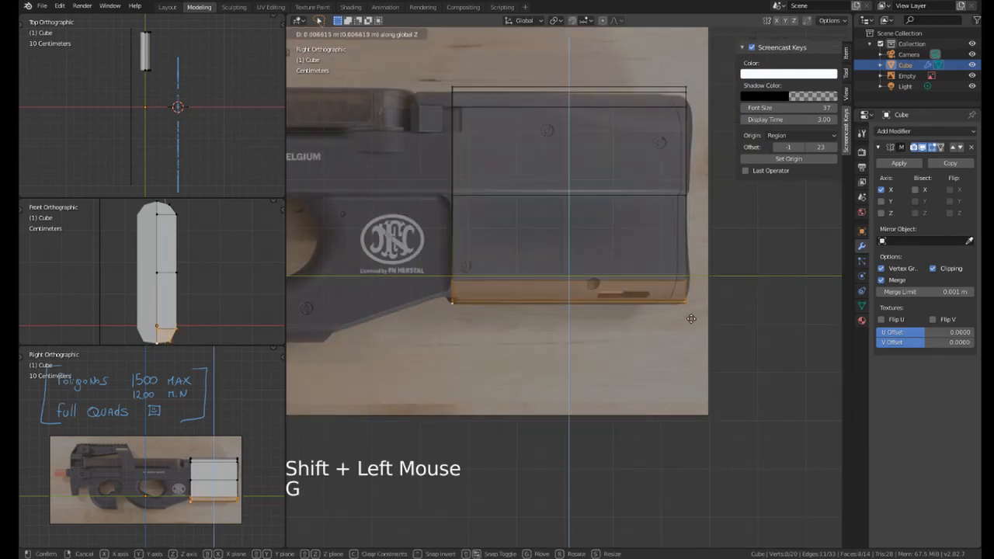
middle_click_drag(691, 318, 681, 361, "shift")
right_click(682, 361)
Select the stock's upper chamfer vertices and lower them about 0.009 m along Z to fit the reference's top edge.
mouse_move(474, 91)
left_mouse_down("shift")
mouse_move(466, 192)
mouse_move(664, 86)
left_mouse_up("shift")
key("g")
key("z")
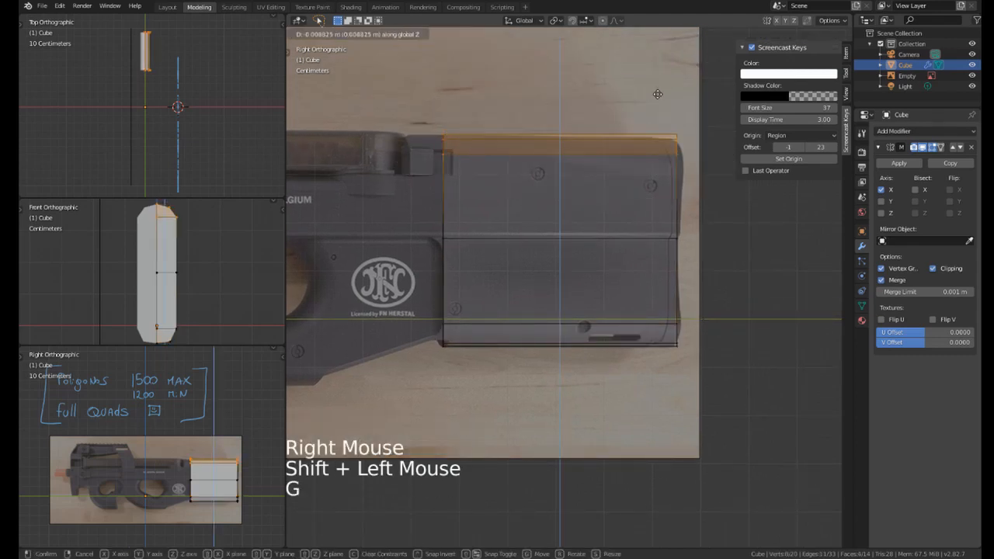
left_click(643, 117)
middle_click_drag(643, 117, 623, 173, "shift")
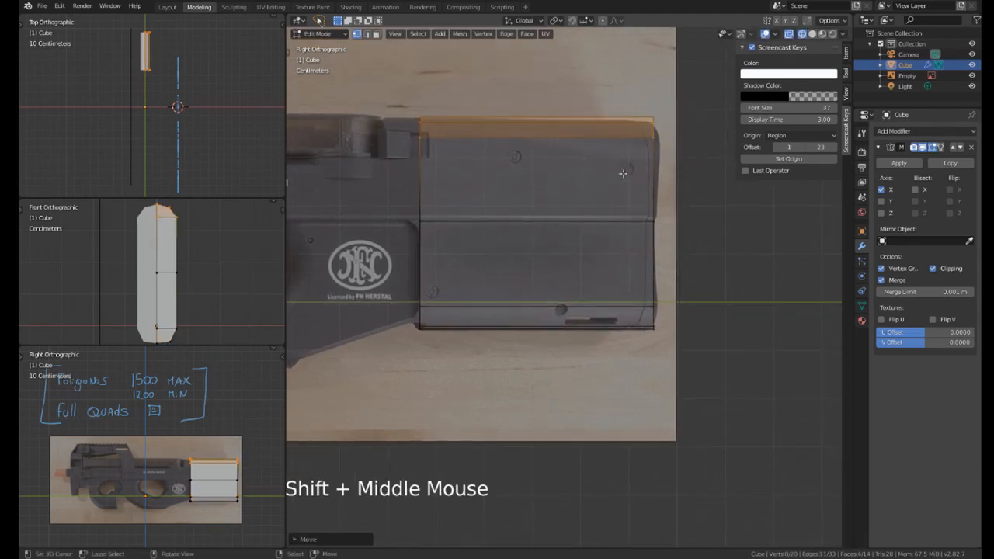
Switch the main viewport to Solid shading and inspect the adjusted stock's chamfers from several perspective angles.
scroll(528, 206, "down", 2)
middle_click_drag(533, 206, 538, 249)
key("z")
left_click(610, 257)
middle_click_drag(606, 225, 576, 148)
middle_click_drag(576, 148, 521, 172, "shift")
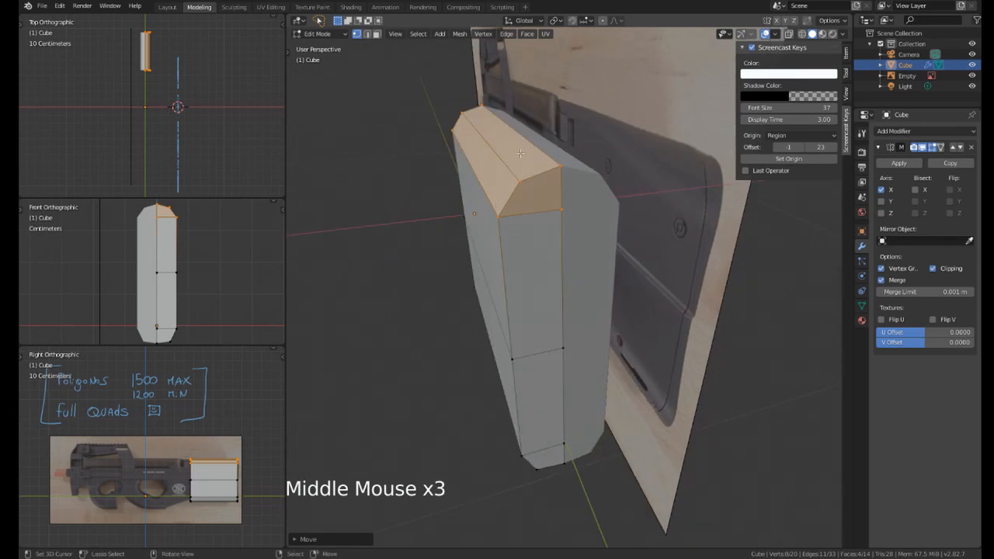
middle_click_drag(503, 158, 515, 146)
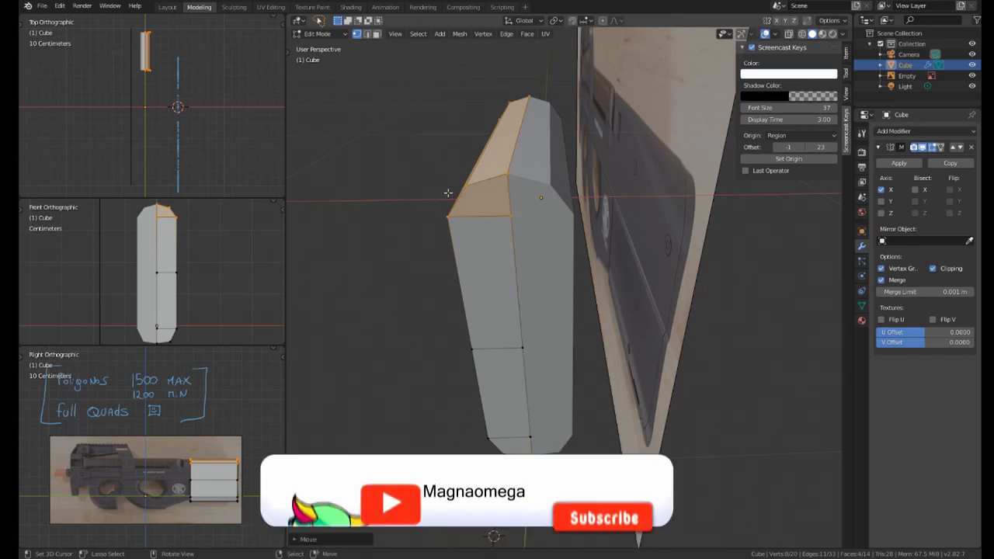
Add a horizontal loop cut to the stock's lower half and slide it up to just below the middle edge loop.
middle_click_drag(508, 147, 526, 291)
key("ctrl+r")
left_click(544, 334)
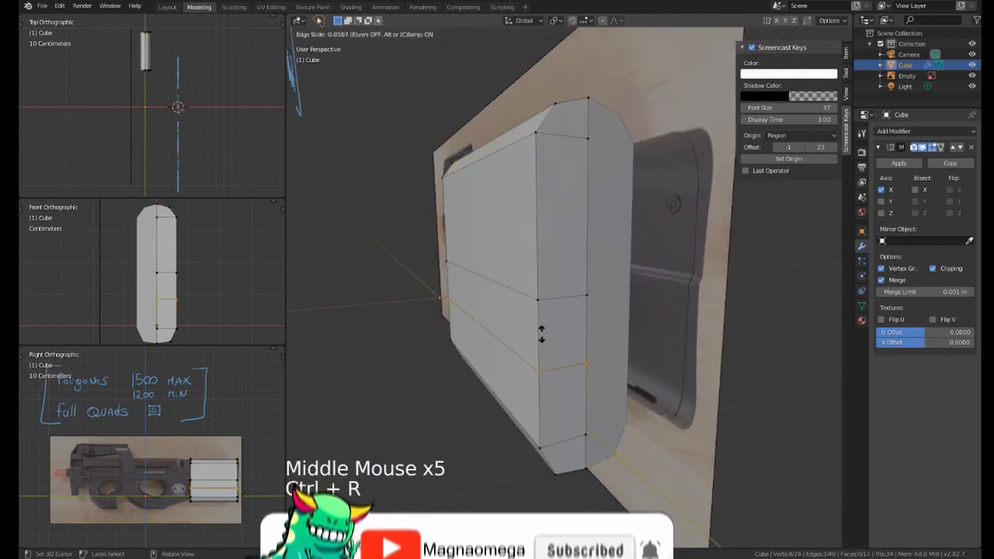
left_click(564, 269)
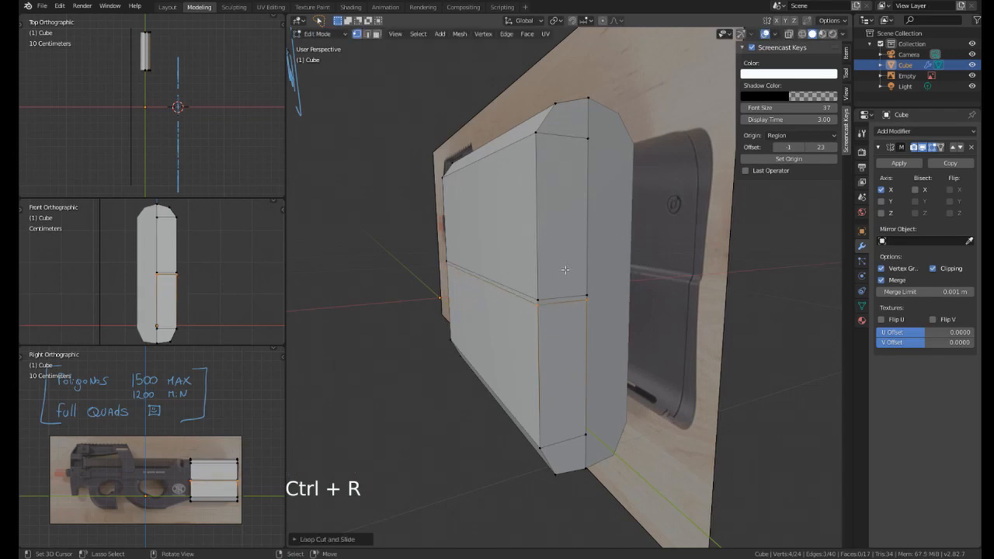
Move the new loop's outer side edge inward and slightly down along Z to form a ledge along the stock's side.
right_click(528, 308)
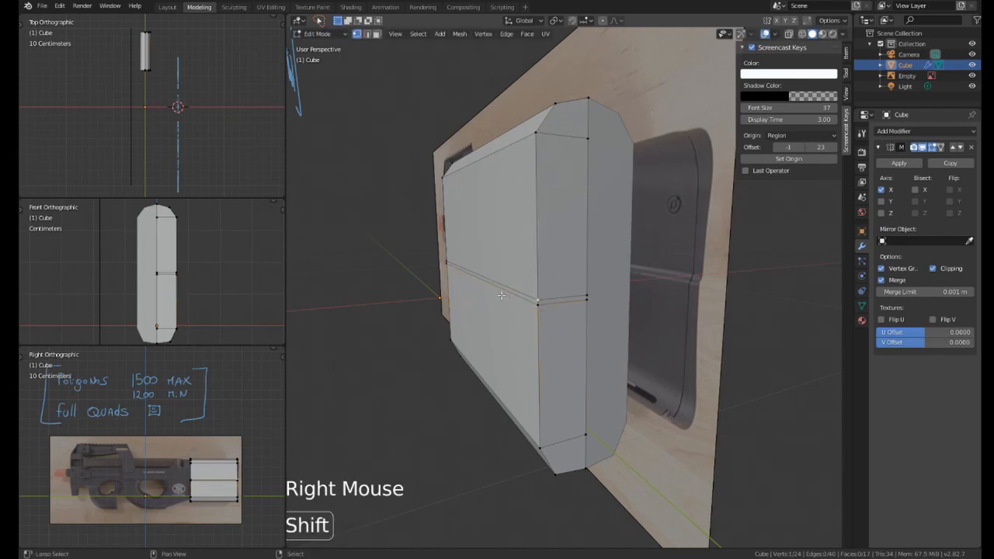
right_click(462, 280, "shift")
key("g")
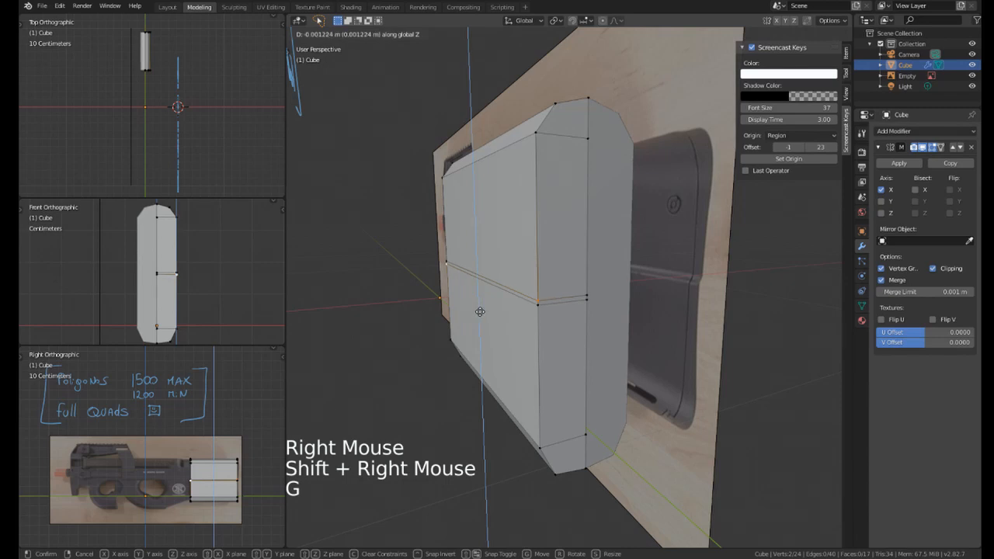
left_click(480, 311)
middle_click_drag(480, 311, 508, 308)
right_click(534, 292)
right_click(444, 281, "shift")
key("g")
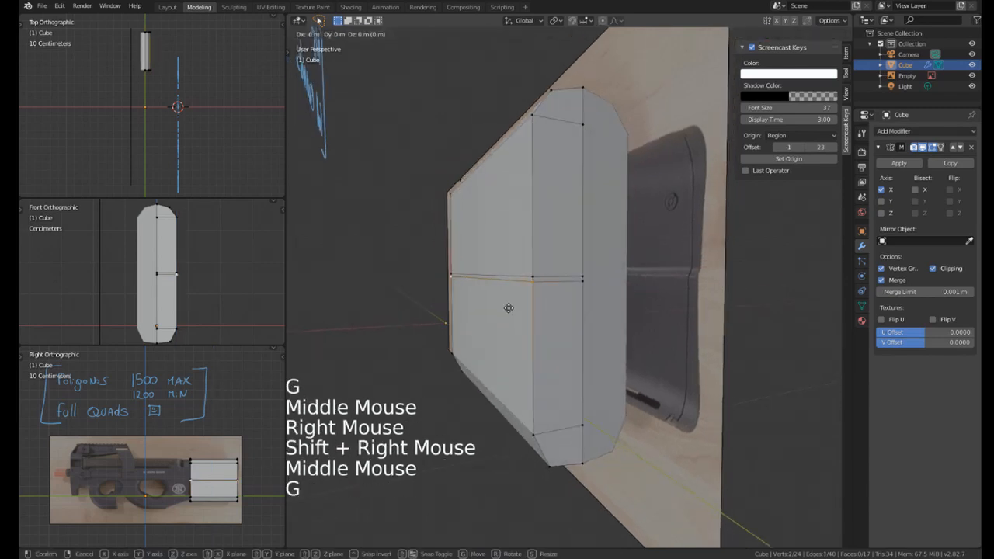
left_click(514, 310)
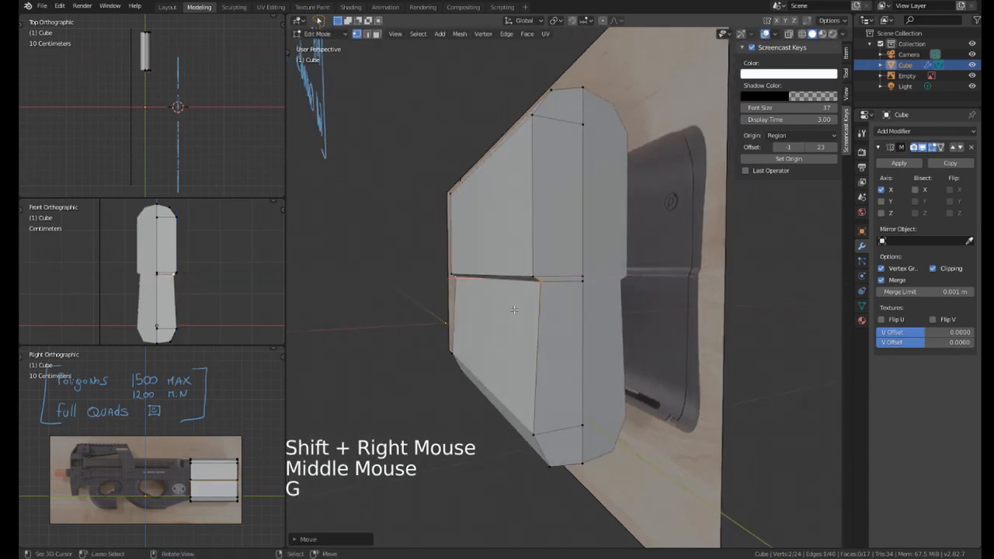
key("g")
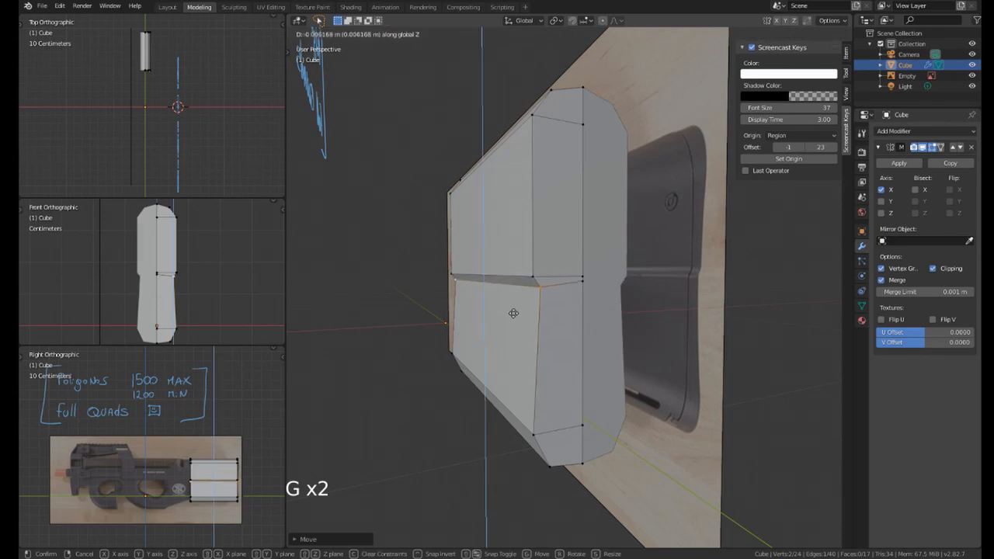
Lower the new loop's centre vertex on the stock's rear end about 0.005 m along Z, level with the ledge.
right_click(582, 287)
key("g")
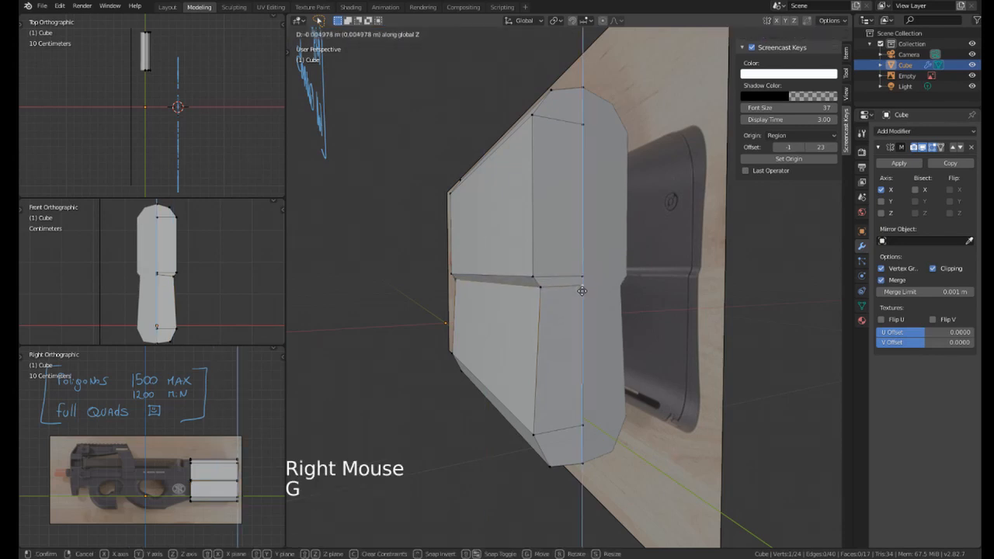
left_click(581, 291)
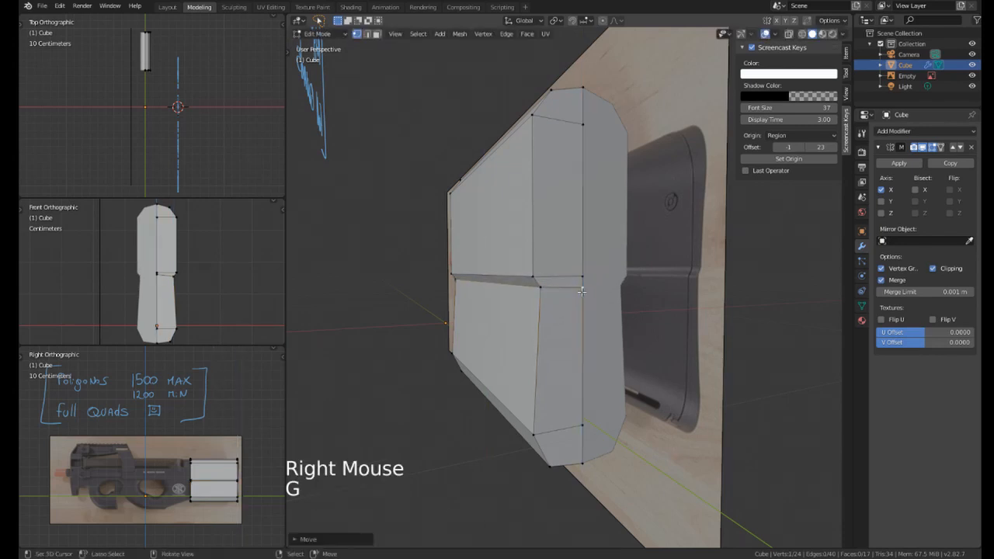
Slide the loop's centre vertex on the stock's front end down and fine-tune its height along Z to align with the ledge.
key("KP_3")
middle_click_drag(351, 279, 378, 281)
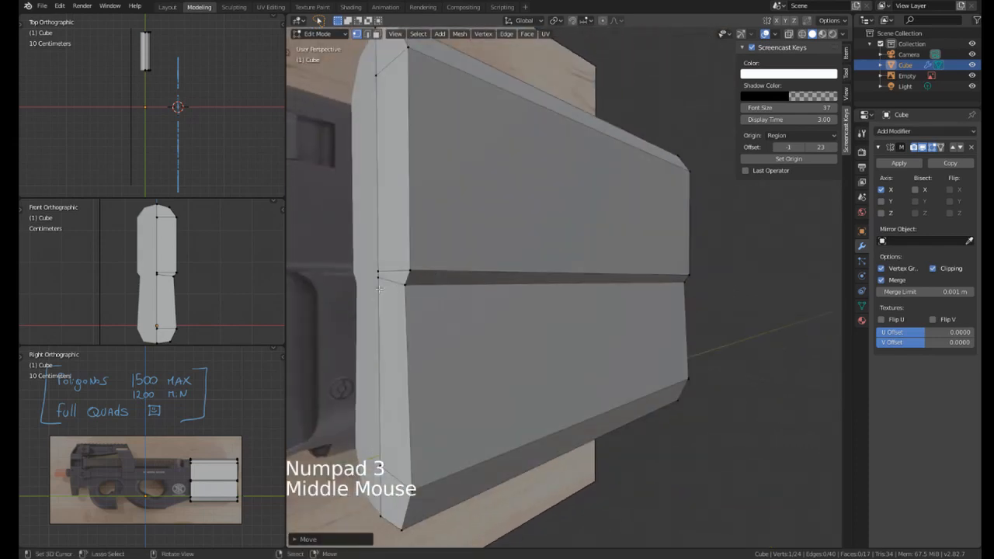
right_click(377, 280)
key("g")
key("g")
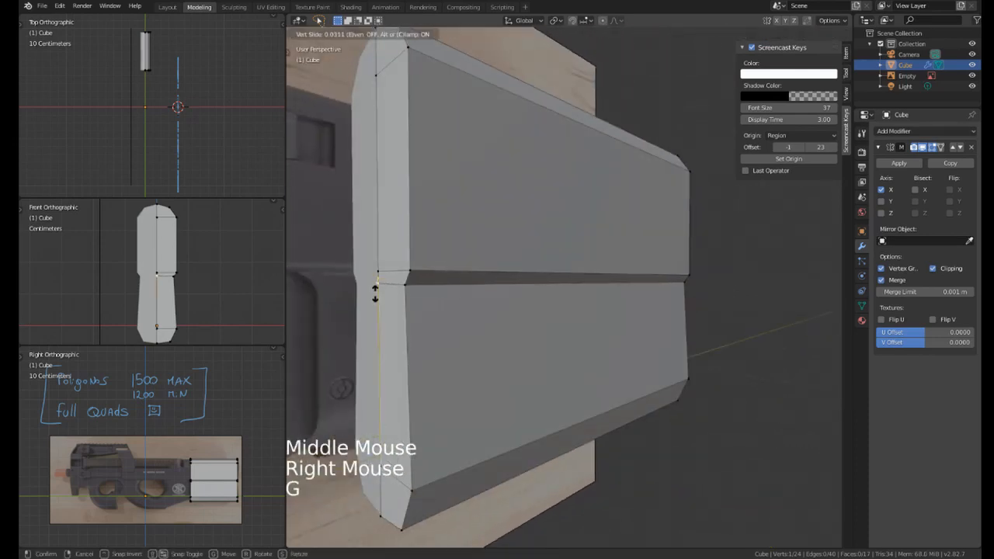
left_click(375, 294)
key("g")
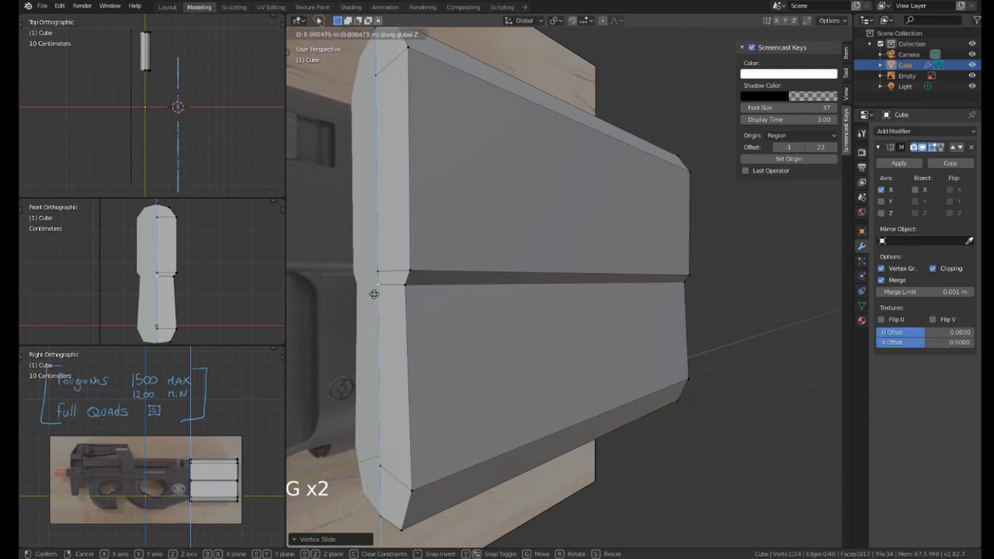
left_click(373, 293)
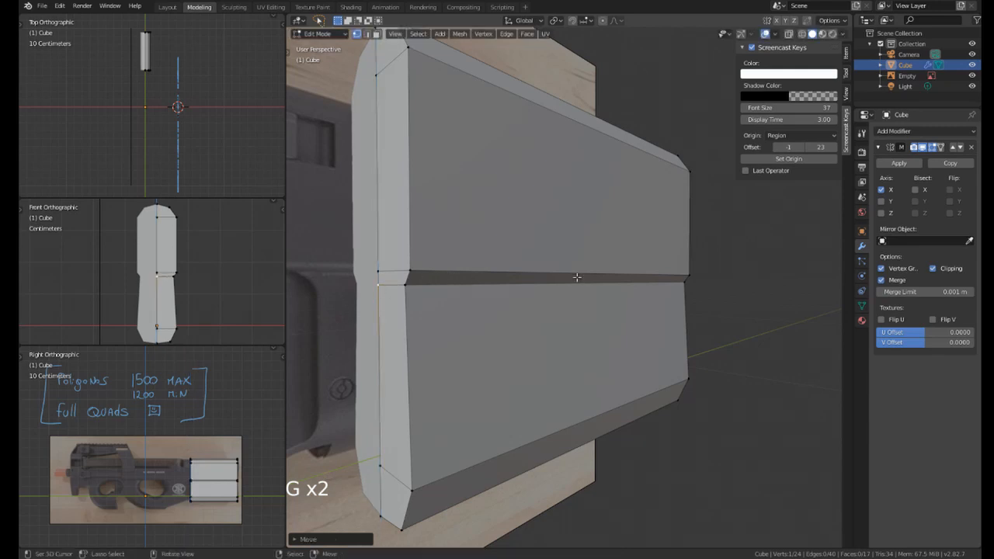
In a wireframe right side view, select both ledge loops and raise them about 0.01 m along Z onto the reference's dividing line.
scroll(575, 277, "down", 3)
middle_click_drag(576, 277, 450, 281)
key("KP_3")
key("z")
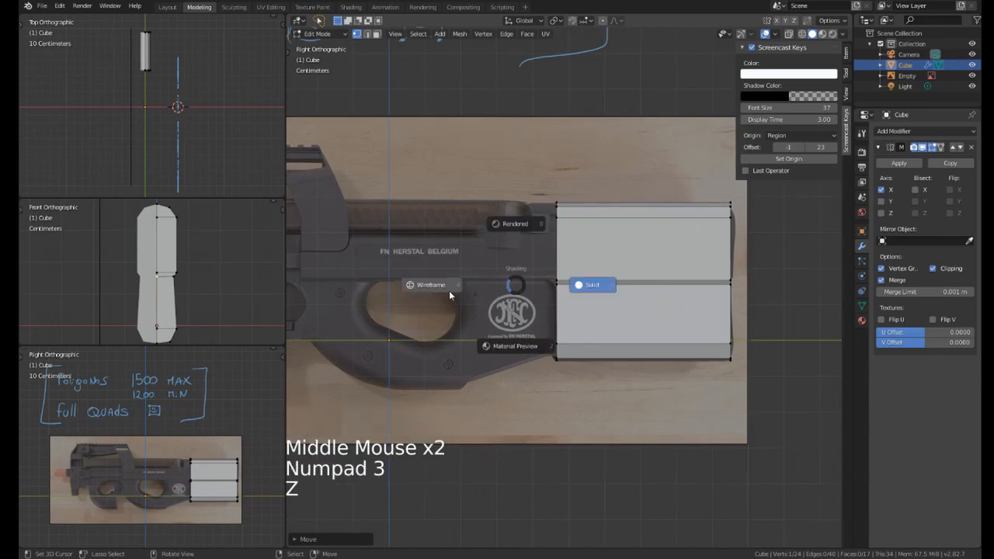
scroll(578, 272, "up", 2)
middle_click_drag(783, 274, 656, 269, "shift")
right_click(655, 270)
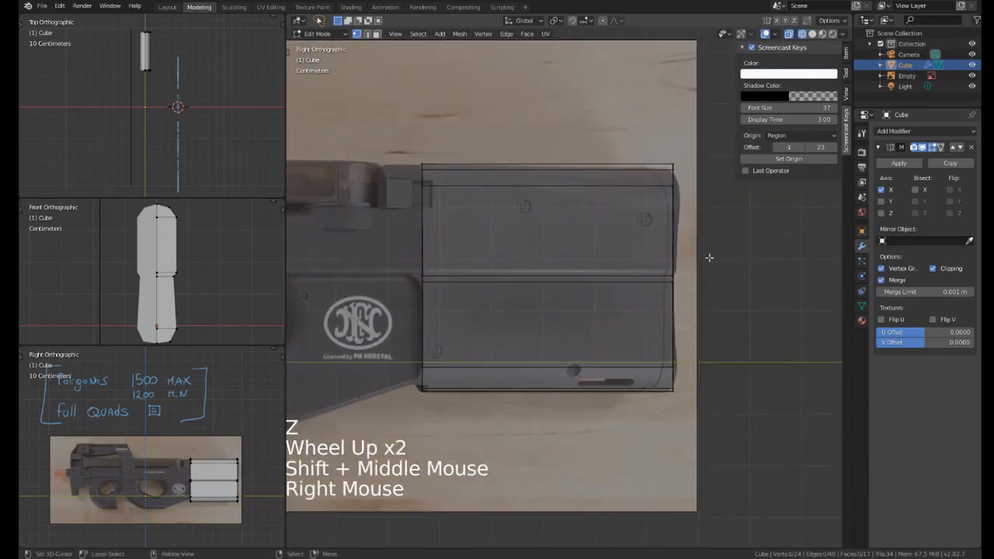
left_click(659, 276, "shift")
key("g")
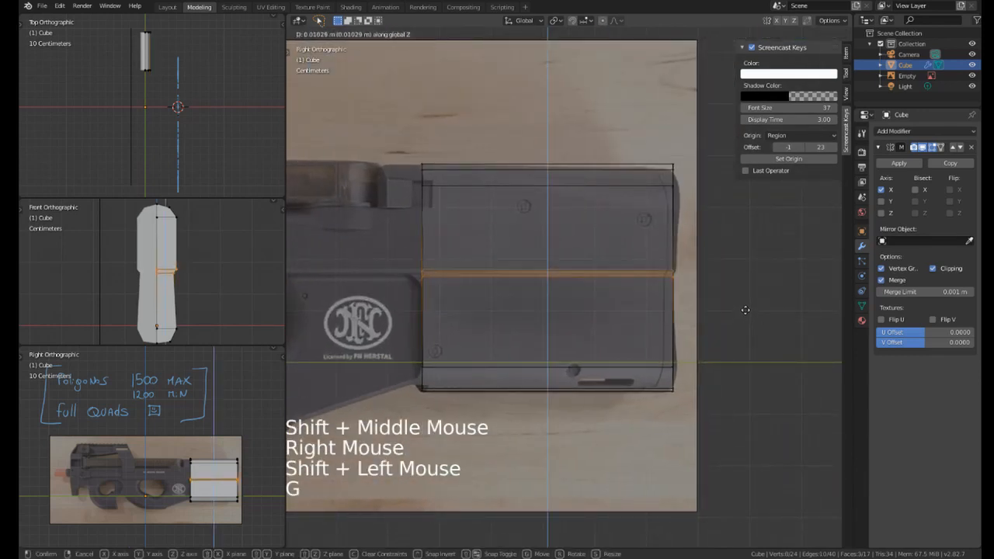
left_click(741, 310)
Select the ledge's rear-end vertices and move them forward to follow the notch in the reference's rear outline.
scroll(177, 275, "up", 2)
scroll(177, 276, "down", 2)
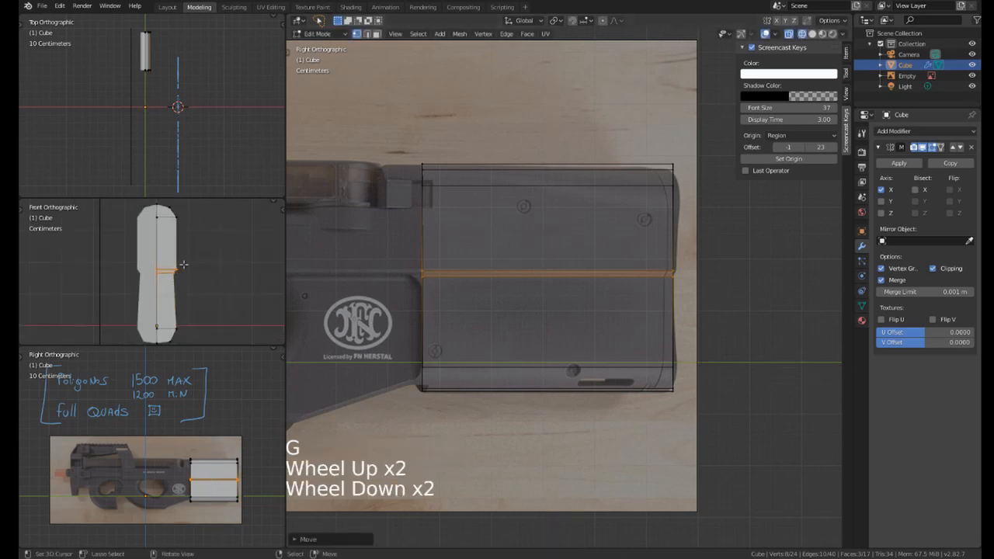
middle_click_drag(164, 247, 159, 276, "shift")
scroll(200, 284, "up", 2)
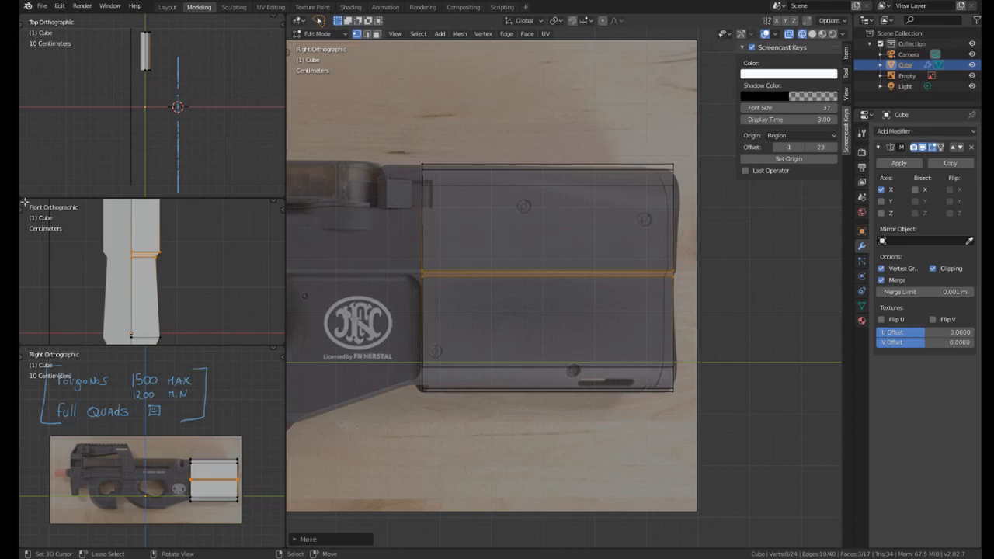
middle_click_drag(652, 272, 590, 272, "shift")
scroll(590, 273, "up", 3)
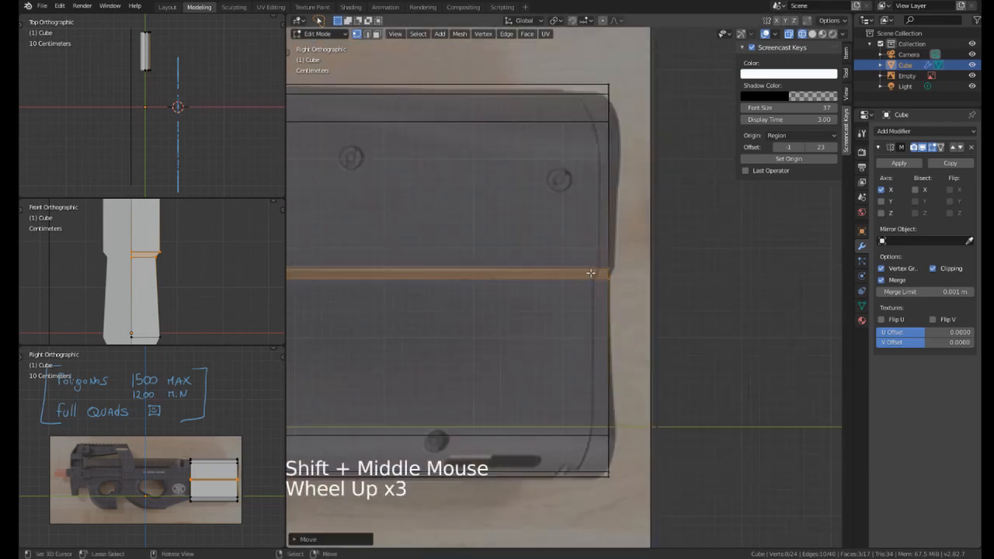
right_click(590, 272)
left_click(585, 255, "shift")
key("g")
key("g")
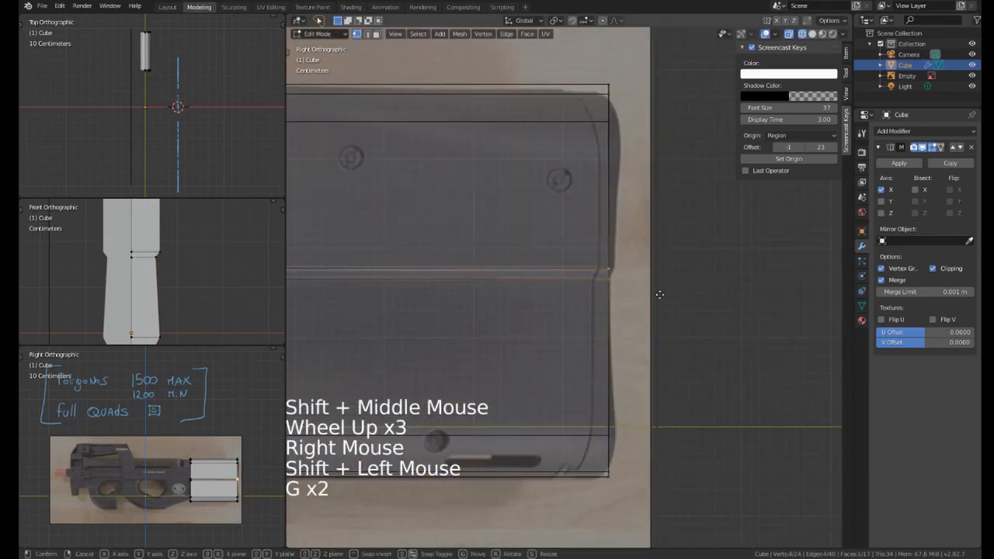
left_click(650, 285)
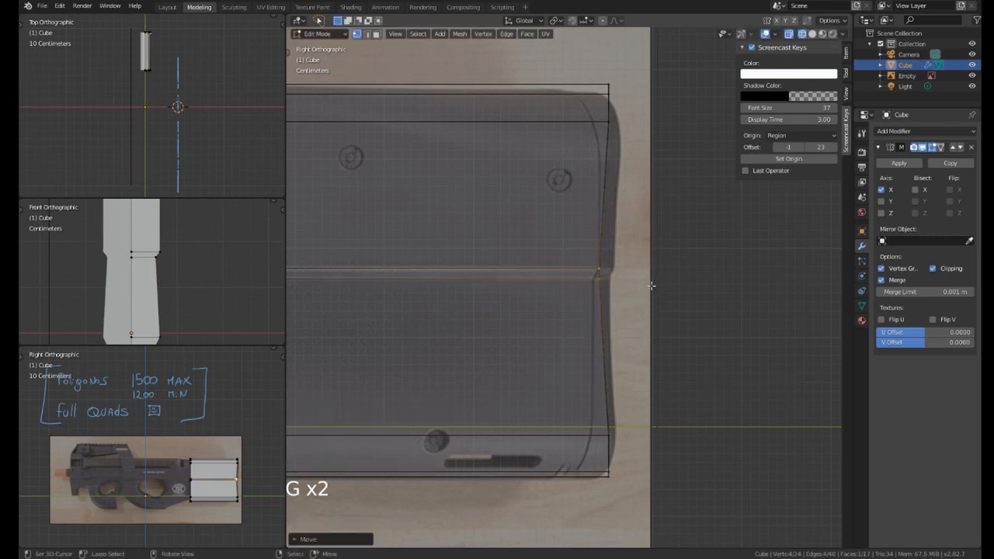
Examine the whole gun reference from muzzle to stock in the right side view and return to the stock's rear end.
scroll(626, 344, "down", 5)
middle_click_drag(626, 344, 699, 326, "shift")
middle_click_drag(310, 233, 470, 221, "shift")
middle_click_drag(595, 248, 493, 203, "shift")
scroll(505, 248, "down", 2)
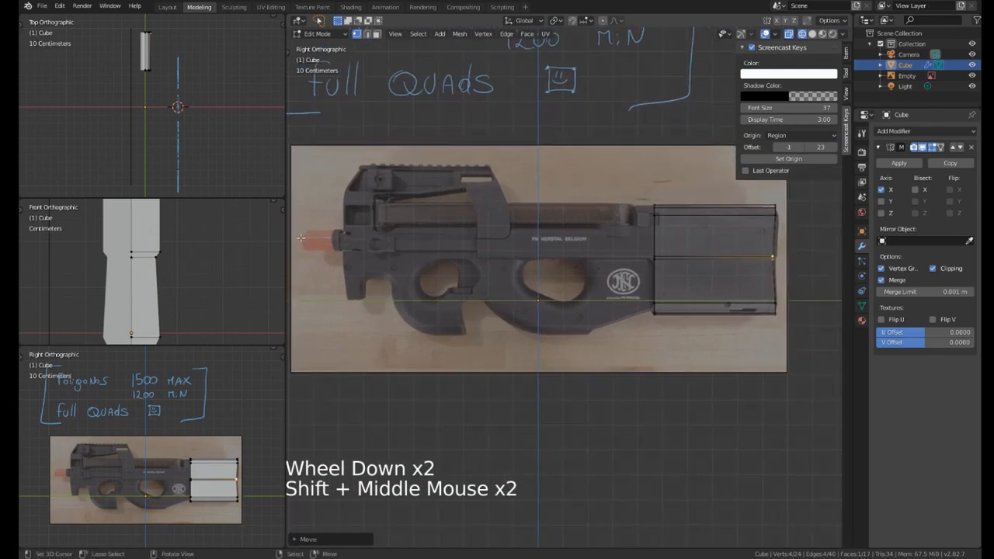
middle_click_drag(361, 237, 379, 238, "shift")
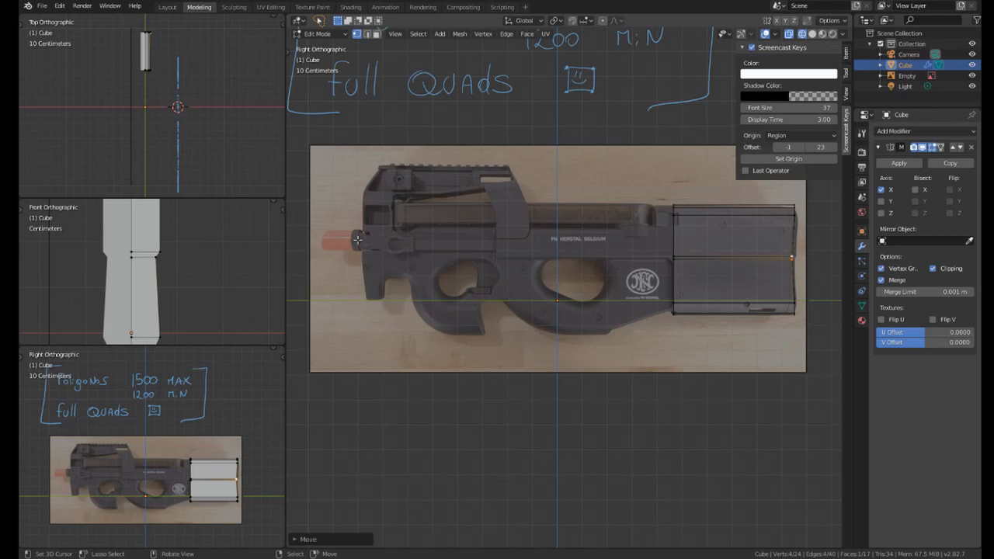
middle_click_drag(702, 285, 669, 287, "shift")
scroll(694, 210, "up", 3)
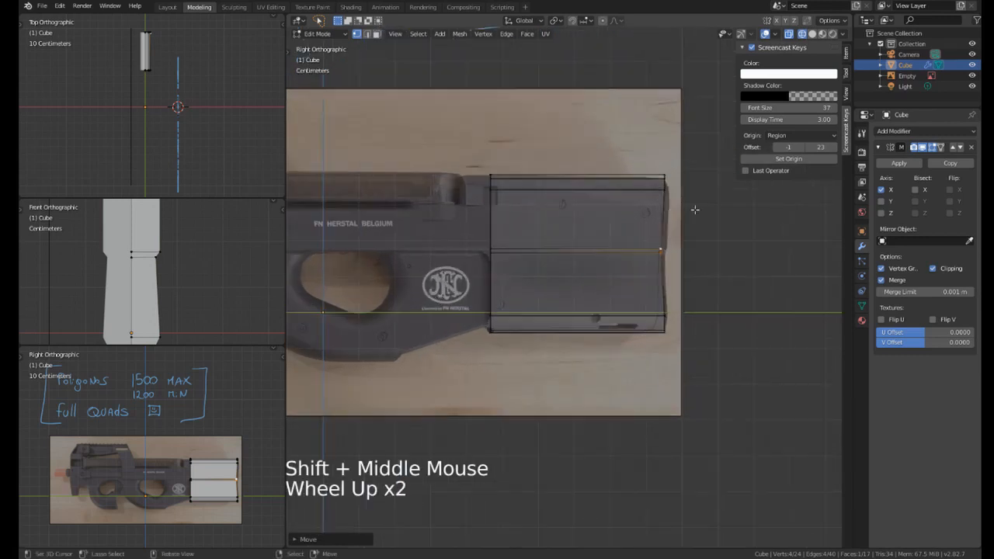
Add the upper rear-end vertices of the stock to the selection and move them slightly rearward along Y to match the reference outline.
middle_click_drag(715, 159, 631, 175, "shift")
left_click(631, 175, "shift")
key("g")
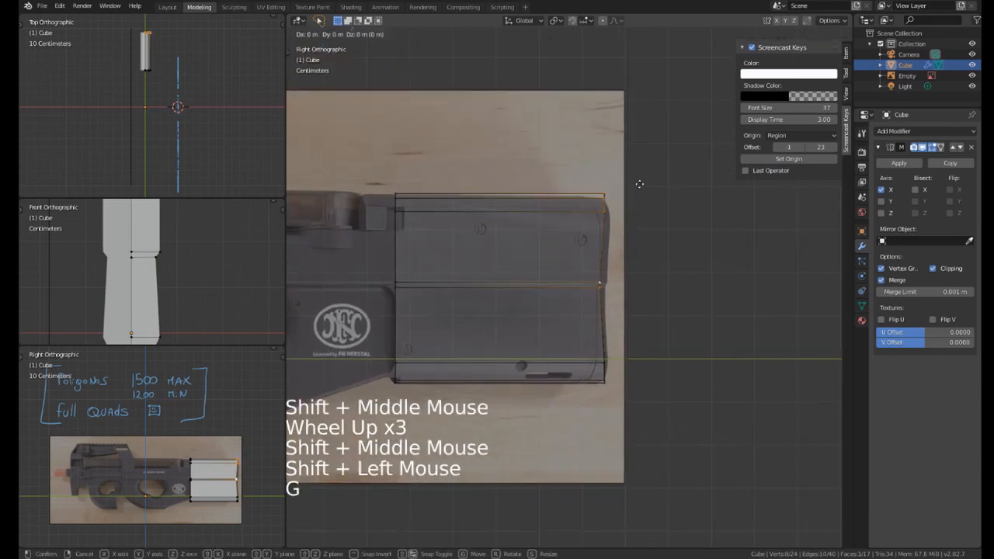
left_click(645, 183)
key("g")
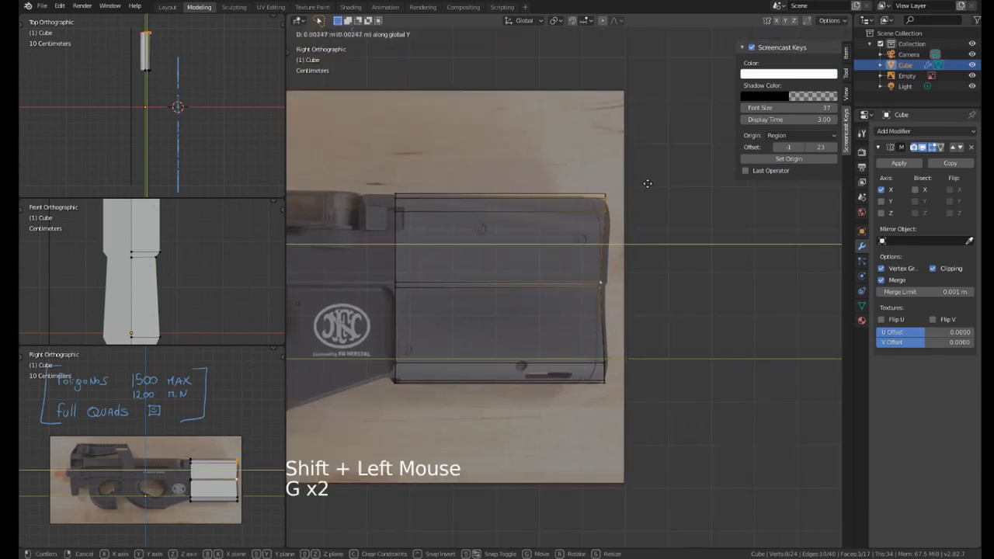
left_click(644, 191)
Reselect only the ledge's rear-end vertices and move them slightly forward along Y into the reference's notch.
right_click(613, 293)
right_click(613, 294)
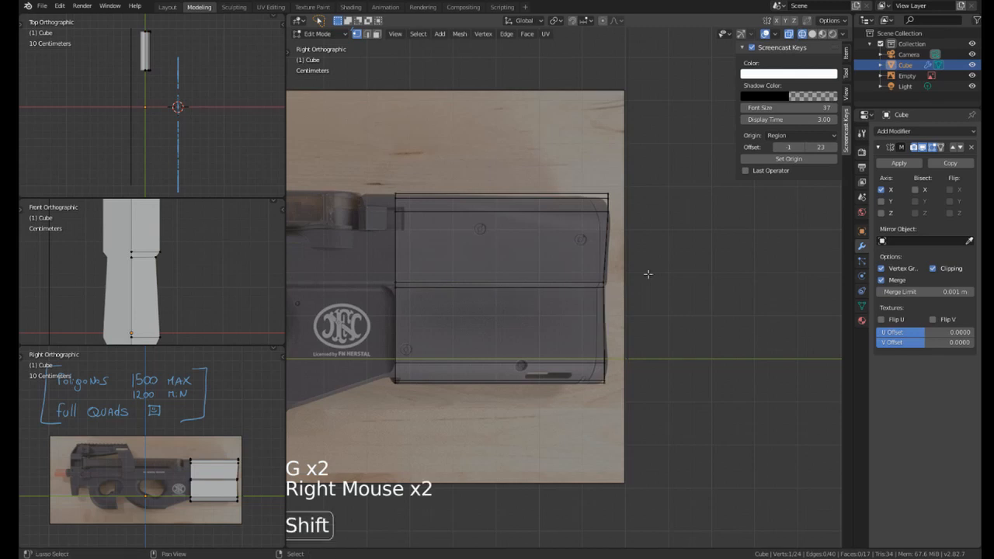
left_click(646, 311, "shift")
key("g")
key("g")
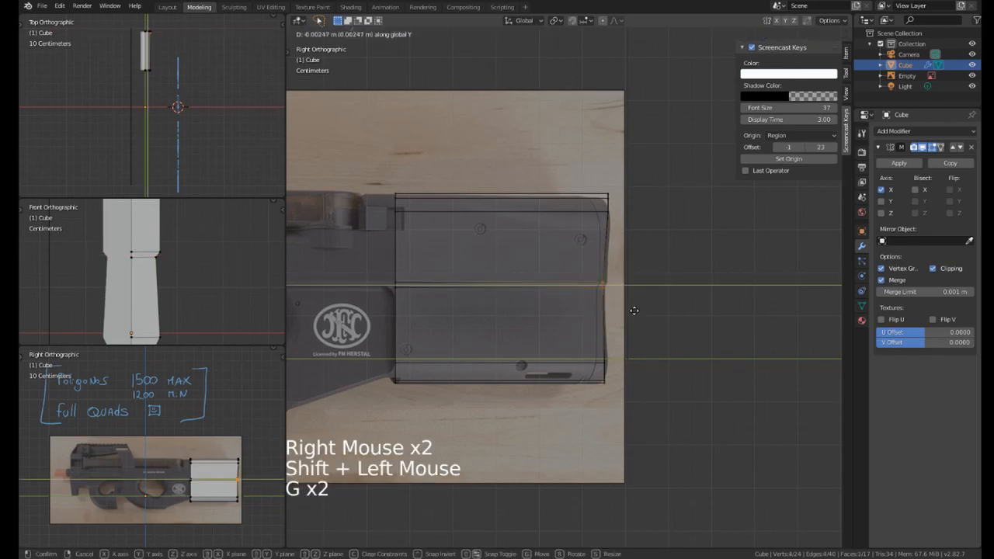
left_click(627, 313)
scroll(613, 275, "down", 4)
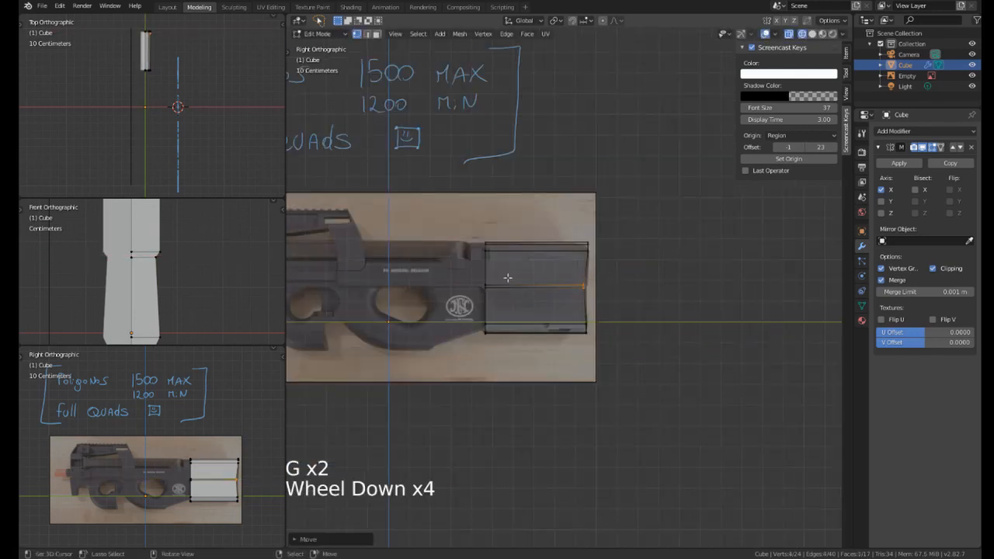
scroll(231, 431, "up", 1)
middle_click_drag(234, 450, 243, 387, "shift")
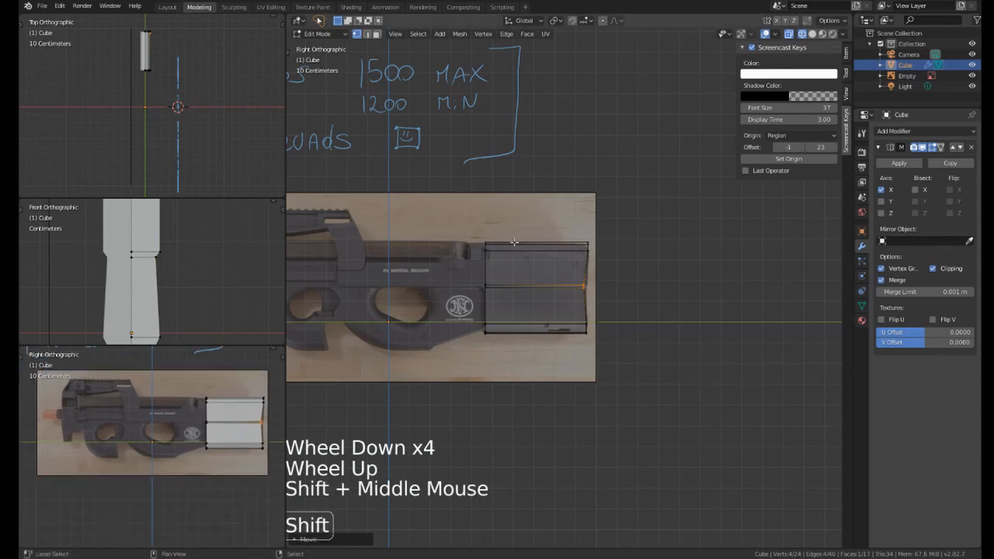
Select the stock's front-end vertices above the ledge and extrude them forward to the rear edge of the reference's sight bracket.
middle_click_drag(514, 242, 597, 229, "shift")
scroll(594, 231, "up", 6)
middle_click_drag(560, 265, 581, 265, "shift")
scroll(594, 233, "down", 2)
scroll(619, 225, "up", 1)
right_click(617, 286)
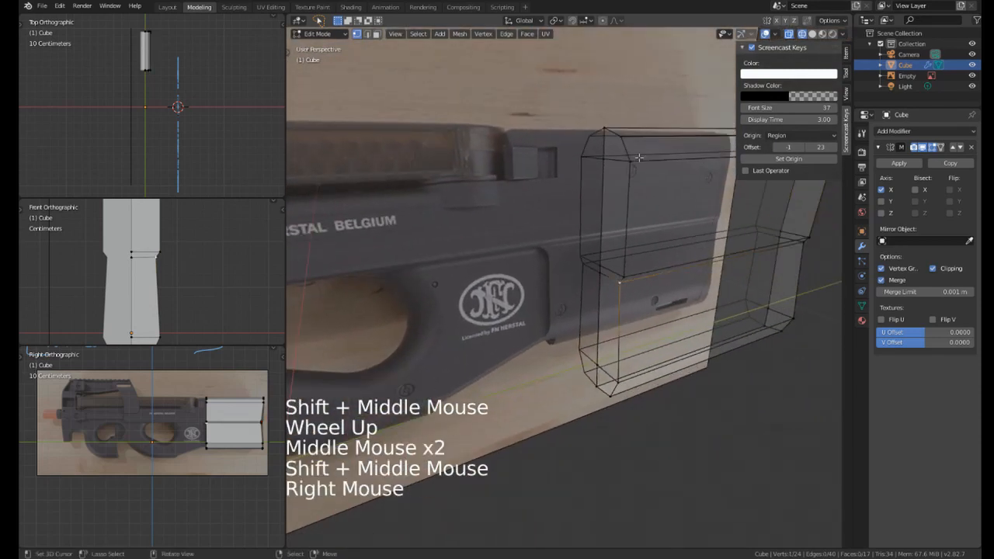
mouse_move(613, 128)
left_mouse_down("shift")
mouse_move(539, 178)
mouse_move(673, 256)
mouse_move(621, 120)
left_mouse_up("shift")
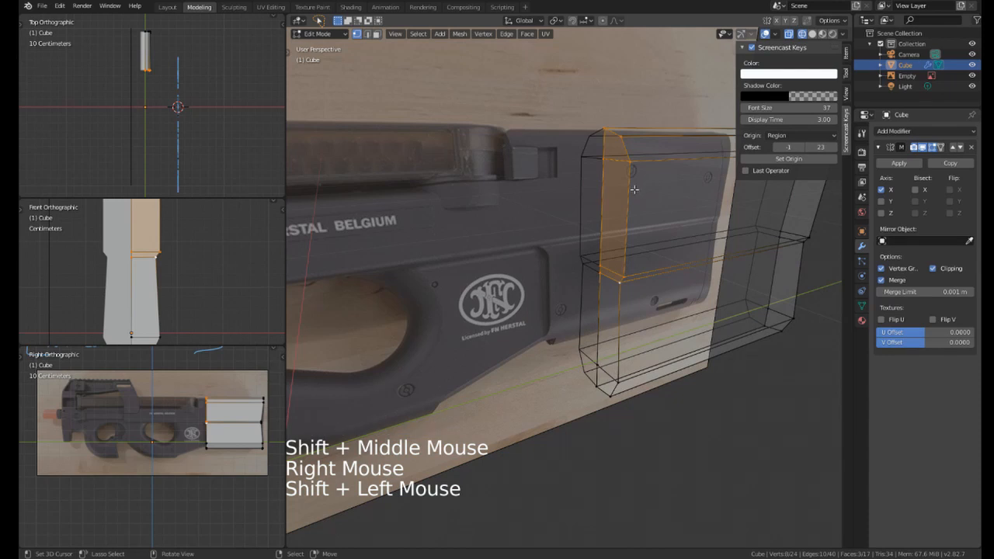
key("KP_3")
middle_click_drag(540, 224, 613, 230, "shift")
key("e")
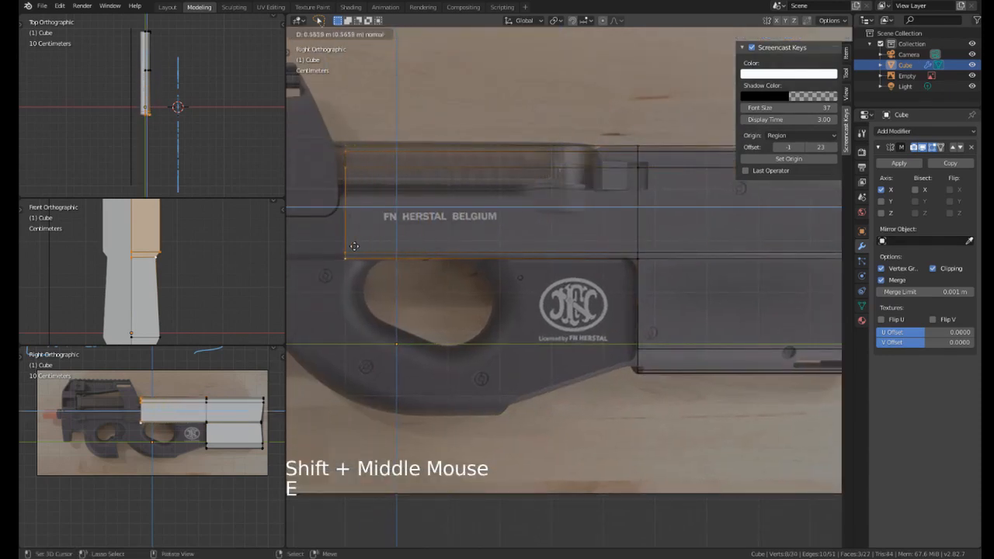
left_click(426, 228)
Add a vertical loop cut across the extruded body and slide it back to the rear end of the magazine.
middle_click_drag(426, 227, 525, 224, "shift")
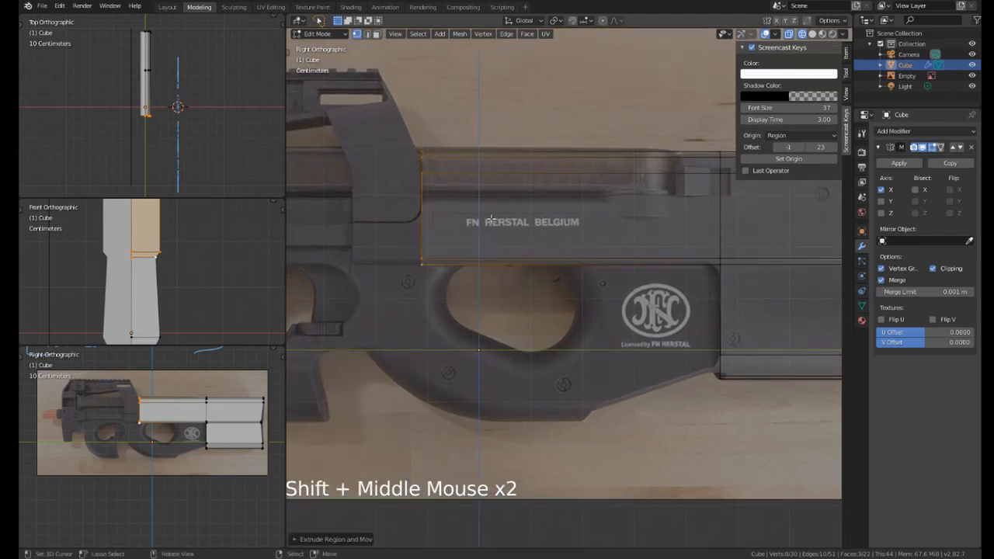
scroll(489, 219, "down", 2)
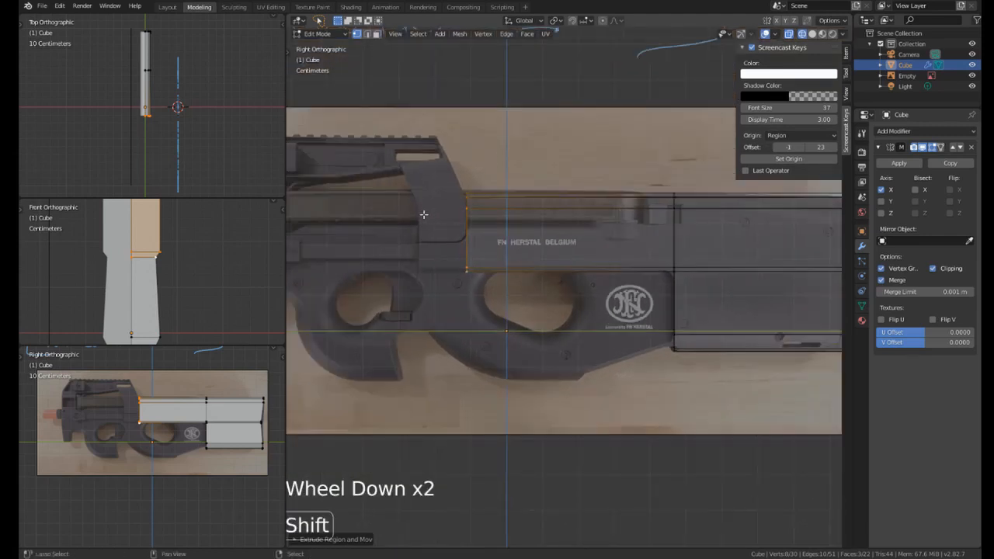
middle_click_drag(396, 207, 497, 217, "shift")
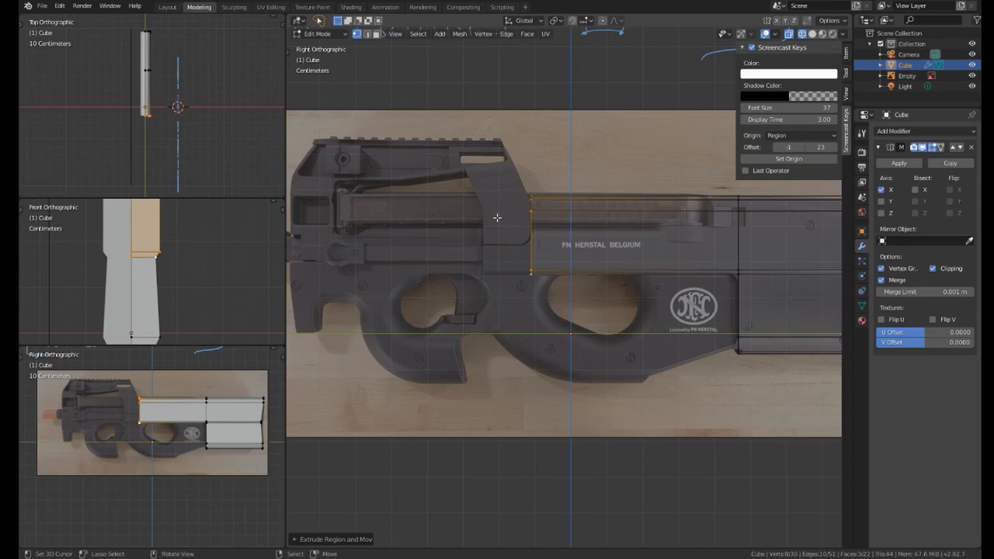
middle_click_drag(549, 225, 411, 192, "shift")
key("ctrl+r")
left_click(543, 202)
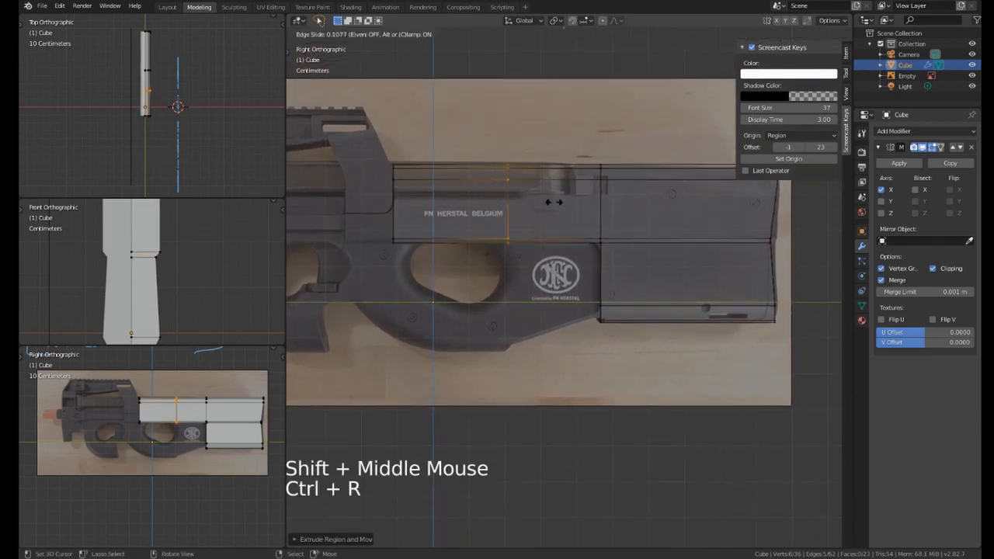
left_click(612, 203)
middle_click_drag(612, 203, 570, 209, "shift")
key("ctrl+r")
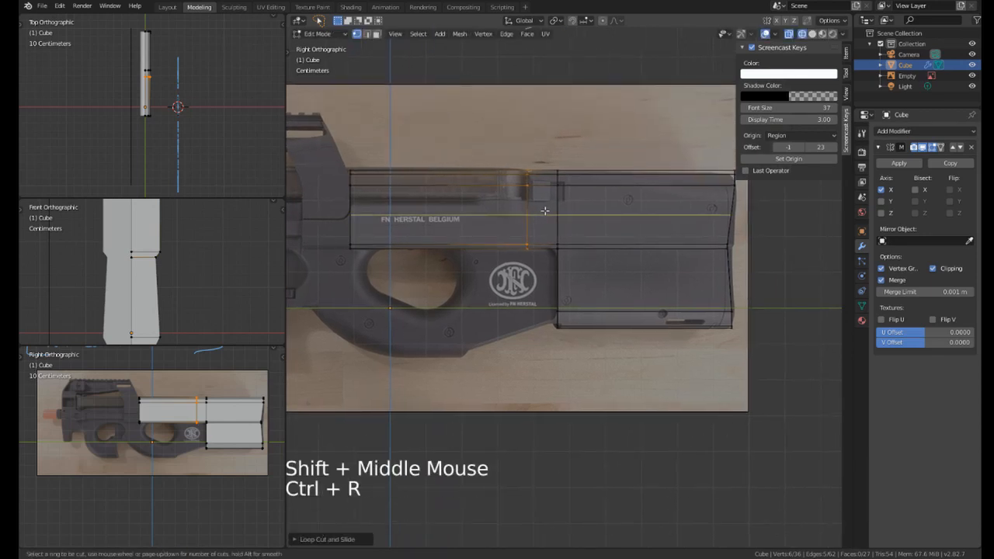
left_click(549, 202)
left_click(549, 197)
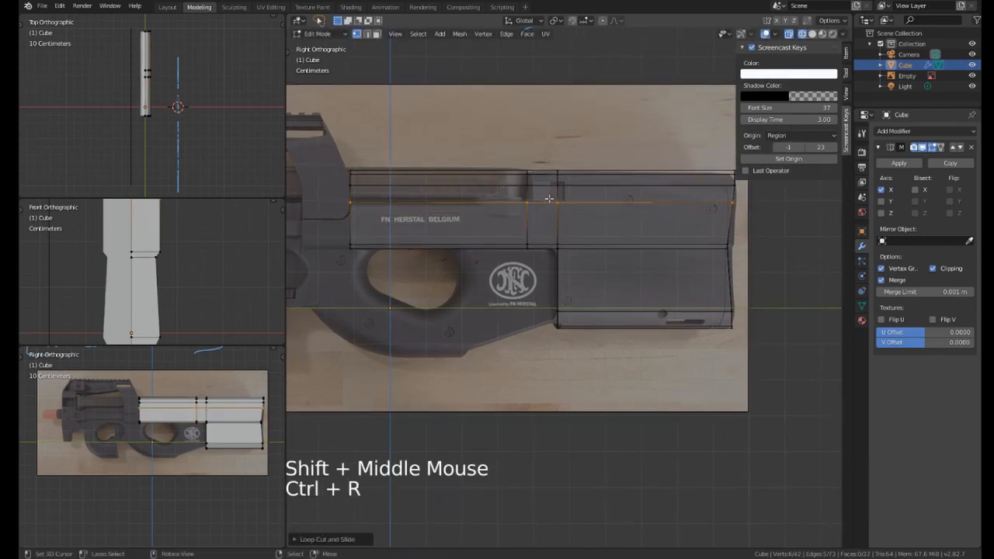
key("ctrl+z")
Add a lengthwise loop cut along the upper body and slide it to the magazine's lower edge in the reference.
scroll(493, 197, "up", 2)
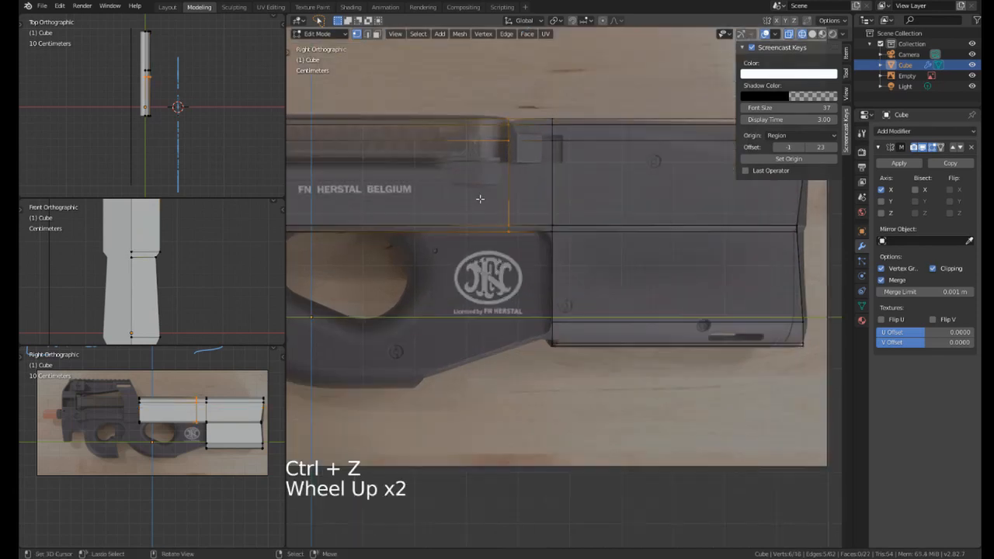
middle_click_drag(445, 185, 517, 205, "shift")
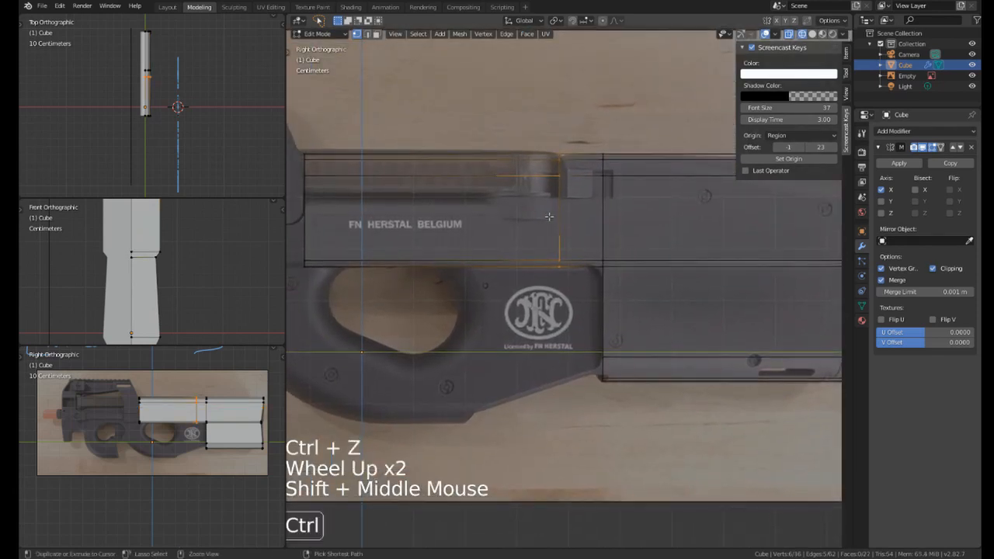
key("ctrl+r")
left_click(549, 211)
left_click(564, 196)
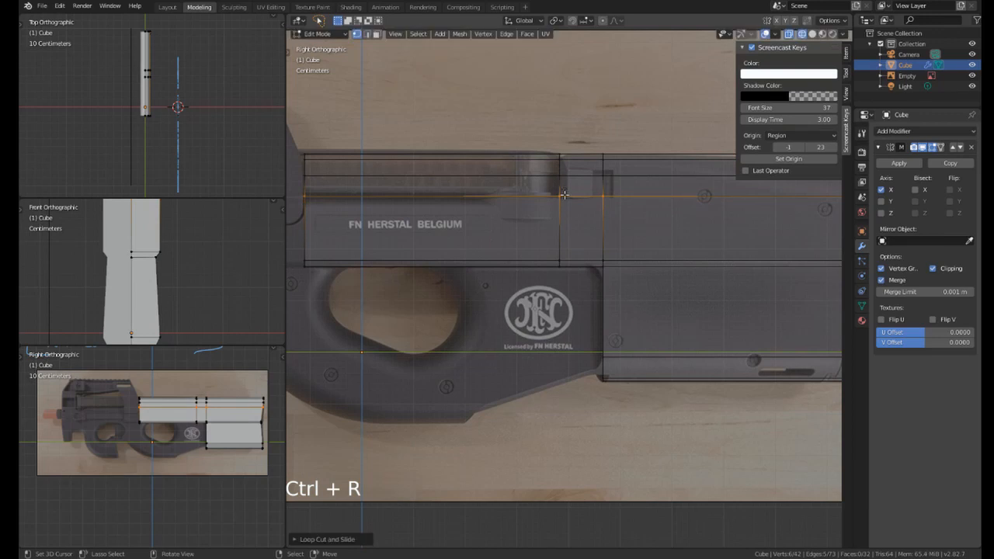
In an angled perspective view, move the new lengthwise loop slightly outward along X to round the body's side.
scroll(564, 197, "down", 4)
middle_click_drag(563, 196, 493, 225, "shift")
middle_click_drag(489, 434, 496, 256, "ctrl")
middle_click_drag(496, 256, 520, 171)
middle_click_drag(520, 170, 489, 213, "shift")
middle_click_drag(489, 214, 475, 198)
mouse_move(475, 198)
middle_mouse_down()
mouse_move(455, 163)
mouse_move(471, 181)
middle_mouse_up()
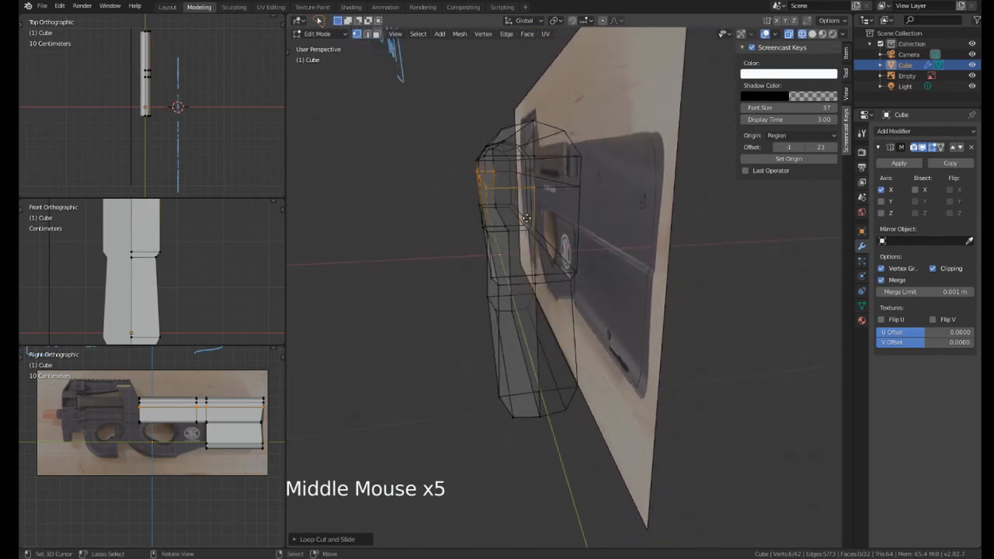
key("g")
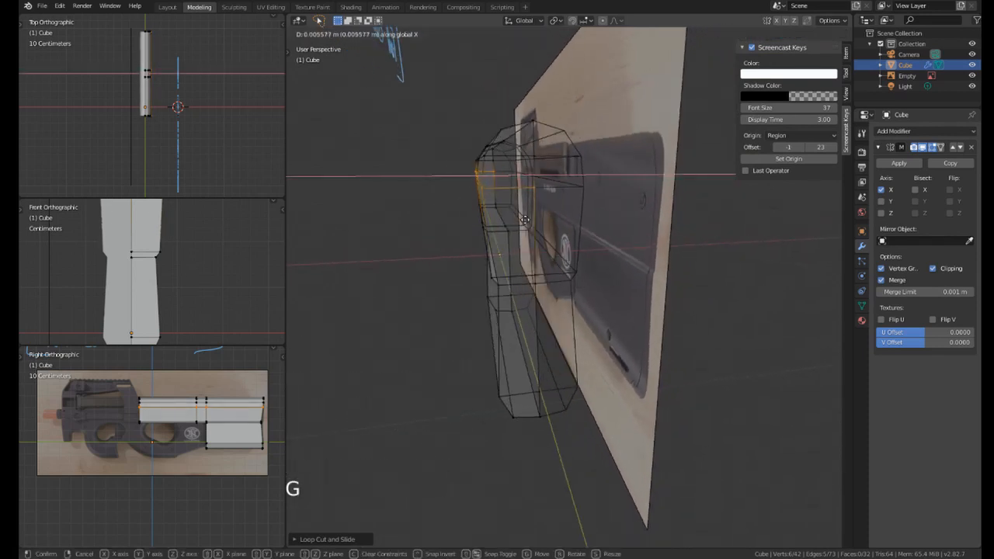
left_click(523, 221)
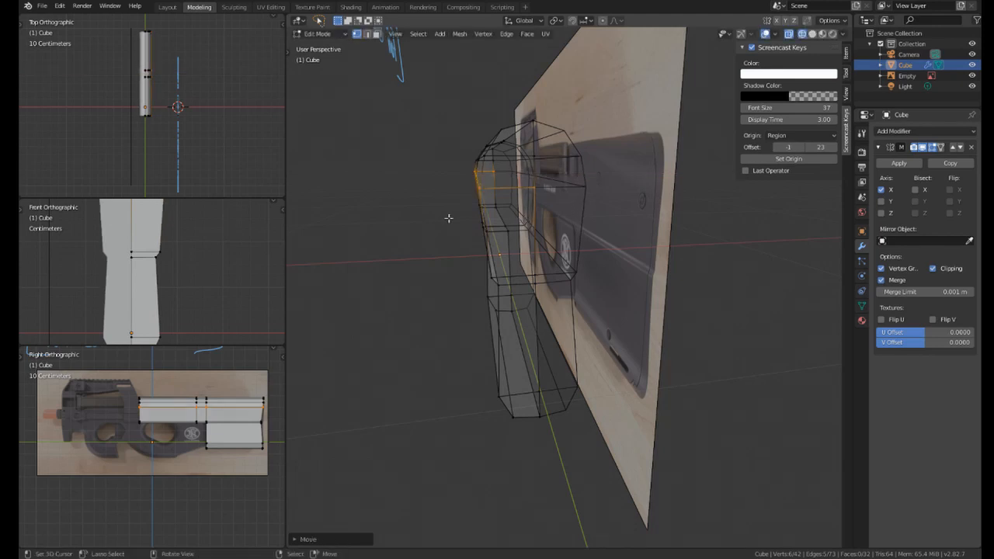
Compare the body with the reference from the right, then inspect its widened side in solid shading from an angle.
key("KP_3")
scroll(448, 215, "down", 2)
middle_click_drag(439, 204, 434, 193, "shift")
scroll(433, 194, "up", 2)
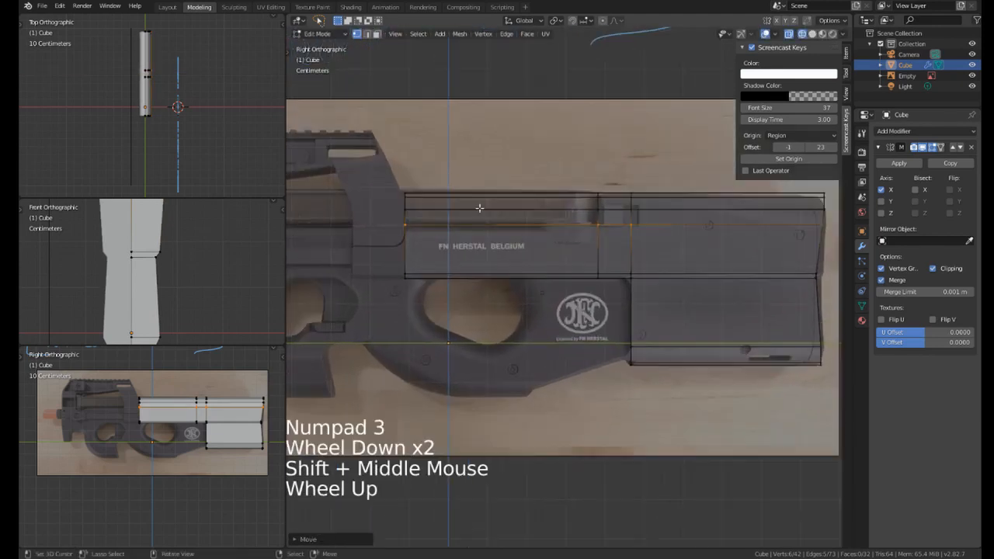
key("z")
middle_click_drag(523, 203, 533, 244)
scroll(529, 225, "down", 2)
middle_click_drag(532, 245, 536, 267)
scroll(535, 267, "up", 1)
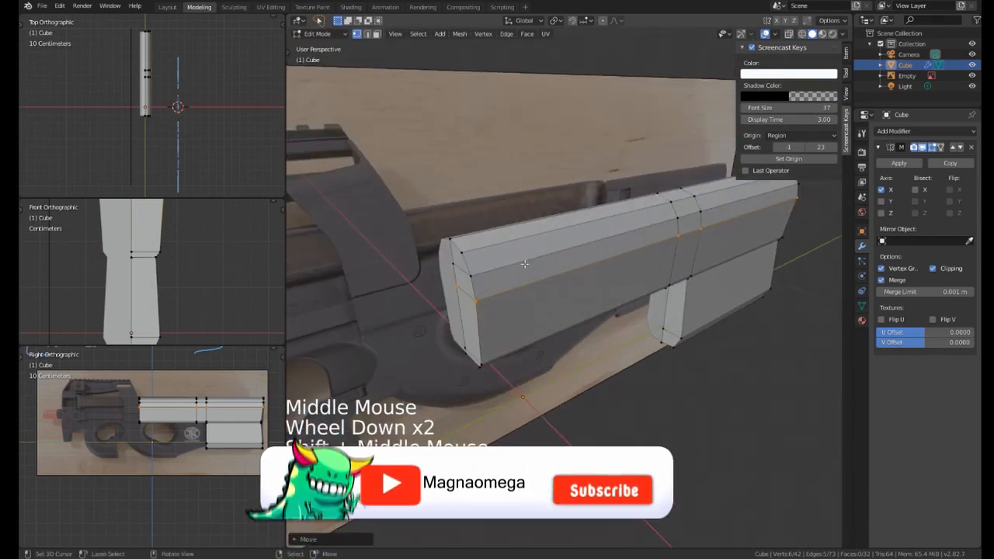
Select and delete the front section's faces above the lengthwise loop, including the end face, to clear space for the magazine.
key("3")
left_click(499, 237)
right_click(499, 234, "shift")
middle_click_drag(498, 234, 628, 256)
right_click(491, 242, "shift")
right_click(491, 262, "shift")
key("x")
left_click(491, 261)
middle_click_drag(627, 256, 620, 260)
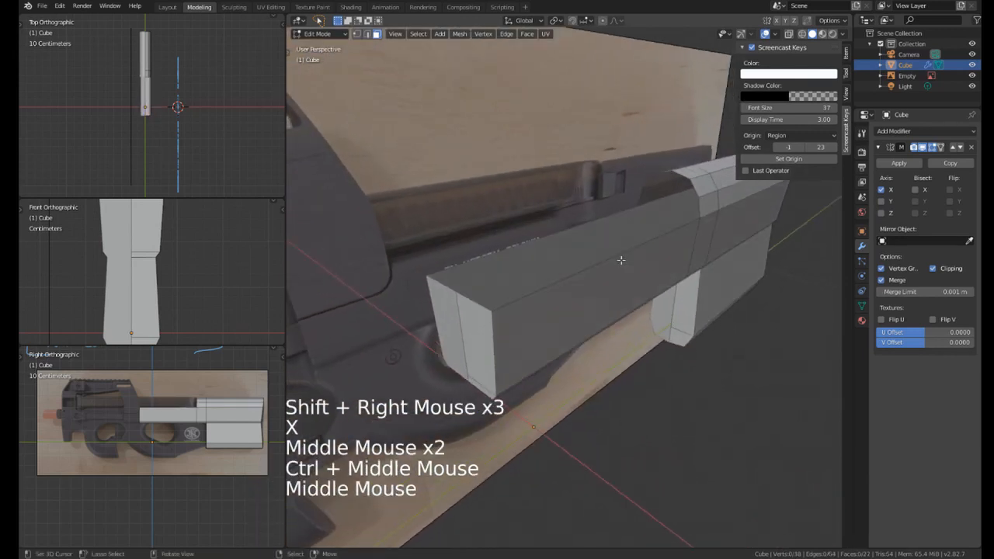
Select the two side vertices at the opening behind the magazine recess and extrude their edge inward along X to the mirror centre.
key("1")
right_click(497, 306)
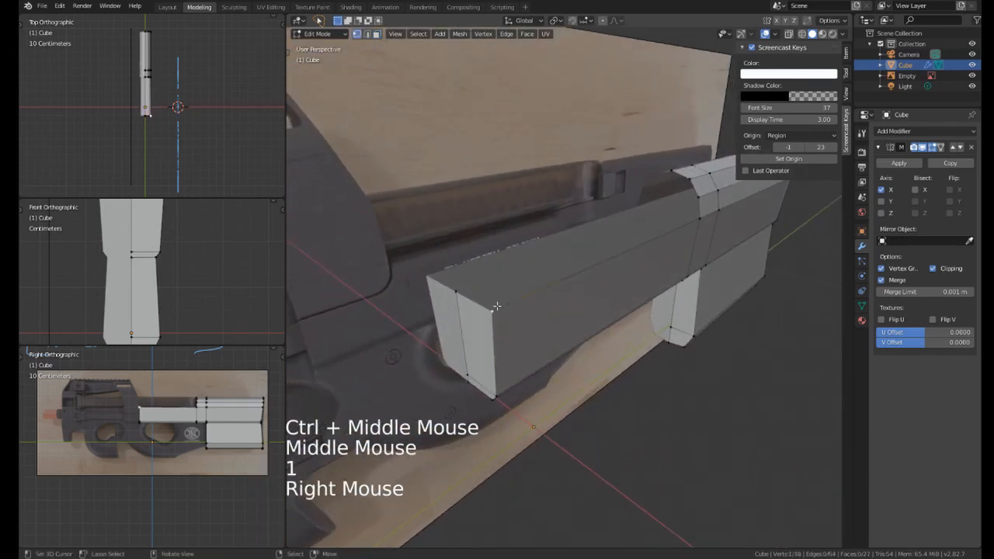
middle_click_drag(697, 195, 656, 223)
right_click(693, 191)
right_click(689, 210, "shift")
scroll(674, 222, "up", 1)
key("e")
key("x")
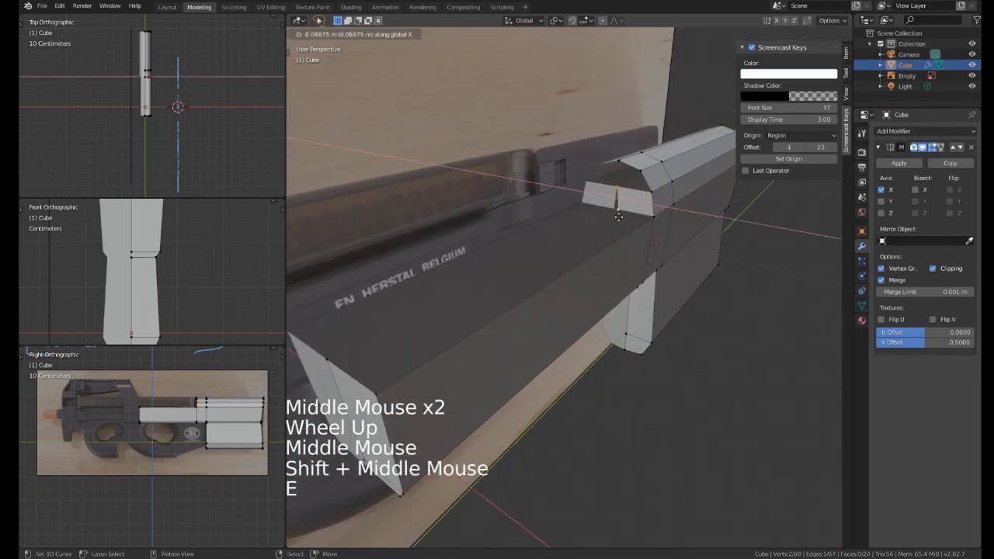
Fill the remaining upper gap in the recess's rear wall with a face between the extruded edge and the chamfered top.
right_click(618, 217)
right_click(626, 166, "shift")
right_click(626, 165, "shift")
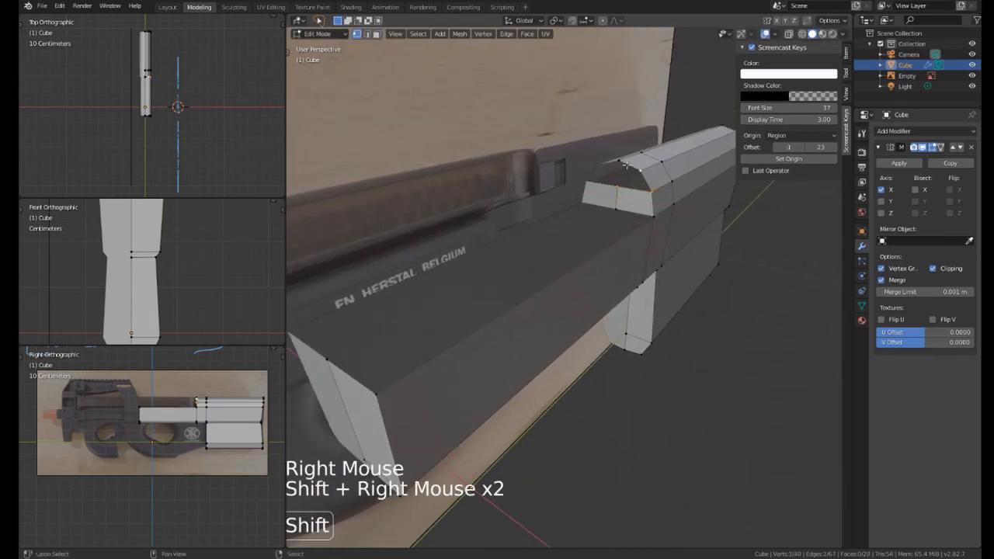
key("f")
Select the recess's rear and front bottom corner vertices and fill the open top of the front section with a quad.
right_click(651, 214)
right_click(618, 215, "shift")
key("f")
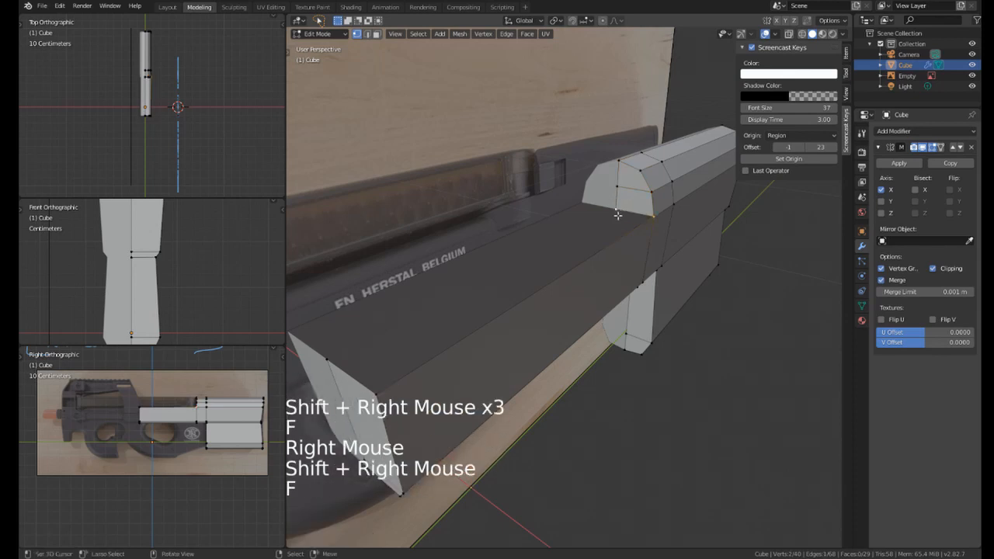
right_click(400, 492, "shift")
right_click(327, 358, "shift")
key("f")
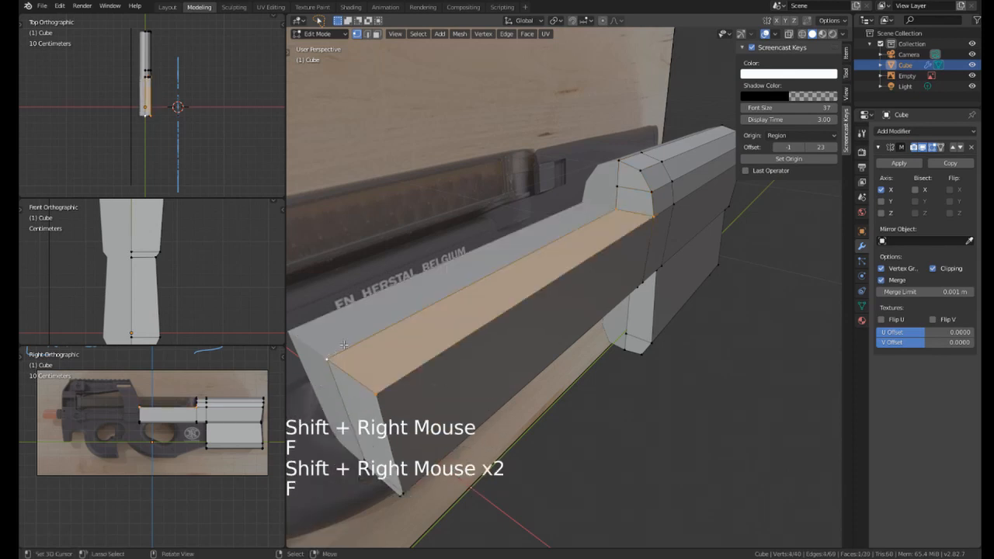
Examine the body against the reference from the magazine's rear end to the sight bracket in a wireframe right side view.
scroll(333, 357, "down", 2)
middle_click_drag(334, 357, 392, 289)
key("KP_3")
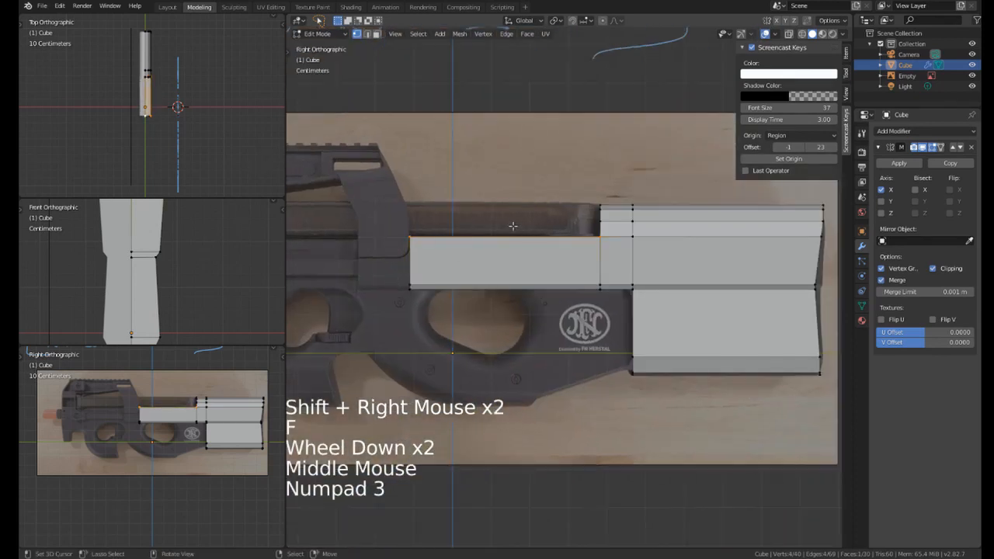
scroll(394, 283, "up", 2)
middle_click_drag(543, 229, 592, 224, "shift")
key("z")
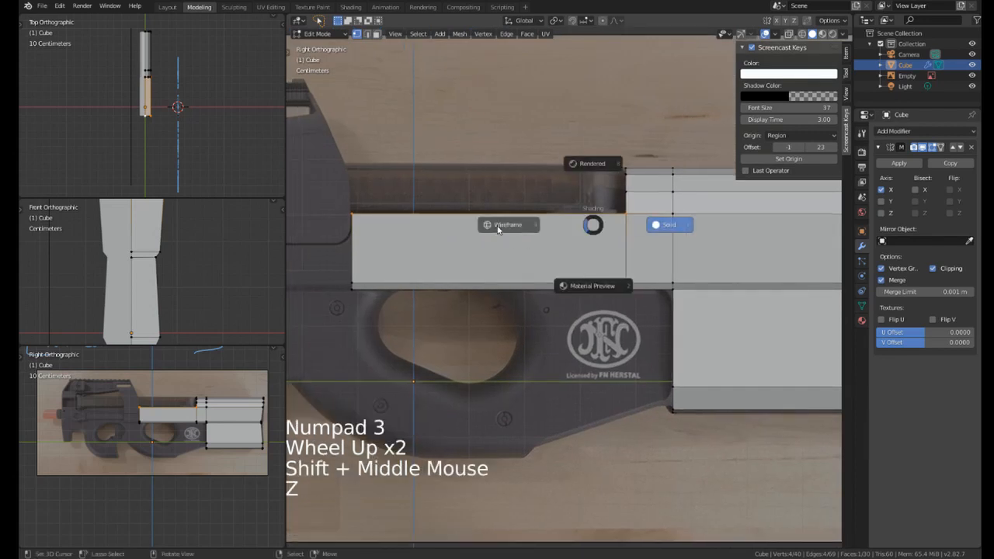
left_click(500, 226)
scroll(567, 207, "up", 2)
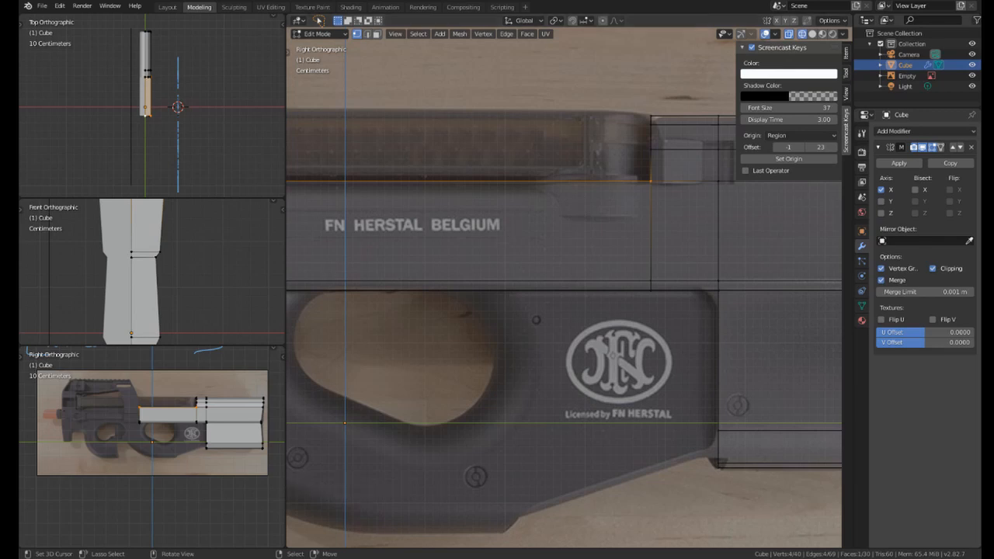
scroll(493, 173, "down", 4)
middle_click_drag(489, 175, 651, 155, "shift")
scroll(568, 244, "up", 2)
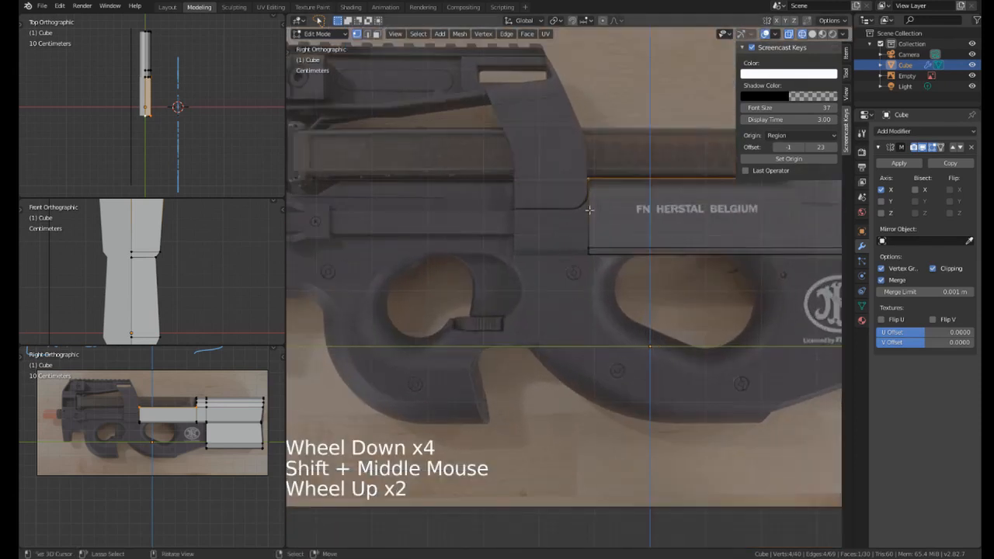
Select the body's front-end vertices and move them about 0.012 m rearward along Y to match the reference.
middle_click_drag(592, 210, 485, 243, "shift")
right_click(485, 243)
left_click(505, 233, "shift")
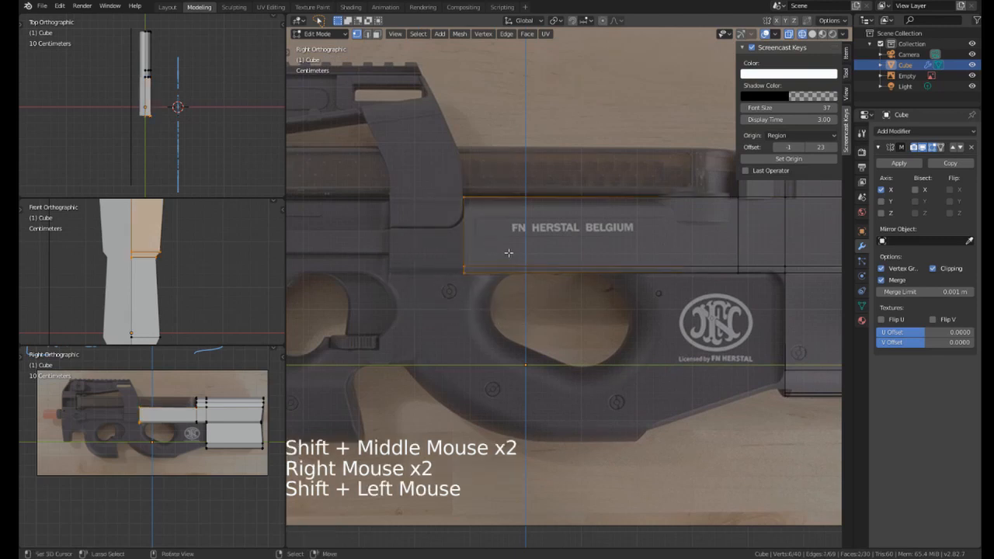
key("g")
key("g")
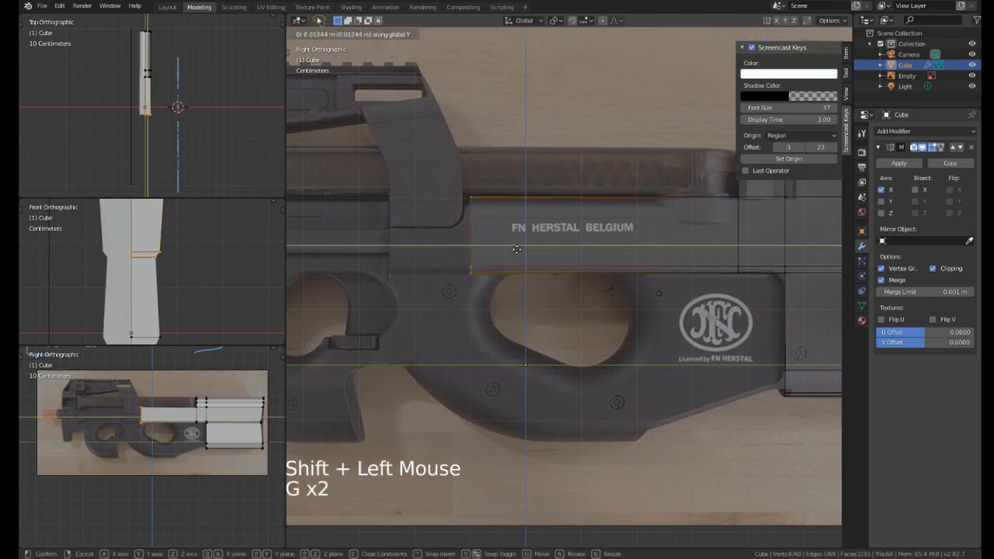
left_click(517, 249)
Extrude the body's front end and move the new edge loop a short distance forward along Y.
scroll(543, 247, "up", 3)
middle_click_drag(514, 248, 588, 248, "shift")
key("e")
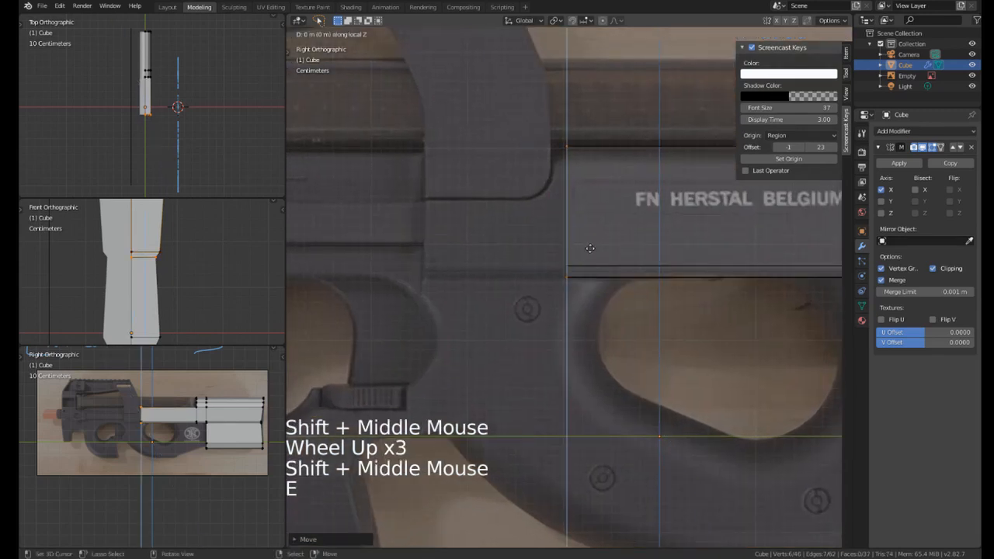
left_click(623, 247)
key("g")
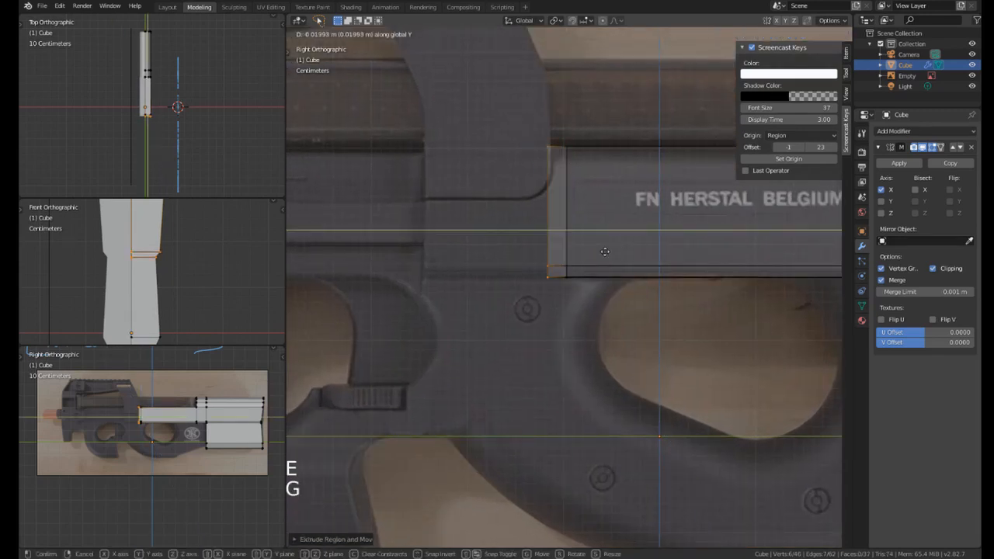
Lower the top vertices of the new front loop to slope the short section along the bracket's rounded corner.
right_click(556, 138)
left_click_drag(556, 138, 544, 175, "shift")
left_click_drag(561, 135, 561, 136, "shift")
key("g")
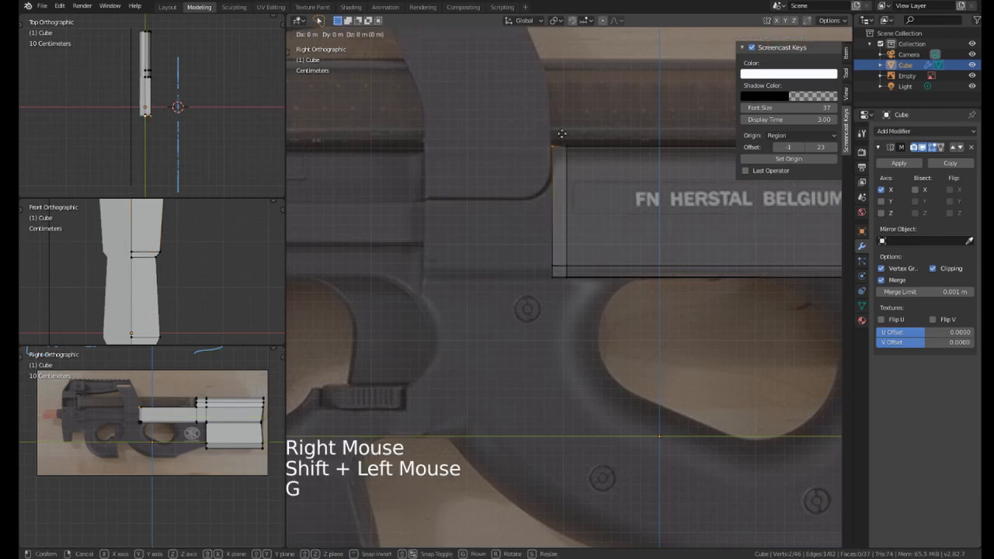
left_click(562, 177)
Select the whole short sloped front section and shift it slightly forward along Y to fit the reference.
left_click_drag(603, 149, 650, 329, "shift")
key("g")
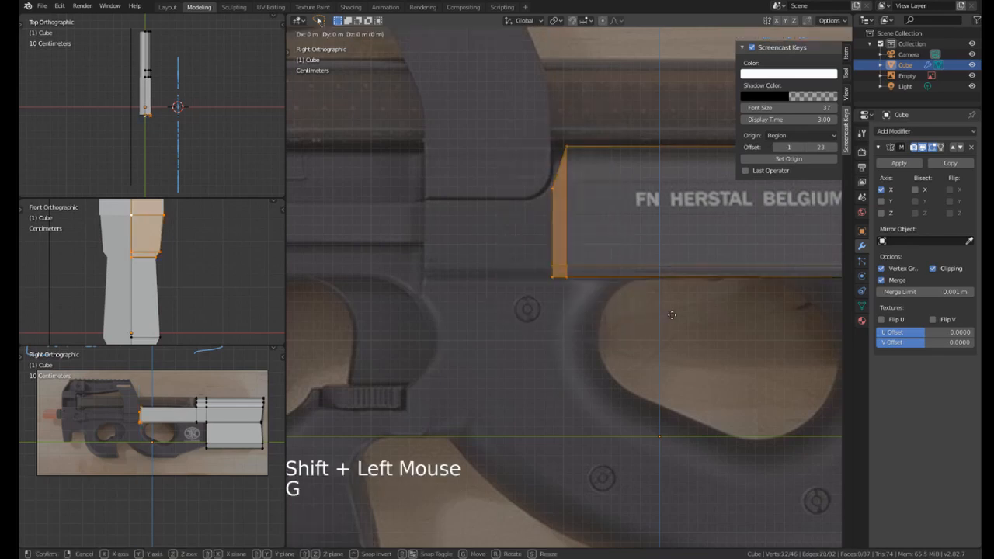
key("y")
left_click(660, 313)
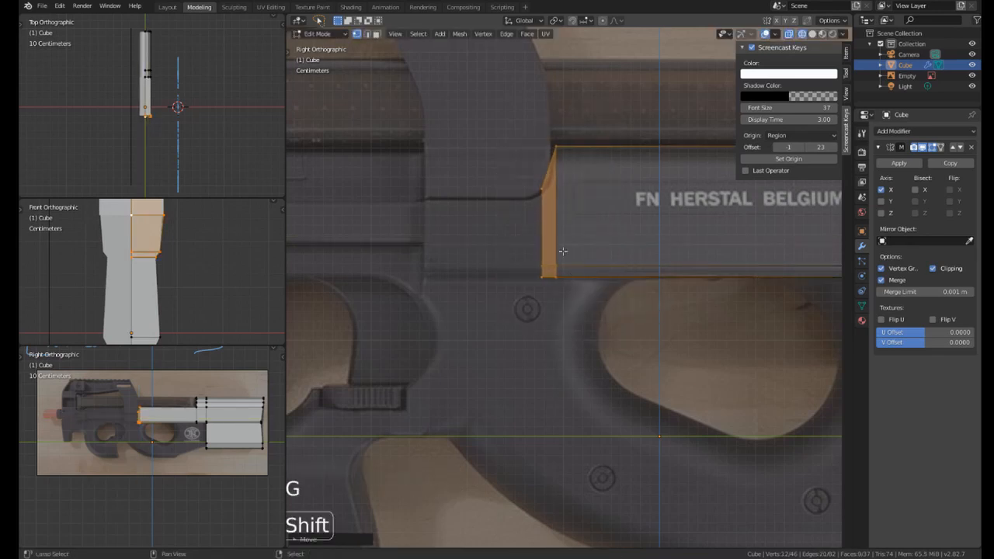
Extrude the sloped section's front vertices forward along Y to the front edge of the sight bracket's base.
middle_click_drag(561, 251, 602, 237, "shift")
right_click(577, 253)
mouse_move(586, 147)
left_mouse_down("shift")
mouse_move(573, 163)
mouse_move(588, 305)
left_mouse_up("shift")
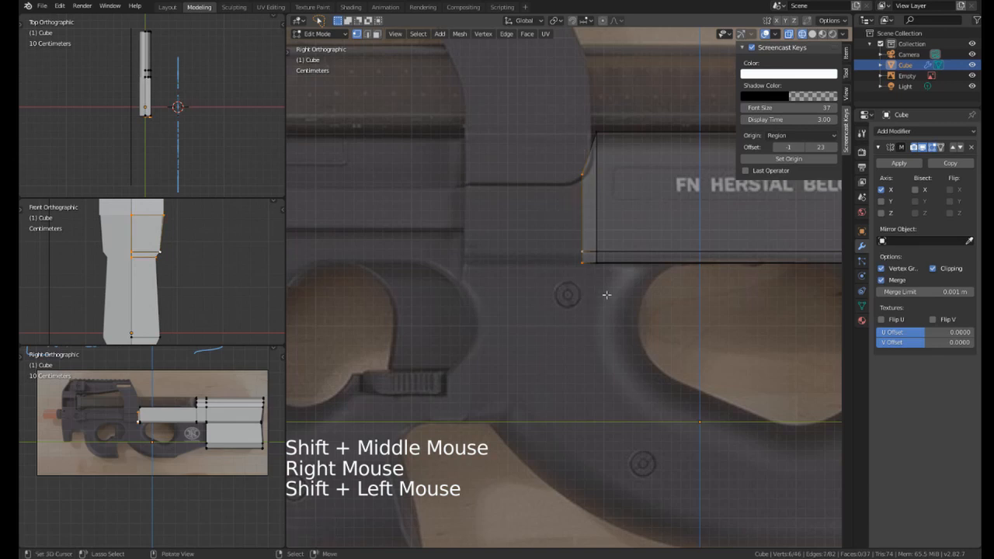
key("e")
key("y")
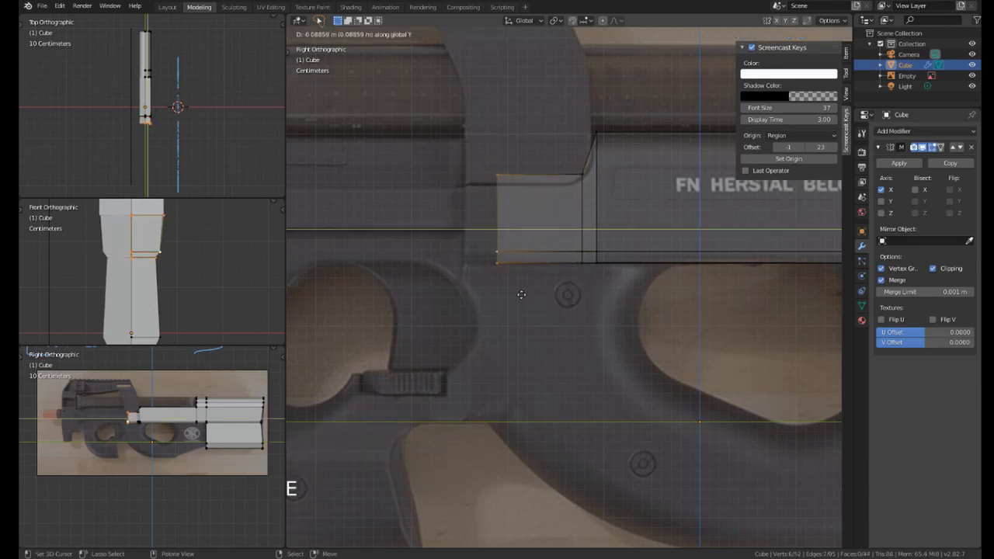
left_click(489, 295)
Lower the top vertices of the new front section along Z by about 0.011 m to the bracket's lower edge.
right_click(586, 178)
mouse_move(611, 169)
left_mouse_down("shift")
mouse_move(584, 167)
mouse_move(614, 201)
left_mouse_up("shift")
key("g")
key("z")
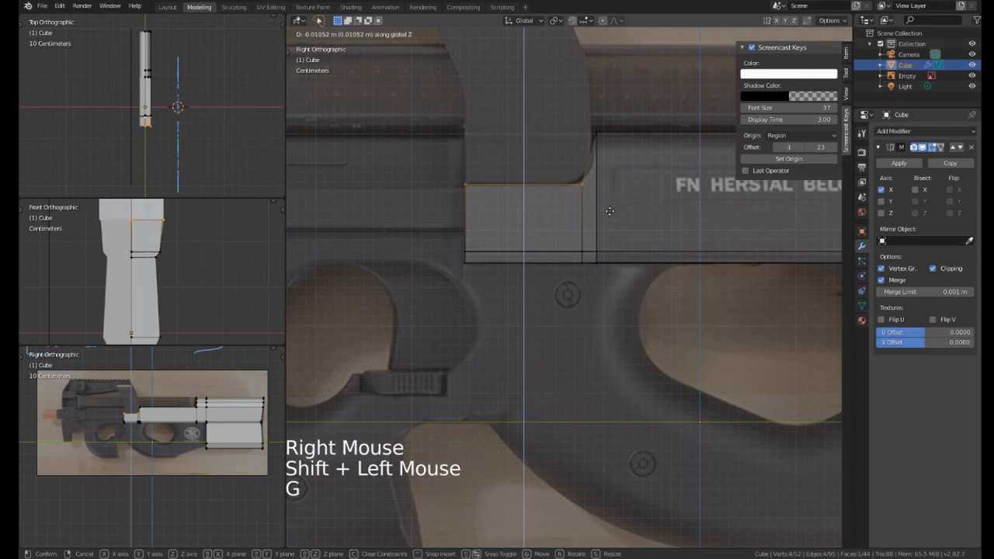
left_click(610, 211)
Examine the new front section in wireframe from the side and in perspective against the reference.
scroll(595, 133, "down", 2)
scroll(595, 133, "down", 2)
middle_click_drag(594, 132, 621, 227, "shift")
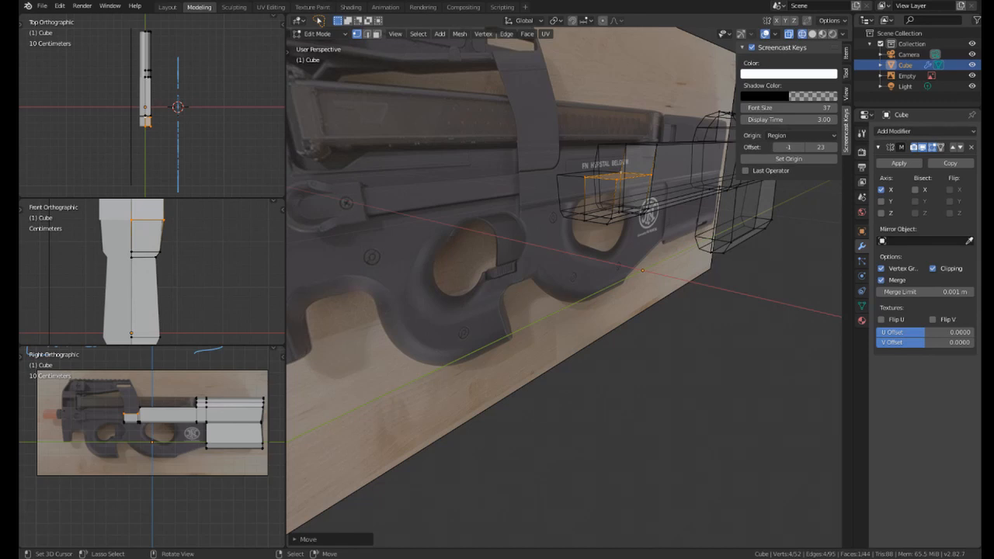
middle_click_drag(424, 363, 515, 285)
key("KP_3")
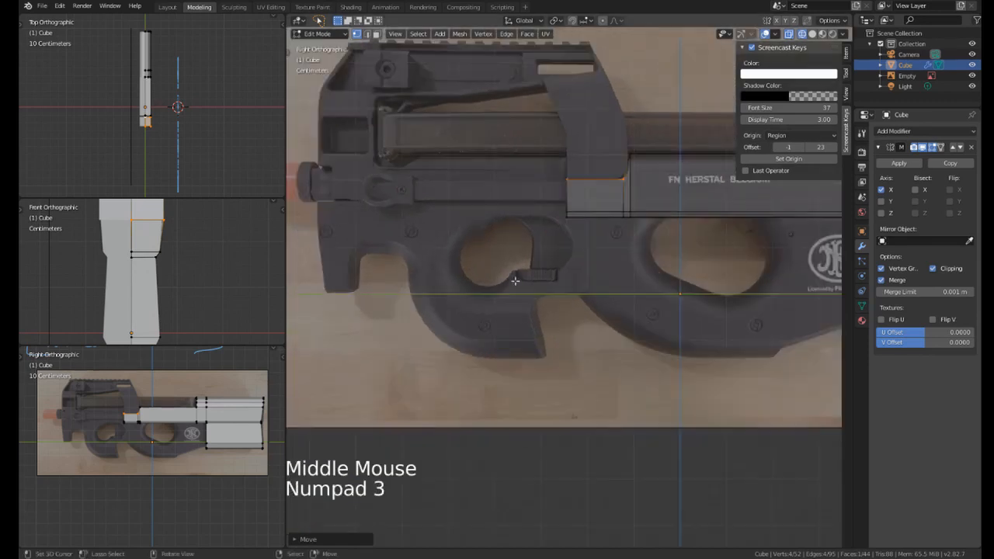
scroll(539, 230, "up", 2)
middle_click_drag(510, 204, 543, 256, "shift")
middle_click_drag(544, 257, 542, 300)
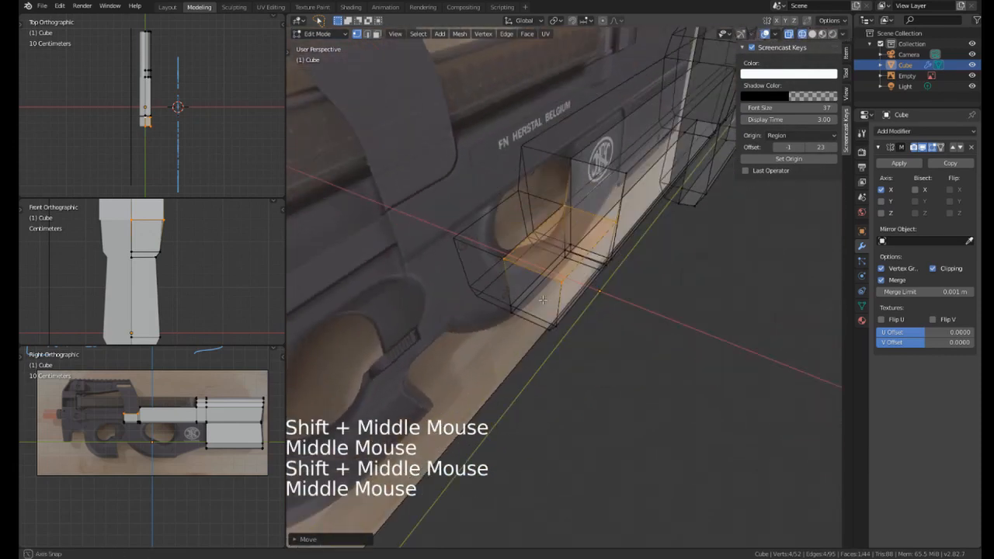
middle_click_drag(524, 267, 597, 273)
scroll(552, 284, "down", 3)
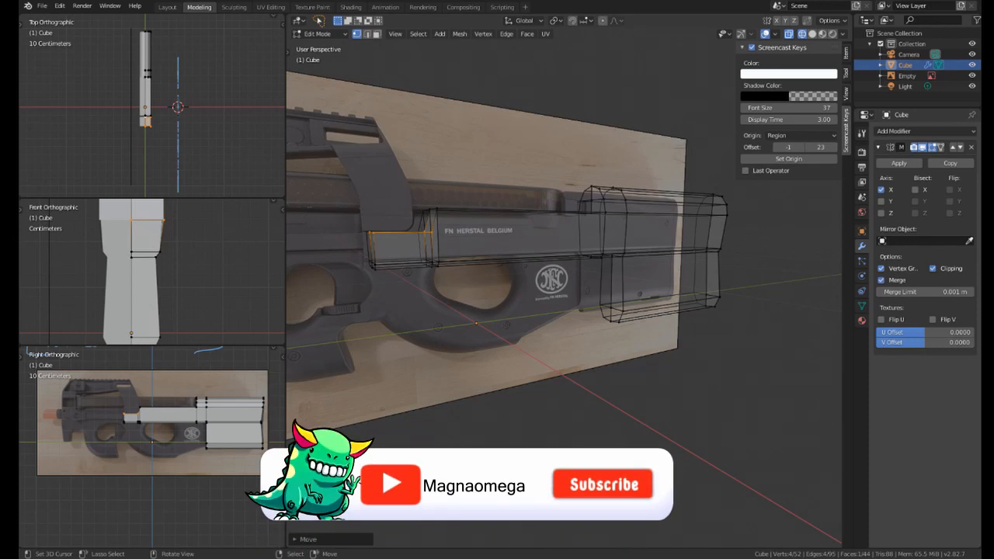
mouse_move(601, 277)
middle_mouse_down()
mouse_move(645, 289)
mouse_move(600, 298)
middle_mouse_up()
scroll(618, 281, "up", 4)
Switch to solid shading and turn off the Mirror modifier's viewport display to expose the body's inner side.
key("z")
left_click(714, 301)
scroll(672, 297, "down", 2)
middle_click_drag(599, 299, 677, 303, "shift")
right_click(454, 203)
middle_click_drag(458, 206, 535, 237)
middle_click_drag(536, 236, 560, 256)
left_click(924, 149)
Try to delete the interior centre-side, partition and floor faces of the front sections.
key("3")
right_click(548, 277)
right_click(560, 275, "shift")
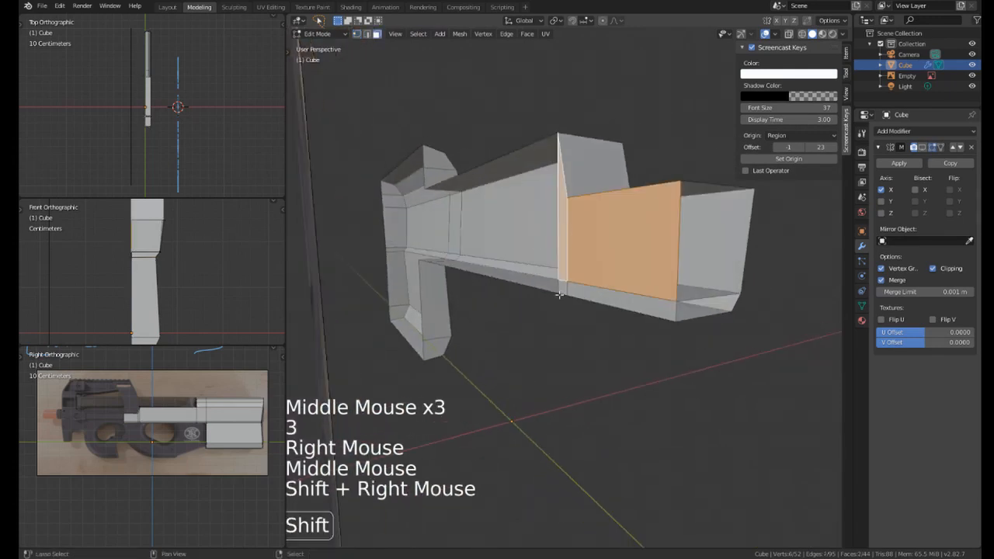
right_click(561, 295, "shift")
right_click(611, 295, "shift")
middle_click_drag(612, 295, 516, 292)
right_click(517, 294, "shift")
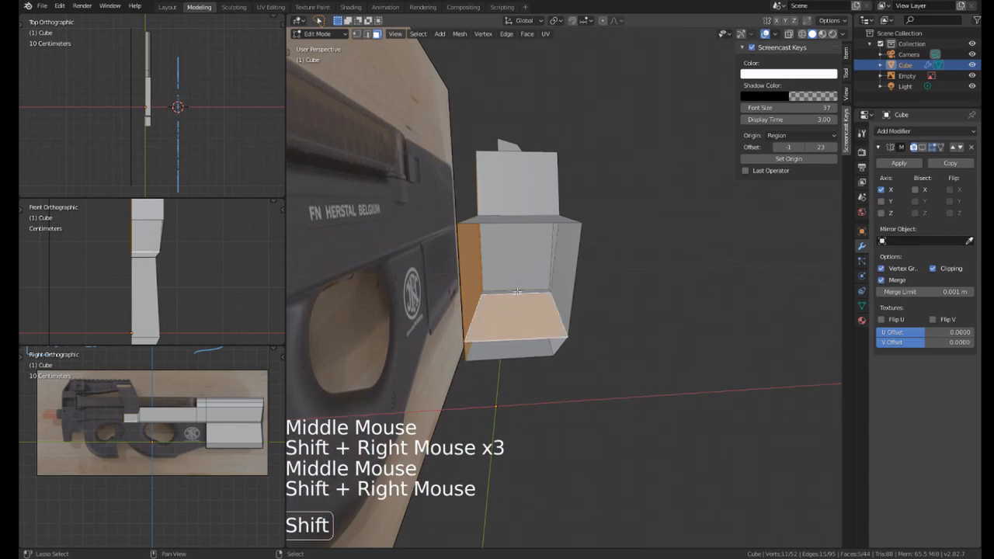
right_click(517, 294, "shift")
right_click(517, 256, "shift")
key("x")
right_click(521, 275)
middle_click_drag(582, 233, 519, 295)
key("ctrl+z")
Delete the interior partition face and the faces lying along the mirror centre in the front sections.
right_click(504, 286)
key("x")
right_click(520, 289)
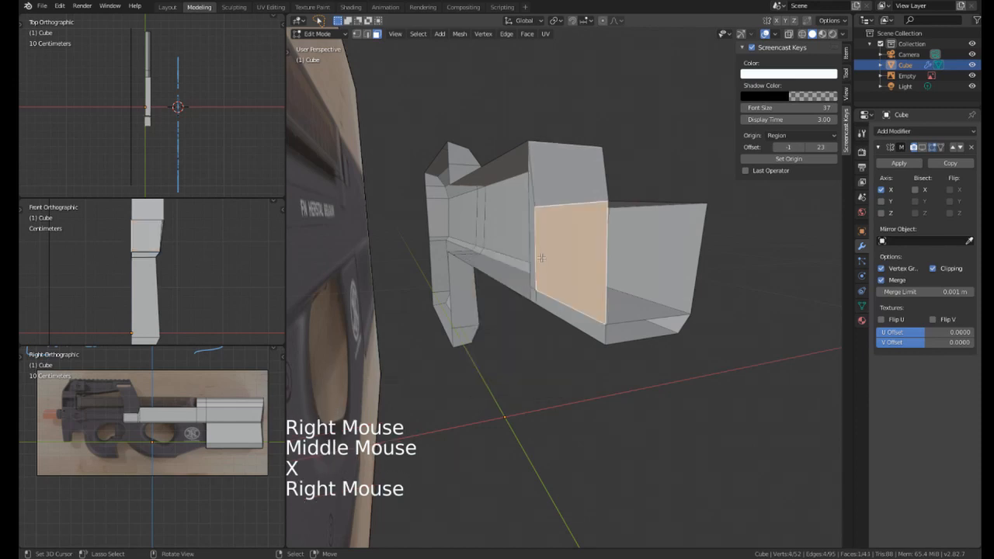
right_click(534, 243, "shift")
right_click(536, 297, "shift")
right_click(535, 296, "shift")
key("x")
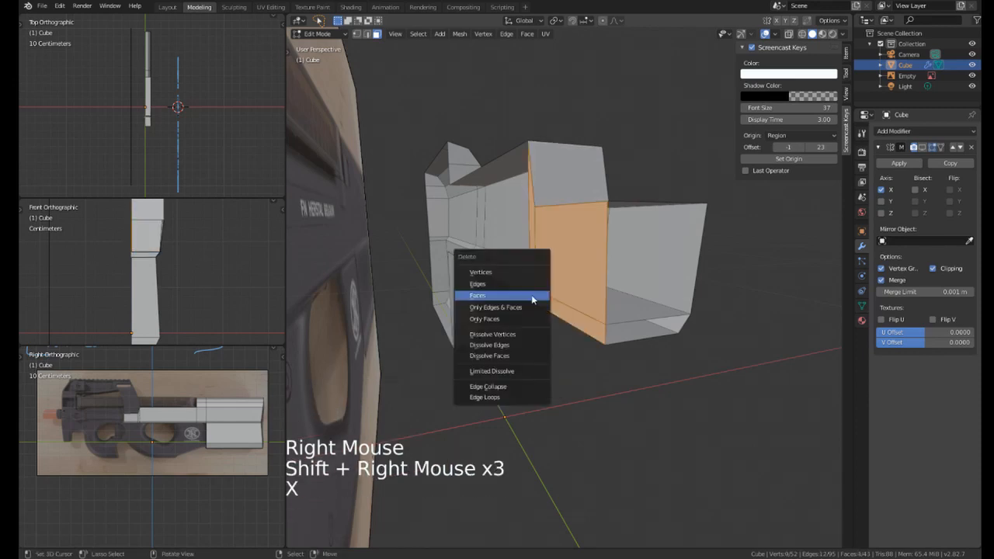
left_click(528, 295)
Delete the remaining horizontal interior faces above the underside of the front sections.
right_click(575, 291)
right_click(571, 288, "shift")
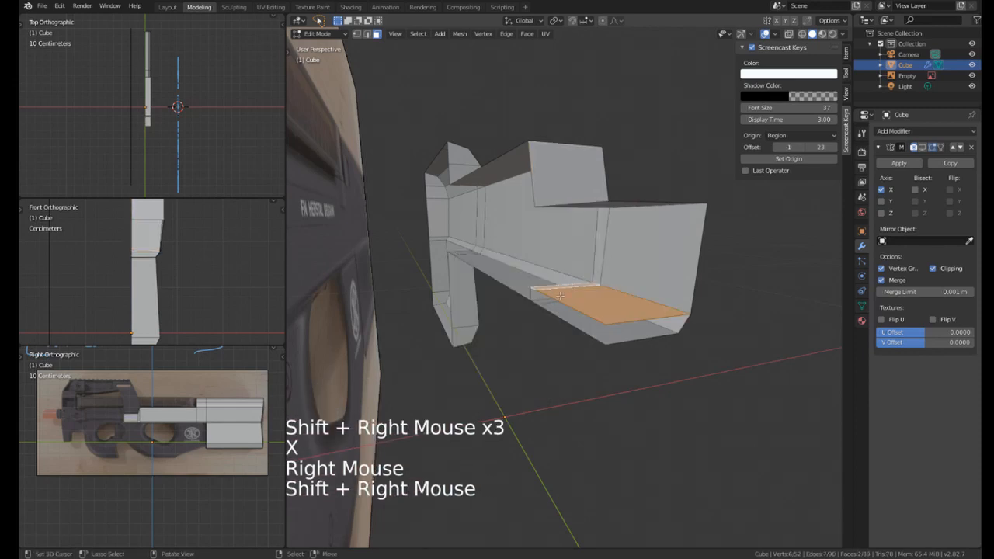
middle_click_drag(570, 287, 555, 284)
right_click(555, 285, "shift")
key("x")
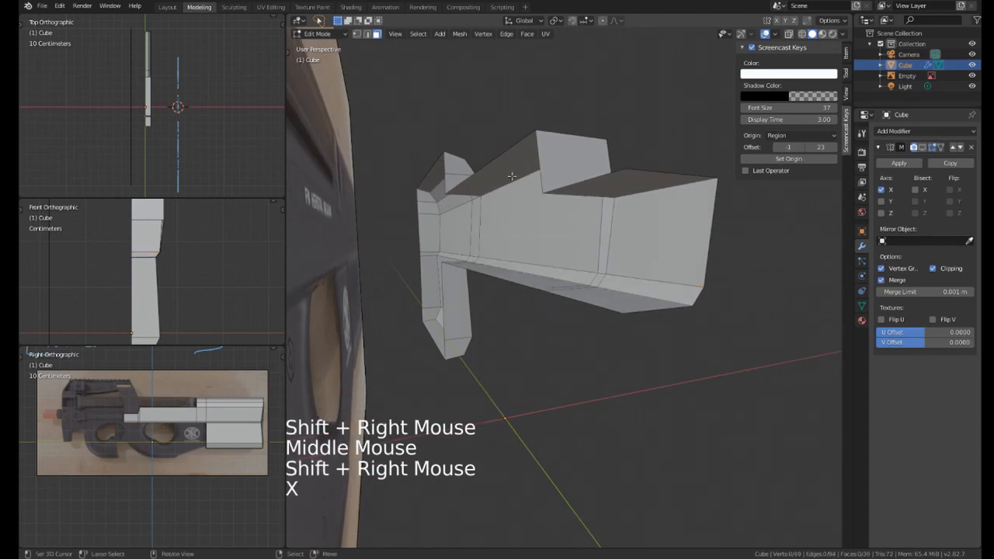
Reveal any hidden geometry and examine the body and lower stock from below and from the right side.
middle_click_drag(512, 176, 487, 293)
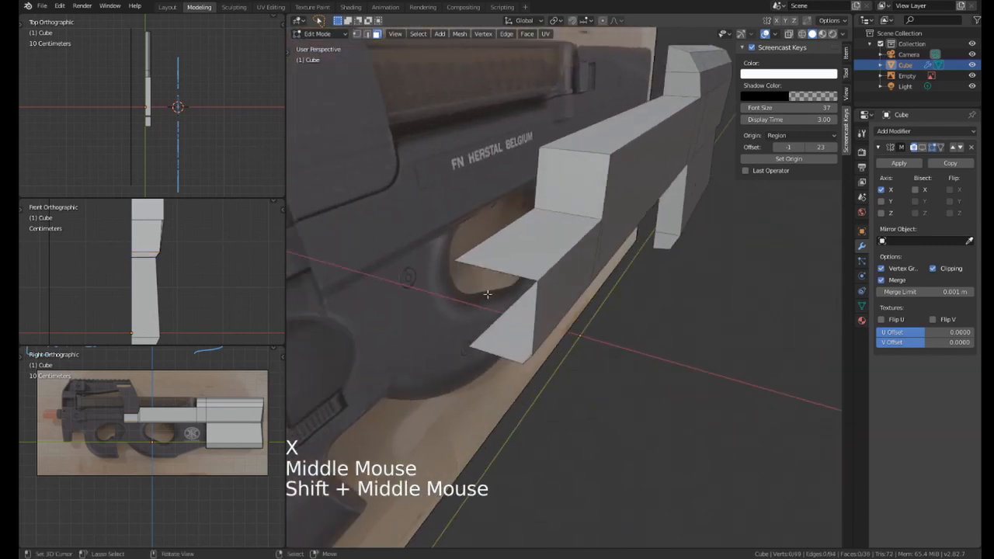
key("alt+h")
middle_click_drag(499, 344, 640, 273)
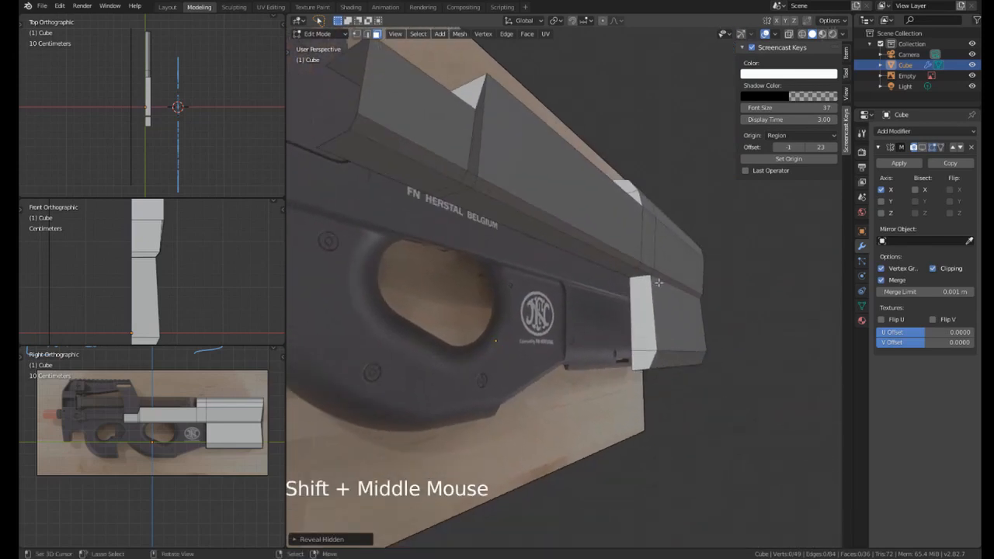
right_click(663, 281)
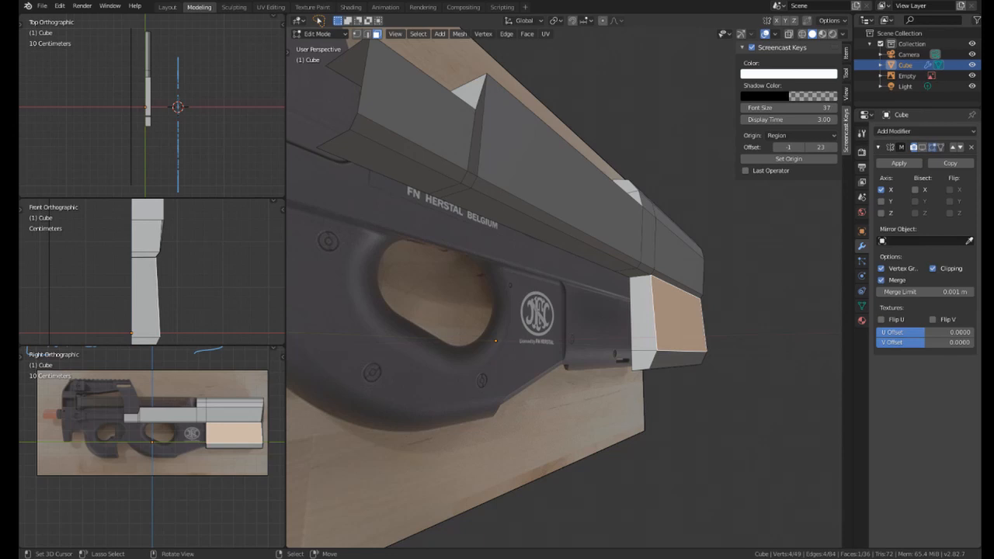
middle_click_drag(491, 334, 502, 328)
scroll(500, 326, "down", 2)
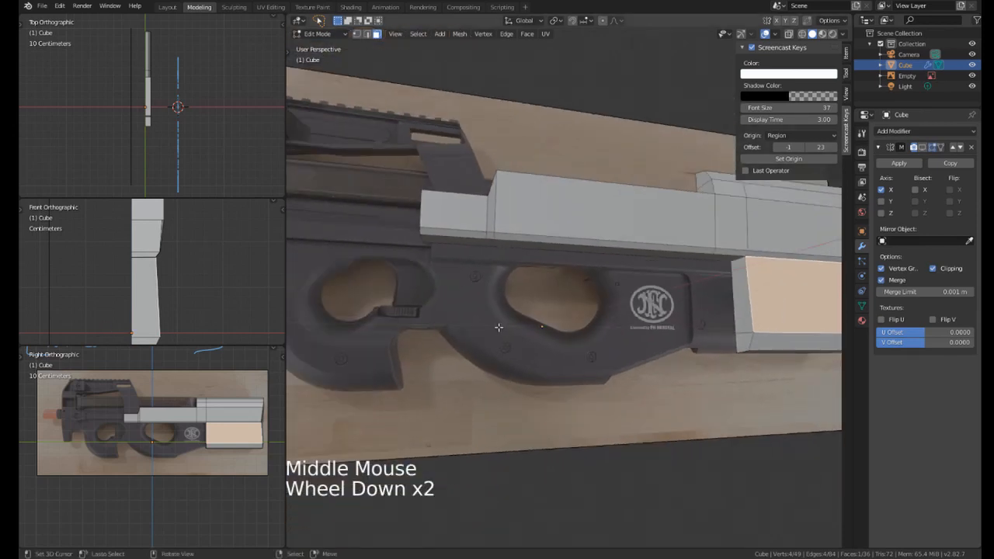
key("KP_3")
middle_click_drag(659, 302, 496, 293, "shift")
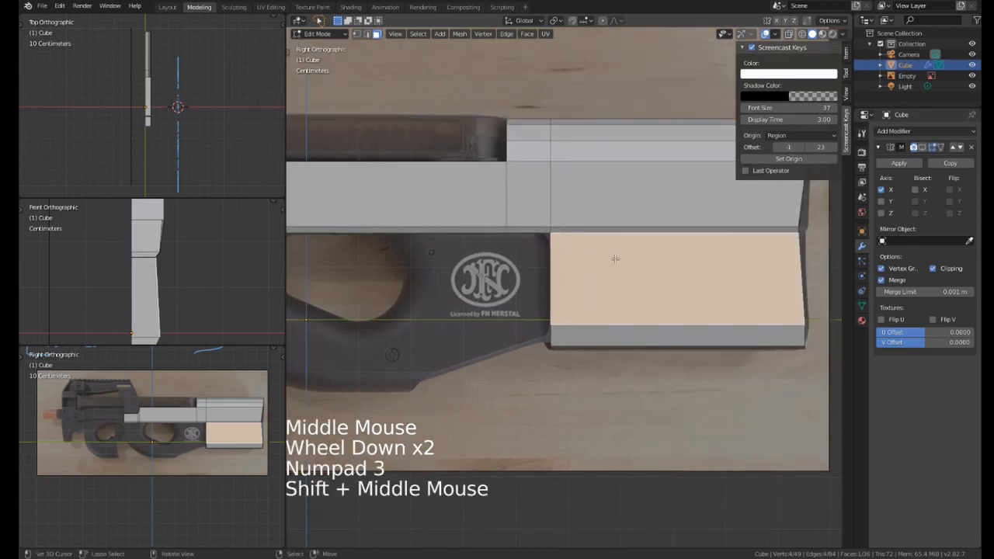
scroll(502, 249, "down", 2)
middle_click_drag(350, 266, 486, 287, "shift")
middle_click_drag(440, 266, 712, 333, "shift")
middle_click_drag(712, 332, 609, 293, "shift")
Add a lengthwise loop cut midway across the half body's width, running around the body and stock.
key("ctrl+r")
left_click(490, 269)
left_click(489, 269)
middle_click_drag(489, 269, 571, 385)
scroll(579, 354, "up", 2)
key("KP_3")
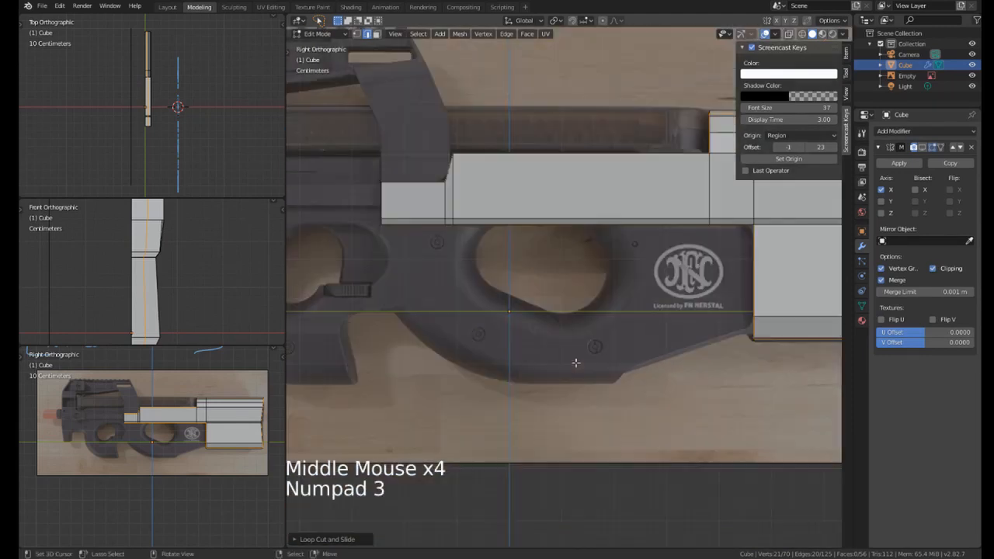
Examine the thumbhole grip area between the trigger and the lower stock in the right side view.
scroll(630, 323, "down", 2)
middle_click_drag(630, 322, 547, 337, "shift")
scroll(587, 373, "up", 2)
middle_click_drag(548, 338, 503, 300, "shift")
key("KP_3")
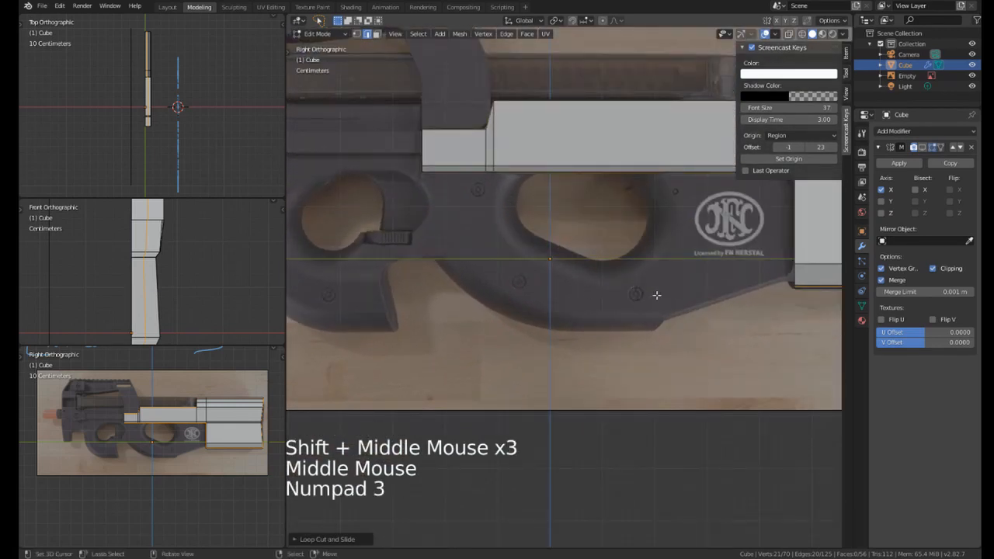
middle_click_drag(656, 295, 692, 306, "shift")
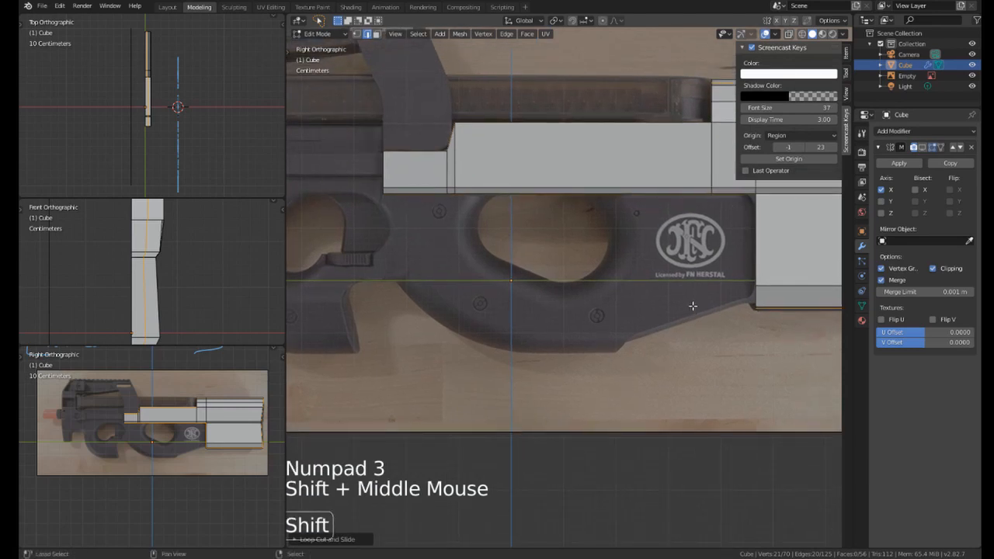
middle_click_drag(608, 241, 563, 246, "shift")
scroll(549, 215, "down", 2)
scroll(549, 215, "up", 2)
Switch to vertex selection with everything deselected and display the model in wireframe.
key("1")
right_click(563, 247)
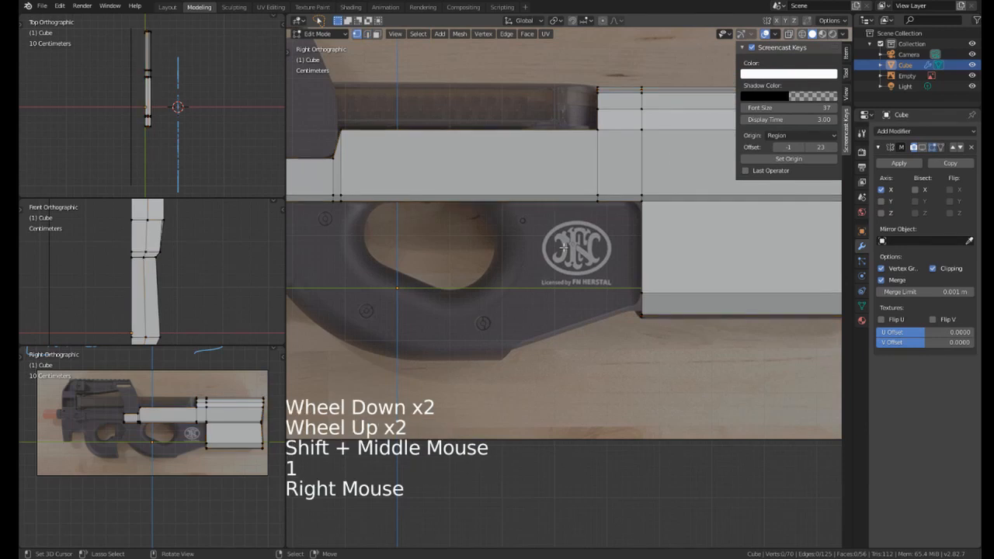
key("z")
left_click(470, 250)
right_click(598, 232)
mouse_move(600, 235)
left_mouse_down("shift")
mouse_move(611, 171)
mouse_move(613, 183)
left_mouse_up("shift")
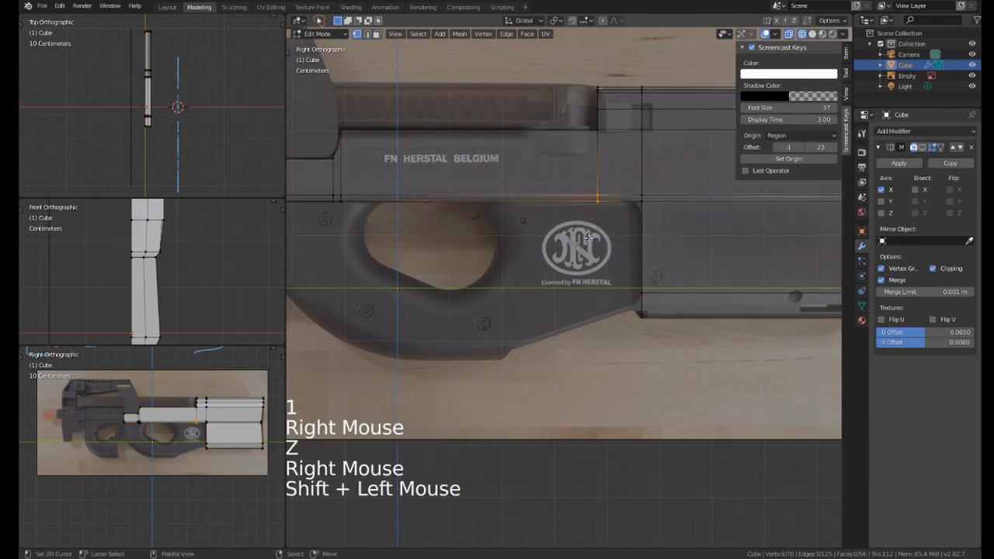
key("g")
key("g")
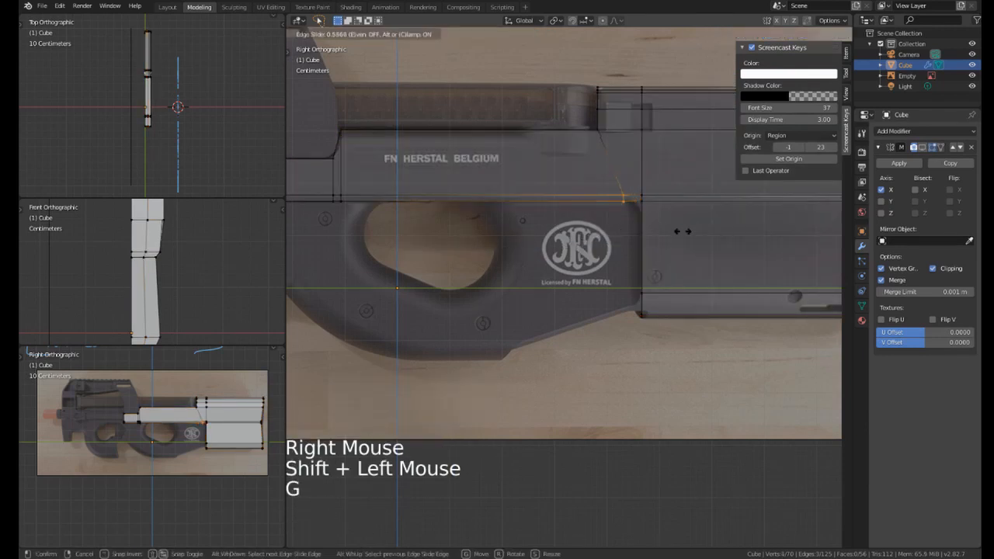
left_click(683, 229)
Examine the thumbhole grip area and the lower stock's front bottom edge from the right side and in perspective.
middle_click_drag(514, 200, 632, 240, "shift")
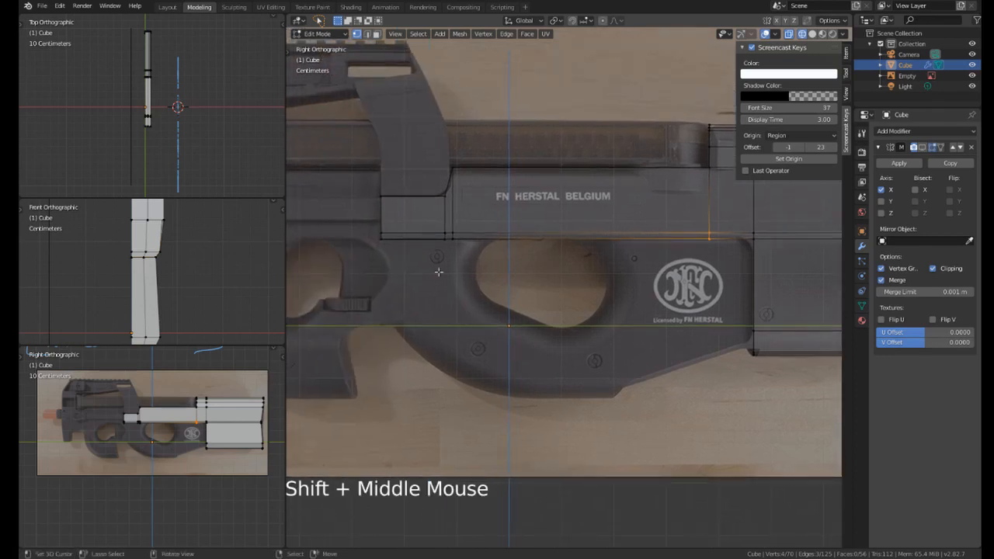
middle_click_drag(439, 272, 375, 188, "shift")
middle_click_drag(690, 280, 721, 281)
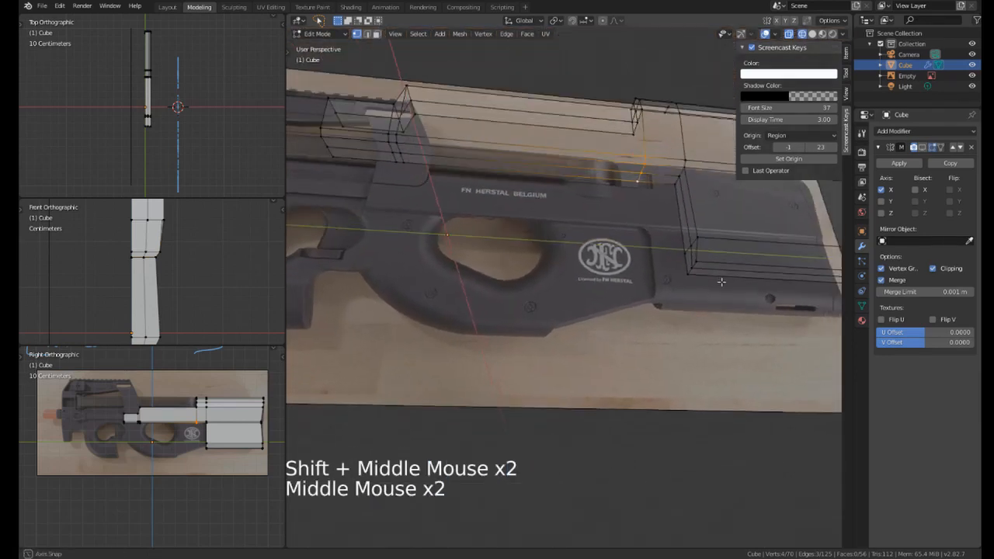
right_click(683, 294)
right_click(690, 264, "shift")
middle_click(675, 228)
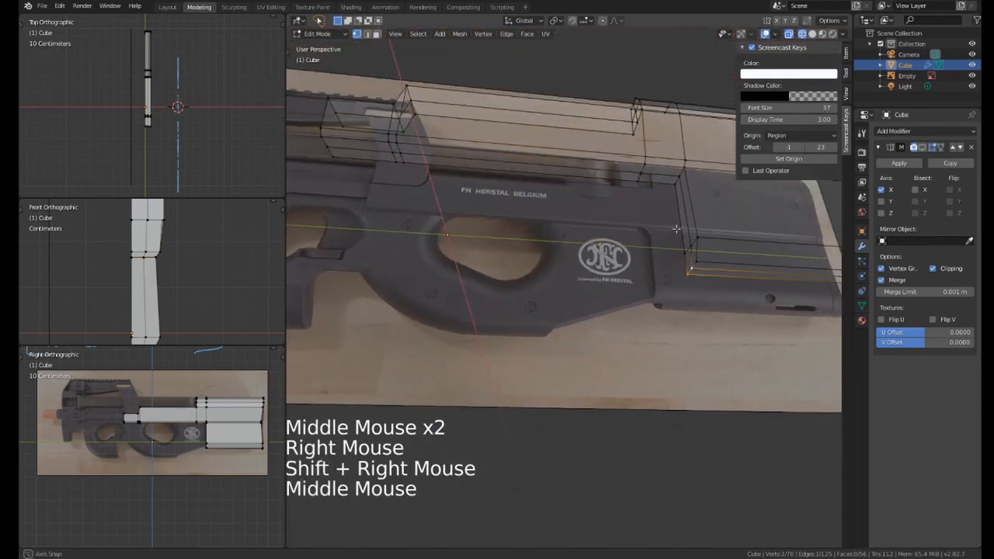
key("KP_3")
scroll(673, 237, "up", 1)
middle_click_drag(673, 242, 679, 230, "shift")
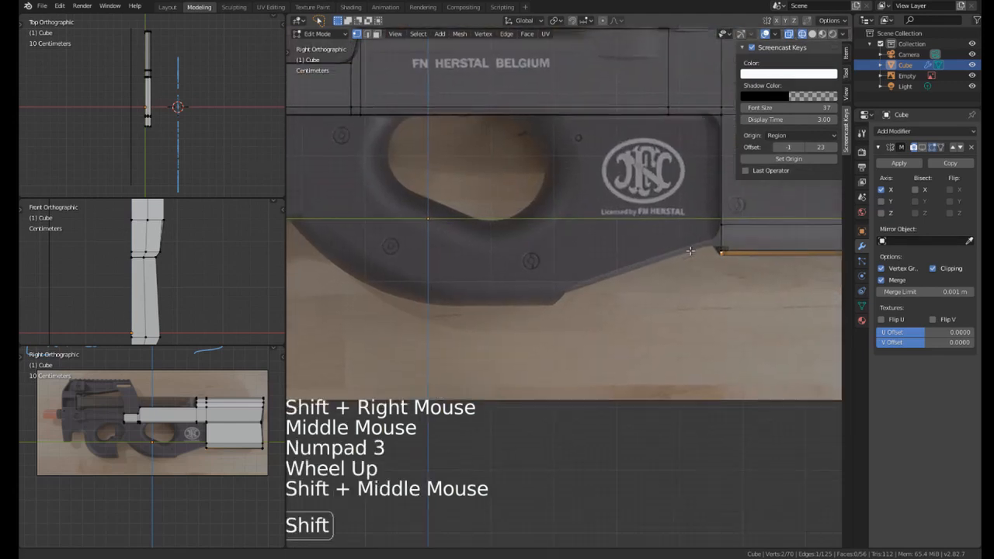
middle_click_drag(672, 269, 654, 258)
scroll(655, 258, "down", 2)
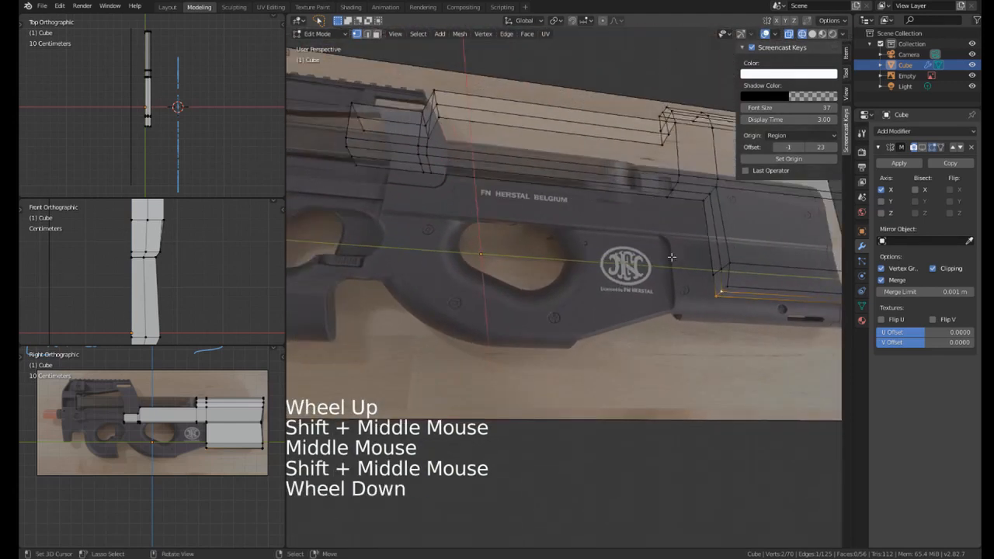
In solid shading, delete the strip of faces along the front body's underside and the adjoining lower stock's front.
key("z")
left_click(683, 268)
middle_click_drag(468, 208, 478, 218, "shift")
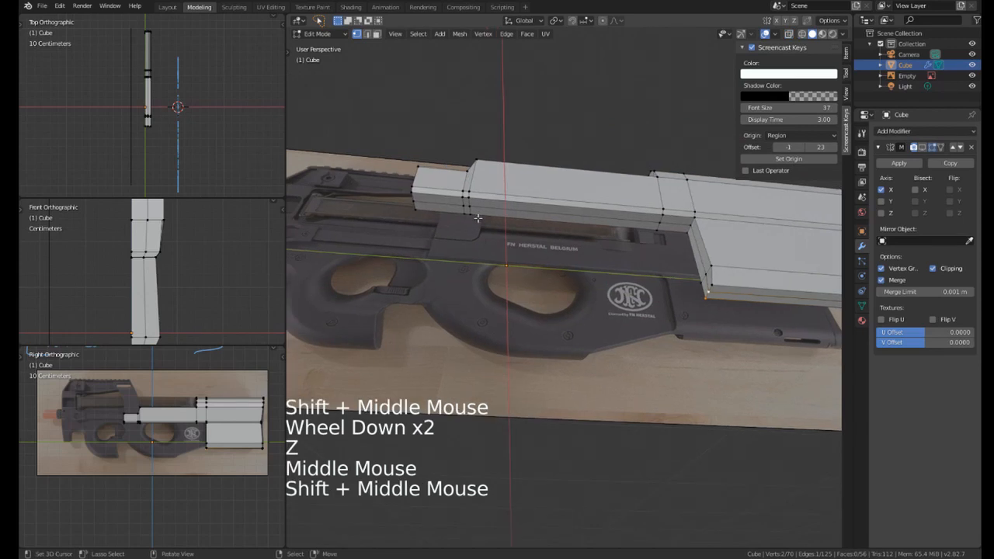
key("3")
right_click(464, 208)
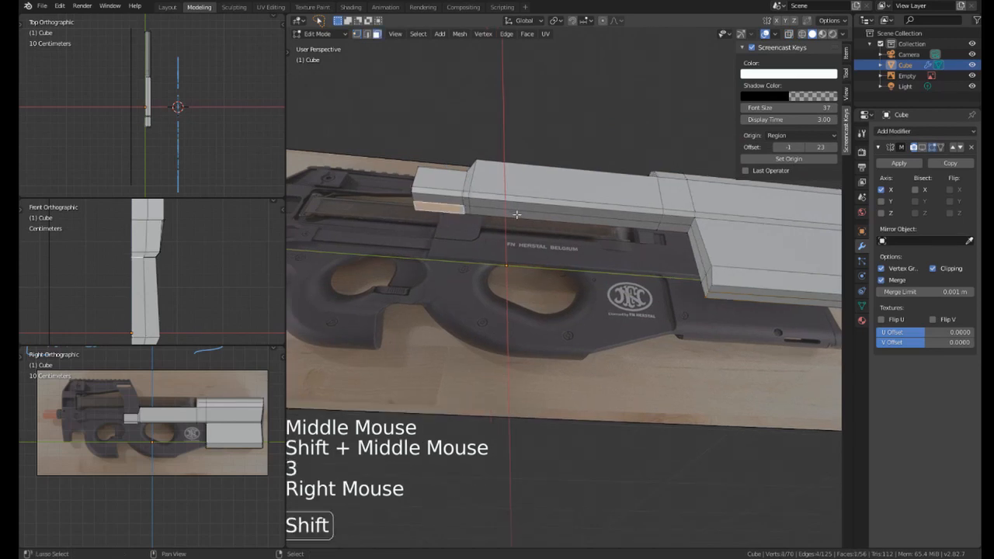
right_click(471, 213, "shift")
right_click(656, 230, "shift")
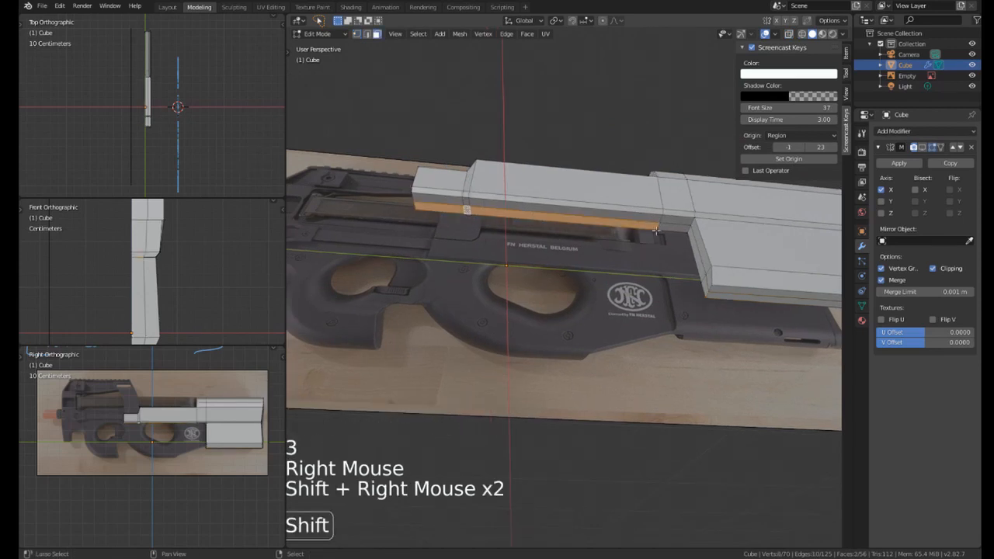
right_click(693, 245, "shift")
right_click(703, 282, "shift")
middle_click_drag(703, 282, 685, 285)
key("x")
key("x")
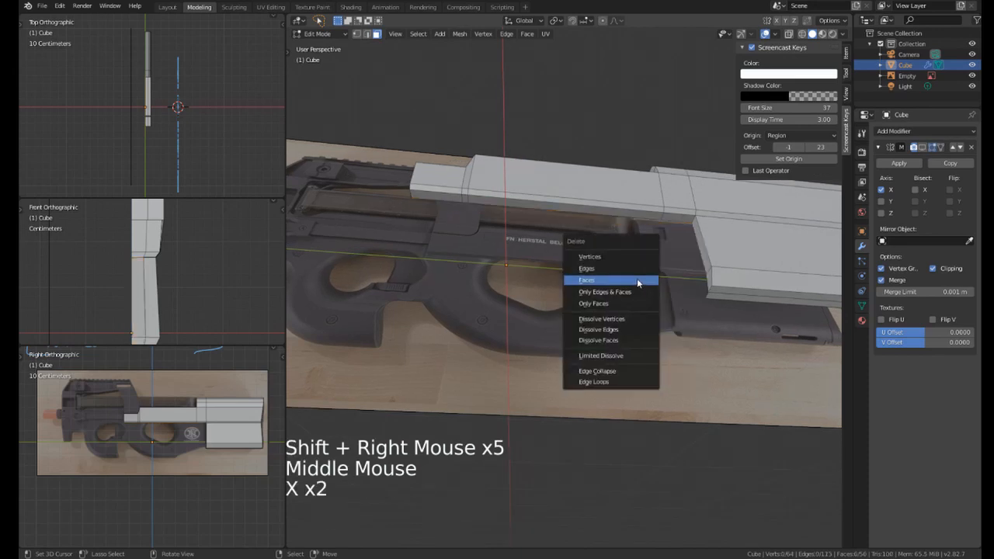
right_click(619, 259)
Examine the open underside, the grip outline and the lower stock from the right side and in perspective.
middle_click_drag(619, 259, 652, 264)
scroll(590, 233, "down", 1)
key("KP_3")
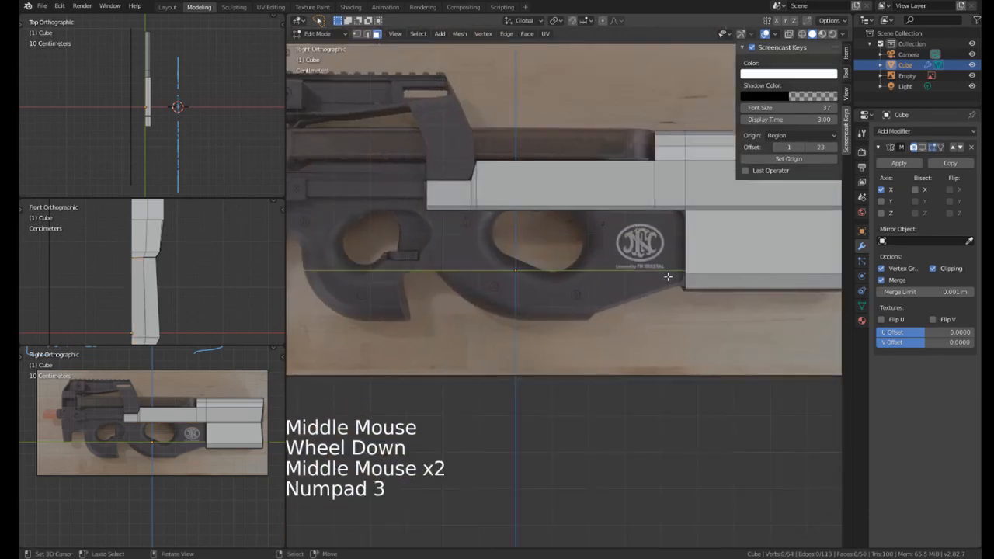
scroll(677, 293, "up", 2)
middle_click_drag(488, 265, 525, 225, "shift")
middle_click_drag(590, 222, 485, 262, "shift")
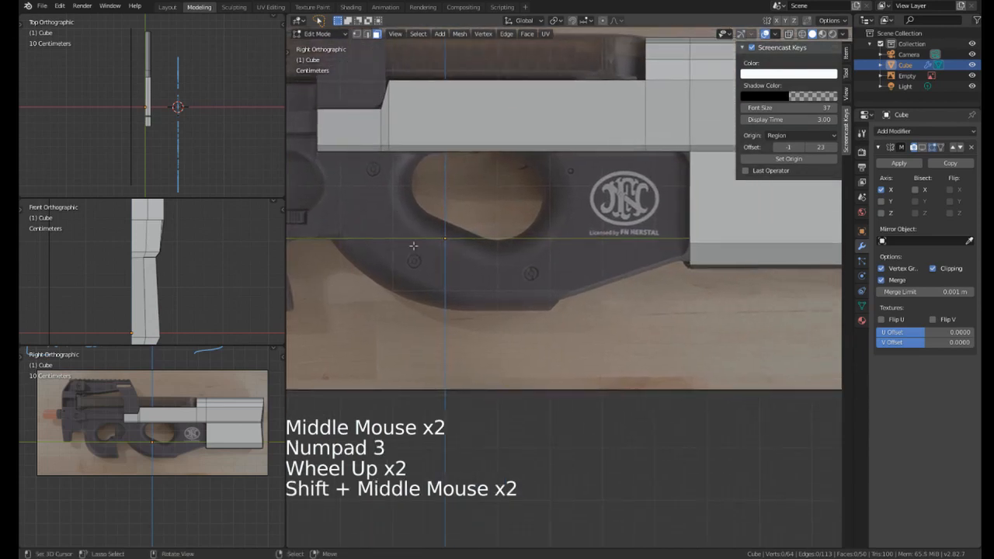
scroll(633, 211, "down", 1)
middle_click_drag(683, 255, 575, 265, "shift")
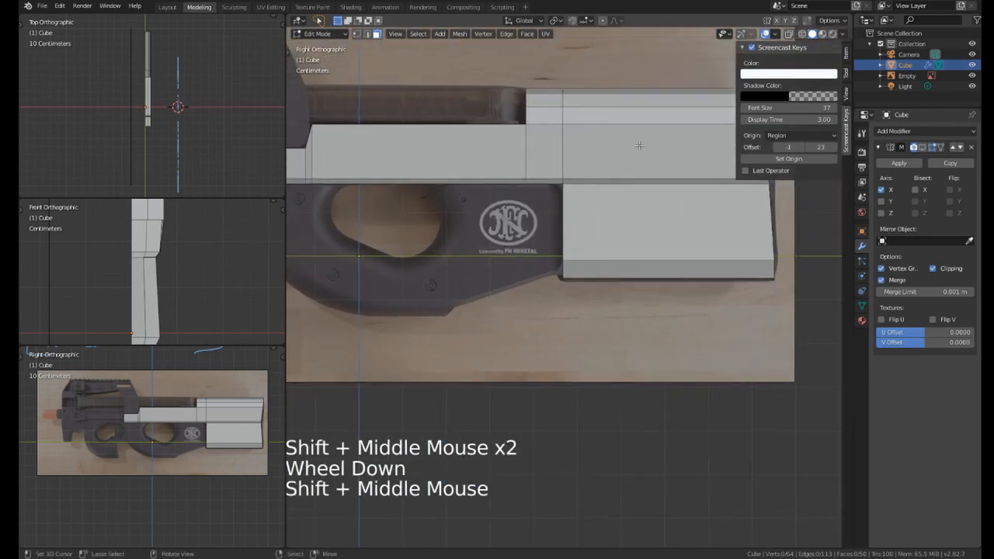
scroll(574, 266, "down", 2)
middle_click_drag(573, 318, 614, 256, "shift")
middle_click_drag(613, 256, 676, 263)
scroll(644, 264, "up", 3)
Extrude the lower stock's front bottom edge forward and down along the grip's slanted underside in the right side view.
key("2")
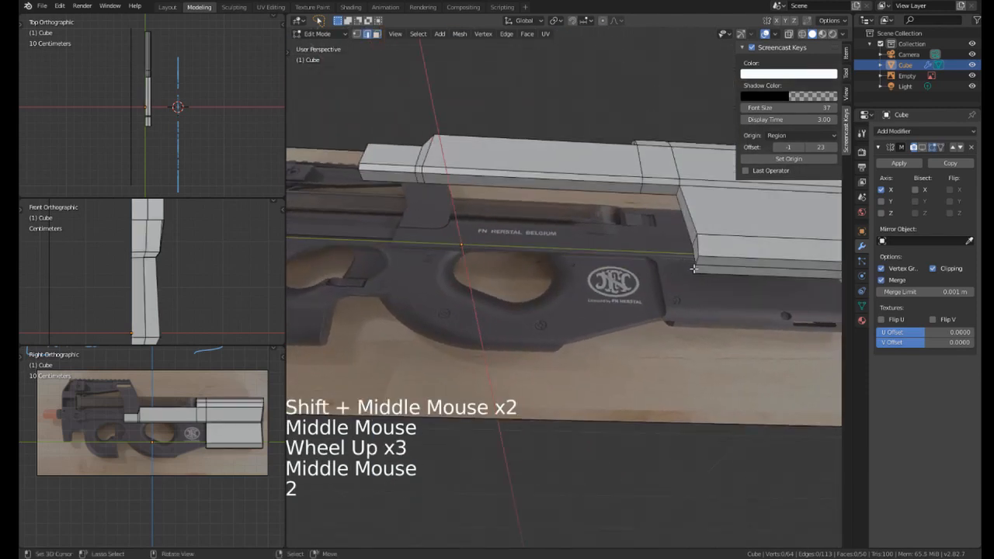
right_click(707, 269)
key("KP_3")
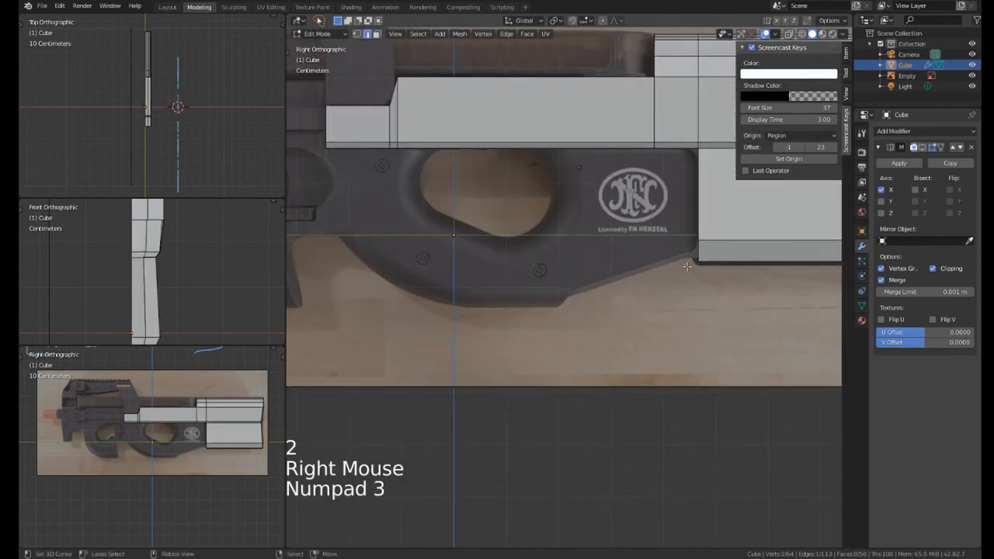
middle_click_drag(676, 268, 689, 268, "shift")
key("e")
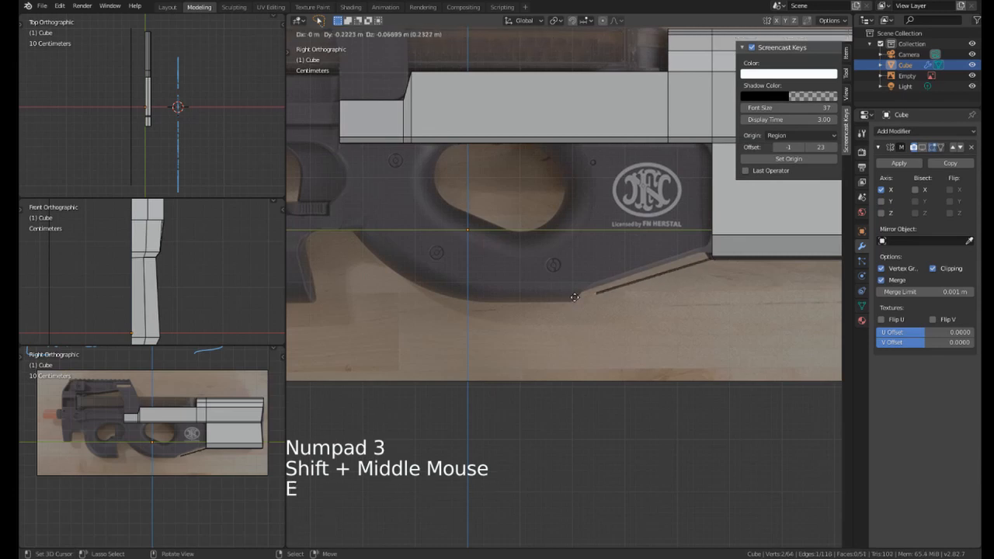
middle_click_drag(560, 295, 698, 296)
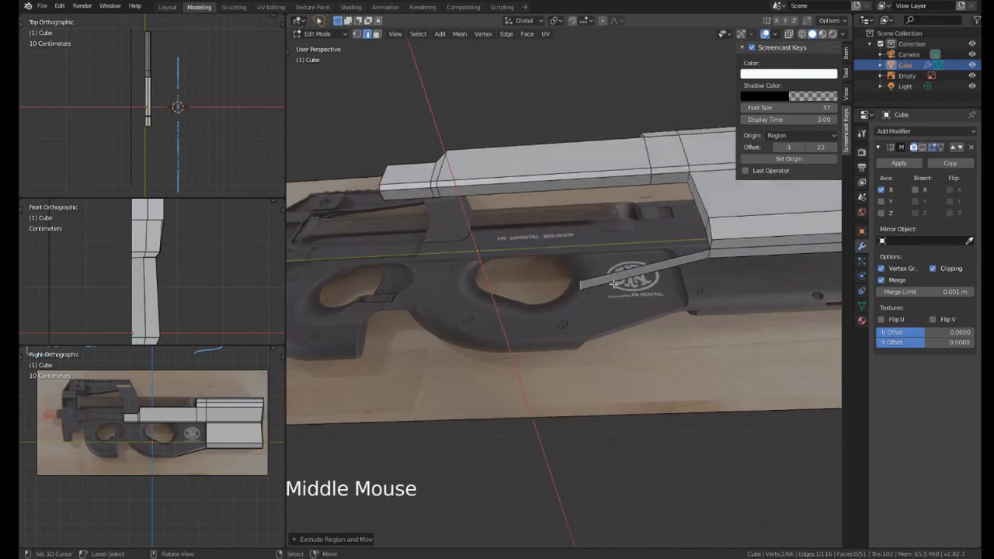
Extrude the strip's end edge three more times, along the grip's flat bottom and up its curved front outline.
key("KP_3")
middle_click_drag(586, 292, 596, 298, "shift")
key("e")
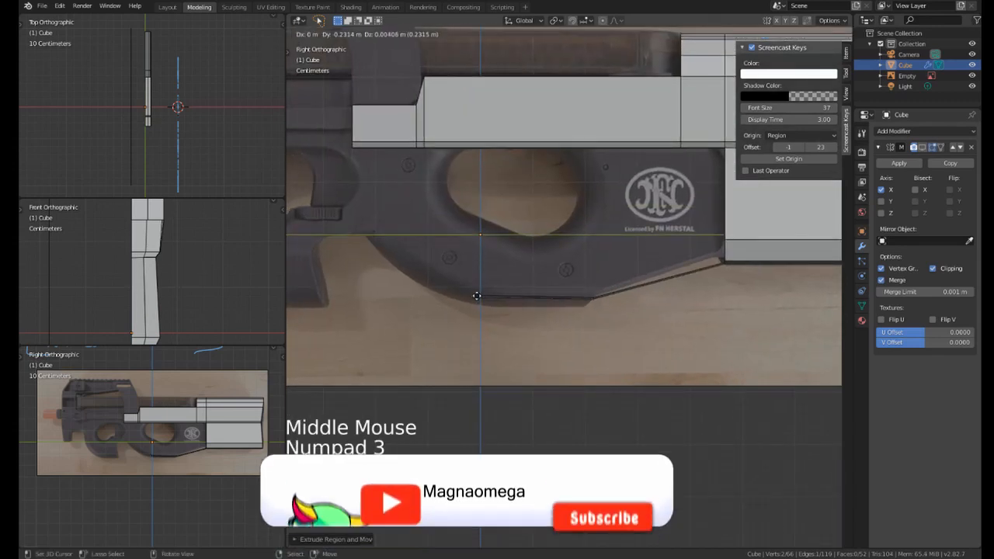
middle_click_drag(477, 297, 532, 342, "shift")
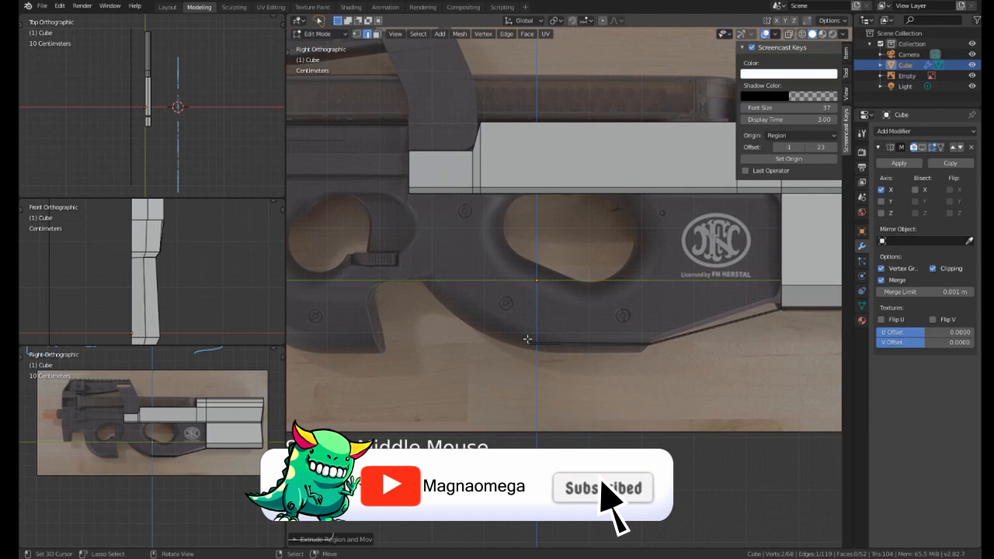
left_click(424, 312)
key("e")
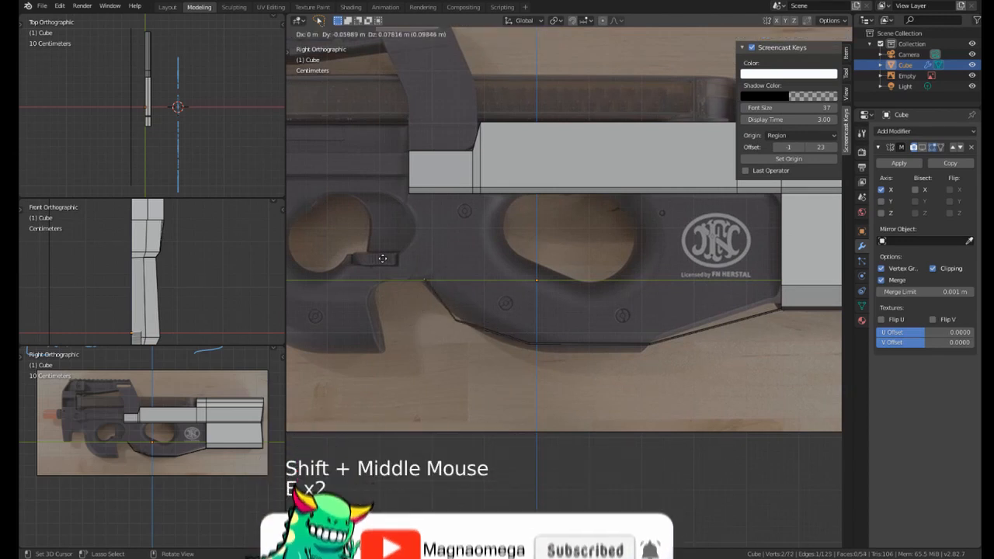
left_click(394, 273)
Move the strip's vertices midway up the grip's curved front onto the reference outline.
scroll(467, 341, "up", 2)
key("1")
right_click(458, 339)
right_click(458, 338)
left_click(458, 338, "shift")
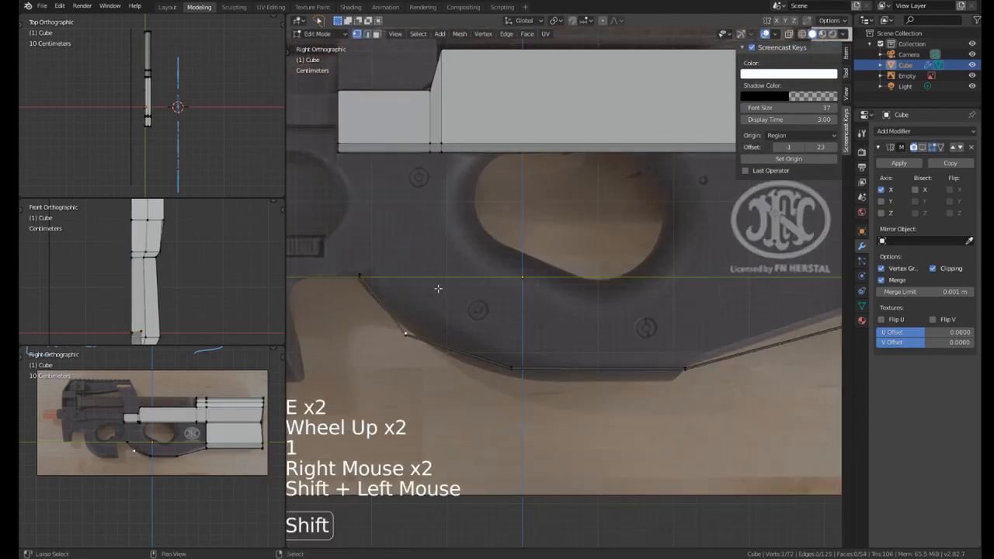
scroll(456, 334, "down", 2)
key("g")
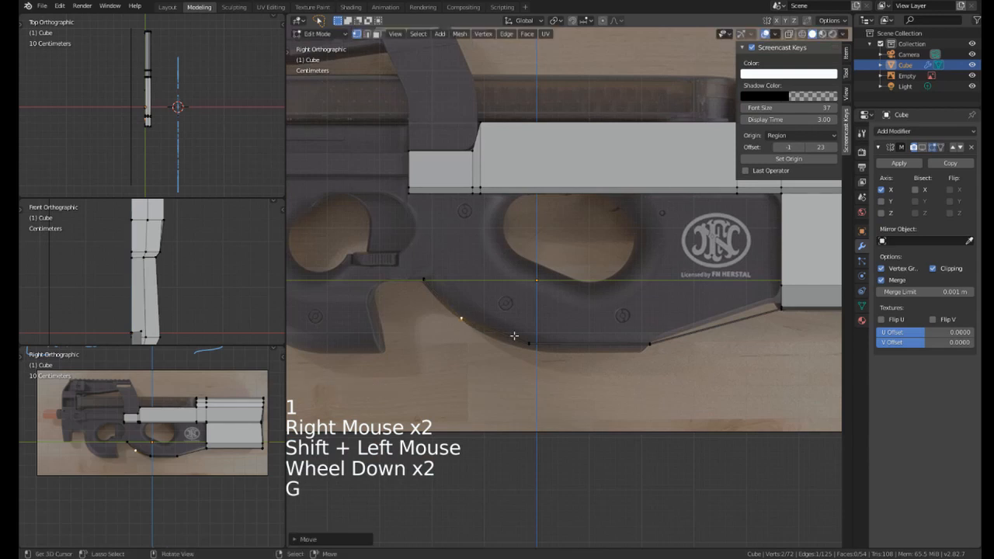
right_click(529, 343)
left_click(528, 343, "shift")
key("g")
key("Escape")
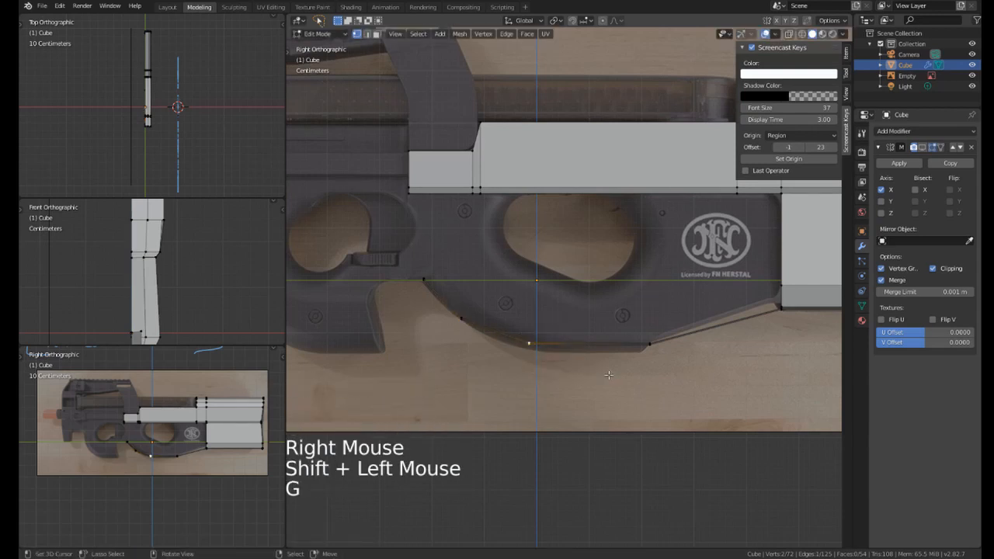
Fill a quad face between the front end of the body's underside and the uppermost segment of the grip strip.
middle_click_drag(629, 352, 477, 285, "shift")
scroll(590, 315, "down", 2)
key("KP_3")
scroll(538, 253, "up", 2)
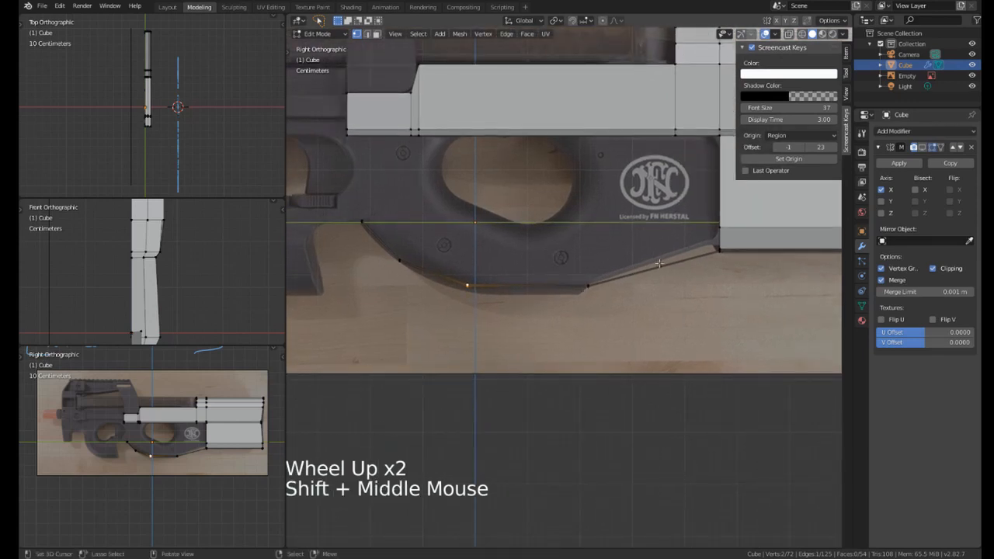
middle_click_drag(373, 205, 472, 145, "shift")
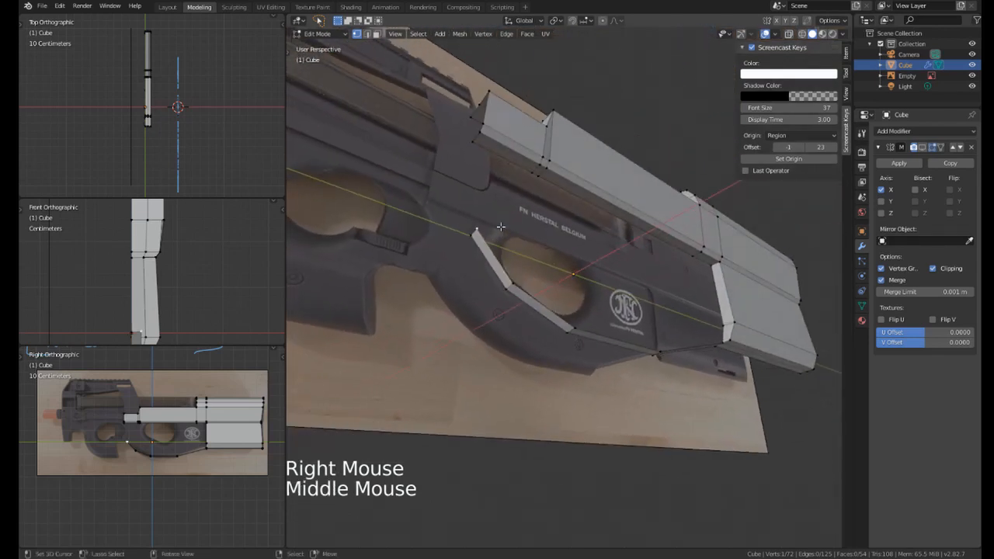
right_click(473, 145, "shift")
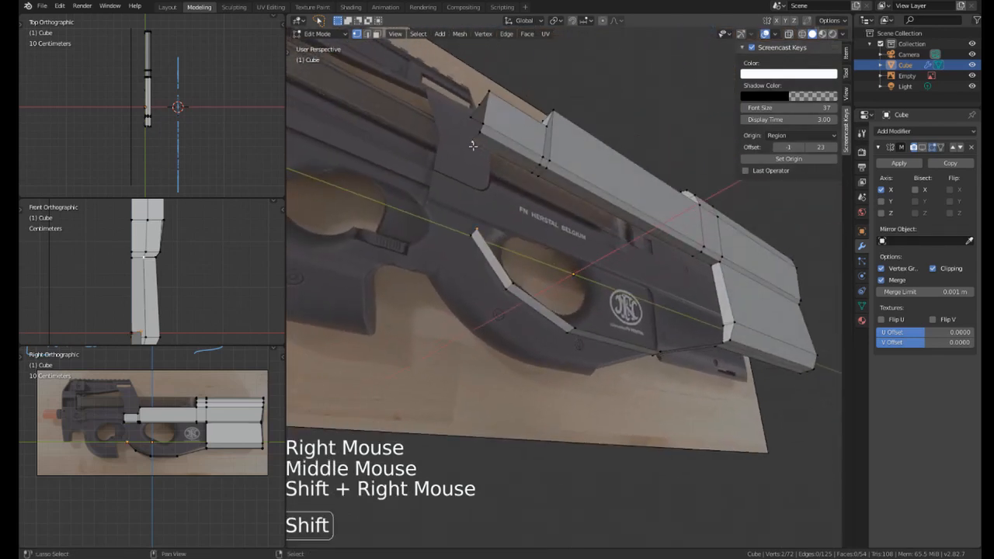
right_click(537, 176, "shift")
right_click(515, 277, "shift")
key("f")
Add two vertical loop cuts around the body above the thumbhole, slid slightly forward.
middle_click_drag(515, 277, 546, 192)
key("KP_3")
scroll(514, 281, "up", 1)
scroll(575, 181, "down", 1)
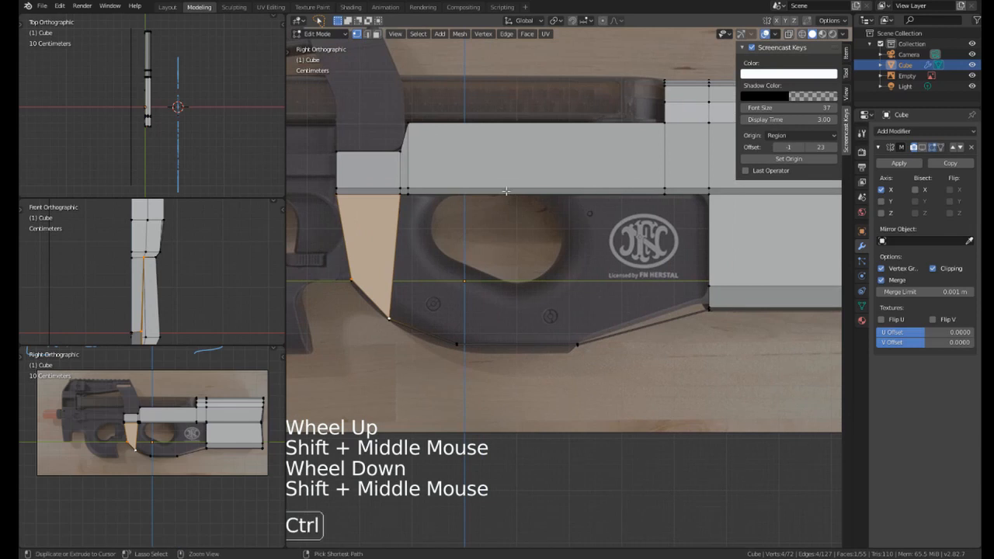
key("ctrl+r")
left_click(505, 190)
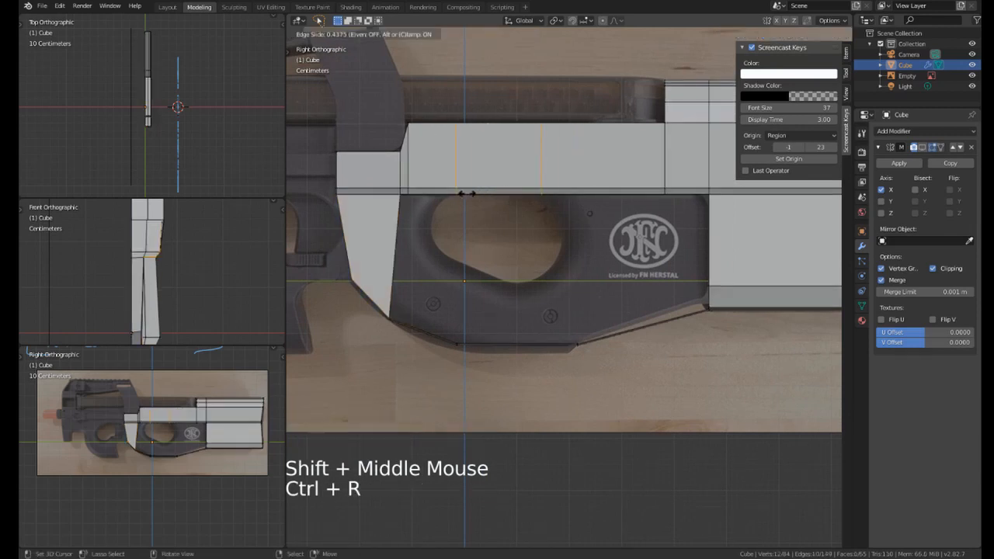
left_click(470, 191)
middle_click_drag(470, 191, 447, 115, "shift")
scroll(455, 110, "up", 1)
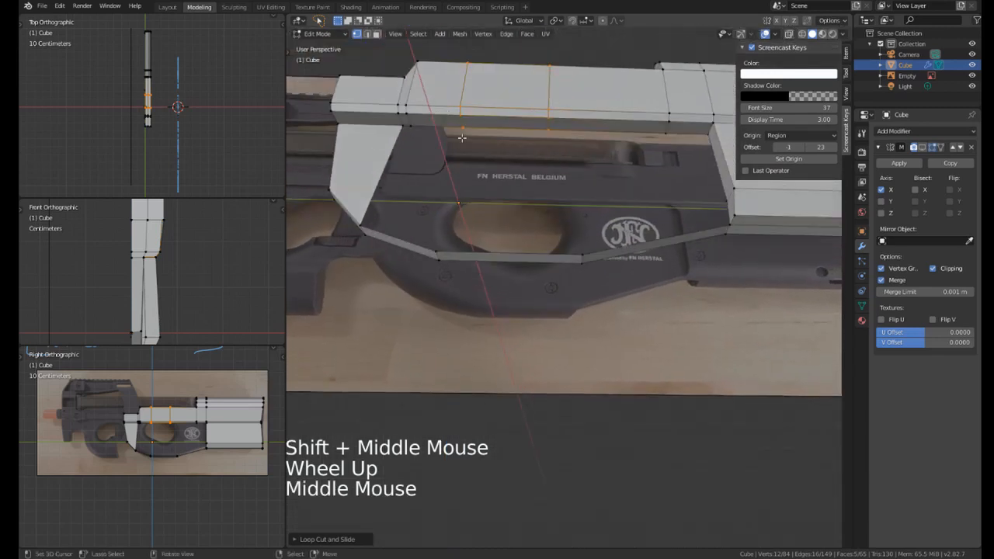
Extrude the body's underside edge between the two loop cuts inward across the body's width.
middle_click_drag(463, 182, 469, 165)
right_click(470, 168)
right_click(551, 160, "shift")
middle_click_drag(551, 161, 554, 147)
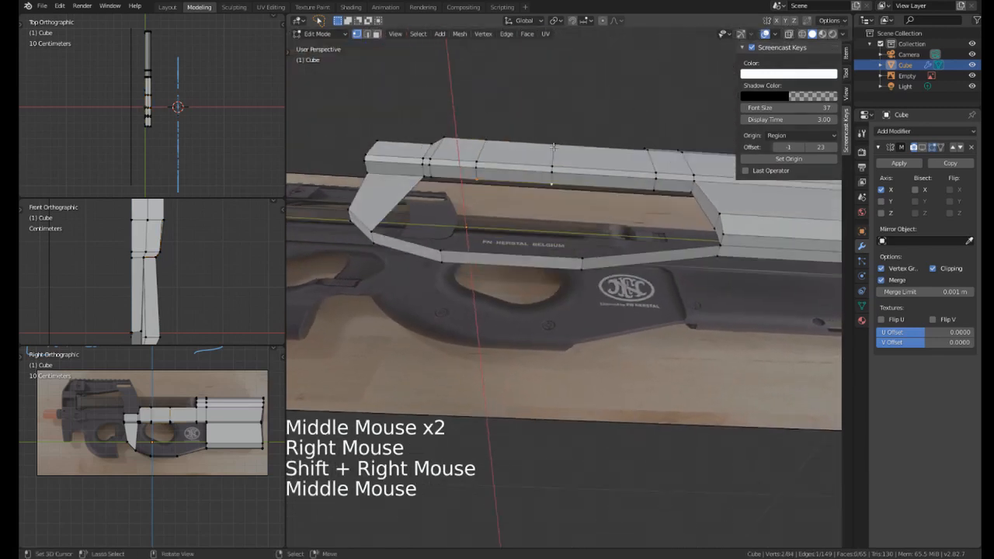
key("e")
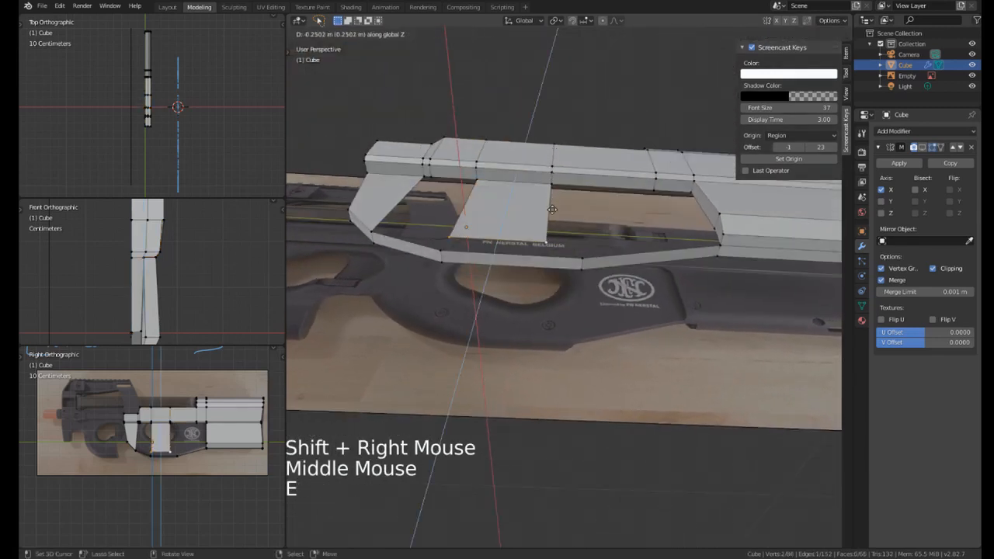
left_click(548, 229)
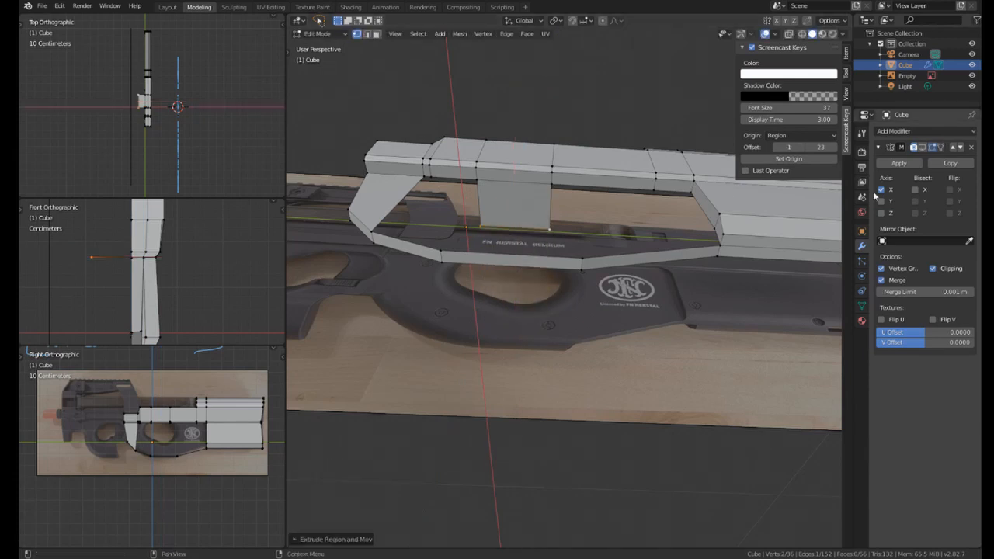
Show the mirrored half in edit mode and move the extruded edge to the mirror's centre plane.
left_click(922, 148)
middle_click_drag(536, 252, 590, 248)
middle_click_drag(590, 248, 569, 273)
key("g")
left_click(562, 232)
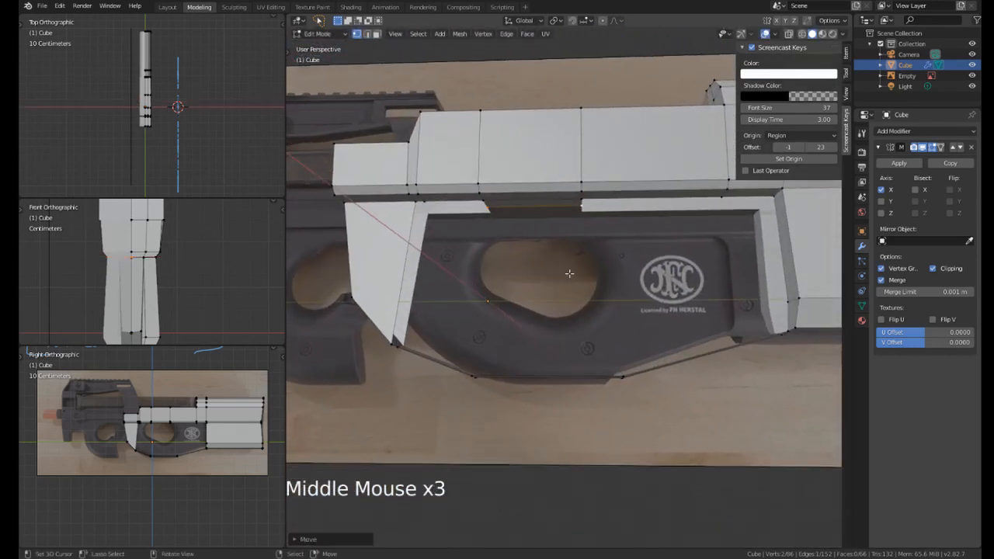
Extrude the new underside face's front edge forward and down to the thumbhole's upper front outline in the right side view.
key("KP_3")
scroll(523, 239, "up", 2)
middle_click_drag(482, 225, 494, 200, "shift")
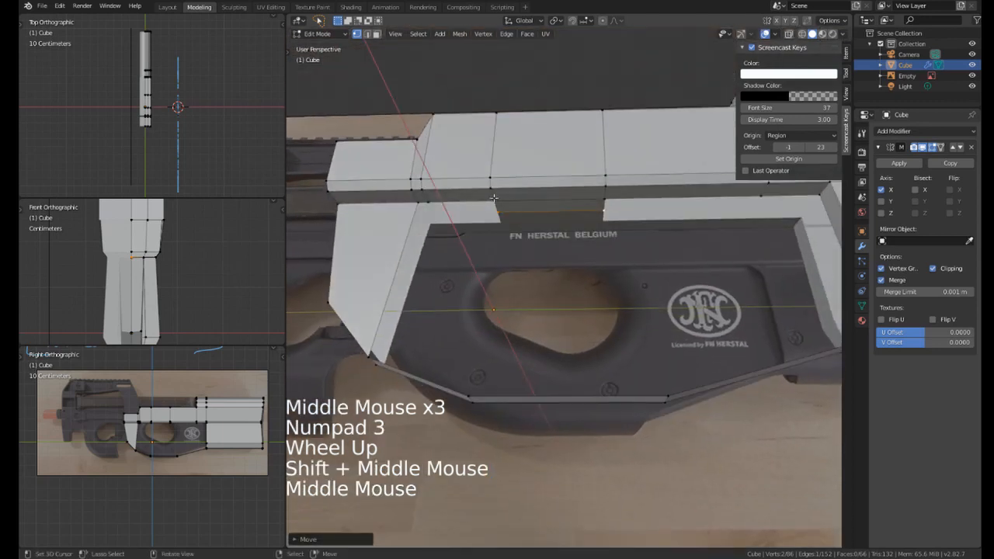
right_click(494, 201)
right_click(499, 212, "shift")
key("KP_3")
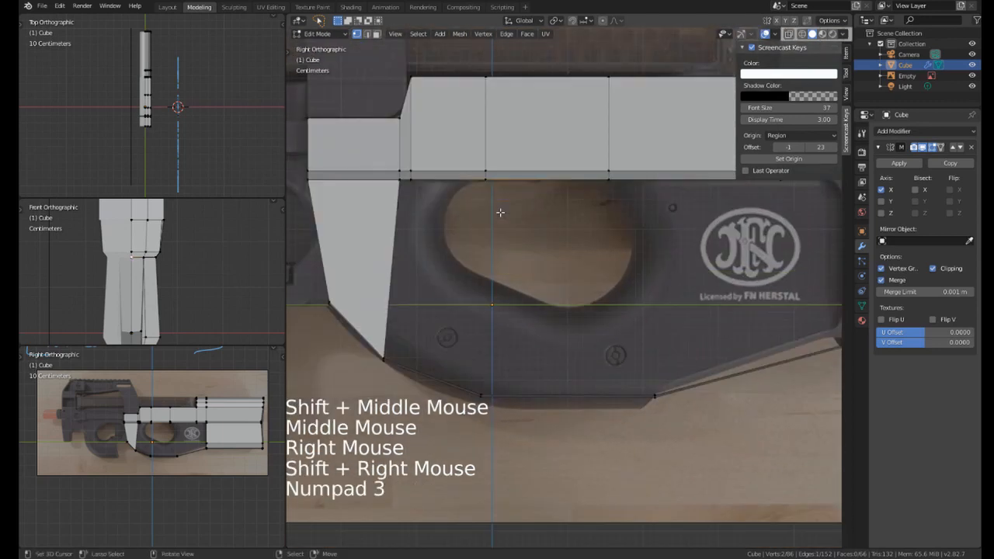
middle_click_drag(438, 217, 464, 199, "shift")
key("e")
left_click(454, 206)
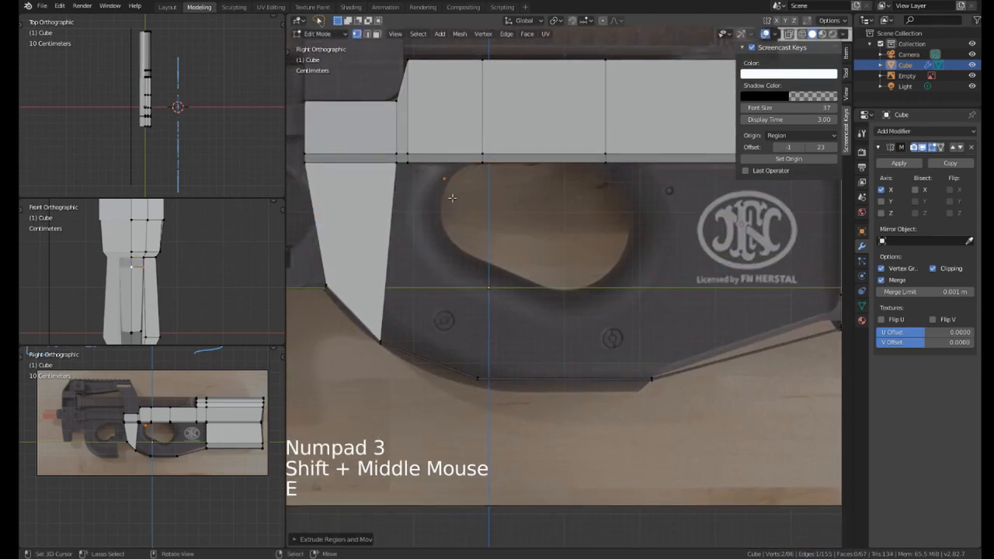
Extrude the underside strip's end edge segment by segment around the thumbhole's front, bottom and rear outline in the right side view.
key("e")
left_click(448, 258)
key("e")
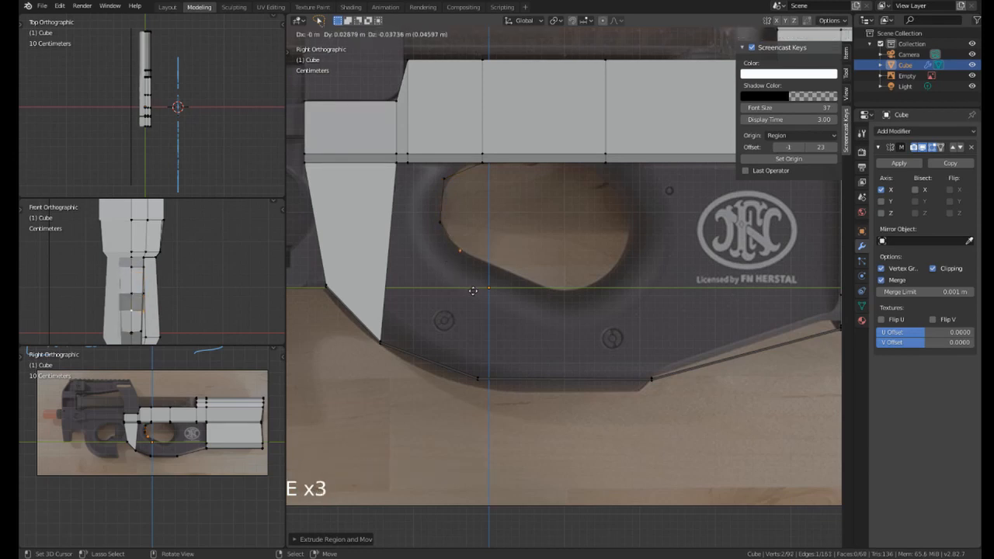
left_click(574, 334)
key("e")
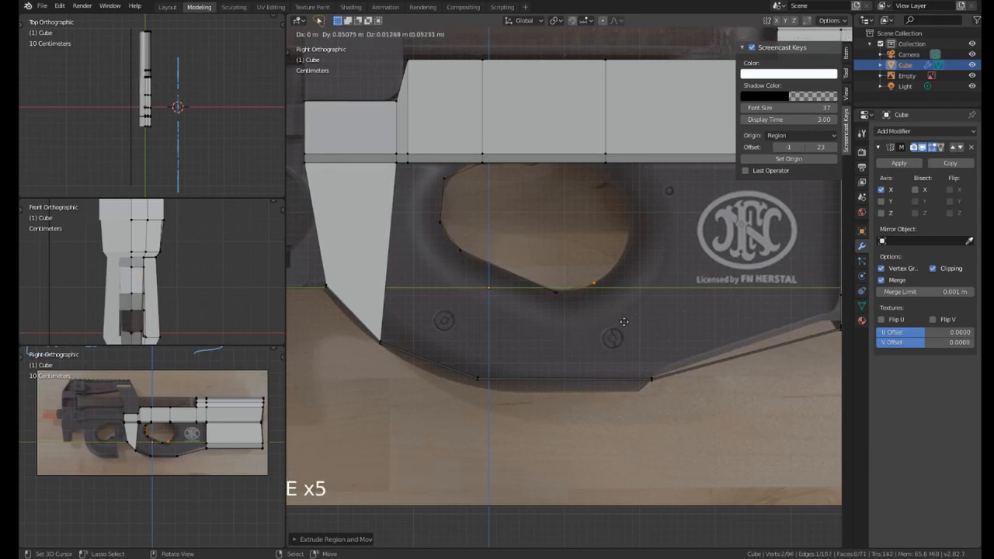
left_click(626, 324)
key("e")
left_click(665, 259)
key("e")
Close the thumbhole ring by filling a face between its last extruded edge and the body's underside edge.
middle_click_drag(643, 220, 482, 240)
right_click(599, 212, "shift")
right_click(609, 210, "shift")
key("f")
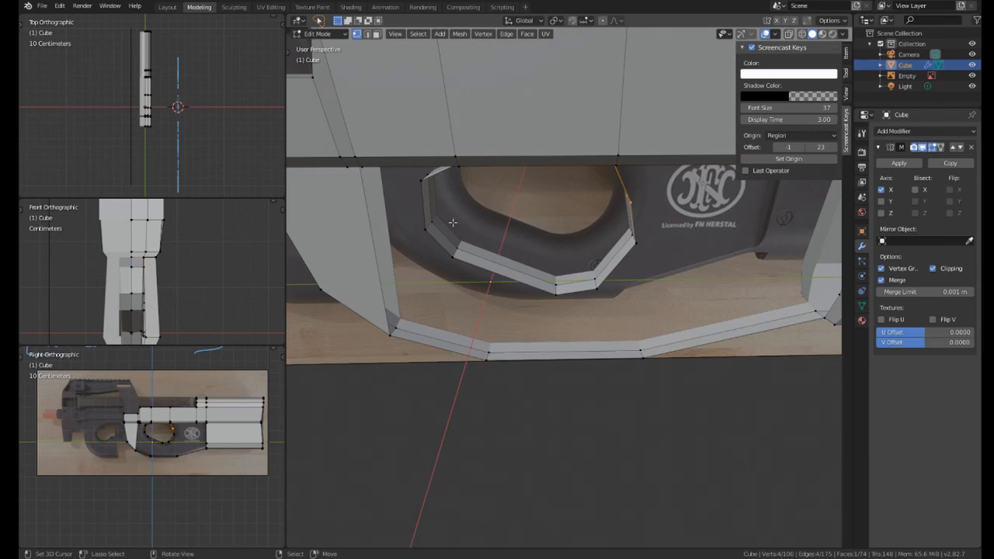
Examine the closed thumbhole ring and its upper front corner against the reference from the side and from below.
middle_click_drag(442, 266, 440, 250)
key("KP_3")
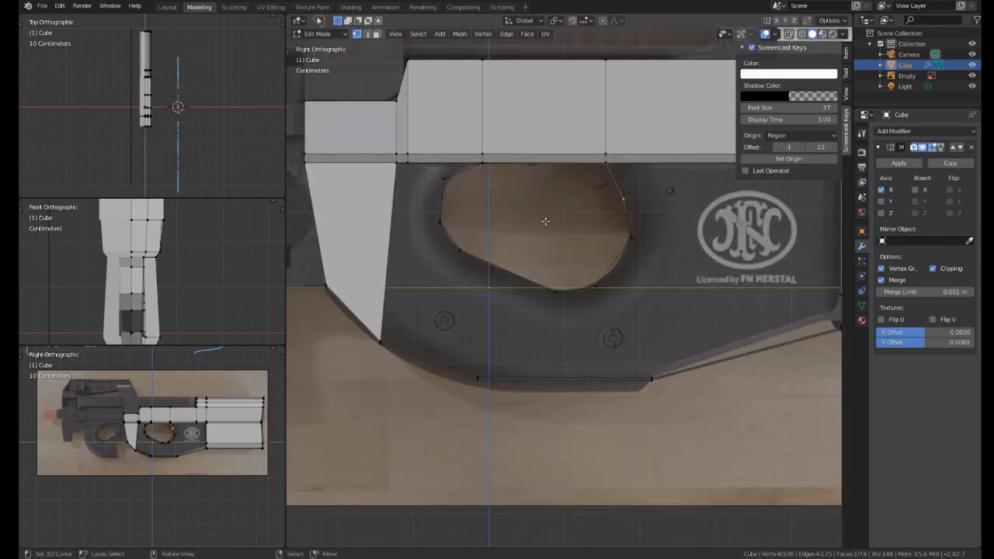
middle_click_drag(545, 221, 546, 217, "shift")
middle_click_drag(555, 295, 559, 232, "shift")
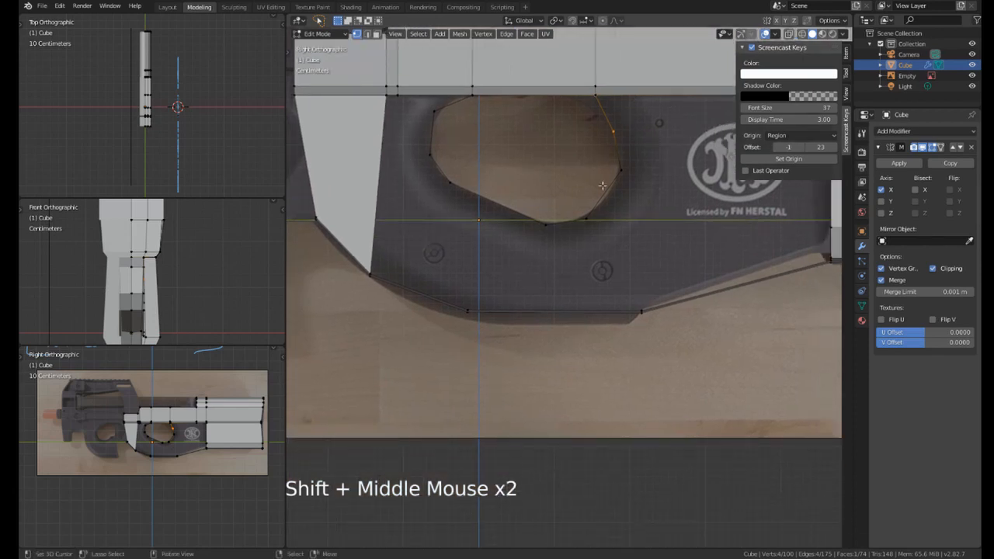
middle_click_drag(603, 184, 529, 163)
key("KP_3")
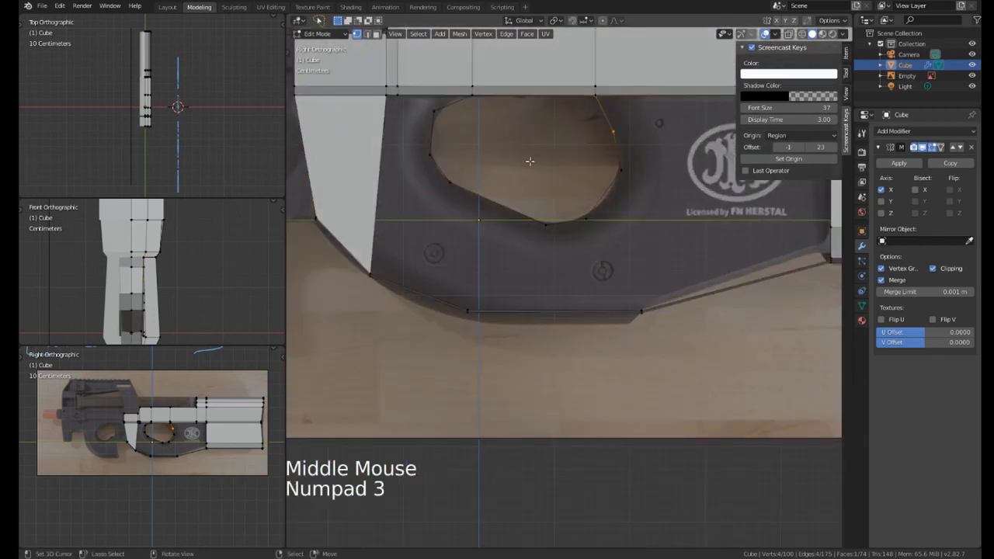
right_click(542, 220)
middle_click_drag(542, 221, 484, 168)
right_click(484, 168, "alt+shift")
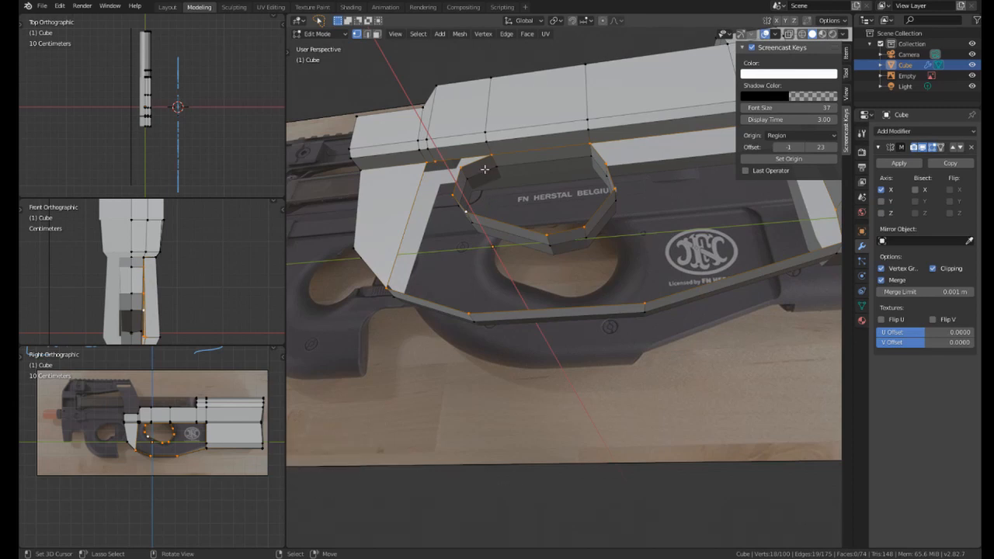
key("3")
right_click(485, 168)
middle_click_drag(482, 169, 477, 173)
key("1")
scroll(477, 173, "up", 1)
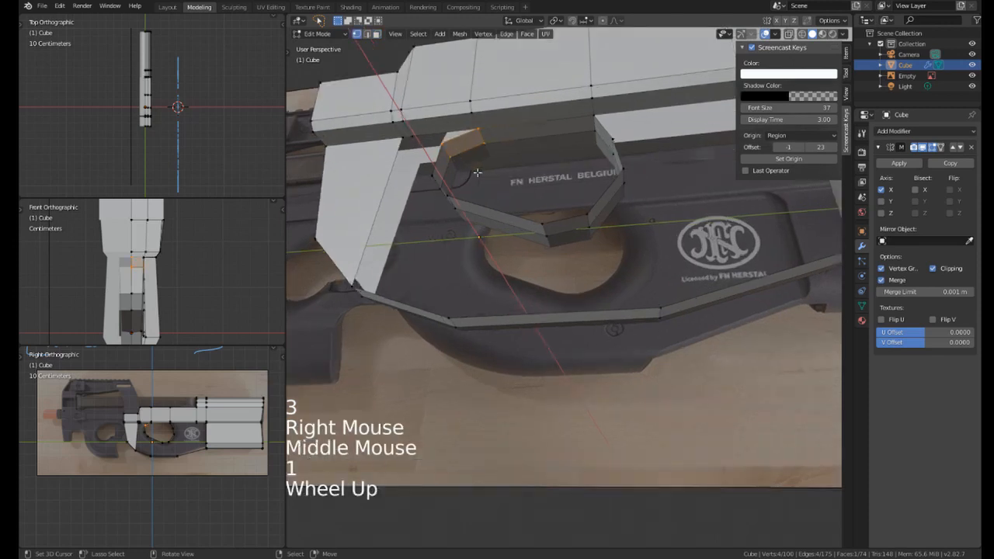
scroll(476, 173, "up", 1)
right_click(425, 120)
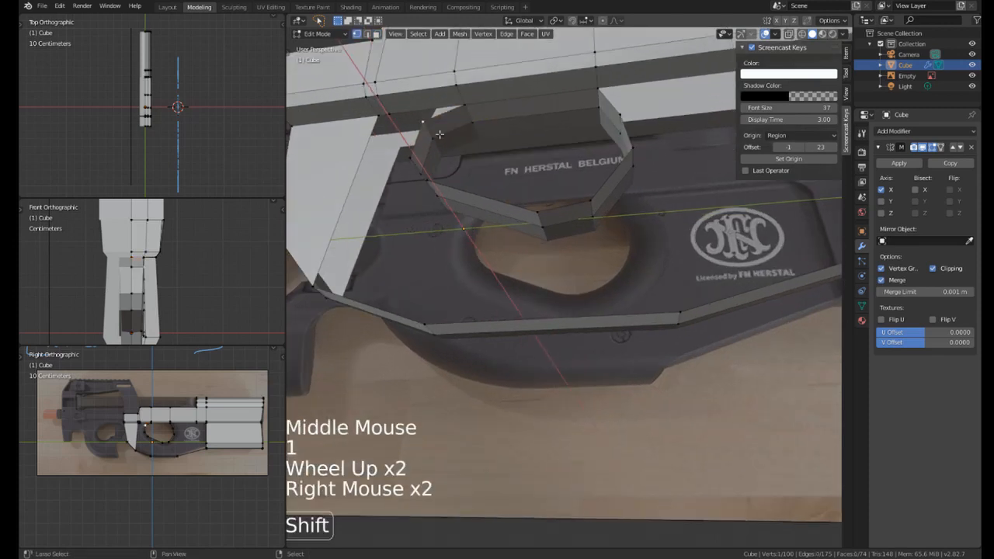
right_click(428, 128, "shift")
middle_click_drag(428, 129, 476, 138)
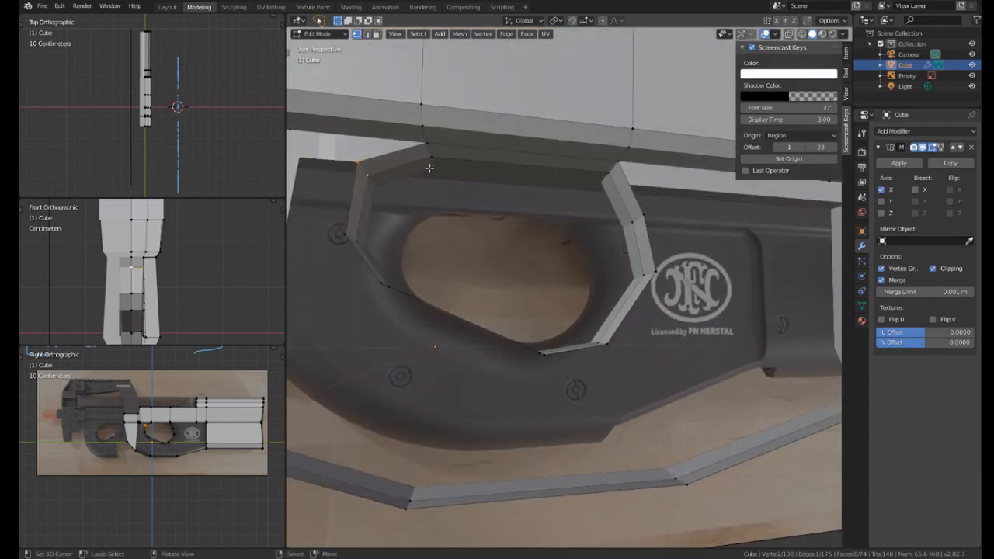
Select the face loop around the thumbhole ring and check its face count in the statistics.
right_click(430, 165)
right_click(427, 151, "alt+shift")
right_click(427, 151, "alt+shift")
right_click(427, 150, "alt+shift")
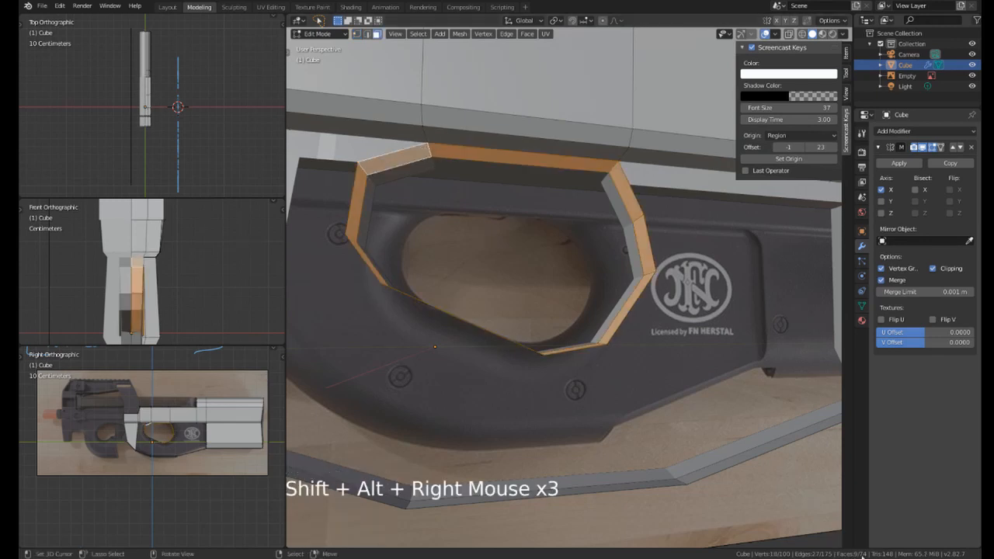
middle_click(812, 556)
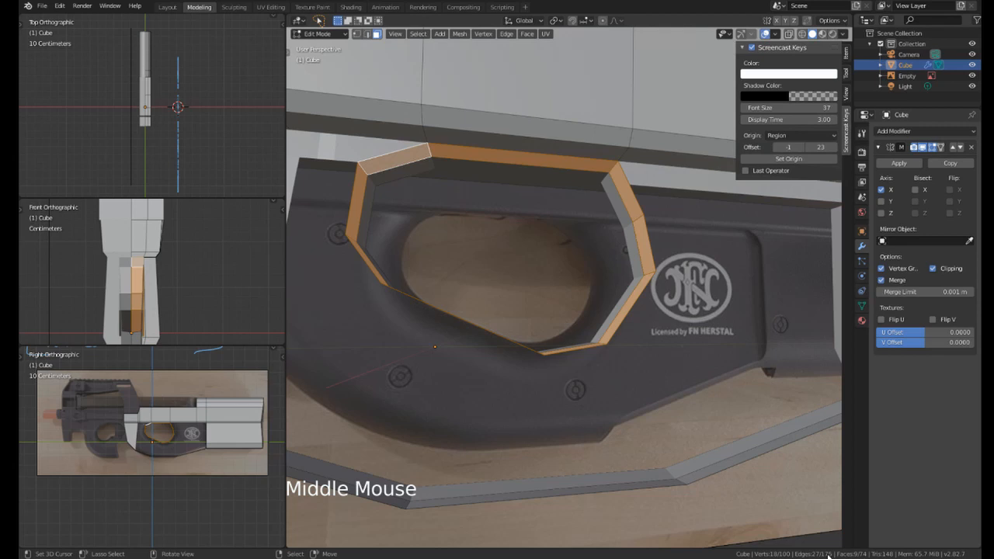
Inspect the selected thumbhole ring from several angles and compare it with the hole's outline in the reference image.
middle_click_drag(599, 282, 585, 291)
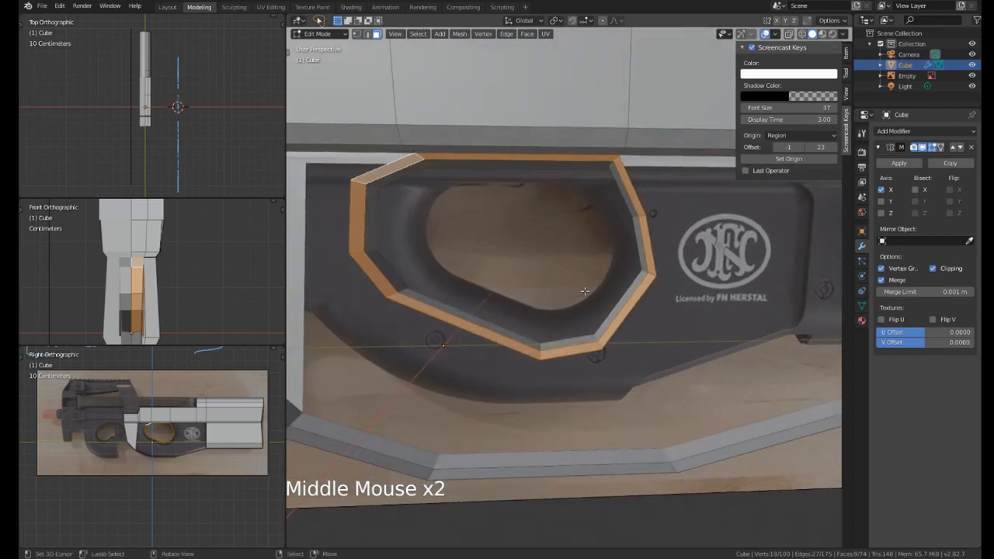
key("KP_3")
scroll(544, 284, "down", 2)
scroll(483, 228, "up", 3)
middle_click_drag(484, 228, 437, 194)
scroll(465, 189, "down", 2)
middle_click_drag(482, 303, 525, 311)
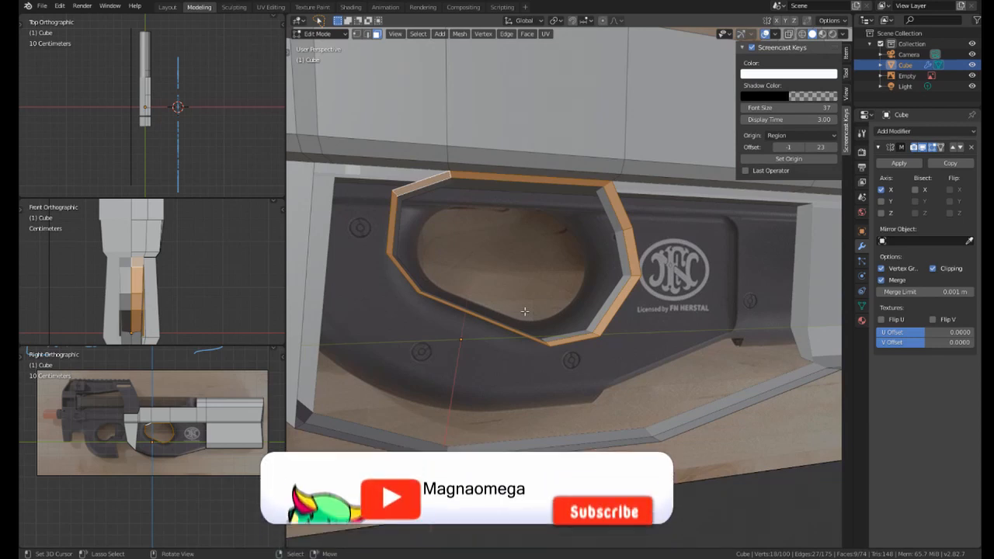
middle_click_drag(524, 311, 419, 200)
scroll(419, 335, "up", 2)
middle_click_drag(419, 336, 438, 331)
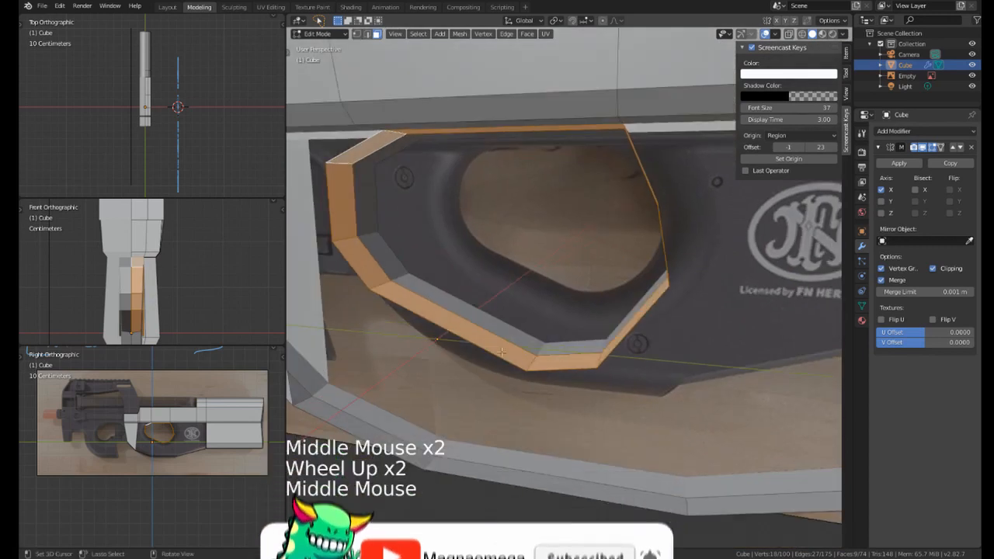
middle_click_drag(640, 342, 681, 318)
key("KP_3")
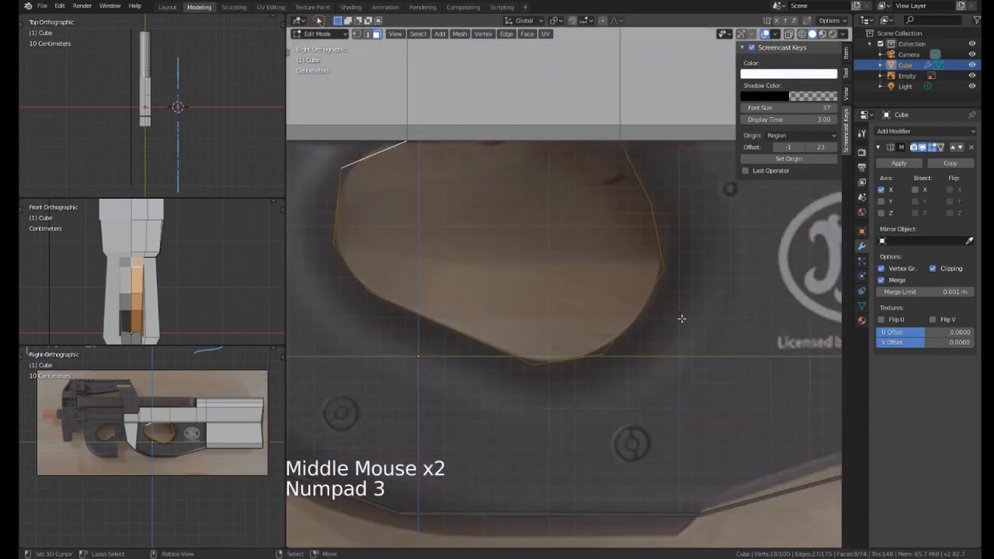
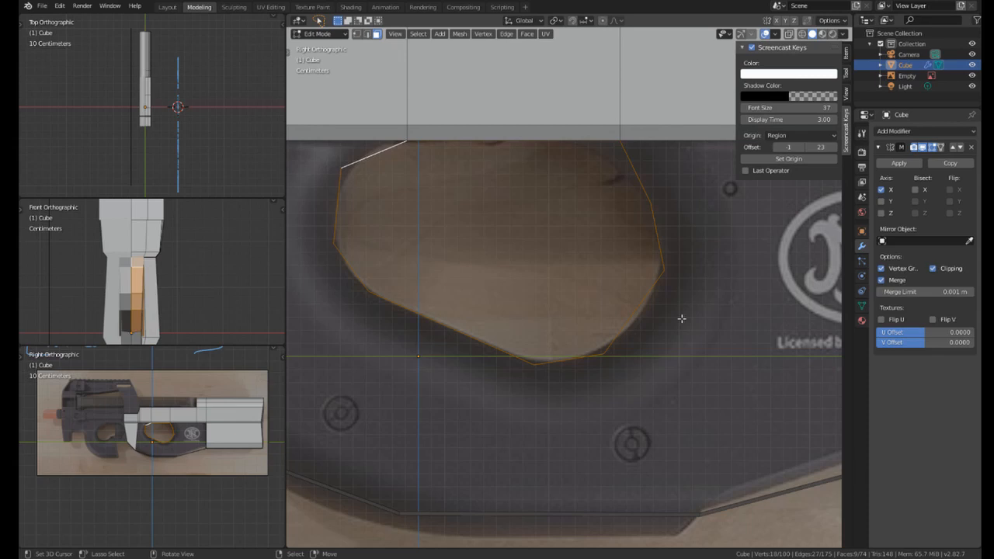
middle_click_drag(684, 319, 621, 249)
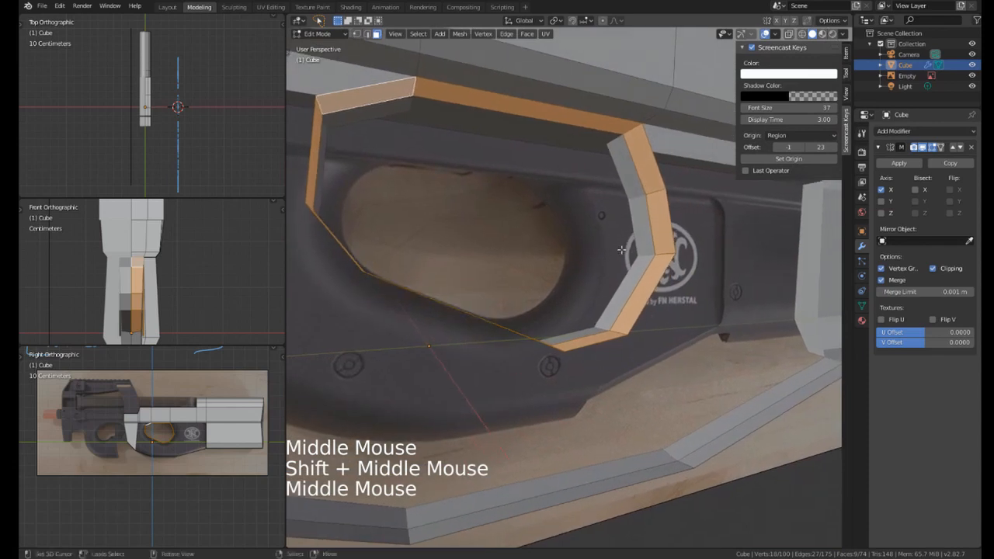
Delete the edge loop crossing the upper rear side of the thumbhole ring.
key("2")
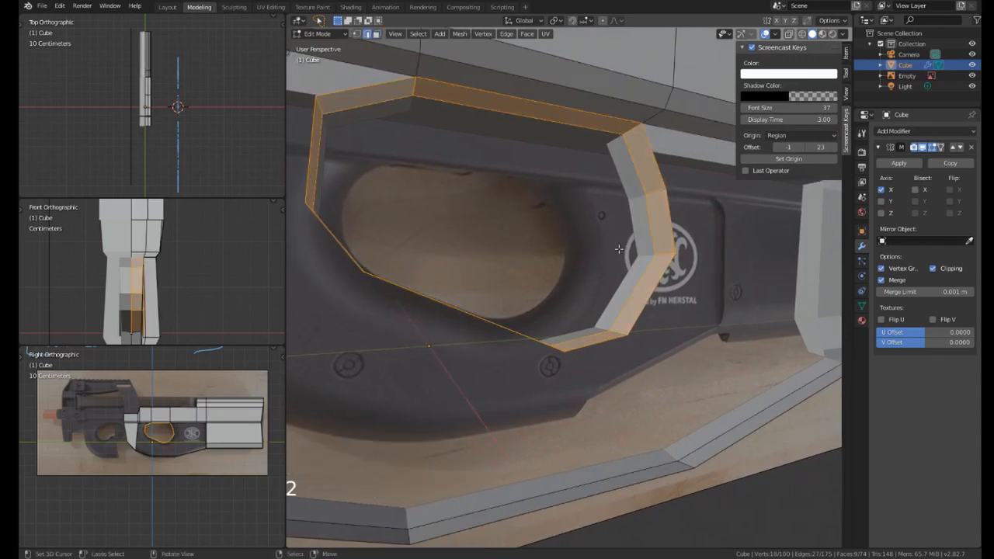
right_click(653, 191)
middle_click_drag(650, 206, 657, 187)
key("x")
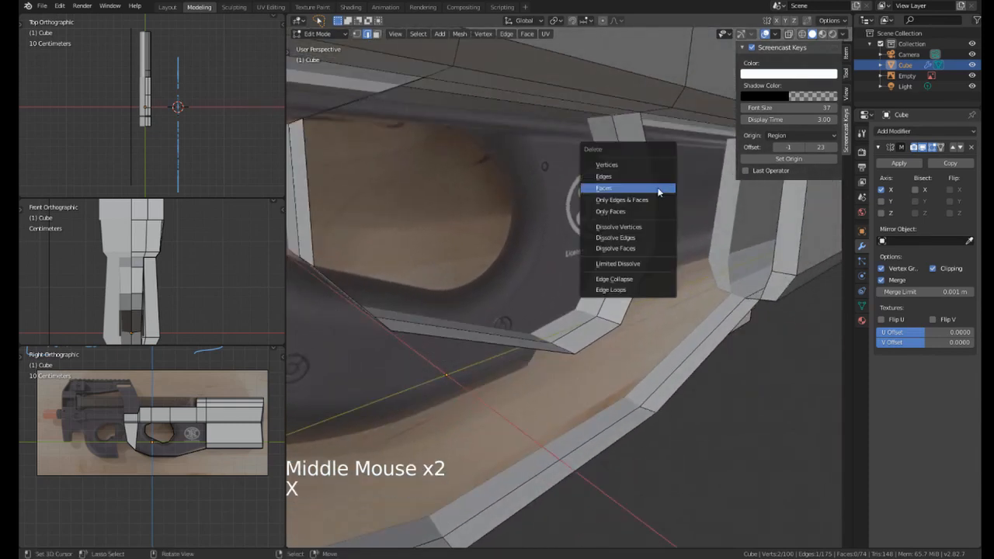
left_click(609, 290)
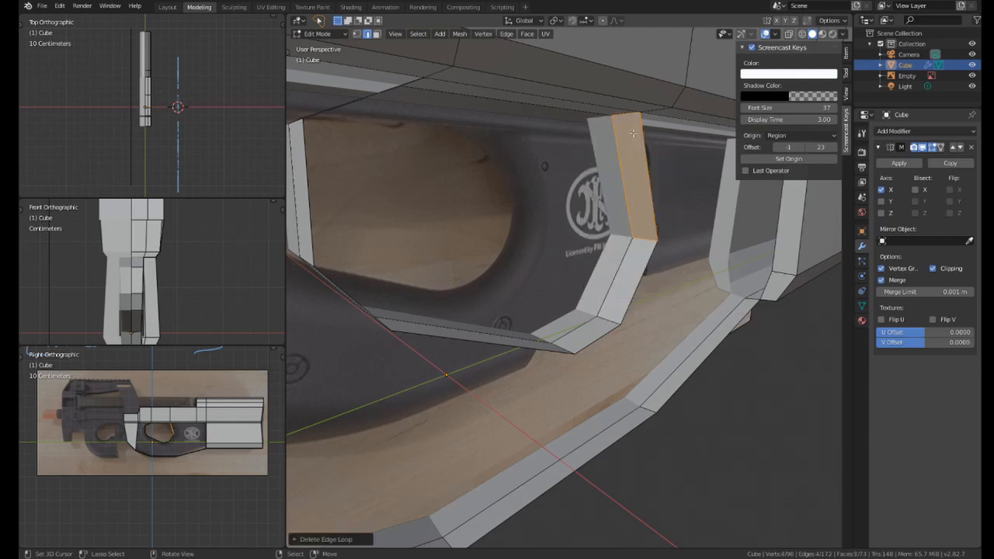
Slide the remaining rear edge of the thumbhole ring slightly upward along the ring.
middle_click_drag(630, 163, 593, 167)
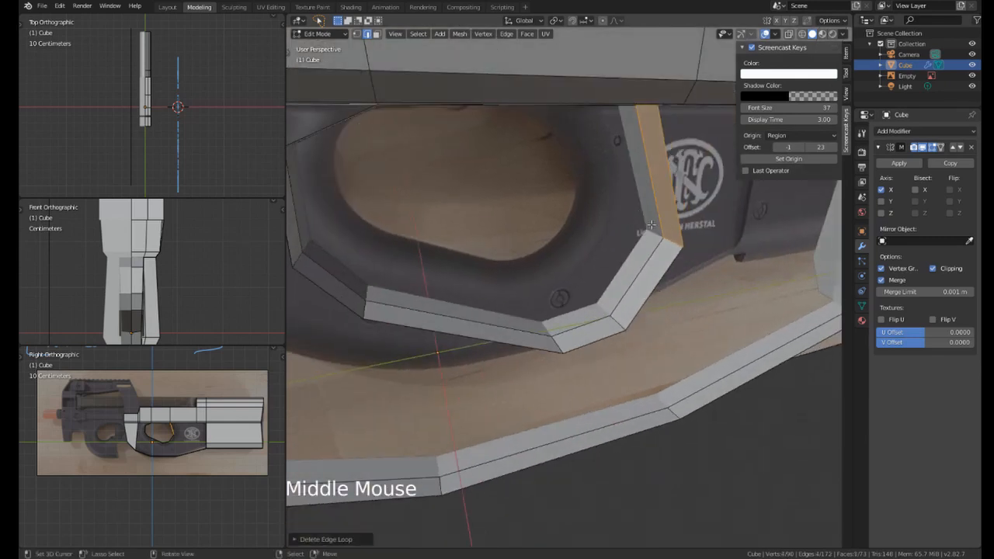
right_click(675, 239)
key("g")
key("g")
left_click(675, 211)
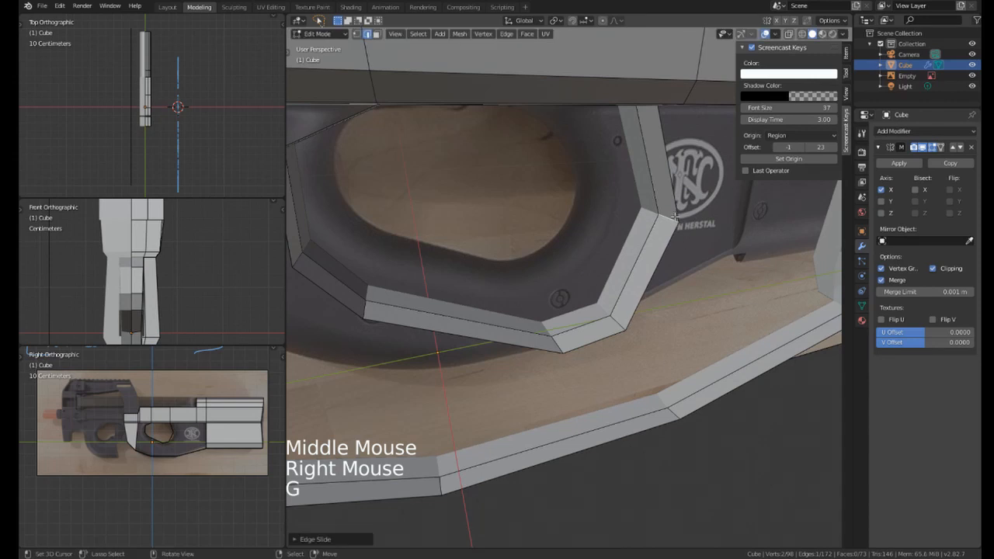
Move the thumbhole ring's rear corner vertices backward to the reference outline in the see-through right side view.
key("KP_3")
key("h")
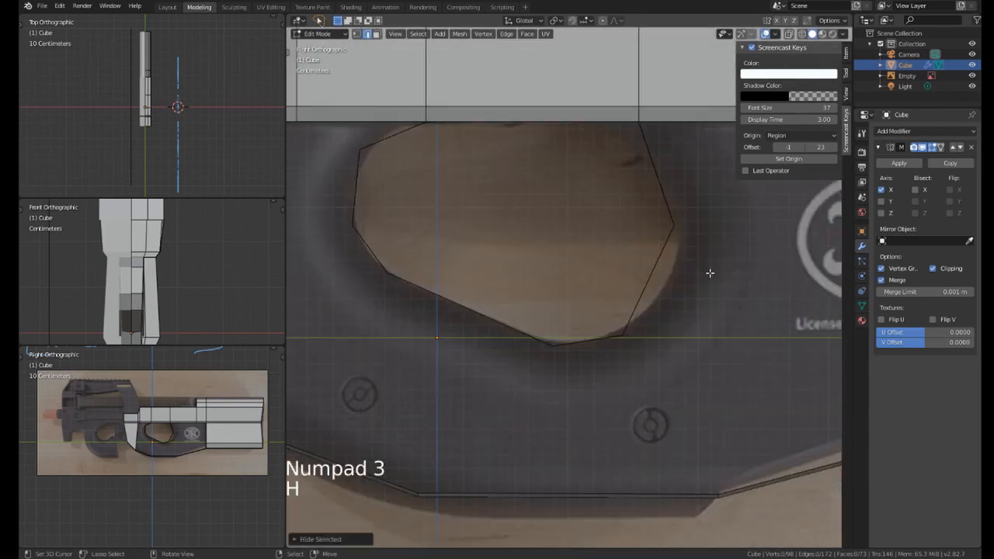
key("g")
right_click(664, 228)
key("1")
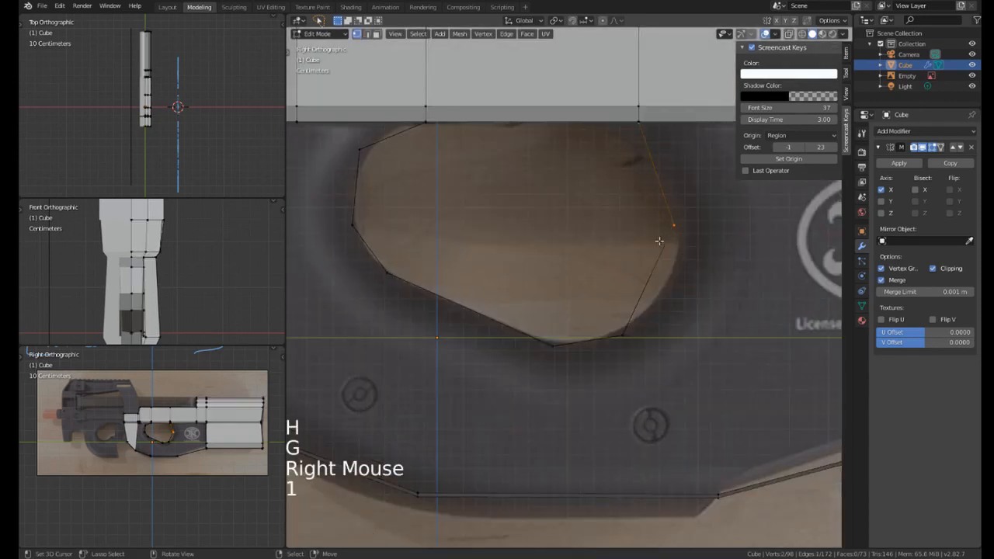
right_click(666, 232)
key("z")
left_click_drag(639, 237, 745, 273, "shift")
middle_click_drag(692, 224, 688, 219, "shift")
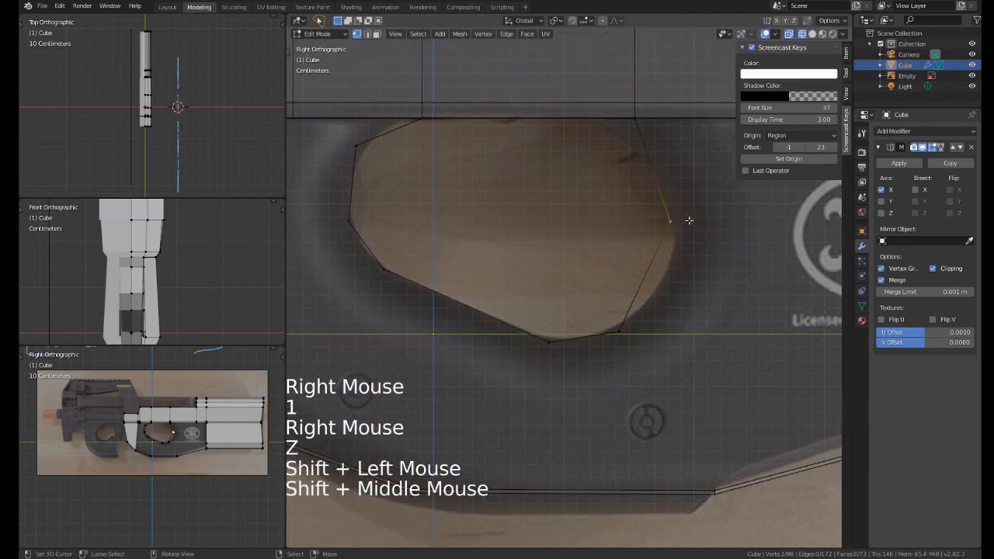
key("g")
left_click(707, 222)
Move the thumbhole ring's lower rear and bottom corner vertices slightly backward to fit the reference hole.
right_click(680, 311)
key("g")
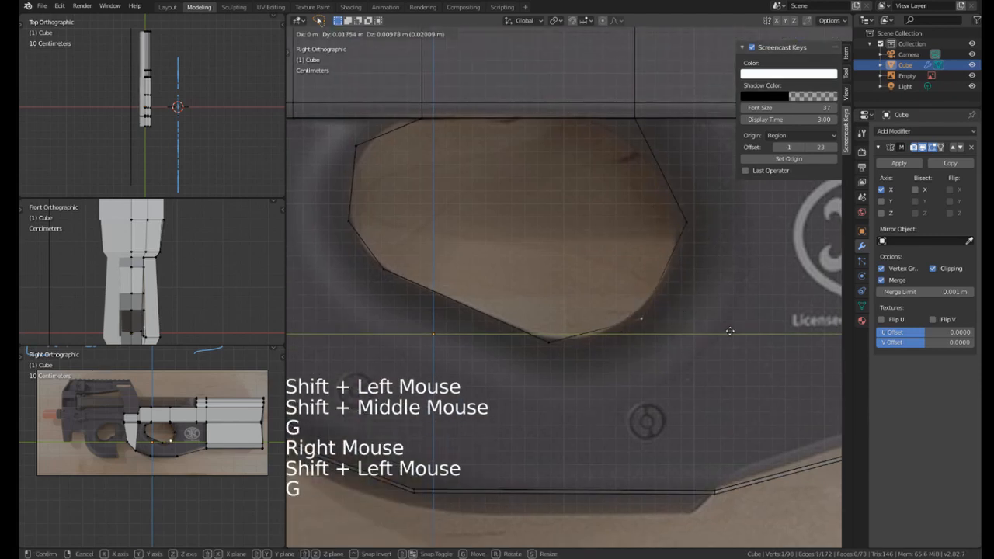
left_click(725, 329)
middle_click_drag(590, 343, 621, 298, "shift")
right_click(582, 296)
left_click_drag(557, 263, 616, 323, "shift")
key("g")
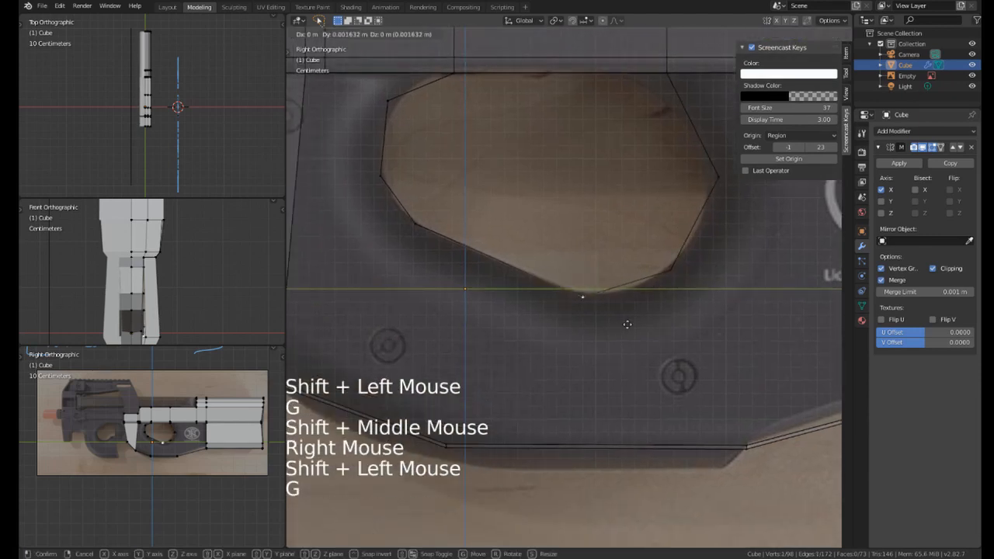
left_click(627, 324)
Adjust the thumbhole ring's lower front, front and upper front corner vertices to follow the reference outline.
key("g")
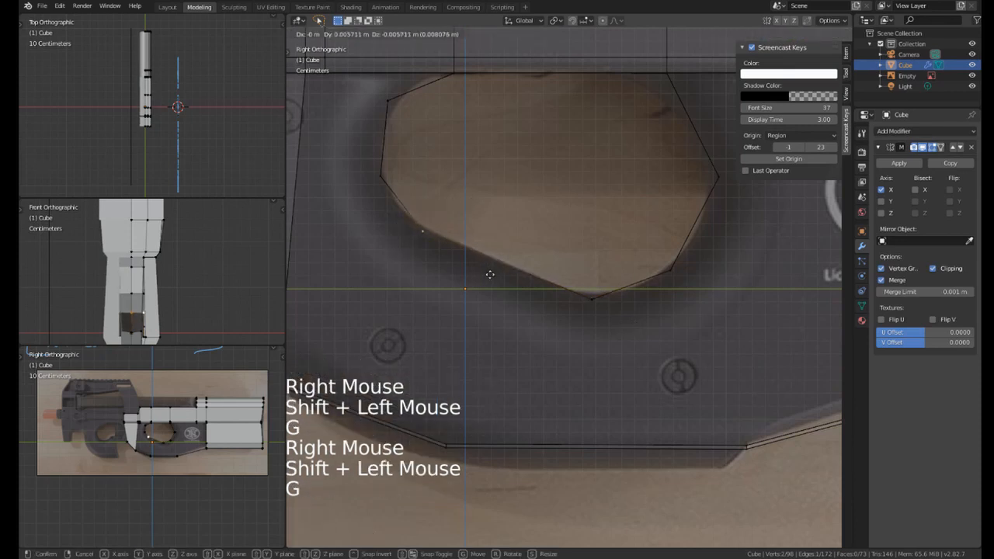
right_click(381, 153)
left_click_drag(355, 195, 359, 192, "shift")
key("g")
right_click(405, 119)
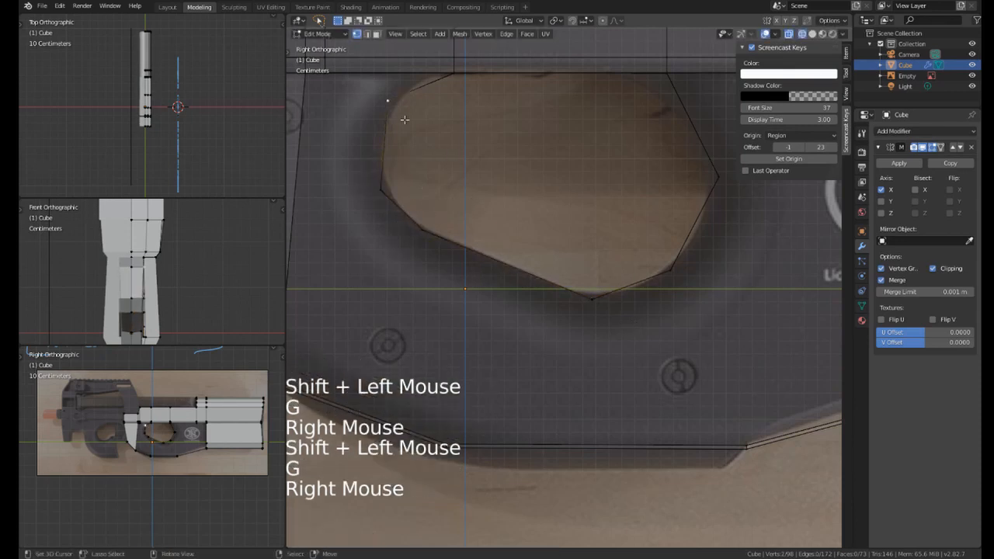
left_click_drag(370, 98, 371, 99, "shift")
key("g")
scroll(391, 159, "down", 4)
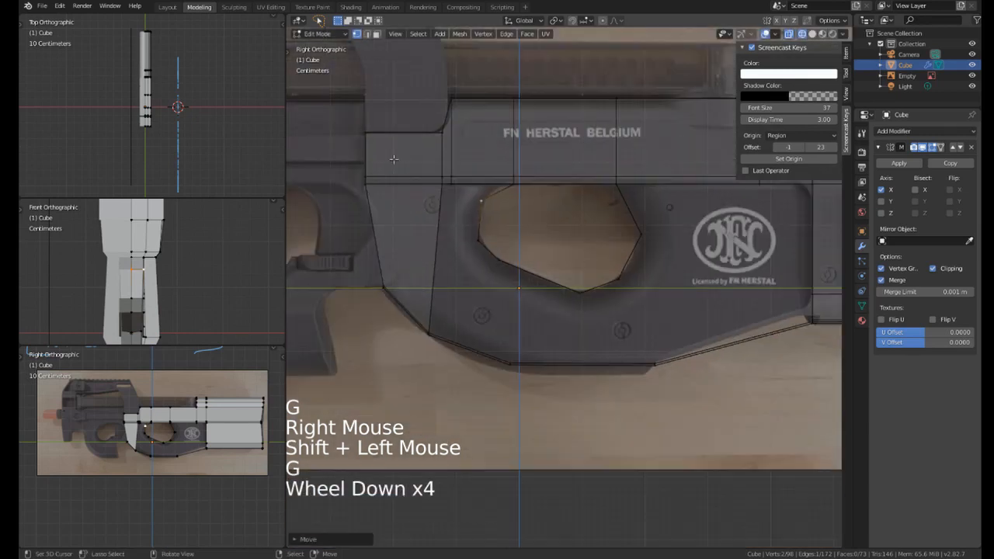
Return to solid shading and hide the three body side faces above and behind the thumbhole to inspect the ring.
mouse_move(435, 217)
middle_mouse_down()
mouse_move(525, 193)
mouse_move(505, 226)
mouse_move(585, 268)
mouse_move(571, 263)
middle_mouse_up()
key("z")
scroll(567, 262, "up", 1)
middle_click_drag(571, 263, 583, 171)
scroll(566, 261, "up", 1)
key("KP_3")
scroll(587, 155, "down", 2)
right_click(557, 189)
right_click(578, 167, "shift")
right_click(648, 163, "shift")
middle_click_drag(648, 163, 559, 225, "shift")
middle_click_drag(559, 226, 514, 205)
key("h")
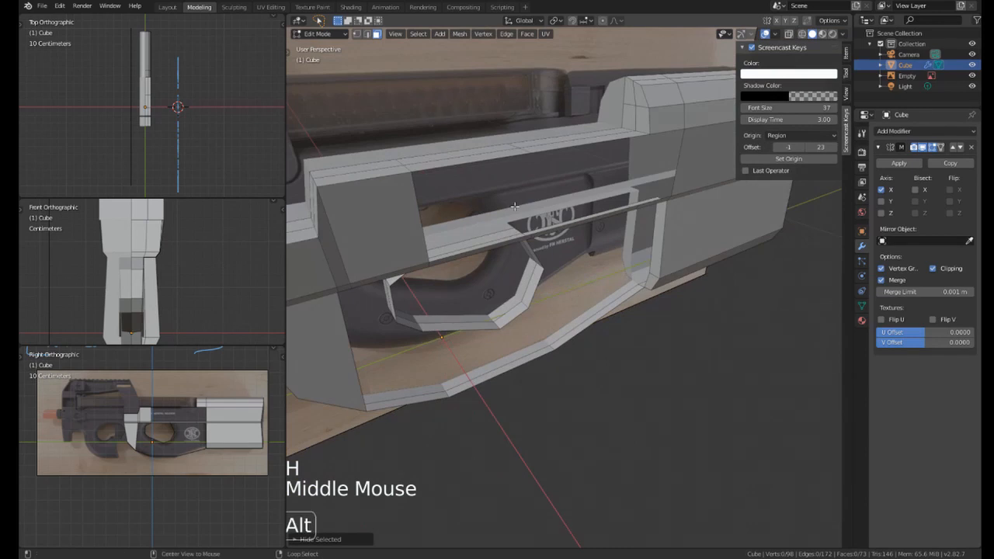
Inspect the opened body from the side and reveal the hidden side faces again.
middle_click_drag(647, 140, 555, 172)
middle_click_drag(555, 172, 595, 200)
key("KP_3")
scroll(566, 182, "up", 2)
key("KP_3")
scroll(498, 198, "up", 2)
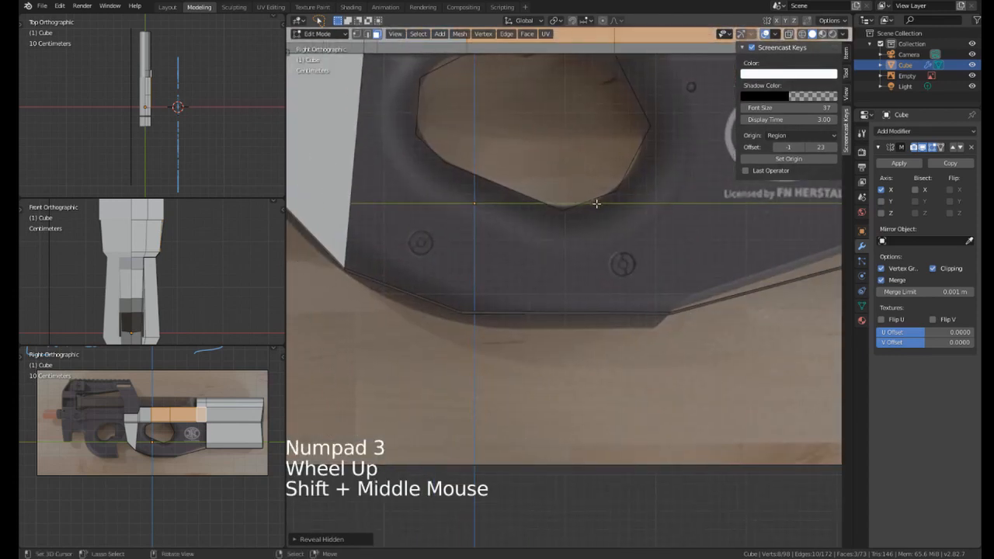
Examine the open side area between the thumbhole ring and the grip's lower strip from the side and in perspective.
key("2")
right_click(575, 313)
middle_click_drag(574, 314, 580, 231)
middle_click_drag(576, 168, 500, 151)
middle_click_drag(566, 165, 622, 204)
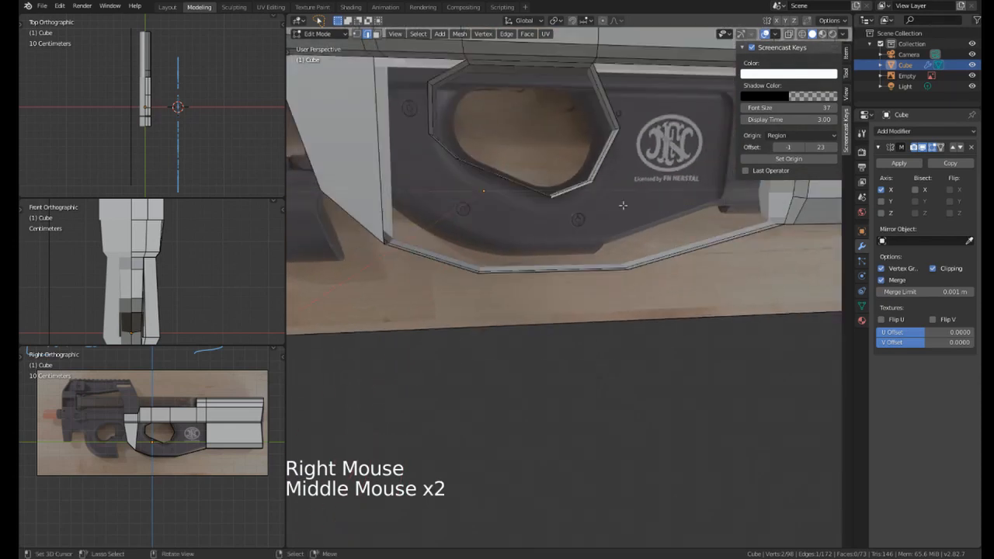
key("KP_3")
scroll(559, 194, "up", 1)
middle_click_drag(559, 194, 477, 177, "shift")
scroll(464, 173, "up", 2)
middle_click_drag(477, 177, 483, 179, "shift")
scroll(491, 175, "up", 1)
Extrude a vertex down from the body's lower edge ahead of the thumbhole and fill a face between it and the ring's upper front corner.
middle_click_drag(482, 179, 501, 208)
key("1")
right_click(494, 156)
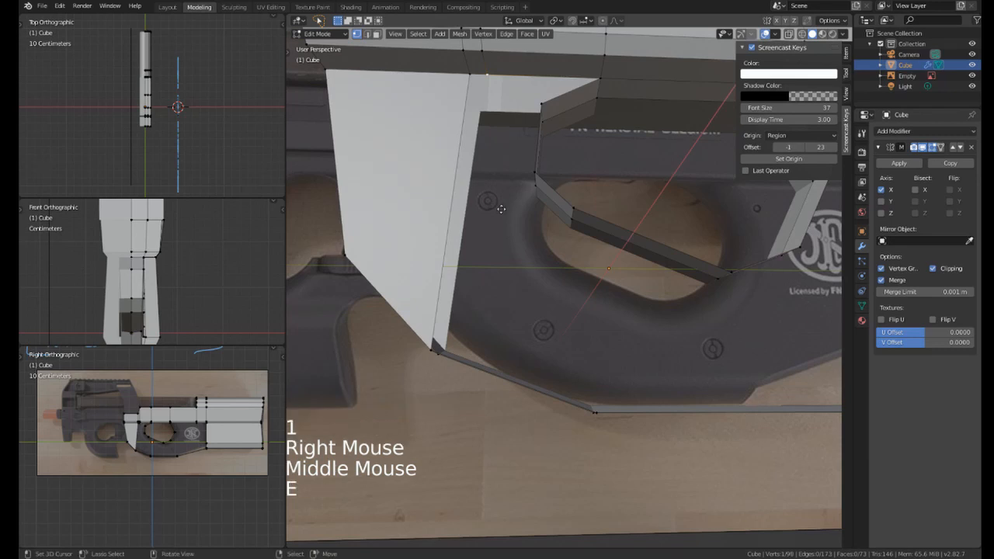
left_click(487, 239)
middle_click_drag(487, 239, 513, 225)
middle_click_drag(512, 225, 543, 209)
right_click(484, 218, "shift")
right_click(484, 218, "shift")
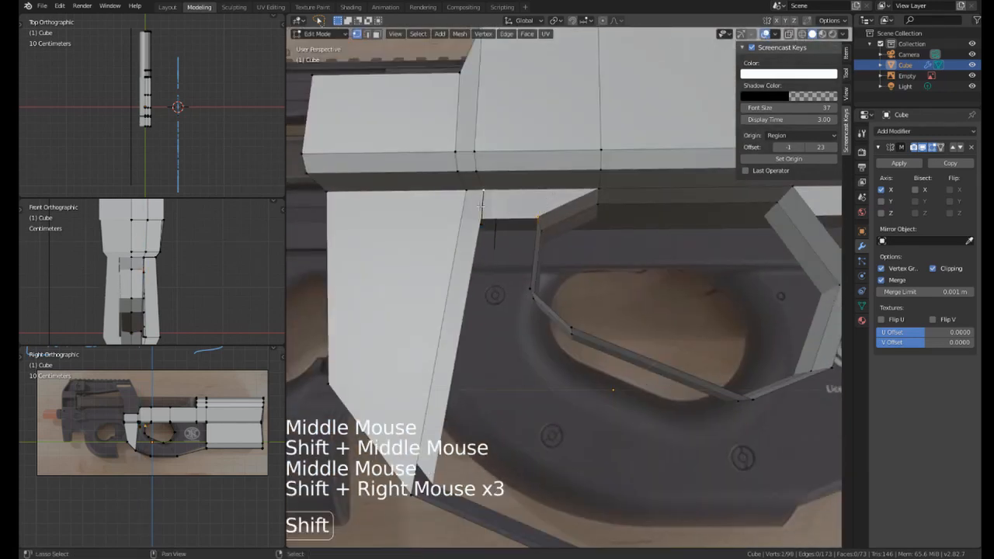
key("f")
Slide the new face's lower front vertex up to level its lower edge with the ring's upper front corner.
middle_click_drag(600, 184, 473, 185)
right_click(474, 185)
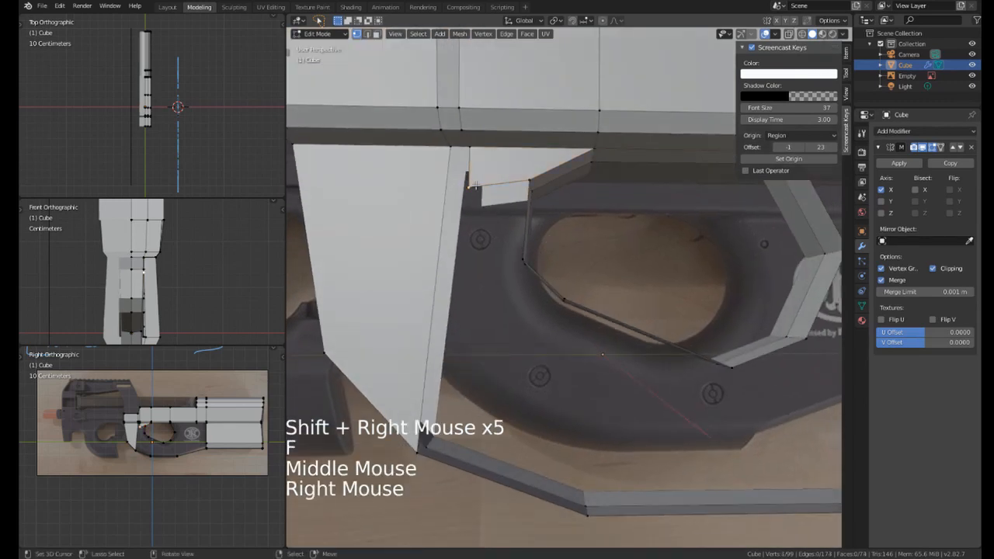
key("g")
key("g")
left_click(473, 175)
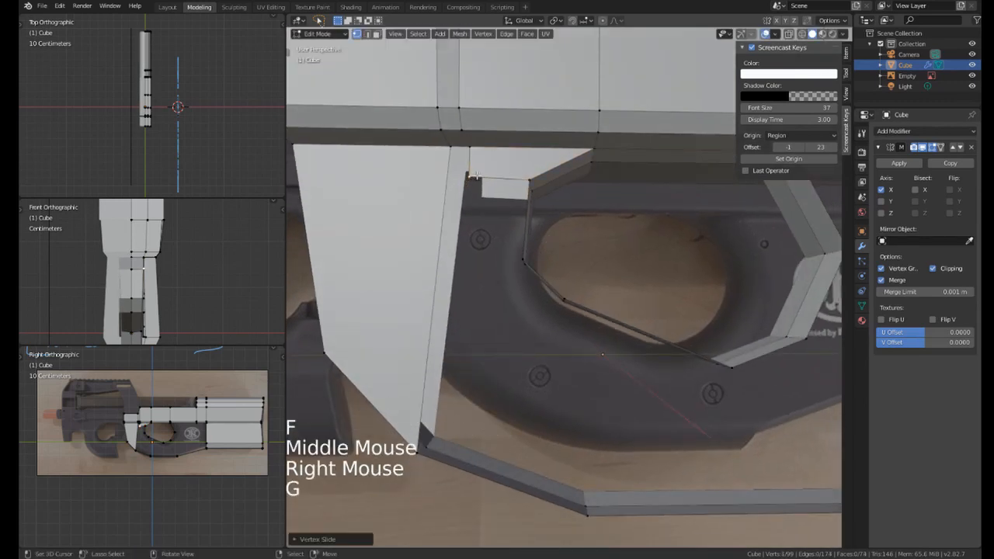
In the right side view, extrude the thumbhole ring's lower front edge outward into a side face.
key("KP_3")
right_click(506, 248)
scroll(506, 245, "down", 1)
scroll(505, 236, "down", 2, "shift")
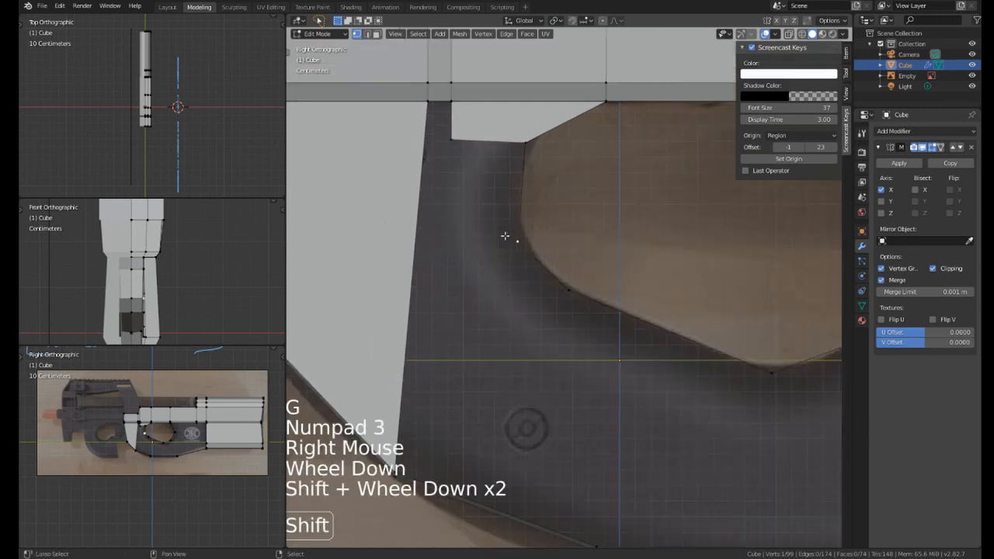
middle_click_drag(505, 235, 450, 150, "shift")
scroll(517, 233, "down", 3)
middle_click_drag(517, 233, 448, 199, "shift")
right_click(448, 199, "shift")
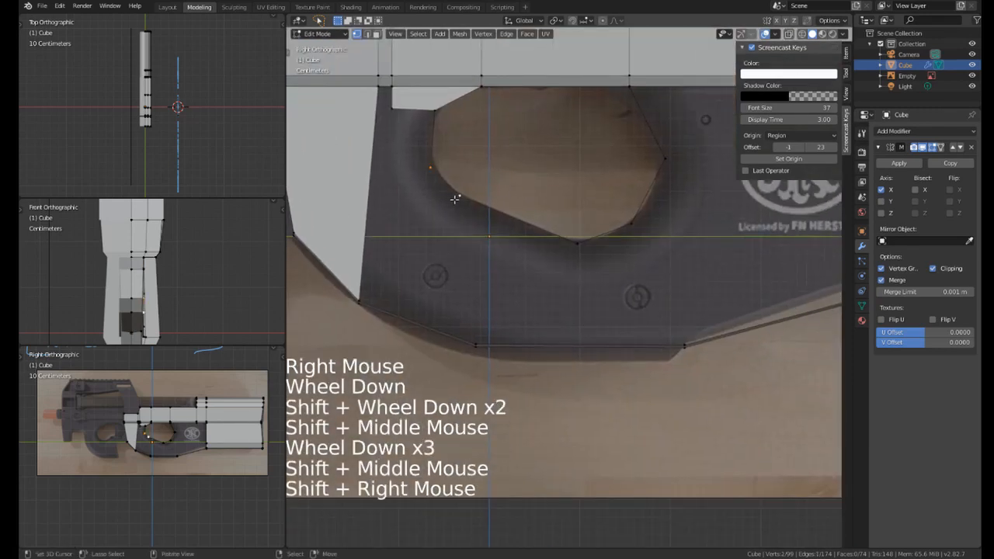
key("e")
Reposition the two outer vertices of the lower front side face to follow the grip contour around the thumbhole.
right_click(435, 194)
key("g")
left_click(400, 175)
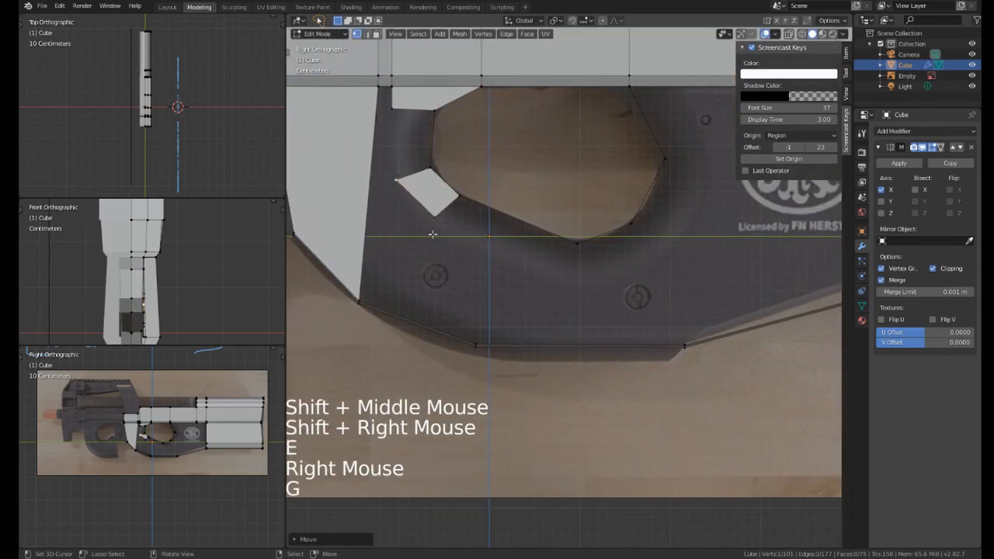
right_click(434, 218)
key("g")
left_click(435, 221)
In the right side view, extrude the thumbhole ring's lower rear edge downward and outward into a side face.
middle_click_drag(566, 241, 497, 198, "shift")
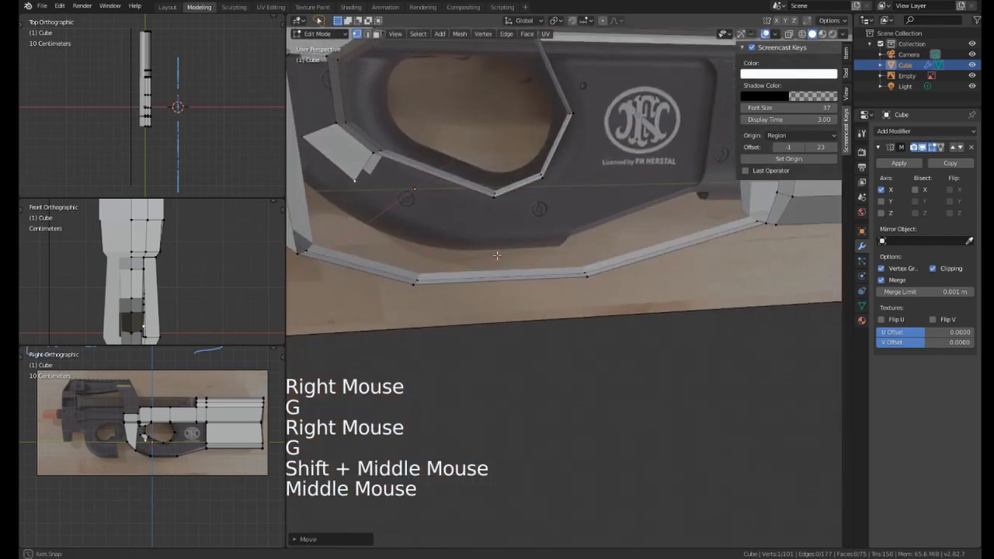
right_click(494, 195)
right_click(543, 180, "shift")
key("KP_3")
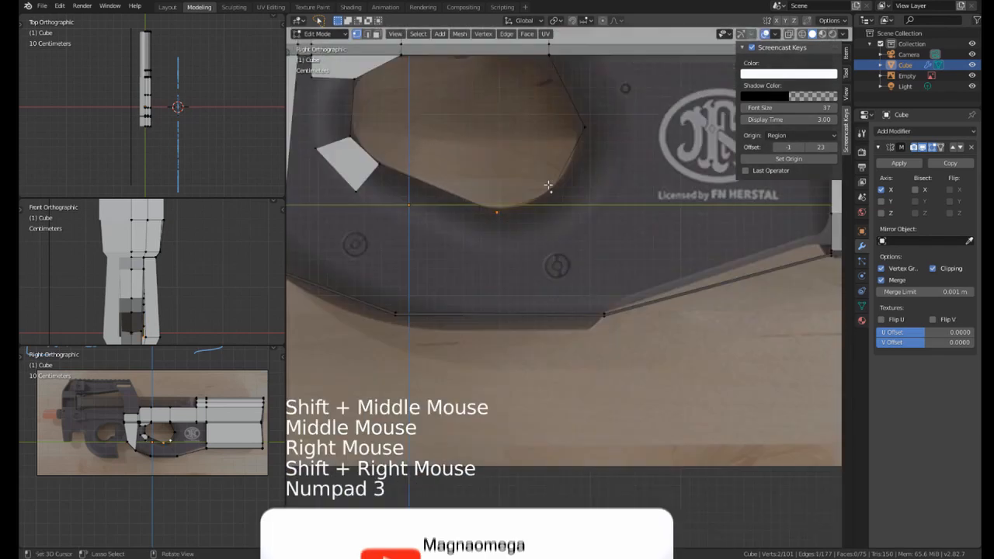
scroll(550, 184, "down", 2)
key("g")
right_click(557, 208)
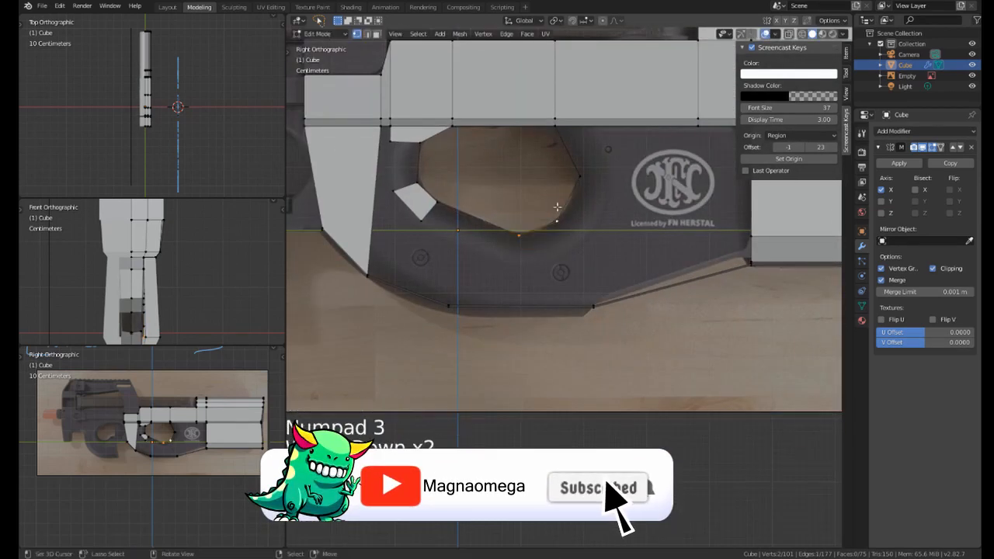
key("ctrl+z")
key("ctrl+z")
right_click(556, 222, "shift")
key("e")
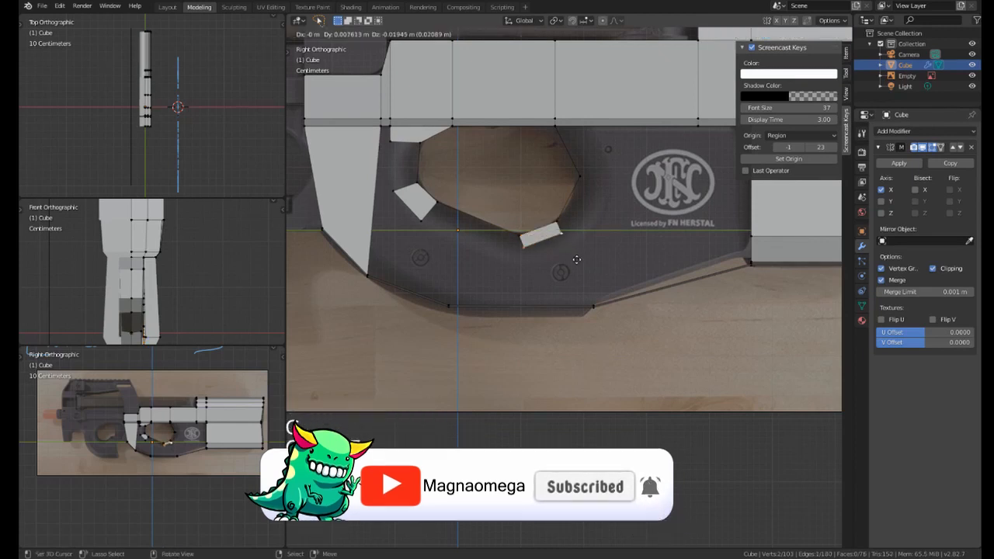
left_click(575, 264)
Scale up the outer edge of the lower rear side face and nudge it into place around the thumbhole.
key("s")
left_click(611, 260)
key("g")
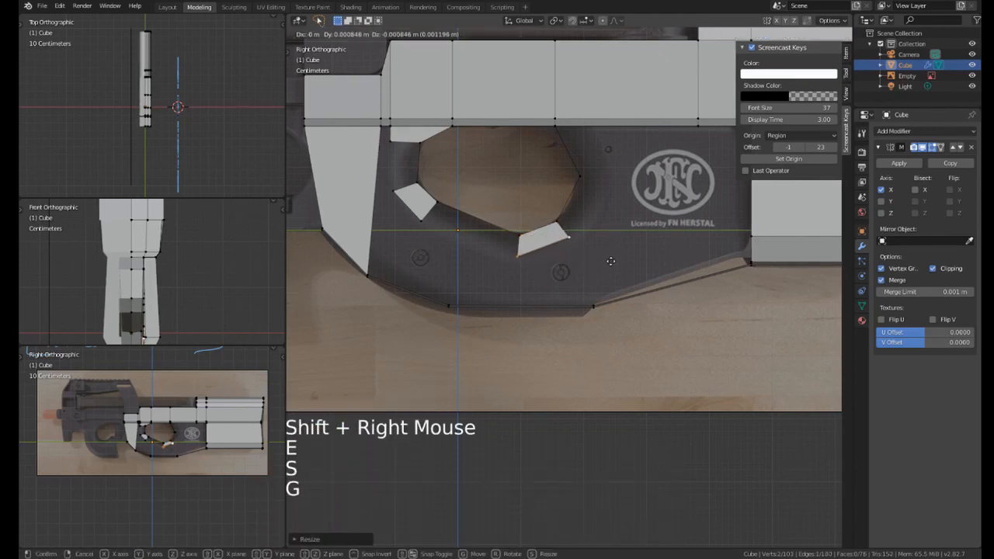
left_click(612, 264)
Extrude the ring's rear vertex straight back and add a vertical loop cut through the body above it.
key("e")
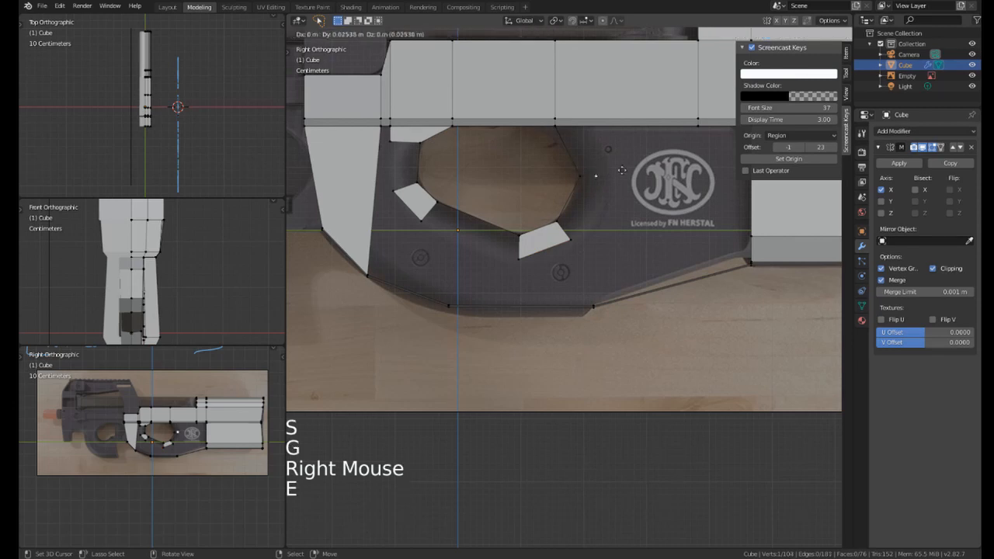
left_click(587, 172)
mouse_move(586, 171)
middle_mouse_down()
mouse_move(617, 130)
mouse_move(601, 210)
mouse_move(594, 155)
middle_mouse_up()
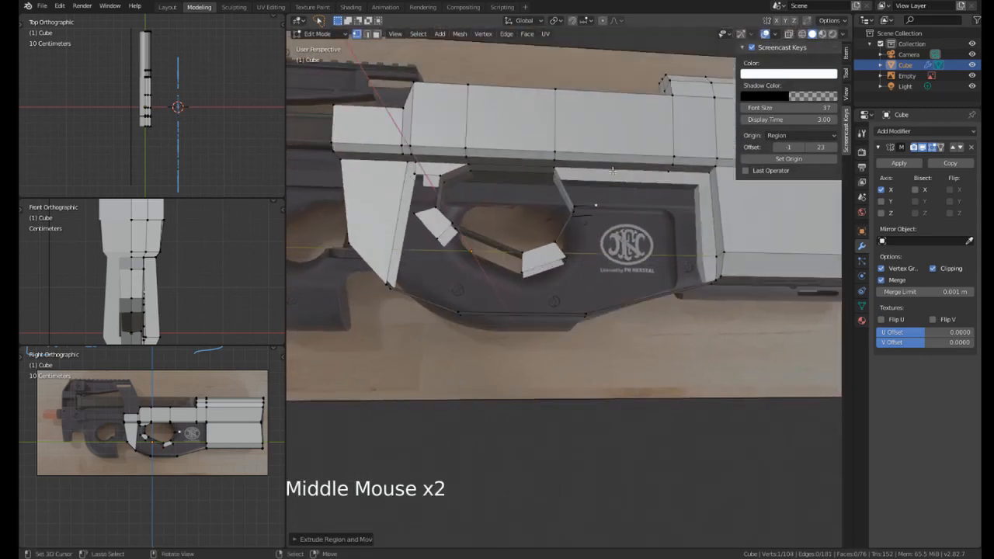
scroll(590, 132, "up", 2)
key("ctrl+r")
left_click(587, 110)
middle_click_drag(564, 116, 569, 161)
Fill a face between the ring's upper rear edge, the extruded rear vertex and the body's new loop-cut vertex.
right_click(613, 203)
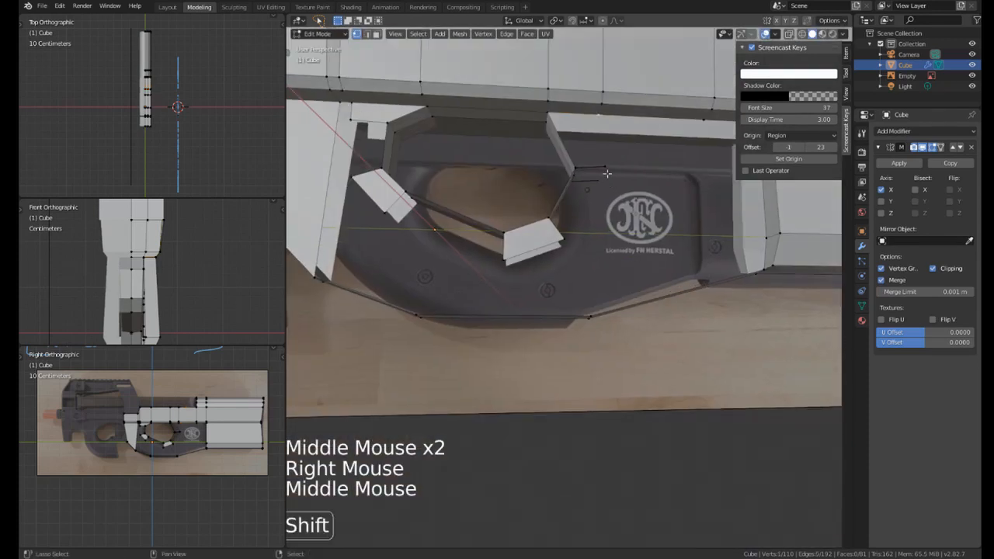
right_click(569, 160, "shift")
right_click(569, 161, "shift")
key("f")
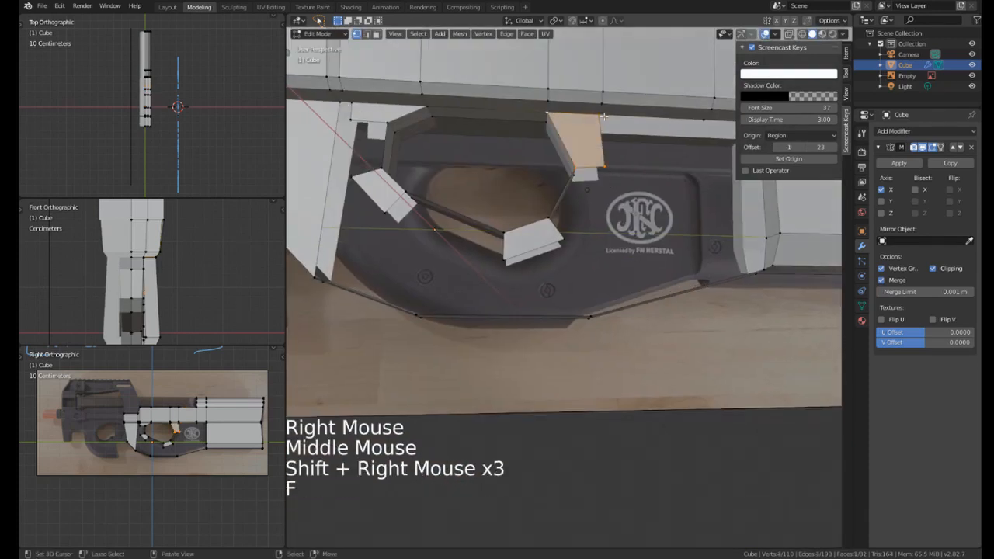
Fill the gap between the upper rear and lower rear side faces of the thumbhole ring.
right_click(601, 158)
middle_click_drag(594, 167, 610, 219)
right_click(574, 161, "shift")
key("f")
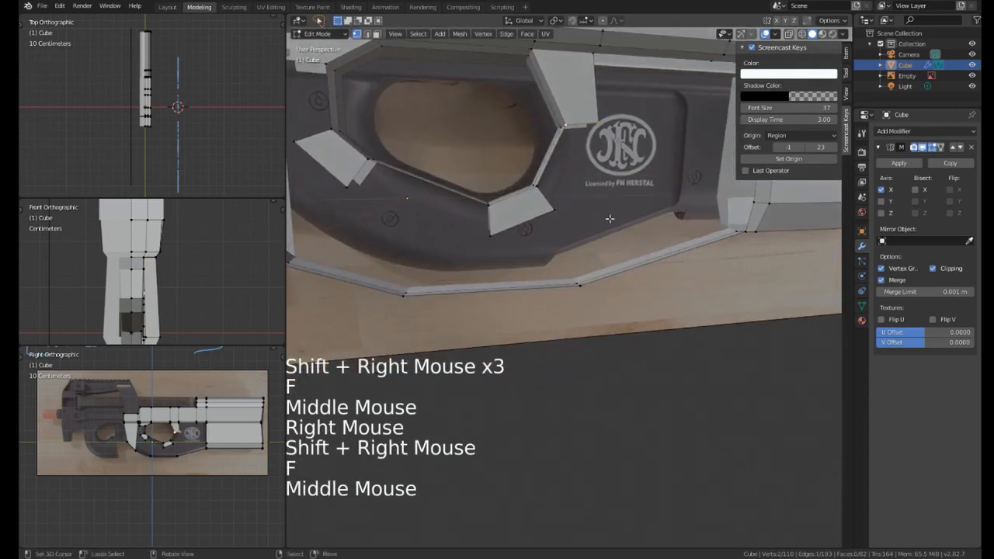
right_click(577, 122, "shift")
key("f")
Fill the remaining bottom and front gaps in the side faces around the thumbhole ring.
middle_click_drag(577, 122, 578, 216, "shift")
key("f")
middle_click_drag(439, 167, 583, 186, "shift")
right_click(496, 159)
right_click(506, 146, "shift")
key("f")
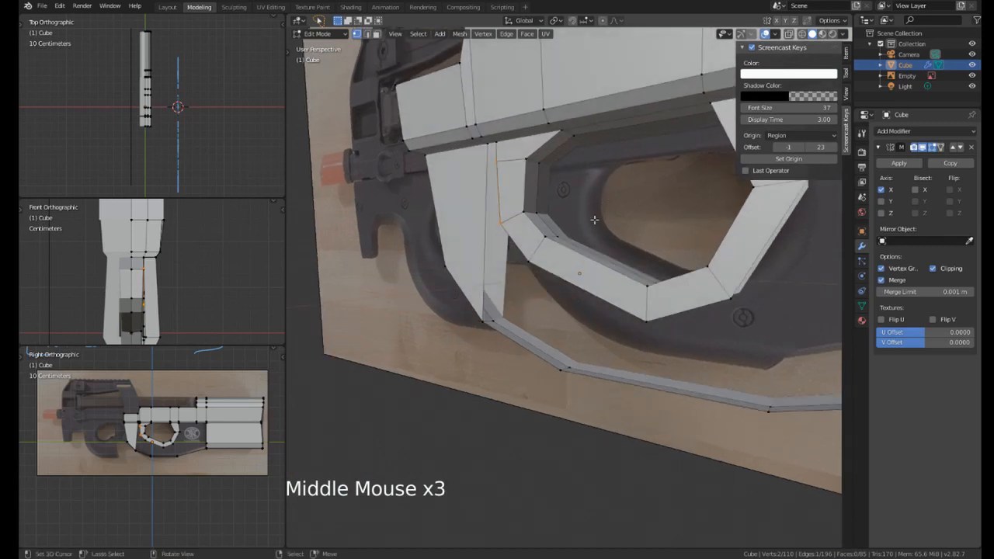
Select the inner front vertices of the ring's side faces and move them forward to slant the thumbhole's front wall.
scroll(574, 217, "up", 1)
middle_click_drag(593, 220, 543, 214)
scroll(575, 217, "up", 1)
middle_click_drag(543, 214, 480, 172)
right_click(490, 208)
middle_click_drag(480, 173, 493, 140)
right_click(472, 130, "shift")
middle_click_drag(493, 140, 525, 164)
right_click(502, 168)
right_click(503, 167, "shift")
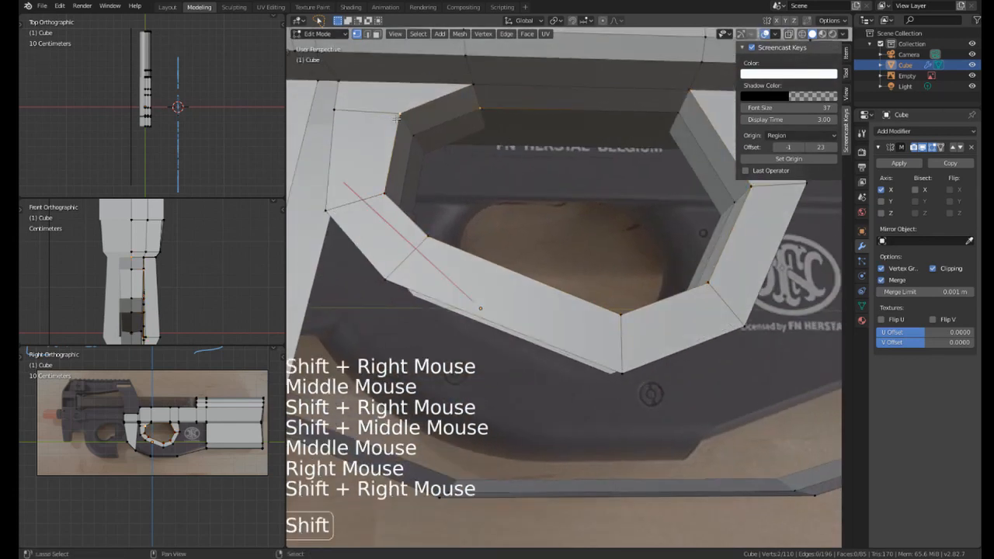
right_click(475, 85)
right_click(386, 167, "shift")
middle_click_drag(442, 208, 465, 230)
key("g")
left_click(424, 222)
Move the three inner rear vertices of the ring's side faces back about 0.015 m along the global Y axis.
middle_click_drag(466, 230, 676, 221)
right_click(677, 221)
right_click(630, 315, "shift")
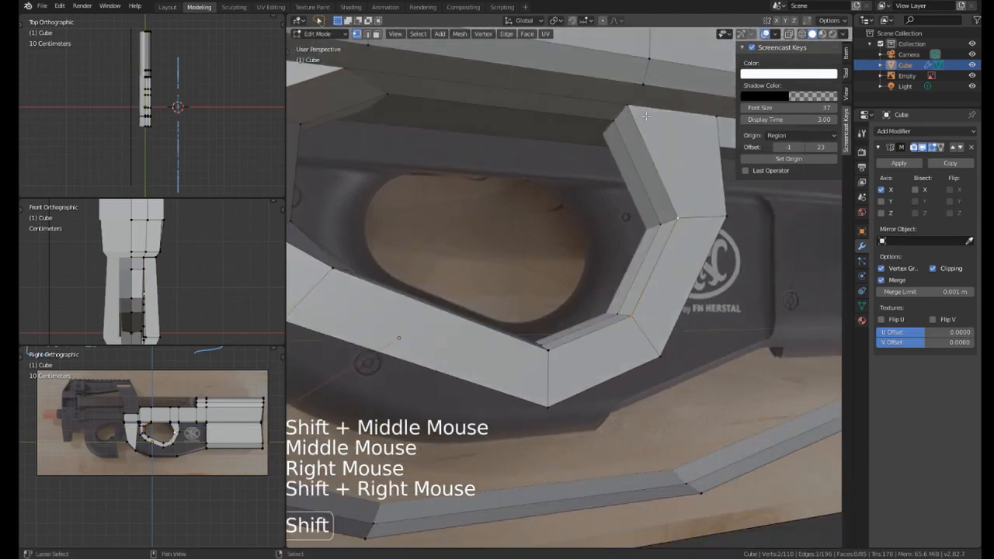
right_click(627, 108, "shift")
key("g")
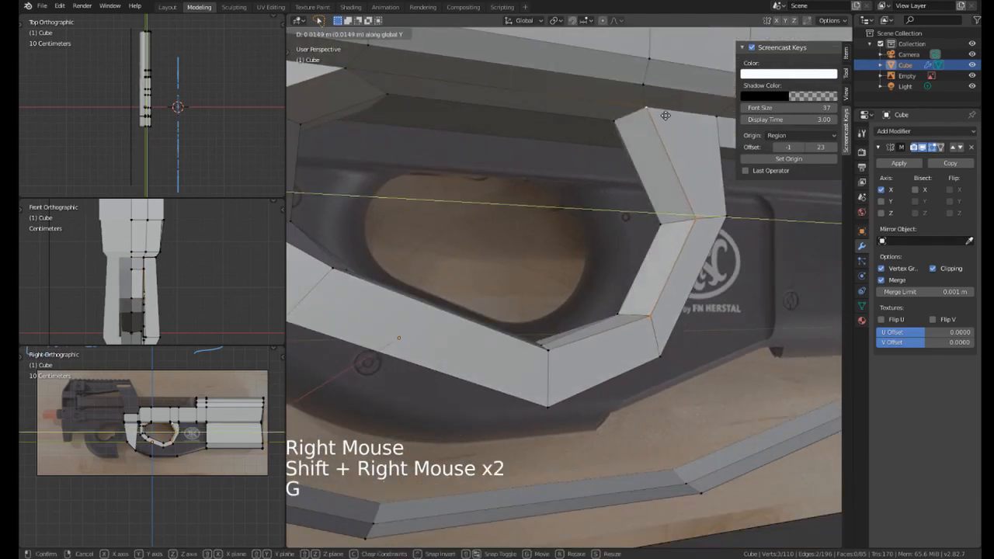
left_click(665, 115)
Move the inner bottom vertices of the ring's side faces outward to slant the thumbhole's lower wall, and return to the right side view.
middle_click_drag(665, 115, 553, 262, "shift")
scroll(667, 233, "down", 2)
right_click(554, 261)
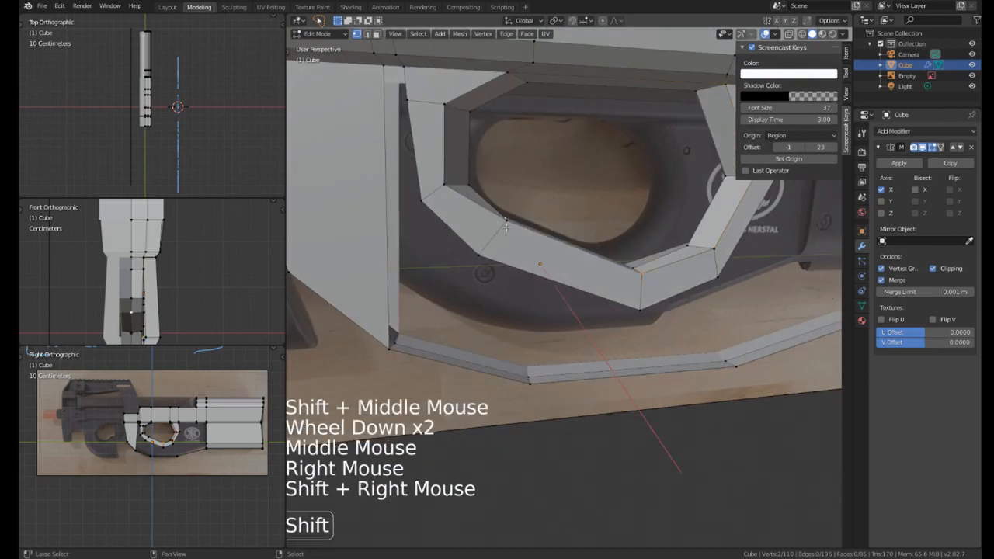
right_click(708, 250, "shift")
middle_click_drag(709, 251, 520, 132)
key("g")
key("g")
middle_click_drag(520, 132, 512, 212)
scroll(501, 186, "up", 2)
scroll(500, 225, "down", 2)
key("KP_3")
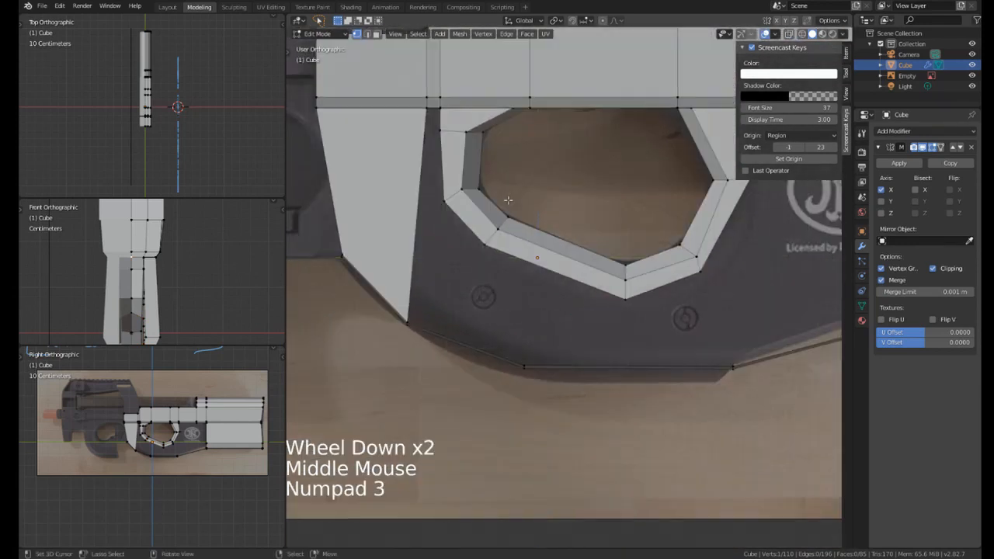
Move the lower rear and rear outer vertices of the thumbhole ring outward to widen its side faces.
scroll(506, 188, "down", 3)
middle_click_drag(688, 238, 554, 258, "shift")
scroll(555, 258, "up", 1)
right_click(554, 257)
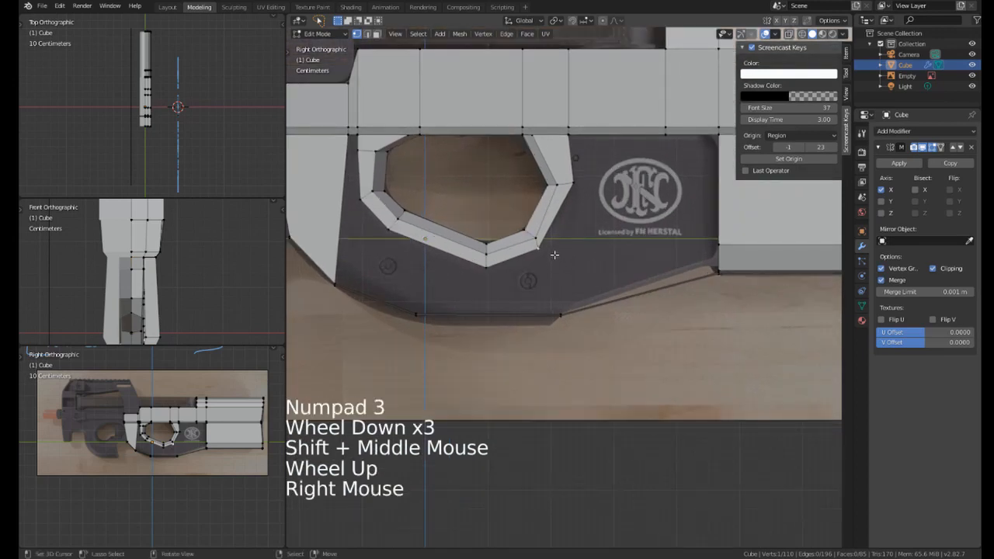
key("g")
right_click(570, 258)
key("g")
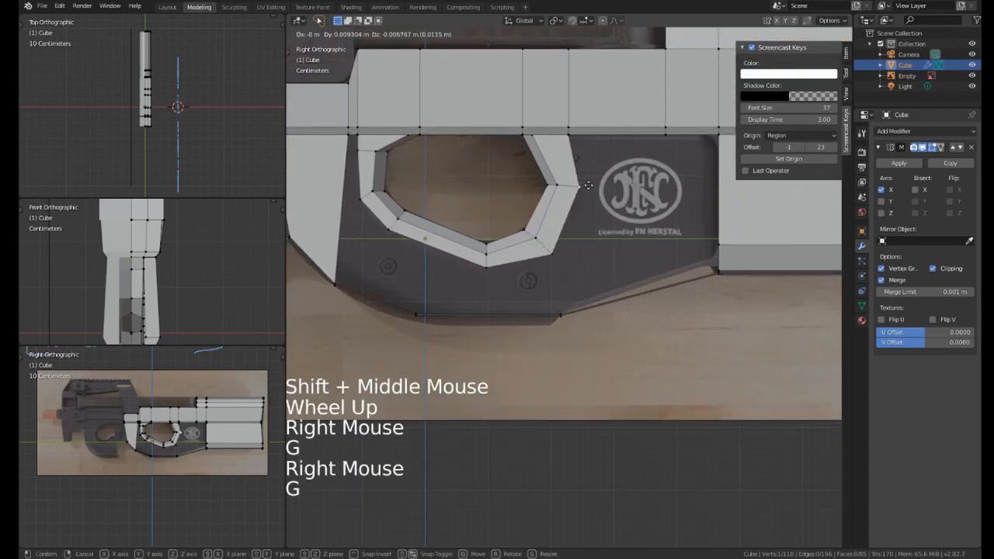
Adjust the ring's outer bottom, lower front and front vertices to even out the border's width.
right_click(488, 284)
key("g")
right_click(390, 239)
key("g")
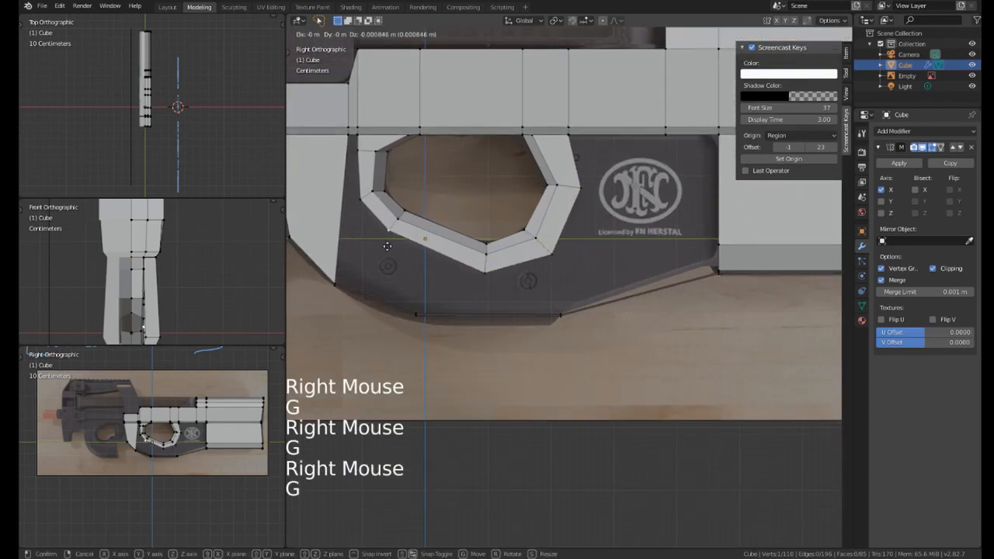
right_click(357, 210)
key("g")
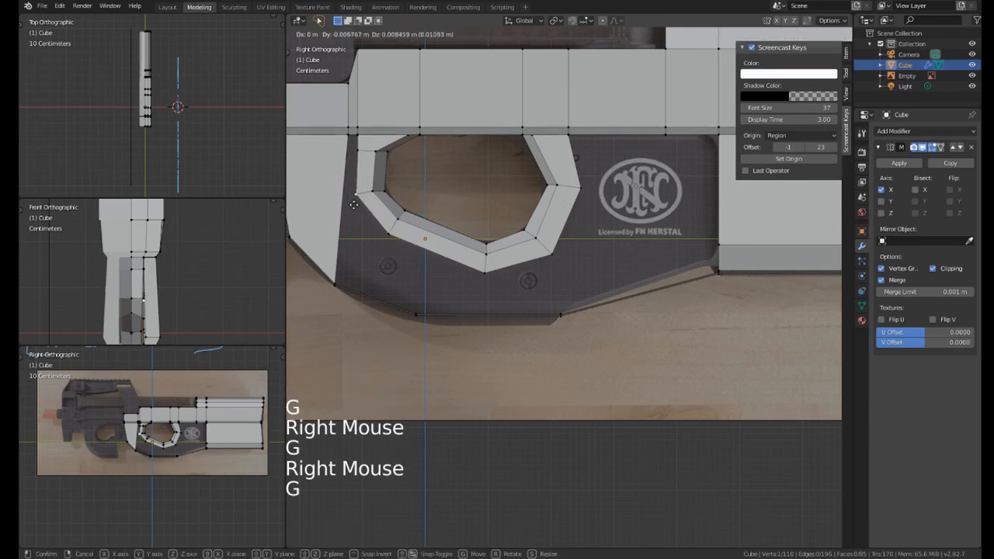
Add an edge loop across the upper part of the strip in front of the thumbhole and fit its front vertex to the reference outline.
middle_click_drag(353, 204, 504, 207, "shift")
key("ctrl+r")
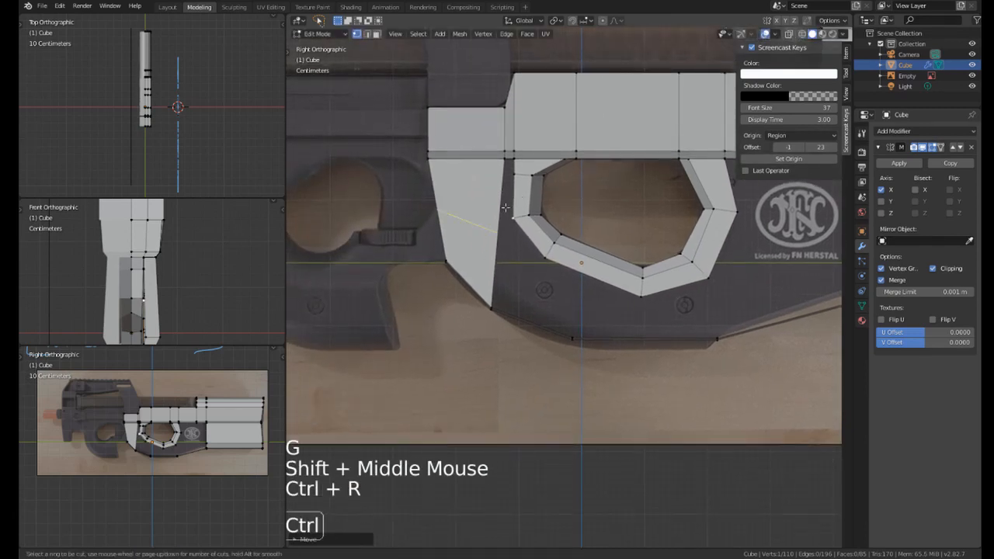
right_click(461, 165)
key("g")
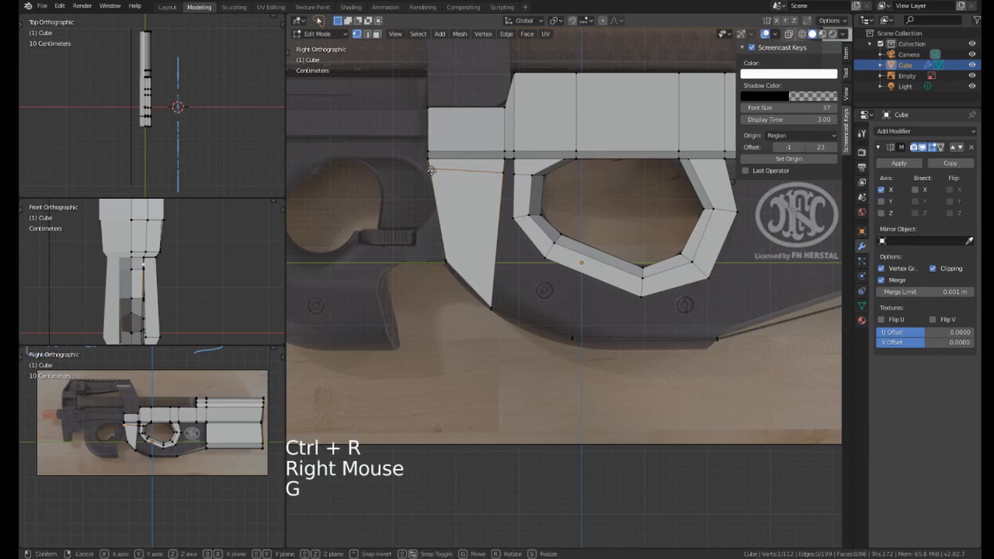
key("g")
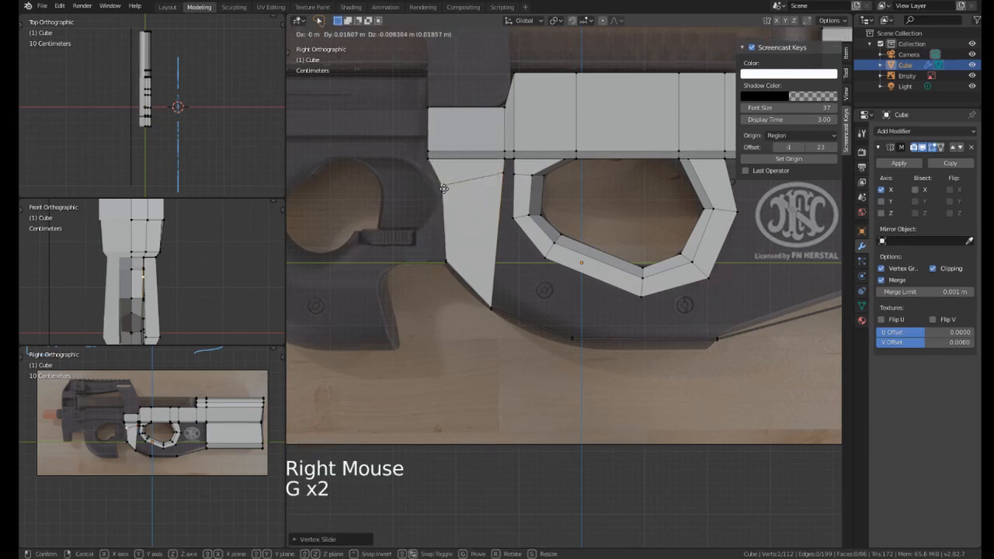
left_click(440, 178)
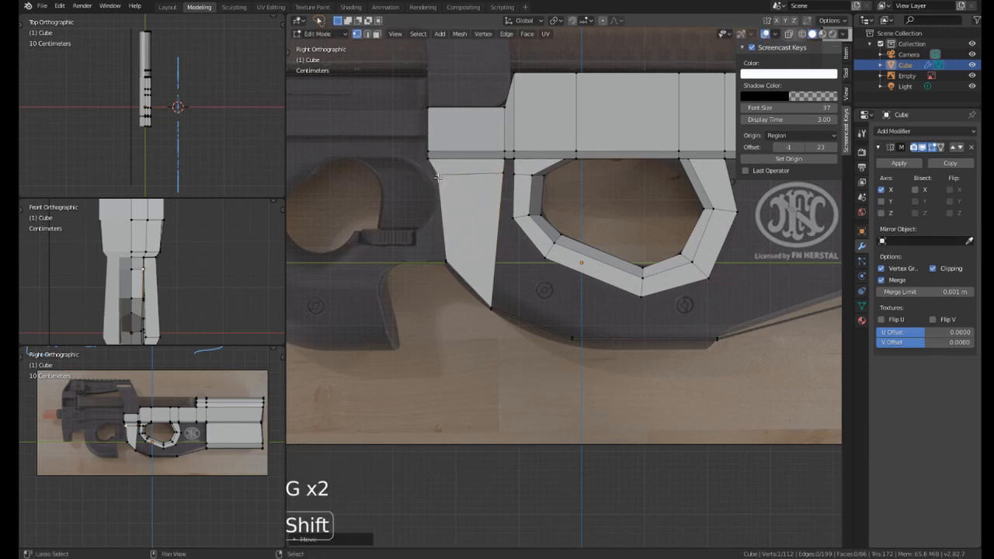
middle_click_drag(440, 178, 572, 204, "shift")
key("g")
left_click(573, 208)
key("g")
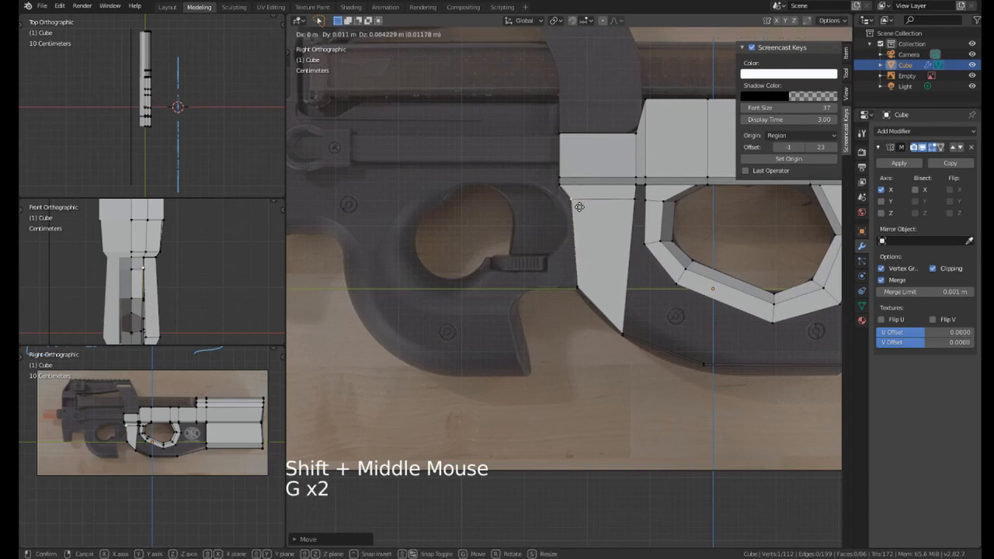
left_click(580, 208)
Add a second edge loop halfway down the strip and slide its rear vertex up to level the cut.
middle_click_drag(580, 209, 529, 192, "shift")
key("ctrl+r")
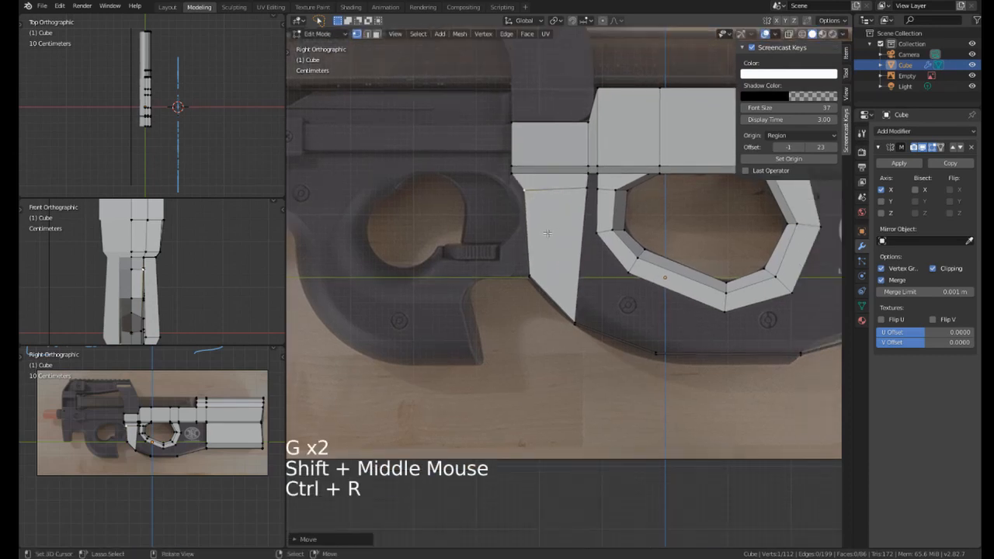
right_click(579, 242)
key("g")
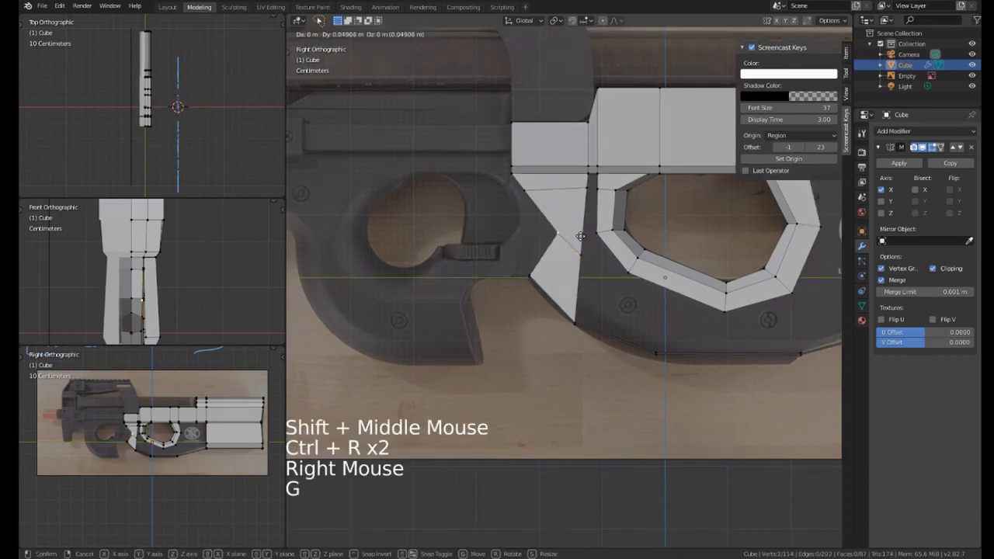
right_click(545, 236)
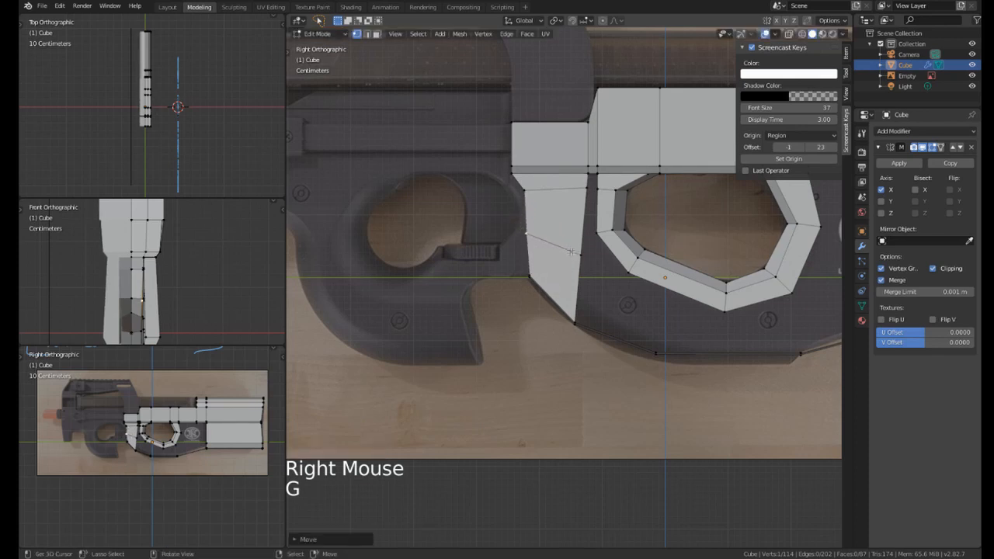
key("g")
key("g")
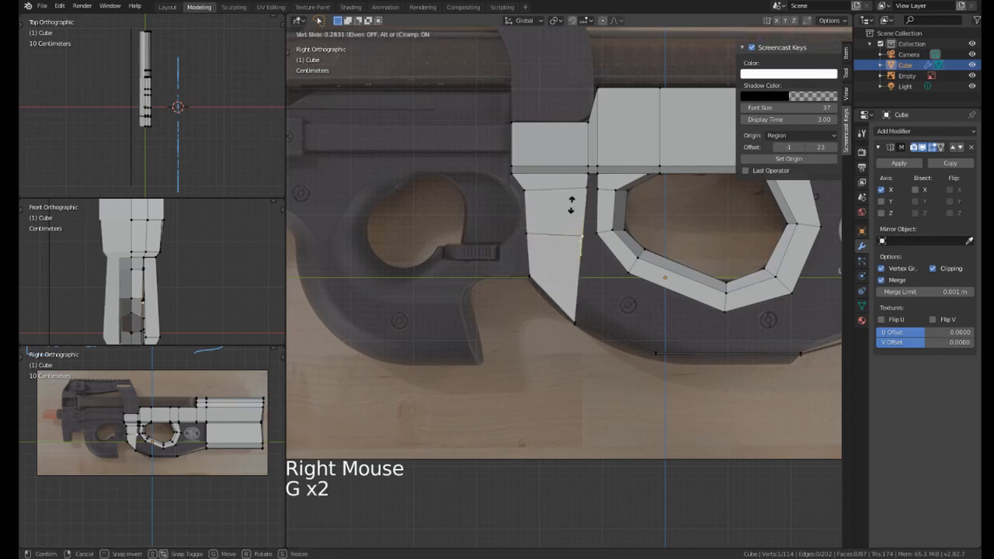
left_click(571, 205)
Fill a face between the top of the front strip and the thumbhole frame.
middle_click_drag(571, 205, 426, 194, "shift")
scroll(426, 194, "up", 3)
middle_click_drag(376, 81, 461, 116, "shift")
right_click(444, 123)
right_click(444, 123, "shift")
right_click(426, 113)
right_click(461, 117)
right_click(463, 117, "shift")
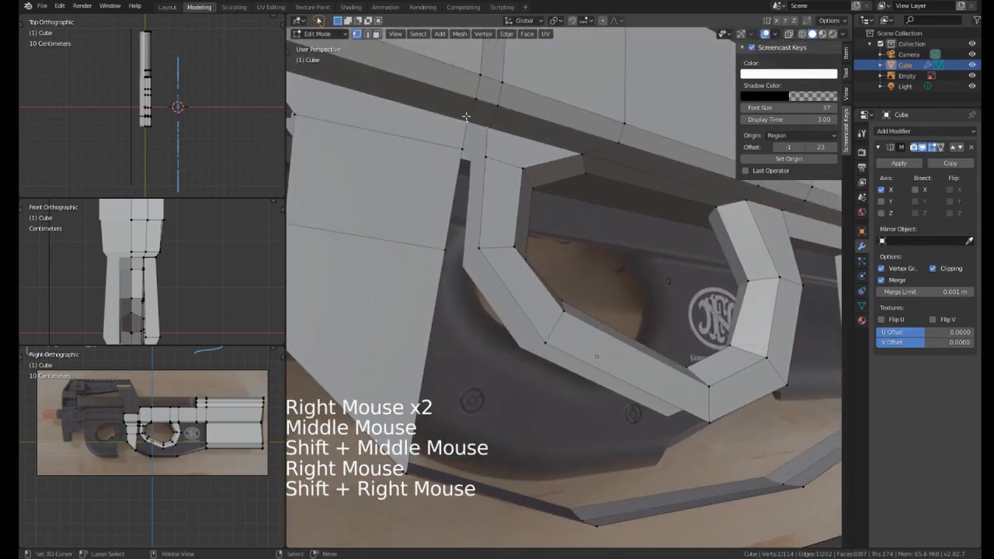
key("KP_3")
middle_click_drag(465, 201, 507, 230, "shift")
scroll(504, 186, "up", 2)
key("f")
Fill the remaining gaps between the front strip, the thumbhole frame and the lower edge with faces.
scroll(541, 211, "down", 2)
key("KP_3")
scroll(541, 211, "down", 2)
key("f")
key("f")
key("f")
key("f")
key("ctrl+z")
Extrude the outer vertex at the rear of the thumbhole frame into the open area over the FN logo.
key("KP_3")
scroll(522, 214, "up", 2)
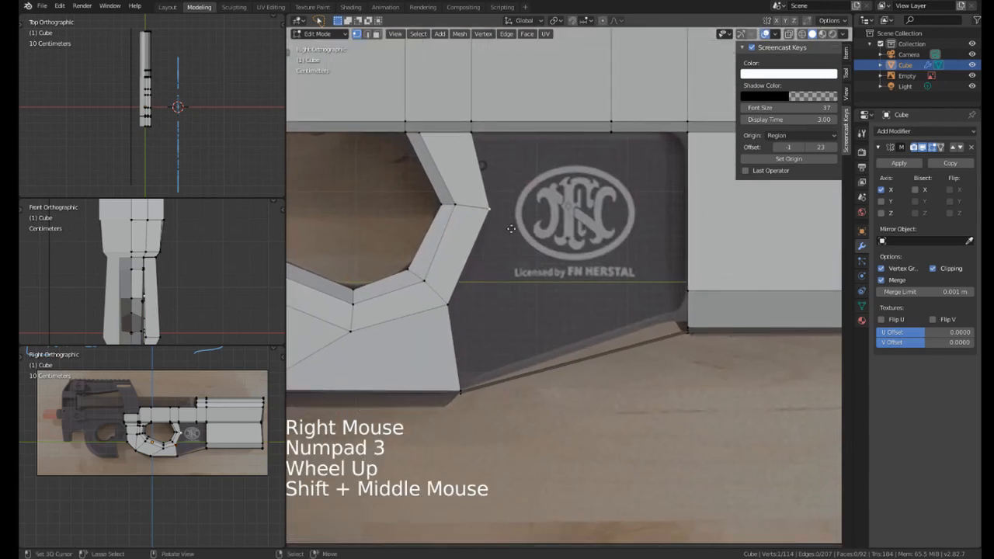
key("e")
left_click(617, 240)
middle_click_drag(617, 240, 586, 159)
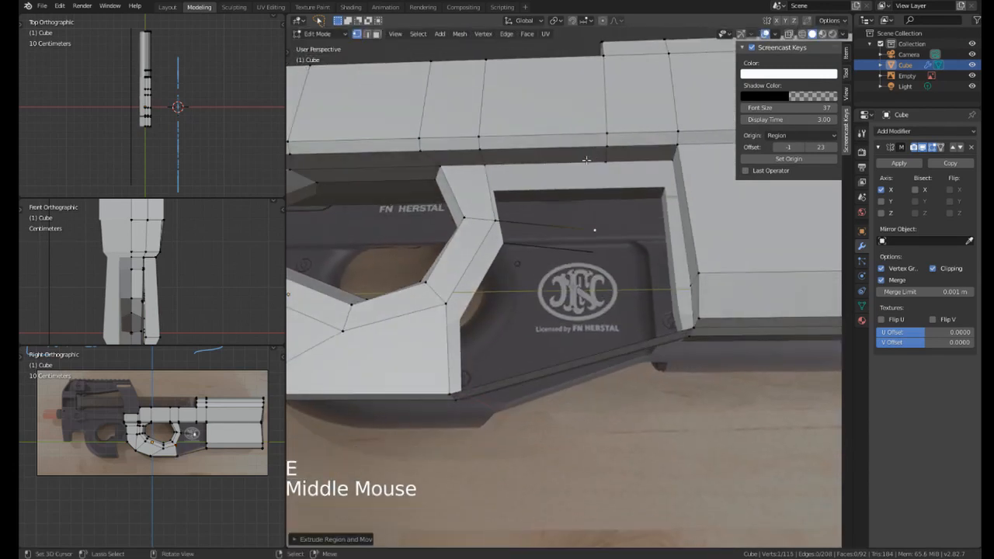
Fill faces joining the extruded vertex to the thumbhole frame, the upper body's underside and the rear block.
key("f")
middle_click_drag(487, 225, 432, 312)
right_click(488, 224, "shift")
key("f")
middle_click_drag(490, 225, 533, 203)
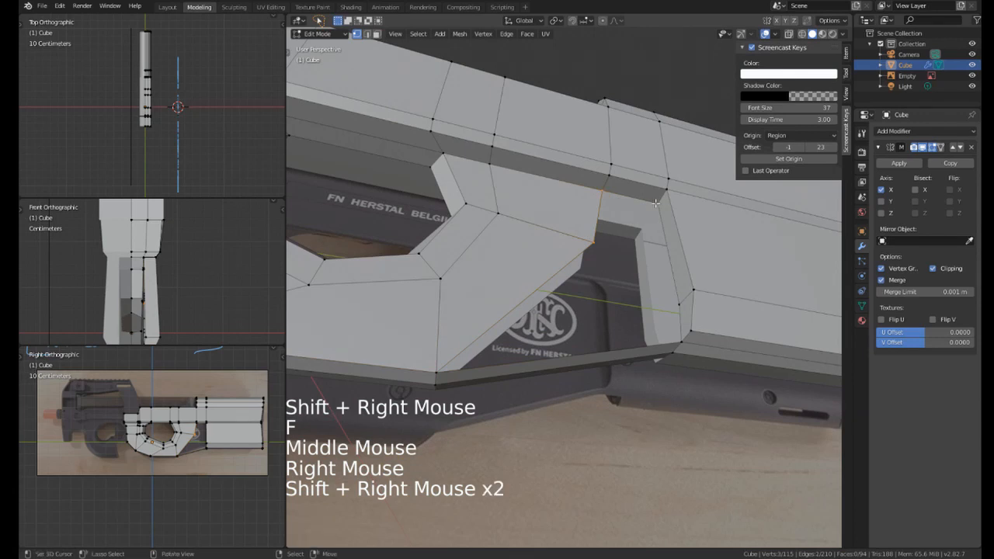
right_click(679, 301, "shift")
key("f")
Fill the last four-sided hole between the extruded vertex, the rear block and the sloping lower edge.
middle_click_drag(677, 302, 629, 298)
right_click(599, 241)
middle_click_drag(601, 242, 660, 314)
middle_click_drag(652, 359, 595, 304, "shift")
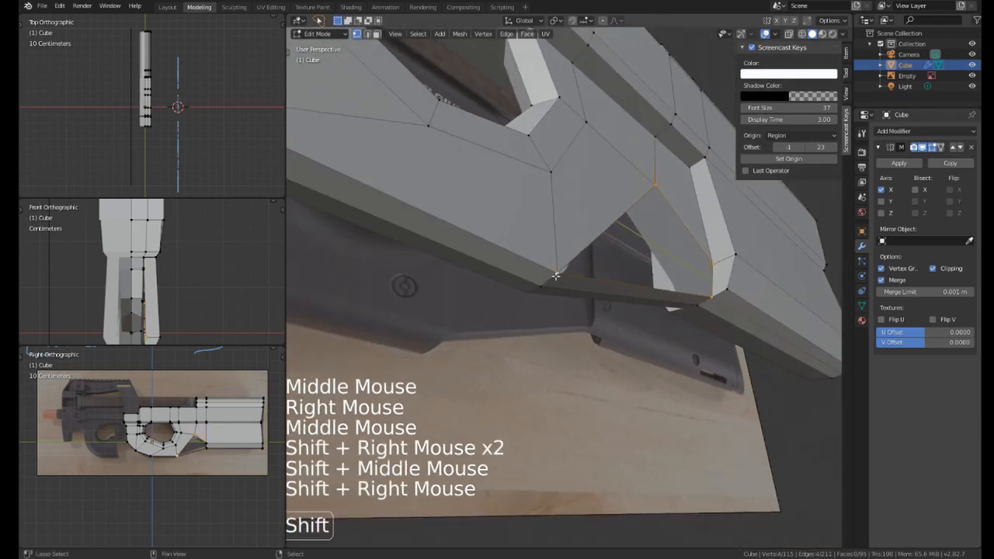
key("f")
middle_click_drag(555, 276, 613, 210)
scroll(613, 210, "down", 2)
Reposition the junction vertex in the middle of the new logo-area faces in the right side view.
key("KP_3")
right_click(621, 198)
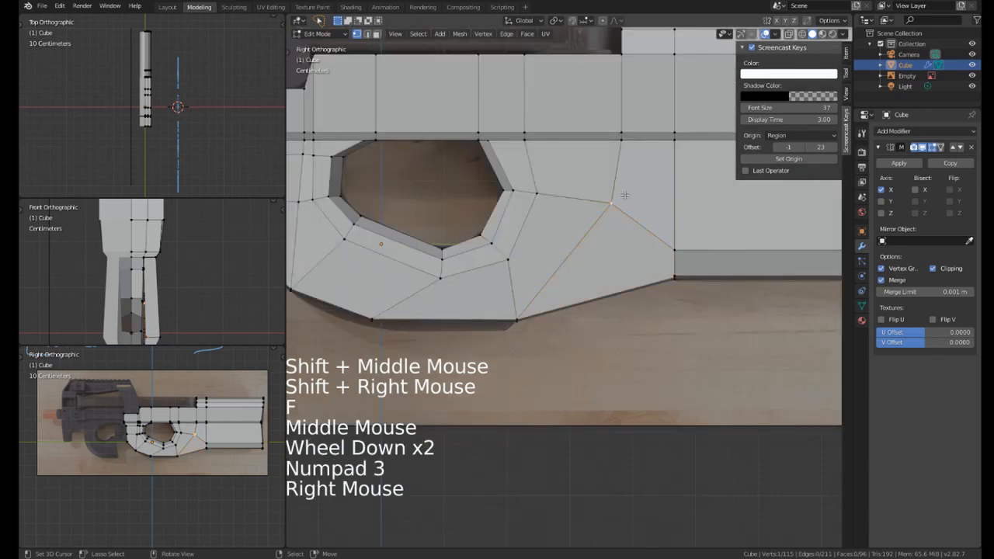
key("g")
key("g")
left_click(614, 212)
Slide the inner vertex of the front strip's upper edge loop forward, away from the thumbhole.
mouse_move(588, 206)
middle_mouse_down("shift")
mouse_move(674, 222)
mouse_move(592, 202)
middle_mouse_up("shift")
scroll(592, 202, "down", 2)
middle_click_drag(434, 211, 614, 233, "shift")
scroll(614, 234, "up", 2)
right_click(592, 189)
key("g")
key("g")
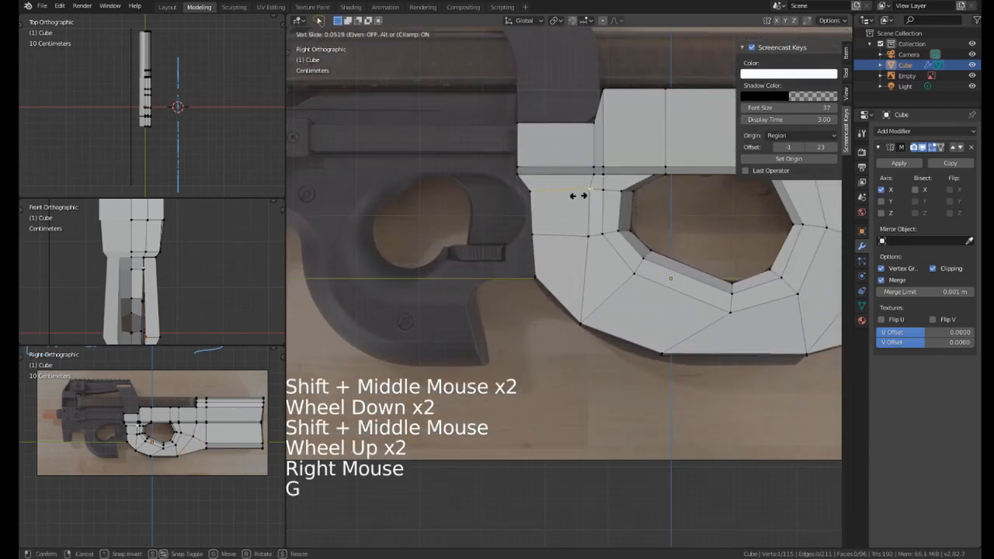
left_click(578, 197)
Level the two inner vertices of the upper edge row in front of the thumbhole.
middle_click_drag(578, 197, 567, 171, "shift")
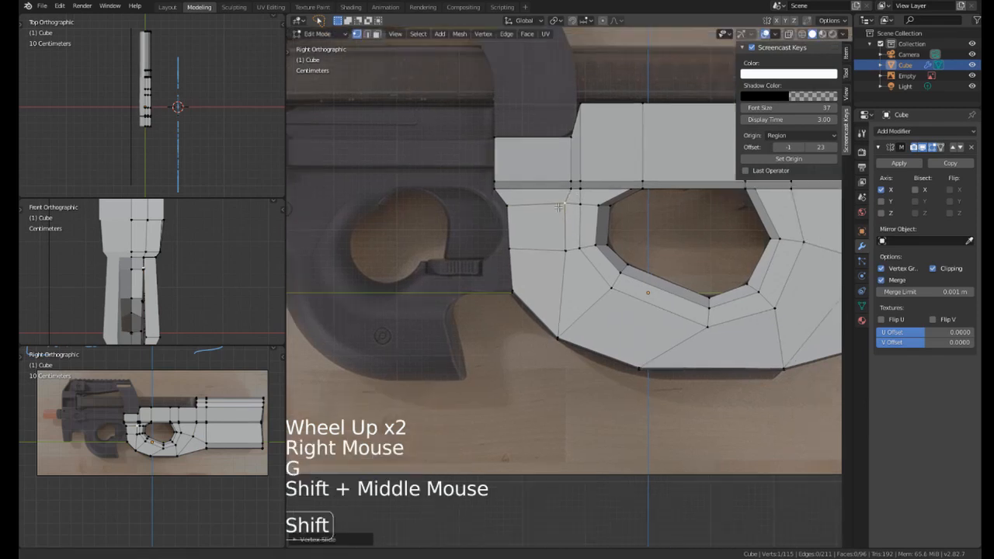
scroll(527, 226, "up", 4)
key("g")
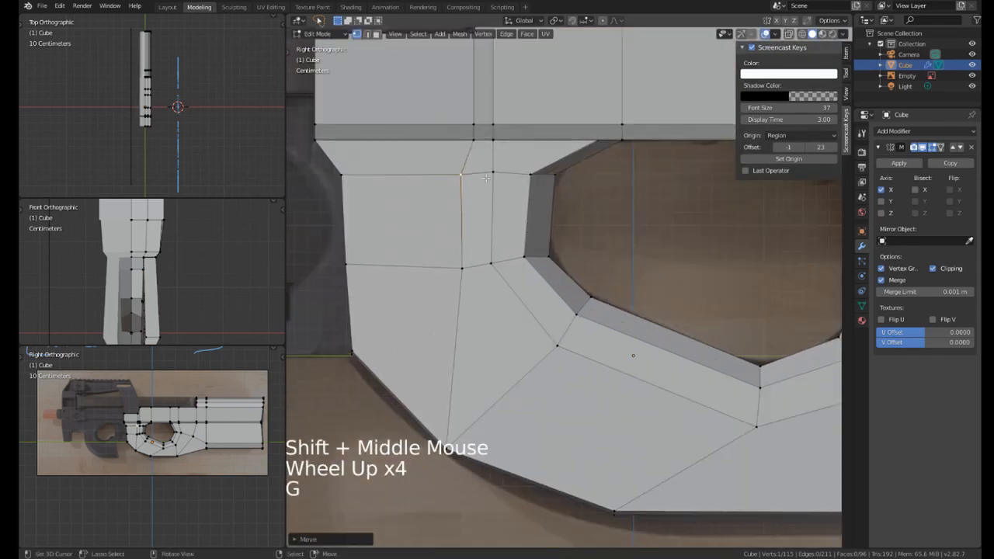
right_click(484, 179)
key("g")
Move the two inner vertices of the lower edge row in front of the thumbhole to even out the row.
right_click(460, 289)
key("g")
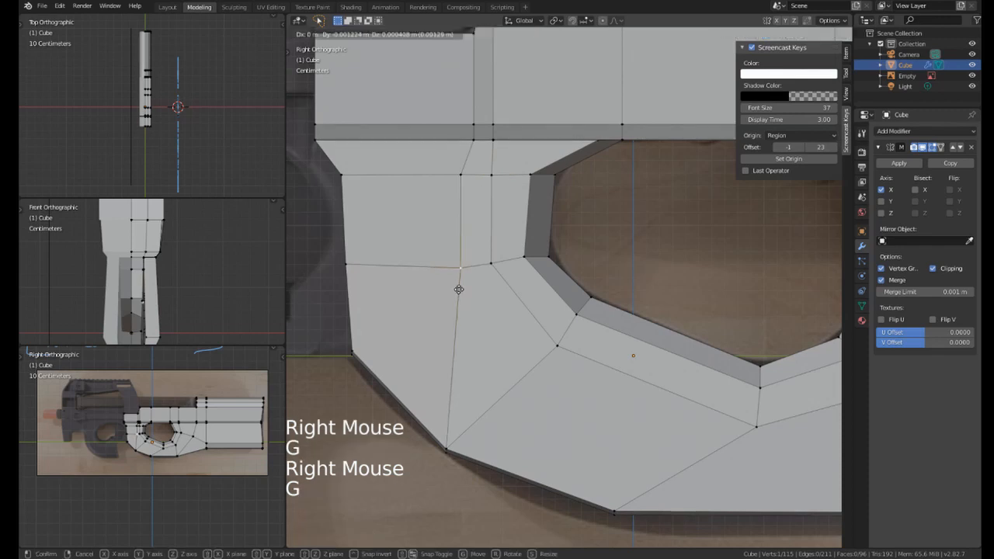
left_click(455, 287)
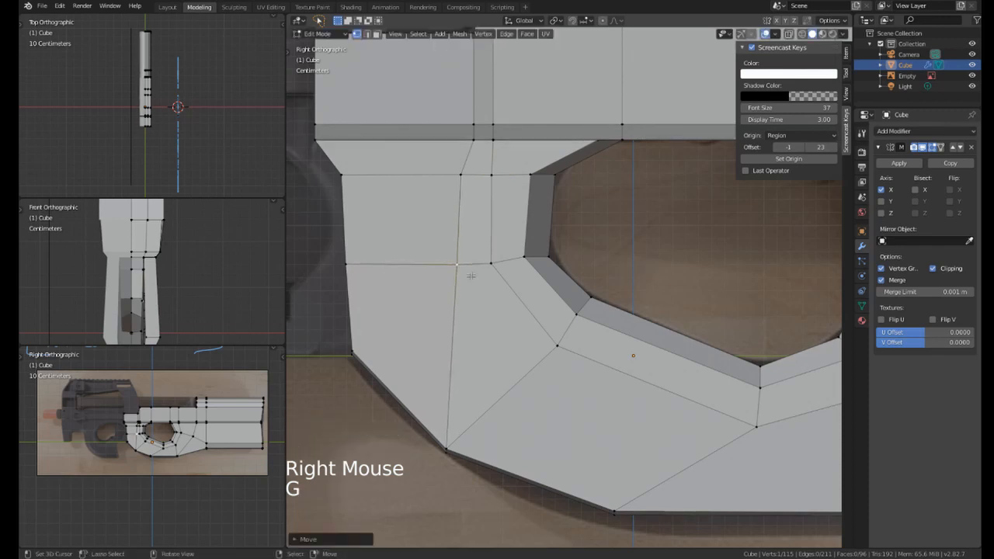
right_click(493, 265)
right_click(493, 264)
key("g")
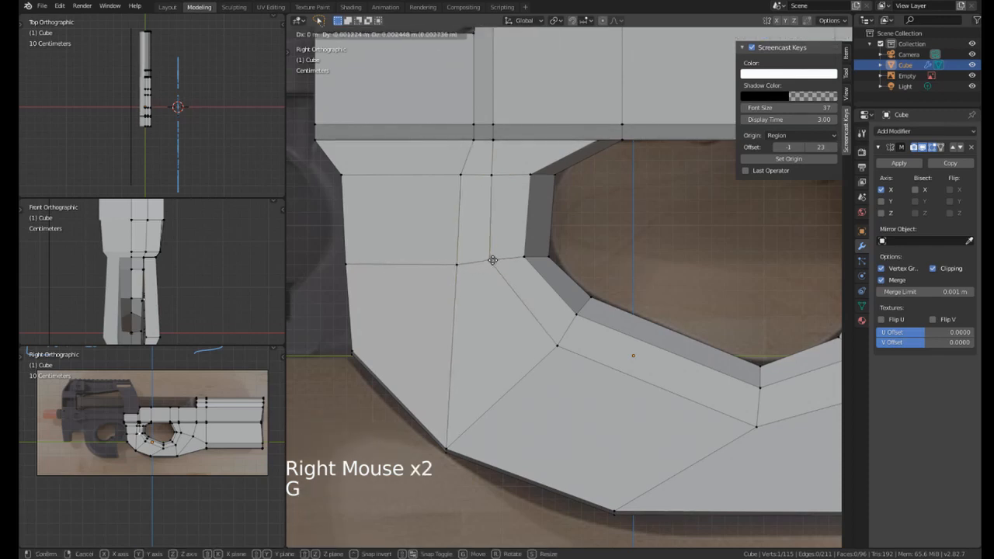
left_click(490, 257)
Nudge the lower and upper vertices of the front strip's inner vertical edge to straighten it.
right_click(457, 264)
key("g")
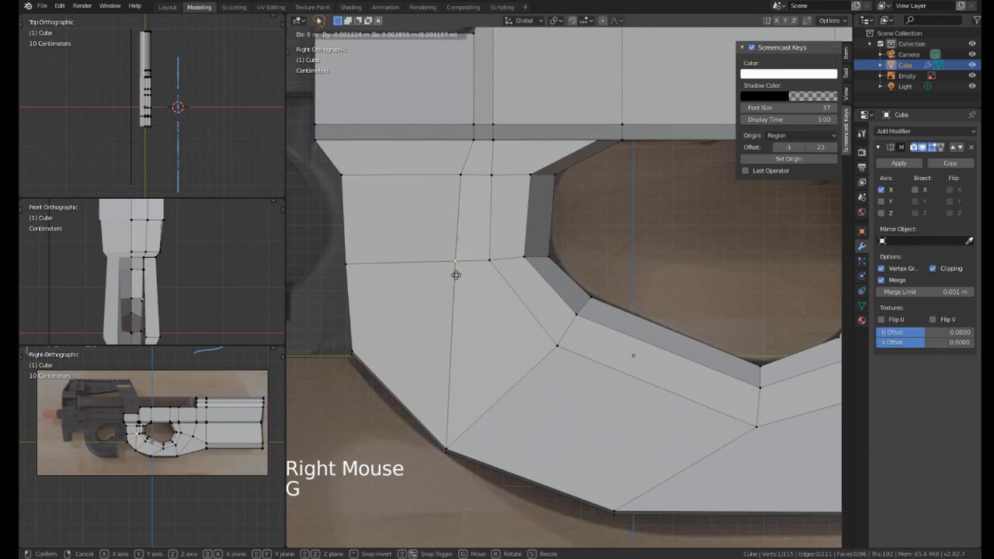
left_click(456, 275)
right_click(460, 169)
key("g")
left_click(459, 166)
Display the mesh see-through and edge-slide the body seam vertices above the front strip forward, in line with its vertical edge.
middle_click_drag(464, 159, 516, 295, "shift")
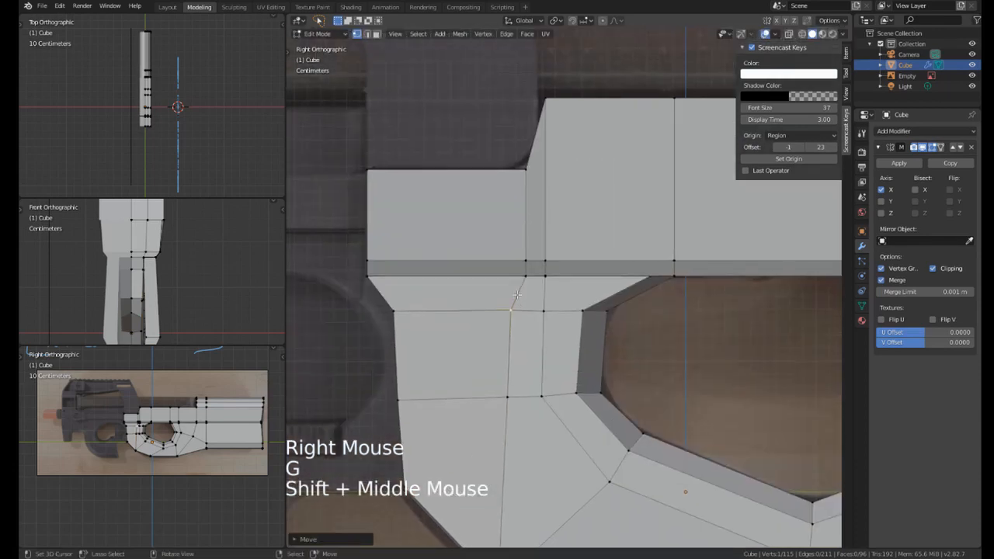
scroll(516, 295, "down", 1)
right_click(513, 291)
scroll(505, 287, "up", 2)
right_click(499, 285)
key("z")
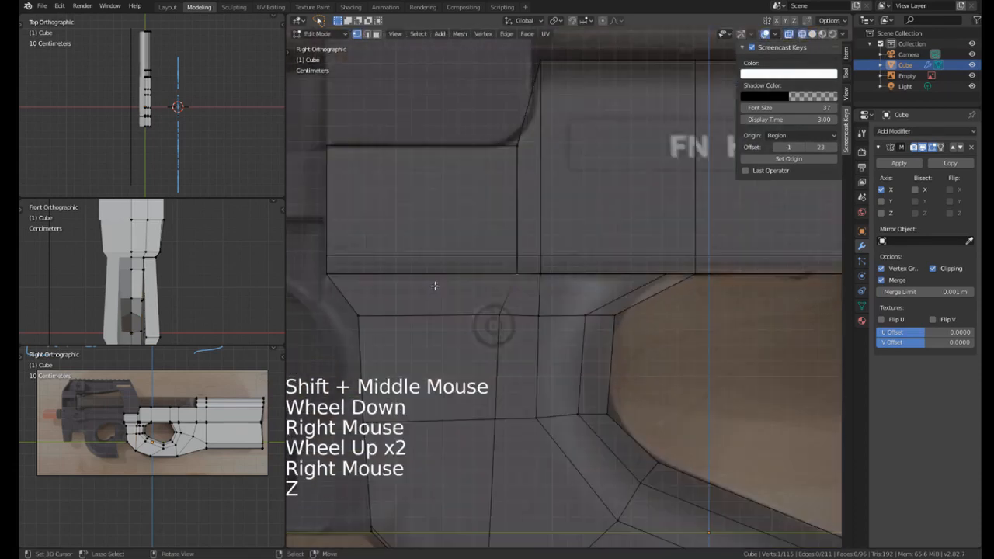
right_click(523, 284)
left_click(524, 273, "shift")
right_click(520, 273)
left_click(517, 283, "shift")
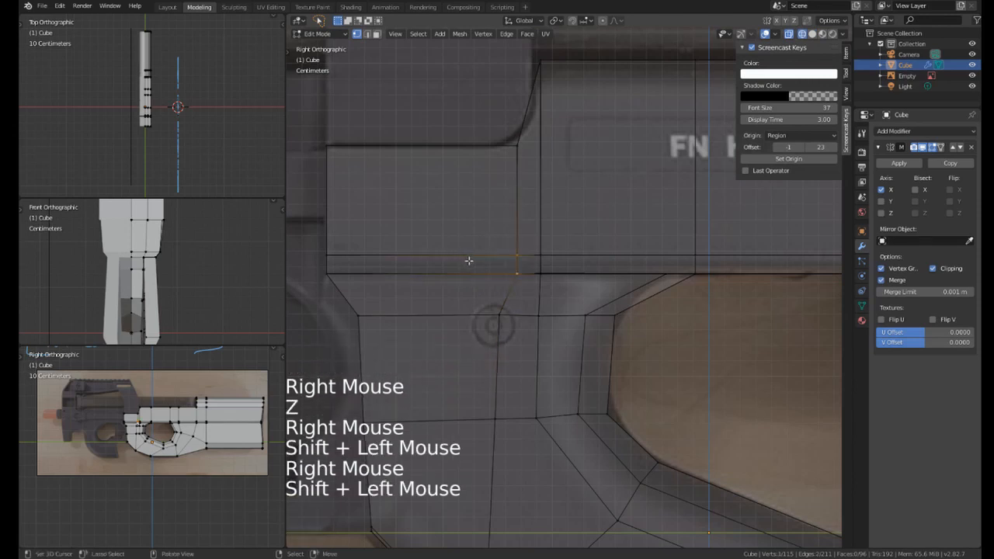
key("g")
key("g")
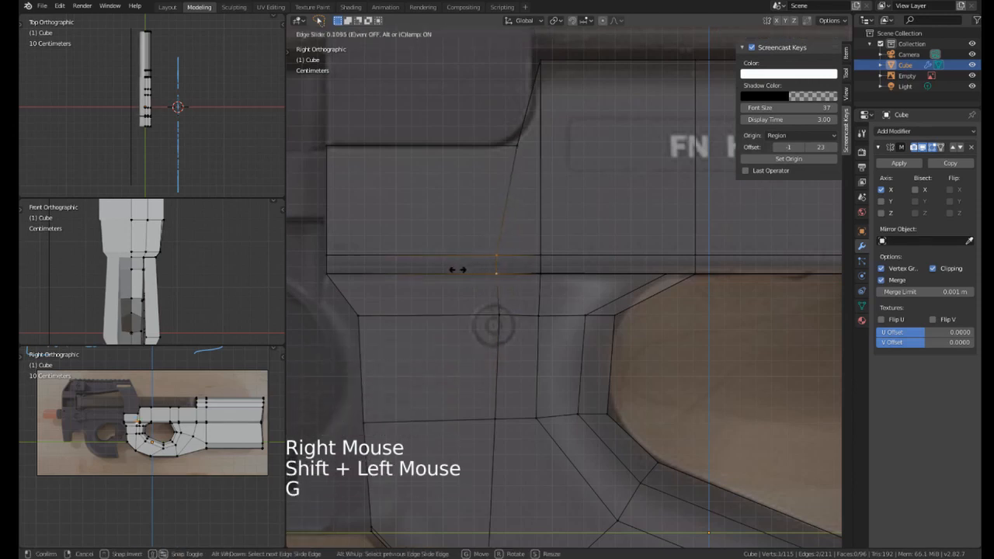
left_click(458, 269)
Edge-slide the seam vertices and the strip's inner vertical edge forward together, and flatten them along Y into a straight column.
middle_click_drag(550, 272, 466, 146, "shift")
scroll(467, 146, "down", 2)
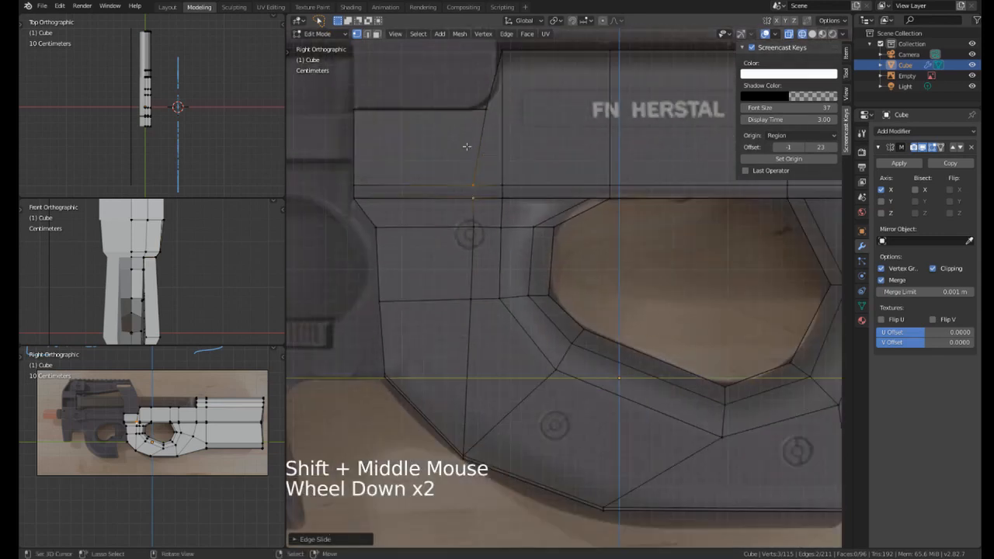
left_click(470, 326, "shift")
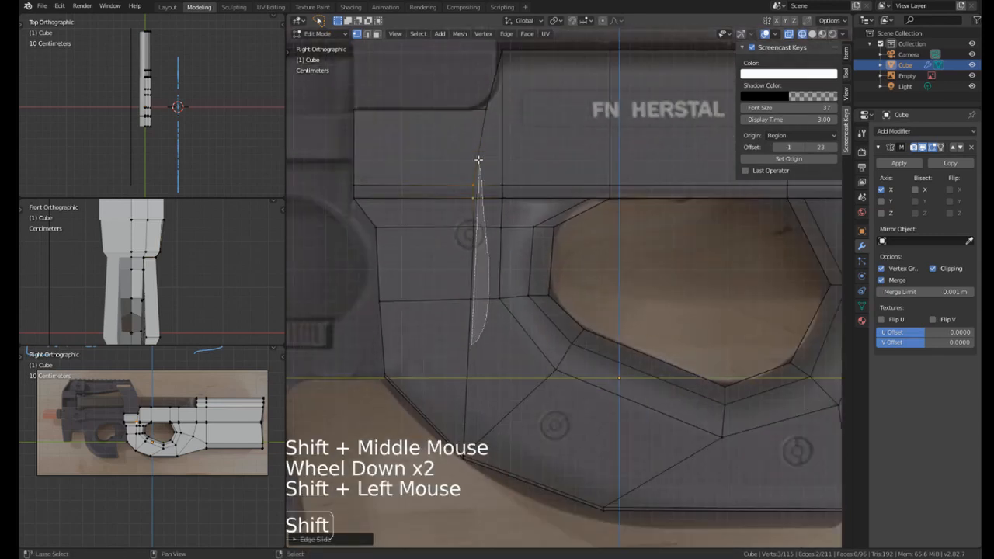
key("g")
key("g")
left_click(449, 297)
key("s")
key("y")
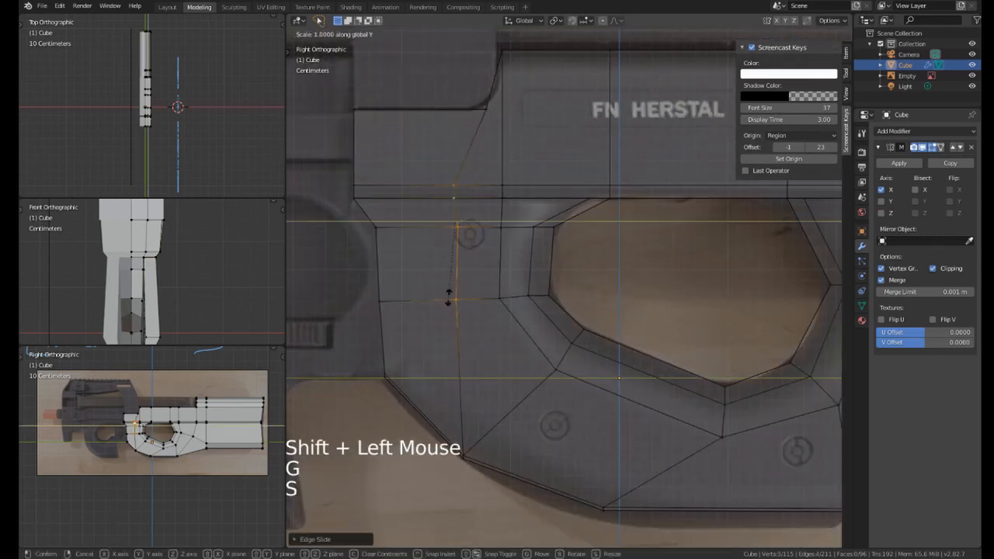
left_click(448, 298)
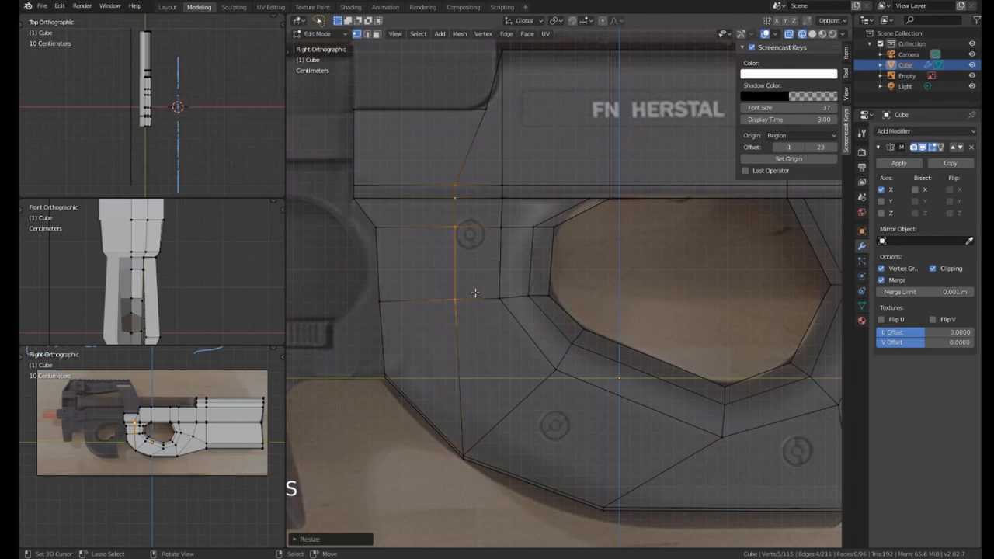
Flatten the two inner vertices of the lower edge row along Z and lower them level with the front outline vertex.
right_click(475, 294)
left_click_drag(455, 328, 506, 293, "shift")
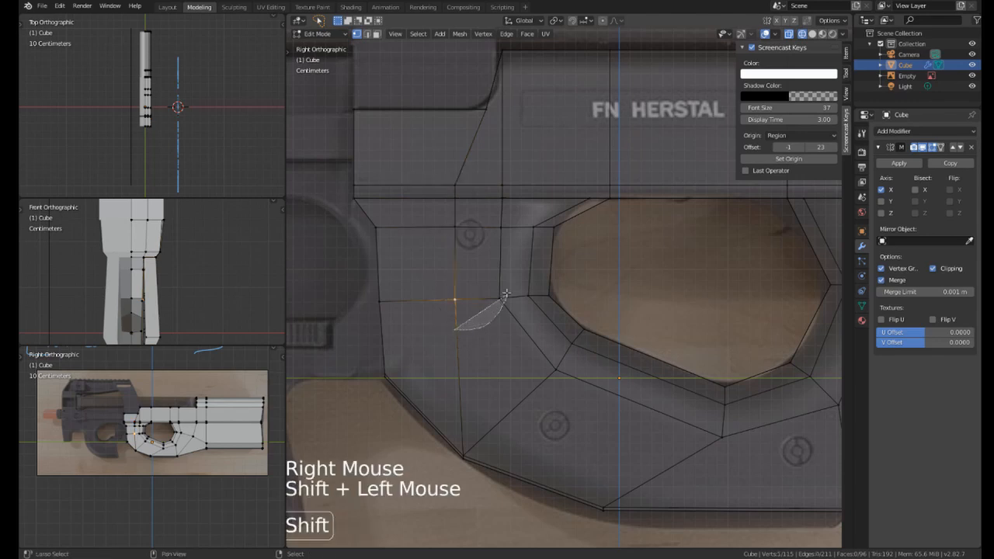
key("s")
key("z")
left_click(422, 301)
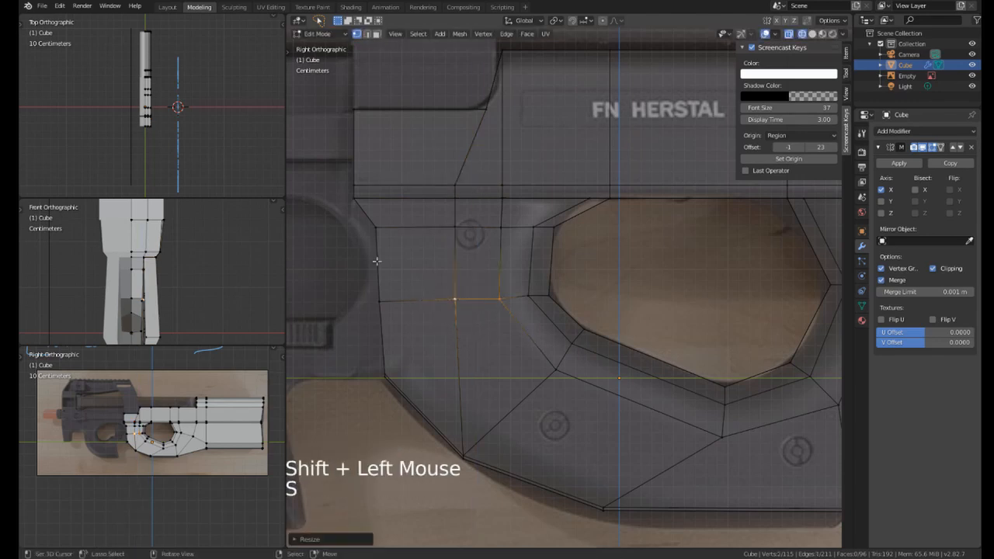
key("g")
key("z")
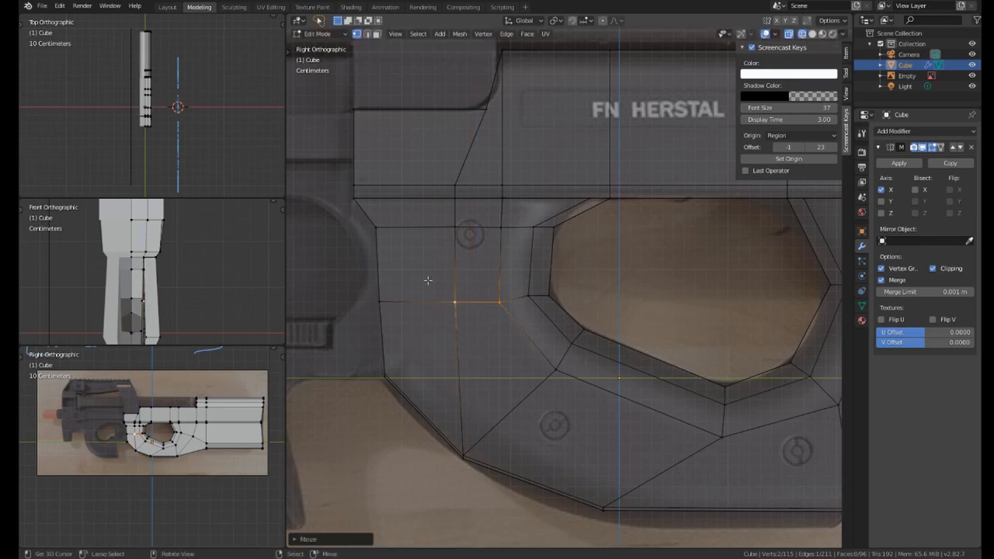
Flatten the whole upper edge row in front of the thumbhole by scaling it to 0 along Z.
right_click(462, 226)
mouse_move(458, 231)
left_mouse_down("shift")
mouse_move(575, 226)
mouse_move(450, 233)
left_mouse_up("shift")
key("s")
key("z")
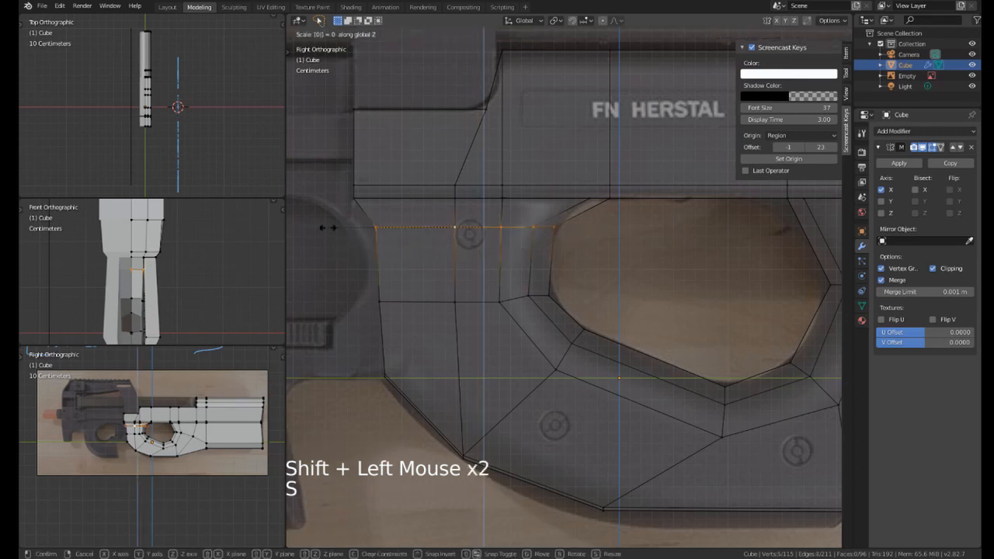
Flatten the lower edge row's three vertices into a horizontal line along Z.
right_click(382, 321)
mouse_move(385, 309)
left_mouse_down("shift")
mouse_move(410, 363)
mouse_move(509, 310)
left_mouse_up("shift")
key("s")
key("z")
key("Return")
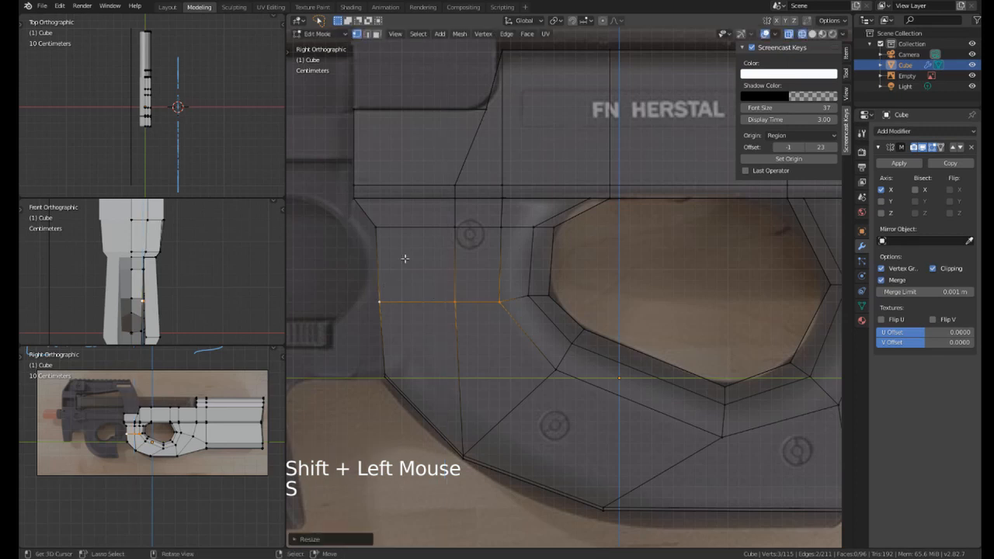
Nudge the middle ring vertex at the thumbhole's lower front corner slightly backward and down.
middle_click_drag(585, 341, 485, 293, "shift")
right_click(485, 292)
key("g")
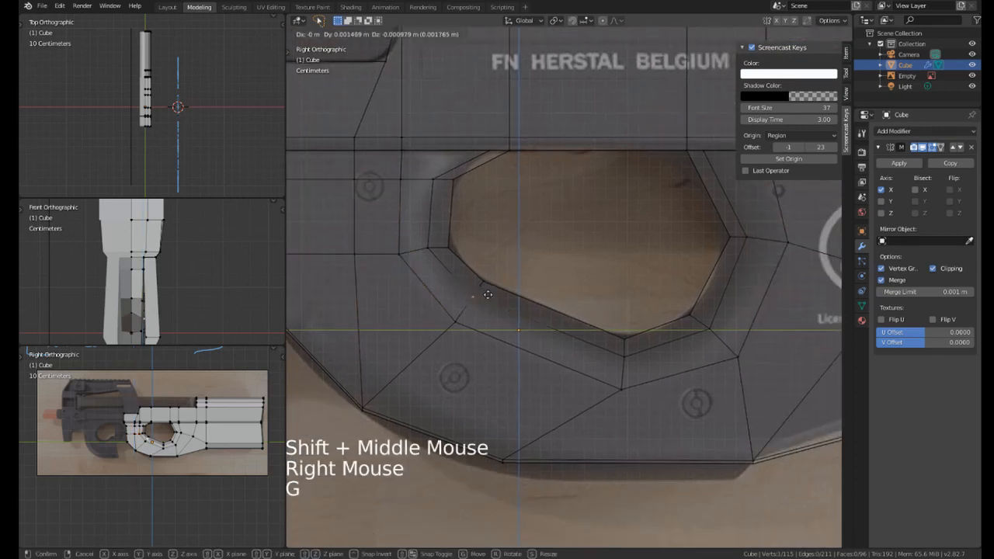
left_click(487, 295)
scroll(685, 309, "down", 4)
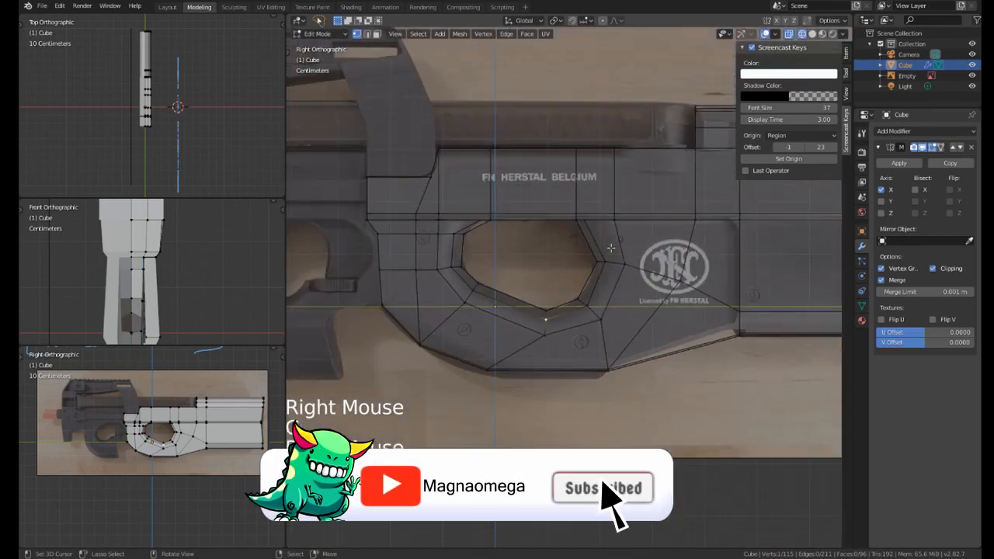
Move the front vertex pair on the body's bottom outline backward along Y by about 0.021 m.
middle_click_drag(460, 304, 445, 286, "shift")
right_click(504, 369)
left_click(575, 354, "shift")
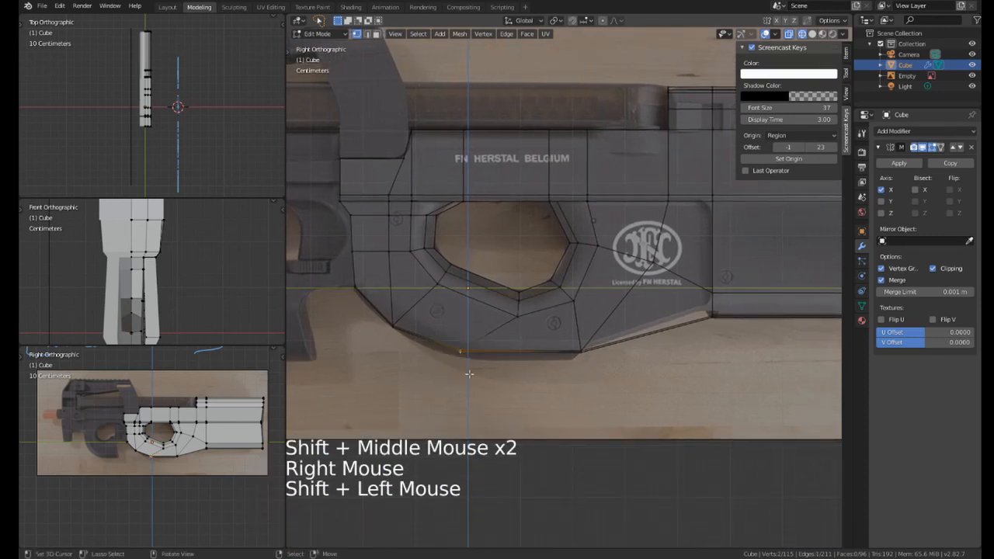
key("g")
key("g")
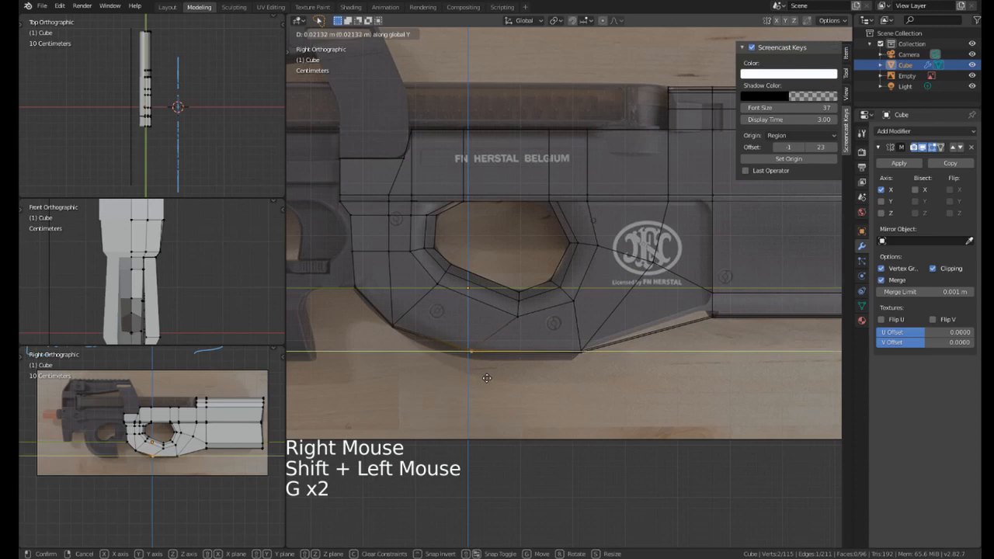
key("g")
left_click(486, 378)
scroll(486, 378, "down", 2)
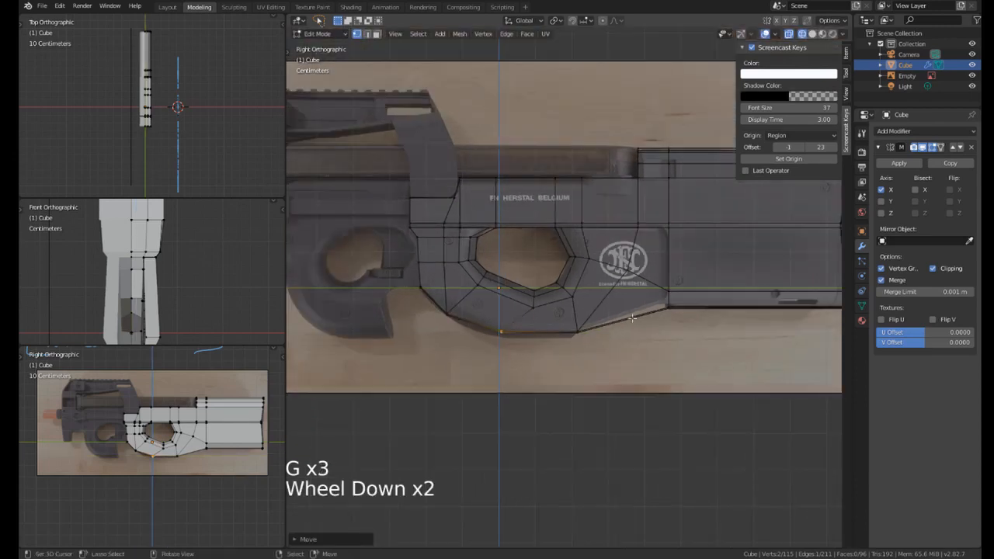
Inspect the body and thumbhole in solid shading from an angle and from the side.
middle_click_drag(667, 299, 590, 329, "shift")
key("z")
mouse_move(667, 334)
middle_mouse_down()
mouse_move(606, 314)
mouse_move(621, 306)
mouse_move(581, 312)
middle_mouse_up()
key("KP_3")
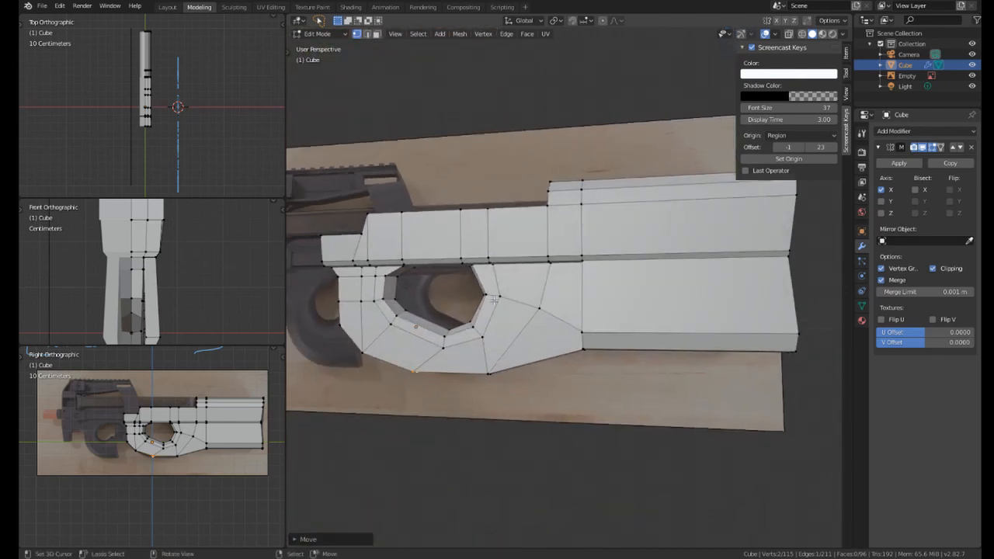
middle_click_drag(438, 264, 573, 275, "shift")
scroll(574, 296, "down", 1)
middle_click_drag(573, 275, 594, 282)
key("KP_3")
Edge-slide the bottom outline's vertex pair backward under the thumbhole's lowest corner and lower it about 0.011 m along Z.
scroll(390, 402, "up", 5)
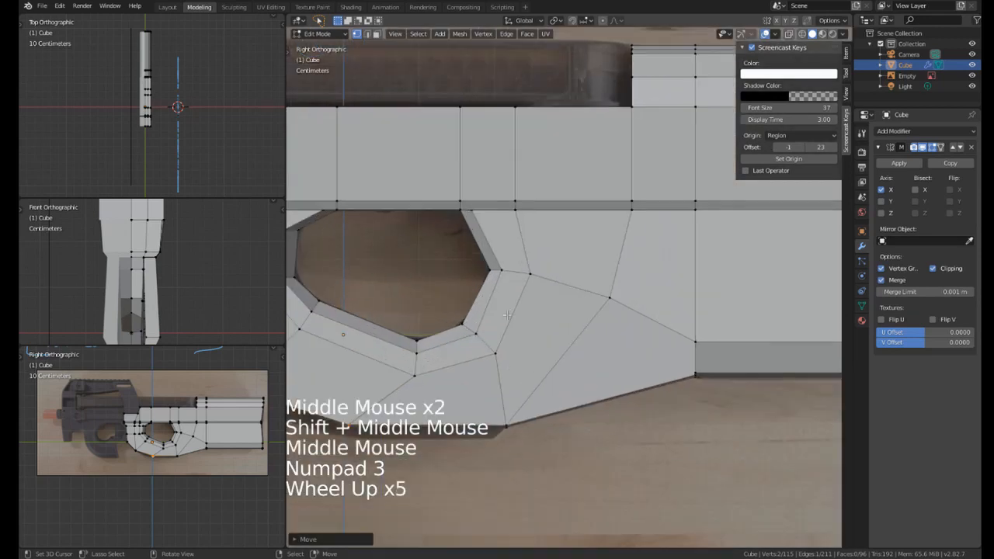
middle_click_drag(389, 401, 506, 303, "shift")
right_click(506, 303)
left_click(501, 302, "shift")
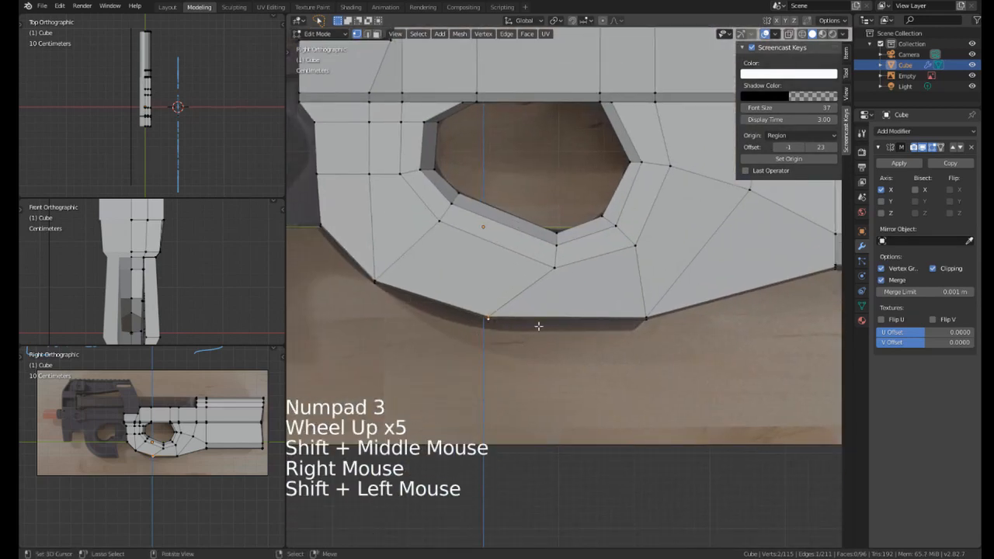
key("g")
key("g")
key("g")
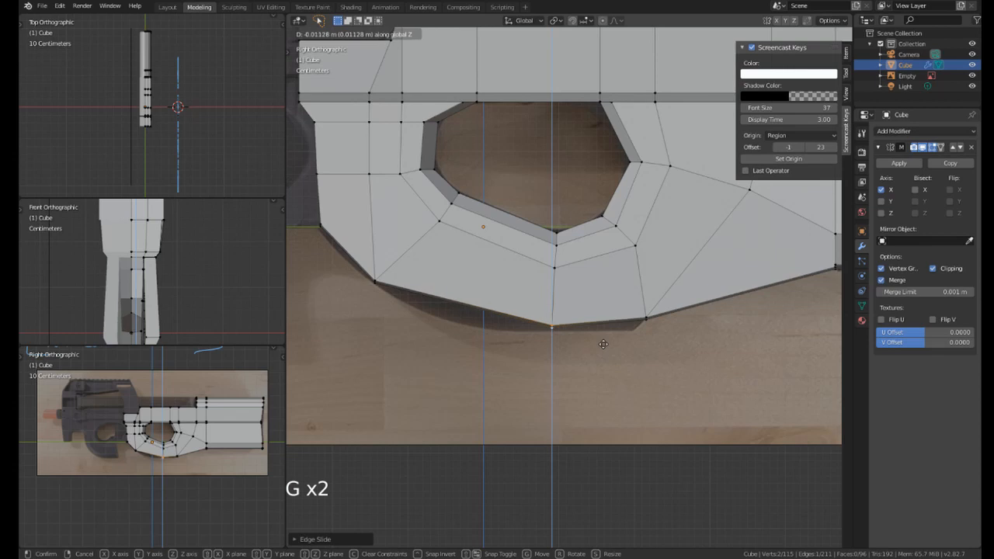
left_click(604, 344)
In wireframe, move the rear bottom corner vertices forward and down about 0.01 m onto the reference outline.
middle_click_drag(600, 321, 554, 323, "shift")
key("z")
mouse_move(629, 312)
middle_mouse_down("shift")
mouse_move(569, 300)
mouse_move(505, 324)
mouse_move(584, 311)
middle_mouse_up("shift")
left_click(493, 303)
right_click(555, 318)
left_click_drag(572, 303, 588, 347, "shift")
key("g")
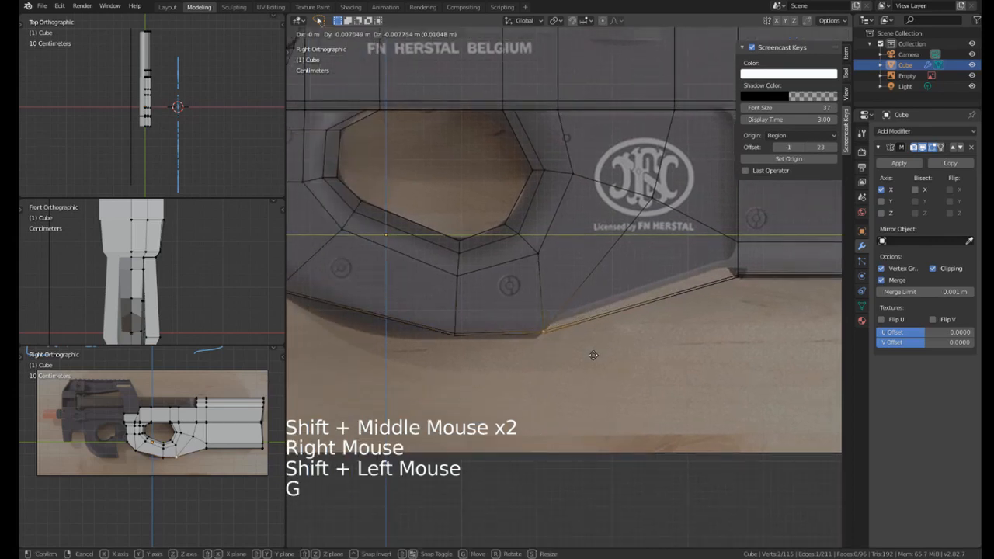
left_click(593, 355)
Add a centred loop cut across the faces below the thumbhole's lower front edge.
middle_click_drag(418, 317, 529, 341, "shift")
key("ctrl+r")
left_click(478, 334)
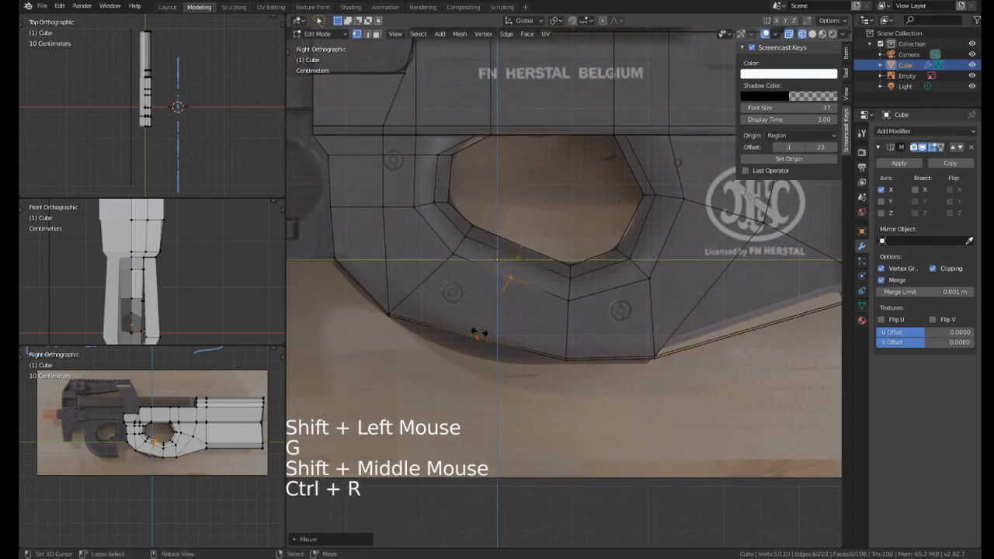
right_click(498, 326)
Move the new cut's bottom outline vertices forward and down onto the curved reference edge.
left_click(470, 335, "ctrl")
key("g")
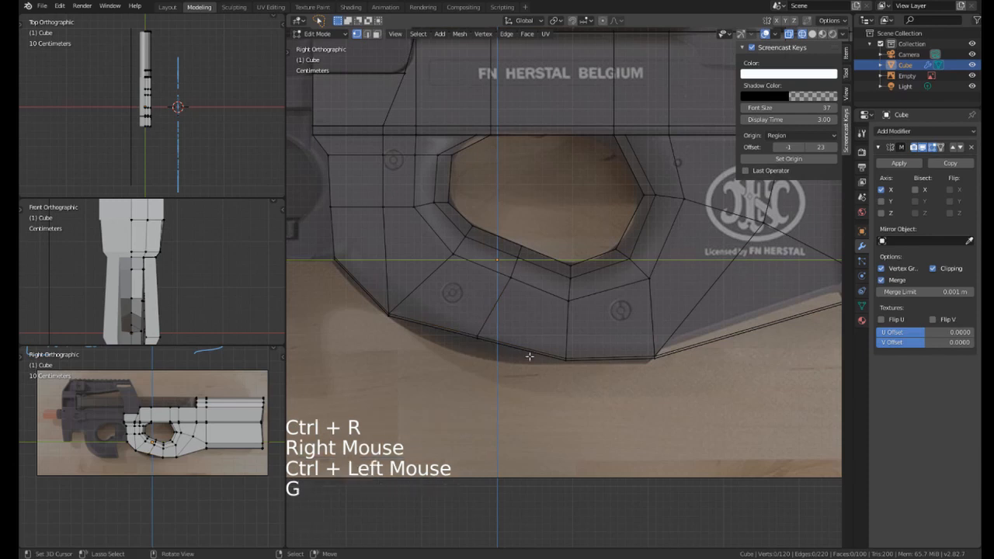
right_click(497, 339)
left_click(477, 339, "shift")
key("g")
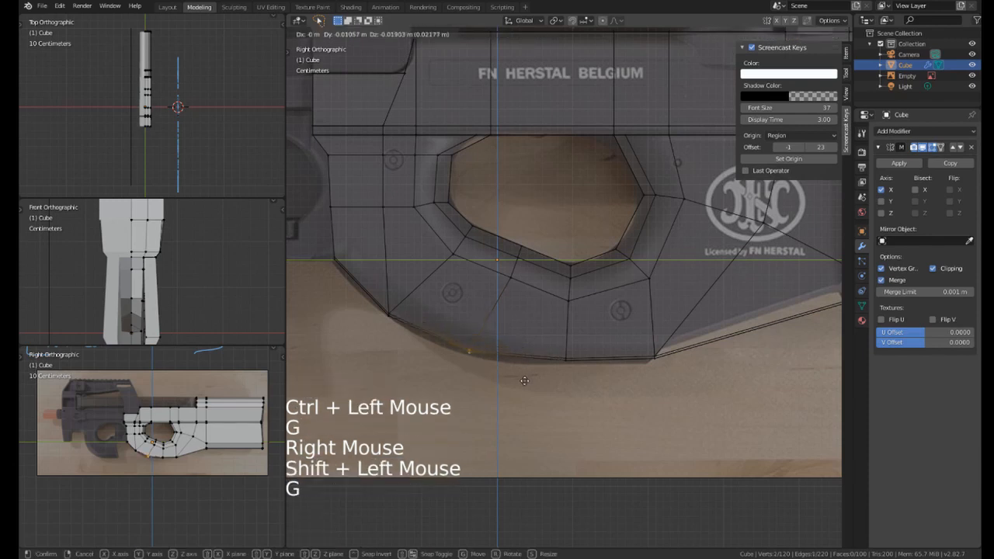
left_click(524, 381)
Edge-slide the three ring vertices at the thumbhole's lower front corner slightly forward.
middle_click_drag(495, 312, 523, 353, "shift")
right_click(526, 267)
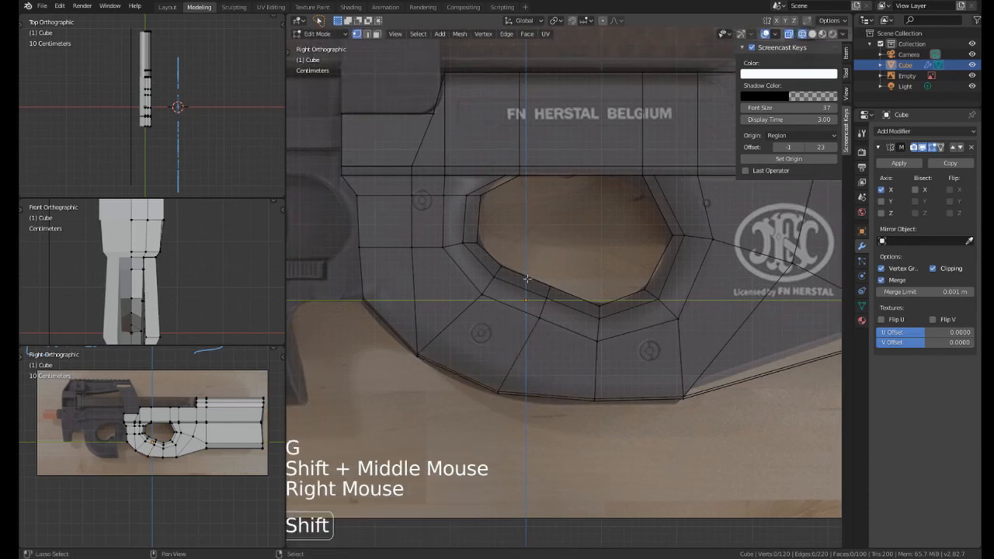
left_click_drag(525, 248, 459, 304, "shift")
key("g")
key("g")
left_click(509, 305)
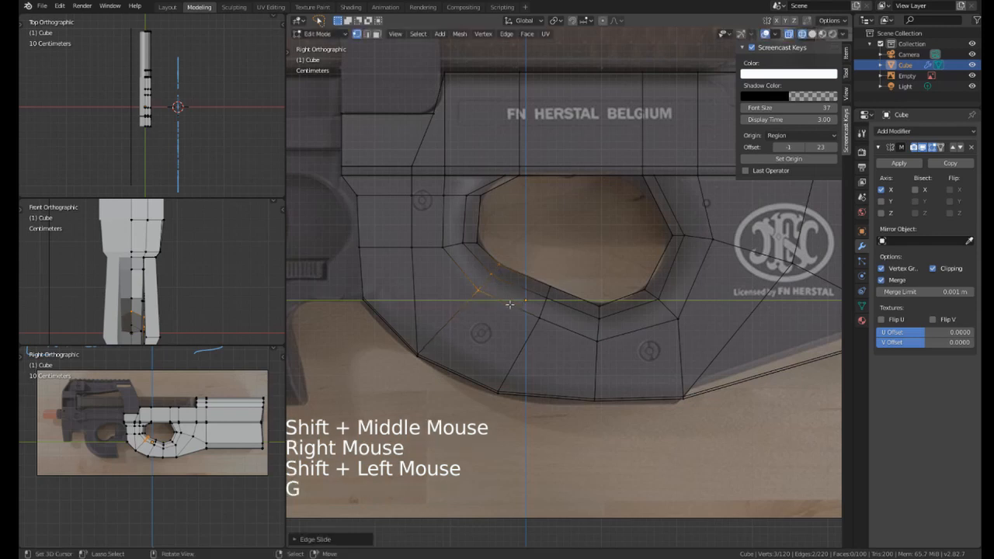
Move the new cut's ring vertices below the thumbhole slightly forward to even out the face spacing.
right_click(559, 350)
mouse_move(559, 350)
left_mouse_down("shift")
mouse_move(579, 256)
mouse_move(563, 348)
left_mouse_up("shift")
key("g")
Move and slightly rotate the three ring vertices at the thumbhole's lowest corner to straighten their edges.
right_click(560, 349)
mouse_move(593, 279)
left_mouse_down("shift")
mouse_move(582, 353)
mouse_move(607, 353)
left_mouse_up("shift")
key("g")
key("r")
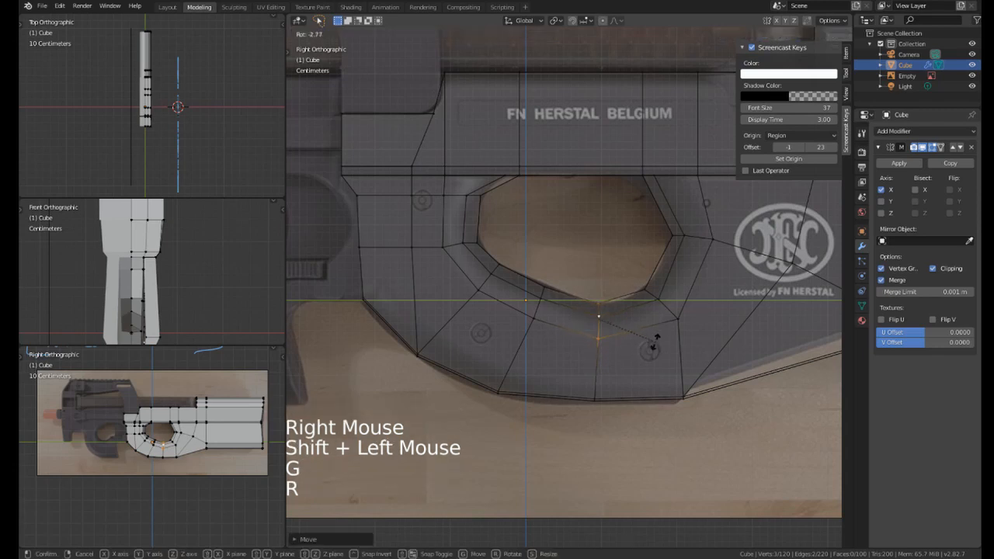
key("g")
Reposition the three ring vertices at the thumbhole's lower rear corner.
middle_click_drag(630, 328, 542, 337, "shift")
right_click(542, 337)
left_click_drag(547, 339, 598, 340, "shift")
key("g")
Compare the body's outline and edge layout with the reference photo outside edit mode, and resume mesh editing.
scroll(599, 318, "down", 6)
mouse_move(543, 249)
middle_mouse_down("shift")
mouse_move(561, 267)
mouse_move(535, 266)
middle_mouse_up("shift")
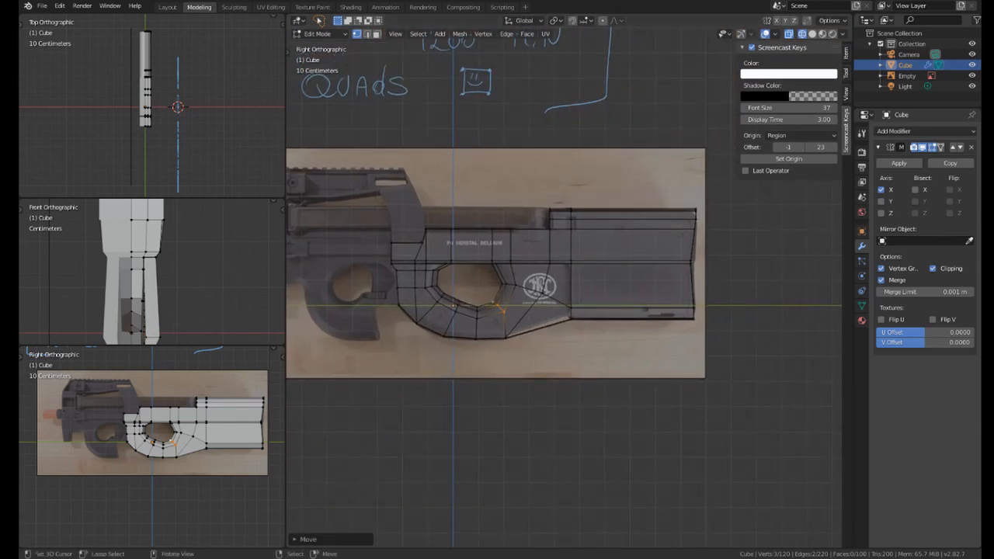
key("Tab")
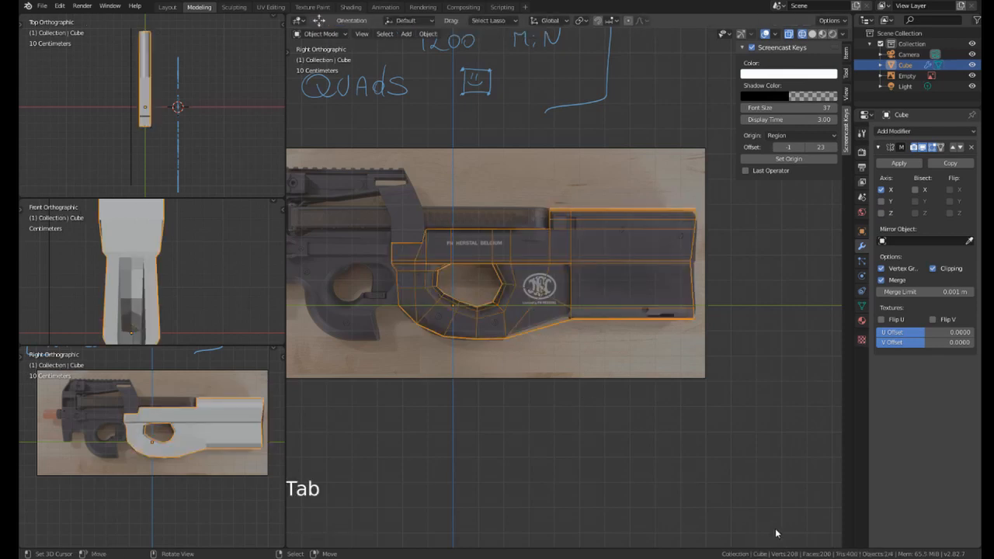
middle_click_drag(478, 279, 564, 318, "shift")
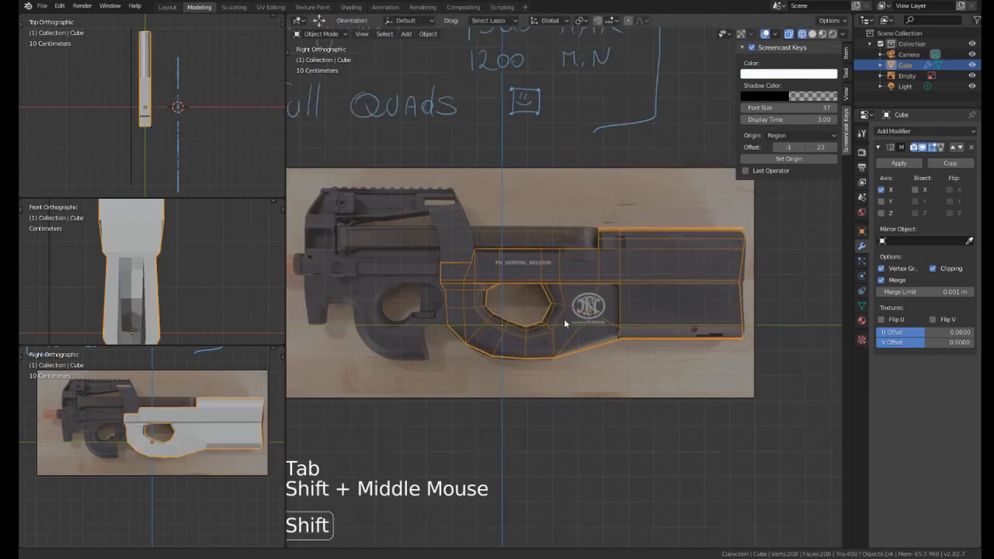
scroll(659, 267, "down", 1, "shift")
middle_click_drag(659, 268, 587, 284, "shift")
scroll(587, 284, "up", 4)
middle_click_drag(719, 337, 679, 370, "shift")
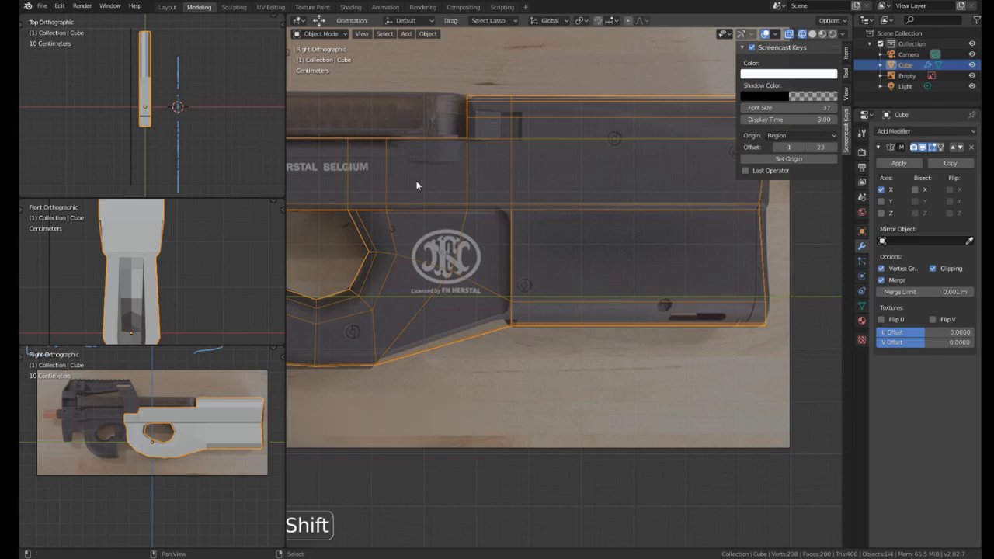
middle_click_drag(416, 185, 646, 173, "shift")
scroll(487, 256, "down", 2)
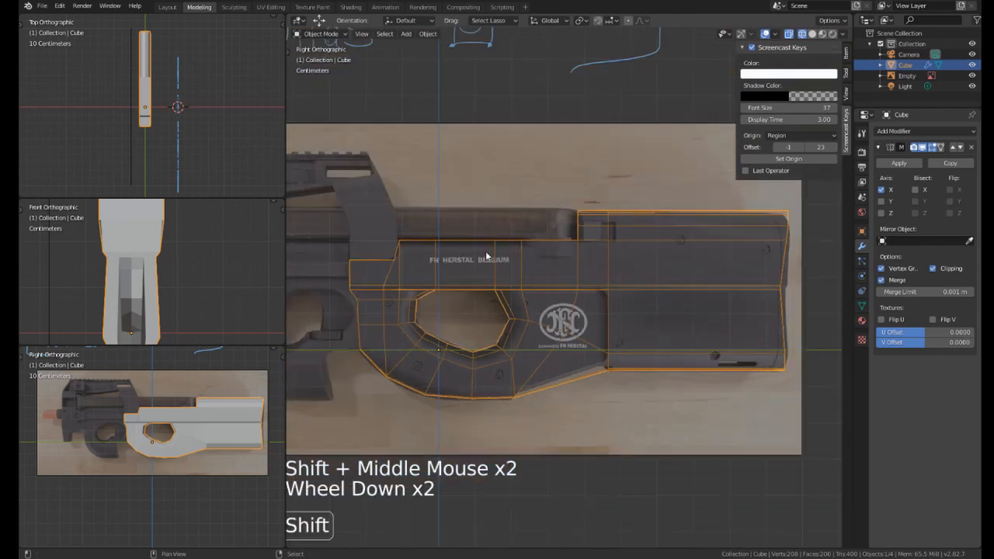
middle_click_drag(487, 256, 479, 240, "shift")
scroll(612, 220, "down", 1)
key("Tab")
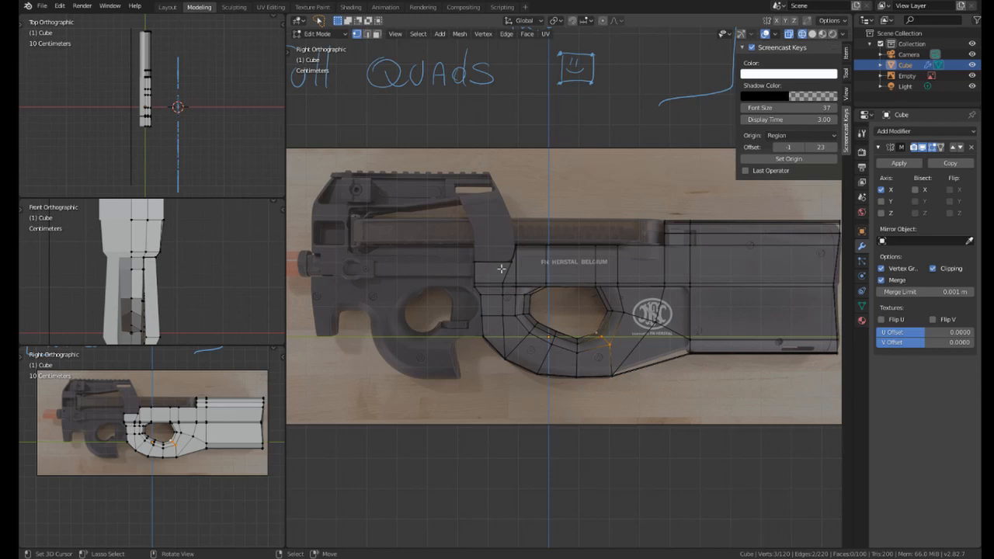
Examine the reference photo's trigger guard, grip and receiver in front of the modelled body.
mouse_move(502, 268)
middle_mouse_down("shift")
mouse_move(536, 256)
mouse_move(531, 248)
mouse_move(557, 231)
mouse_move(471, 196)
middle_mouse_up("shift")
scroll(544, 237, "up", 1)
scroll(543, 288, "up", 4)
right_click(543, 276)
left_click_drag(536, 276, 543, 294, "shift")
scroll(543, 293, "down", 3)
middle_click_drag(358, 113, 419, 221, "shift")
scroll(418, 220, "down", 2)
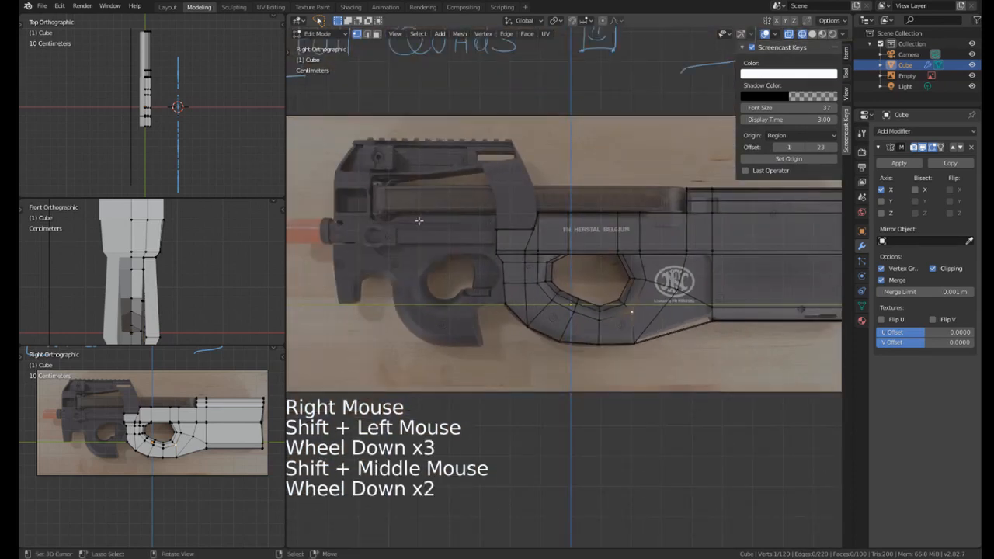
scroll(447, 251, "down", 2)
middle_click_drag(446, 252, 560, 270, "shift")
scroll(560, 269, "up", 4)
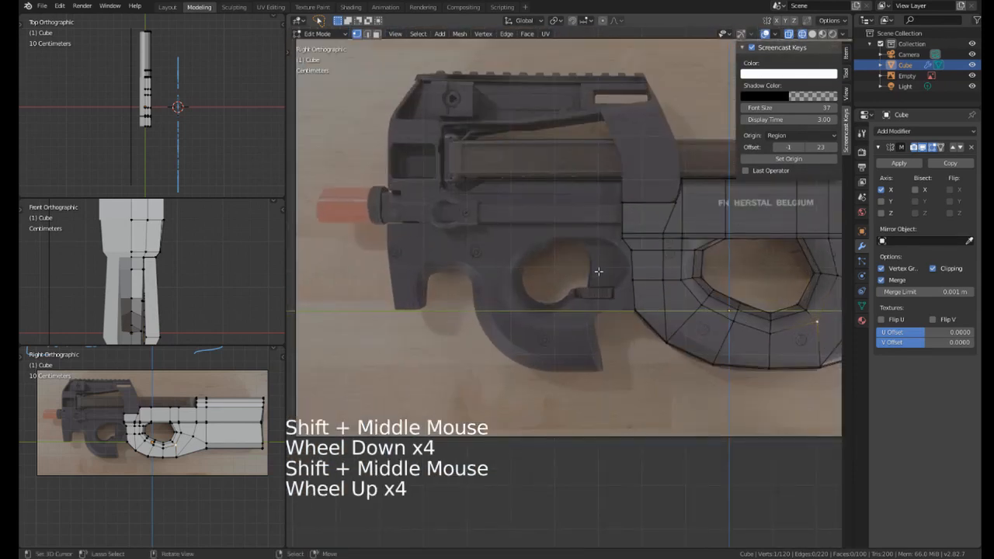
Set the viewport shading to Solid and examine where the body meets the trigger grip.
key("z")
mouse_move(601, 225)
middle_mouse_down("shift")
mouse_move(501, 225)
mouse_move(493, 235)
middle_mouse_up("shift")
key("z")
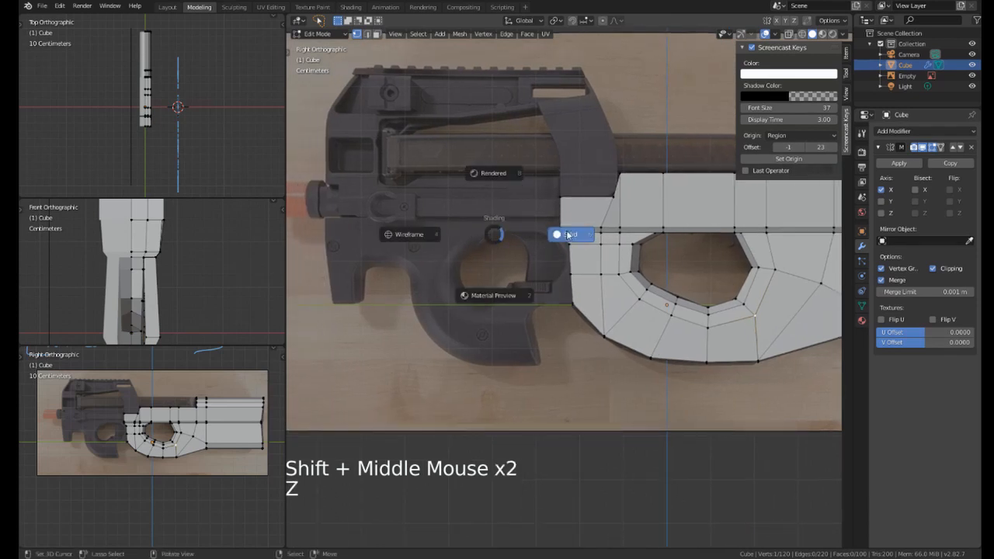
left_click(567, 234)
middle_click_drag(404, 244, 443, 260, "shift")
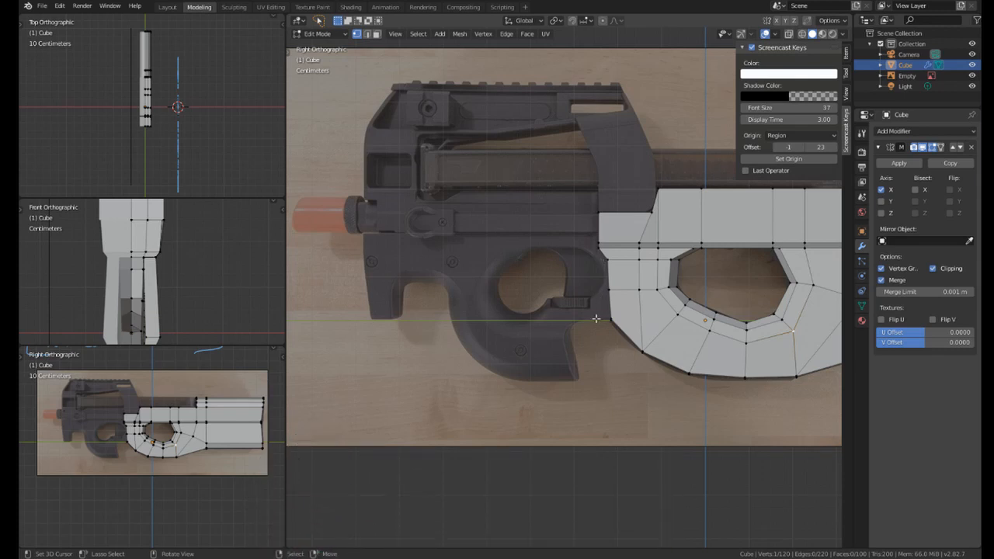
scroll(517, 208, "up", 3)
middle_click_drag(595, 318, 589, 214, "shift")
scroll(543, 190, "down", 2)
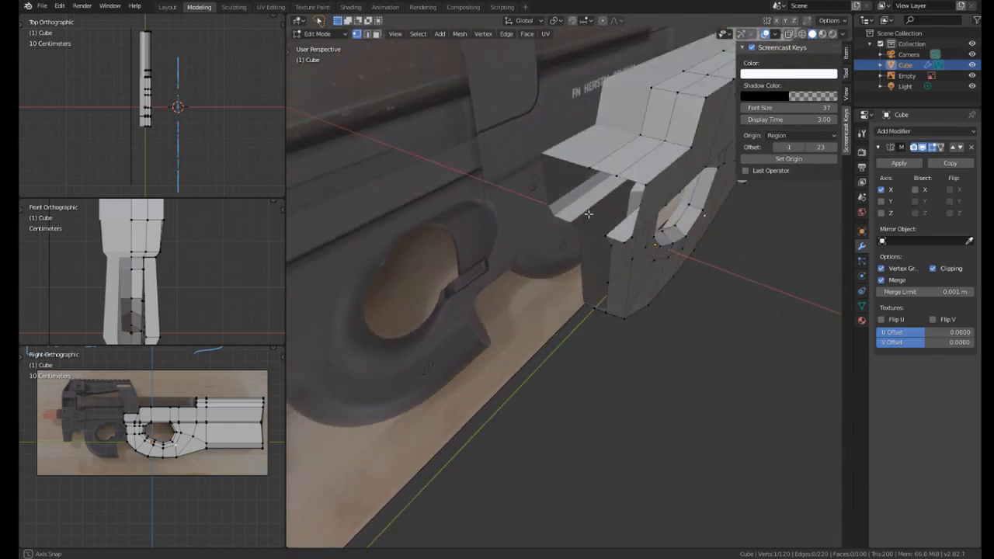
Edge-slide the outer inset edge on the low front step's top surface toward the body's side.
middle_click_drag(631, 161, 590, 175, "shift")
middle_click_drag(590, 175, 548, 188)
right_click(479, 222)
right_click(480, 222)
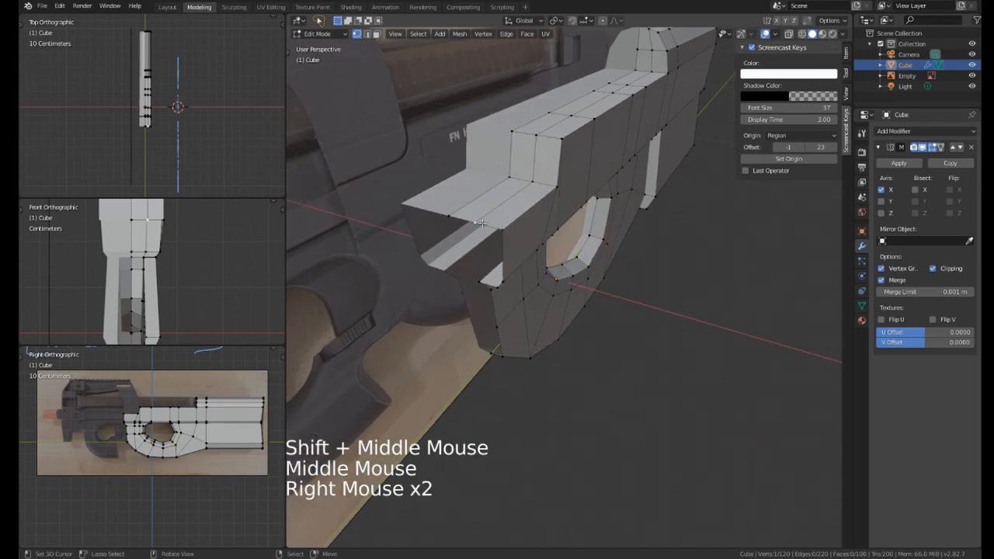
right_click(537, 184, "shift")
key("g")
key("g")
left_click(546, 186)
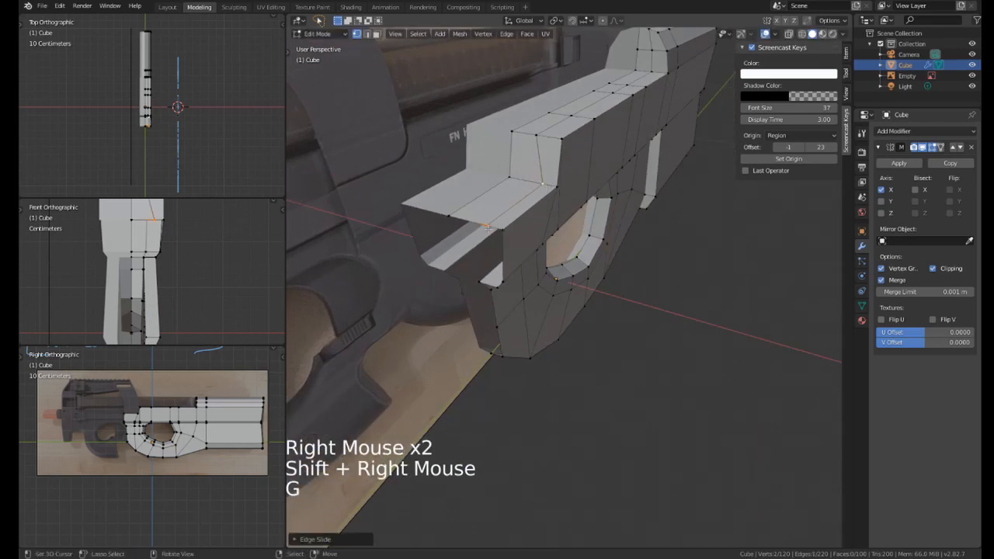
Fill a face between the front step's outer top edge and the thumbhole section's upper front edge.
middle_click_drag(514, 184, 543, 173)
right_click(544, 143)
right_click(559, 143, "shift")
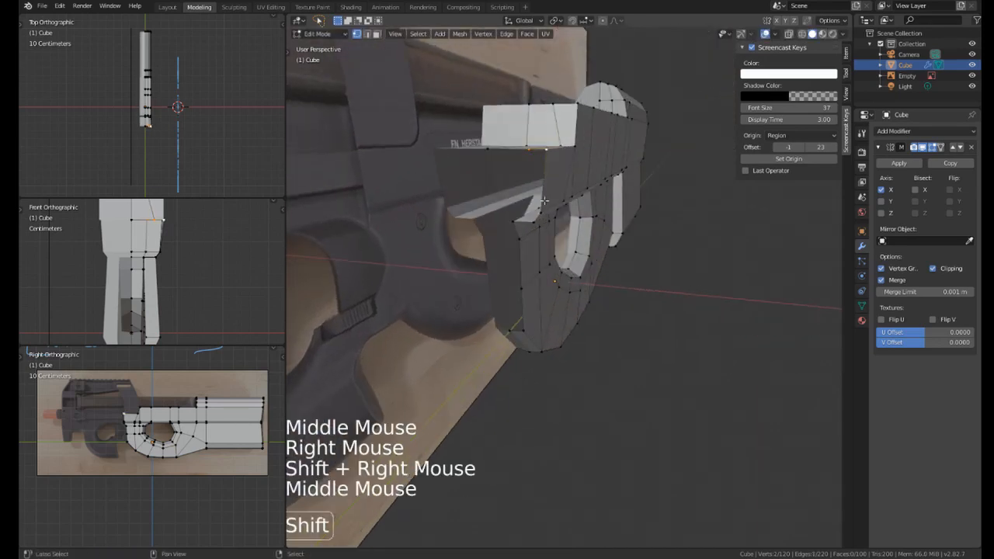
right_click(538, 214, "shift")
right_click(535, 222)
right_click(535, 154, "shift")
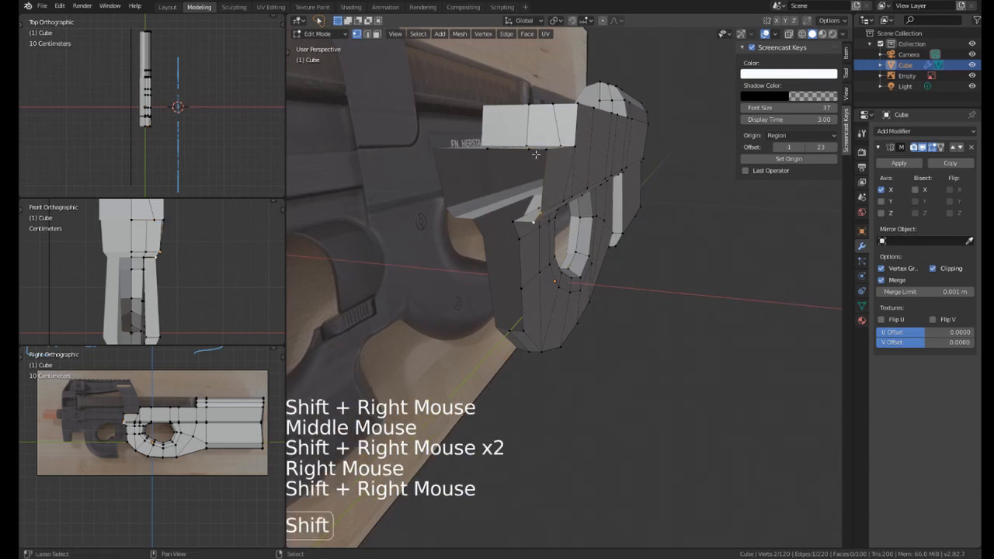
key("f")
Vertex-slide the new front face's inner top vertex along the step's front edge.
middle_click_drag(549, 169, 543, 216)
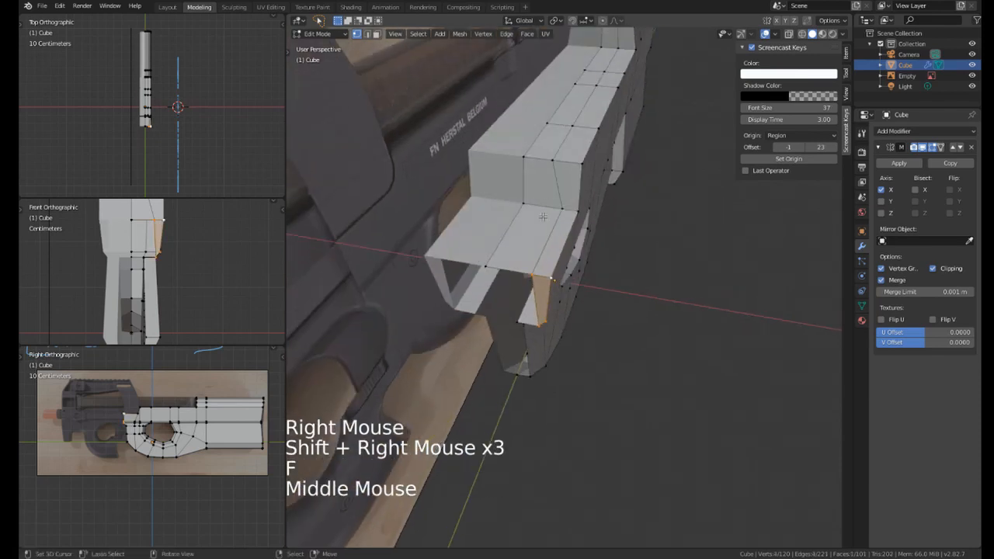
key("g")
key("g")
left_click(534, 274)
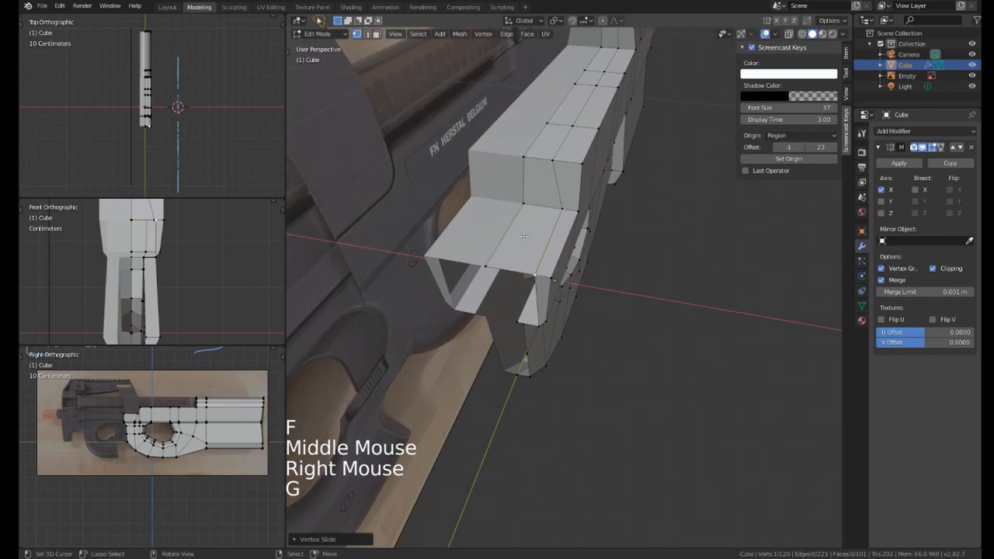
Edge-slide the inset edges on the raised section's front riser and top surface to straighten the lengthwise edge line.
middle_click_drag(534, 274, 565, 149)
key("g")
key("g")
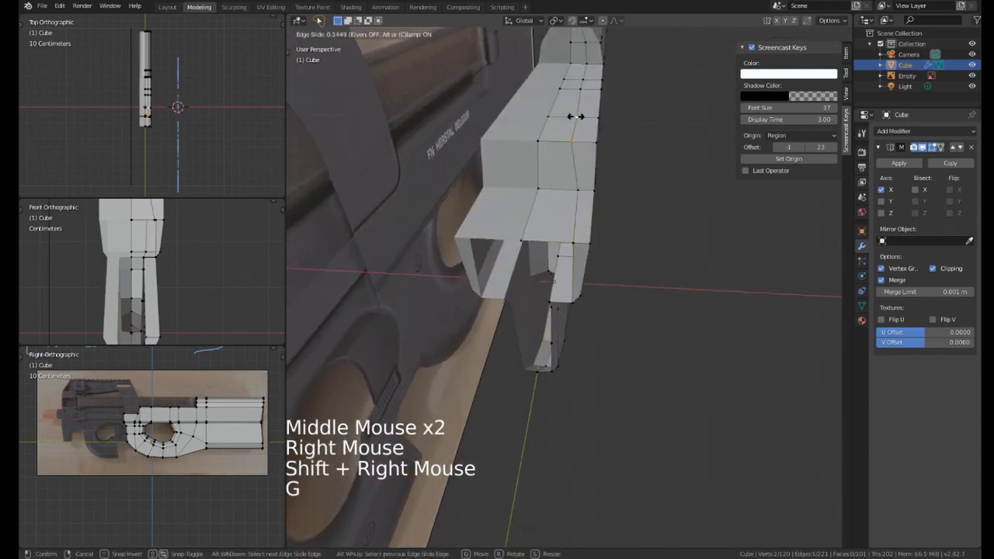
right_click(580, 116)
right_click(586, 82, "shift")
key("g")
key("g")
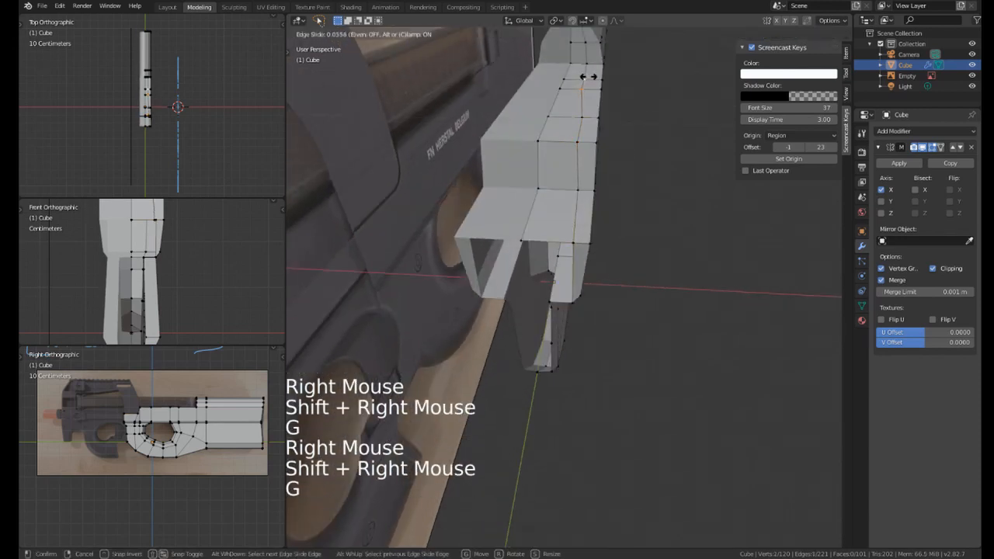
left_click(590, 76)
Examine the body's open front and thumbhole section from the side, from below and from the front.
middle_click_drag(589, 76, 590, 206)
scroll(528, 155, "down", 1)
scroll(543, 201, "up", 2)
middle_click_drag(590, 205, 501, 251, "shift")
scroll(553, 199, "down", 3)
scroll(532, 217, "up", 3)
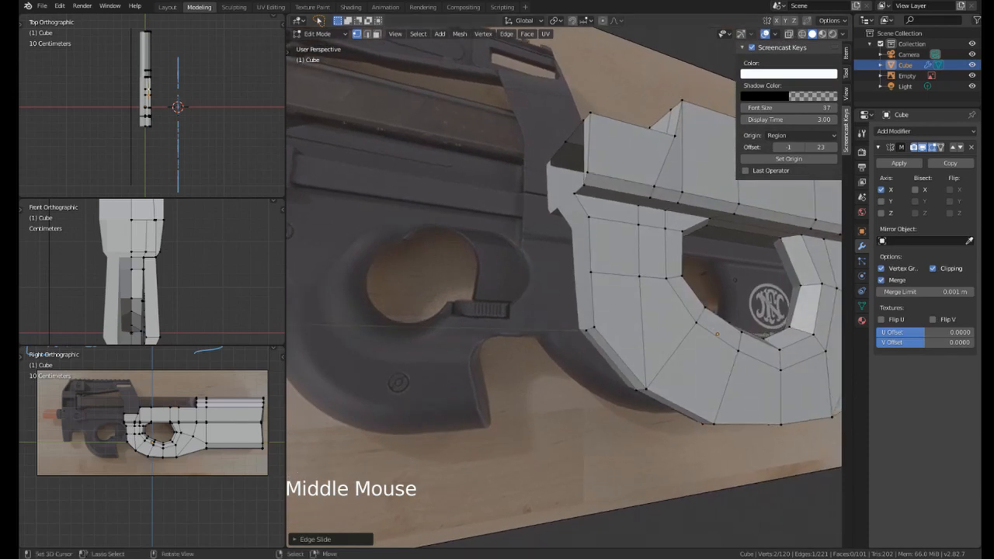
middle_click_drag(466, 295, 601, 226)
scroll(605, 208, "up", 1)
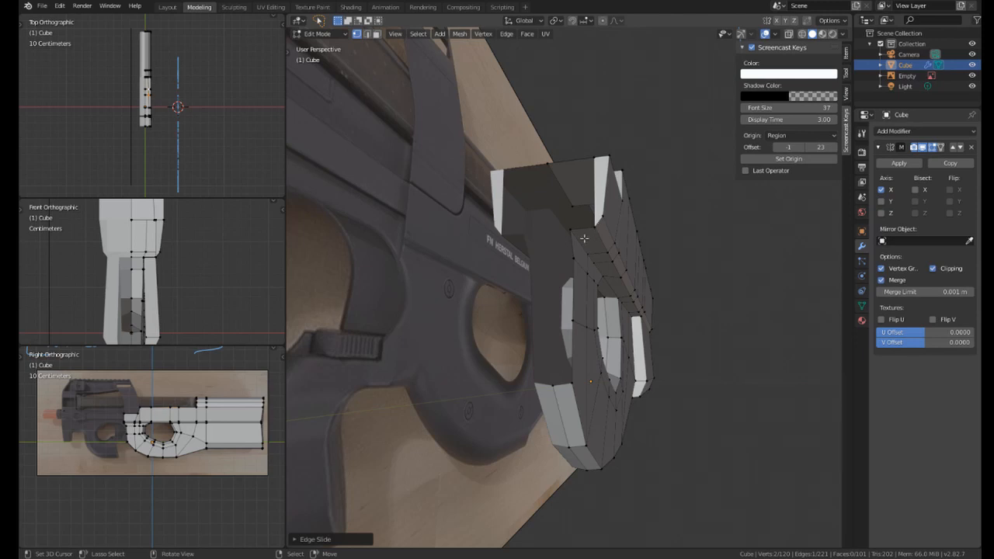
middle_click_drag(583, 238, 589, 282)
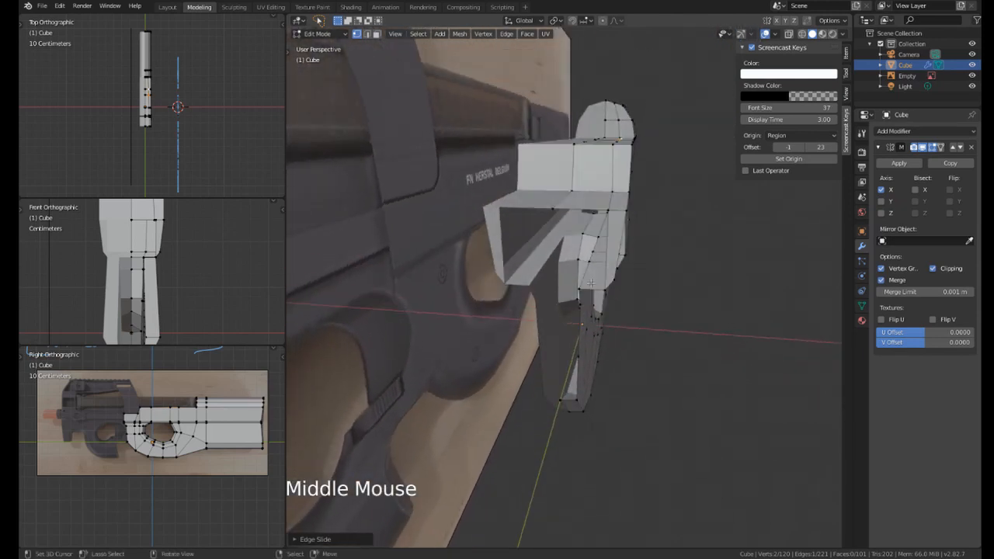
Vertex-slide the front face's inner top vertex along the low step's front edge.
key("g")
key("g")
left_click(587, 214)
middle_click_drag(587, 215, 561, 217)
scroll(580, 186, "up", 2)
middle_click_drag(560, 217, 572, 278, "shift")
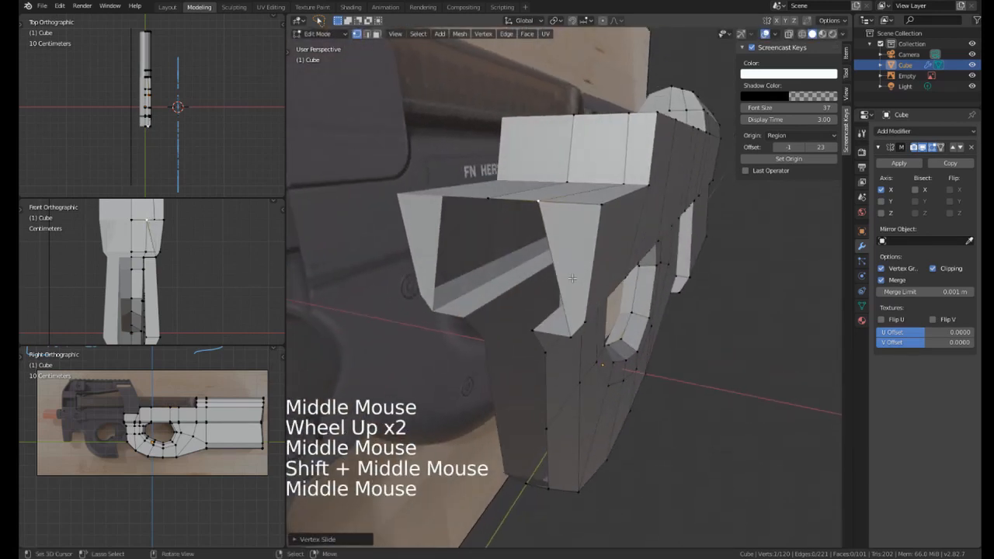
Replace the narrow front face with a new one between the step's outer top edge and the full lower front edge.
key("3")
right_click(572, 278)
key("x")
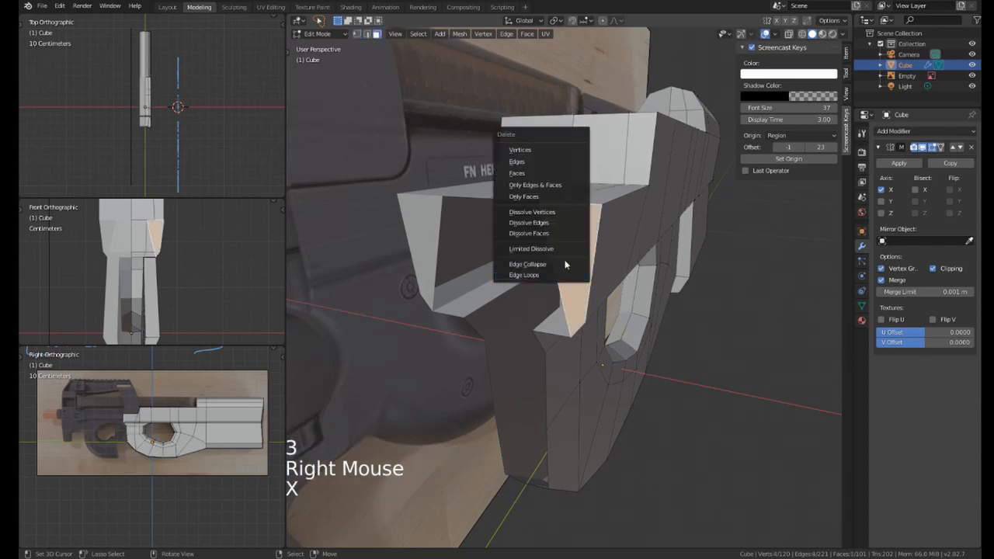
left_click(517, 173)
key("2")
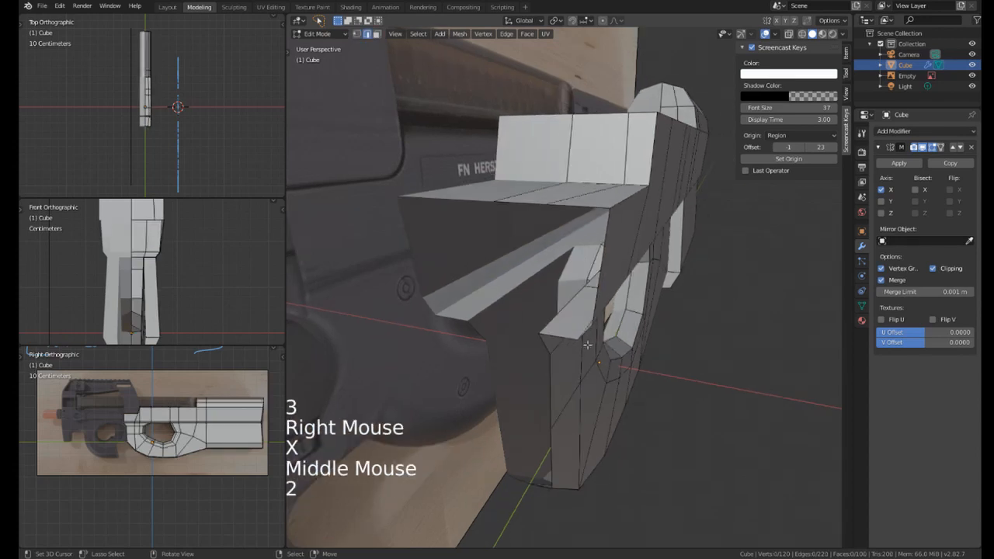
right_click(561, 322)
right_click(588, 230, "shift")
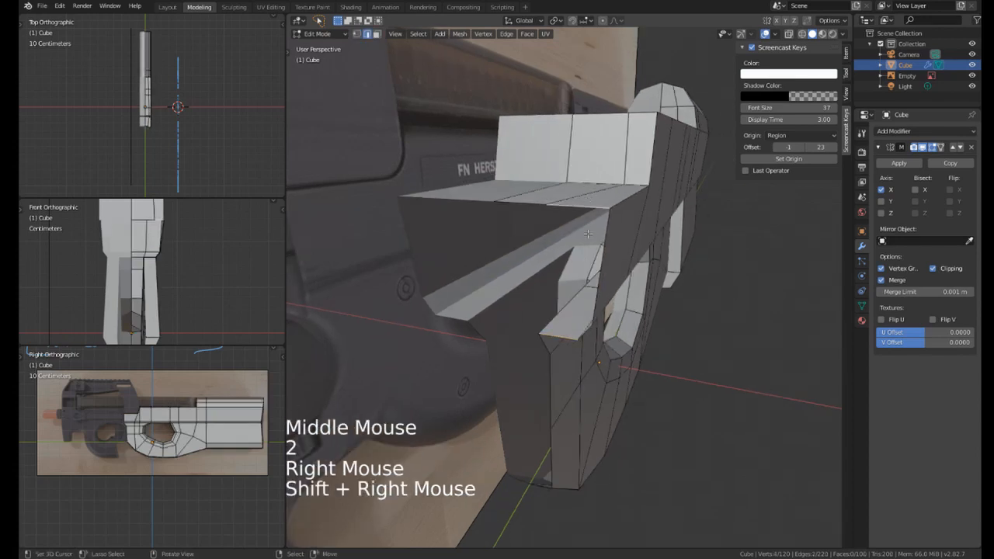
key("f")
Vertex-slide the new front face's inner top vertex toward the centre, above the face's lower inner corner.
middle_click_drag(588, 234, 561, 204)
middle_click_drag(560, 203, 600, 291, "shift")
key("1")
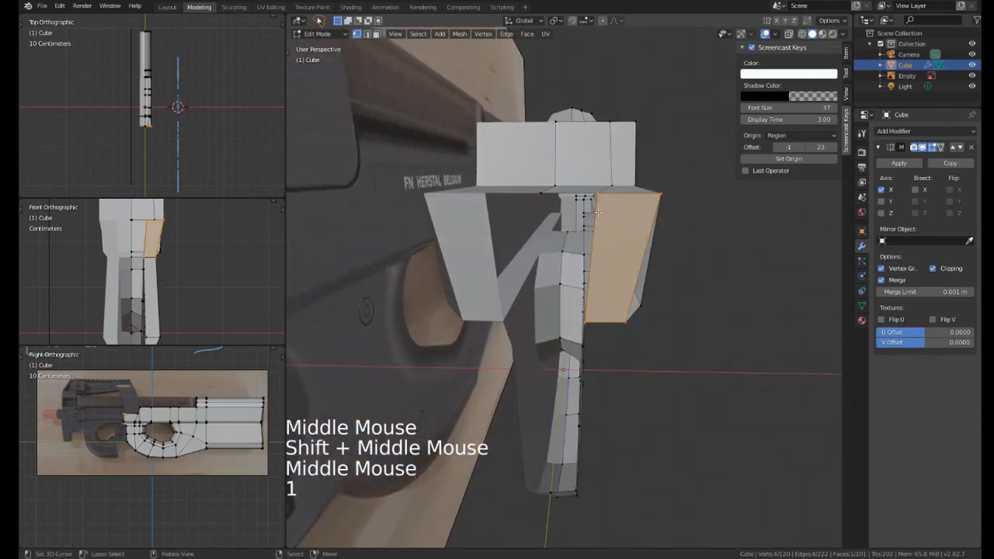
right_click(592, 194)
key("g")
key("g")
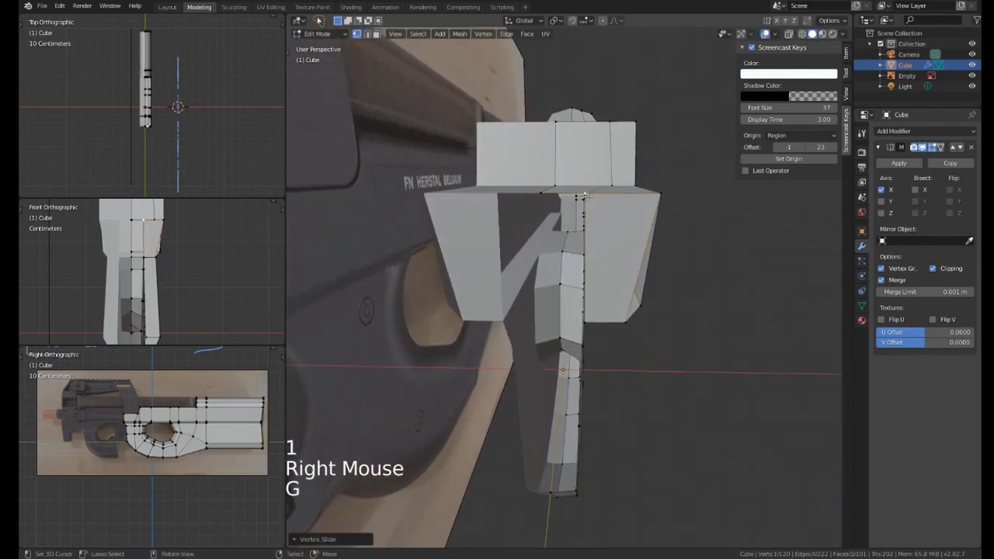
Vertex-slide the rear vertex of the step's inset edge toward the centre and edge-slide the whole inset edge slightly outward.
middle_click_drag(584, 196, 606, 190)
right_click(608, 188)
key("g")
key("g")
left_click(588, 190)
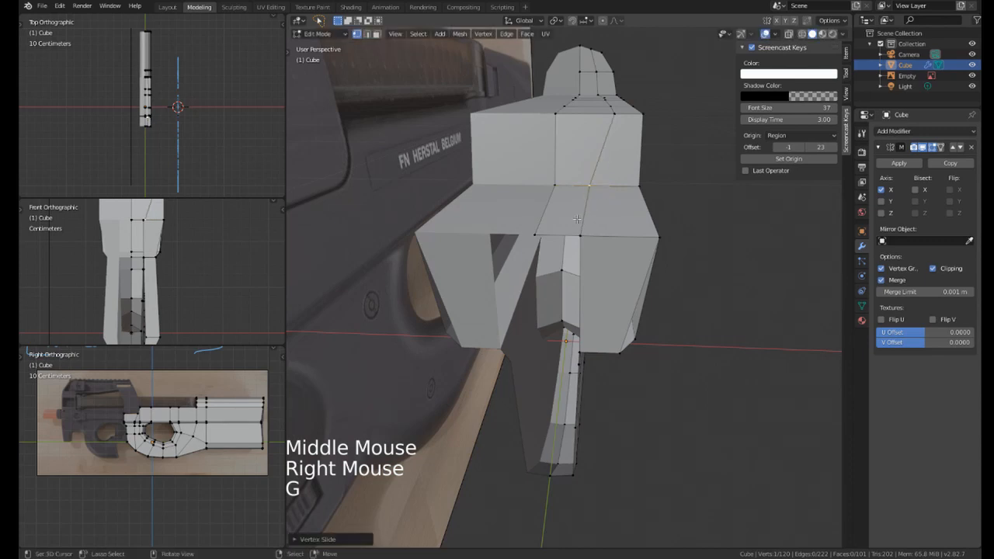
right_click(578, 229, "shift")
key("g")
key("g")
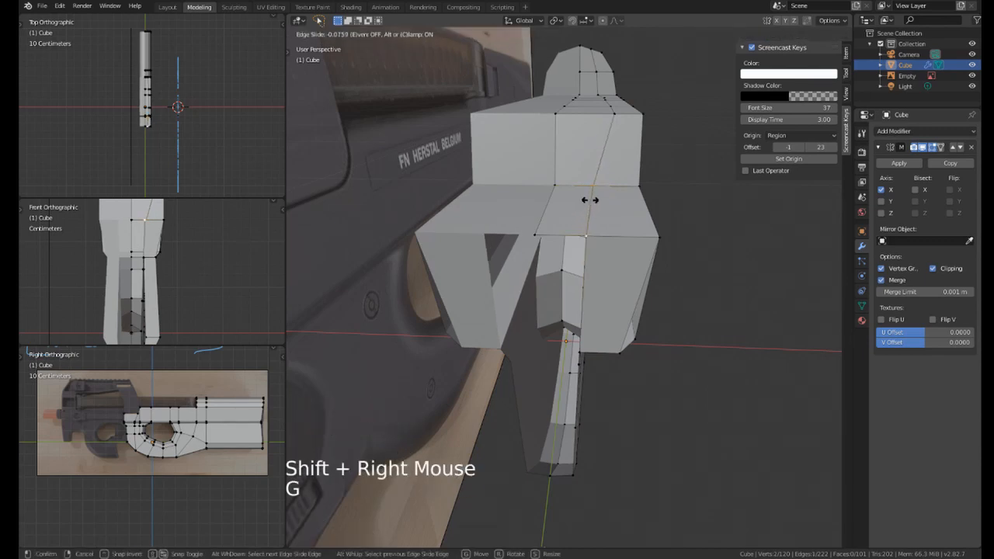
left_click(587, 201)
Add a horizontal loop cut across the lower part of the front face and vertex-slide its outer vertex inward.
middle_click_drag(587, 200, 585, 221)
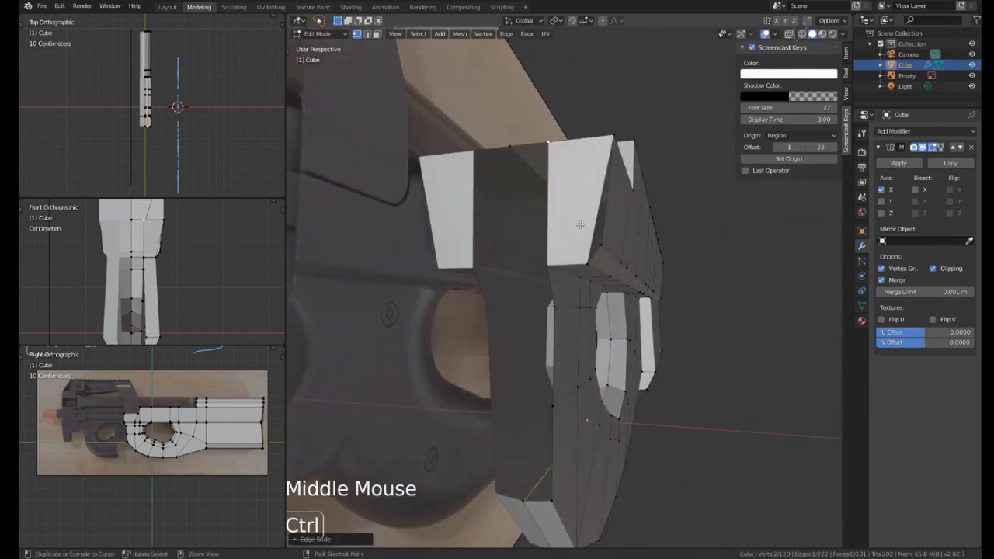
key("ctrl+r")
right_click(587, 224)
key("g")
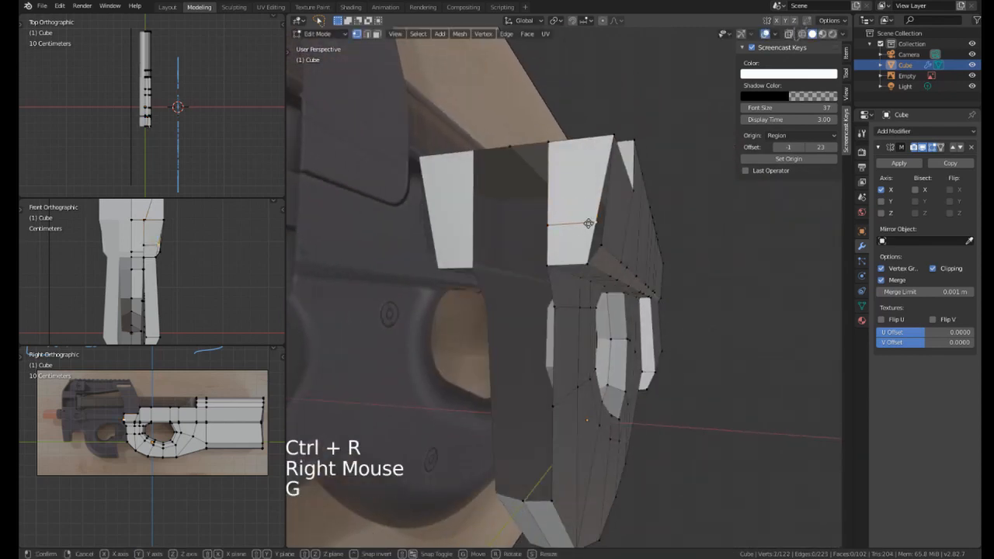
key("g")
left_click(581, 226)
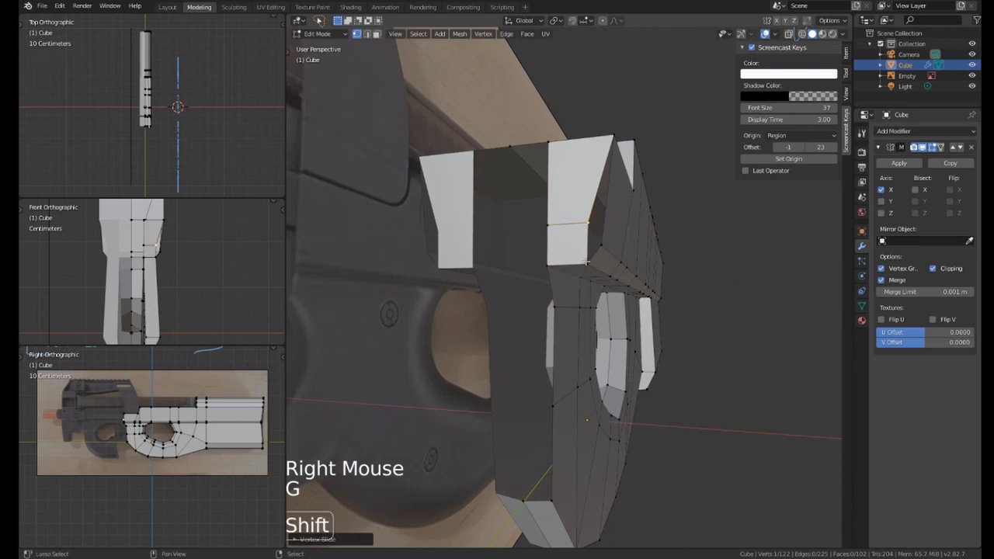
Fill a face in the gap between the front face's outer edge and the body's side.
right_click(600, 243, "shift")
key("f")
middle_click_drag(606, 134, 588, 264)
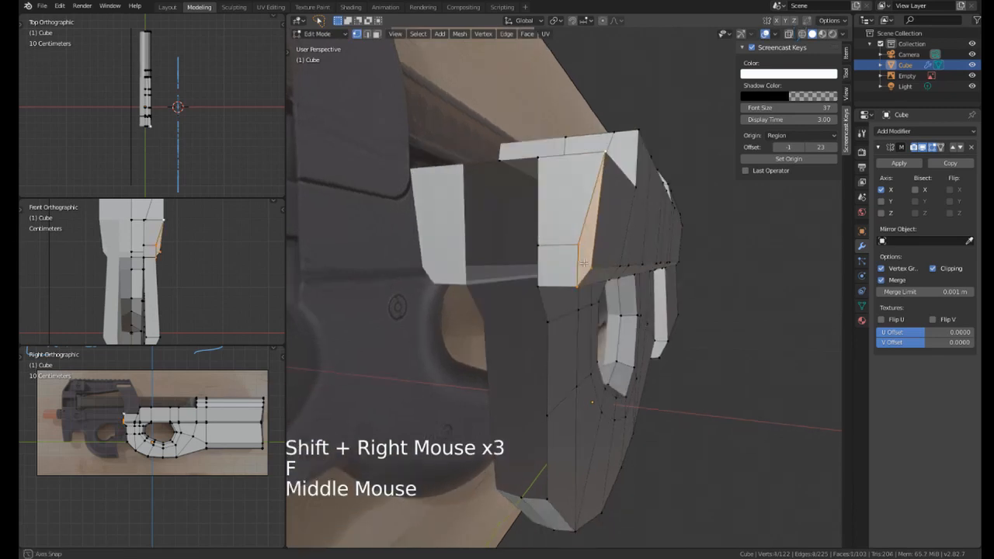
Merge the front face's outer cut vertex into the side's lower corner vertex using At Last.
right_click(588, 265)
key("g")
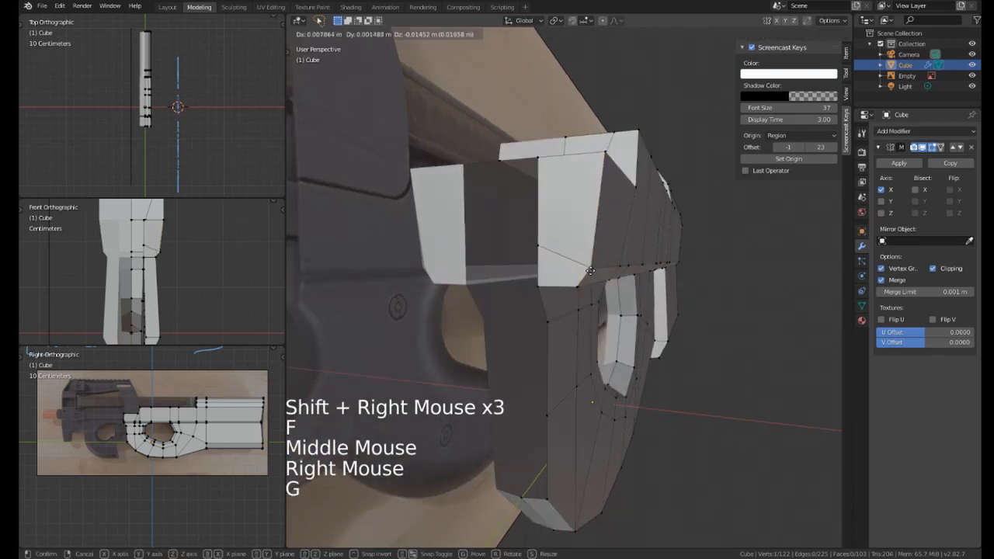
left_click(590, 270)
right_click(579, 264, "shift")
key("alt+m")
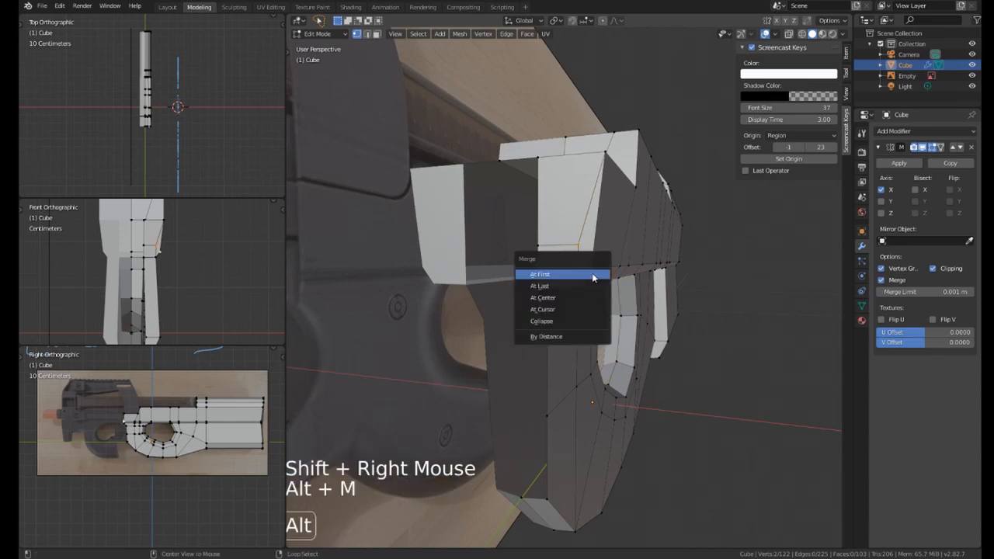
left_click(536, 286)
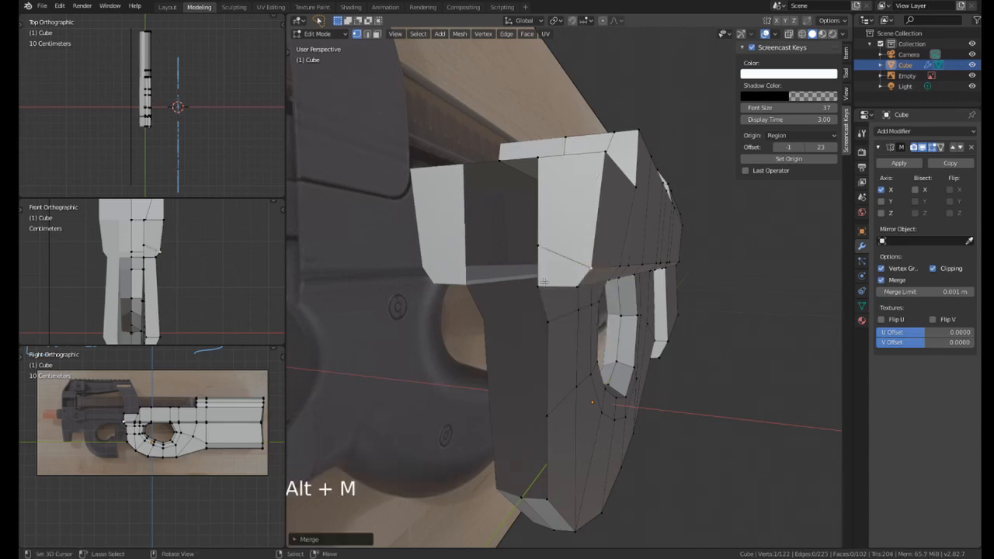
Vertex-slide the inner vertex of the front face's cut down until the cut is level.
right_click(538, 245)
key("g")
key("g")
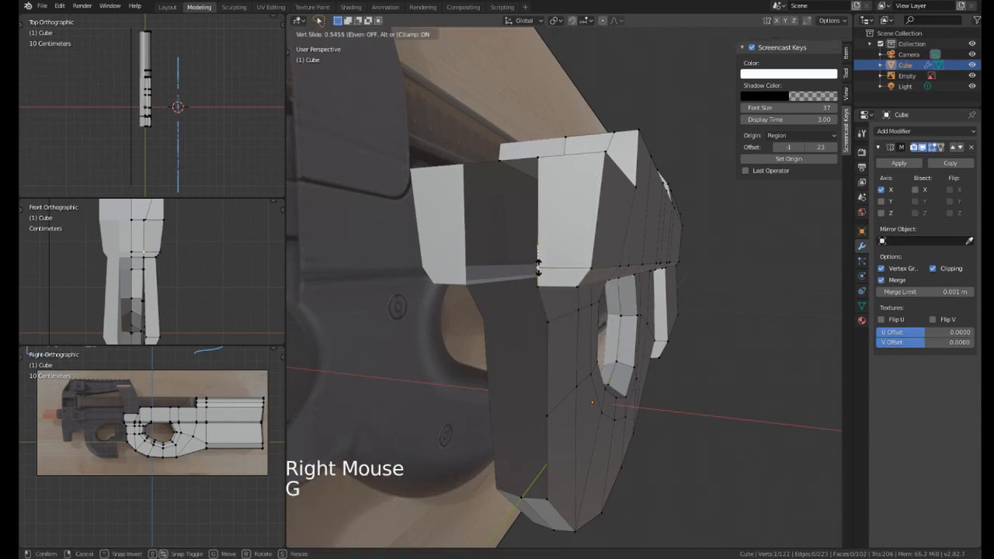
left_click(538, 264)
Edge-slide the inset edge chain along the raised section's top toward the centre, in line with the front step's inset edge.
middle_click_drag(537, 264, 573, 419)
scroll(573, 419, "down", 2)
right_click(598, 220)
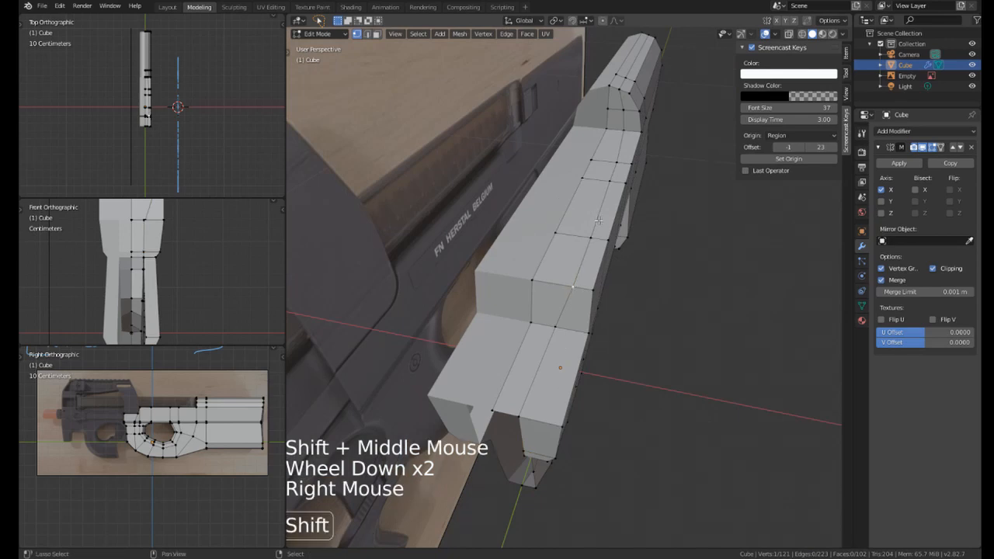
right_click(590, 239, "shift")
right_click(605, 180, "shift")
middle_click_drag(617, 181, 632, 169)
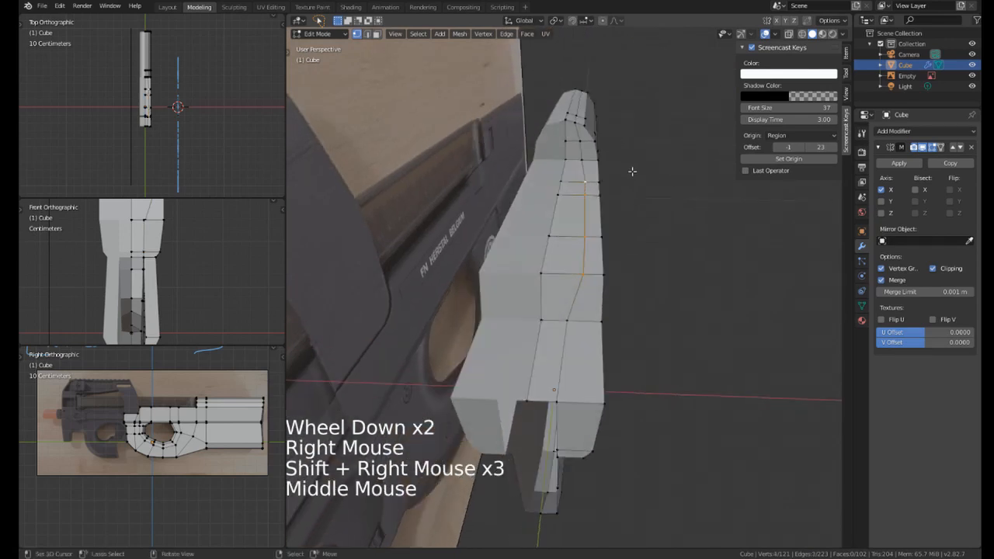
key("g")
key("g")
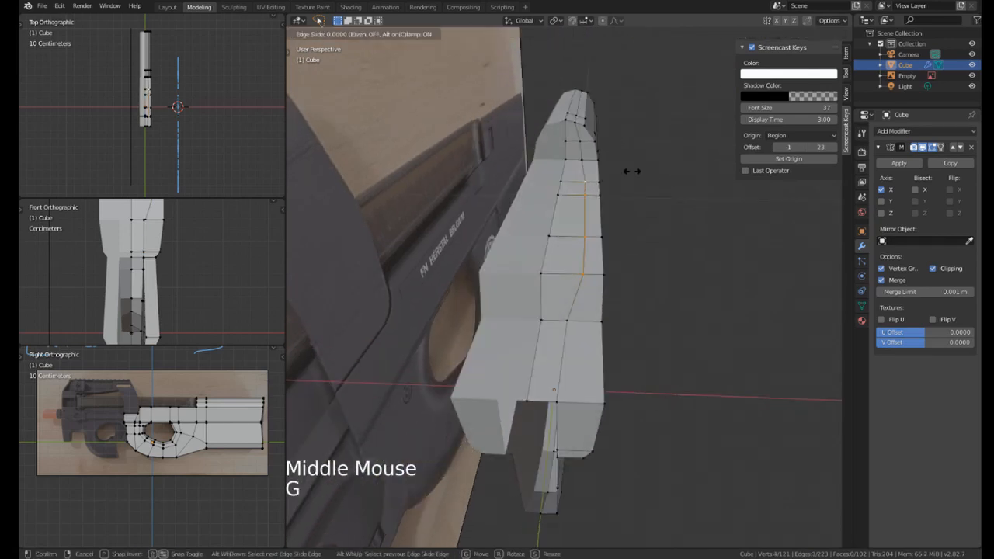
left_click(625, 270)
Vertex-slide the vertex behind the shifted edge chain, at the base of the rounded rear section, slightly toward the centre.
right_click(580, 162)
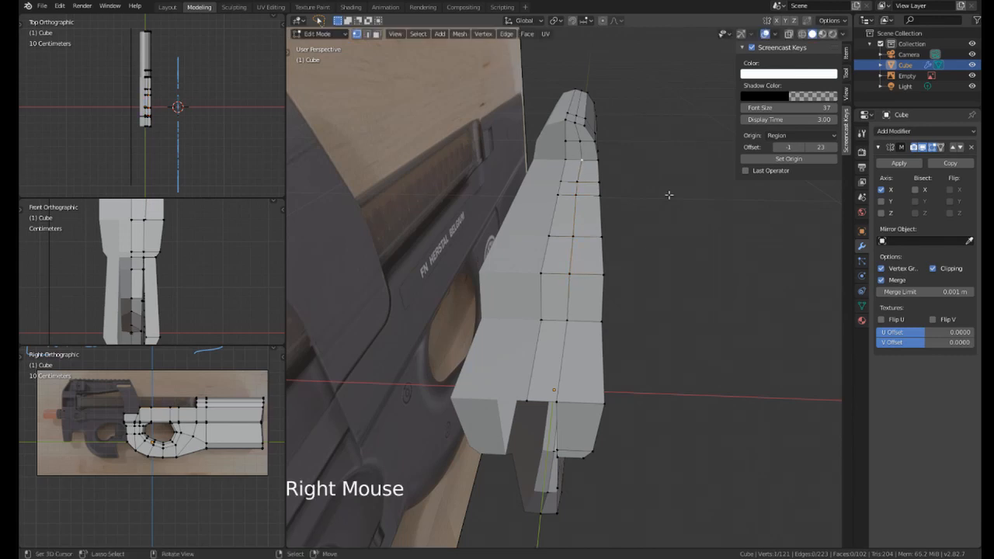
key("g")
key("g")
left_click(666, 194)
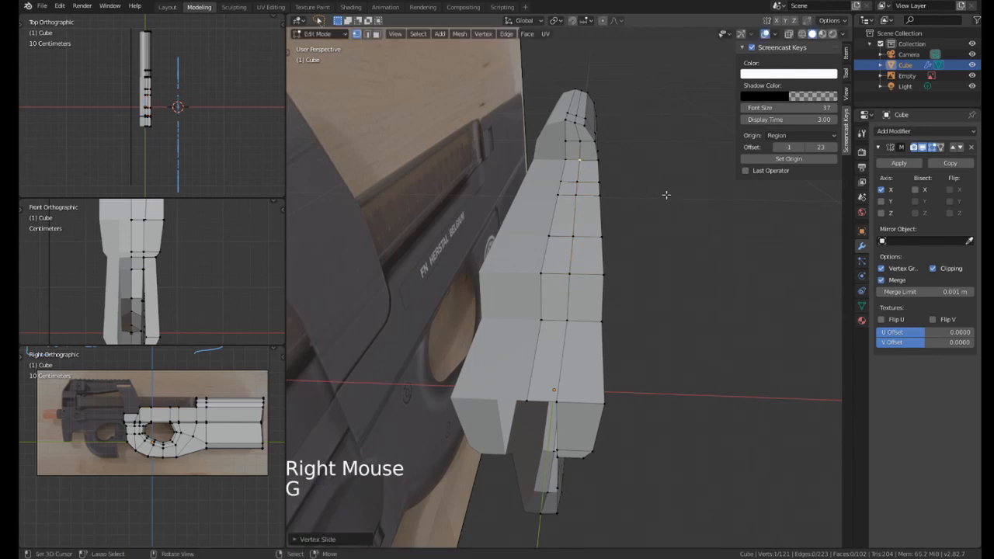
Select the thumbhole section's lower front edge and extrude it forward in right view to the trigger grip's upper rear corner.
middle_click_drag(665, 194, 508, 187)
key("KP_3")
middle_click_drag(543, 233, 638, 304)
right_click(641, 288)
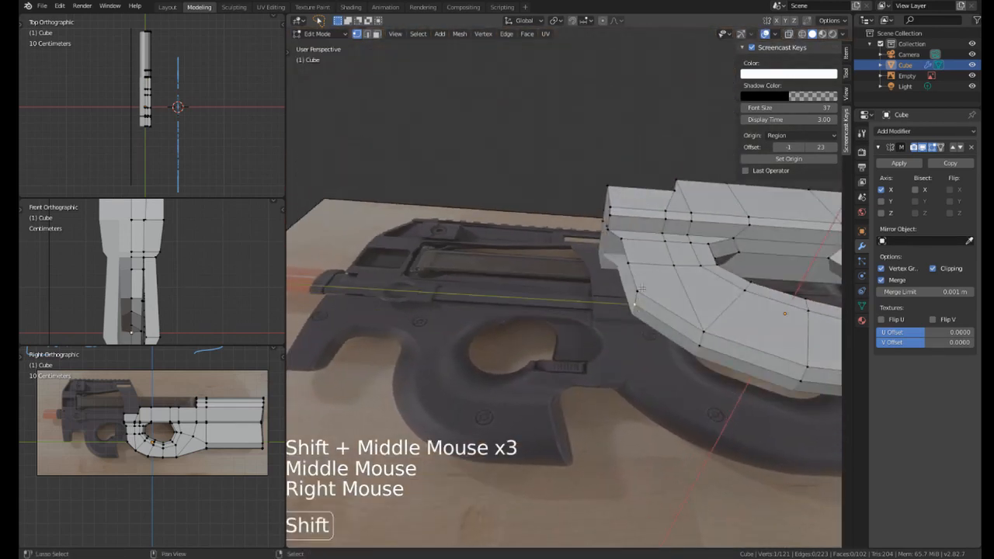
right_click(641, 288, "shift")
key("KP_3")
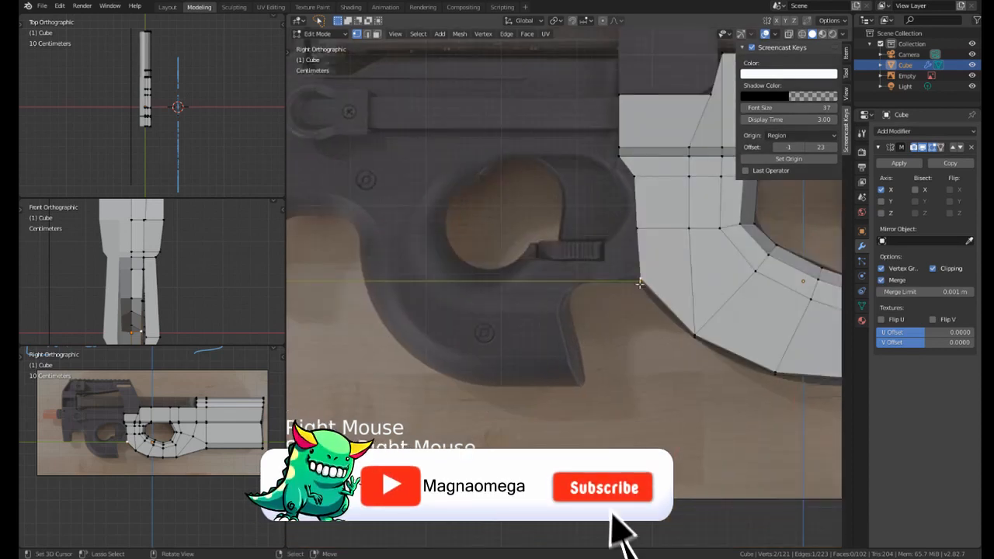
middle_click_drag(639, 284, 649, 284, "shift")
key("g")
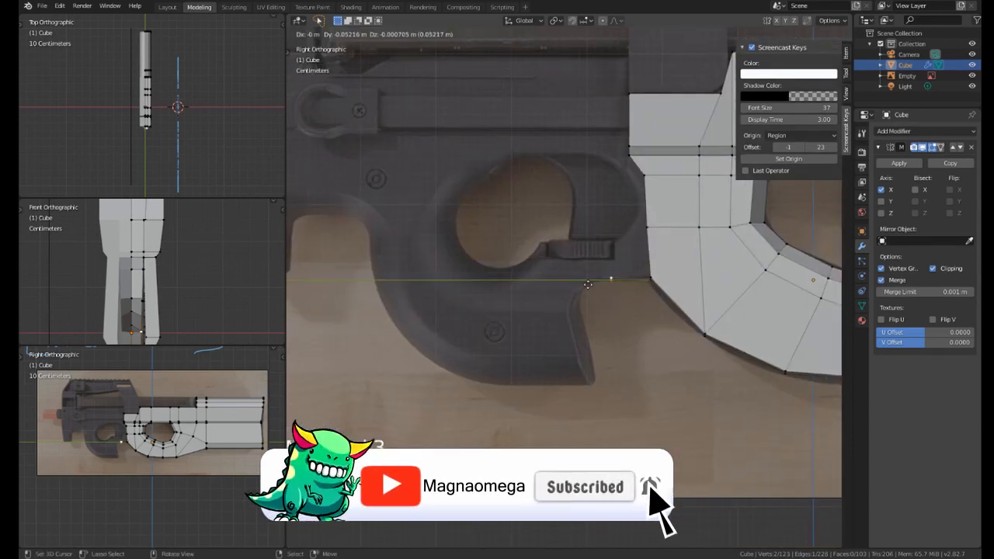
key("e")
key("e")
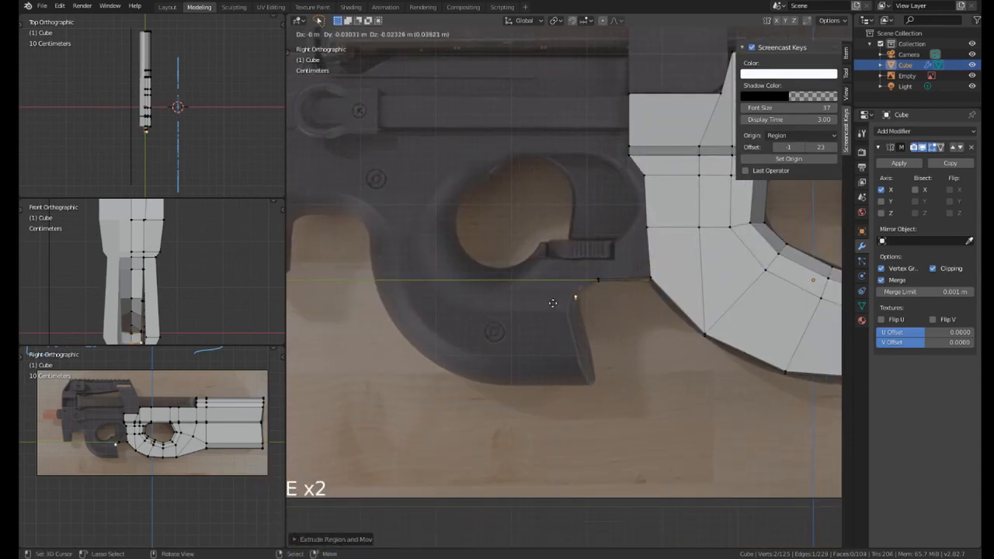
left_click(553, 296)
Extrude the edge down the trigger grip's rear outline to its bottom tip, following the reference photo.
key("e")
left_click(545, 336)
key("e")
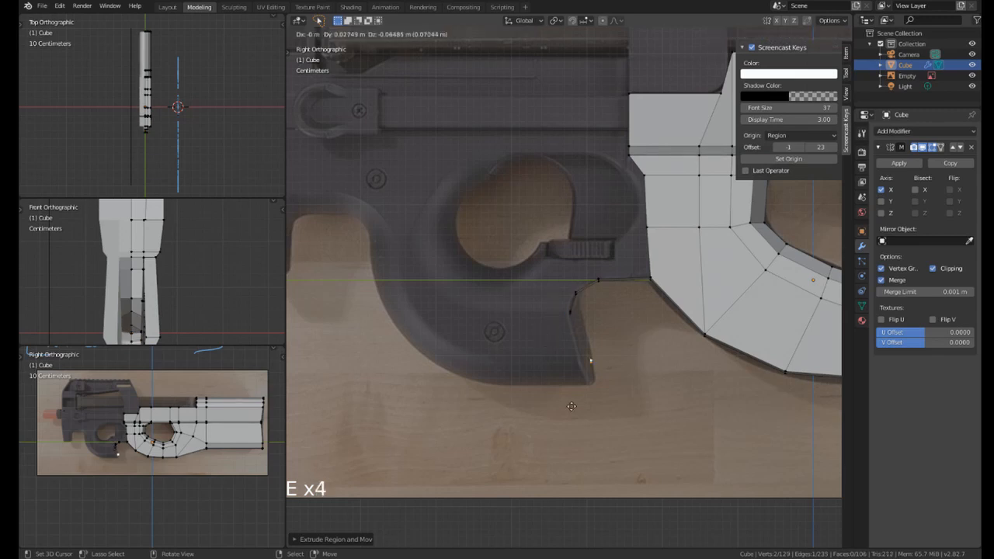
left_click(569, 422)
middle_click_drag(571, 361, 658, 365, "shift")
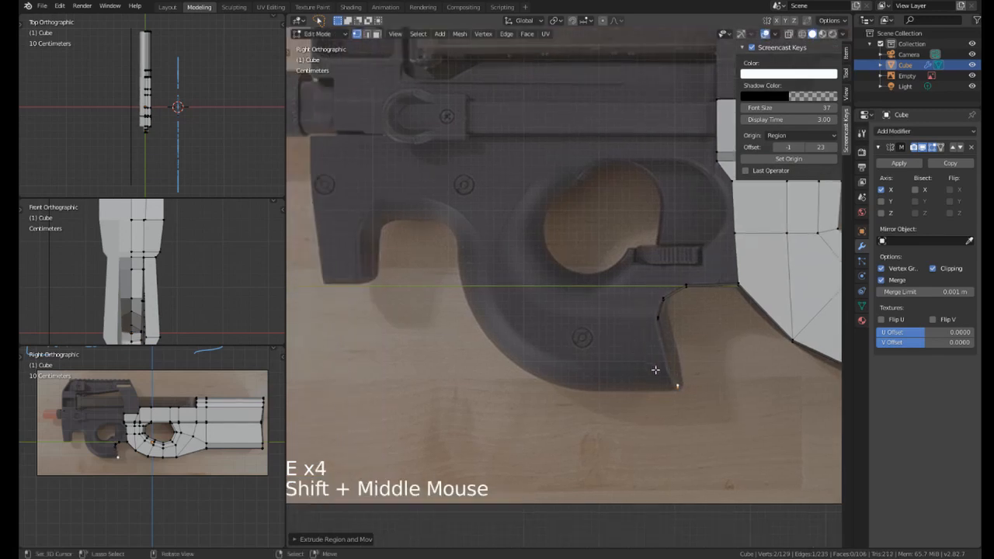
Extrude the edge along the grip's bottom and up its curved front to the top of the hand notch.
key("e")
left_click(540, 375)
key("e")
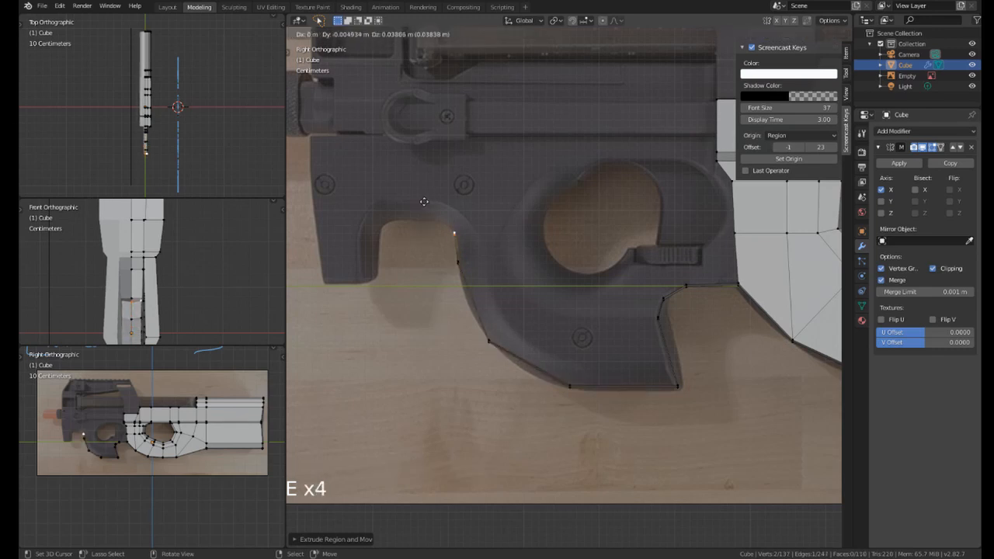
left_click(424, 202)
key("e")
left_click(403, 186)
Extrude the edge along the top of the hand notch and down the front guard's rear side to its bottom corner.
key("e")
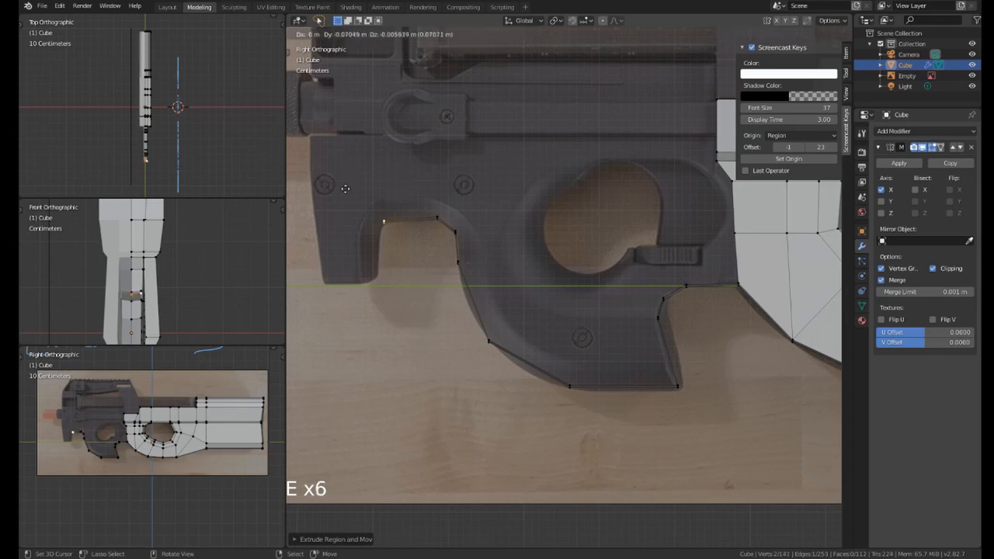
left_click(342, 189)
key("e")
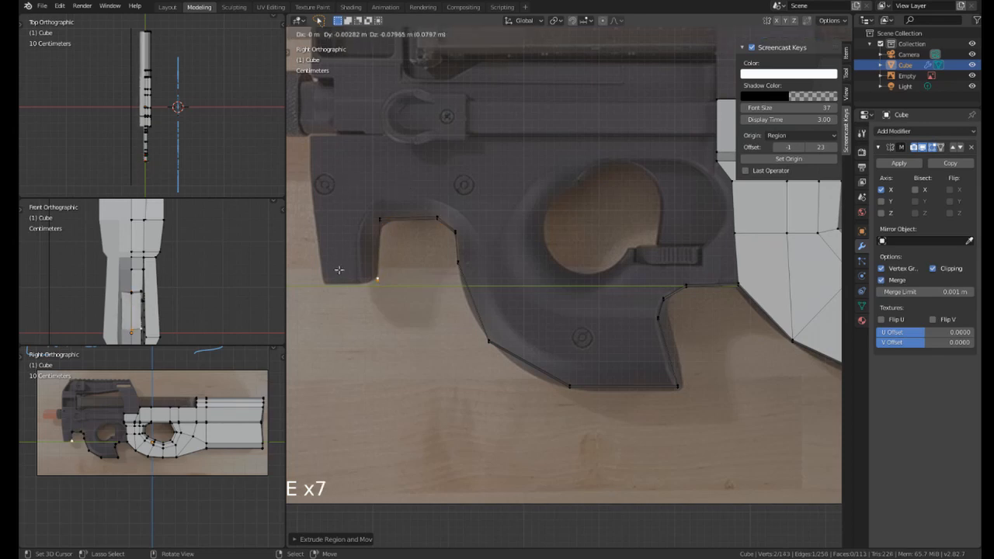
middle_click_drag(338, 269, 394, 298, "shift")
left_click(392, 310)
Extrude the edge forward along the front guard's bottom and up its front to the seam below the barrel.
key("e")
left_click(378, 312)
middle_click_drag(393, 257, 408, 301, "shift")
key("e")
left_click(397, 167)
Extrude the guard's top front edge backward along Y to the front of the rear body.
middle_click_drag(515, 197, 413, 205, "shift")
middle_click_drag(627, 213, 576, 238)
scroll(646, 233, "down", 2)
key("e")
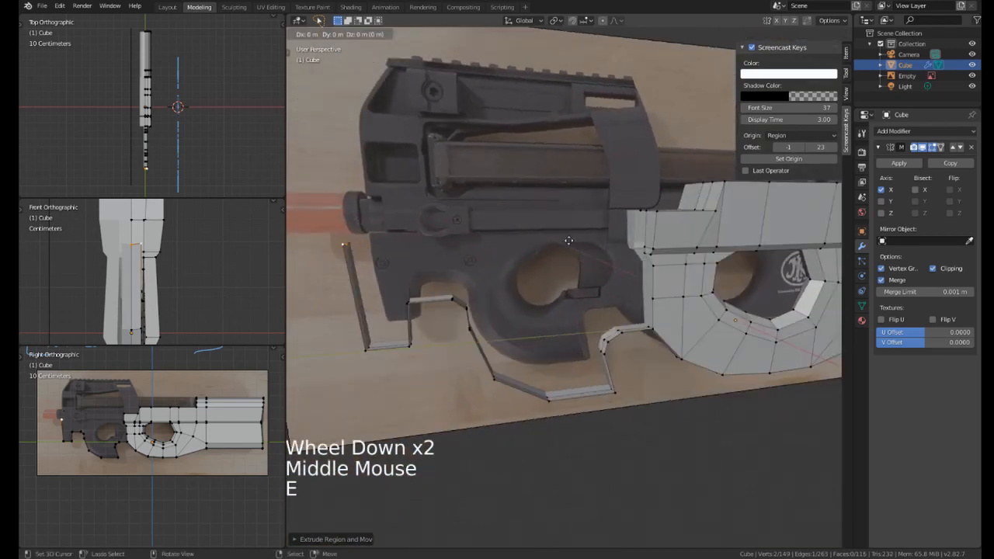
key("y")
left_click(305, 242)
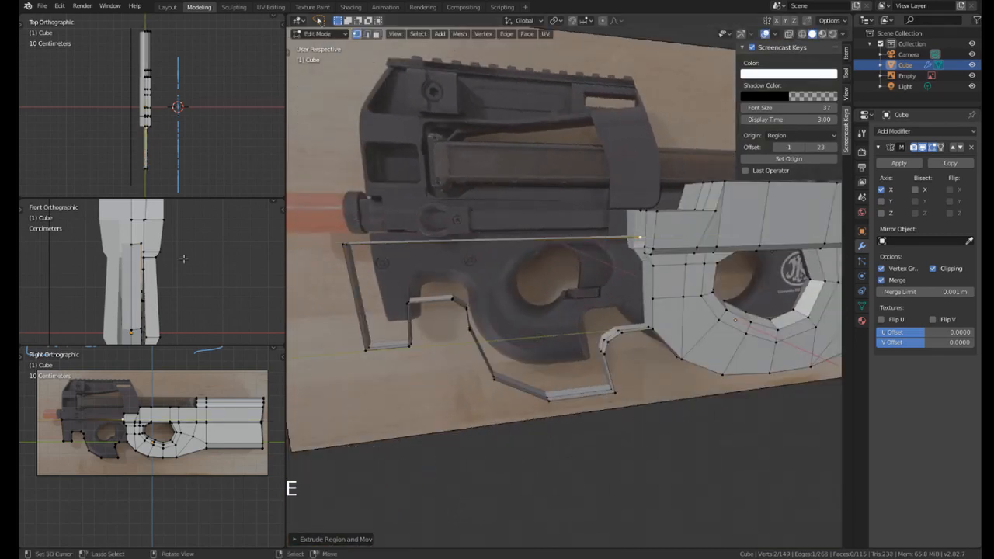
Select the whole long top strip and move it about 0.01 m along Y so its rear end meets the rear body.
middle_click_drag(513, 240, 583, 247)
middle_click_drag(578, 239, 422, 277, "shift")
right_click(423, 278, "shift")
key("KP_3")
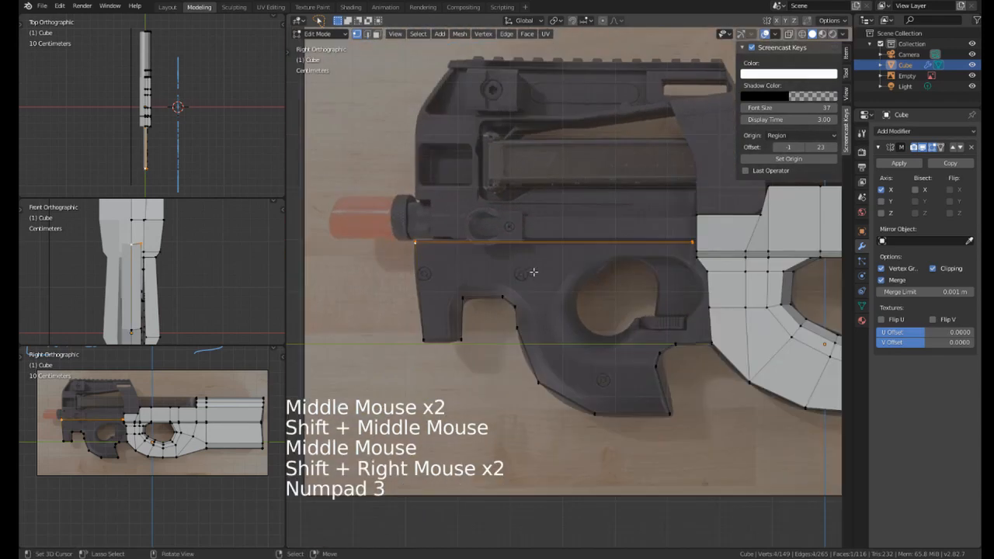
scroll(526, 272, "up", 1)
middle_click_drag(543, 268, 535, 252, "shift")
scroll(536, 250, "up", 1)
scroll(535, 250, "up", 2)
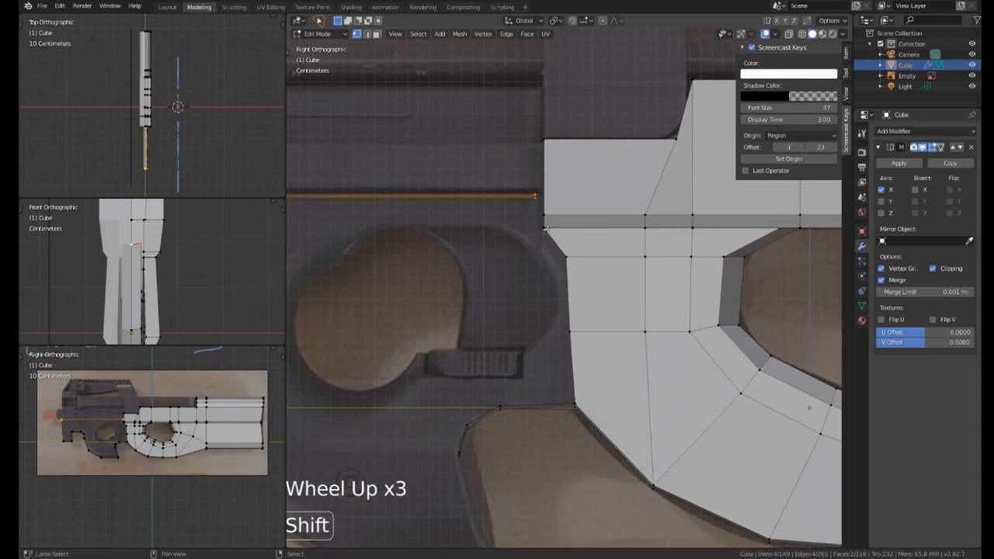
middle_click_drag(539, 247, 590, 284, "shift")
key("g")
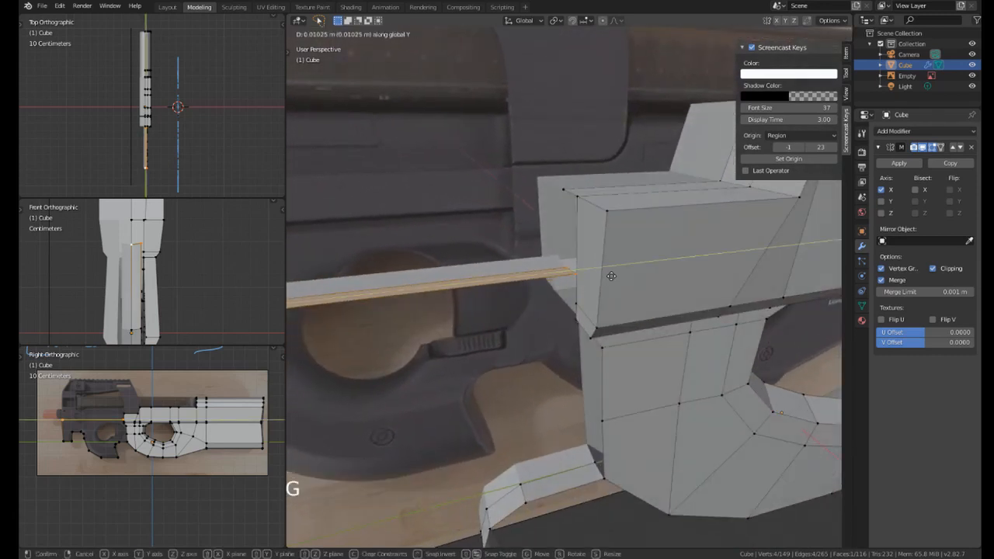
left_click(609, 277)
middle_click_drag(610, 277, 548, 249)
scroll(548, 250, "down", 2)
key("KP_3")
scroll(549, 249, "down", 1)
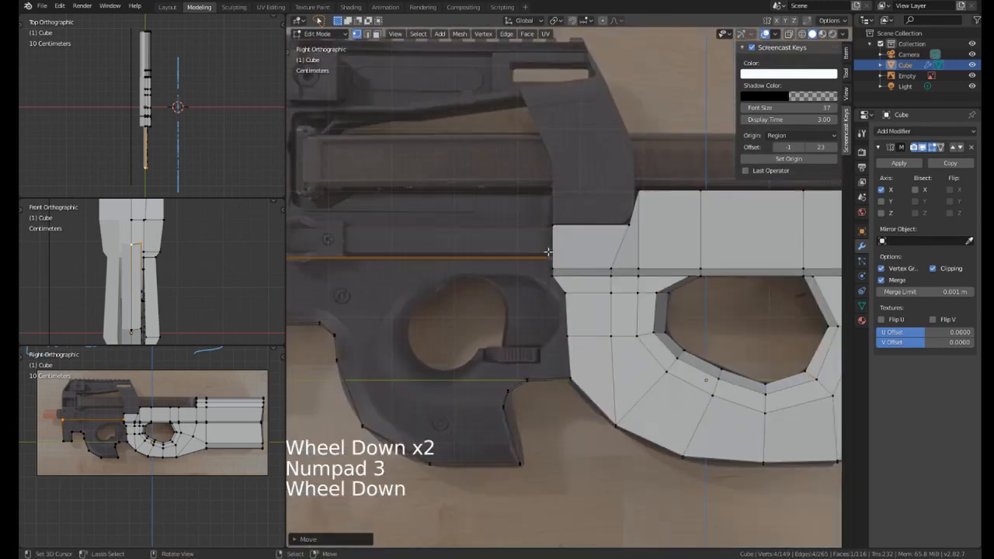
scroll(548, 249, "down", 2)
scroll(548, 249, "up", 1)
middle_click_drag(505, 295, 576, 247, "shift")
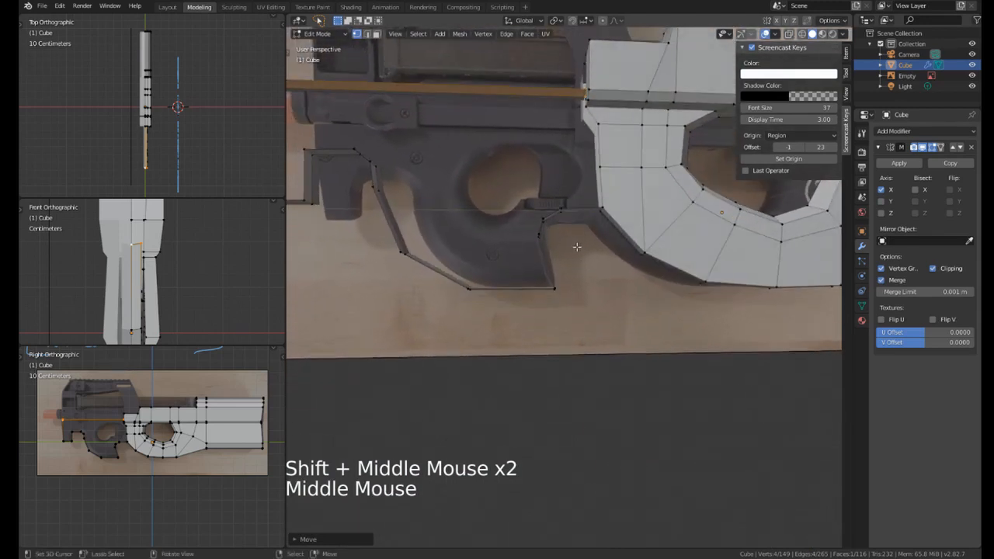
Select the two outer-side vertices along the trigger grip's bottom and raise them slightly above the centre edge.
key("KP_3")
scroll(575, 246, "up", 3)
scroll(554, 251, "up", 1)
middle_click_drag(521, 201, 565, 270, "shift")
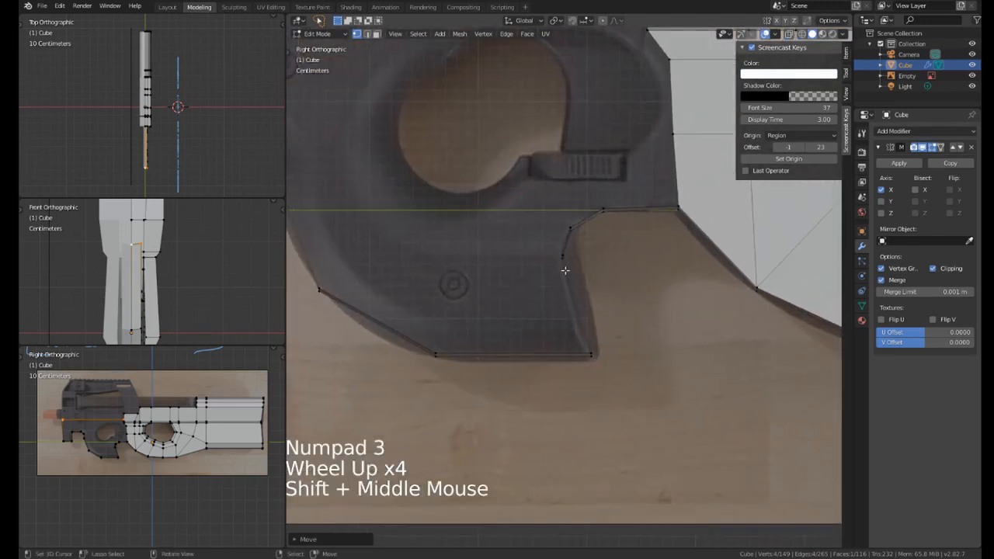
right_click(453, 344)
middle_click_drag(560, 350, 595, 344, "shift")
right_click(594, 344)
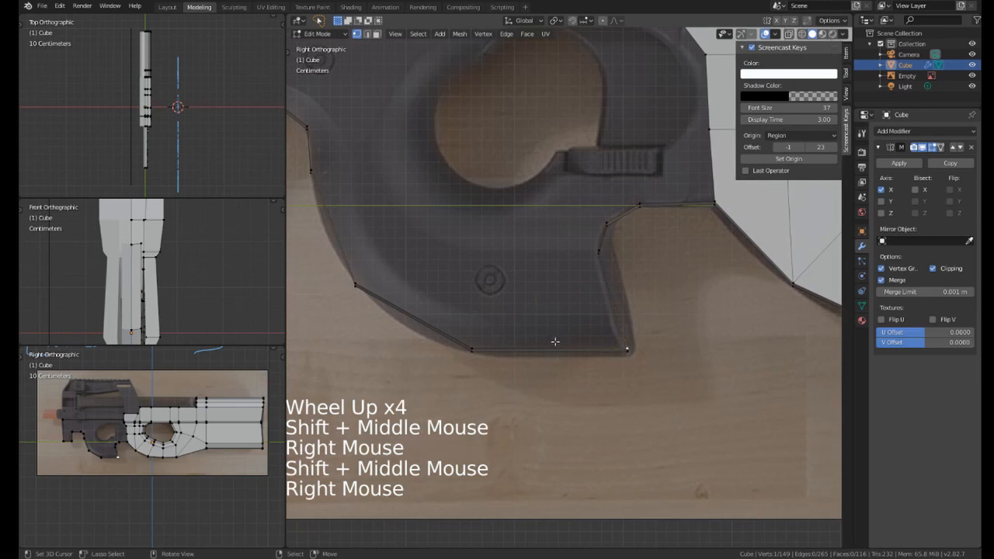
right_click(470, 342, "shift")
key("g")
scroll(171, 274, "down", 5)
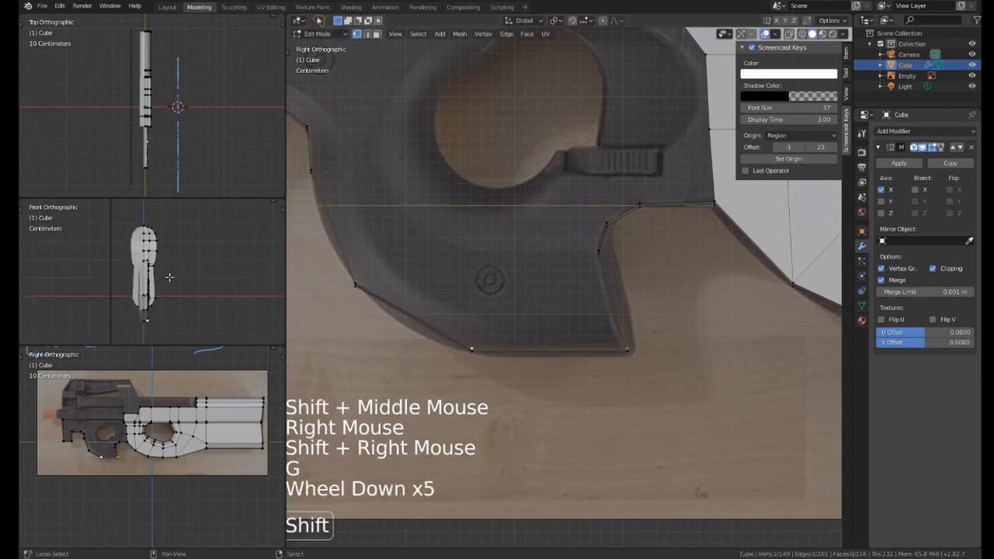
scroll(179, 255, "up", 4)
middle_click_drag(171, 275, 167, 248, "shift")
scroll(179, 255, "up", 3)
middle_click_drag(543, 272, 610, 324)
scroll(590, 295, "down", 2)
key("g")
right_click(554, 243)
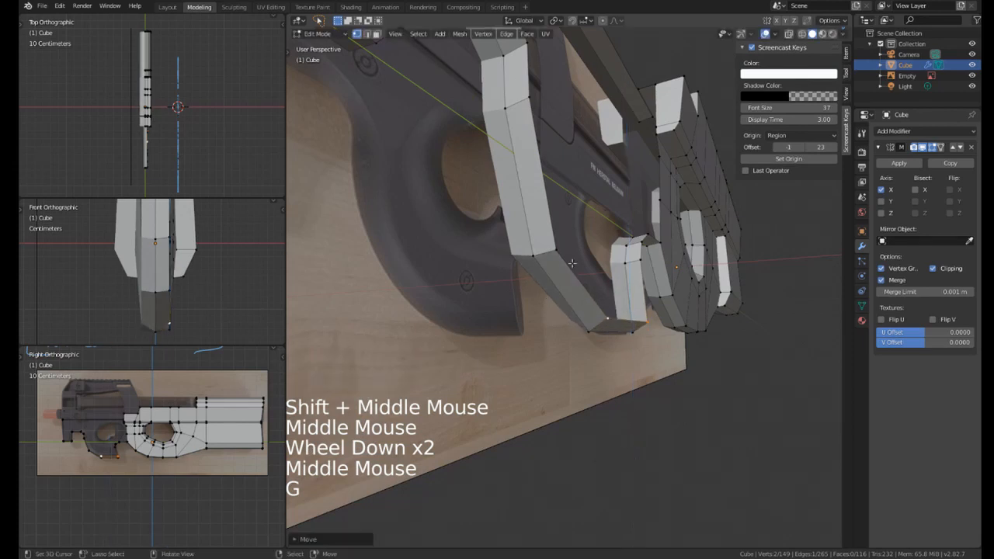
Move the three outer-side vertices on the grip's curved front about 0.014 m backward along Y and fine-tune them in right view.
middle_click_drag(555, 244, 544, 216, "shift")
right_click(550, 225, "shift")
right_click(547, 207, "shift")
key("g")
key("y")
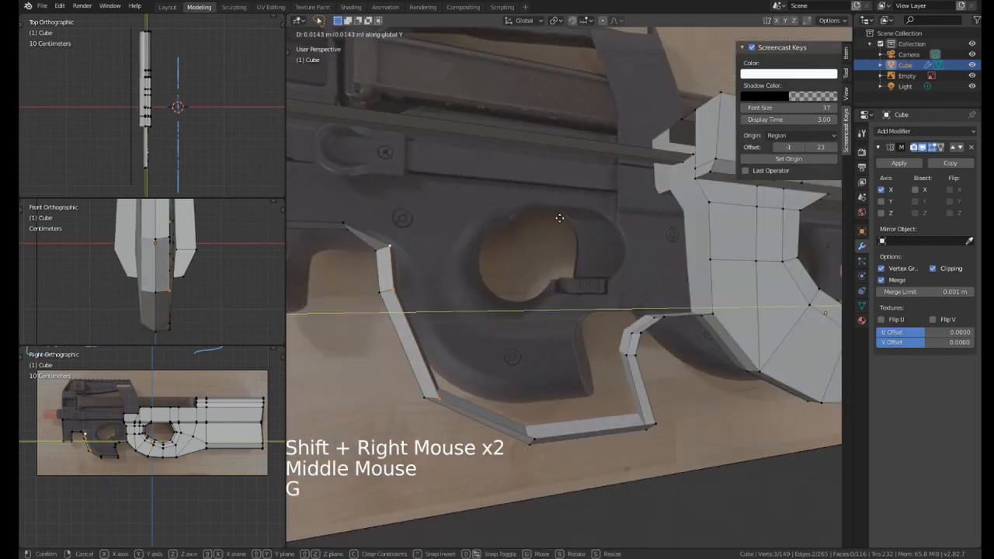
left_click(559, 219)
key("KP_3")
key("g")
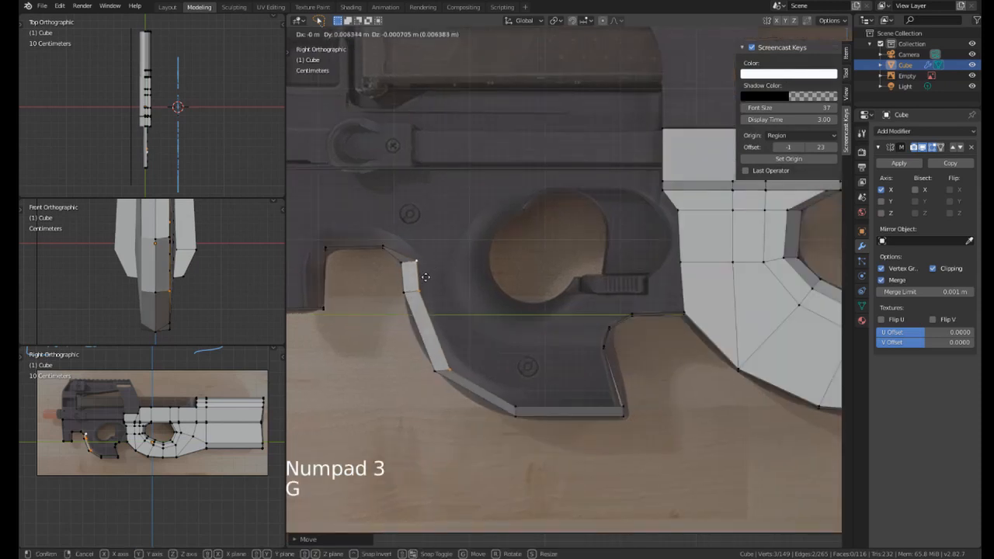
Reposition the outer-side vertices along the grip's bottom and lower front bend to even out the strip's width.
right_click(515, 395)
key("g")
left_click(518, 387)
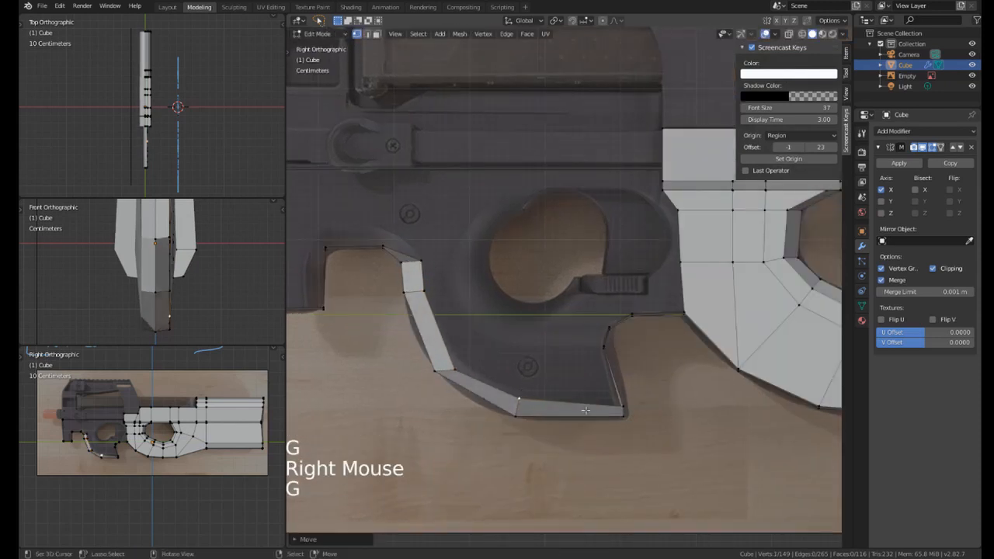
right_click(614, 402)
key("g")
key("z")
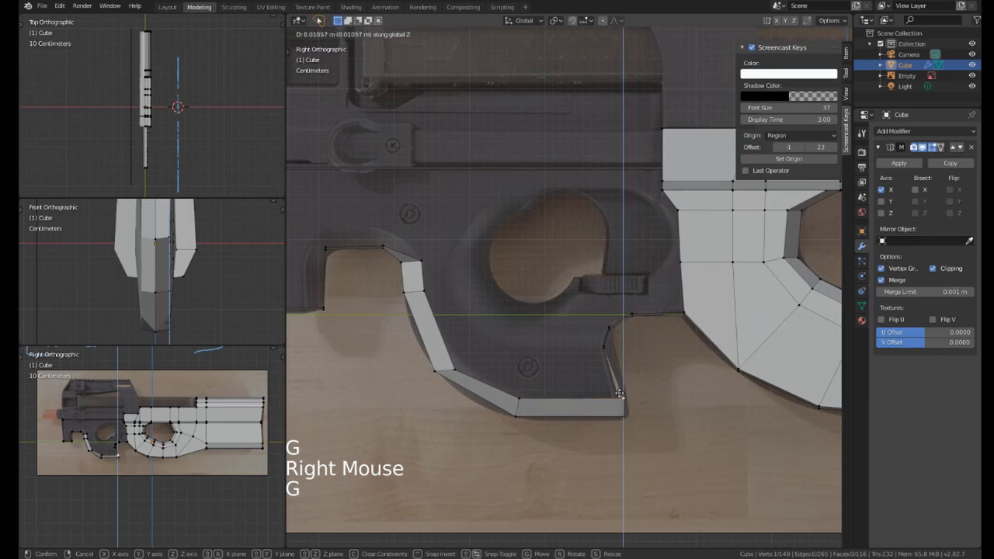
key("g")
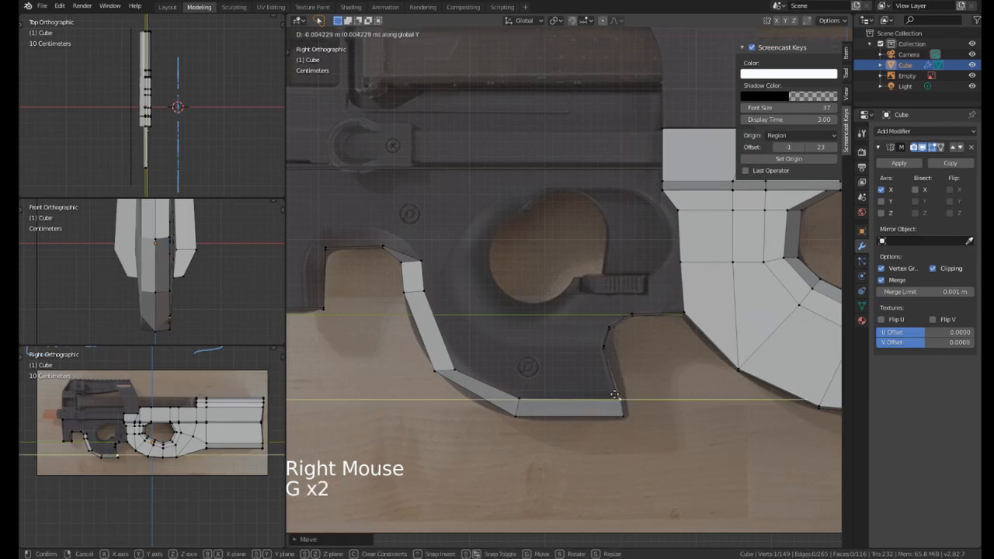
left_click(597, 389)
right_click(471, 363)
key("g")
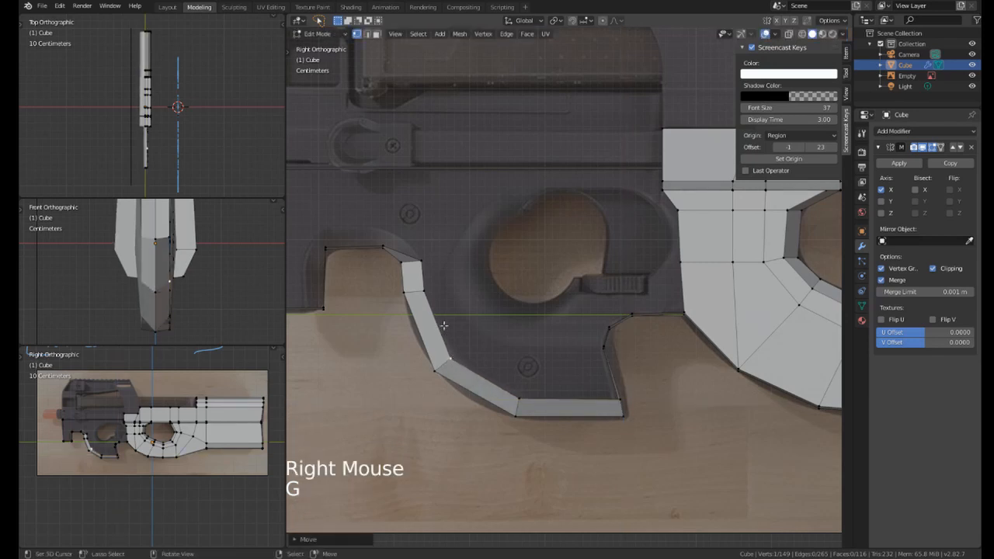
right_click(435, 326)
Raise the two outer-side vertices at the top of the hand notch along Z.
middle_click_drag(401, 245, 523, 278, "shift")
right_click(503, 278)
right_click(446, 280, "shift")
key("g")
key("z")
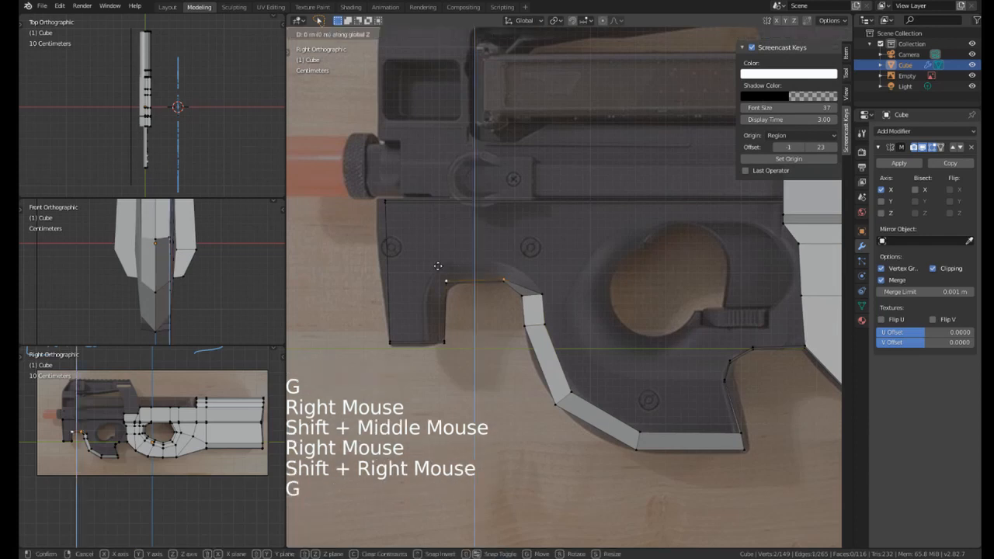
left_click(437, 249)
Move the two outer-side vertices on the front guard's rear side slightly forward along Y.
right_click(441, 342)
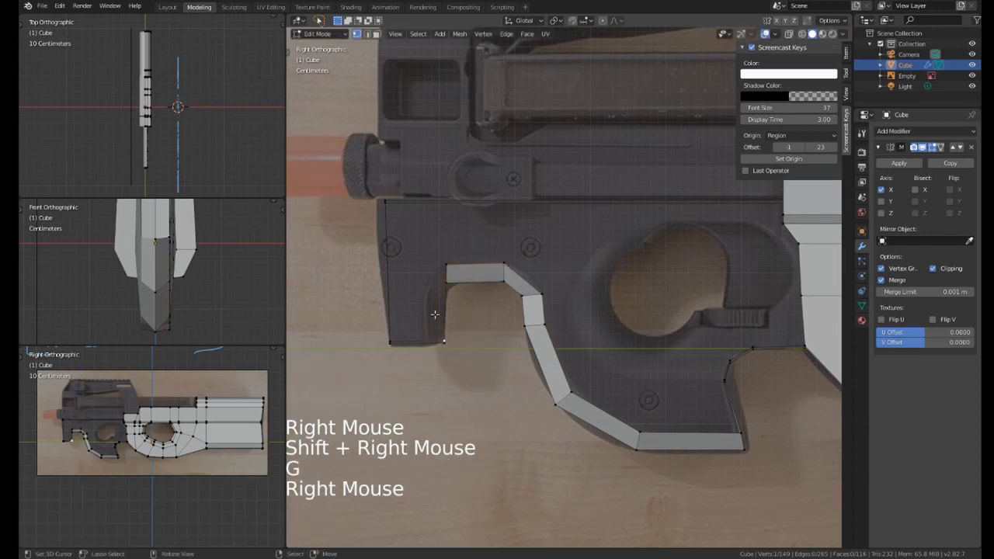
right_click(432, 263, "shift")
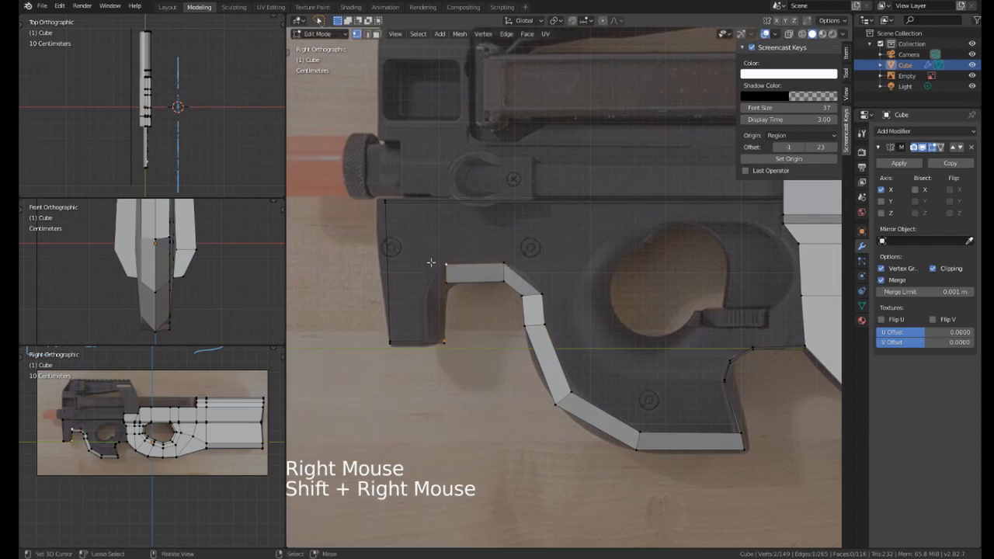
key("g")
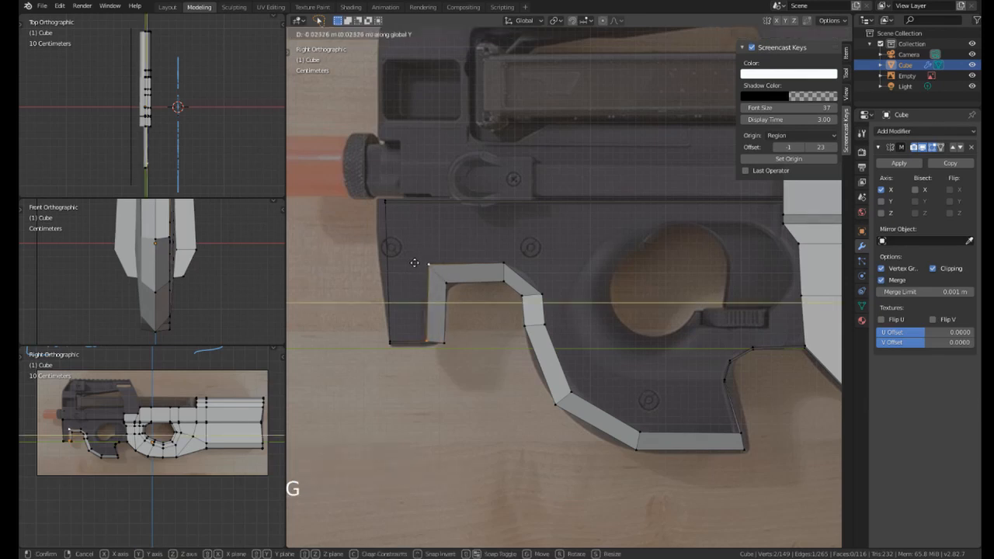
left_click(422, 264)
scroll(435, 264, "down", 1)
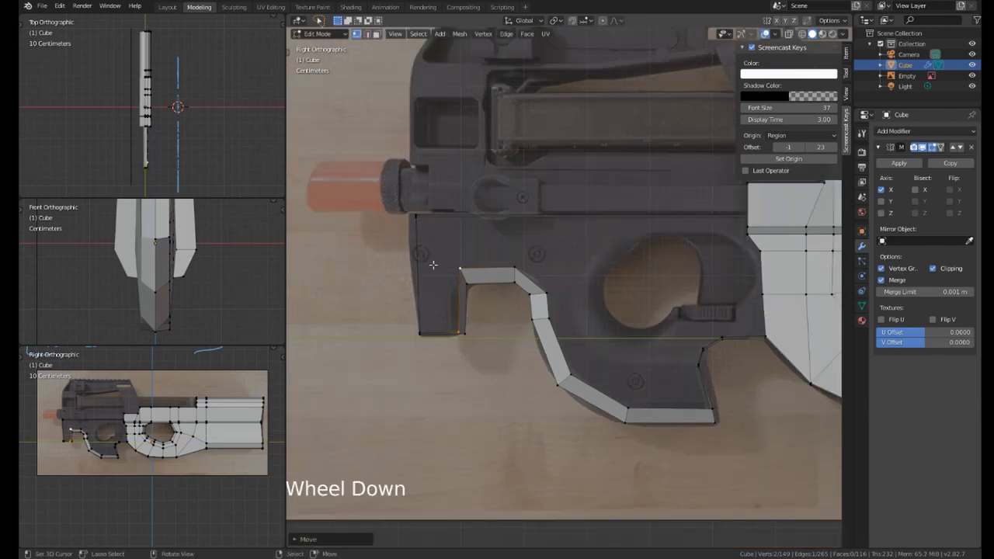
scroll(435, 264, "up", 1)
middle_click_drag(466, 267, 442, 256, "shift")
scroll(477, 266, "down", 1)
scroll(498, 270, "up", 1)
middle_click_drag(498, 270, 567, 257, "shift")
scroll(559, 253, "down", 2)
key("KP_3")
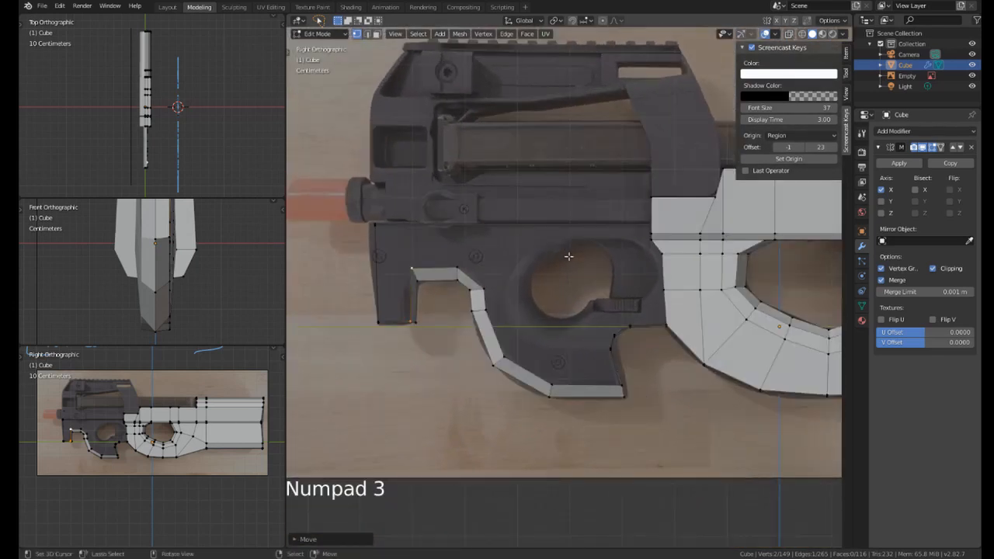
Select the three upper vertices on the thumbhole section's front edge and extrude them forward toward the trigger opening.
scroll(567, 257, "up", 2)
mouse_move(627, 266)
middle_mouse_down("shift")
mouse_move(594, 261)
mouse_move(625, 282)
middle_mouse_up("shift")
scroll(594, 259, "up", 1)
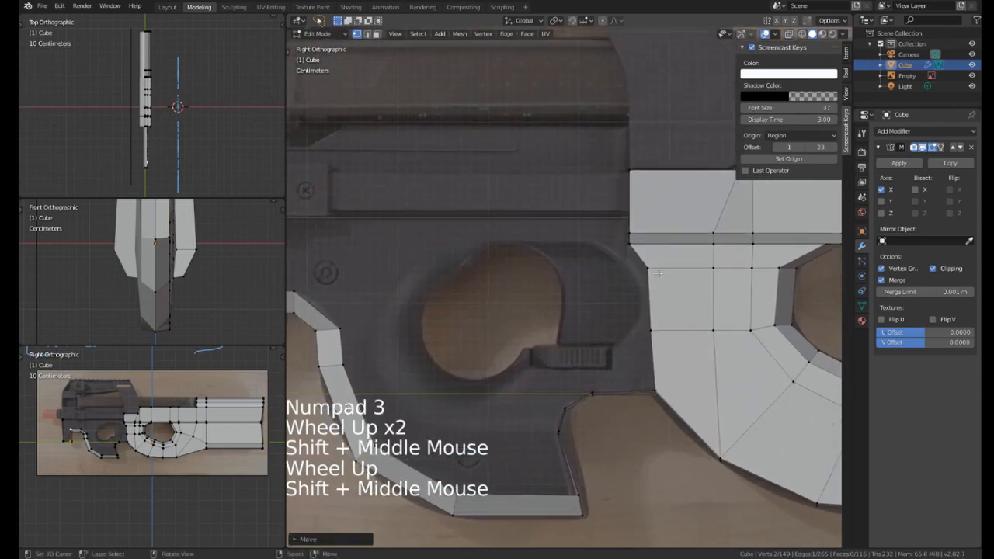
scroll(625, 282, "up", 1)
right_click(670, 337)
right_click(678, 266, "shift")
right_click(661, 258, "shift")
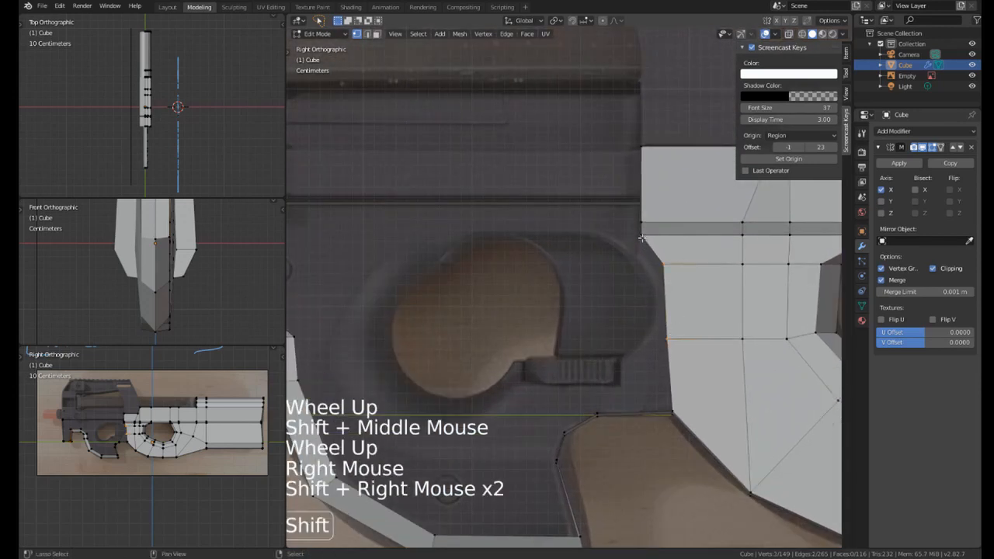
key("e")
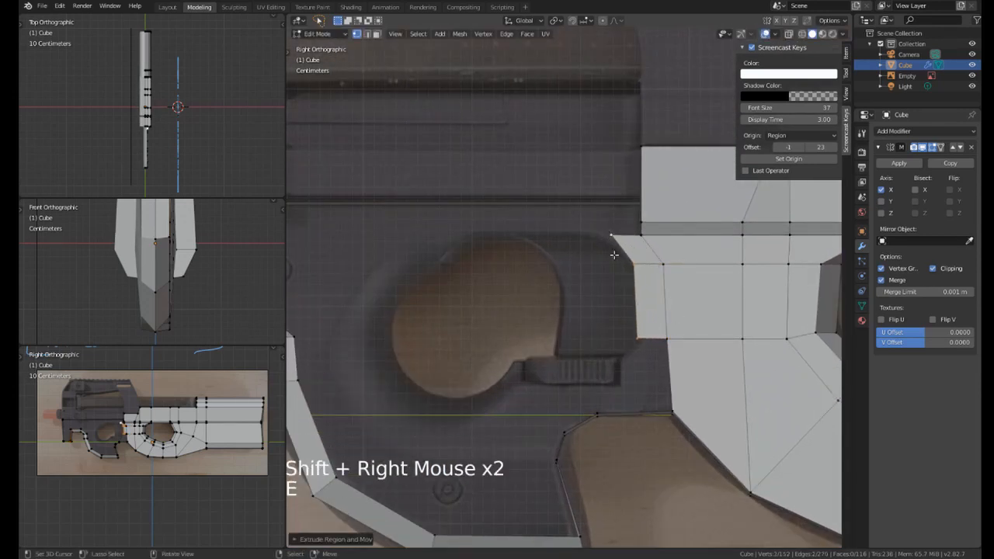
Move the new strip's middle and lower vertices backward to follow the curve behind the trigger opening.
right_click(613, 247)
right_click(649, 334, "shift")
key("g")
left_click(655, 330)
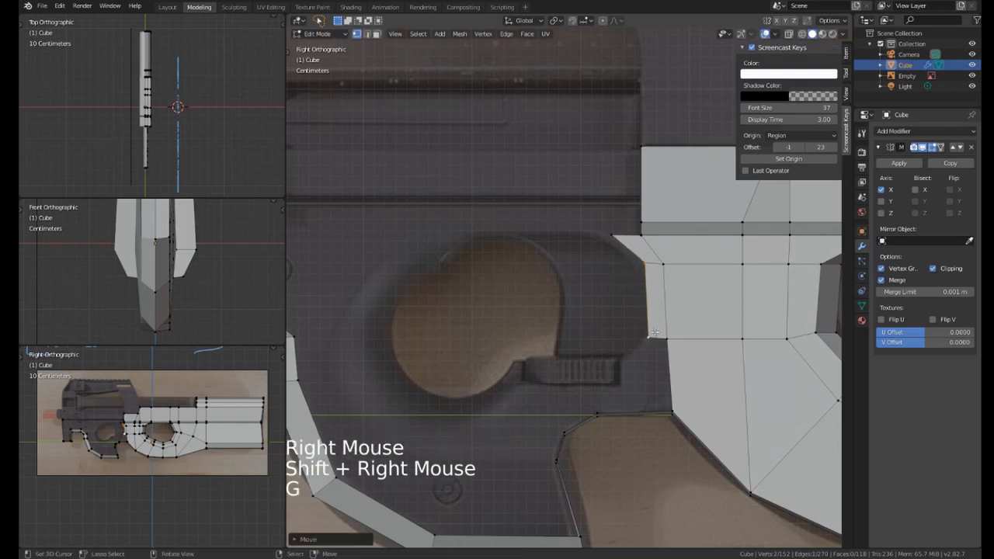
right_click(643, 265)
key("g")
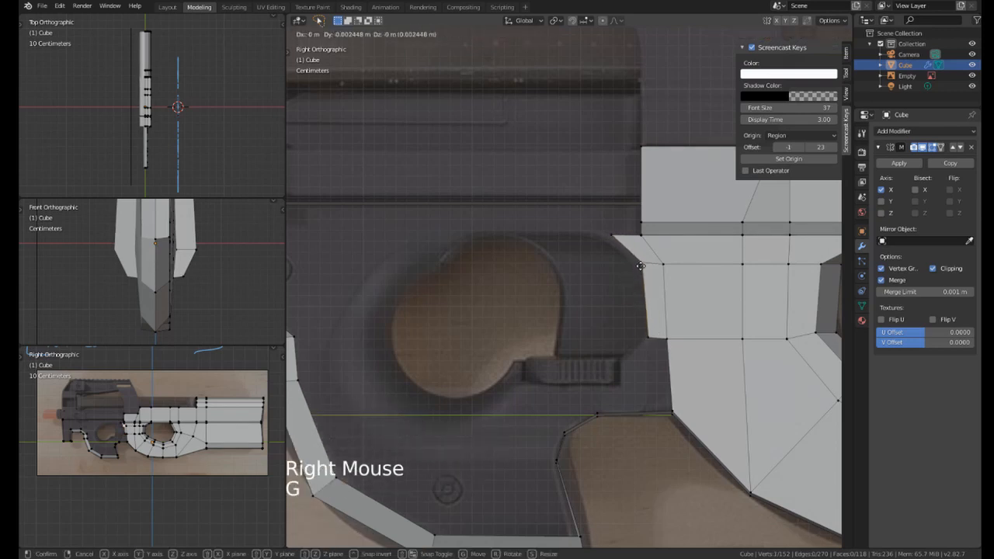
left_click(640, 266)
Move the new strip's top vertex backward and down onto the curve behind the trigger opening.
scroll(664, 244, "up", 1)
middle_click_drag(640, 266, 621, 230, "shift")
right_click(671, 236)
scroll(672, 236, "down", 1)
key("g")
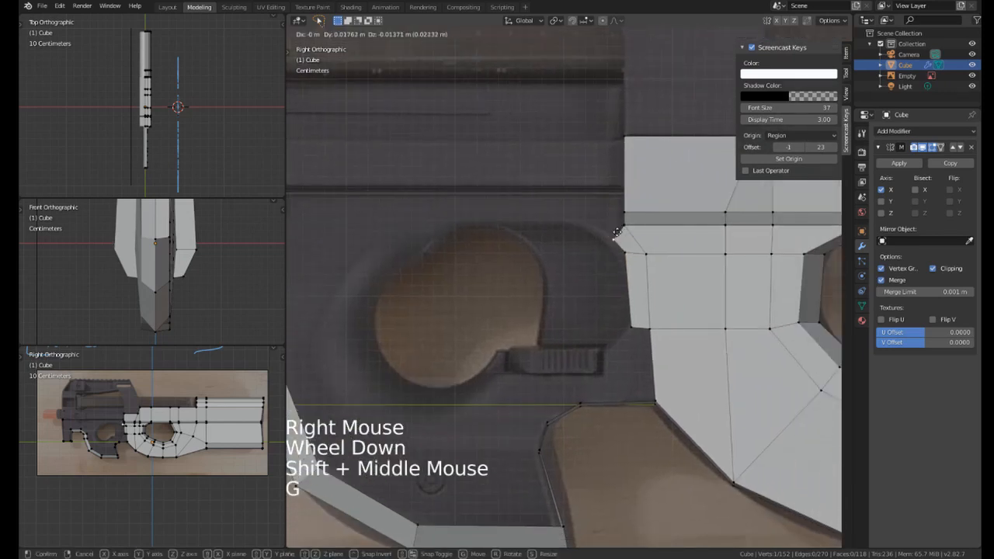
right_click(621, 241)
key("g")
Extrude the strip's bottom edge diagonally down to the rear end of the selector below the trigger, adjusting its vertices to the photo.
middle_click_drag(633, 262, 657, 293, "shift")
right_click(657, 293)
key("g")
right_click(657, 292)
right_click(657, 293, "shift")
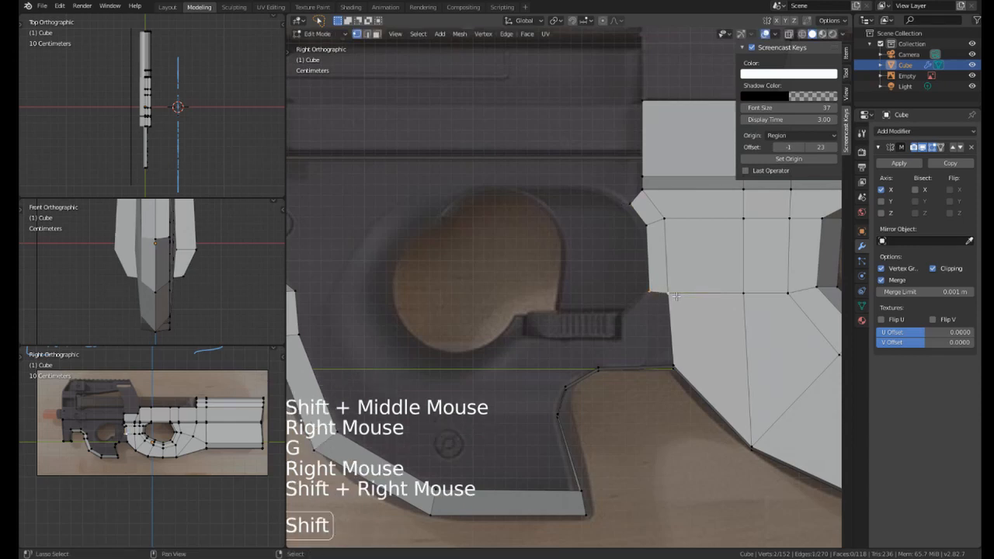
key("e")
right_click(633, 335)
key("g")
right_click(616, 350)
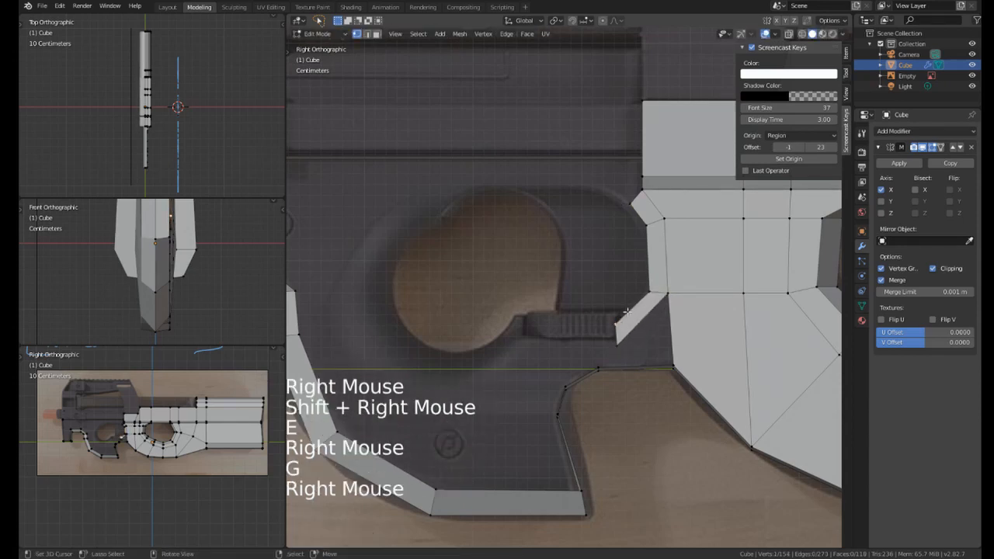
key("g")
right_click(636, 301)
key("g")
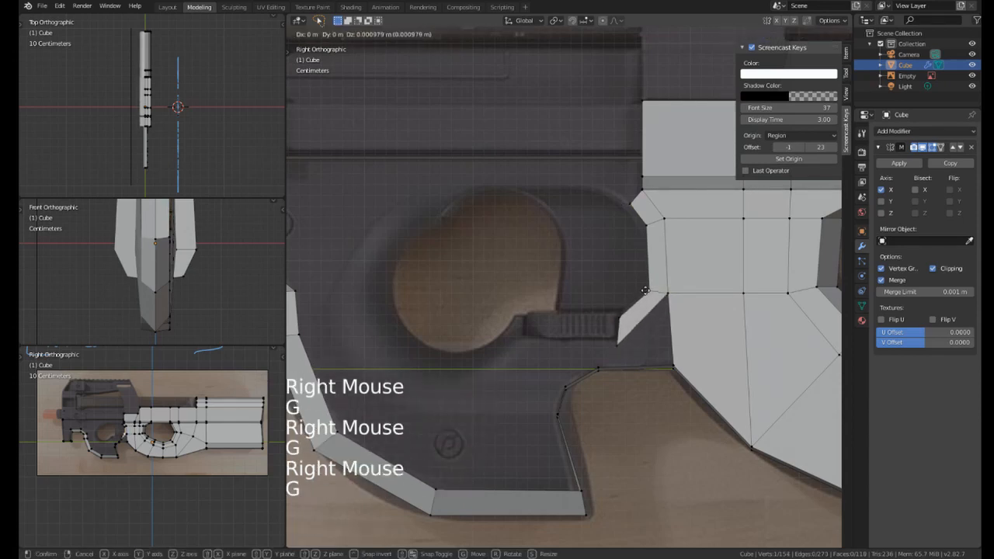
Extrude the strip's end edge forward along the underside of the selector and align its two new vertices to the photo.
middle_click_drag(613, 341, 649, 331, "shift")
right_click(649, 331)
right_click(649, 331, "shift")
key("e")
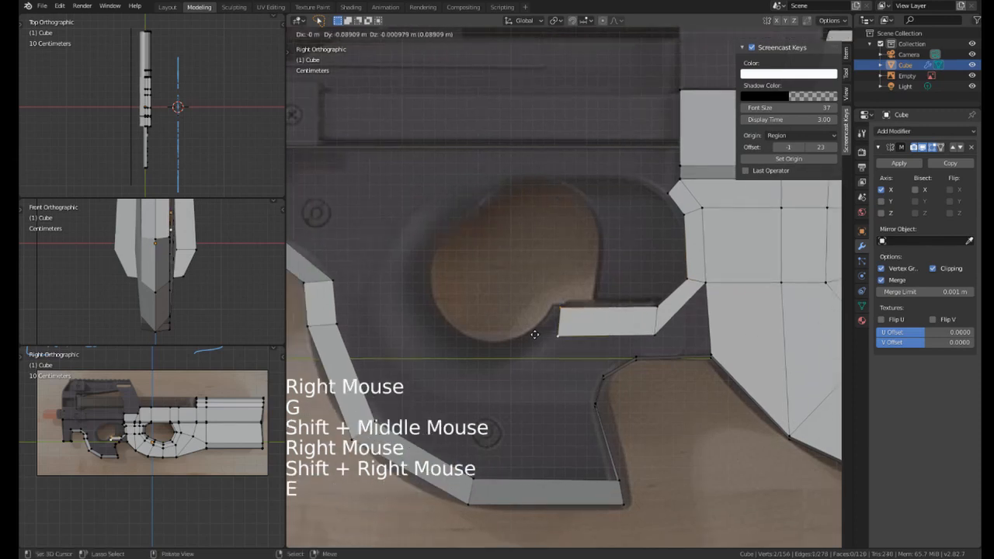
left_click(535, 335)
middle_click_drag(535, 334, 606, 315, "shift")
right_click(601, 324)
key("g")
left_click(625, 317)
right_click(590, 300)
key("g")
left_click(589, 299)
Extrude the strip's end edge diagonally down and forward below the trigger opening, adjusting both new vertices to the curve.
right_click(606, 317, "shift")
key("e")
left_click(553, 368)
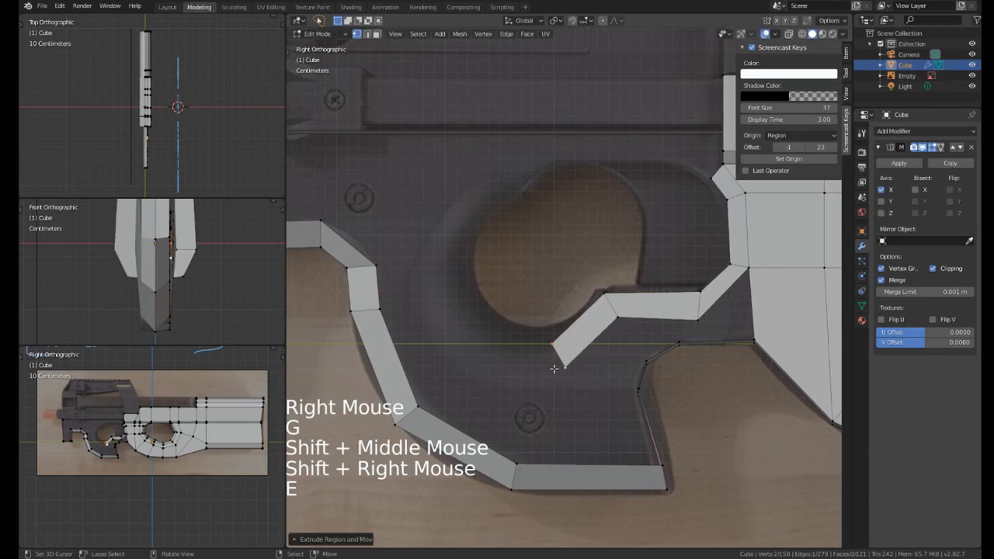
right_click(548, 346)
key("g")
left_click(539, 346)
right_click(562, 368)
key("g")
left_click(562, 365)
Extrude the strip in successive segments forward along the bottom, up the front and back over the top of the trigger opening.
right_click(540, 344, "shift")
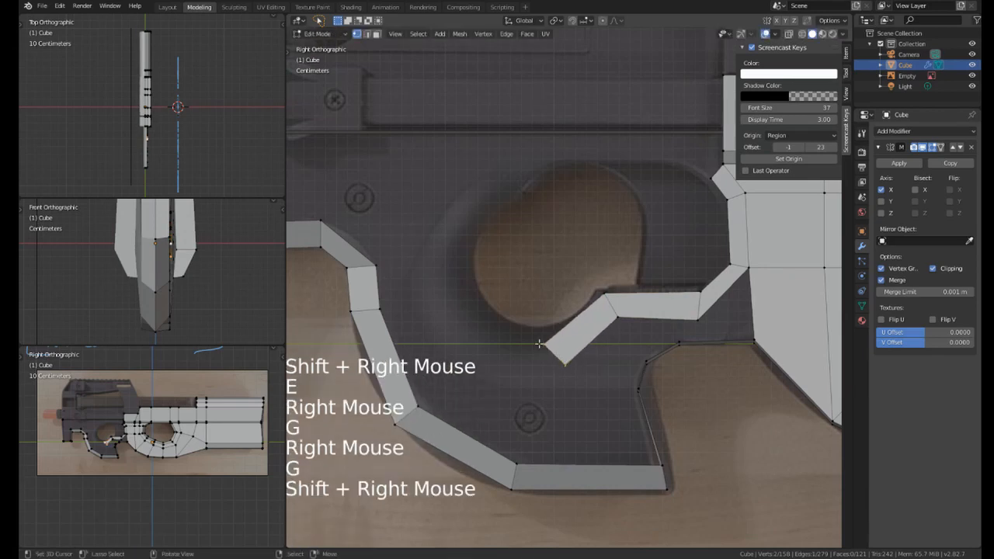
right_click(475, 339, "ctrl")
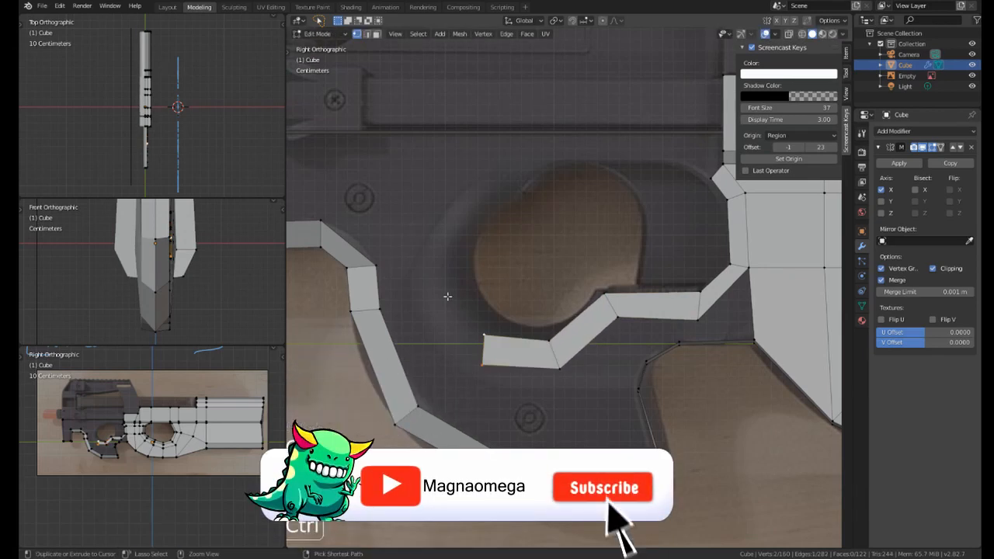
right_click(447, 296, "ctrl")
right_click(445, 228, "ctrl")
right_click(517, 168, "ctrl")
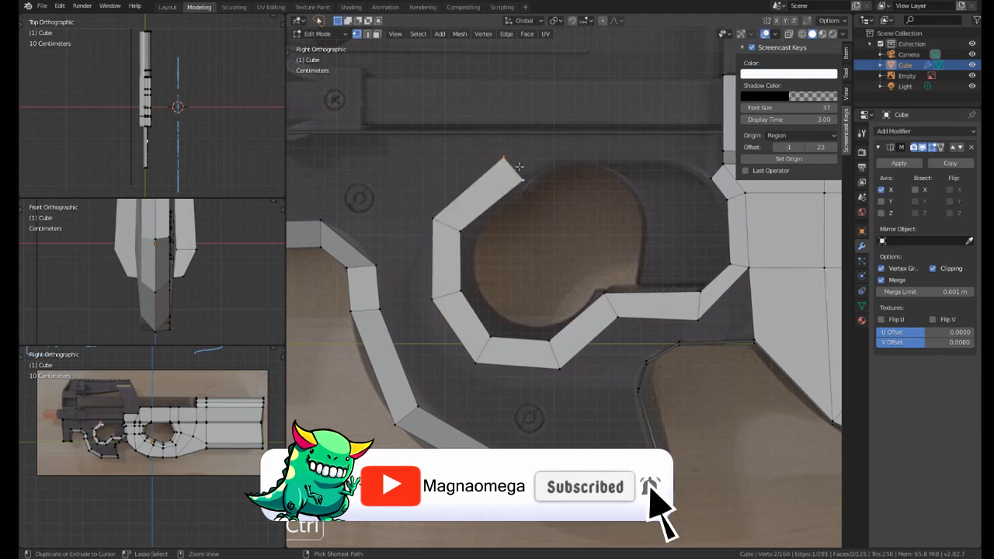
left_click(595, 156, "ctrl")
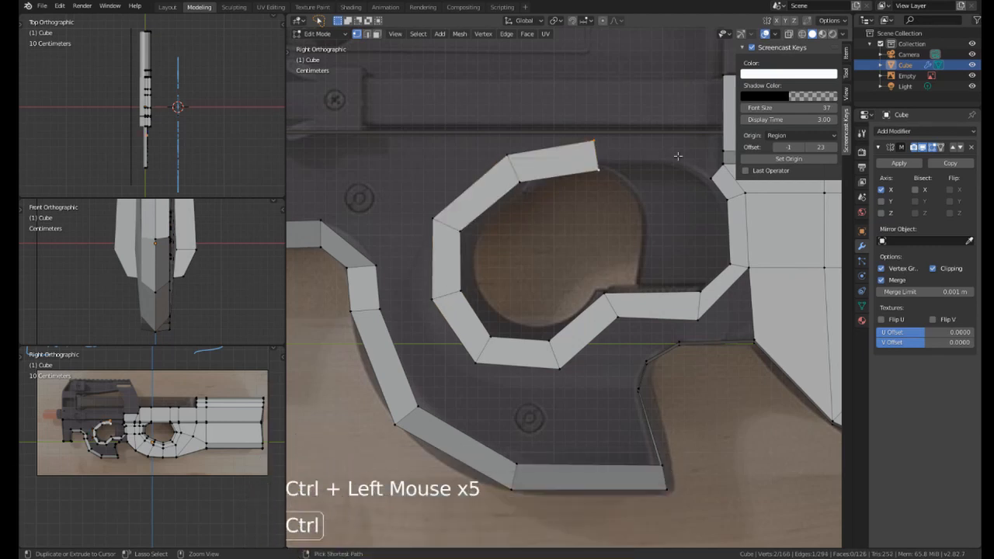
Move the strip's end edge above the trigger opening backward until it nearly meets the thumbhole section.
middle_click_drag(693, 160, 642, 171, "shift")
key("g")
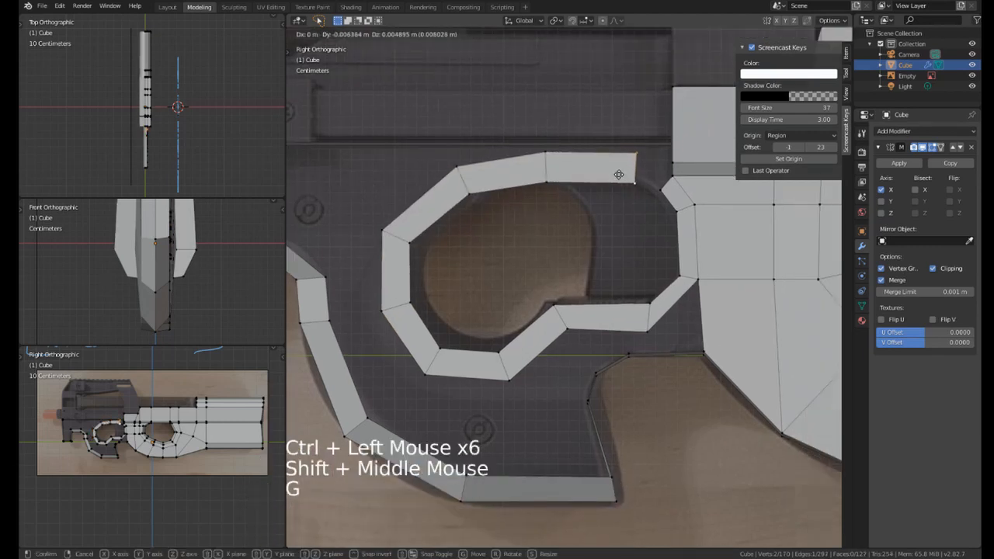
left_click(631, 175)
key("g")
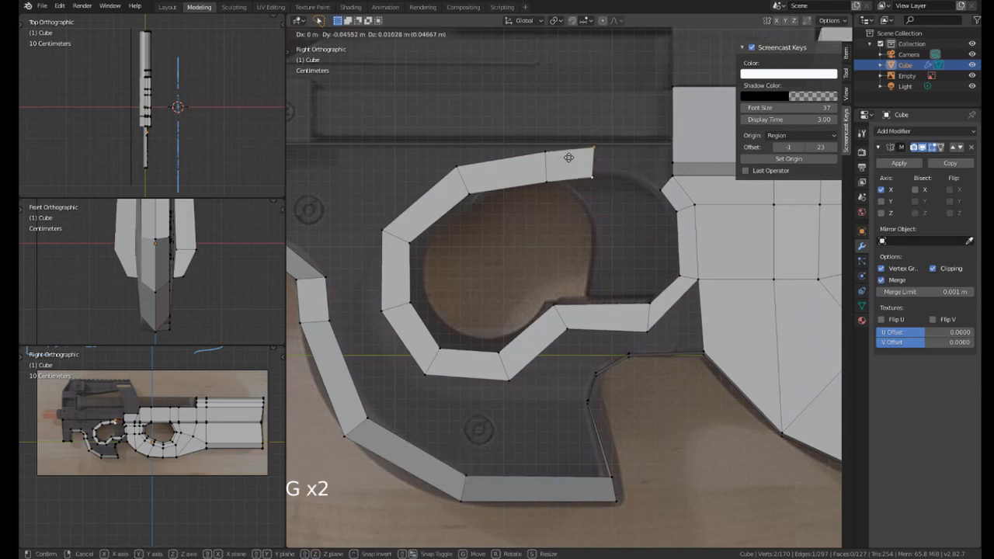
left_click(647, 180)
Merge the strip's lower and upper end vertices with the matching corner vertices of the thumbhole section.
right_click(652, 181)
right_click(653, 181, "shift")
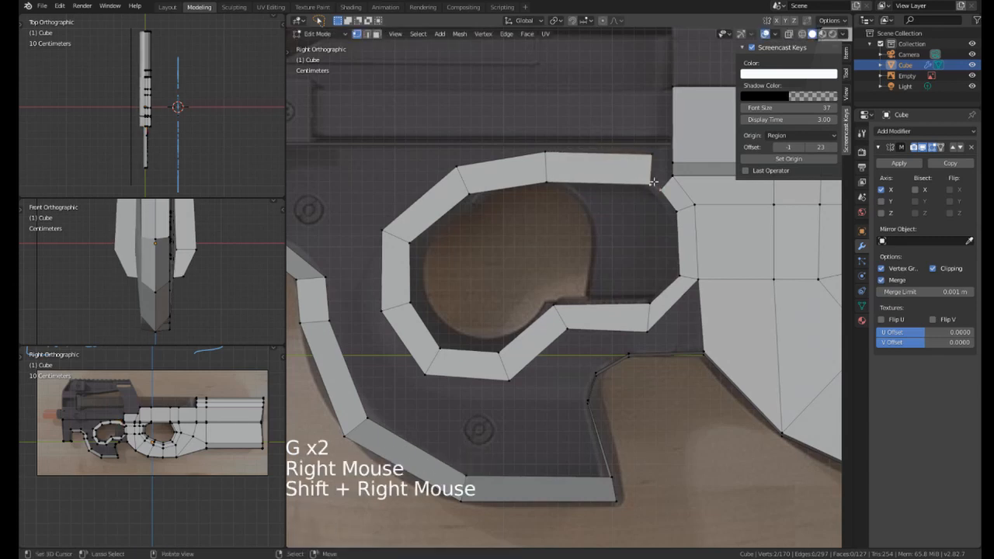
key("alt+m")
right_click(647, 155)
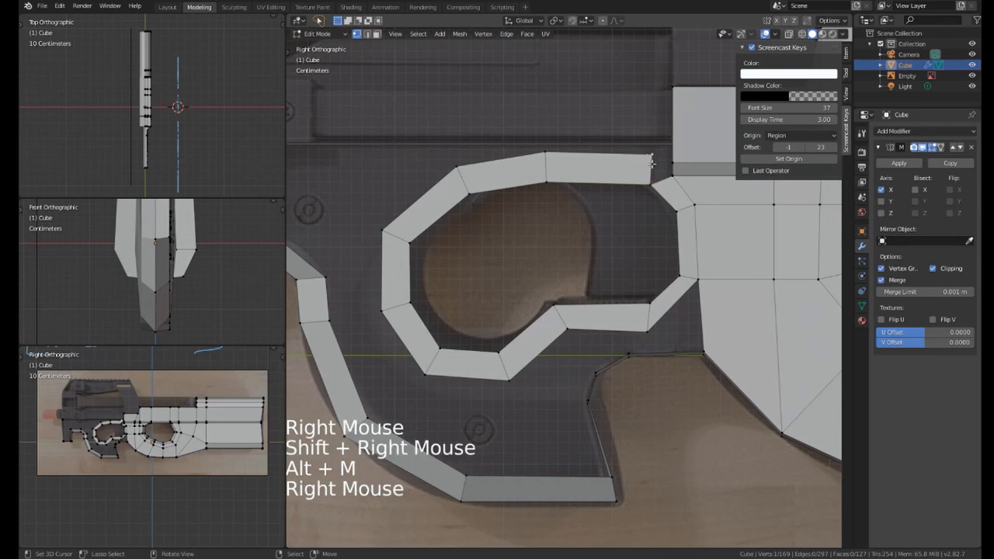
right_click(666, 176, "shift")
key("alt+m")
left_click(669, 172)
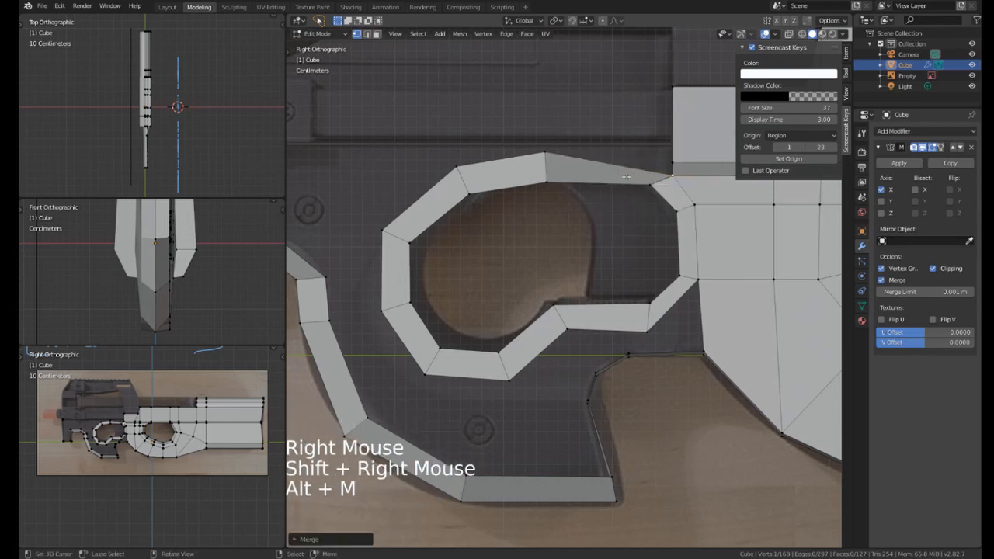
Move the ring's rear top edge slightly backward and its front top edge up and back to level the top segment.
right_click(547, 154)
key("g")
right_click(555, 147)
key("g")
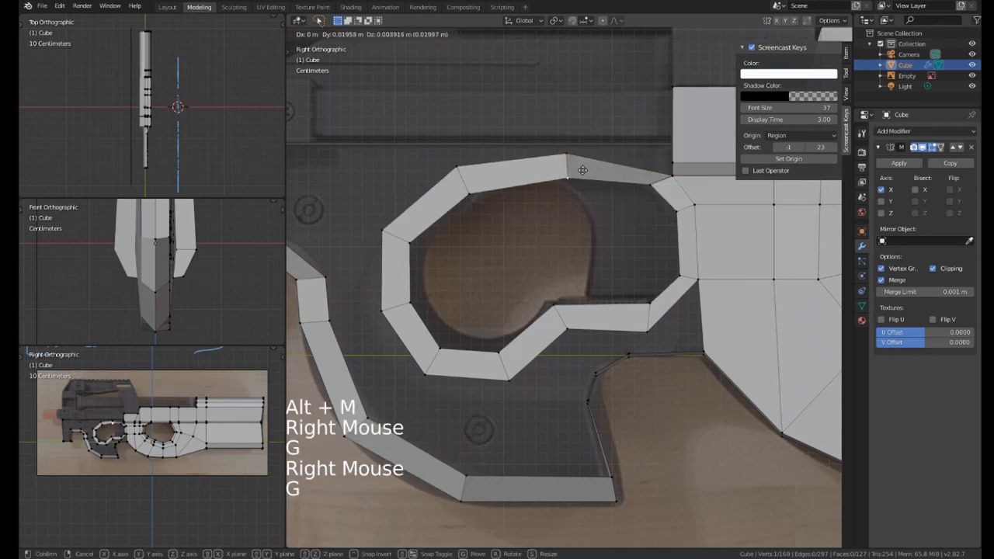
right_click(460, 172)
right_click(459, 173, "shift")
key("g")
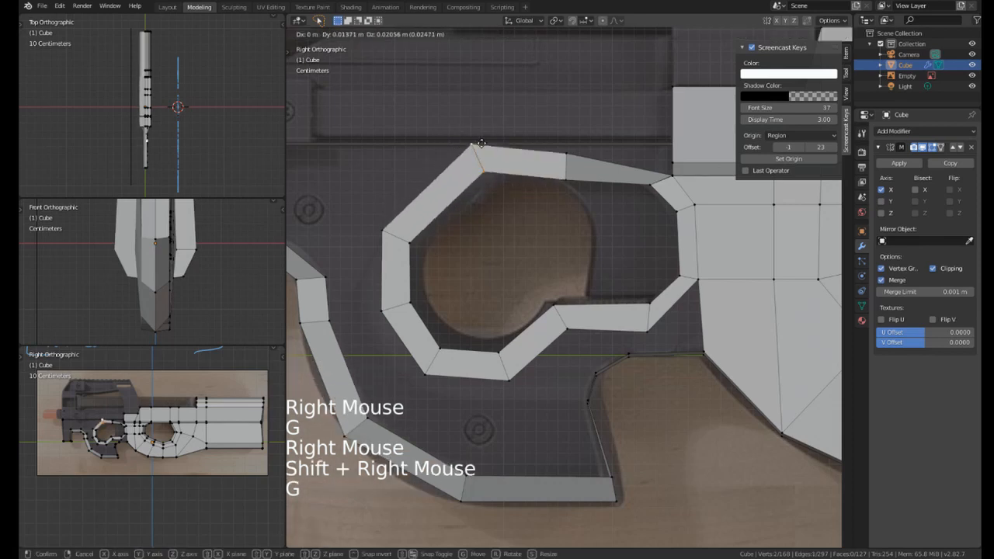
right_click(469, 156)
key("g")
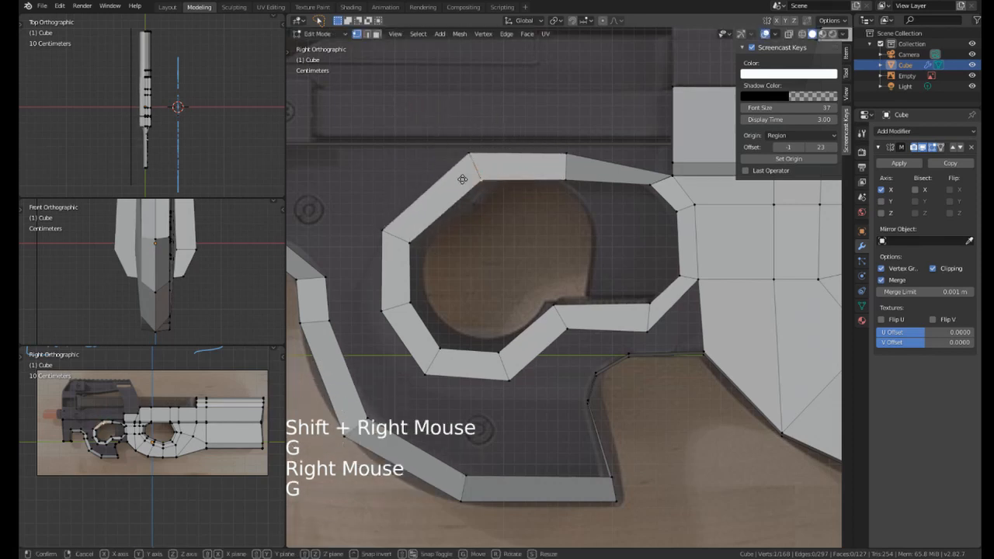
Move the ring's upper and lower front edges to follow the front curve of the trigger opening.
right_click(461, 156)
key("g")
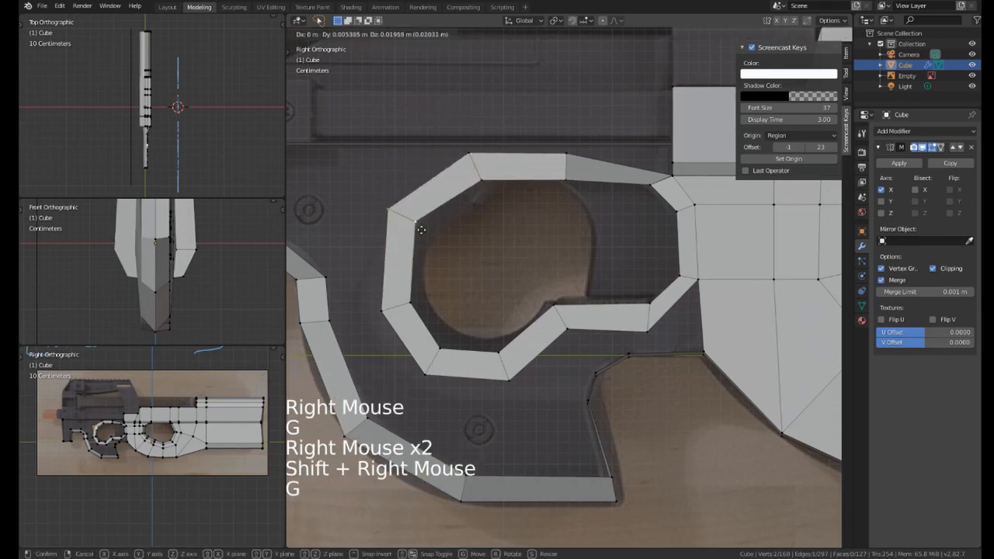
left_click(415, 244)
right_click(383, 312)
right_click(409, 306, "shift")
key("g")
left_click(414, 301)
right_click(385, 226)
key("g")
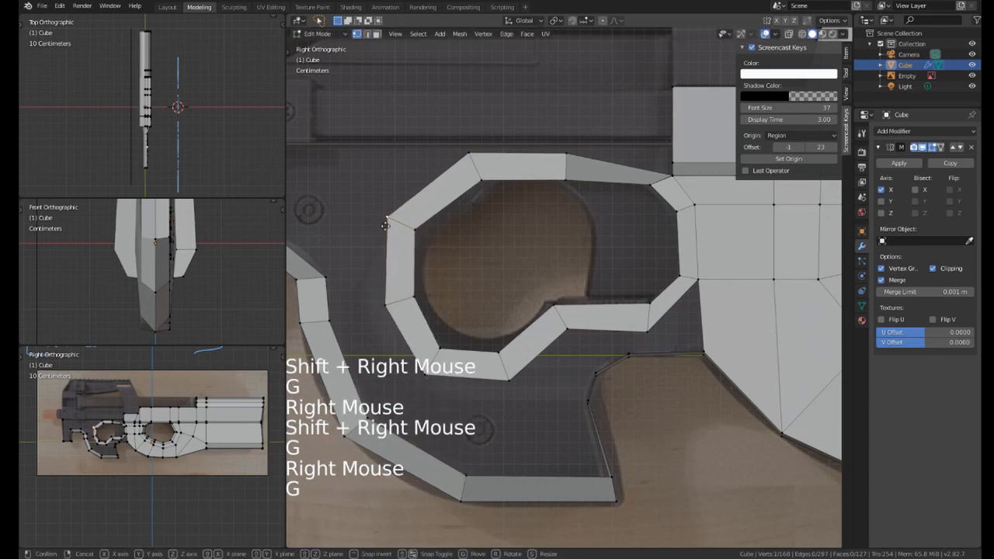
right_click(378, 225)
key("g")
Adjust the two edges at the bottom of the ring to even out the segments below the trigger opening.
scroll(429, 298, "down", 2)
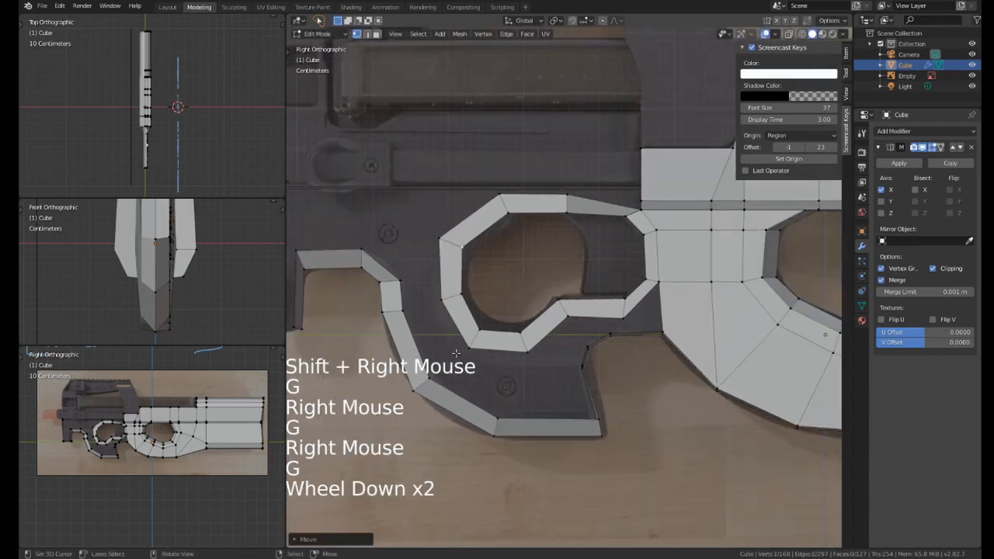
right_click(457, 354)
right_click(482, 324, "shift")
key("g")
left_click(483, 323)
right_click(528, 351)
right_click(520, 334, "shift")
key("g")
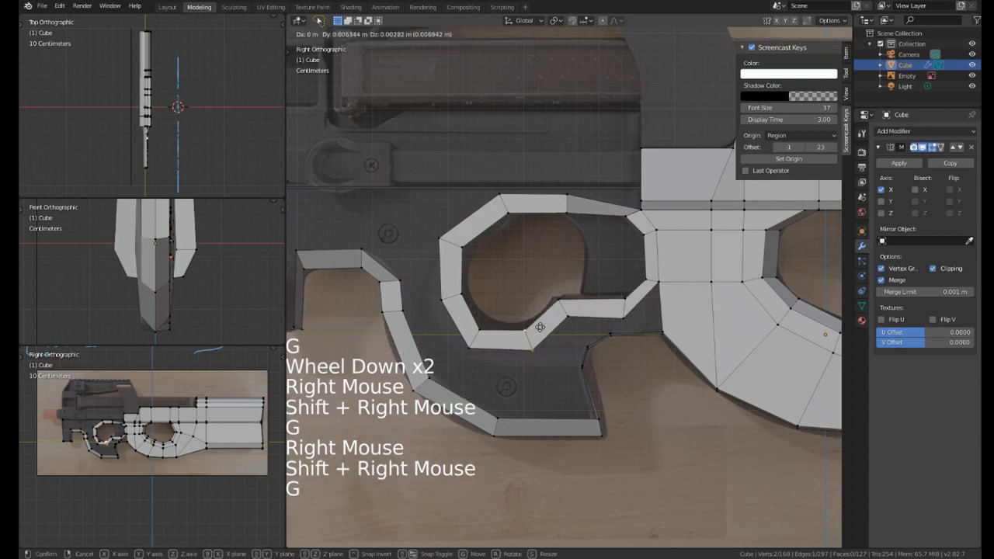
left_click(544, 326)
Delete the tapered face joining the ring's top segment to the thumbhole section.
middle_click_drag(619, 299, 534, 276, "shift")
middle_click_drag(534, 276, 536, 237)
scroll(536, 233, "up", 1)
middle_click_drag(539, 144, 574, 188, "shift")
middle_click_drag(574, 189, 589, 167)
scroll(590, 165, "up", 1)
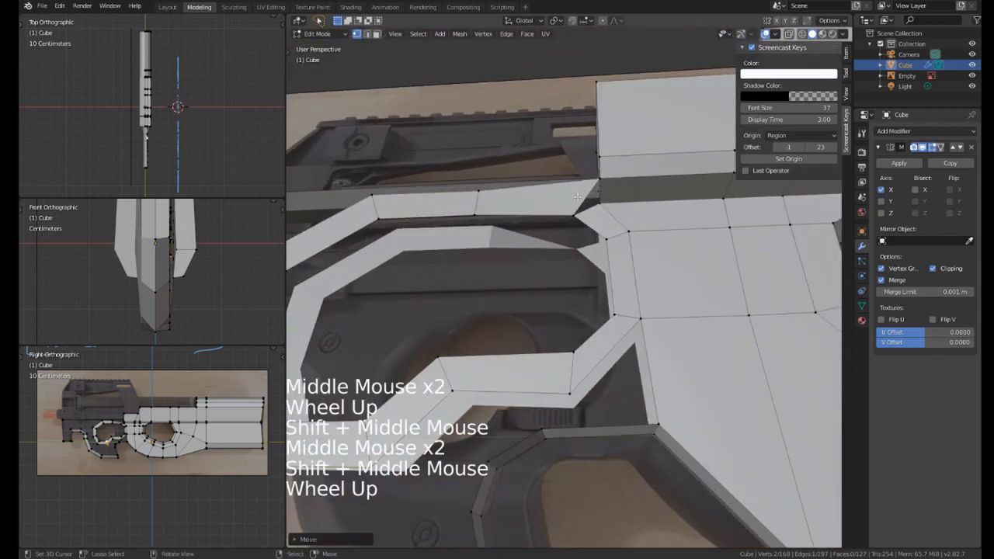
scroll(591, 163, "up", 1)
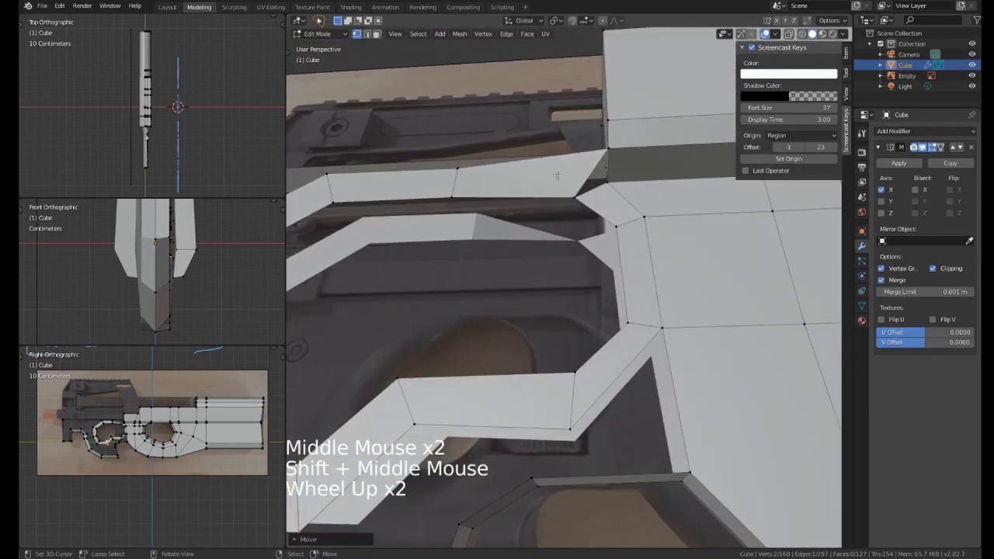
key("3")
right_click(556, 175)
key("x")
left_click(486, 170)
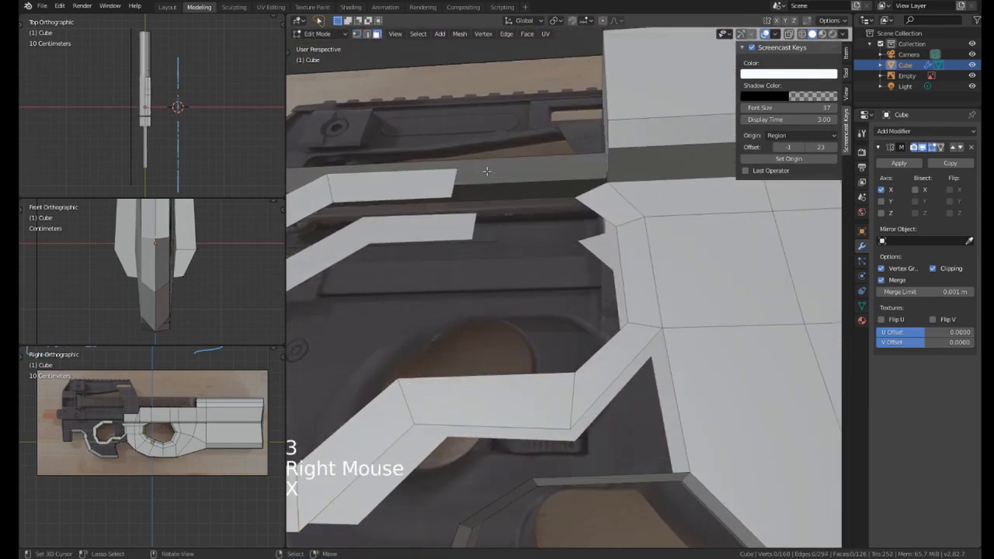
Fill the gap between the ring's top end edge and the thumbhole section's corner edge with a new face.
key("2")
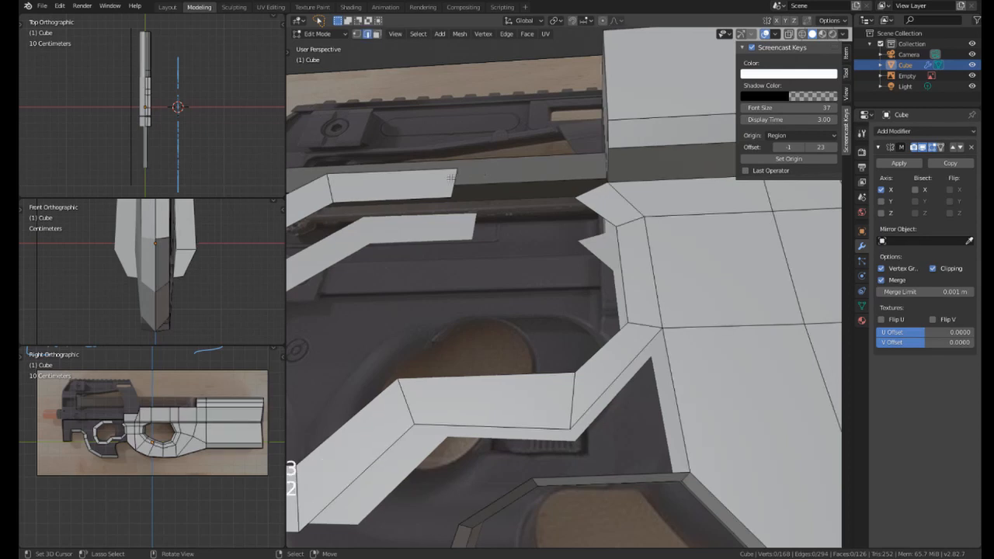
right_click(600, 181, "shift")
key("f")
middle_click_drag(600, 182, 536, 281)
scroll(614, 226, "down", 2)
key("KP_3")
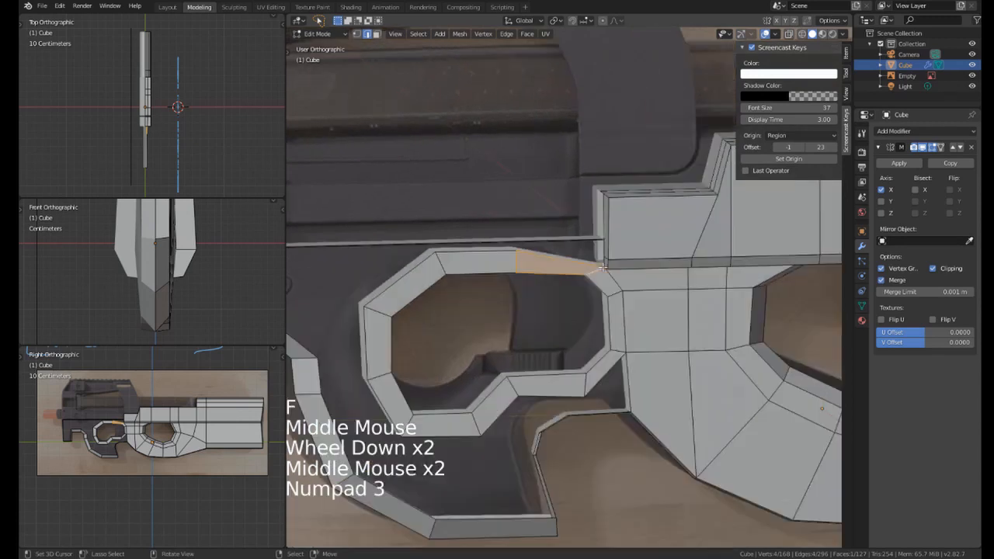
middle_click_drag(473, 307, 503, 263, "shift")
scroll(503, 262, "down", 1)
key("KP_3")
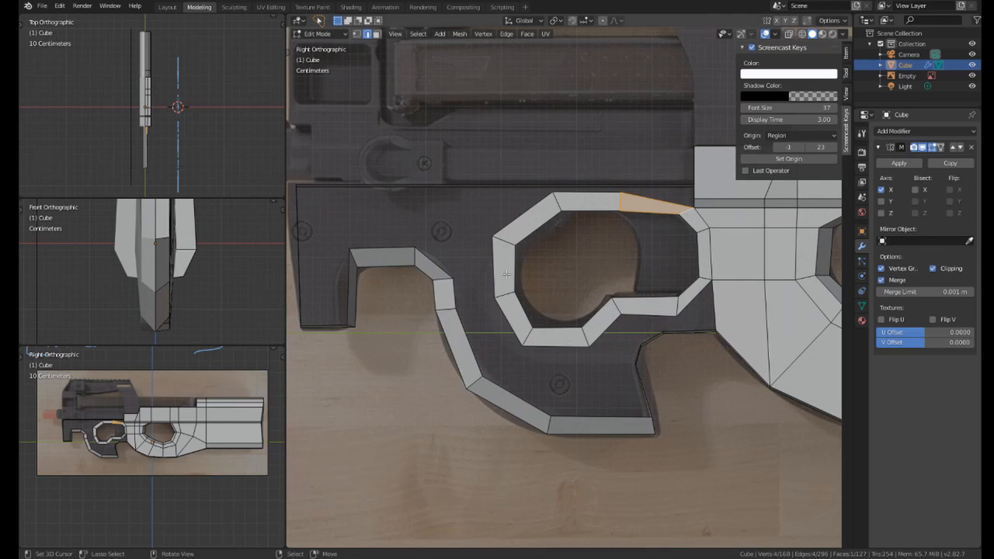
Select the inner edge loop around the trigger opening and move it about -0.012 m along the X axis.
middle_click_drag(505, 273, 506, 318)
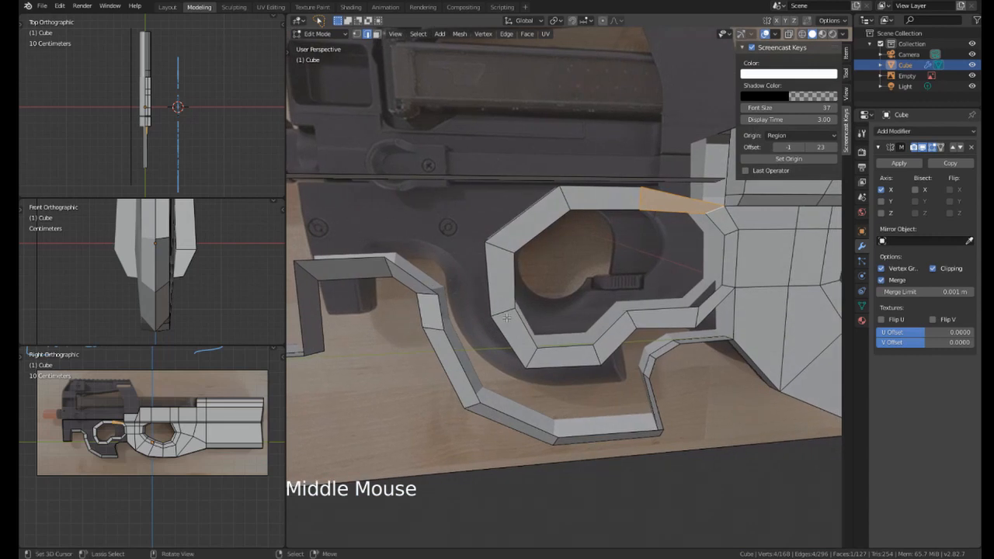
right_click(550, 352)
right_click(550, 351, "alt+shift")
right_click(550, 351, "alt+shift")
right_click(550, 352, "alt+shift")
middle_click_drag(550, 351, 616, 383)
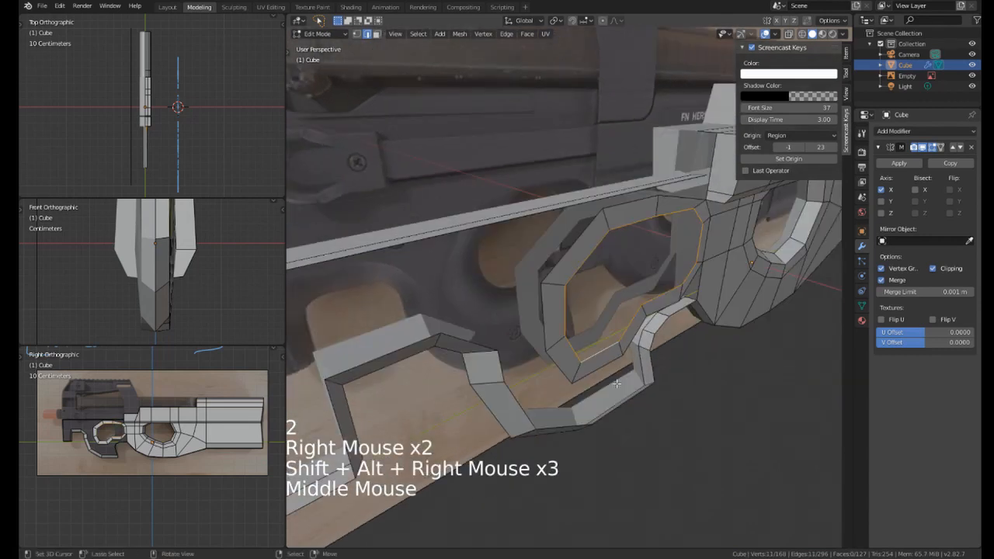
key("g")
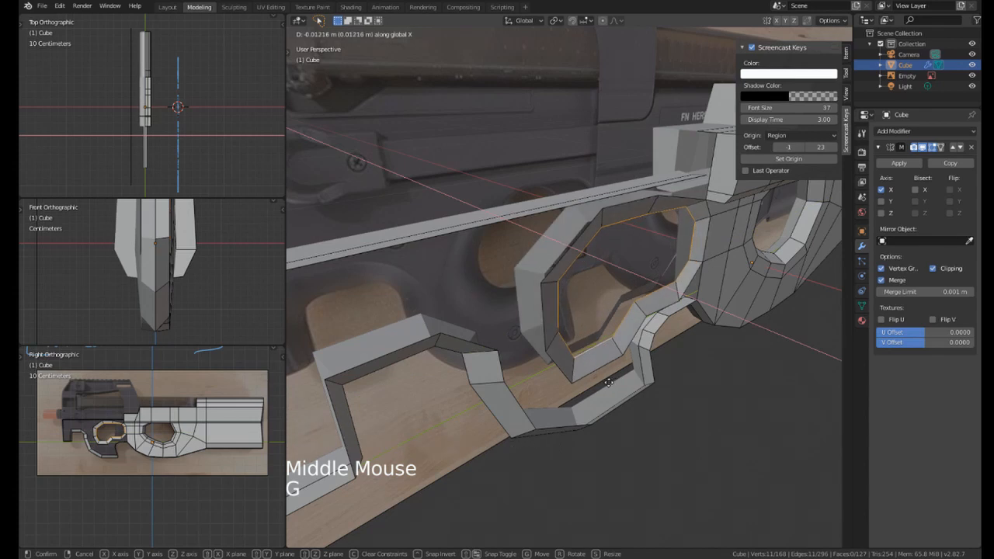
left_click(609, 382)
Extrude the trigger opening's inner edge loop inward along the X axis to give the opening depth.
middle_click_drag(609, 382, 575, 341)
middle_click_drag(575, 342, 574, 310, "shift")
scroll(559, 326, "up", 2)
middle_click_drag(574, 311, 585, 302)
key("e")
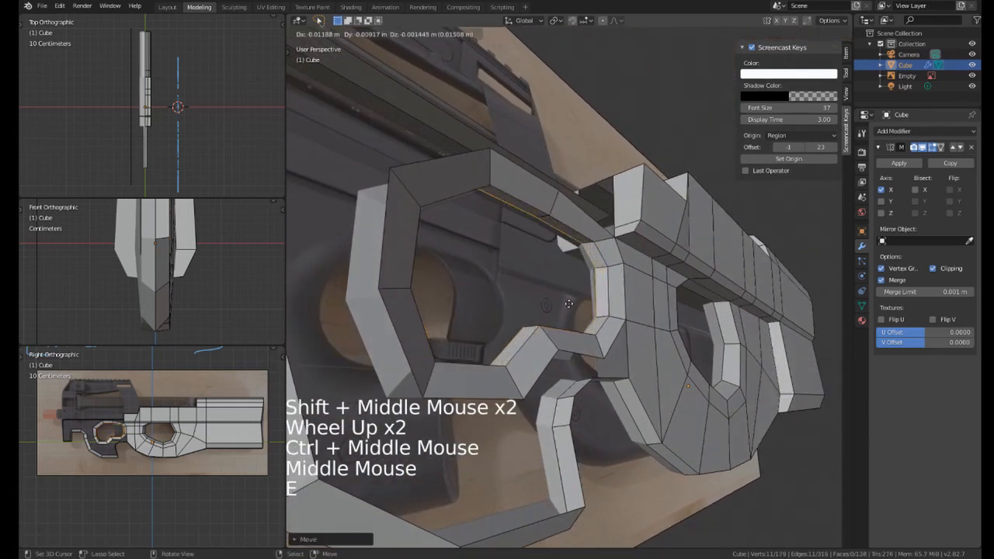
key("z")
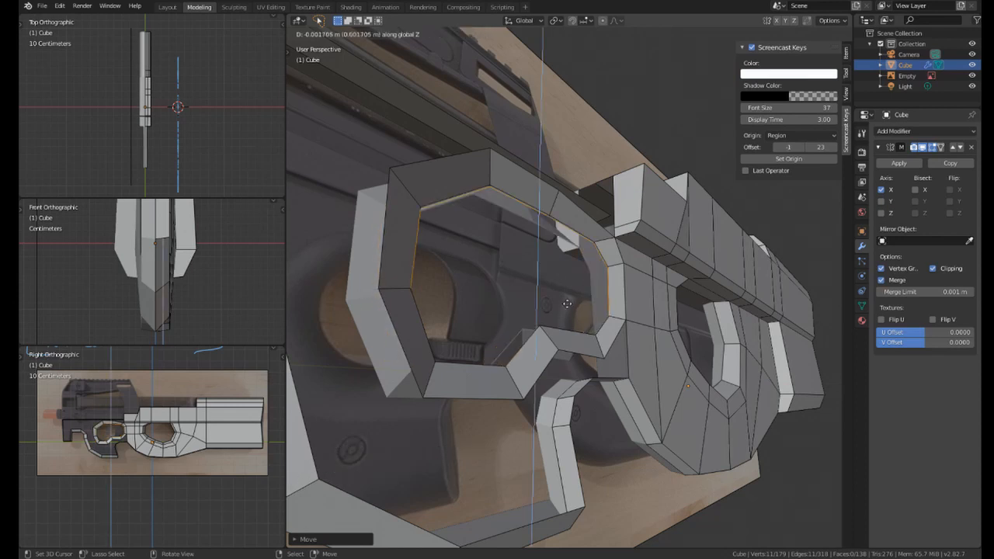
key("x")
left_click(528, 308)
Select the edge loop on the trigger opening's inner rim and edge-slide it outward across the ring's side faces.
middle_click_drag(528, 308, 517, 333)
right_click(521, 350)
right_click(520, 349, "alt+shift")
right_click(520, 349, "alt+shift")
right_click(519, 349, "alt+shift")
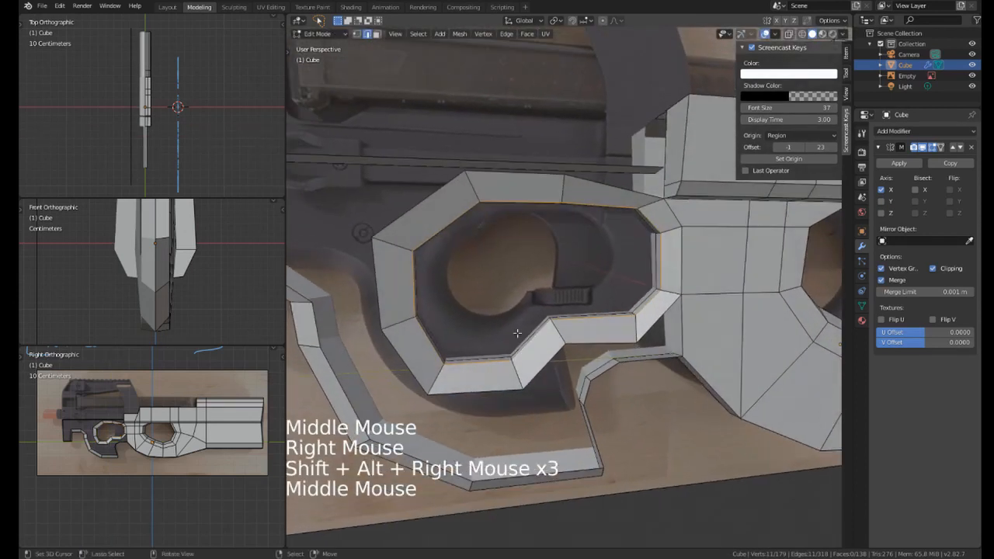
middle_click_drag(635, 302, 638, 302)
key("g")
key("g")
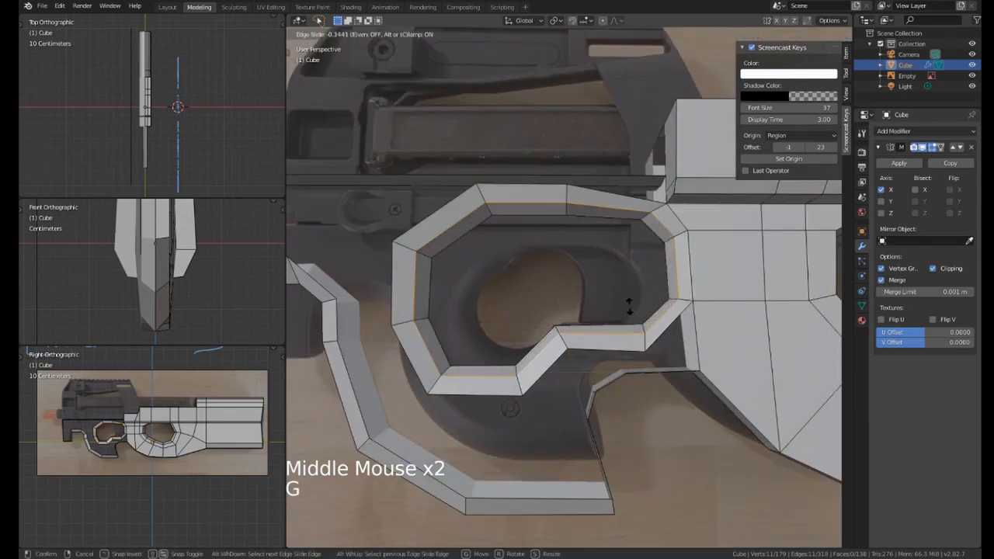
left_click(627, 304)
Examine the trigger opening's ring and rim against the reference photo in the right side view.
middle_click_drag(627, 304, 534, 310)
scroll(597, 312, "down", 2)
key("KP_3")
scroll(580, 297, "up", 3)
scroll(580, 298, "up", 1)
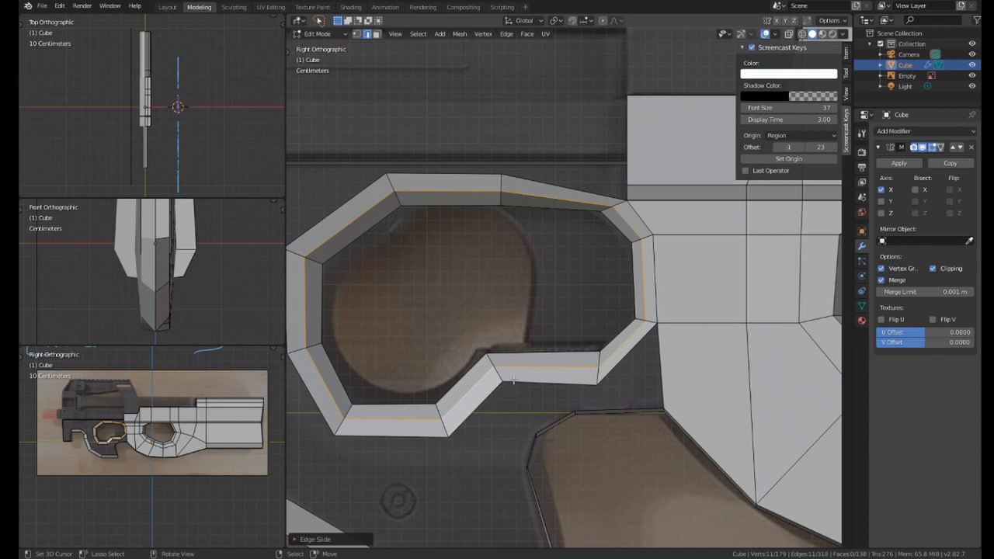
middle_click_drag(513, 381, 568, 253, "shift")
scroll(524, 233, "down", 3)
scroll(563, 246, "up", 1)
middle_click_drag(568, 252, 556, 222, "shift")
key("KP_3")
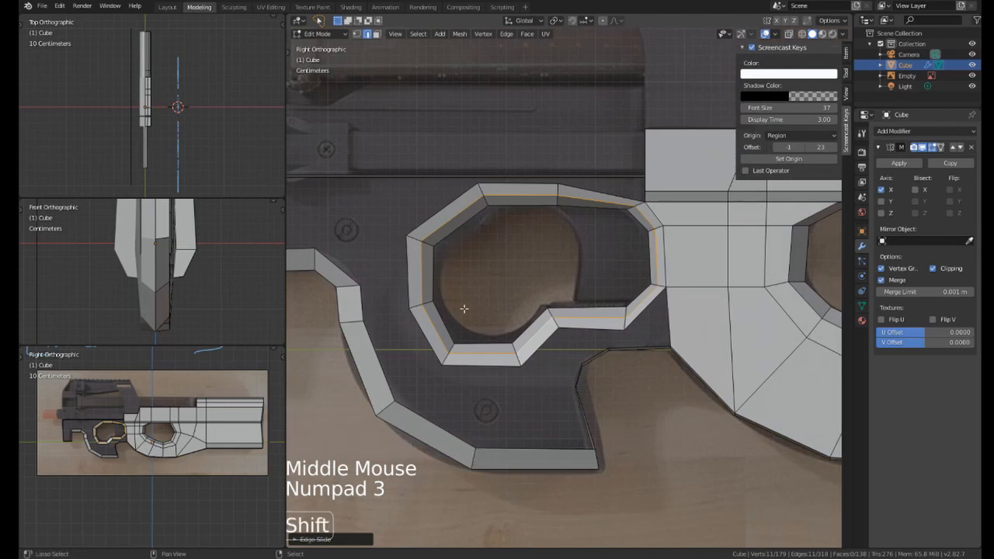
Level the short top edge at the front end of the front guard by scaling it along the Z axis.
middle_click_drag(463, 308, 447, 233, "shift")
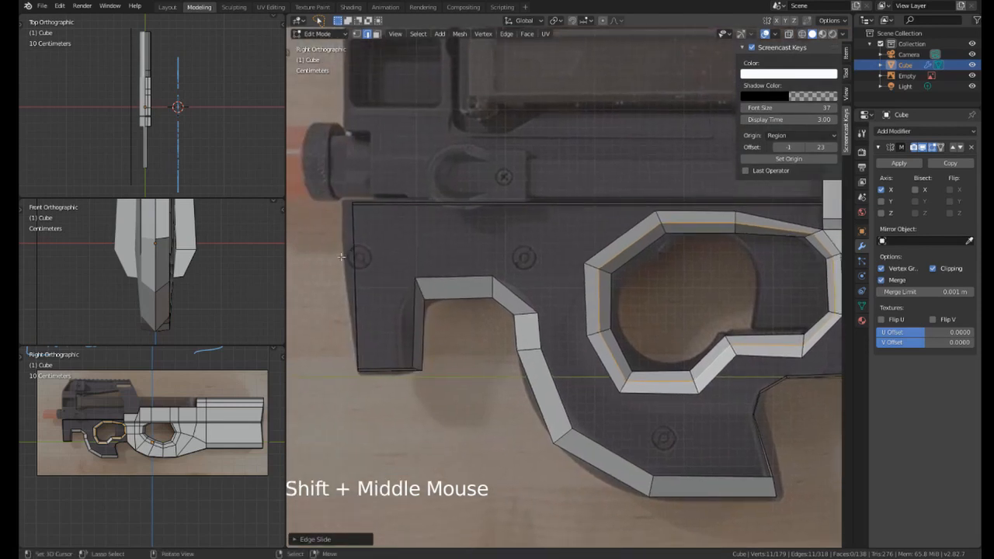
middle_click_drag(368, 259, 411, 248, "shift")
middle_click_drag(411, 247, 580, 259)
scroll(560, 265, "down", 1)
right_click(579, 258)
key("s")
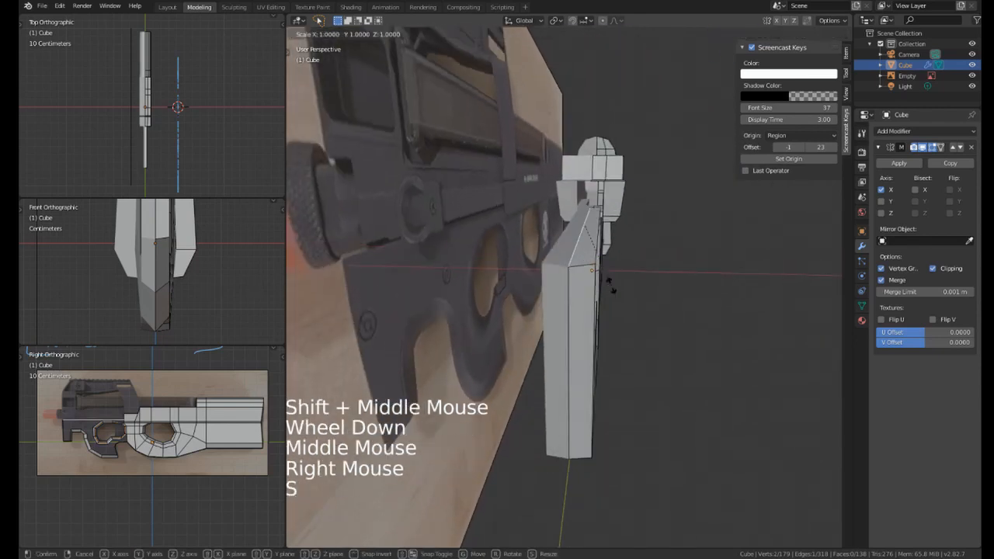
key("z")
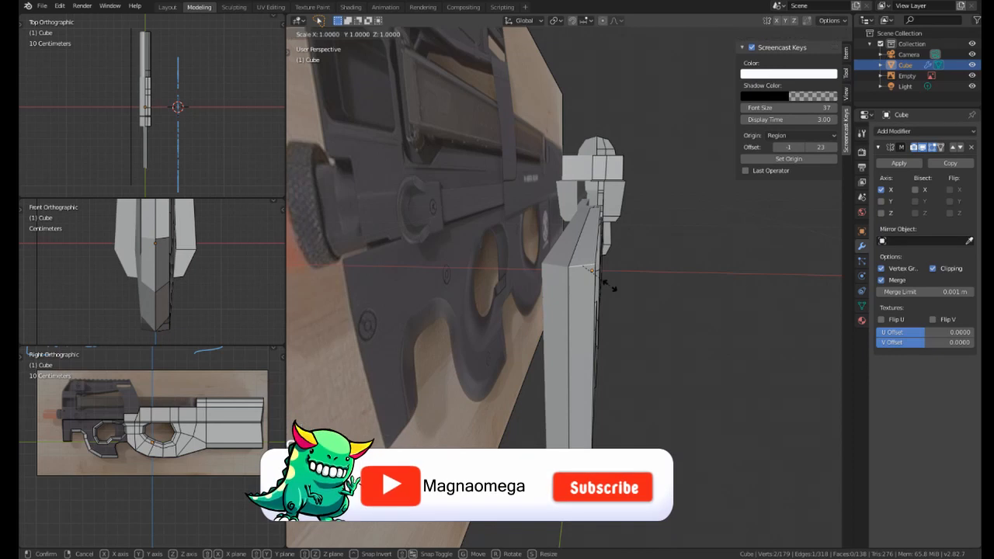
key("Return")
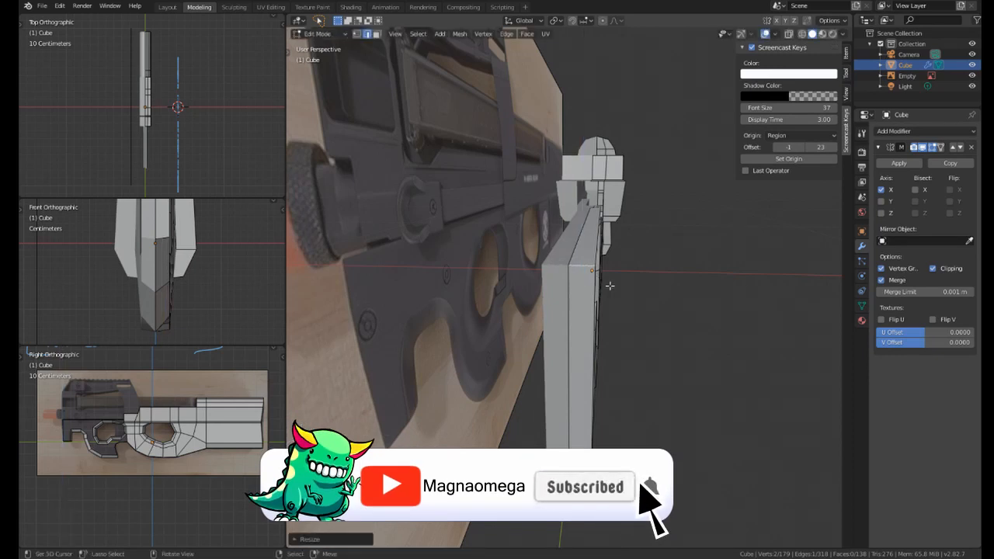
Add a horizontal loop cut across the narrow front face of the front guard.
key("KP_Decimal")
key("KP_3")
scroll(563, 292, "down", 1)
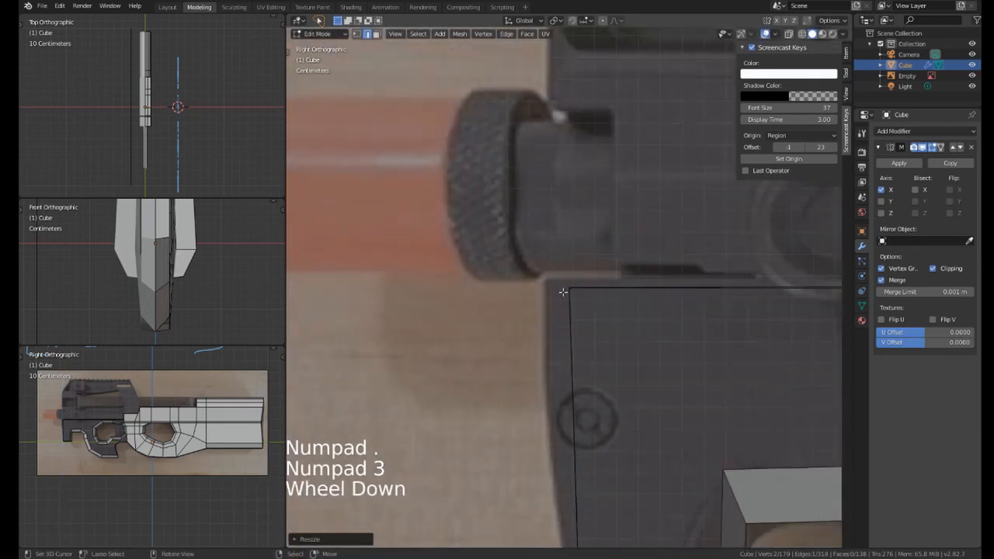
scroll(562, 292, "down", 3)
middle_click_drag(563, 292, 552, 268, "shift")
key("ctrl+r")
left_click(496, 253)
Edge-slide the new cut along the guard's front face to adjust its height.
key("KP_1")
scroll(542, 246, "down", 2)
right_click(558, 265)
middle_click_drag(552, 268, 695, 307, "shift")
scroll(543, 349, "up", 1)
right_click(525, 373)
key("g")
key("g")
left_click(554, 348)
Select the outer side edges running around the front guard and trigger ring and edge-slide them across the adjoining faces.
scroll(545, 347, "down", 1)
right_click(565, 212)
right_click(563, 211, "shift")
right_click(517, 308, "alt+shift")
middle_click_drag(694, 307, 600, 261)
middle_click_drag(493, 329, 478, 310)
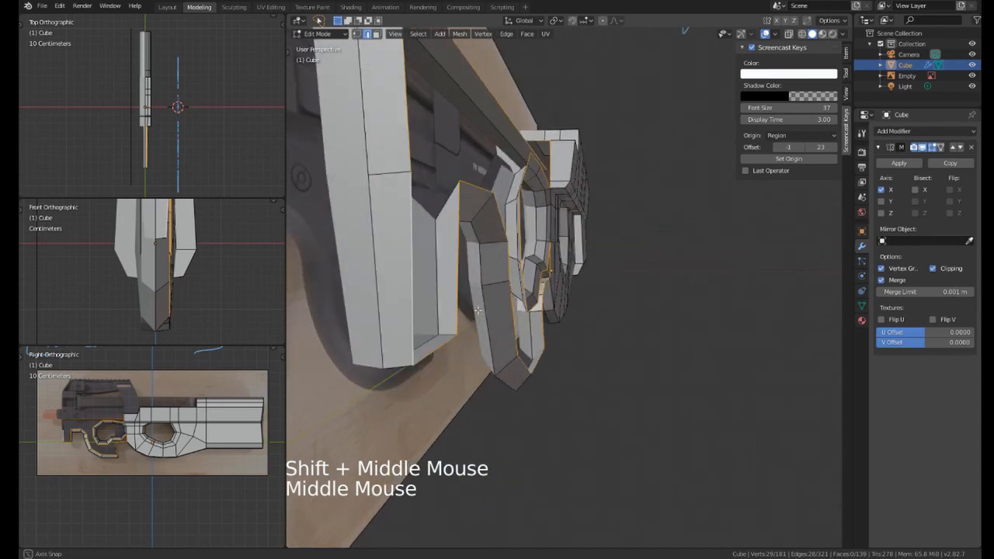
middle_click_drag(436, 351, 584, 270)
key("g")
key("g")
left_click(453, 334)
Fill the gap between the rear upper part of the trigger ring and the body's top edge with a face.
scroll(621, 303, "down", 2)
key("KP_3")
scroll(598, 280, "down", 2)
scroll(533, 247, "up", 2)
middle_click_drag(532, 246, 543, 256, "shift")
middle_click_drag(543, 256, 578, 264)
middle_click_drag(578, 263, 513, 198)
middle_click_drag(512, 198, 599, 286)
scroll(501, 201, "up", 3)
scroll(603, 268, "up", 3)
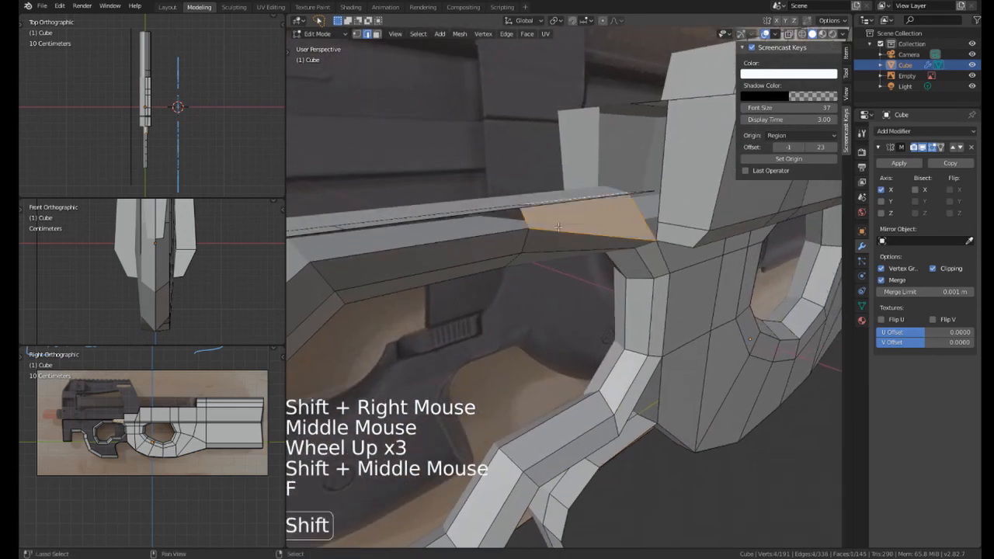
middle_click_drag(558, 226, 568, 242, "shift")
middle_click_drag(568, 242, 590, 278)
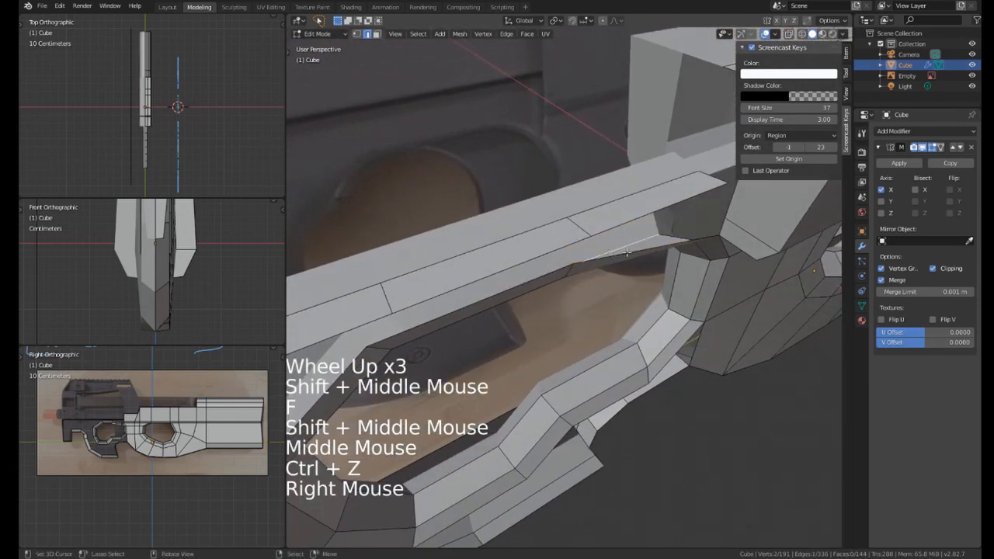
middle_click_drag(630, 226, 617, 205)
middle_click_drag(618, 205, 668, 217, "shift")
Fill the neighbouring face between the trigger ring's upper segment and the body's top edge.
right_click(561, 259)
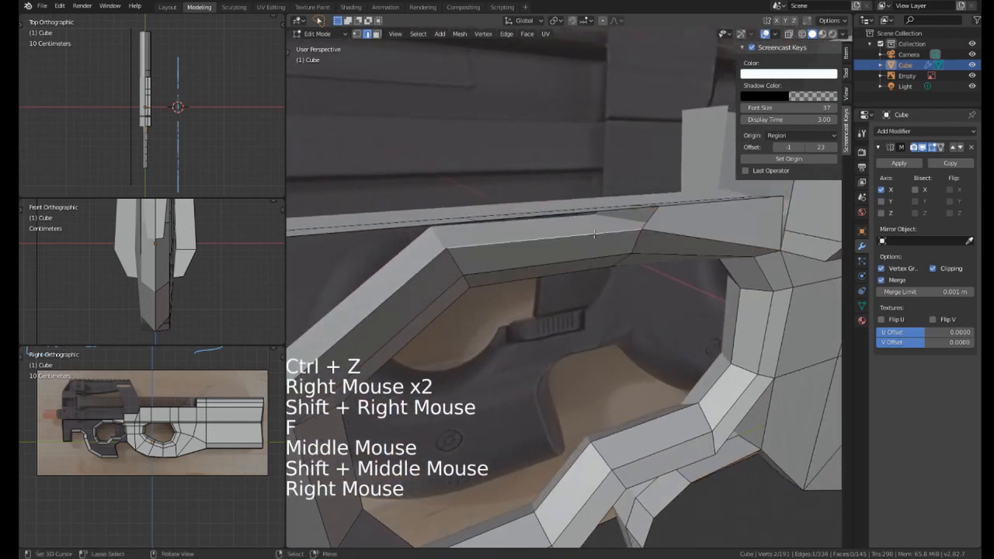
mouse_move(560, 258)
middle_mouse_down()
mouse_move(555, 236)
mouse_move(566, 242)
middle_mouse_up()
right_click(552, 235, "shift")
key("f")
scroll(555, 237, "down", 2)
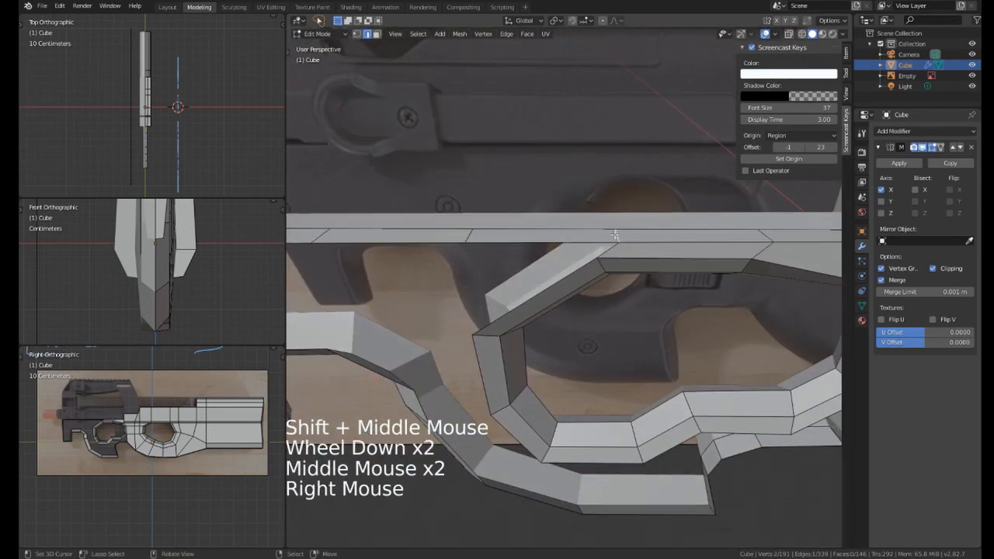
Edge-slide the two short connecting edges above the trigger ring into line with the ring's upper corners.
key("g")
key("g")
left_click(597, 236)
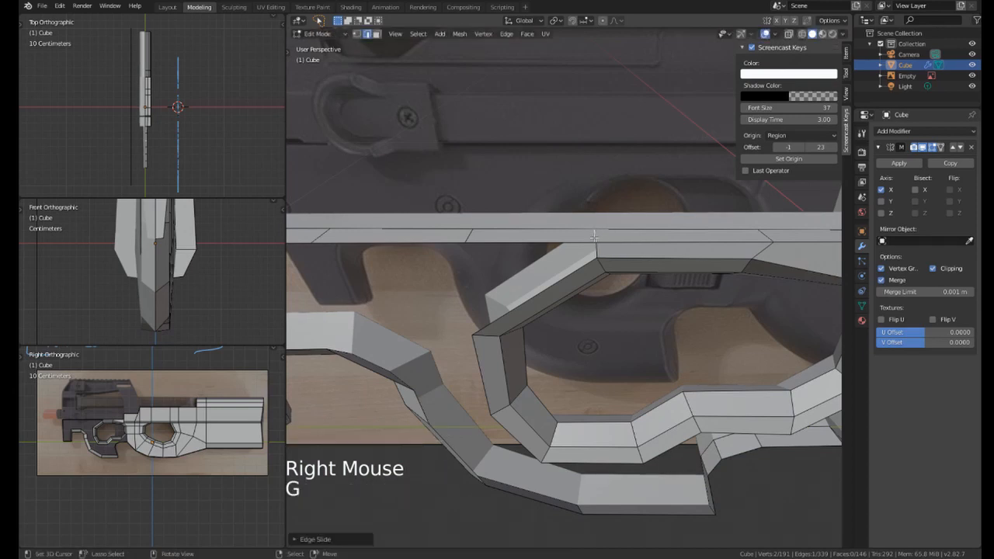
middle_click_drag(596, 237, 540, 231, "shift")
key("g")
key("g")
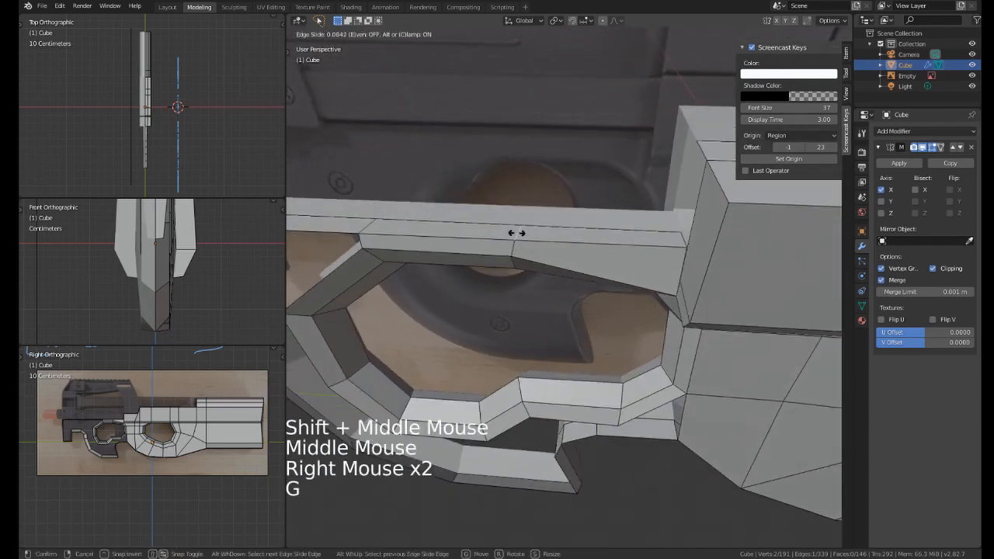
left_click(516, 232)
In vertex mode, vertex-slide the side-face vertex behind the rear grip opening slightly downward along its edge.
scroll(540, 272, "down", 4)
middle_click_drag(540, 271, 544, 260)
middle_click_drag(543, 260, 545, 190, "shift")
scroll(547, 249, "down", 2)
scroll(546, 248, "up", 1)
scroll(547, 247, "down", 1)
scroll(546, 247, "up", 1)
scroll(559, 233, "down", 3)
middle_click_drag(677, 261, 667, 262)
mouse_move(668, 262)
middle_mouse_down("shift")
mouse_move(625, 268)
mouse_move(649, 267)
middle_mouse_up("shift")
scroll(651, 271, "up", 1)
key("1")
right_click(661, 268)
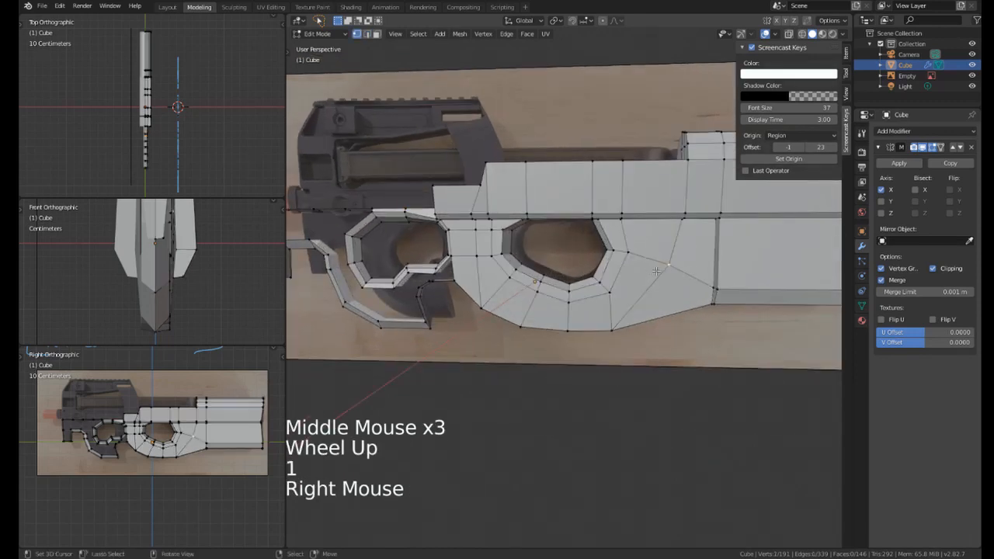
key("g")
key("g")
right_click(661, 276)
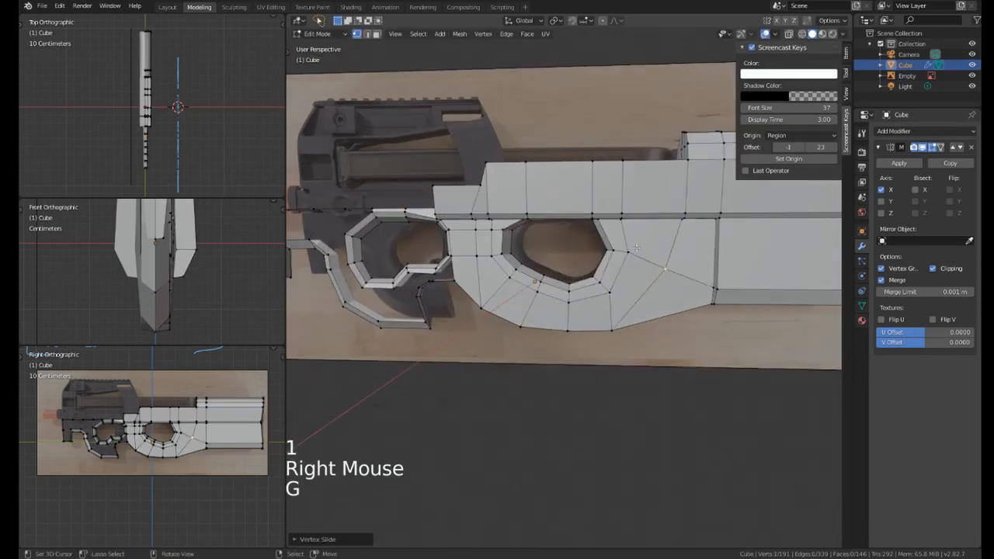
Vertex-slide the outer rim vertex at the rear of the grip opening along its edge.
right_click(630, 249)
key("g")
key("g")
left_click(635, 252)
Examine the stock, grip opening and trigger ring topology from several angles.
middle_click_drag(496, 235, 544, 207, "shift")
middle_click_drag(544, 206, 490, 210, "shift")
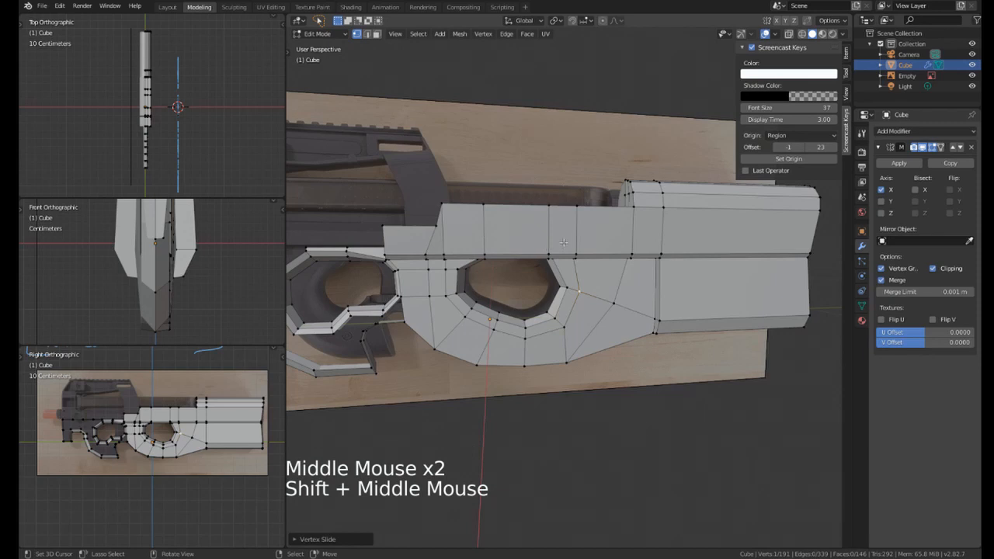
middle_click_drag(663, 250, 601, 265, "shift")
middle_click_drag(563, 193, 527, 185)
scroll(556, 175, "up", 2)
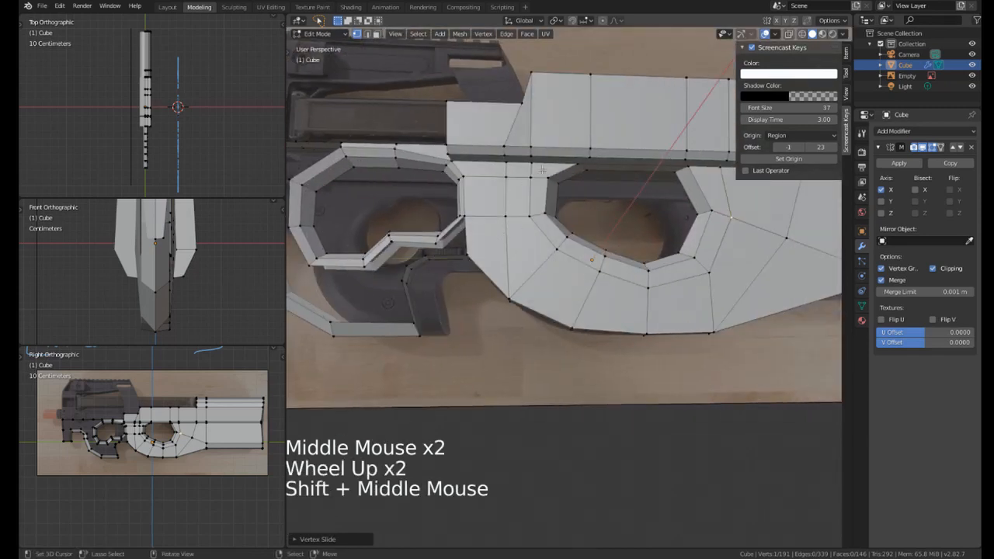
middle_click_drag(528, 223, 544, 211)
middle_click_drag(543, 212, 588, 203, "shift")
scroll(535, 200, "up", 1)
scroll(574, 191, "up", 2)
middle_click_drag(588, 203, 559, 225)
scroll(583, 209, "up", 1)
middle_click_drag(559, 225, 583, 171, "shift")
right_click(498, 253)
key("g")
key("g")
key("ctrl+z")
Merge the two vertices where the trigger ring's upper side meets the stock, using At Last.
middle_click_drag(582, 171, 705, 218, "shift")
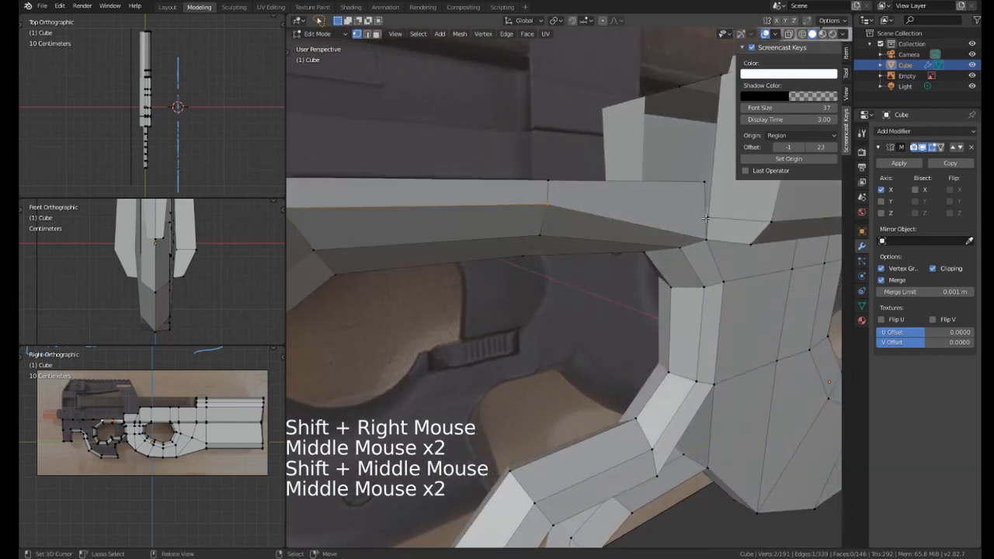
key("alt+m")
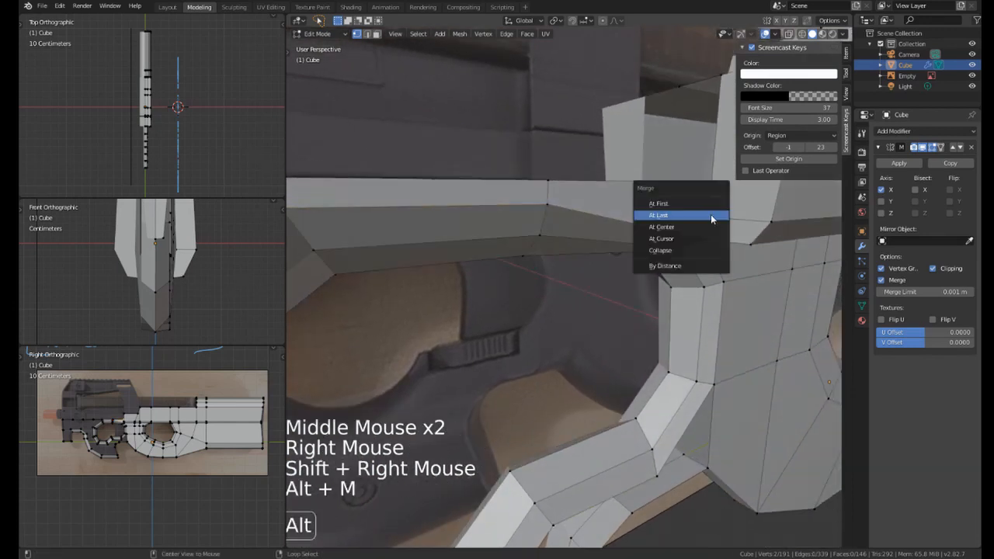
left_click(710, 215)
middle_click_drag(711, 215, 616, 193)
scroll(657, 201, "down", 2)
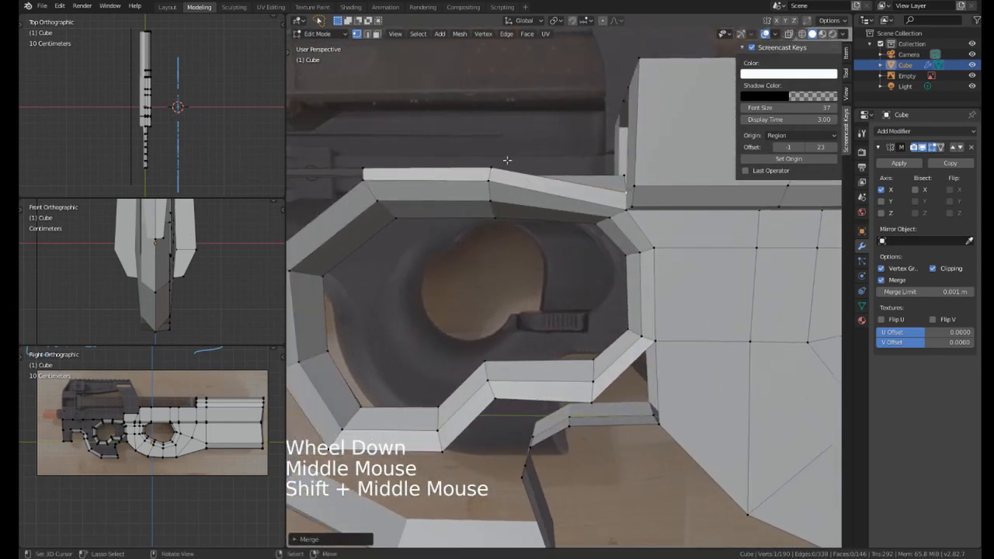
Move the trigger ring's upper side edge down about 0.008 m along the Z axis and lower the adjoining rim edge slightly.
middle_click_drag(507, 160, 563, 196, "shift")
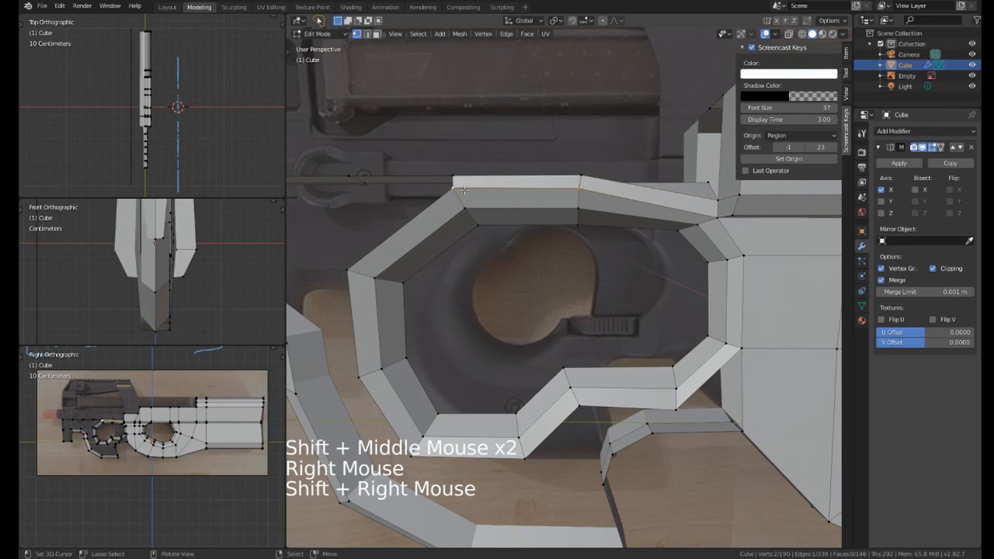
key("g")
key("z")
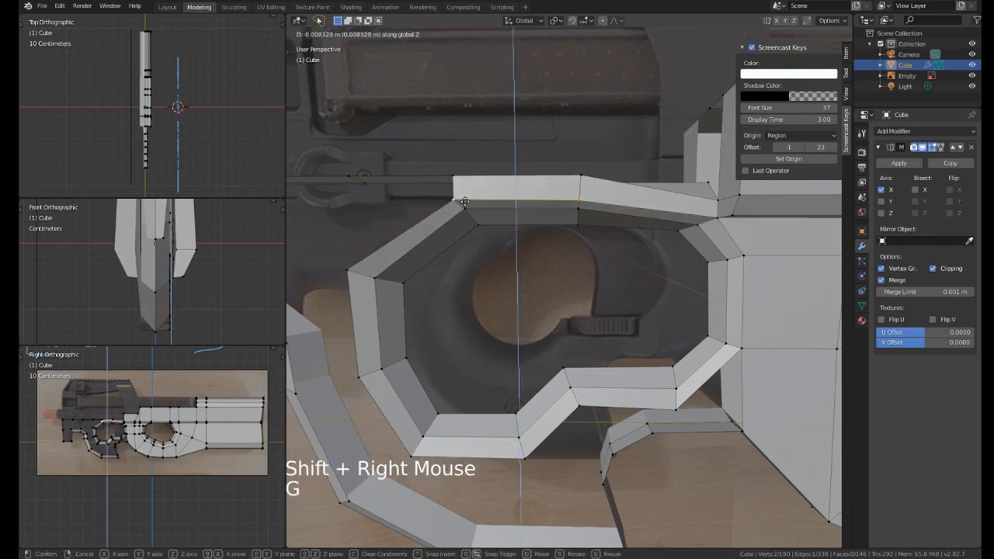
right_click(464, 201)
key("g")
key("z")
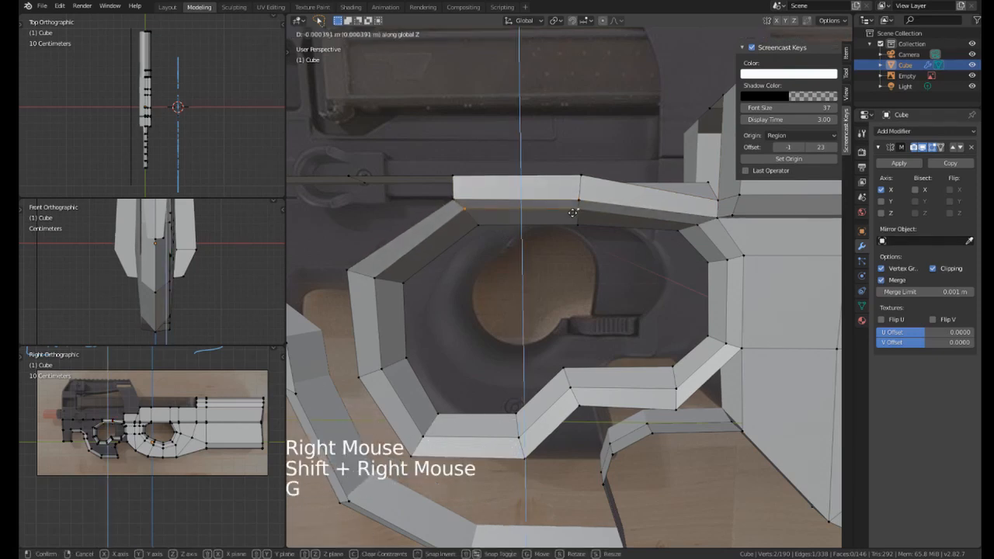
left_click(572, 216)
Raise the vertex at the rear end of the trigger ring's top face about 0.013 m along the Z axis.
middle_click_drag(573, 209, 651, 208)
right_click(651, 208)
key("g")
key("z")
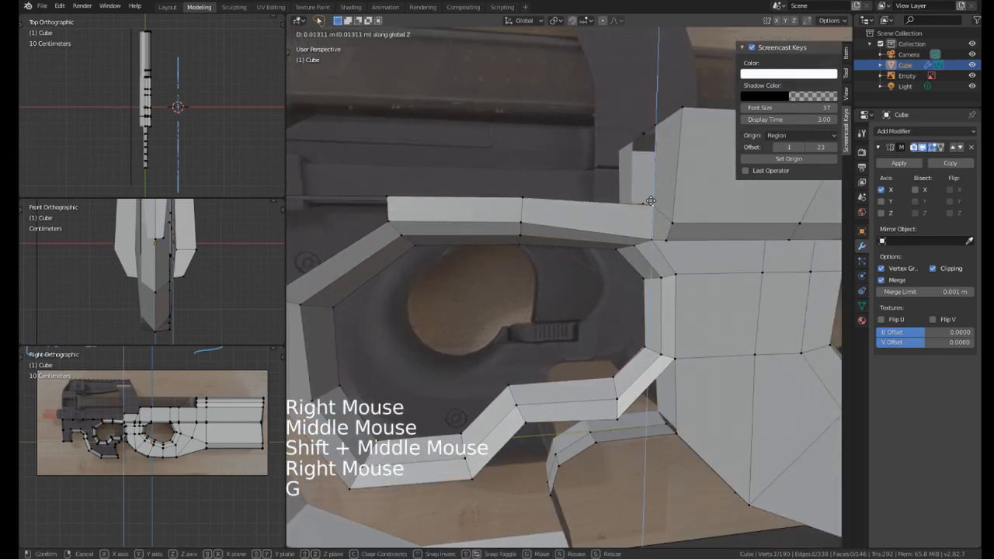
left_click(650, 200)
middle_click_drag(651, 200, 621, 231)
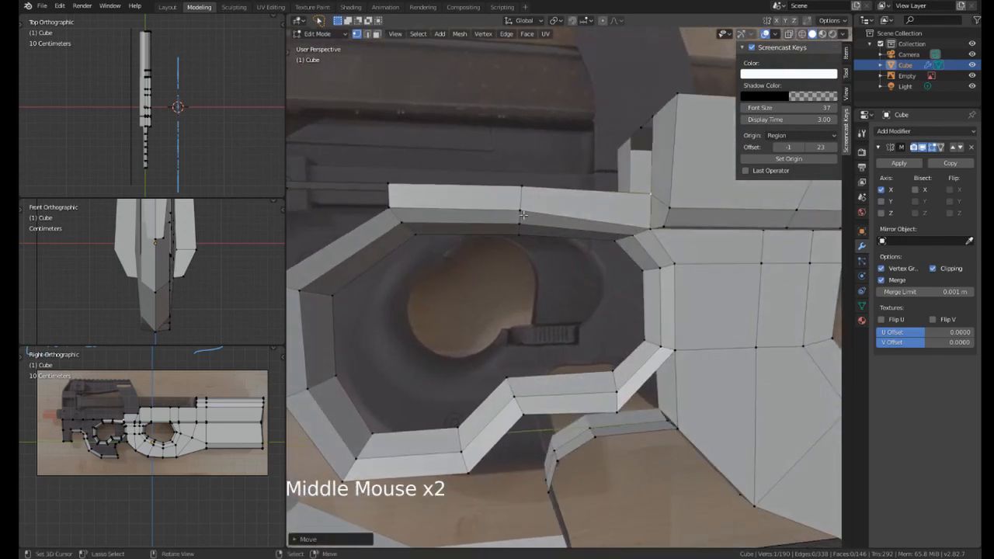
Reposition the vertex at the rear upper corner of the trigger ring, next to the stock.
right_click(523, 215)
middle_click_drag(523, 215, 576, 238)
right_click(673, 231)
key("g")
left_click(672, 231)
Fill the corner face between the trigger ring's sloping front upper segment and the body's top edge.
scroll(594, 247, "down", 2)
scroll(584, 250, "up", 1)
right_click(603, 235)
right_click(604, 227, "shift")
key("f")
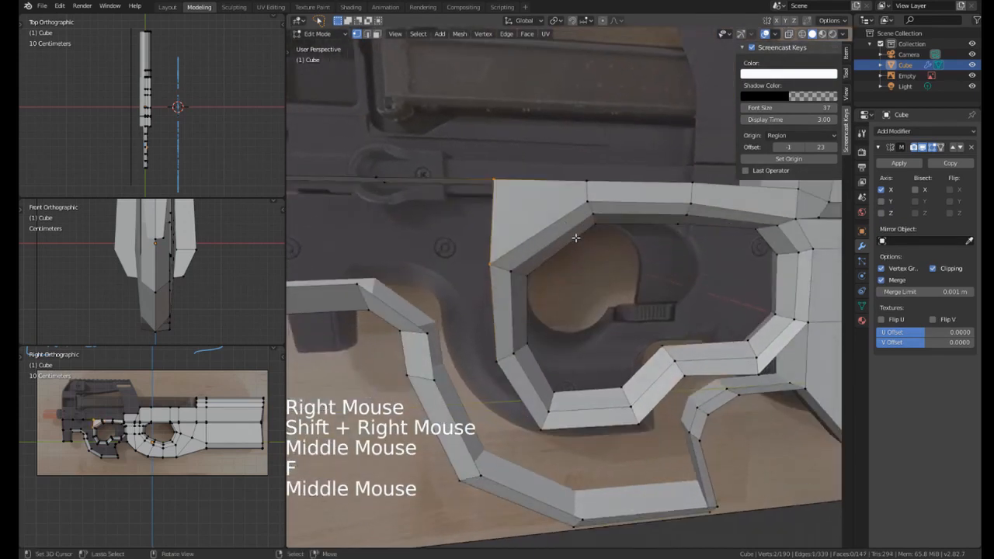
Fill a four-sided face from the trigger ring's front corner and top edge to the rear corner of the guard's notch.
key("KP_3")
middle_click_drag(499, 223, 621, 256, "shift")
scroll(559, 257, "up", 2)
middle_click_drag(621, 256, 680, 253)
scroll(625, 318, "down", 1)
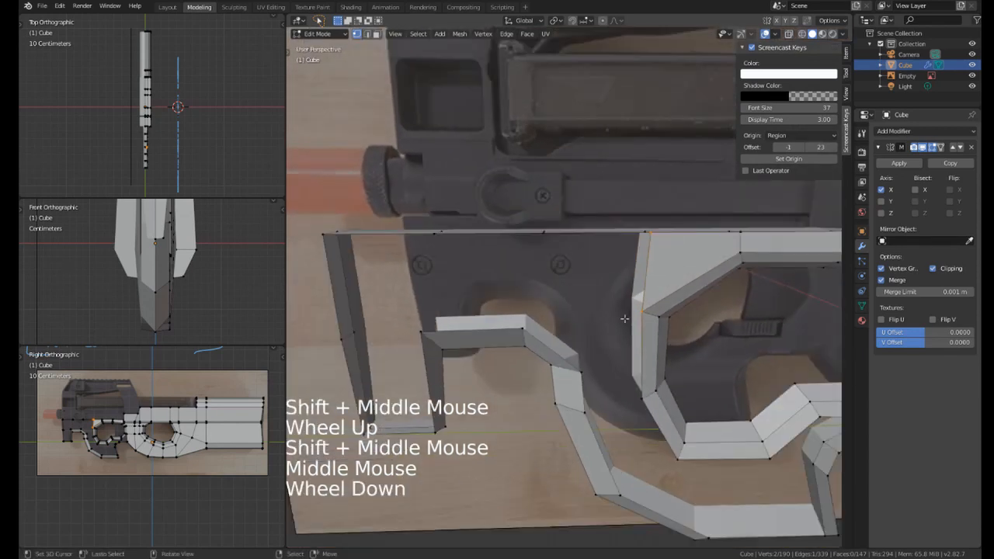
middle_click_drag(574, 291, 567, 326)
right_click(548, 249, "shift")
key("f")
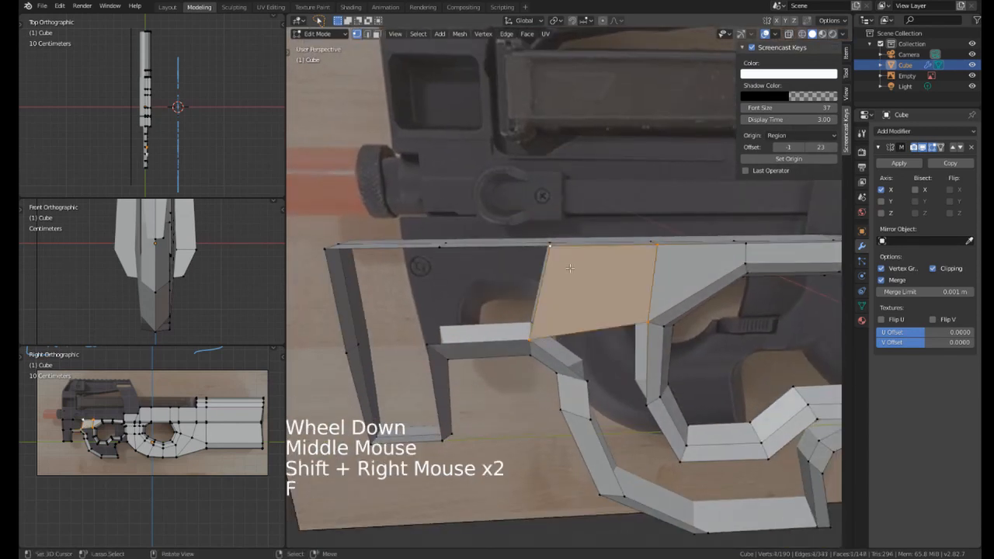
Fill the next four-sided side face between the front guard's top edge and the upper edge of the notch.
middle_click_drag(547, 249, 600, 318)
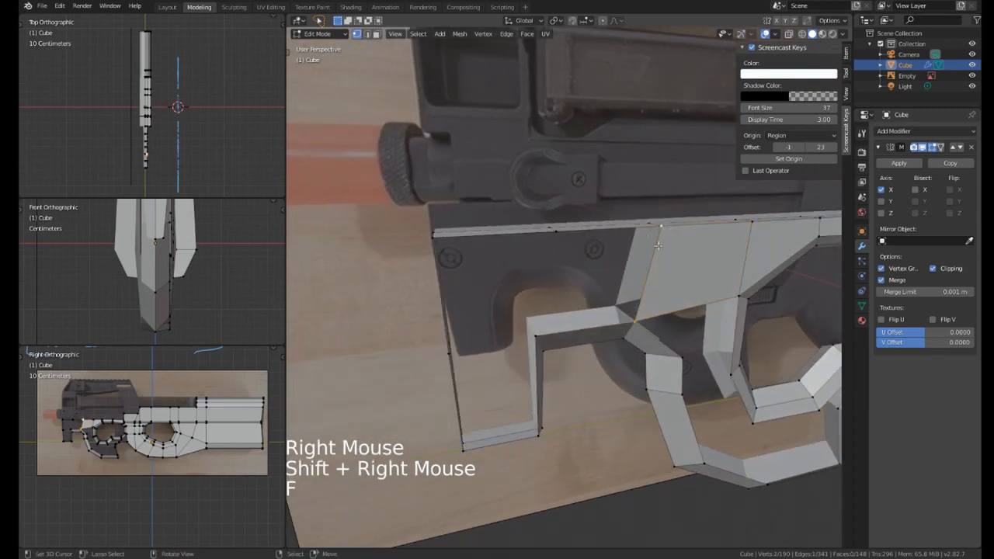
key("f")
middle_click_drag(658, 246, 559, 187)
right_click(554, 181, "shift")
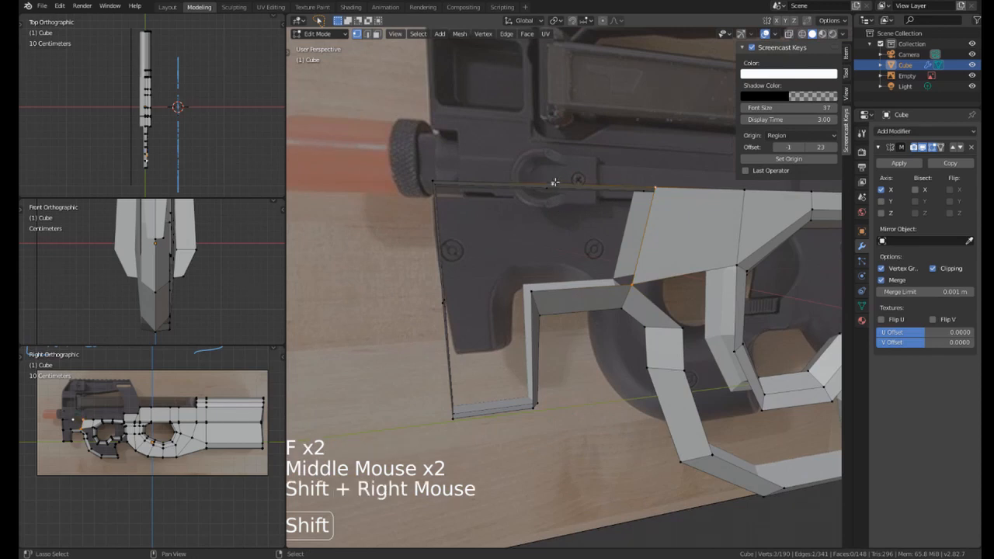
right_click(530, 298, "shift")
key("f")
middle_click_drag(530, 298, 561, 282)
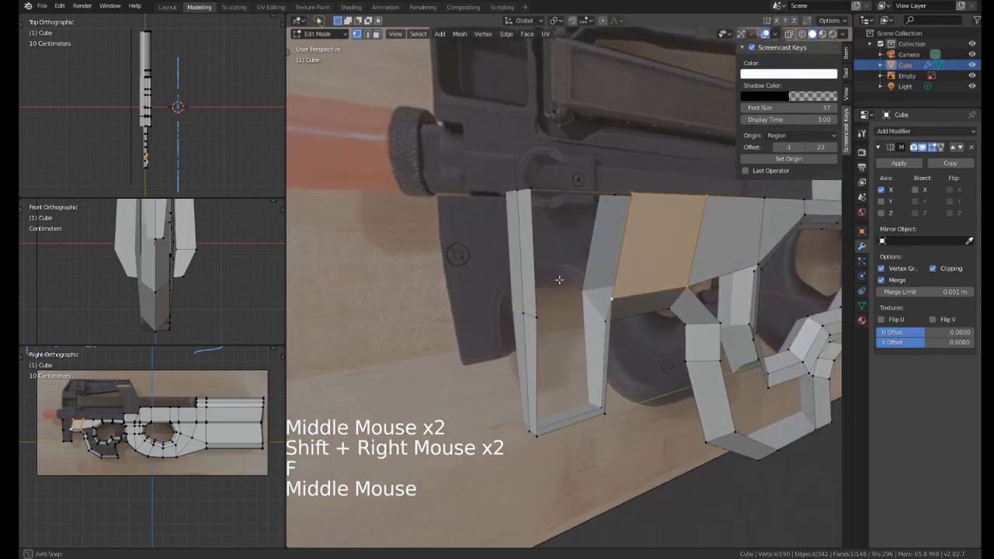
Fill the upper front side of the guard with a four-sided face reaching the front edge, replacing the trial triangle.
right_click(538, 318)
right_click(535, 197, "shift")
right_click(630, 194, "shift")
key("f")
middle_click_drag(630, 195, 613, 199)
middle_click_drag(613, 199, 590, 204)
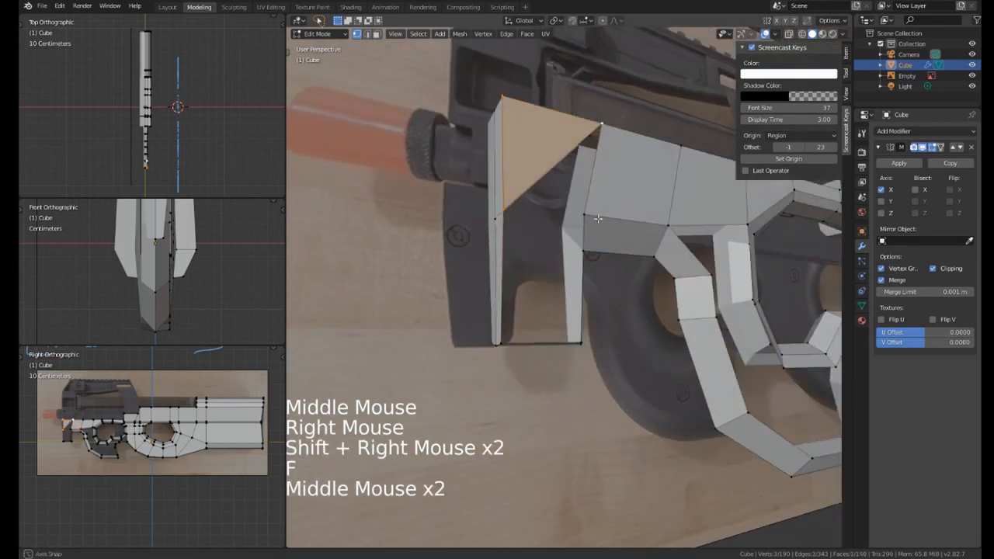
key("ctrl+z")
right_click(590, 204, "shift")
key("f")
Fill the lower front prong of the guard with a side face down to its bottom edge.
right_click(494, 343)
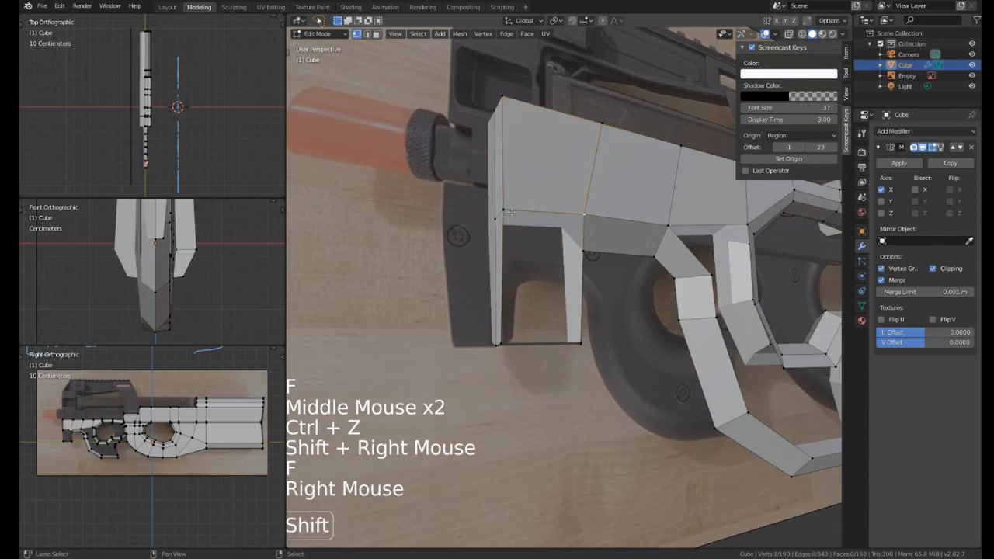
right_click(505, 225, "shift")
key("f")
mouse_move(506, 211)
middle_mouse_down()
mouse_move(514, 194)
mouse_move(523, 206)
middle_mouse_up()
middle_click_drag(523, 205, 562, 188)
scroll(537, 225, "down", 2)
key("KP_3")
scroll(583, 243, "up", 3)
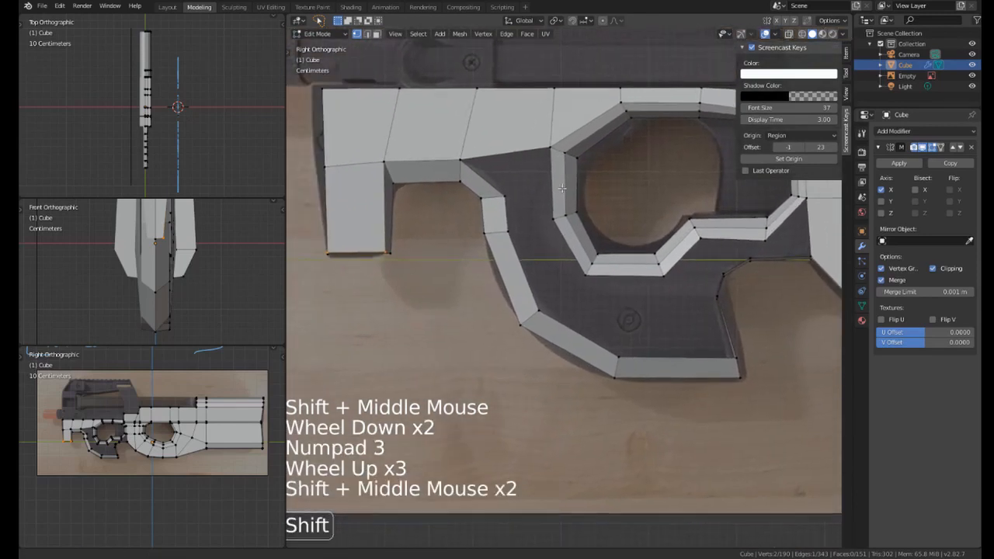
right_click(512, 197)
right_click(463, 158, "shift")
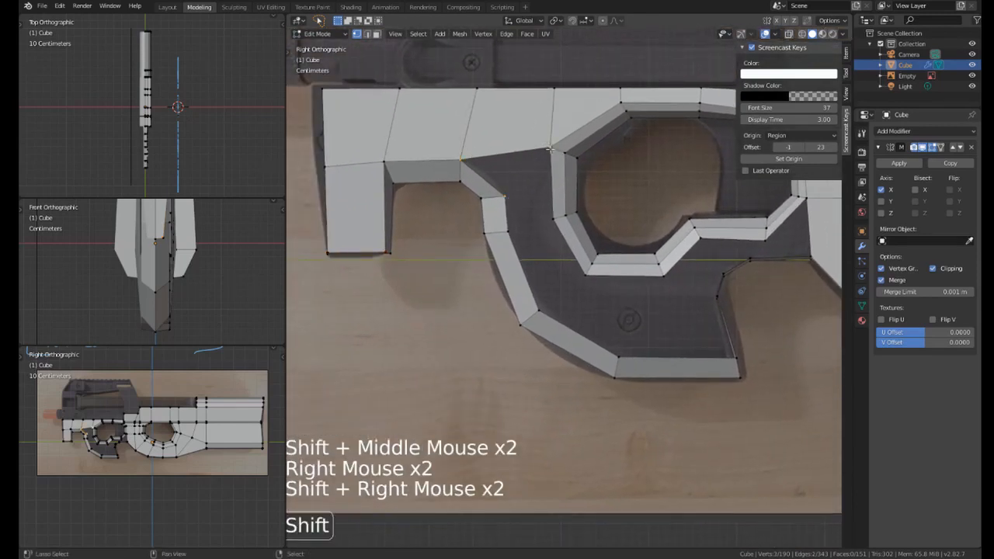
middle_click_drag(553, 223, 459, 122, "shift")
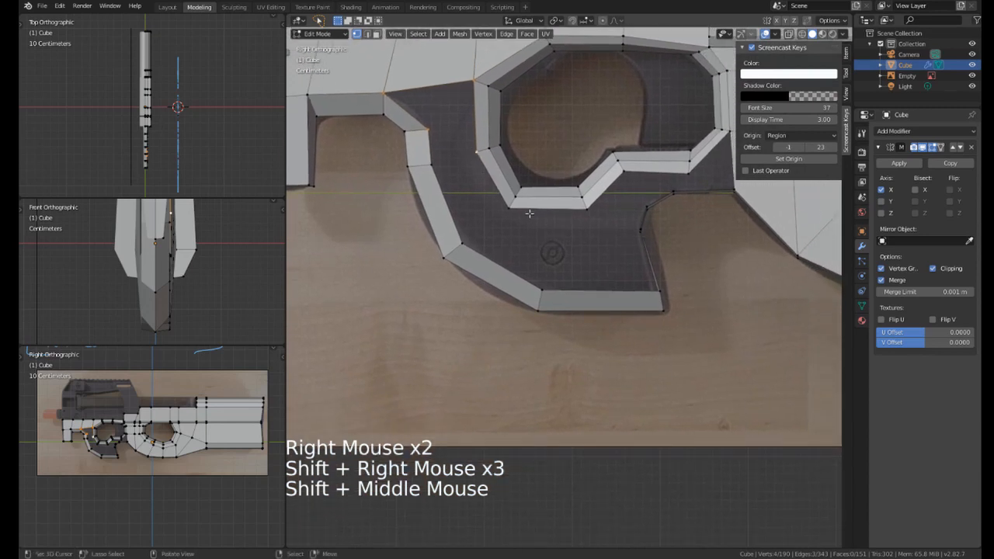
middle_click_drag(575, 161, 497, 210, "shift")
Fill a four-sided side face from the trigger ring's lower rear edge to the body's front corner and the top of the finger notch.
scroll(497, 209, "up", 2)
right_click(497, 144)
right_click(657, 171, "shift")
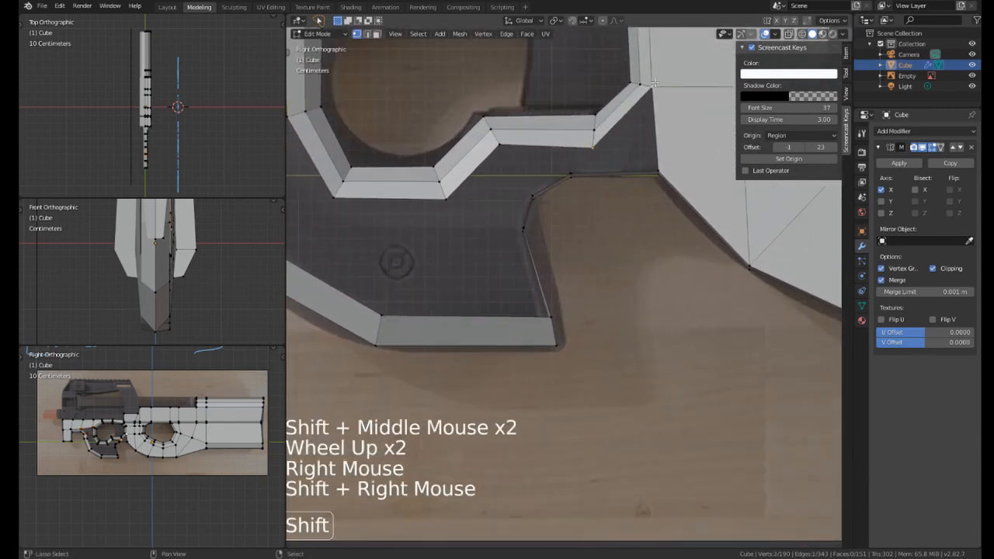
key("f")
key("ctrl+z")
right_click(613, 152, "shift")
middle_click_drag(613, 152, 550, 123)
right_click(551, 123, "shift")
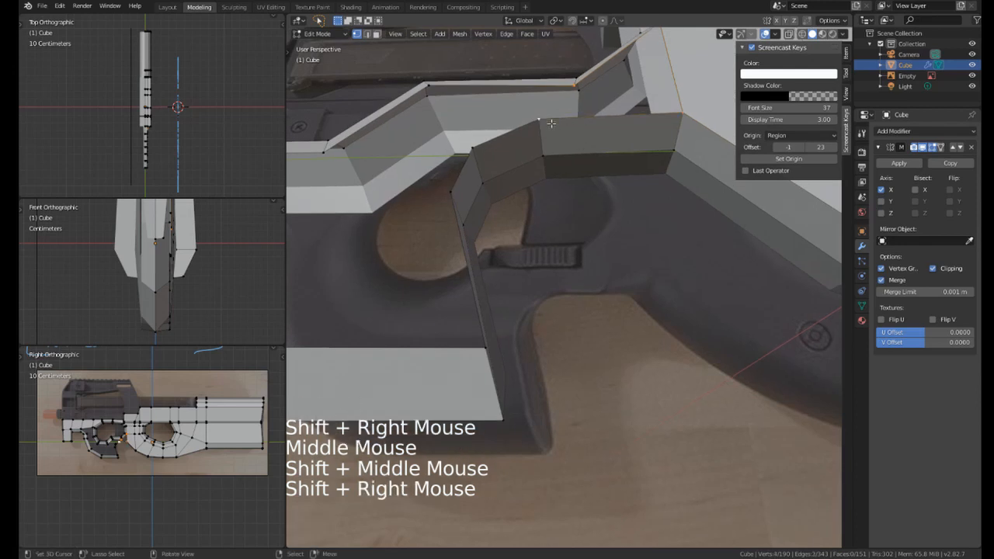
key("f")
scroll(550, 123, "down", 2)
middle_click_drag(551, 123, 576, 242)
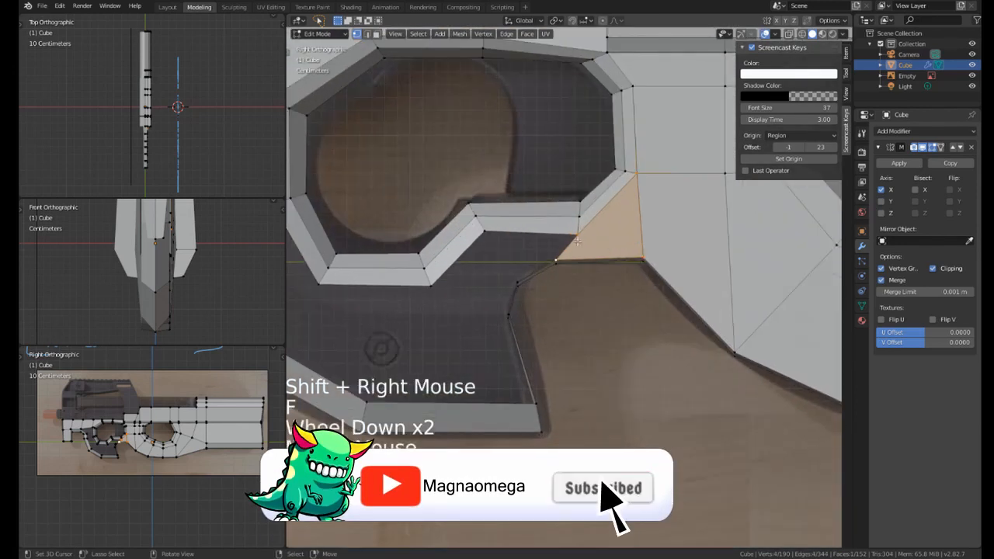
Fill two more four-sided side faces below the trigger ring, following the finger notch's upper curve down to the grip.
key("KP_3")
scroll(577, 232, "up", 2)
right_click(569, 204)
middle_click_drag(569, 204, 605, 161, "shift")
key("f")
middle_click_drag(561, 193, 603, 177, "shift")
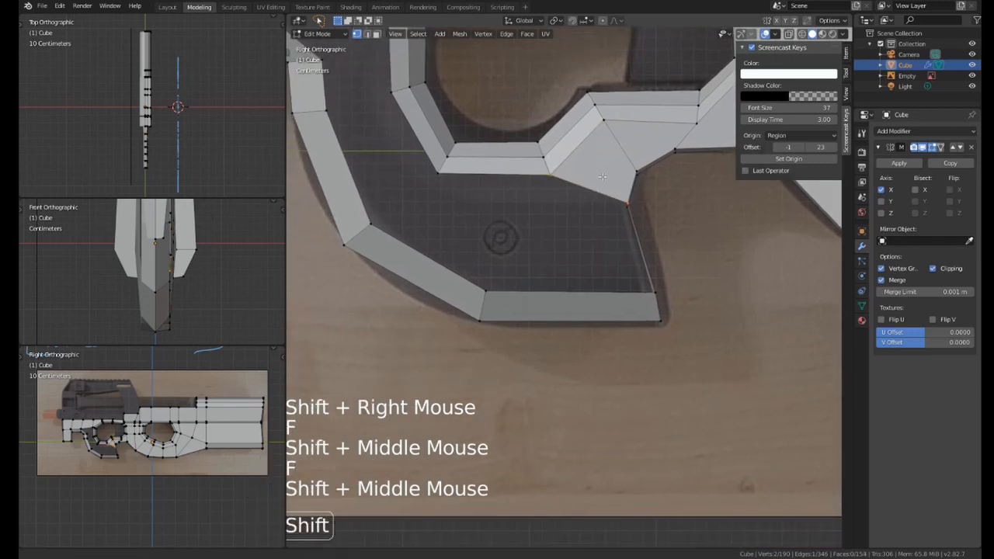
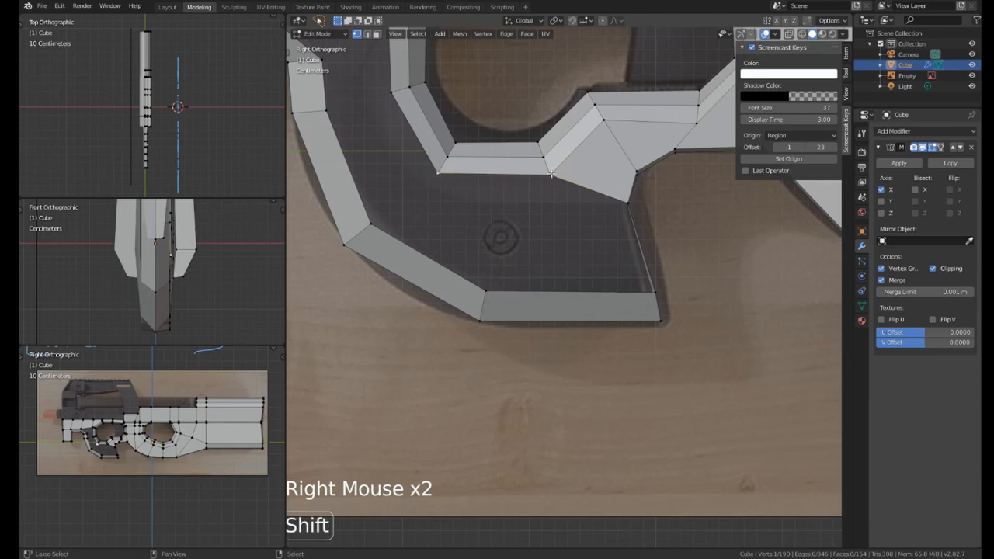
Try to fill a face from the trigger ring's bottom edge to the grip's lower rear corner, and undo it.
right_click(625, 194, "shift")
middle_click_drag(659, 248, 621, 222)
right_click(621, 342, "shift")
scroll(613, 334, "down", 2)
key("f")
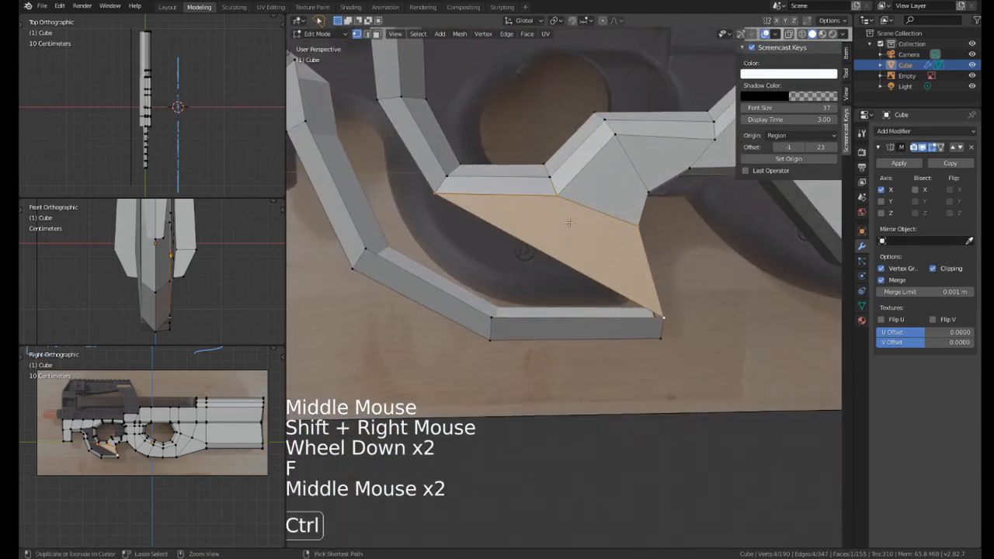
key("ctrl+z")
Fill the grip's rear side with a four-sided face from the ring's lower corner and notch to the bottom edge strip.
right_click(628, 215)
right_click(635, 225, "shift")
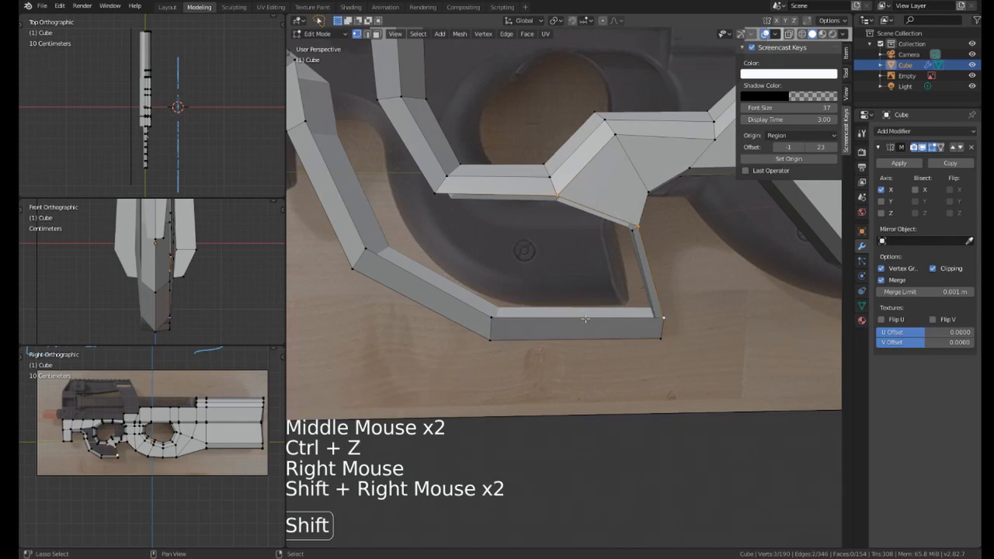
key("f")
middle_click_drag(496, 322, 594, 231)
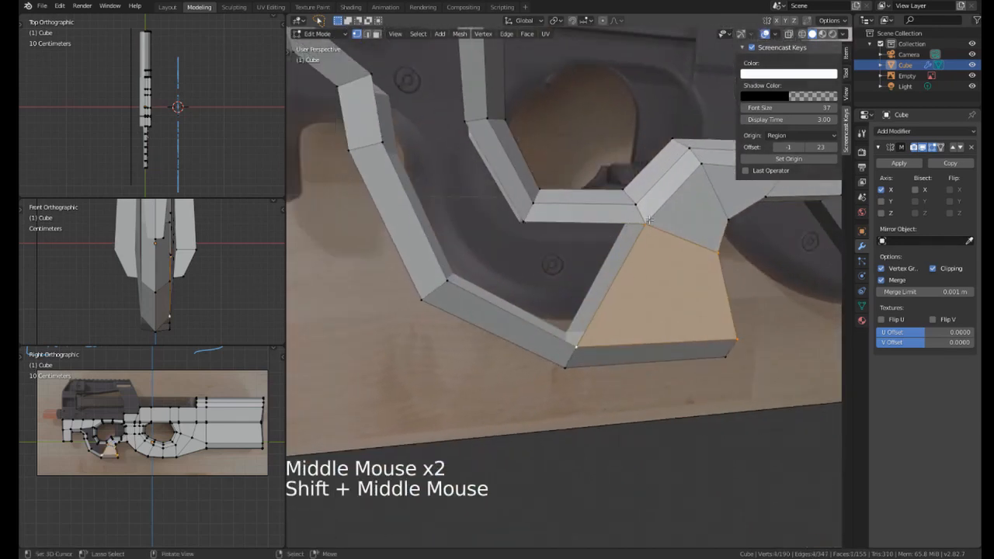
Fill the next two four-sided side faces of the grip, going forward and up between the trigger ring and the outer edge strip.
right_click(648, 220)
right_click(580, 336, "shift")
key("f")
middle_click_drag(544, 256, 528, 326, "shift")
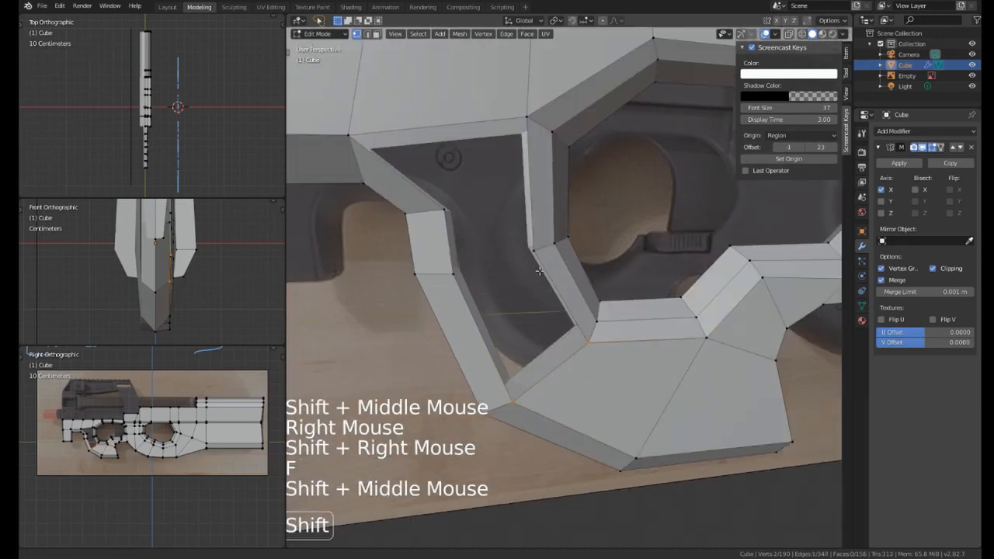
key("f")
mouse_move(481, 217)
middle_mouse_down("shift")
mouse_move(494, 236)
mouse_move(555, 214)
mouse_move(471, 198)
mouse_move(506, 153)
mouse_move(470, 201)
middle_mouse_up("shift")
key("KP_3")
scroll(553, 199, "up", 1)
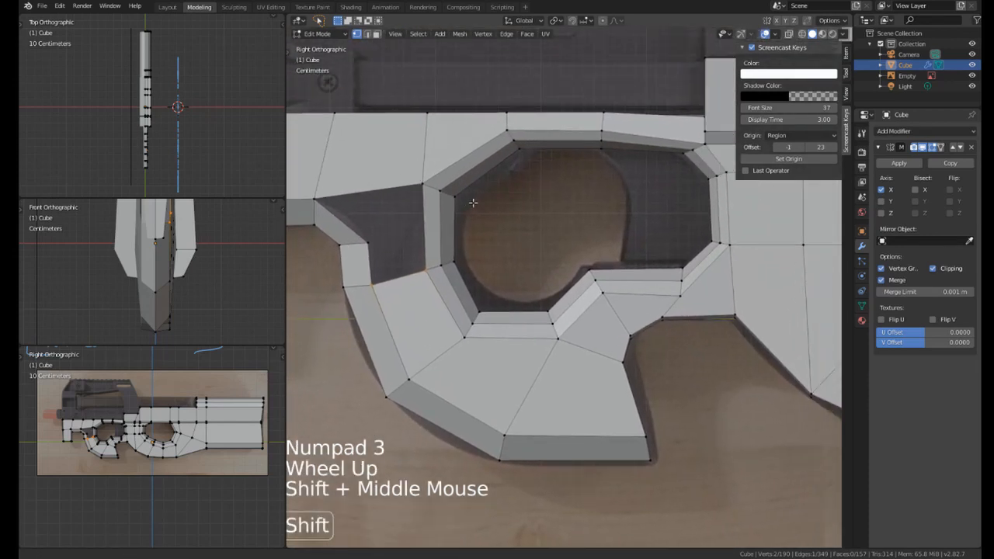
scroll(543, 210, "down", 6)
key("a")
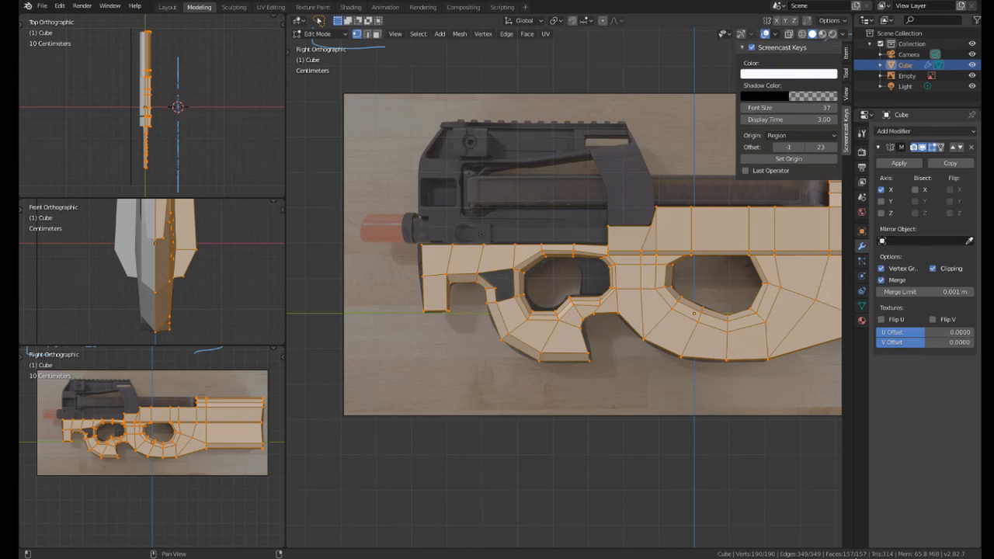
middle_click_drag(674, 395, 662, 412, "shift")
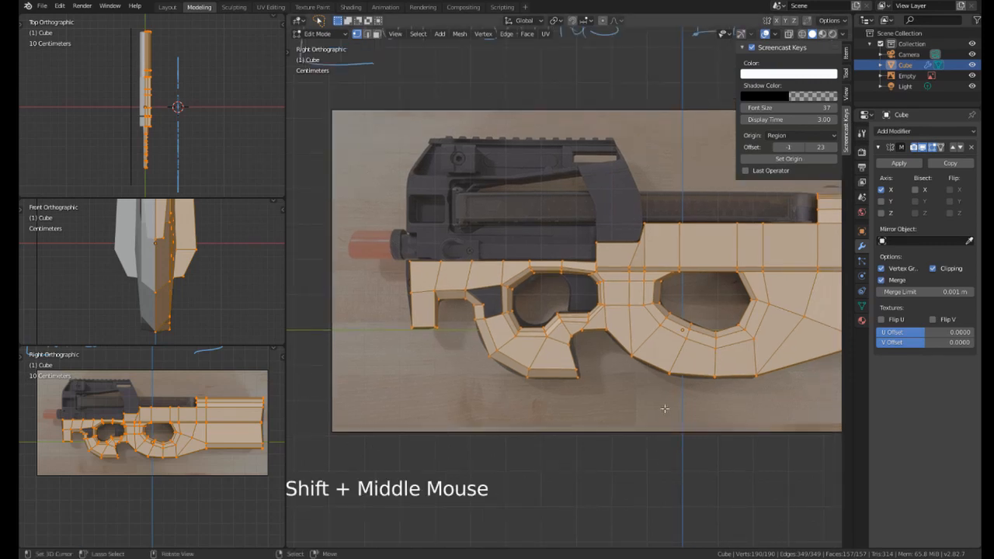
scroll(510, 357, "up", 5)
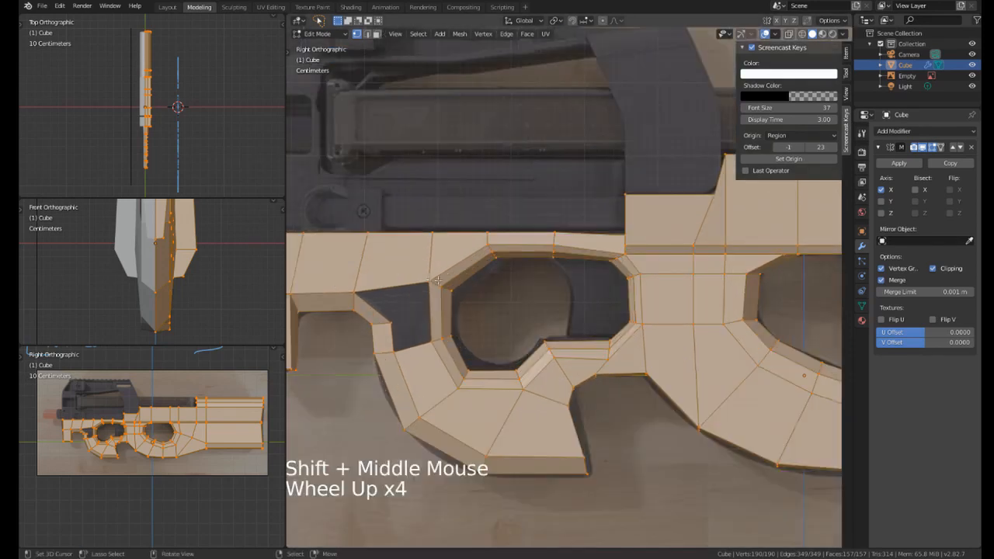
Add a loop cut across the trigger ring's front segment and move it slightly forward to round the ring.
middle_click_drag(605, 326, 535, 225, "shift")
scroll(572, 299, "up", 2)
key("ctrl+r")
left_click(572, 300)
key("g")
Shift the edge at the lower end of the ring's front segment down and rearward, and fine-tune its outer vertex.
right_click(522, 284)
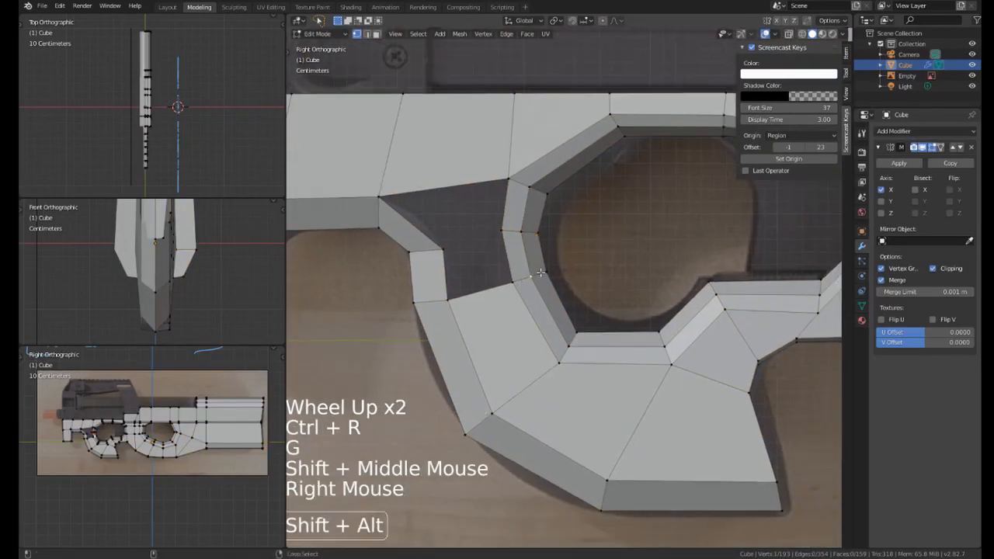
right_click(540, 272, "alt+shift")
key("g")
key("g")
key("g")
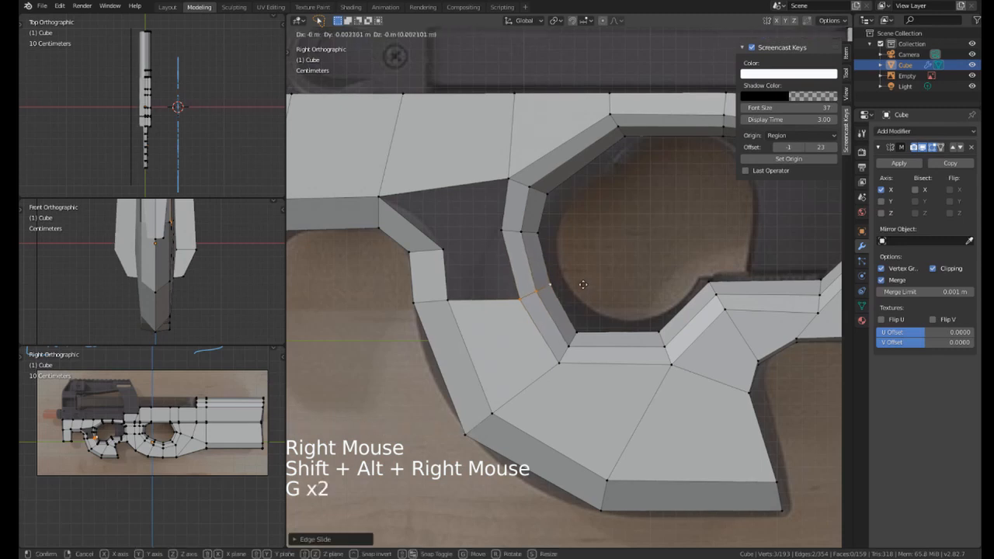
middle_click_drag(510, 309, 556, 341, "shift")
right_click(556, 341)
key("g")
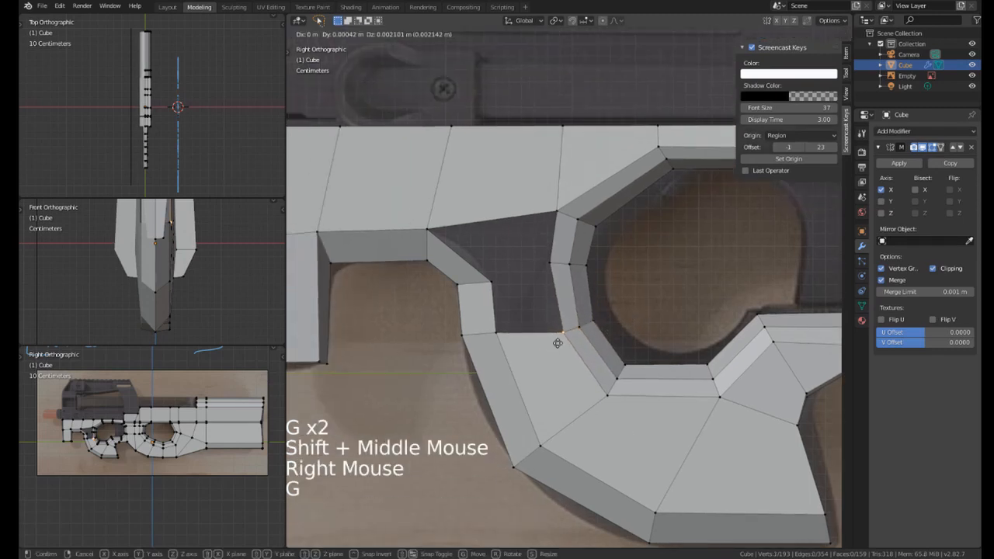
left_click(498, 332)
Nudge the vertex behind the guard's notch and fill the remaining gap in front of the trigger ring with two four-sided faces.
right_click(491, 281)
key("g")
left_click(489, 284)
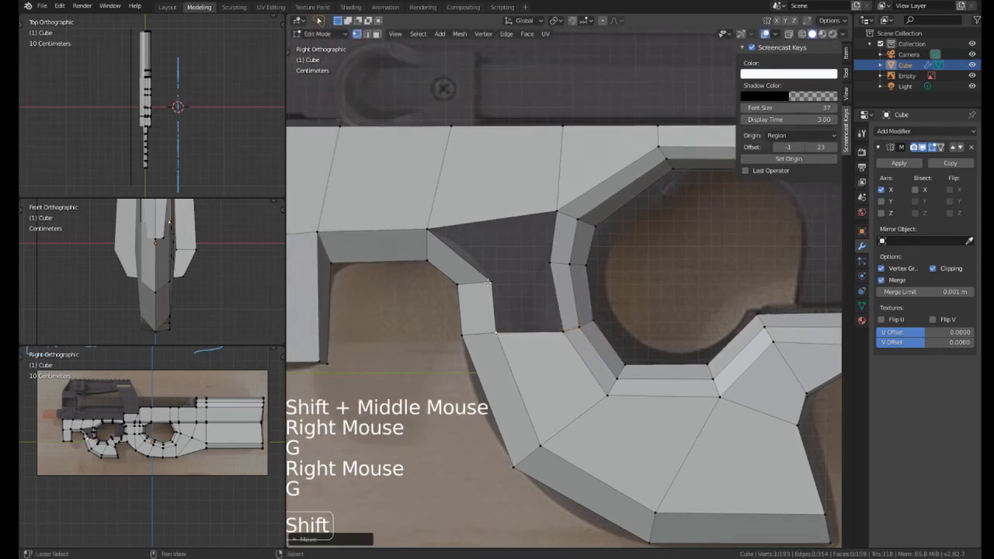
right_click(557, 336, "shift")
key("f")
key("f")
key("f")
Inspect the filled side faces from an angle, and return to the front guard in the right side view.
scroll(556, 335, "down", 5)
middle_click_drag(557, 336, 512, 295, "shift")
middle_click_drag(512, 295, 668, 281)
scroll(518, 273, "down", 1)
key("KP_3")
scroll(518, 272, "down", 2)
scroll(668, 281, "up", 4)
middle_click_drag(512, 256, 489, 264, "shift")
Switch to wireframe and move the guard's upper front edge about 0.01 m forward along Y onto the reference outline.
right_click(531, 262)
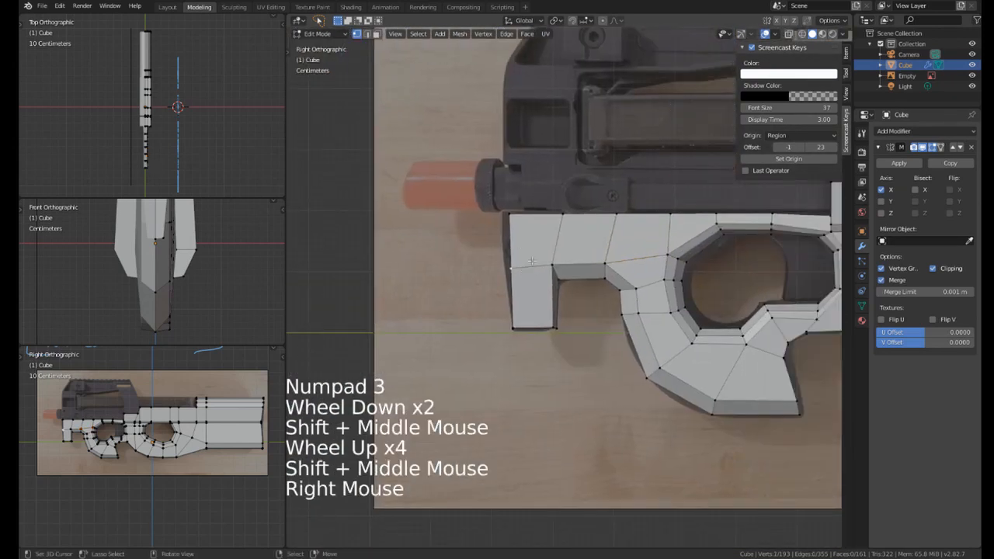
left_click(526, 280, "shift")
key("z")
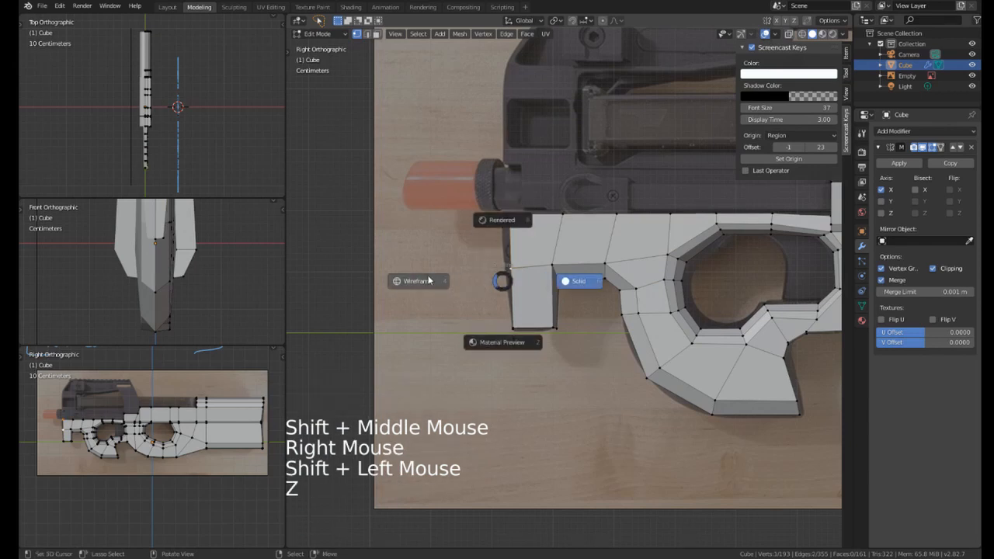
left_click(552, 267, "shift")
middle_click_drag(571, 273, 556, 263, "shift")
key("g")
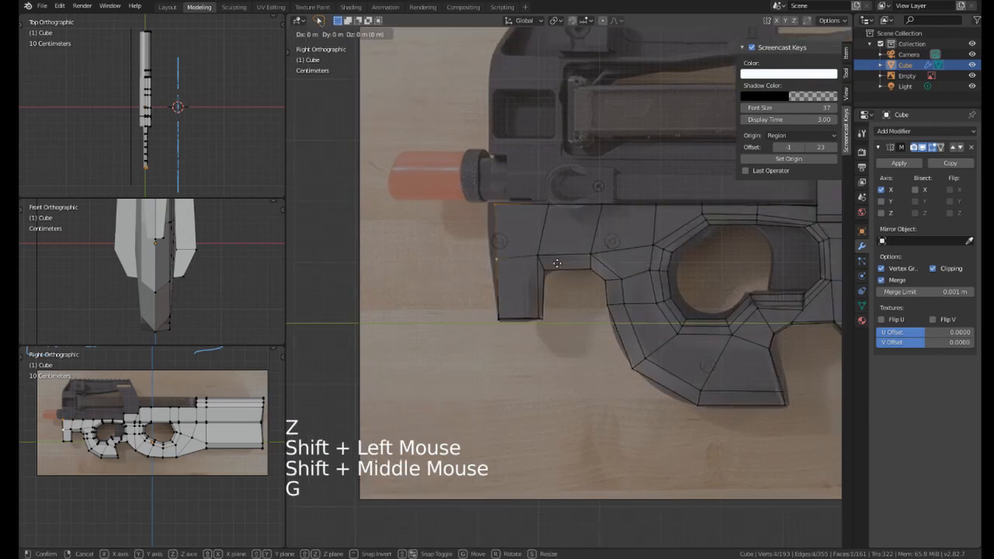
key("y")
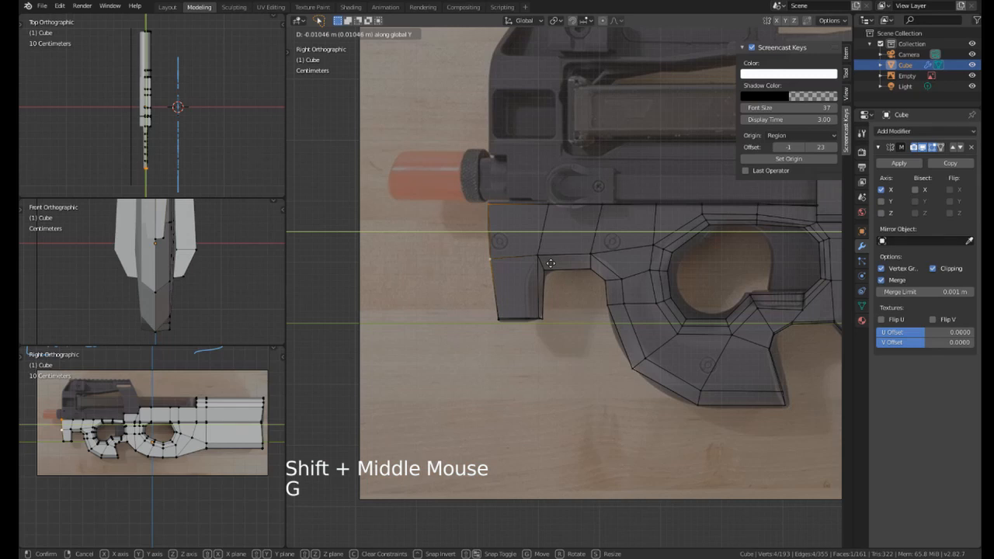
Raise the vertices in the middle of the guard's front edge about 0.007 m along Z.
right_click(515, 237)
left_click(506, 268, "shift")
key("g")
key("z")
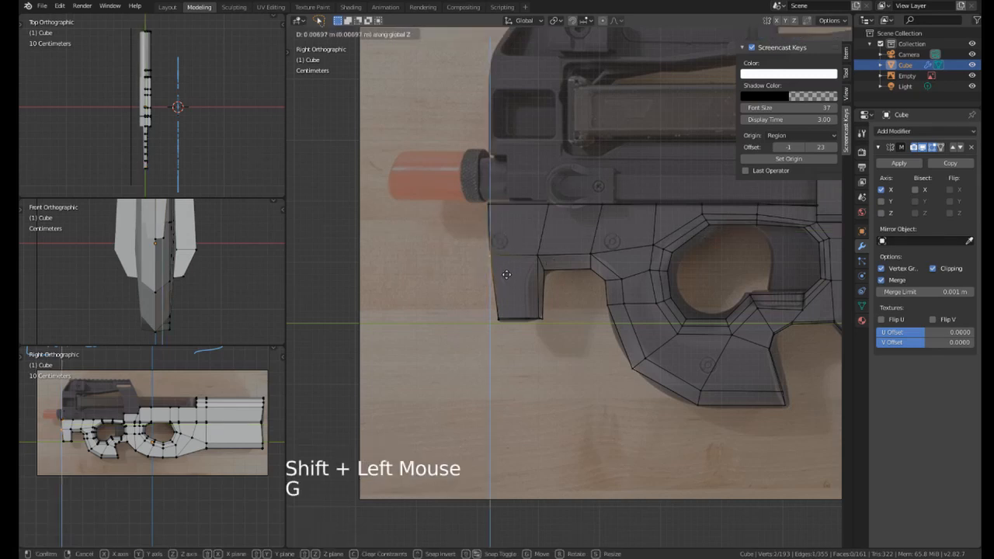
middle_click_drag(515, 275, 523, 282, "shift")
Slide the front prong's rear side edge slightly forward along the side faces.
scroll(524, 282, "up", 2)
right_click(464, 316)
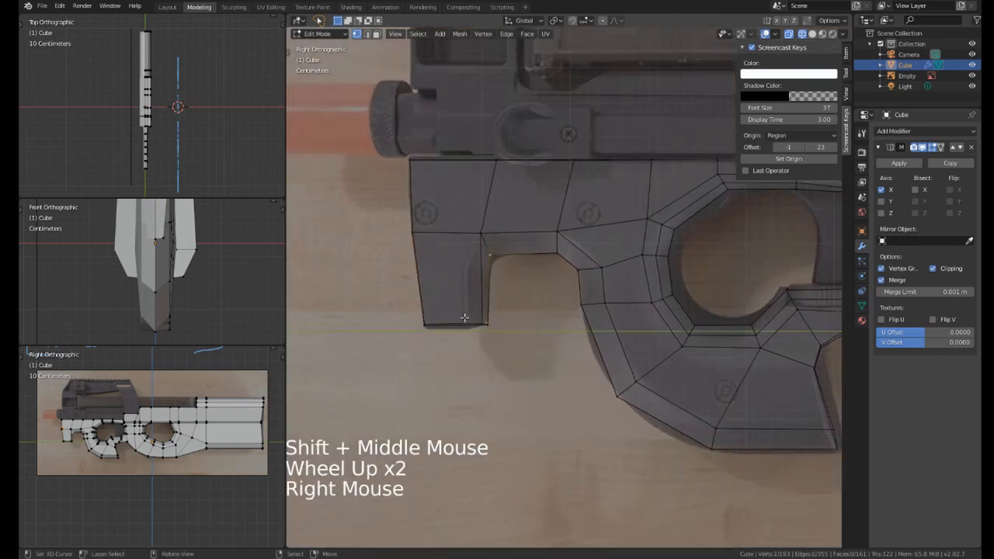
right_click(480, 226, "shift")
key("g")
key("g")
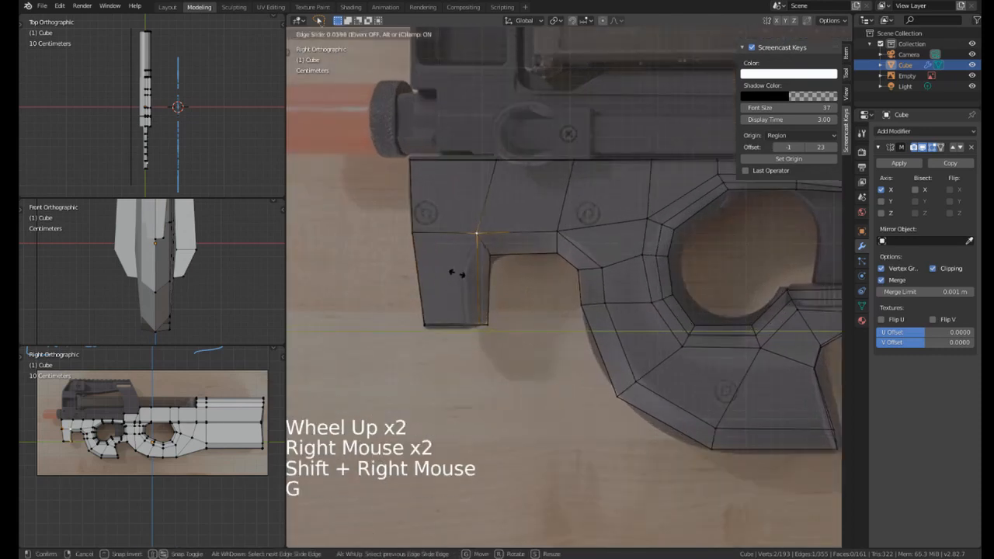
Slide the top vertices above the front prong's rear edge forward to straighten the vertical edge, and return to solid shading.
right_click(493, 171)
left_click(483, 164, "shift")
key("g")
key("g")
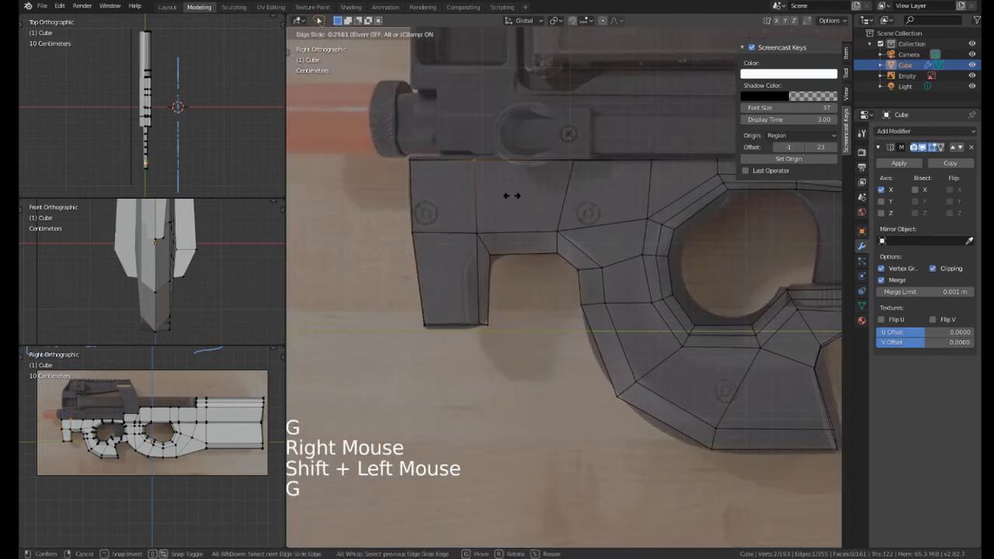
left_click(509, 196)
key("z")
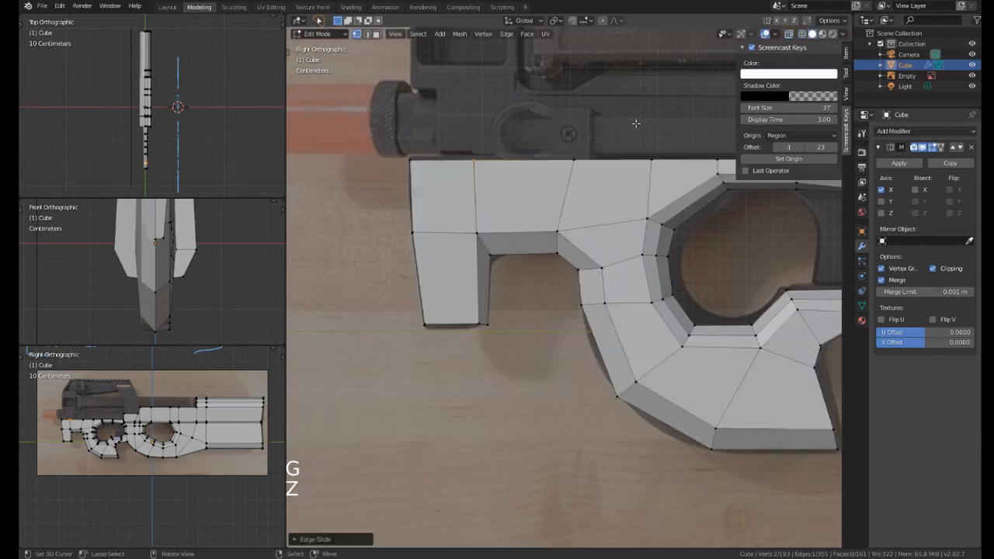
key("z")
left_click(671, 142)
In wireframe, slide the top edge vertices above the notch's rear corner forward until they sit nearly above that corner.
middle_click_drag(668, 142, 605, 144, "shift")
key("z")
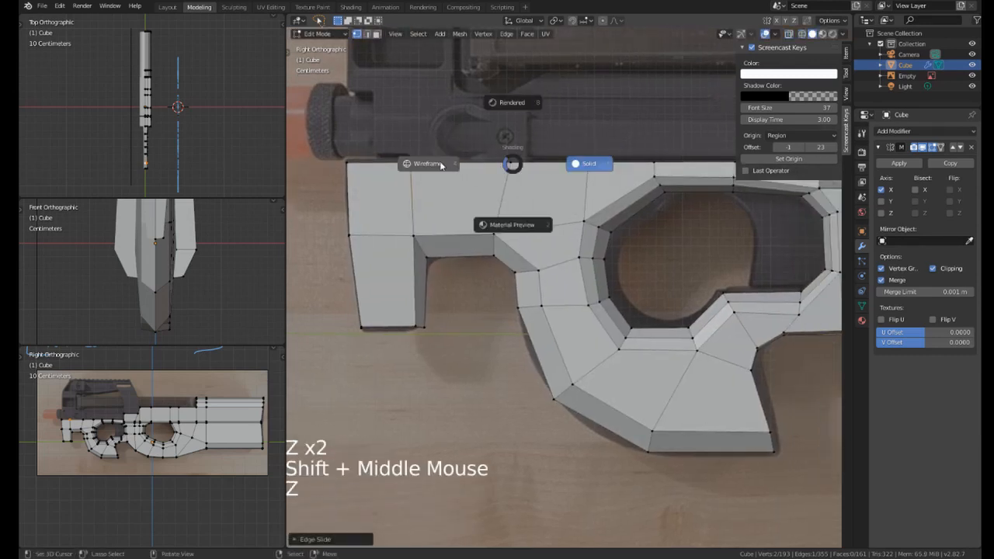
left_click(441, 165)
right_click(511, 161)
left_click(500, 164, "shift")
key("g")
key("g")
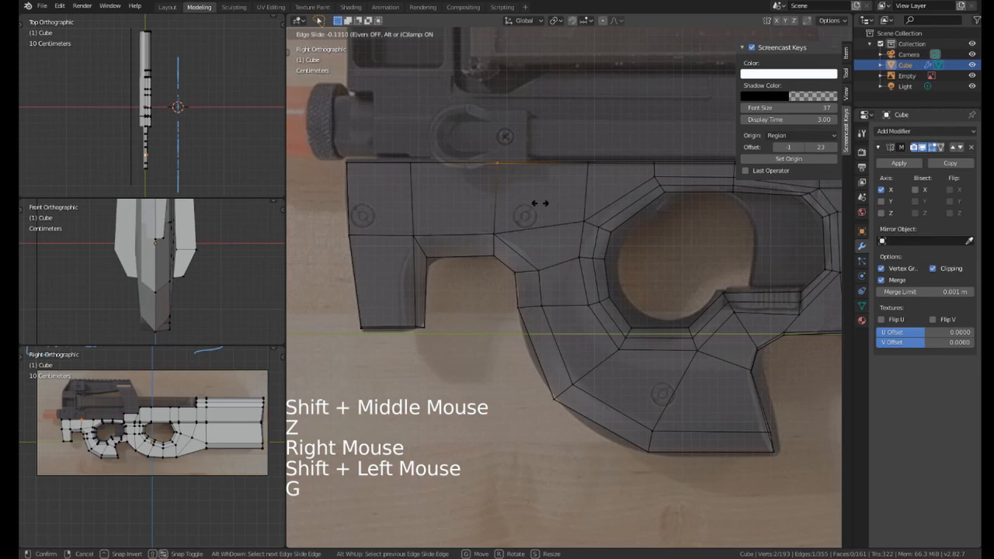
left_click(536, 205)
Slide the top edge vertices above the trigger ring's front corner slightly forward to straighten the edge between them.
middle_click_drag(589, 182, 526, 217, "shift")
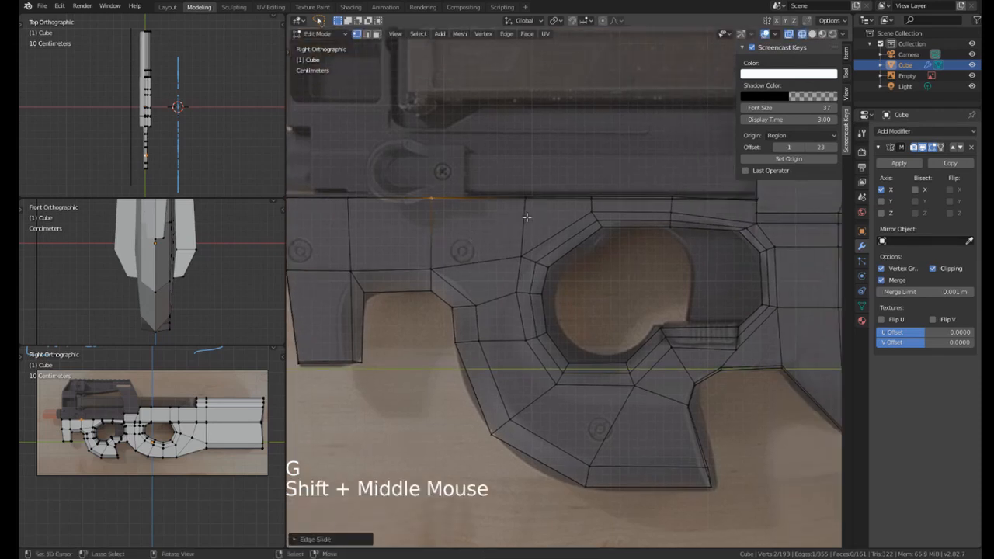
right_click(526, 199)
left_click(525, 200, "shift")
key("g")
key("g")
left_click(544, 213)
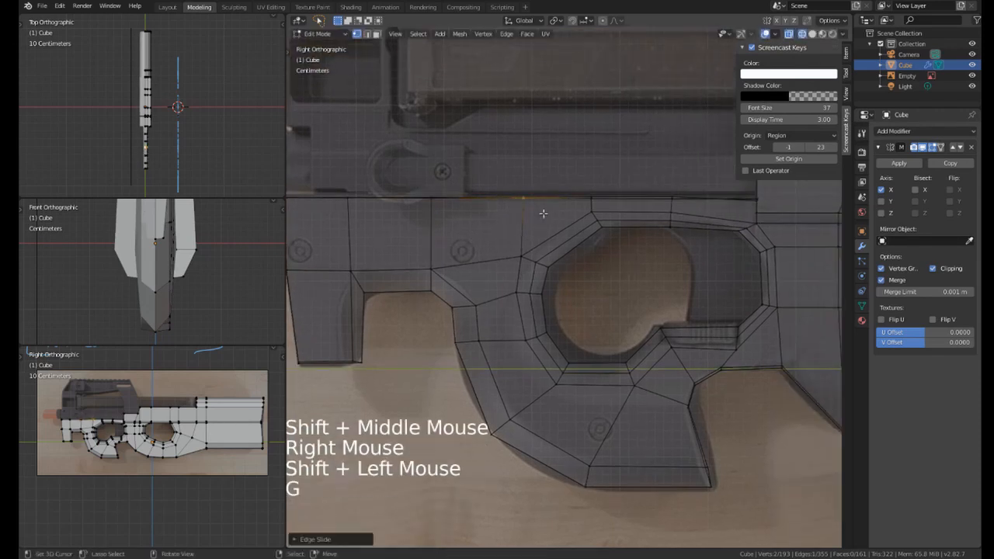
key("g")
key("g")
right_click(541, 213)
Level the vertex pair at the rear end of the guard's top edge by scaling it to 0 along Z.
middle_click_drag(572, 182, 505, 173, "shift")
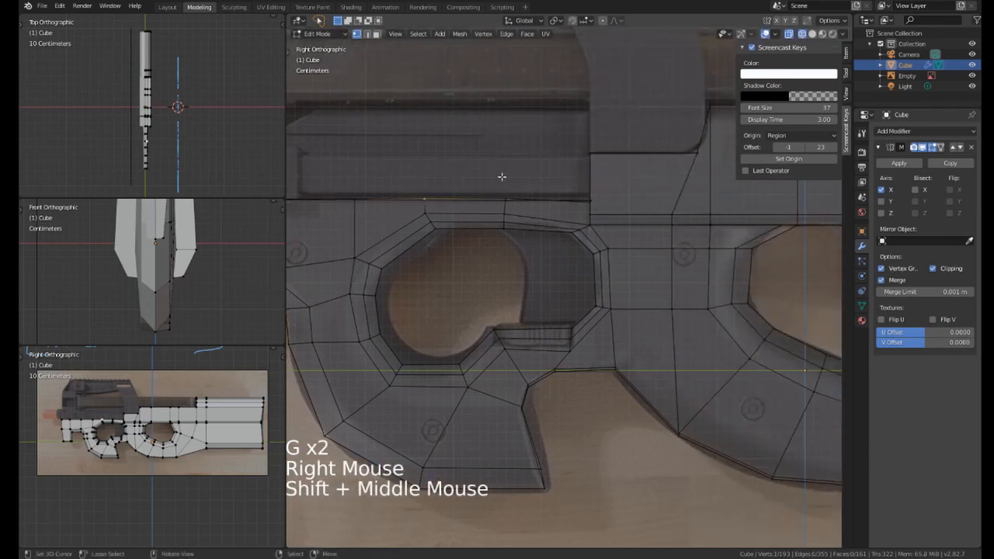
right_click(601, 198)
scroll(604, 200, "up", 2)
middle_click_drag(604, 200, 622, 219, "shift")
left_click(621, 184, "shift")
key("g")
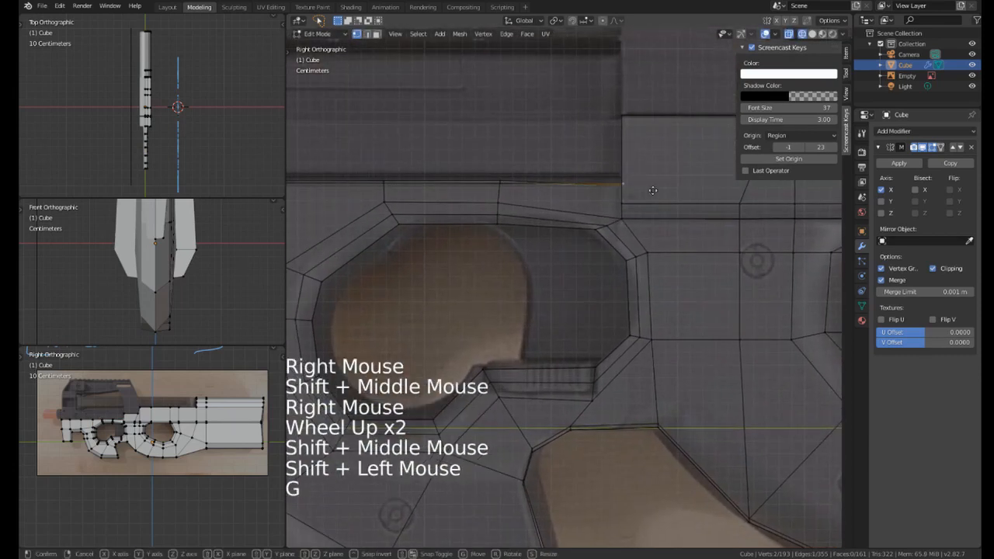
key("z")
key("0")
key("Return")
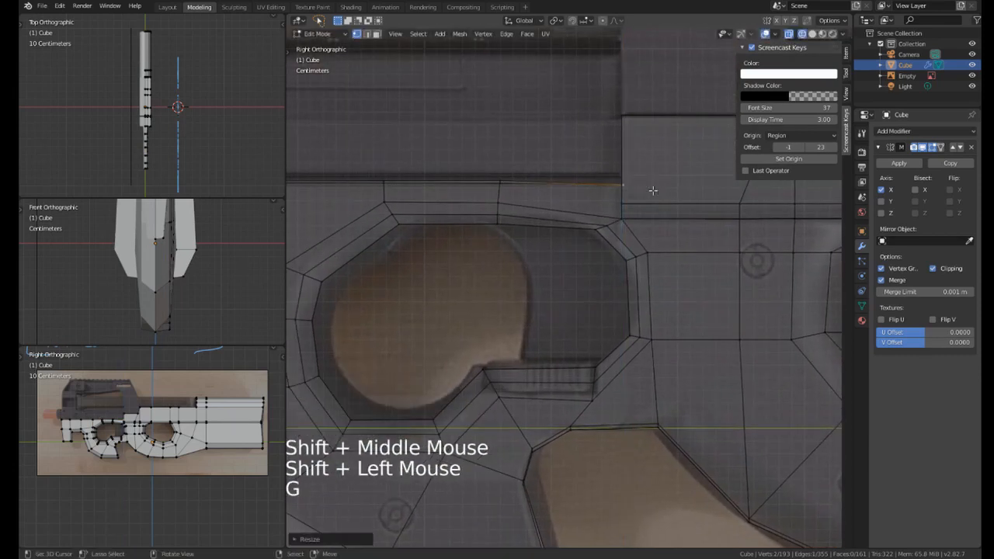
Select all vertices along the front guard's top edge and try flattening them by scaling to 0 along Z.
scroll(652, 190, "down", 4)
middle_click_drag(474, 208, 584, 184, "shift")
mouse_move(370, 178)
left_mouse_down("ctrl")
mouse_move(362, 183)
mouse_move(427, 236)
left_mouse_up("ctrl")
mouse_move(437, 180)
left_mouse_down("shift")
mouse_move(399, 188)
mouse_move(484, 226)
mouse_move(723, 209)
left_mouse_up("shift")
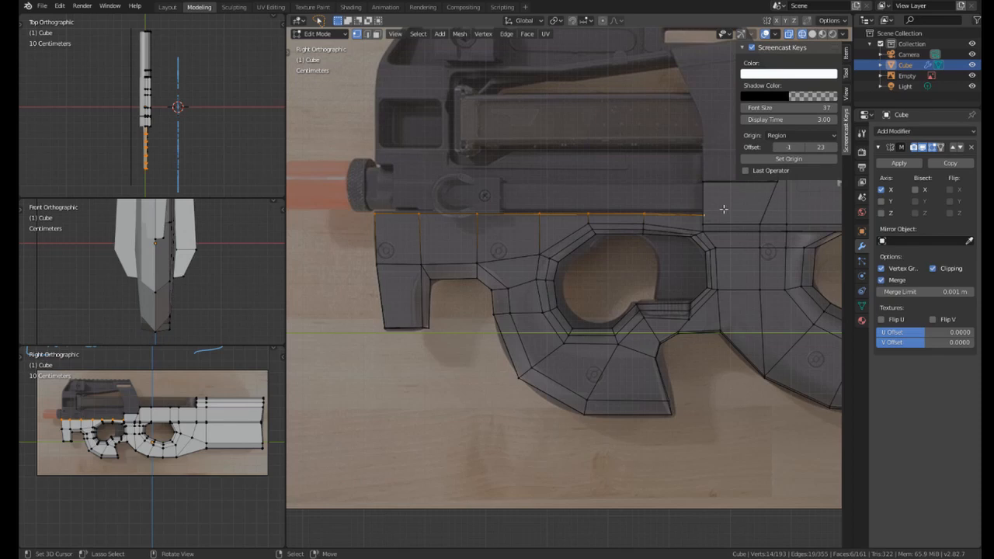
key("s")
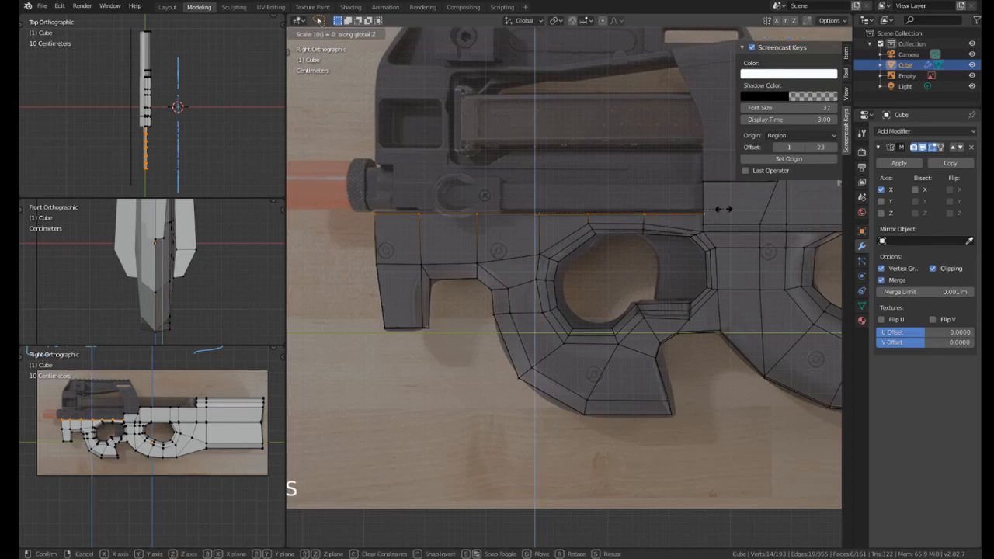
right_click(723, 209)
scroll(668, 202, "up", 6)
middle_click_drag(617, 117, 471, 241, "shift")
scroll(629, 188, "up", 1)
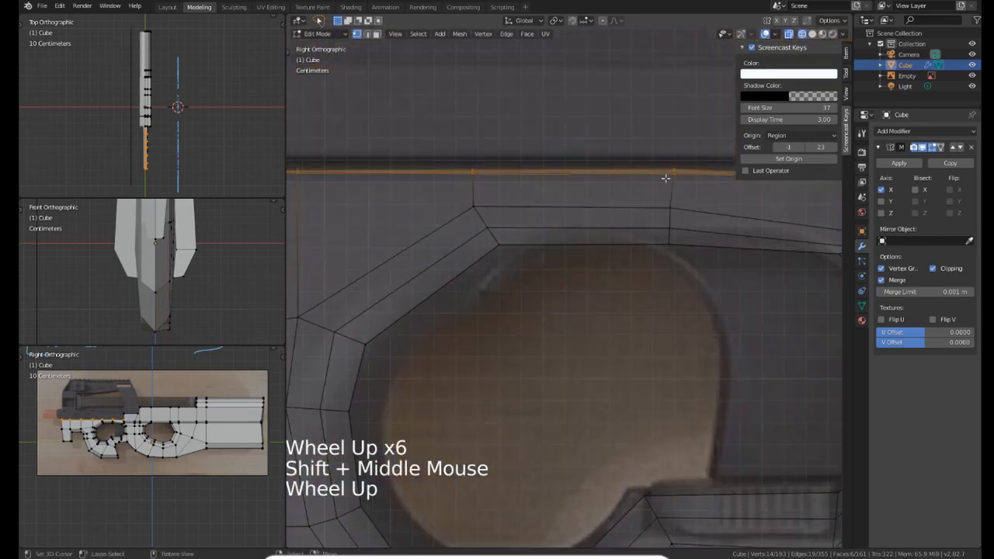
In solid shading and a perspective view, try scaling the selected guard top edge to 0 along Z.
scroll(566, 220, "down", 2)
mouse_move(665, 179)
middle_mouse_down("shift")
mouse_move(563, 199)
mouse_move(608, 260)
mouse_move(568, 273)
mouse_move(637, 290)
mouse_move(630, 303)
middle_mouse_up("shift")
scroll(617, 261, "down", 4)
key("z")
left_click(708, 265)
scroll(637, 290, "down", 1)
key("s")
key("s")
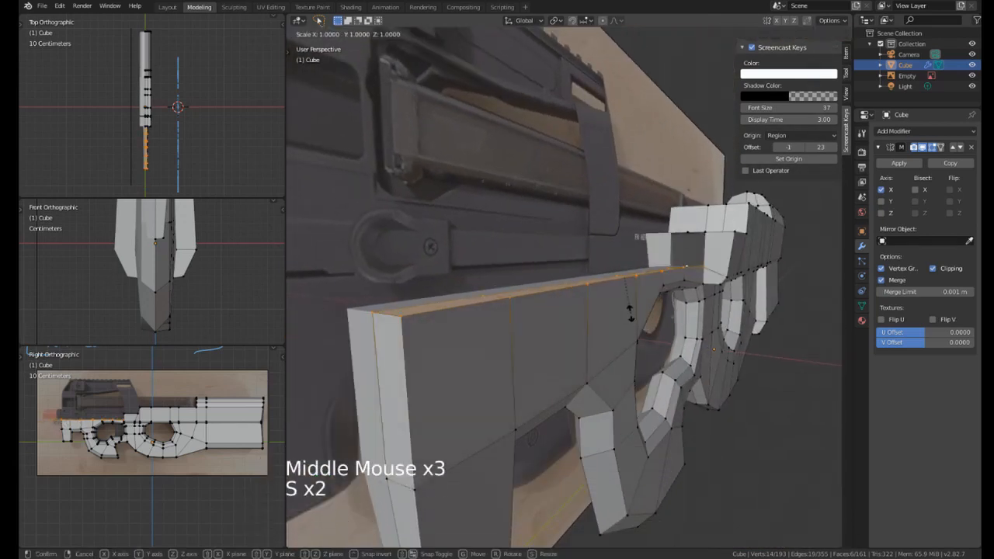
key("z")
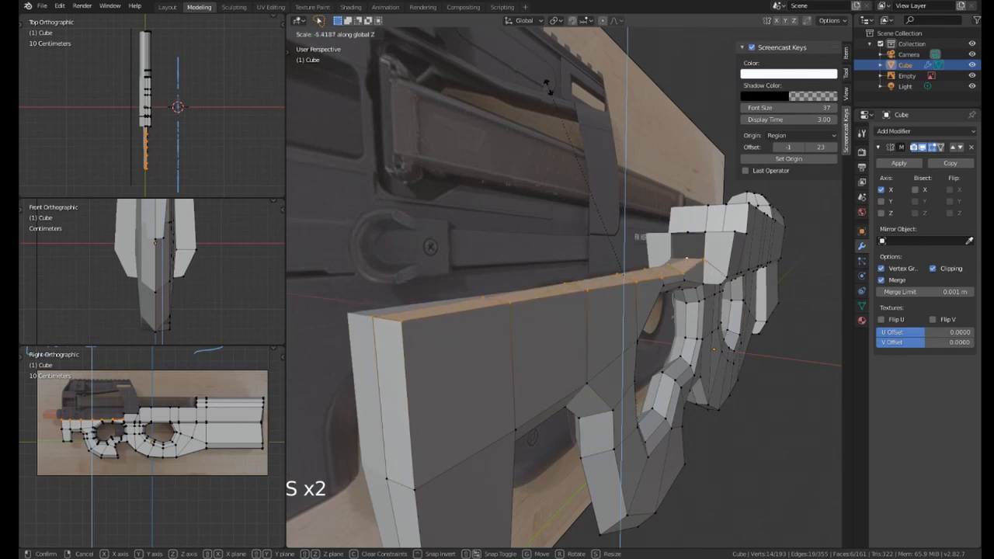
key("0")
left_click(537, 125)
middle_click_drag(537, 126, 489, 180)
middle_click_drag(558, 286, 657, 308)
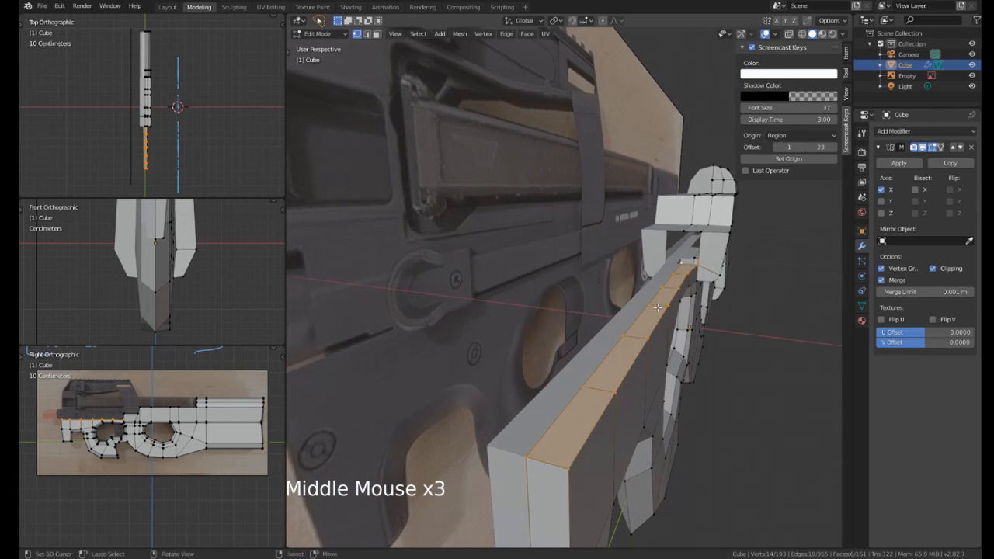
Flatten the guard's entire top edge by scaling it to 0 along Z, and return to the right side view in wireframe.
key("s")
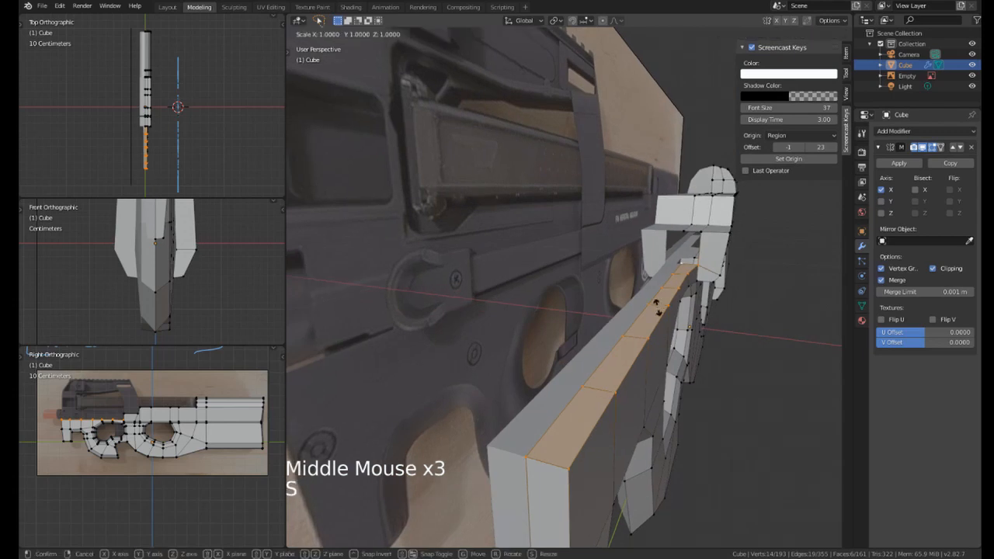
key("z")
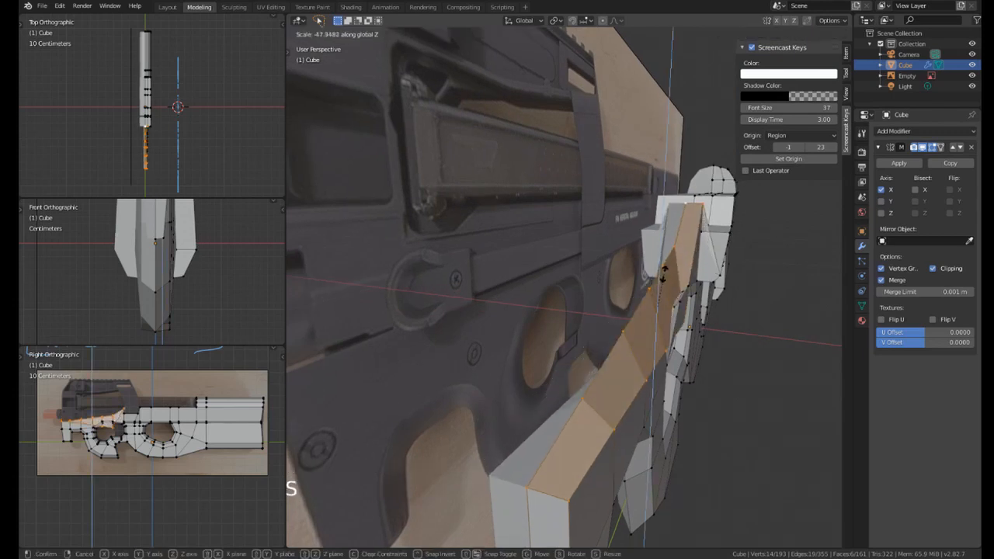
key("0")
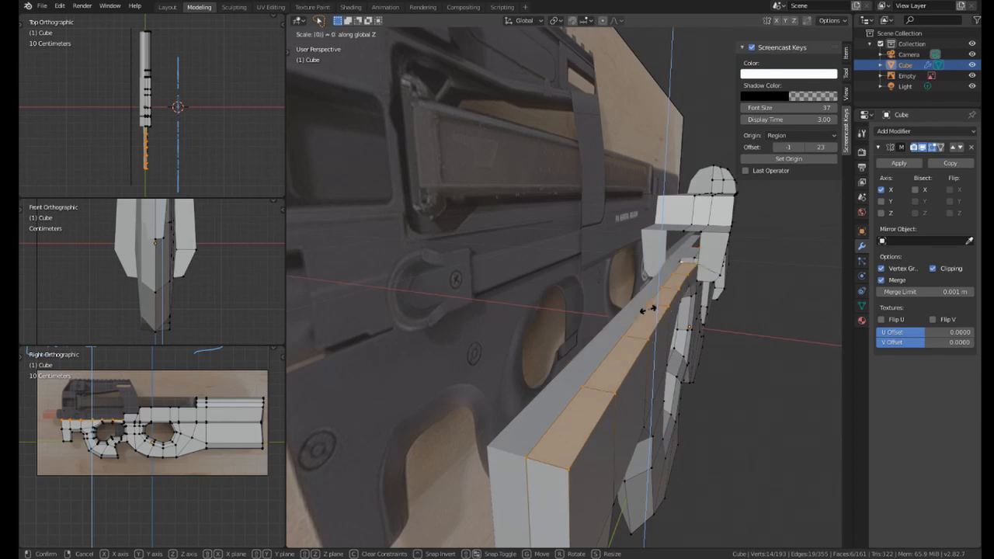
key("Return")
key("KP_3")
key("z")
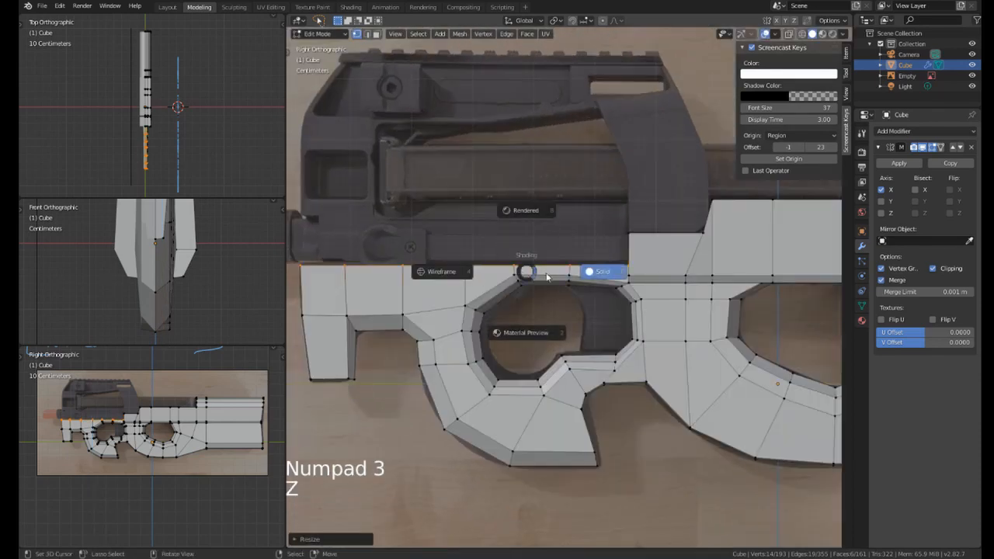
left_click(605, 277)
key("z")
left_click(384, 281)
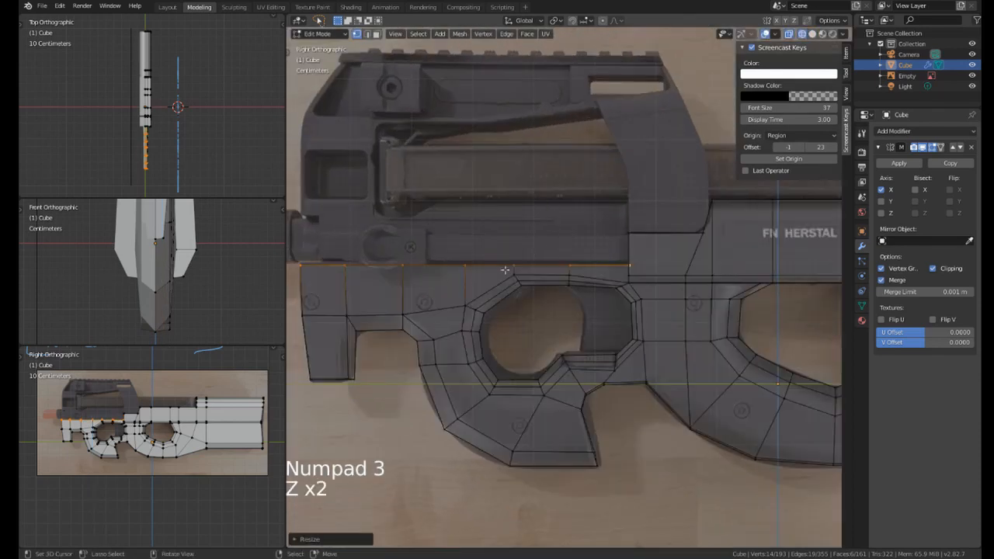
Straighten the vertical edge line at the front of the rear stock section by scaling its vertices flat along Y.
middle_click_drag(573, 278, 519, 277, "shift")
middle_click_drag(651, 252, 401, 255, "shift")
right_click(402, 254)
scroll(430, 225, "down", 3)
right_click_drag(466, 221, 476, 222)
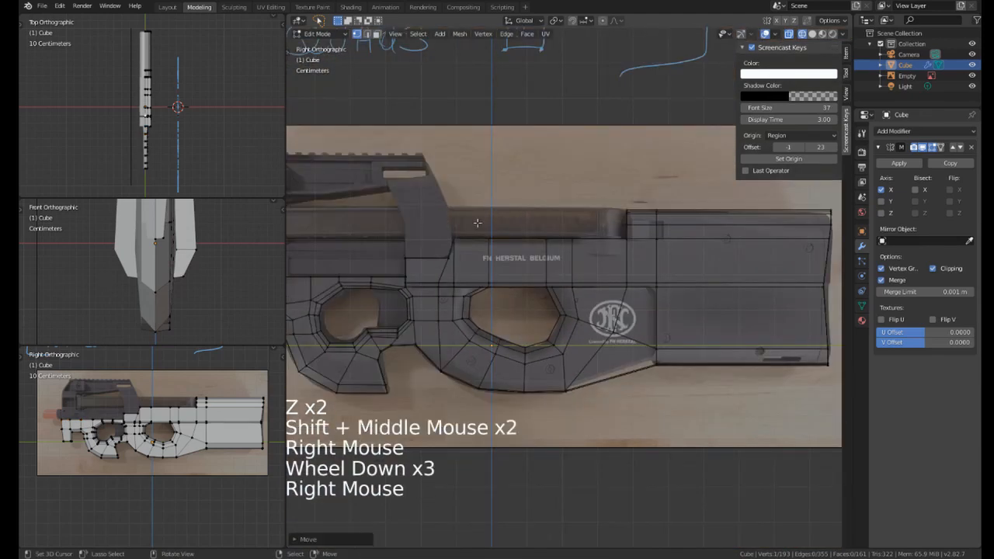
middle_click_drag(670, 211, 536, 148, "shift")
scroll(536, 148, "up", 1)
right_click(549, 163)
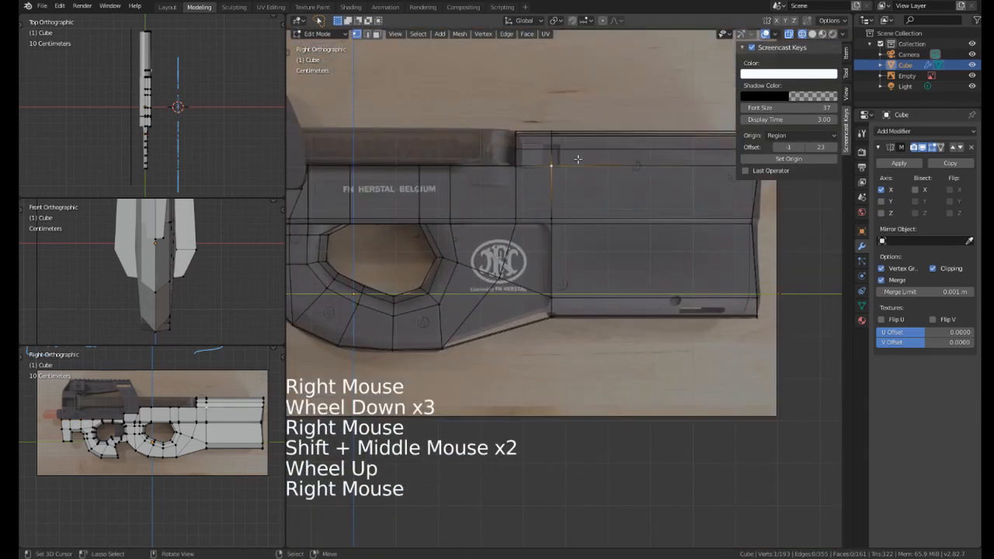
left_click(537, 142, "shift")
mouse_move(537, 142)
left_mouse_down("shift")
mouse_move(546, 349)
mouse_move(596, 209)
left_mouse_up("shift")
scroll(570, 222, "up", 2)
mouse_move(560, 207)
middle_mouse_down("shift")
mouse_move(546, 204)
mouse_move(521, 261)
middle_mouse_up("shift")
key("s")
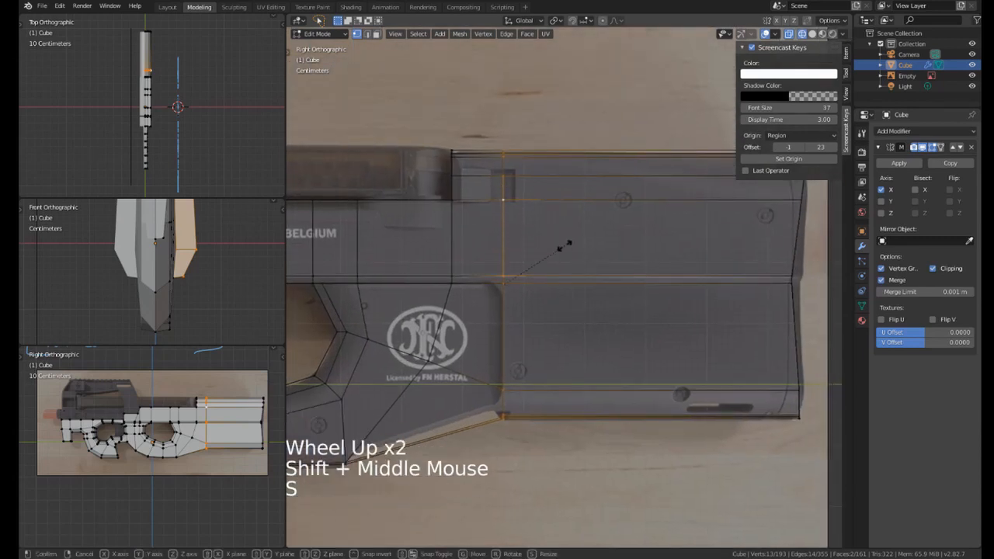
key("y")
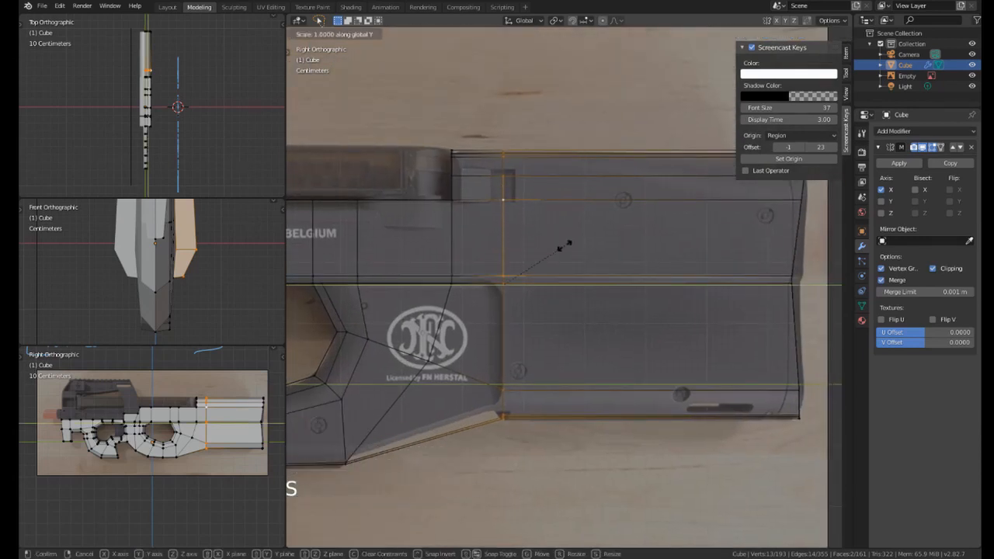
left_click(566, 244)
Try to straighten the vertical edge line between the trigger ring and the rear grip hole by scaling it to 0 along Y.
scroll(502, 288, "down", 1)
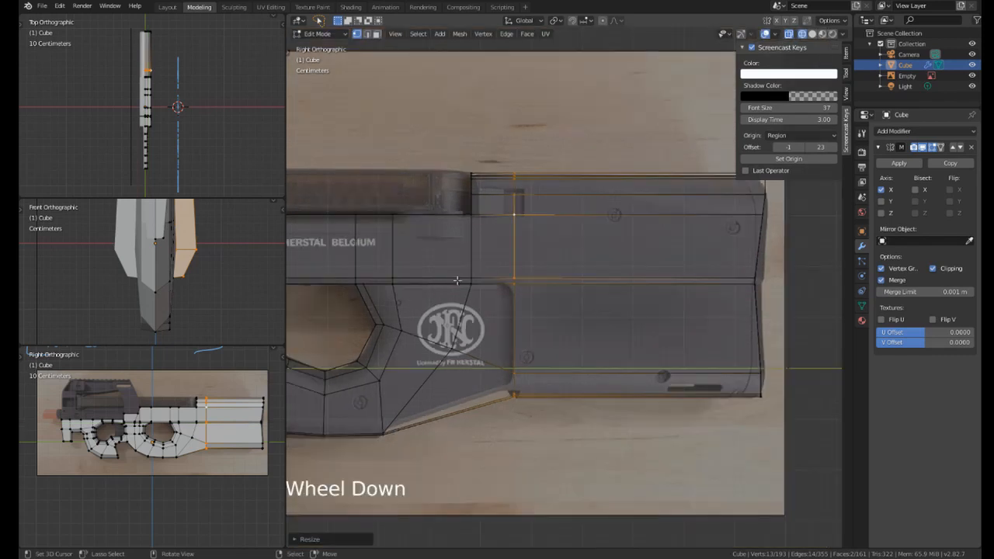
middle_click_drag(502, 288, 631, 306, "shift")
right_click(563, 199)
right_click(564, 199)
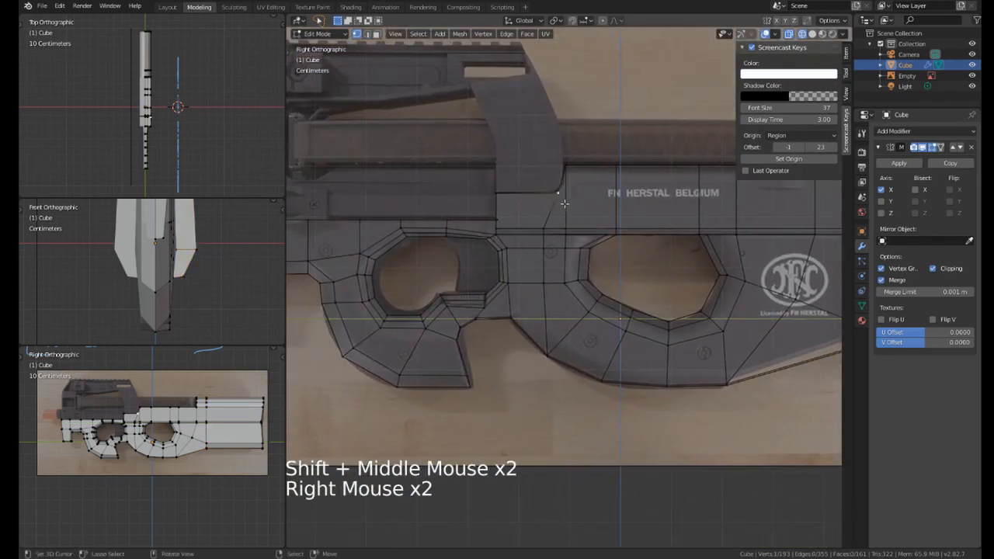
scroll(564, 201, "up", 1)
mouse_move(576, 162)
left_mouse_down("shift")
mouse_move(522, 211)
mouse_move(540, 405)
left_mouse_up("shift")
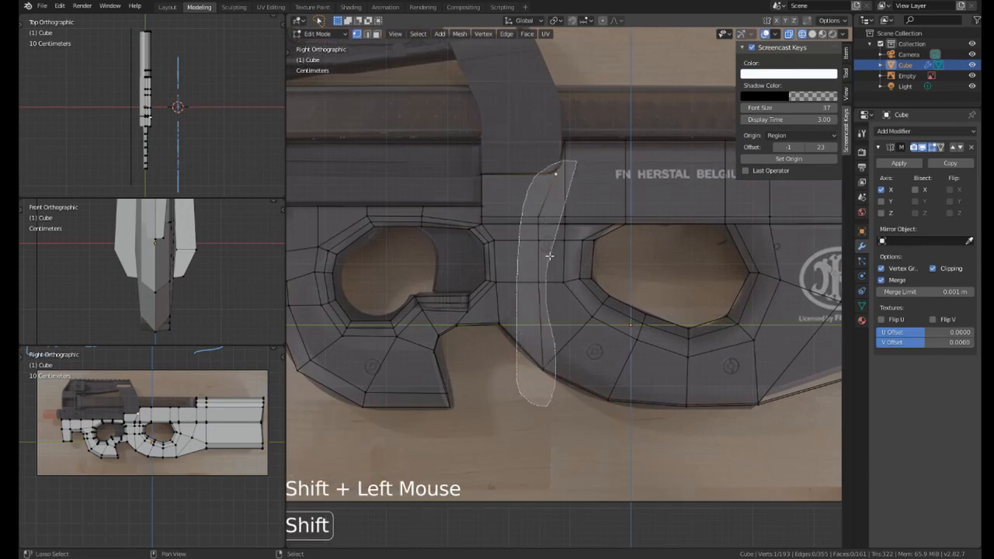
left_click_drag(549, 256, 572, 185, "shift")
key("s")
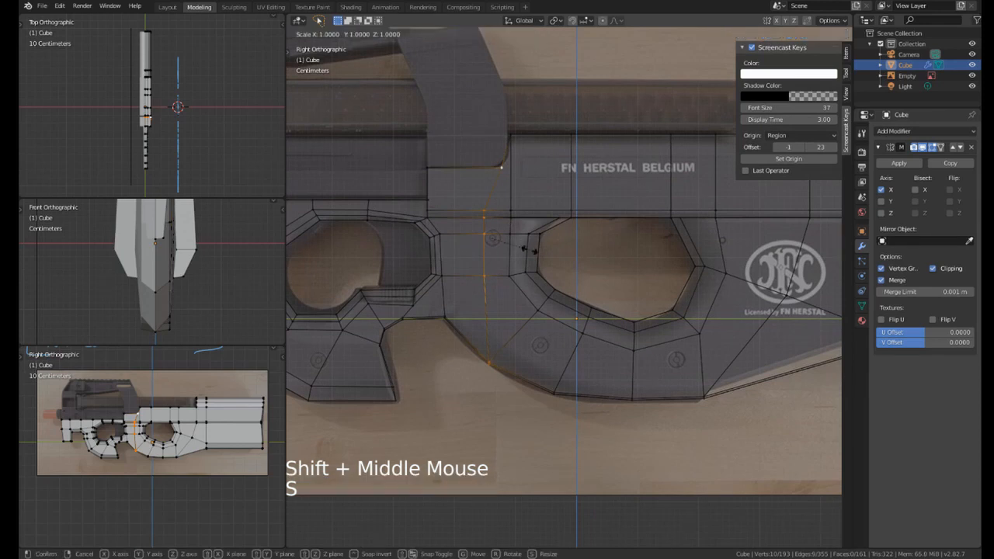
key("y")
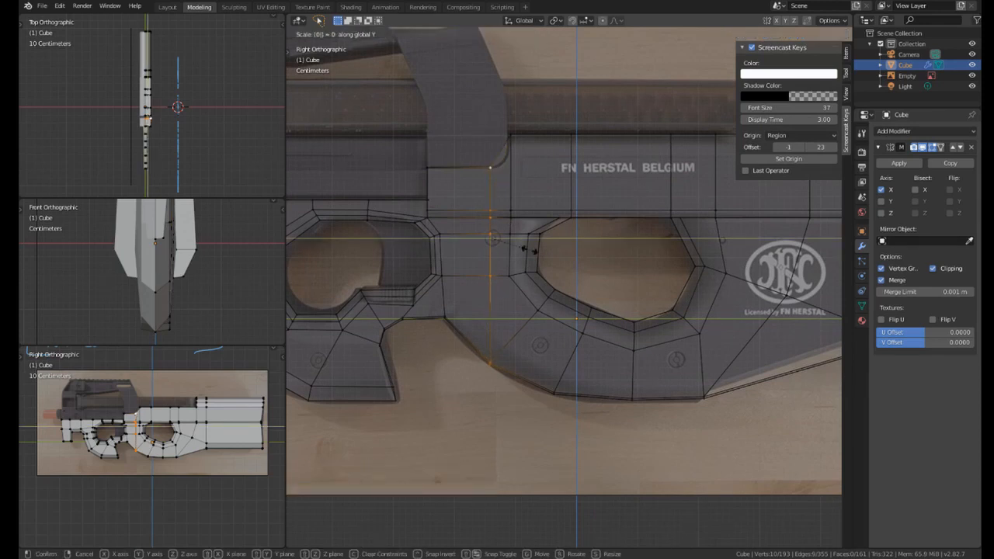
key("Return")
key("s")
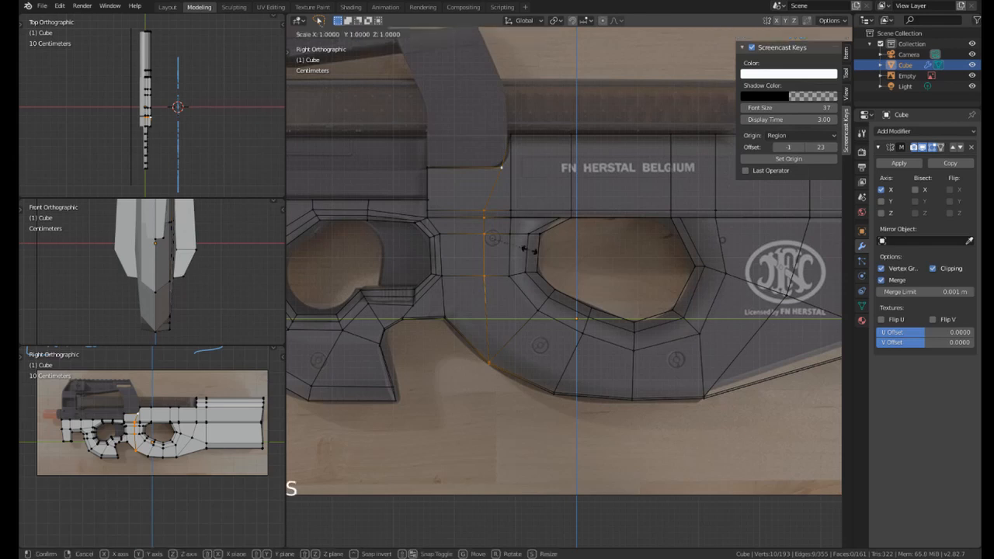
key("y")
right_click(525, 249)
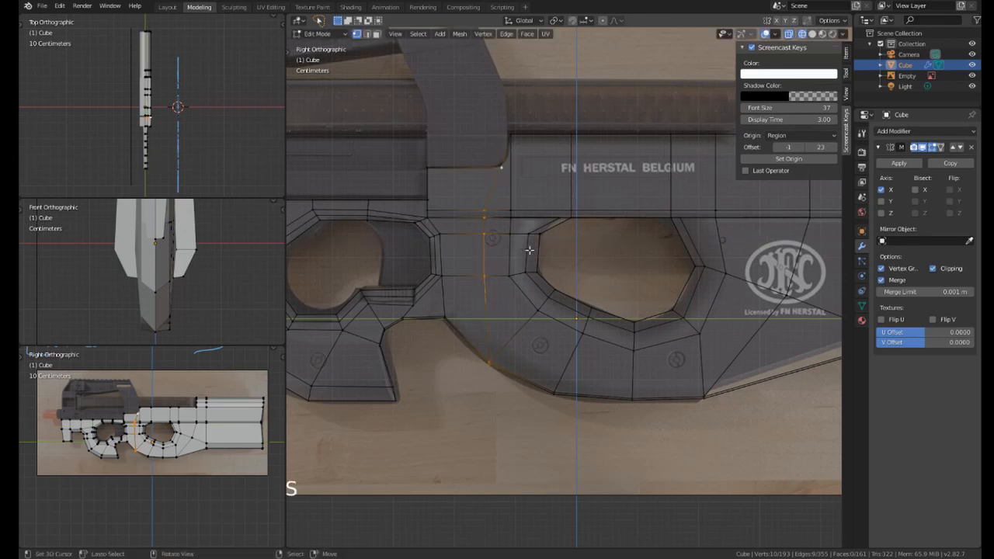
Examine the body around the grip holes in solid shading, in perspective and from the right side.
mouse_move(447, 173)
middle_mouse_down("shift")
mouse_move(517, 211)
mouse_move(583, 222)
mouse_move(628, 219)
mouse_move(574, 206)
mouse_move(637, 164)
mouse_move(598, 215)
mouse_move(566, 216)
middle_mouse_up("shift")
key("z")
scroll(548, 203, "down", 1)
scroll(590, 213, "down", 2)
middle_click_drag(565, 216, 535, 197)
right_click(535, 197)
key("KP_3")
scroll(532, 199, "up", 2)
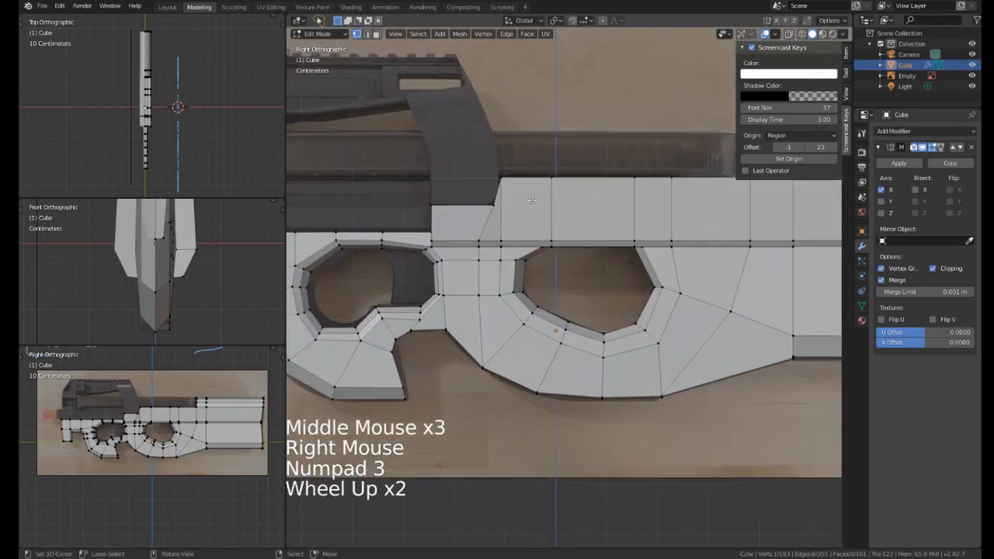
In wireframe, level the body's top edge above the FN HERSTAL BELGIUM lettering by scaling its vertices flat along Z.
key("z")
middle_click_drag(588, 184, 486, 191, "shift")
right_click(424, 156)
left_click_drag(425, 156, 393, 196, "shift")
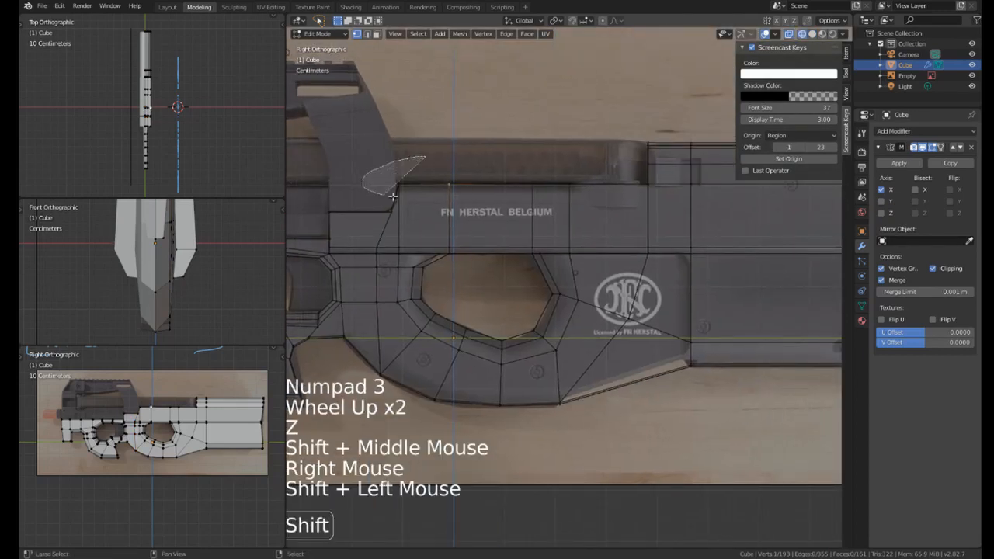
left_click_drag(662, 202, 662, 177, "shift")
key("s")
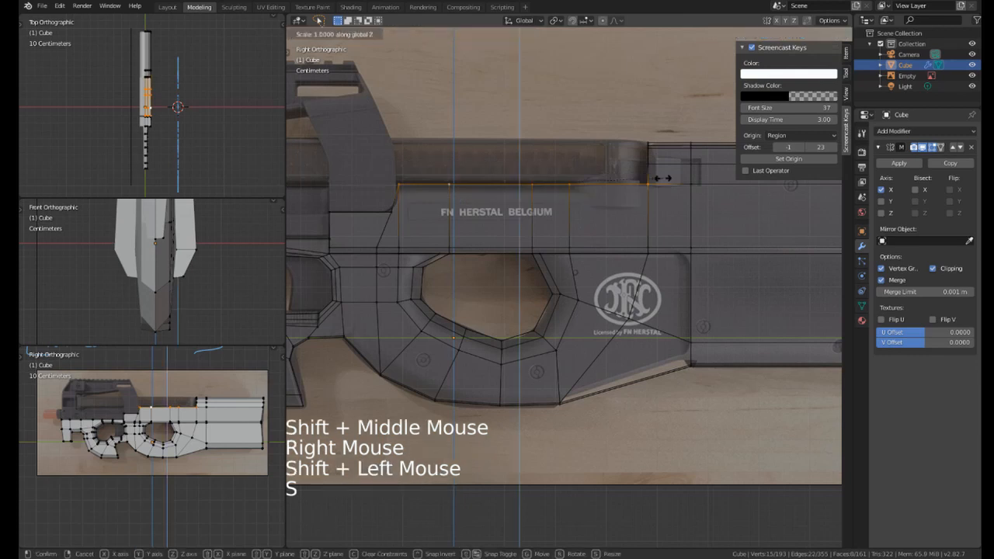
key("Return")
In solid shading, fill the open gap in the body mesh by making new geometry between two pairs of vertices.
scroll(525, 211, "down", 2)
middle_click_drag(525, 211, 590, 273, "shift")
key("z")
mouse_move(654, 273)
middle_mouse_down()
mouse_move(536, 283)
mouse_move(554, 322)
mouse_move(483, 286)
mouse_move(574, 274)
middle_mouse_up()
scroll(547, 281, "down", 2)
scroll(528, 280, "up", 3)
scroll(573, 275, "up", 1)
scroll(573, 275, "up", 2)
right_click(605, 205)
right_click(574, 208, "shift")
key("f")
middle_click_drag(638, 235, 617, 218)
right_click(497, 279)
right_click(553, 263, "shift")
key("f")
Examine the whole body from the side and in perspective, with and without the editable mesh shown.
scroll(533, 223, "down", 2)
key("a")
key("a")
key("a")
scroll(541, 222, "down", 2)
key("KP_3")
scroll(556, 264, "down", 2)
key("Tab")
middle_click_drag(536, 238, 629, 251)
key("Tab")
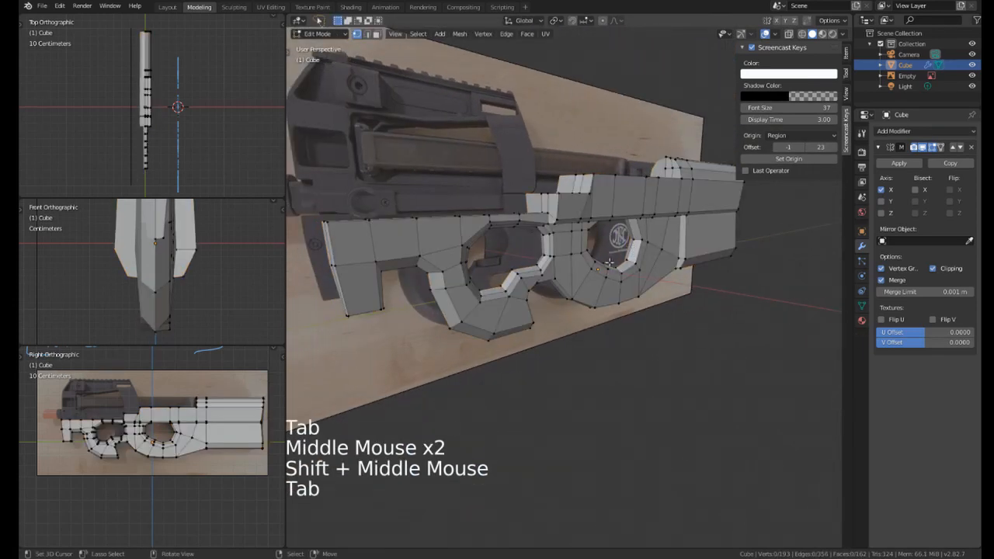
Apply Shade Smooth to all faces of the body mesh.
key("a")
middle_click(545, 258)
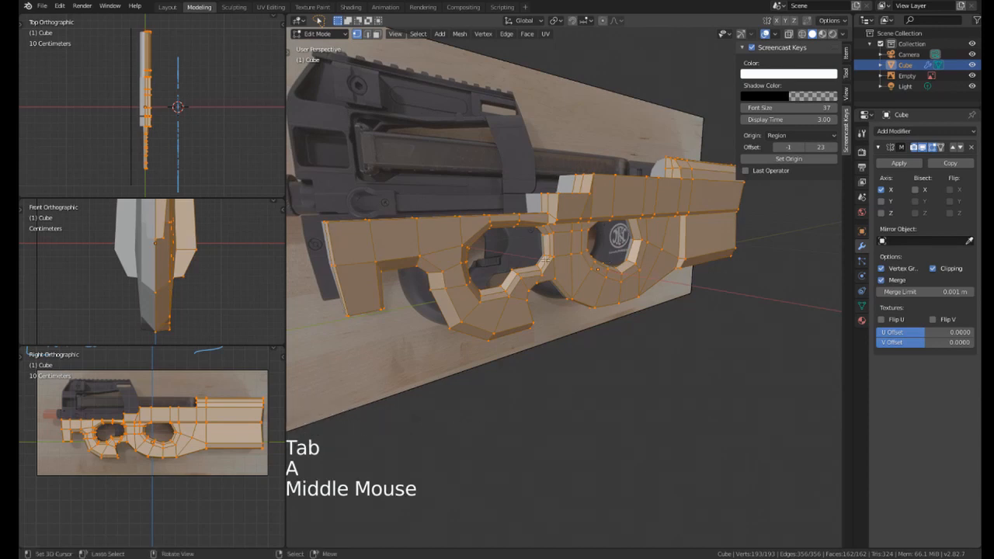
key("ctrl+f")
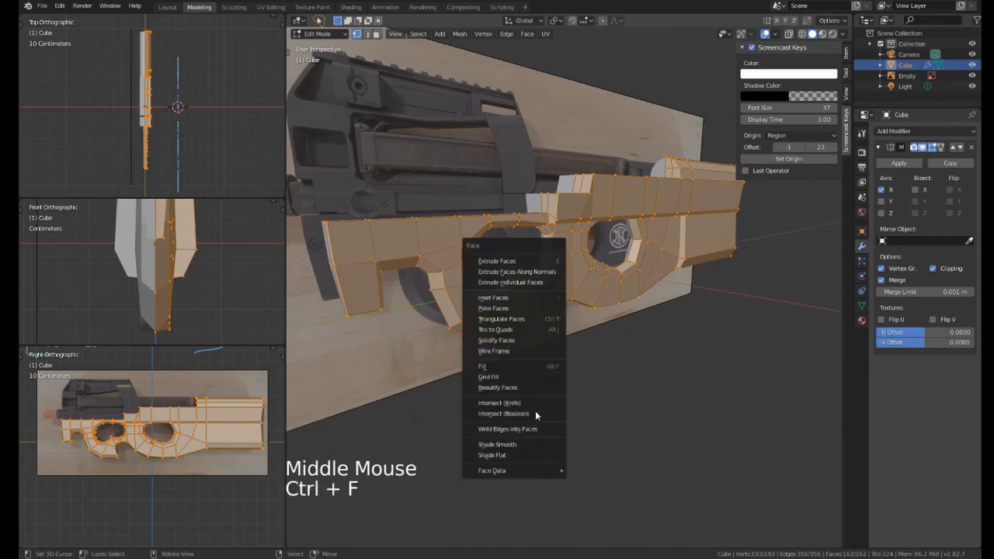
left_click(503, 448)
middle_click_drag(514, 399, 552, 238)
Examine the smooth-shaded body in Object Mode from several angles for shading errors, especially around the upper body between the grip holes.
key("Tab")
scroll(543, 218, "up", 2)
middle_click_drag(552, 238, 565, 219)
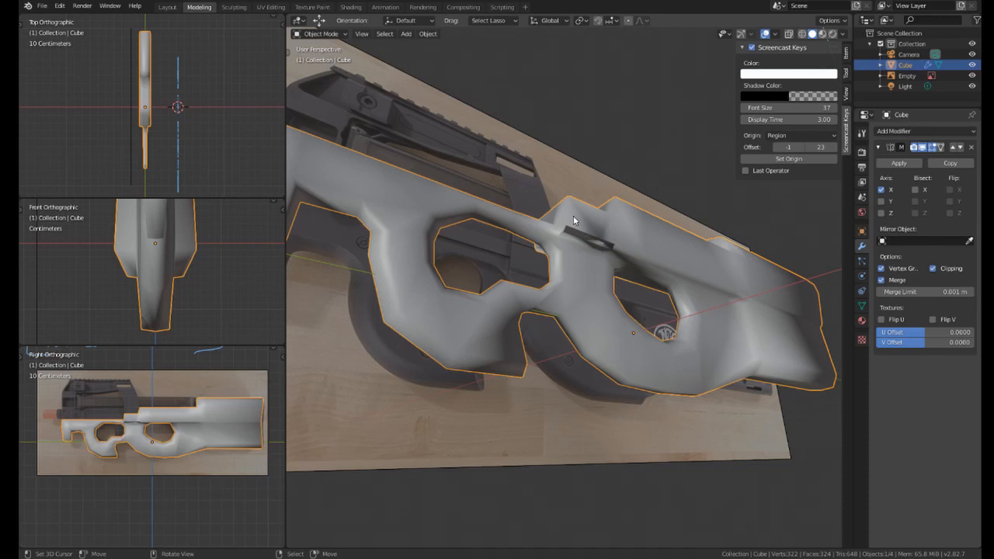
middle_click_drag(572, 215, 424, 233)
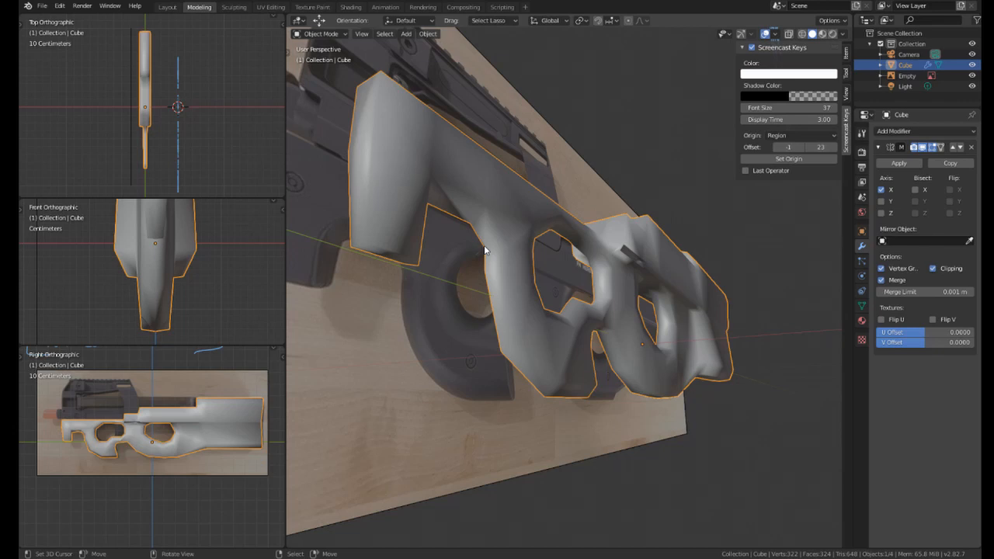
middle_click_drag(485, 250, 534, 233)
middle_click_drag(534, 233, 481, 233, "ctrl")
middle_click_drag(481, 233, 496, 200)
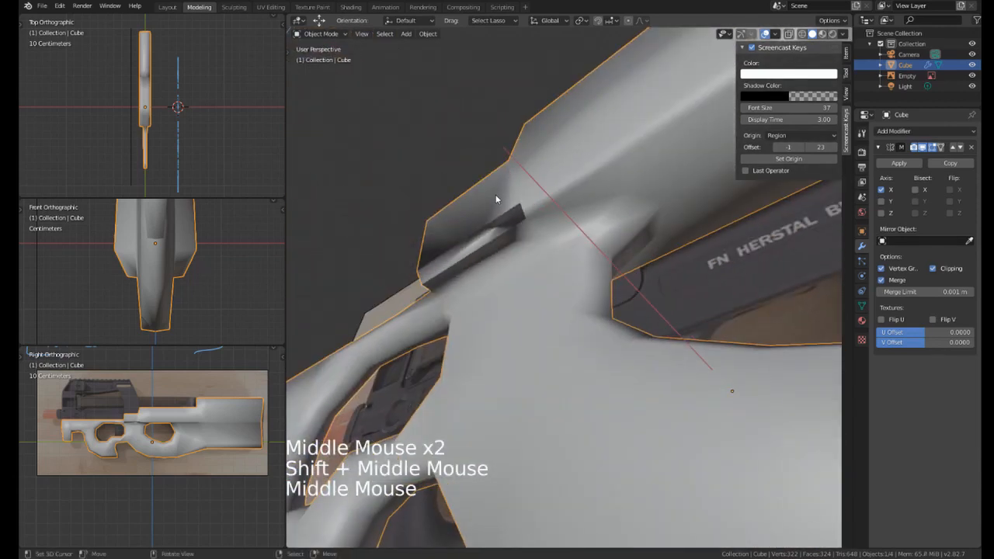
middle_click_drag(500, 303, 559, 256)
scroll(549, 260, "down", 2)
mouse_move(559, 256)
middle_mouse_down()
mouse_move(598, 228)
mouse_move(457, 278)
mouse_move(497, 304)
mouse_move(452, 231)
mouse_move(450, 298)
mouse_move(532, 332)
mouse_move(609, 292)
mouse_move(599, 265)
mouse_move(525, 275)
mouse_move(513, 296)
mouse_move(602, 257)
mouse_move(685, 295)
mouse_move(618, 240)
mouse_move(530, 290)
mouse_move(557, 246)
middle_mouse_up()
scroll(513, 260, "up", 3)
scroll(450, 298, "down", 1)
scroll(450, 299, "down", 1)
scroll(605, 280, "down", 3)
In Edit Mode, with the whole mesh selected, turn on the display of face normals in the viewport overlays.
key("Tab")
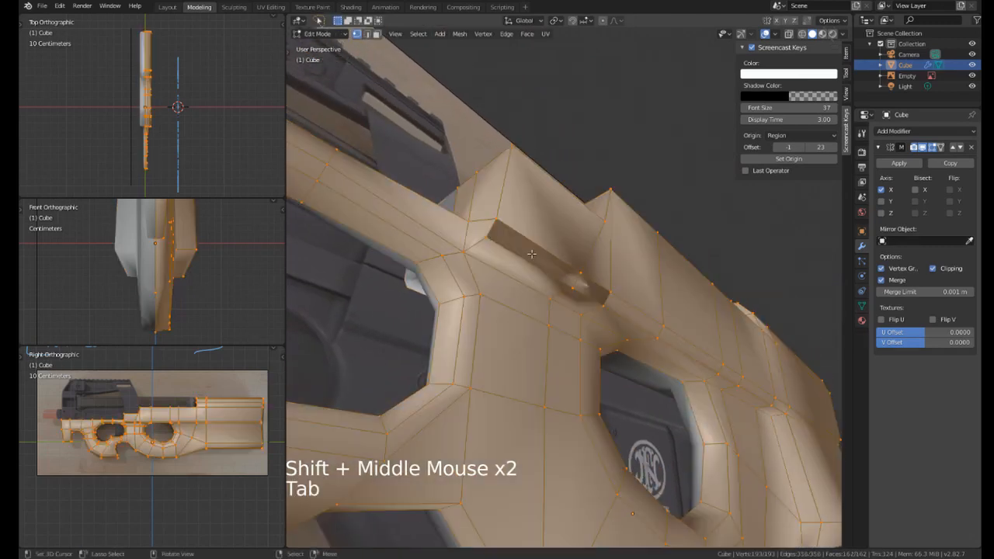
key("a")
key("a")
key("a")
key("a")
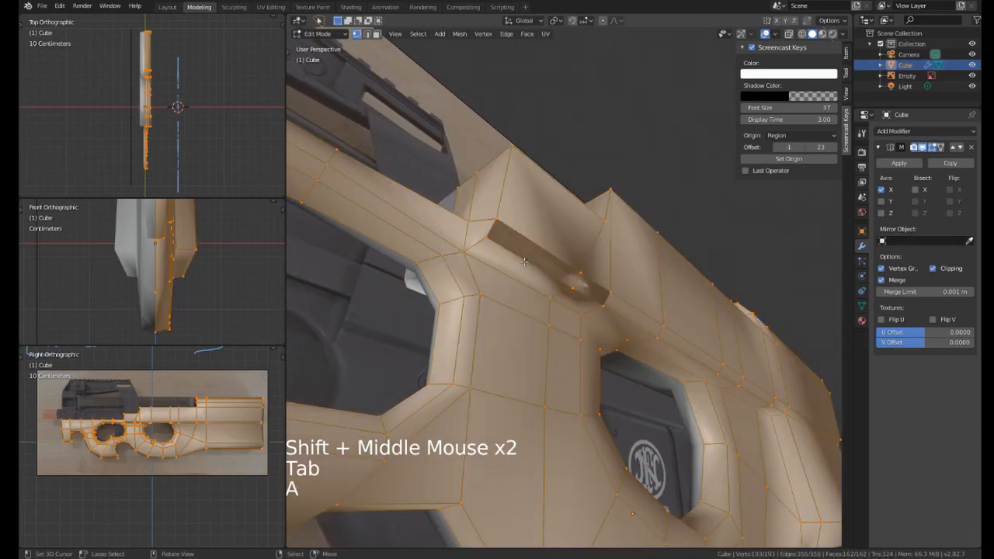
left_click(774, 36)
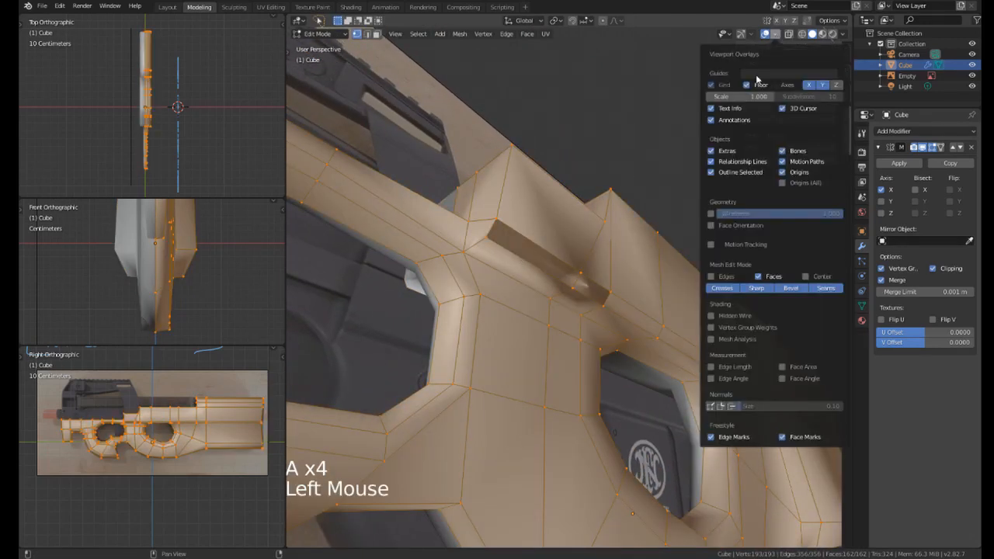
left_click(730, 407)
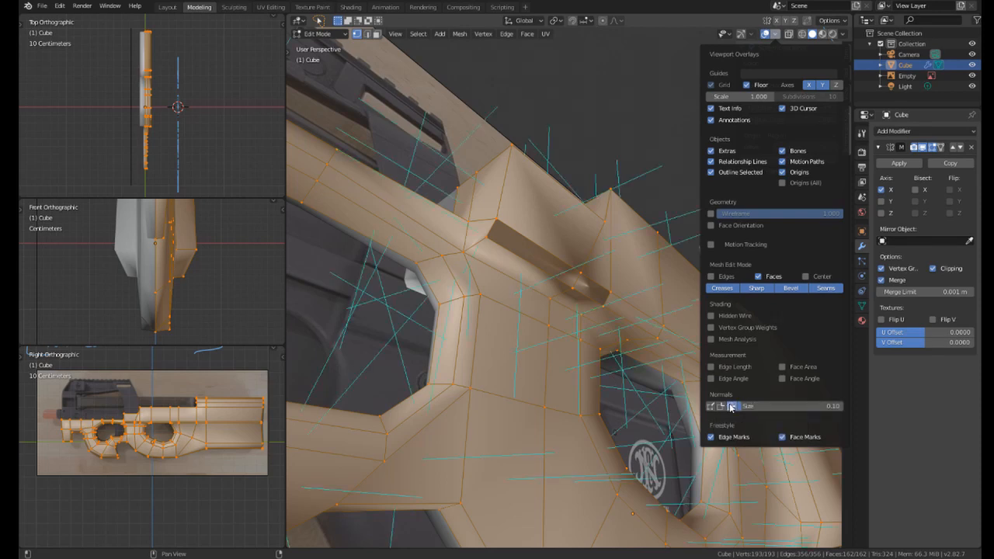
Recalculate the normals of the whole body mesh to face outside.
middle_click_drag(621, 264, 782, 49)
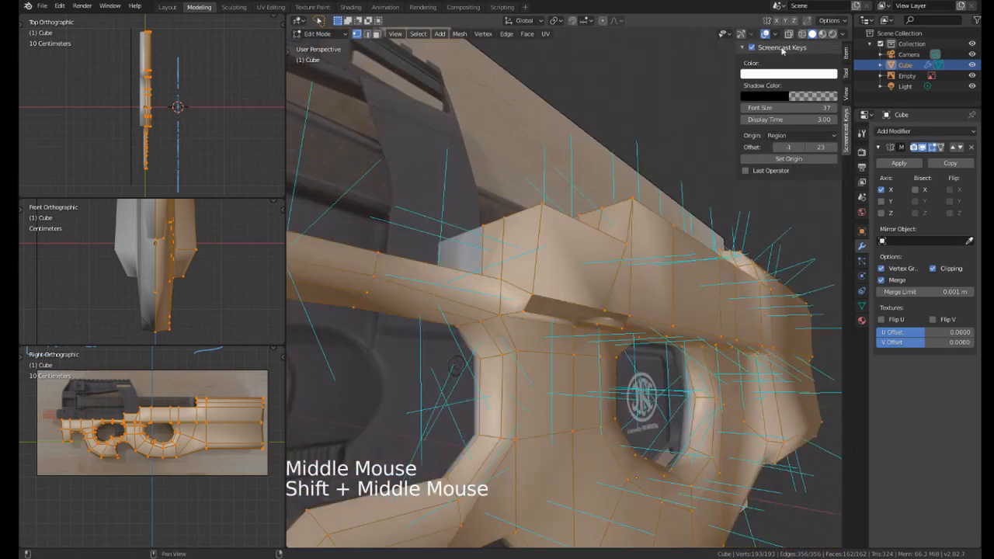
middle_click_drag(601, 251, 683, 249)
middle_click_drag(683, 248, 583, 225, "shift")
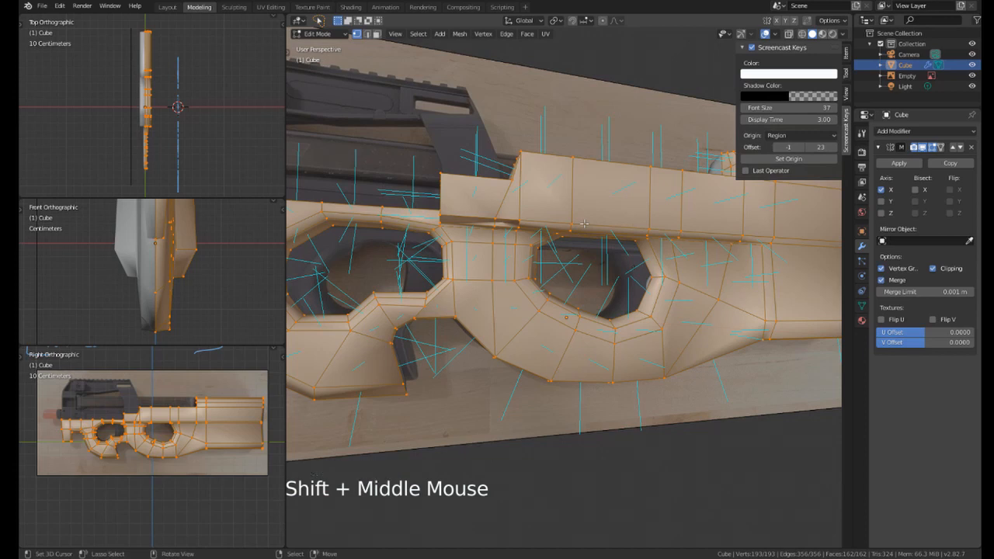
key("shift+n")
Examine the smooth-shaded body in Object Mode, closing in on the bridge between the front grip hole and the notch below it.
middle_click_drag(583, 225, 497, 248)
scroll(578, 255, "down", 2)
scroll(555, 222, "up", 2)
key("a")
key("Tab")
scroll(495, 210, "down", 2)
scroll(500, 310, "up", 2)
middle_click_drag(496, 249, 544, 171)
middle_click_drag(543, 171, 504, 267, "shift")
In Edit Mode, slide the short edge at the rear lower corner of the front grip hole along its neighbouring edges.
key("Tab")
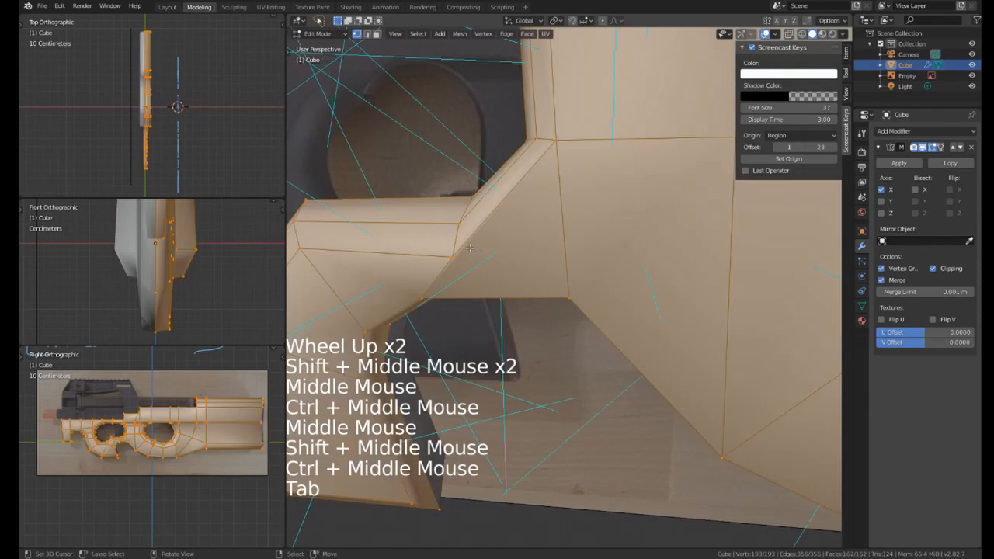
right_click(590, 225)
middle_click_drag(590, 225, 591, 203)
key("g")
left_click(591, 211)
key("g")
key("g")
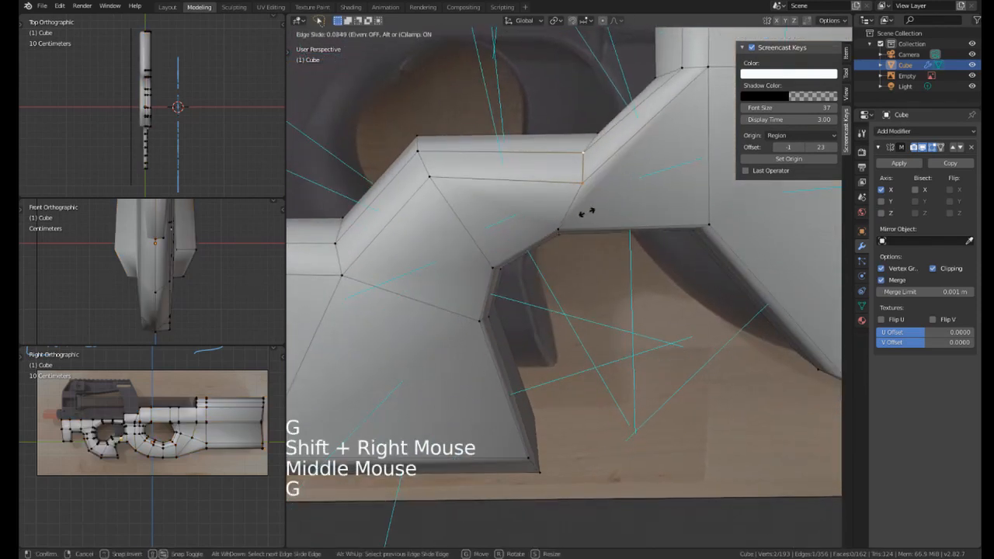
left_click(593, 206)
Slide the lower vertex of that short edge forward along the outer rim edge of the front grip hole.
right_click(590, 195)
key("g")
key("g")
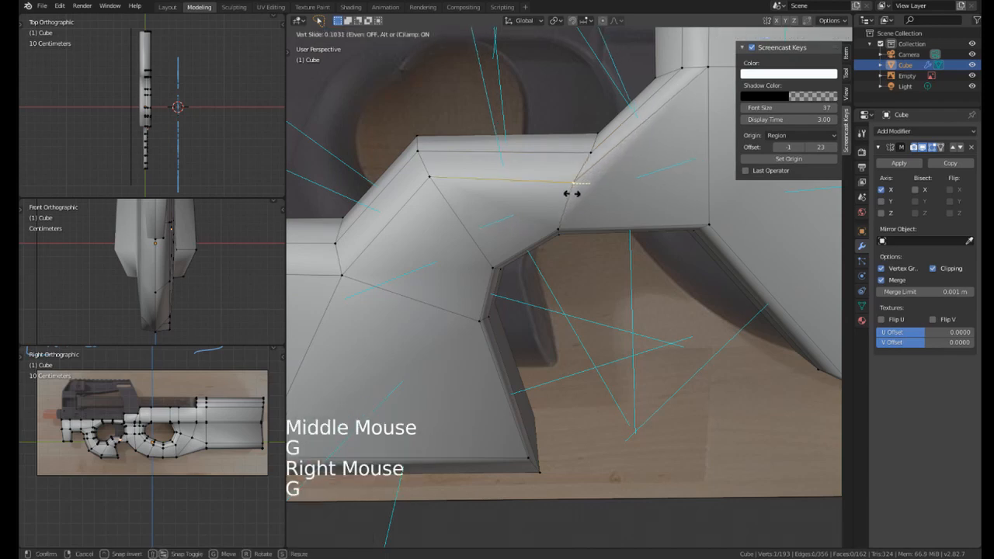
left_click(578, 194)
middle_click_drag(591, 197, 609, 206)
middle_click_drag(609, 206, 583, 212)
right_click(573, 203)
Examine the whole body's shading in Object Mode from an angled view.
scroll(580, 198, "down", 2)
scroll(586, 192, "down", 1)
key("Tab")
scroll(557, 195, "down", 1)
scroll(601, 215, "down", 1)
middle_click_drag(582, 212, 509, 253)
scroll(598, 271, "down", 1)
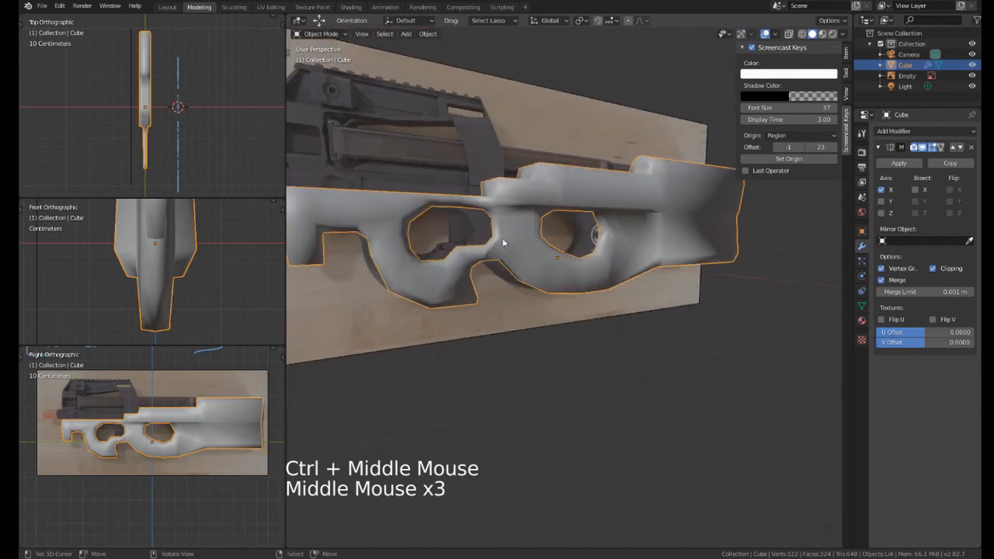
key("Tab")
key("Tab")
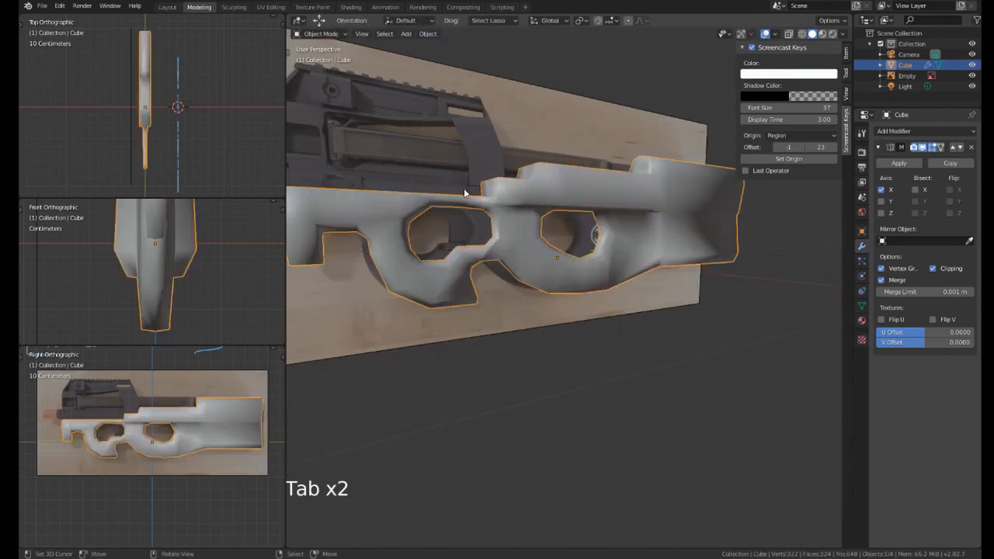
Apply Shade Flat to all faces of the body mesh and view the result in Object Mode.
key("Tab")
key("a")
key("a")
key("a")
key("a")
key("ctrl+f")
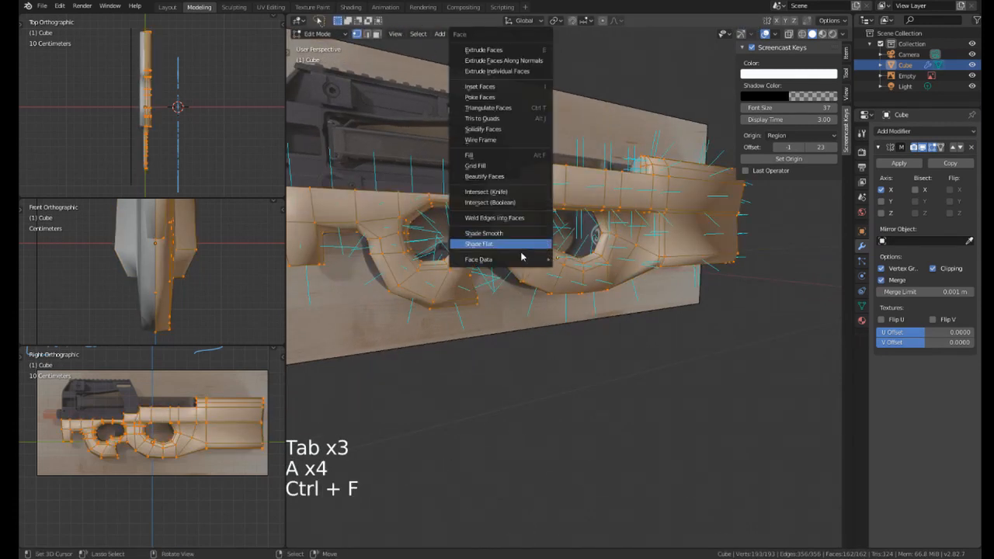
middle_click_drag(502, 237, 546, 226, "shift")
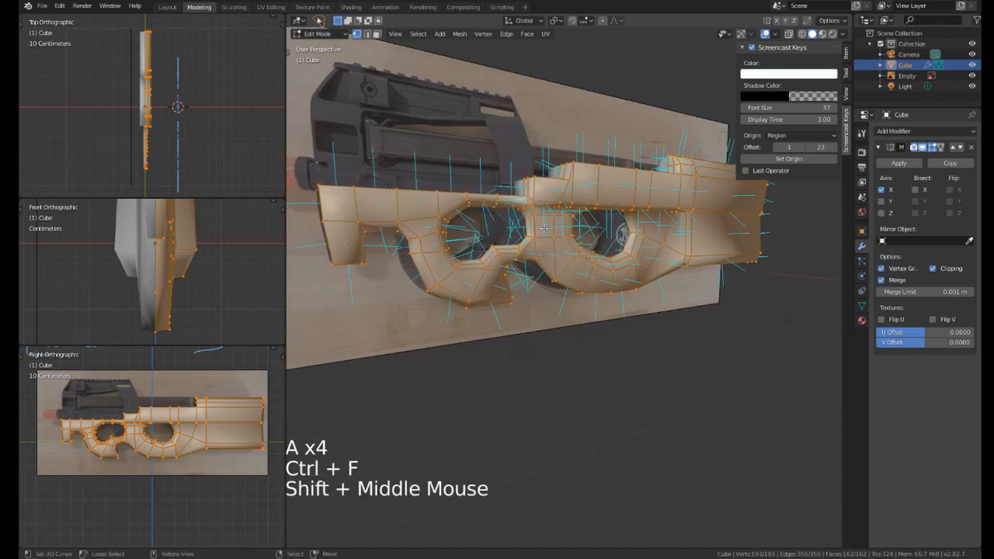
key("ctrl+f")
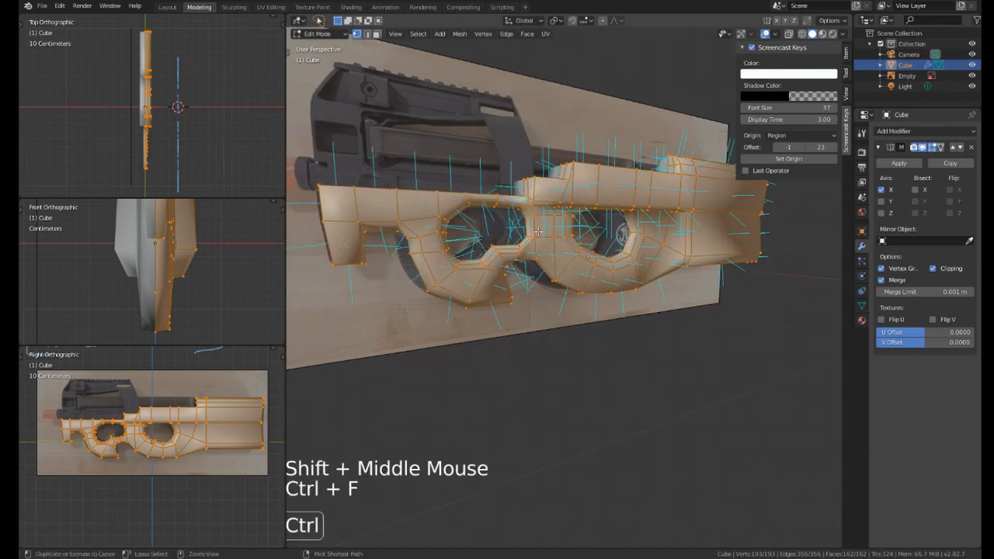
key("ctrl+f")
left_click(525, 248)
key("Tab")
middle_click_drag(528, 233, 560, 223)
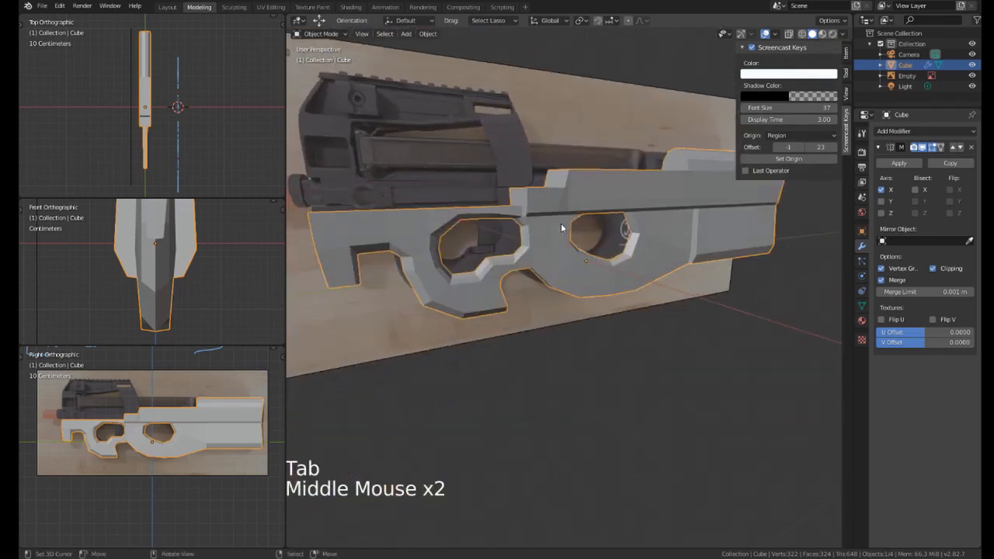
Apply Shade Smooth to all faces of the body mesh and return to Object Mode.
key("Tab")
key("ctrl+f")
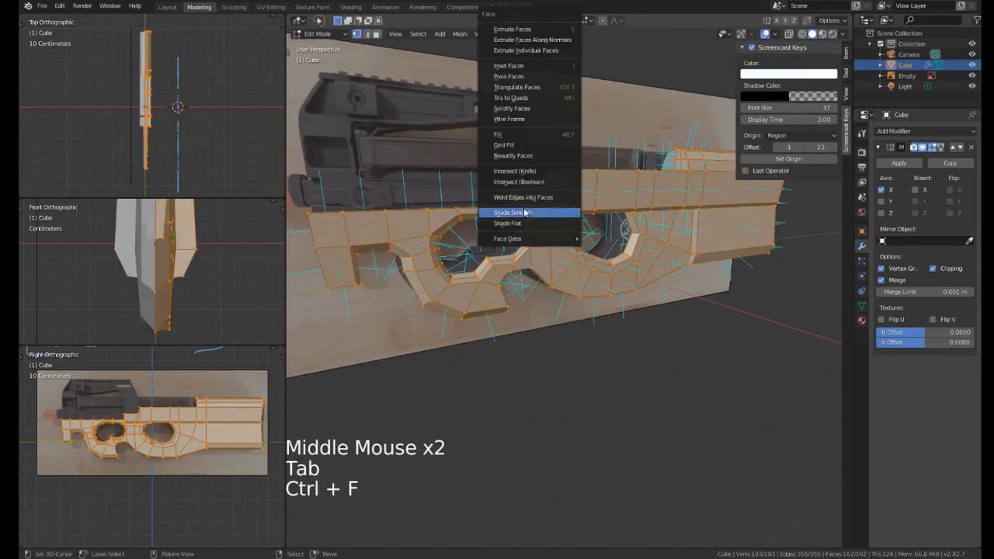
left_click(525, 212)
key("Tab")
middle_click_drag(544, 246, 449, 237)
Examine the body against the reference photo from the right side and in perspective, in Object Mode and Edit Mode.
key("KP_3")
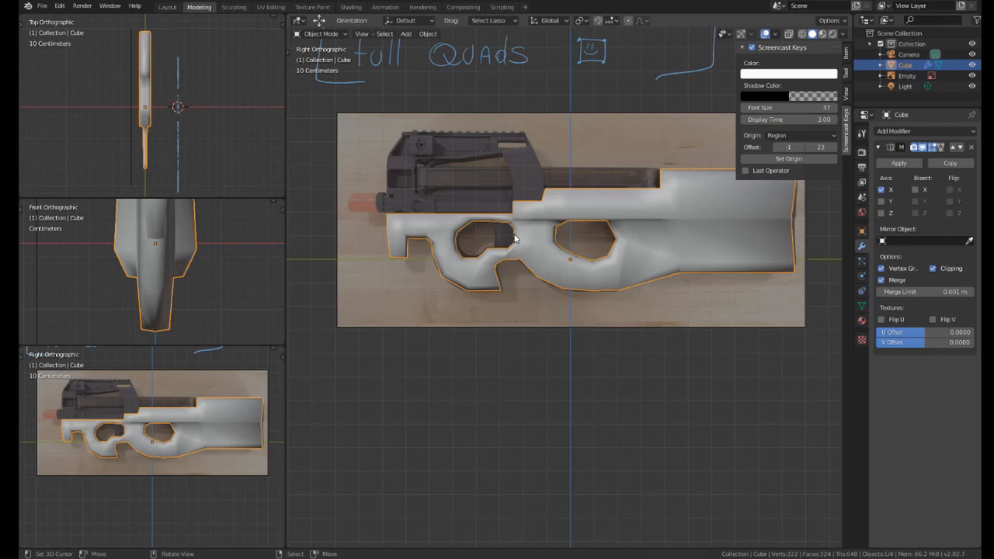
middle_click_drag(641, 105, 633, 155, "shift")
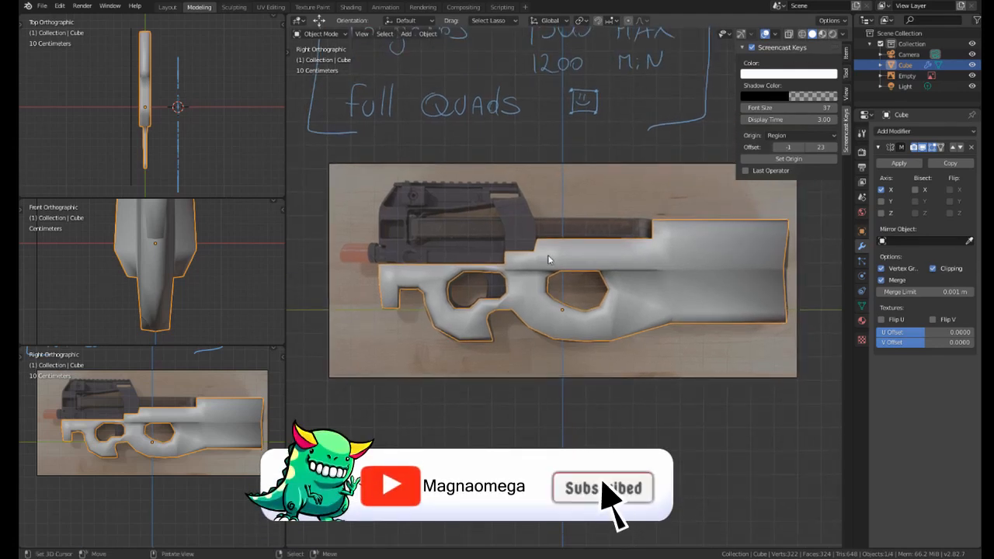
key("Tab")
middle_click_drag(547, 259, 625, 273)
middle_click_drag(486, 315, 463, 273, "shift")
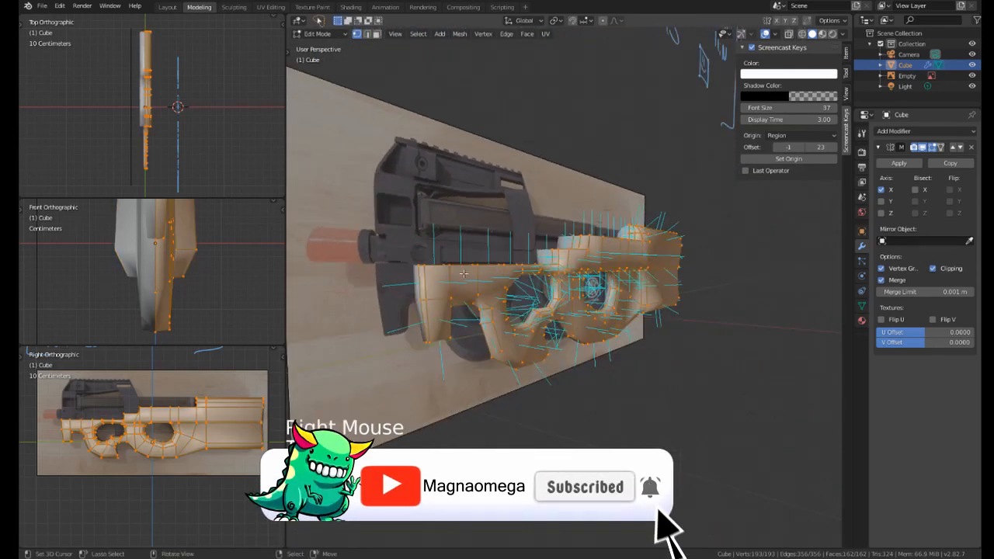
middle_click_drag(581, 272, 550, 240)
key("KP_3")
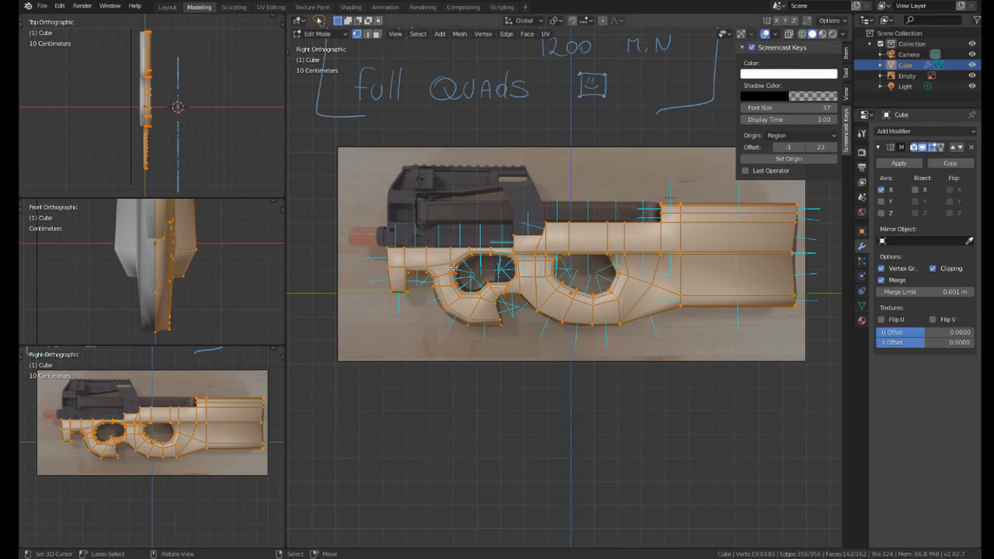
Turn off the display of face normals in the viewport overlays.
middle_click_drag(497, 264, 555, 326)
scroll(527, 261, "up", 2)
right_click(550, 373)
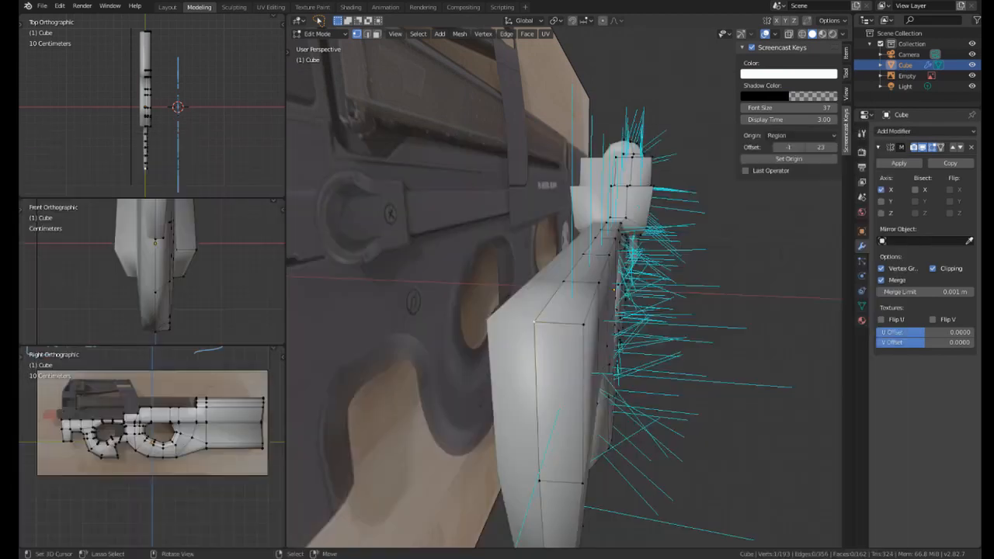
middle_click_drag(680, 184, 670, 107)
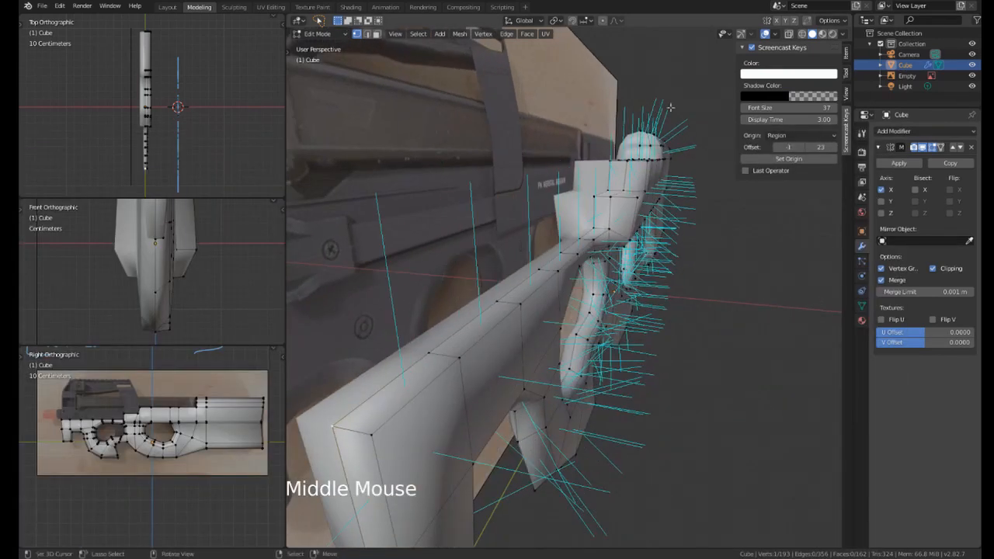
left_click(779, 35)
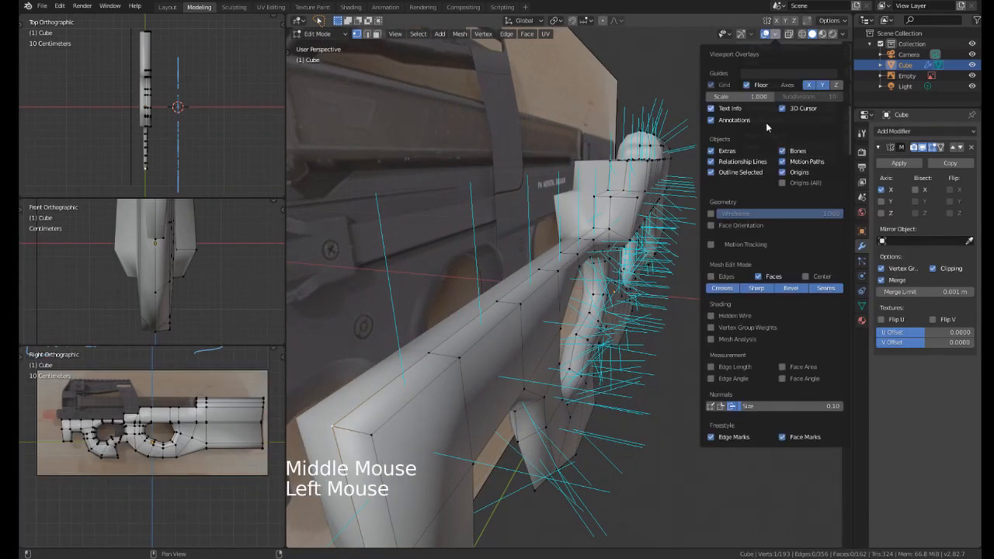
left_click(733, 406)
Widen the mirrored body by moving its whole half mesh outward along X by about 0.019 m and back inward by about 0.005 m.
middle_click_drag(543, 263, 586, 223, "shift")
middle_click_drag(586, 224, 622, 208, "shift")
key("a")
key("g")
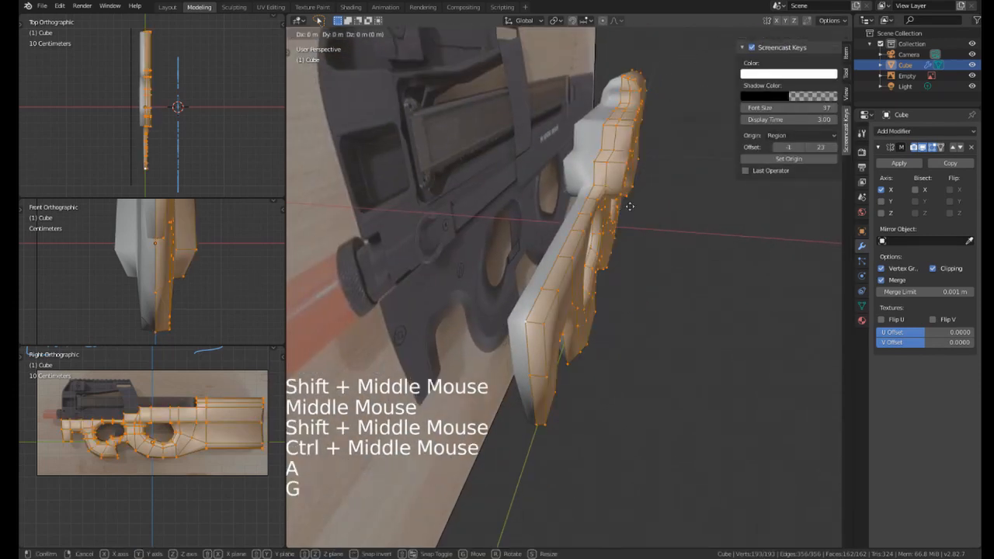
key("x")
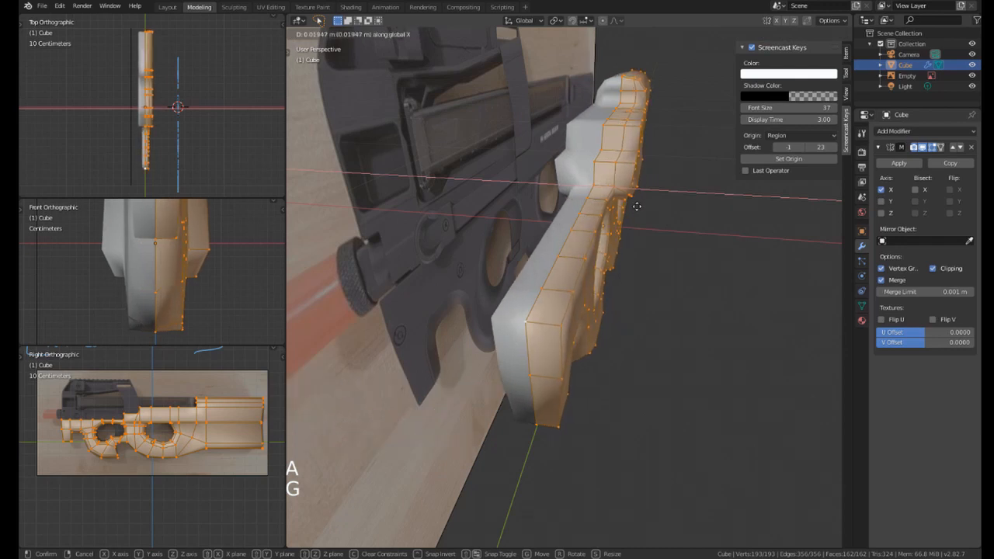
left_click(636, 206)
middle_click_drag(636, 206, 502, 232)
key("g")
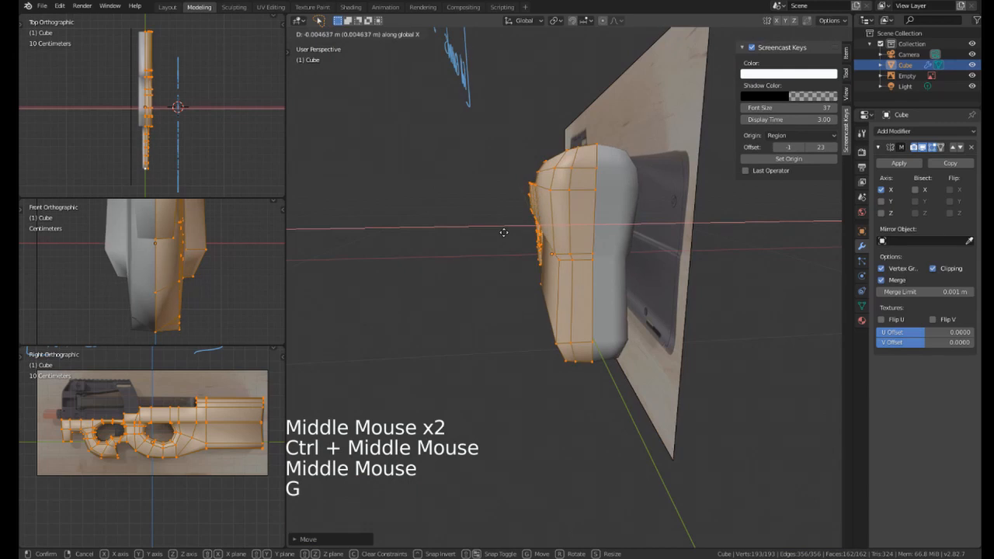
Cancel the pending move and examine the body's front end and trigger-guard openings against the reference image.
key("Escape")
middle_click_drag(399, 223, 535, 233)
middle_click_drag(536, 233, 297, 312)
right_click(475, 217)
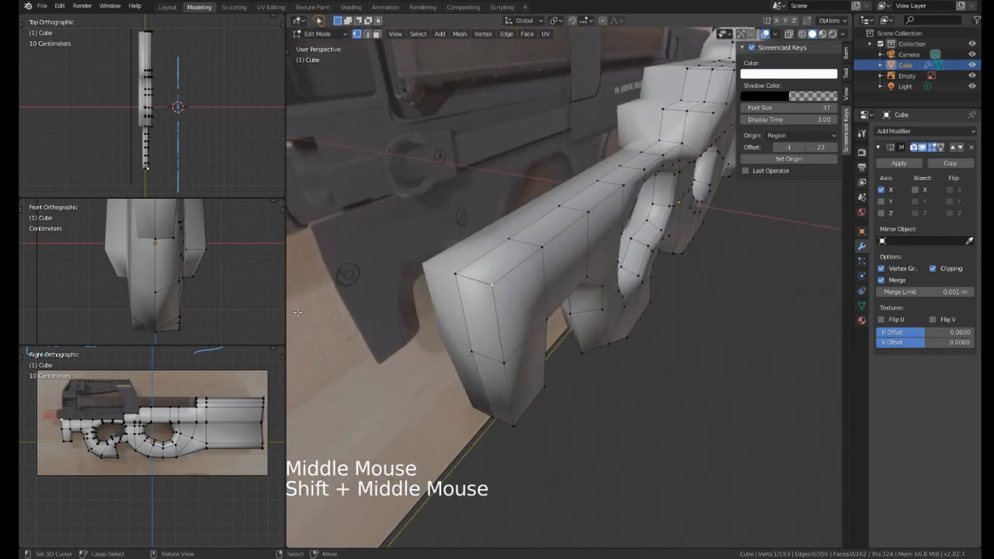
scroll(117, 435, "up", 4)
middle_click_drag(116, 435, 135, 383, "shift")
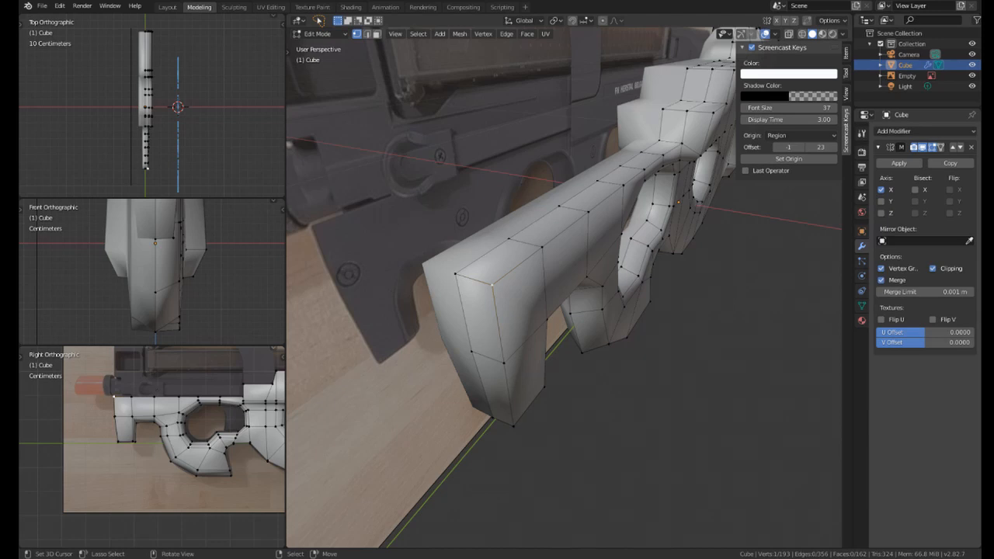
middle_click_drag(625, 212, 574, 165)
scroll(613, 198, "up", 1)
right_click(621, 191)
middle_click_drag(574, 164, 583, 175, "shift")
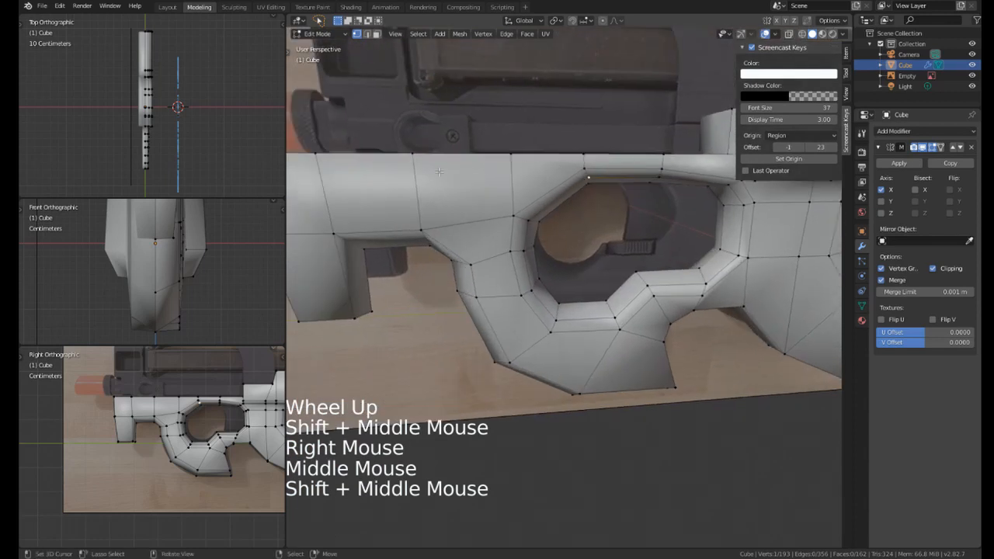
middle_click_drag(439, 172, 532, 198, "shift")
middle_click_drag(532, 197, 534, 234)
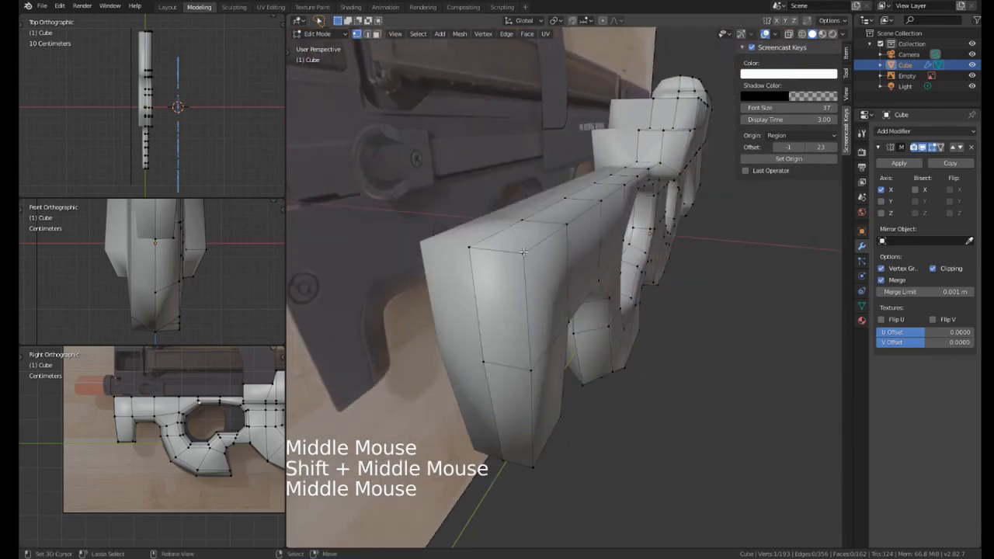
Inset the upper front face and four adjoining top faces of the fore-end by about 0.014 m with Boundary off.
key("3")
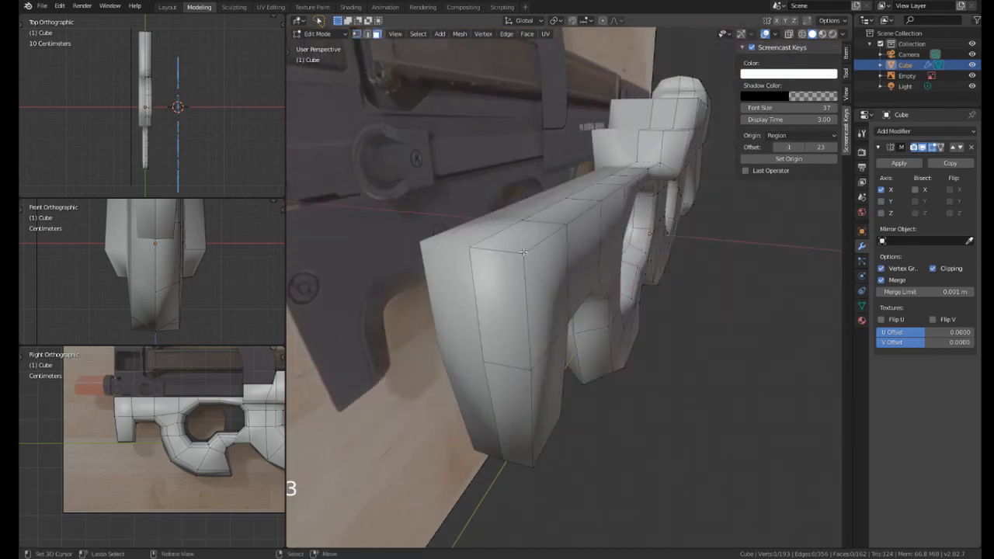
right_click(501, 303)
right_click(517, 235, "shift")
right_click(554, 209, "shift")
right_click(599, 187, "shift")
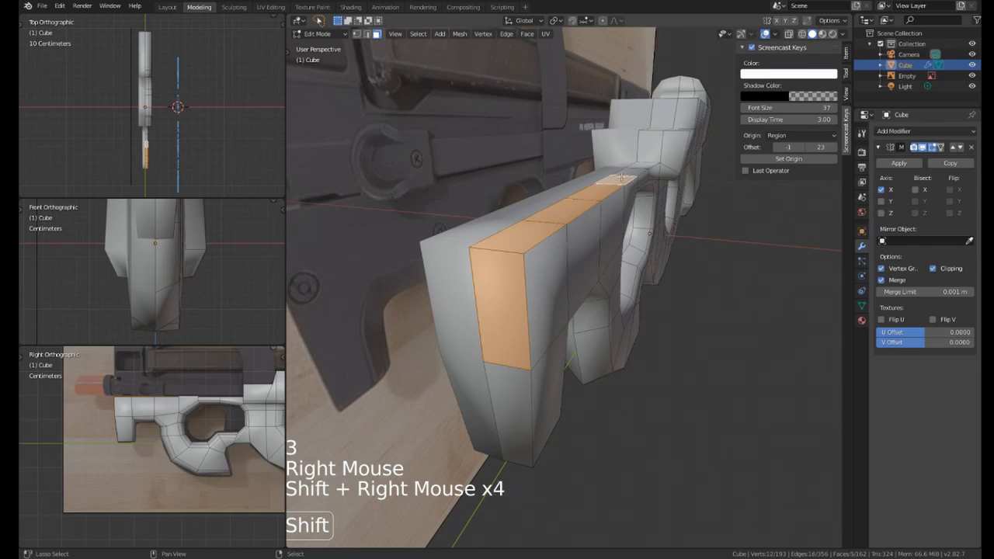
middle_click_drag(621, 176, 652, 273)
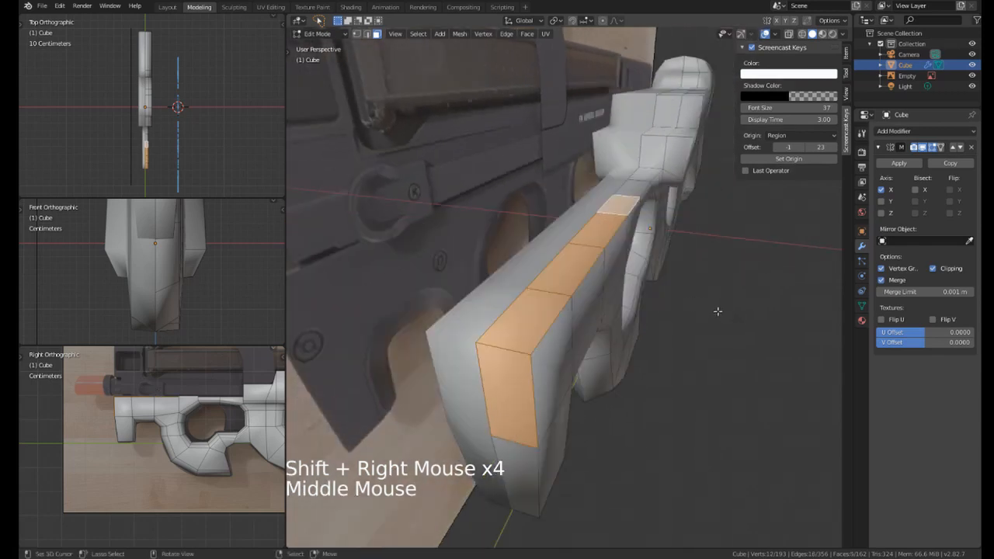
key("i")
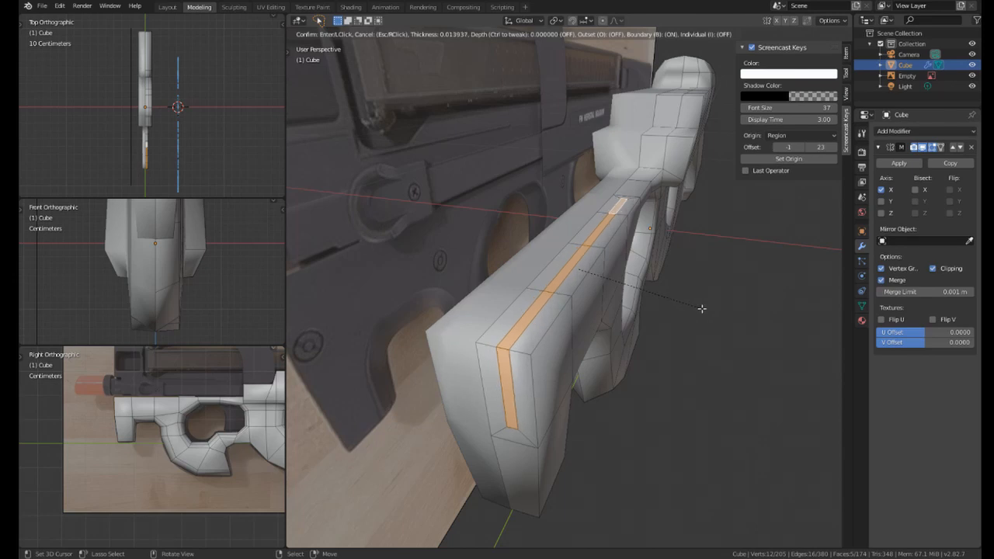
key("b")
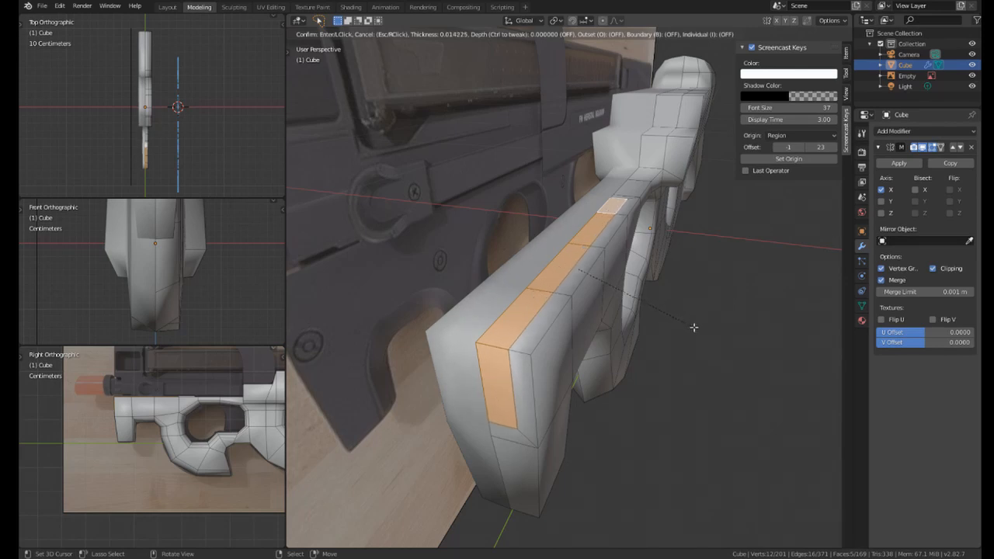
left_click(693, 327)
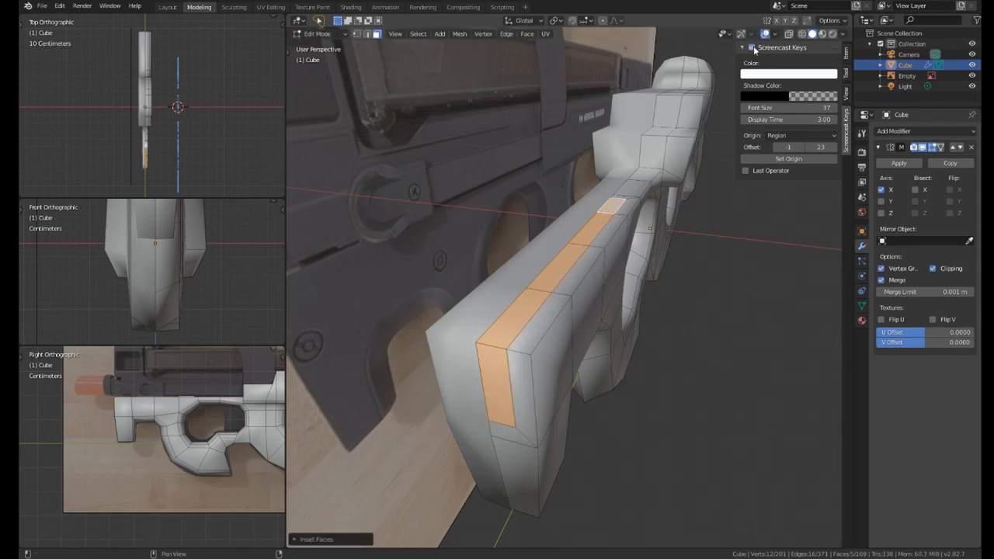
Extrude the inset face strip on the fore-end and scale the new faces down slightly.
middle_click_drag(552, 285, 567, 290)
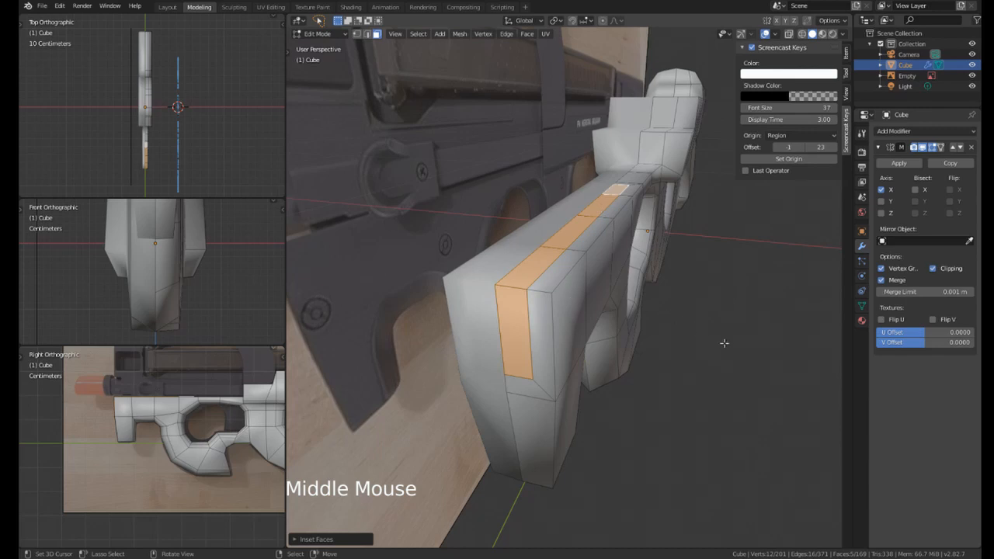
key("e")
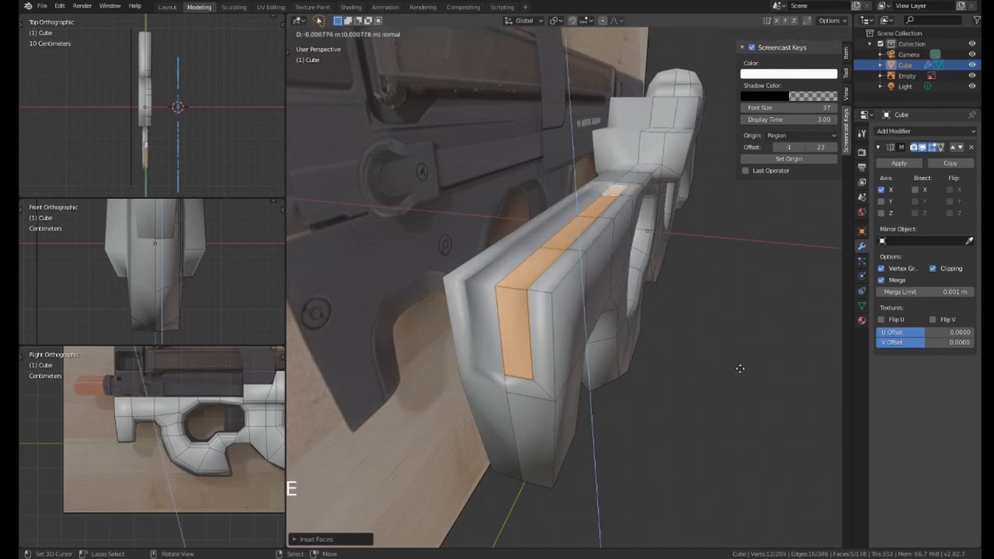
key("s")
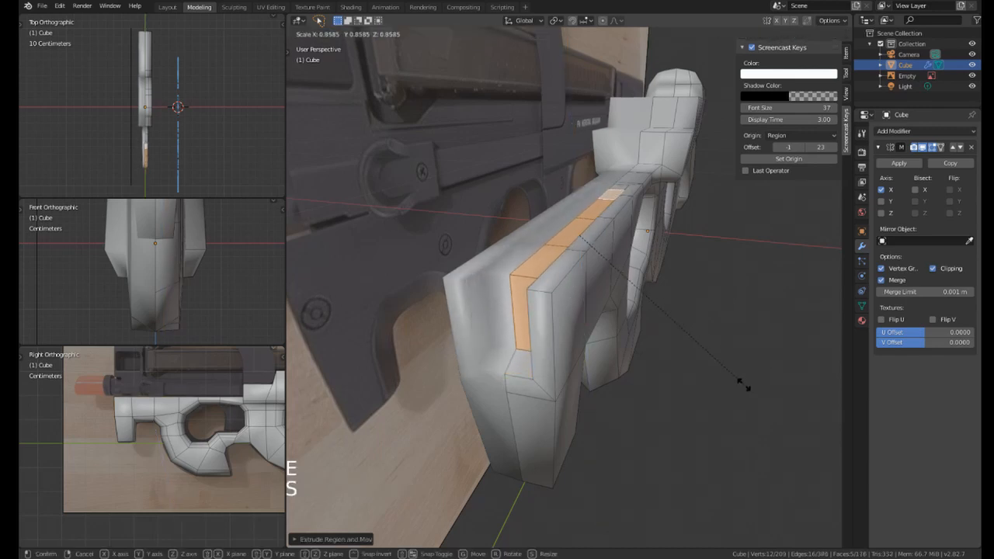
left_click(728, 366)
Lower the extruded face strip along Z to start a recessed channel in the fore-end.
middle_click_drag(728, 365, 742, 357)
key("g")
key("z")
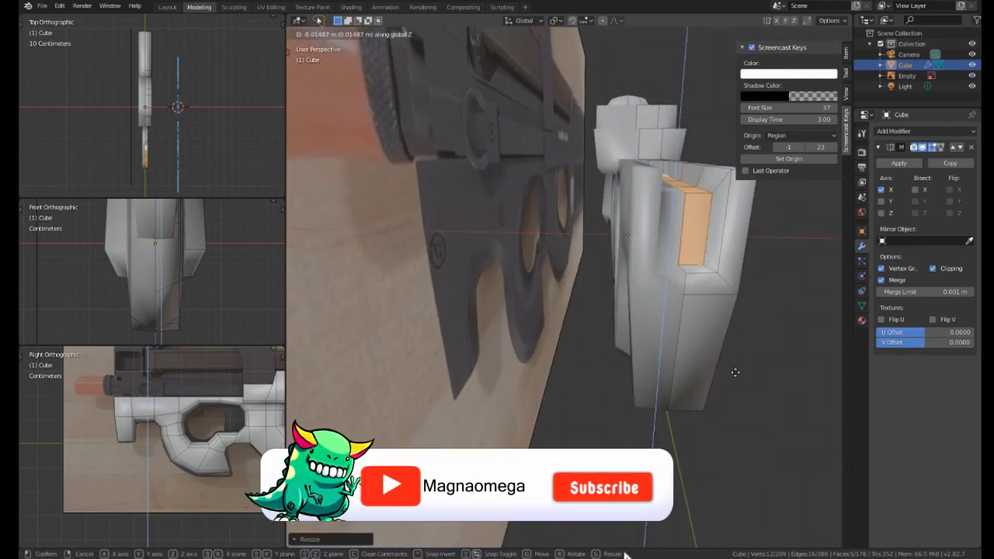
left_click(722, 362)
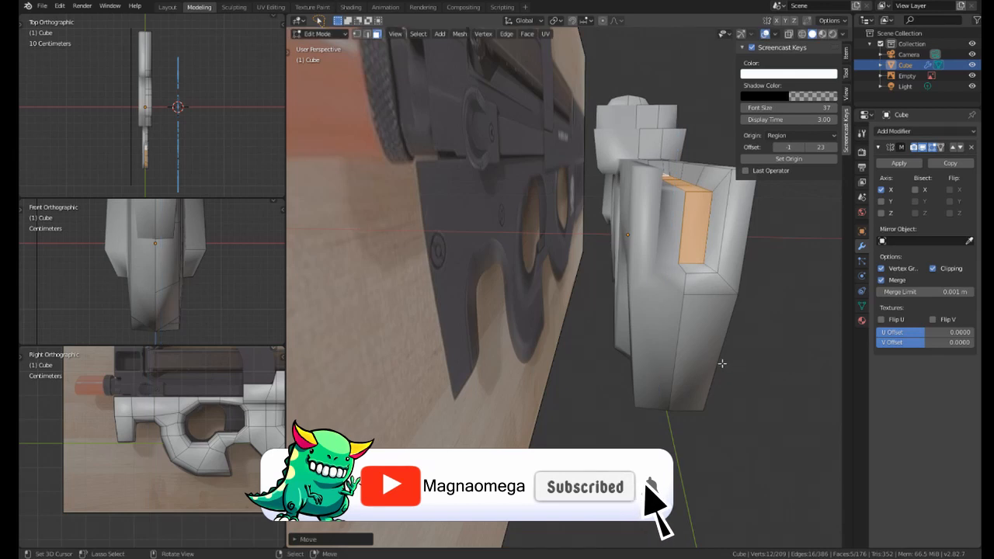
Select the four rear floor faces of the fore-end channel and lower them along Z to deepen it.
middle_click_drag(722, 362, 621, 311)
middle_click_drag(621, 310, 629, 291)
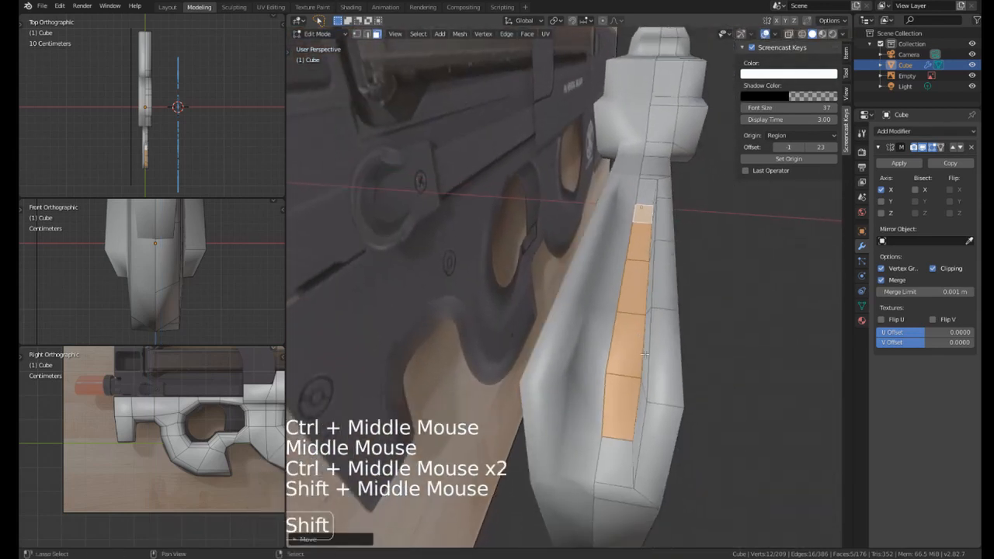
right_click(629, 291)
right_click(633, 288, "shift")
right_click(637, 247, "shift")
right_click(642, 215, "shift")
middle_click_drag(642, 214, 645, 233)
key("g")
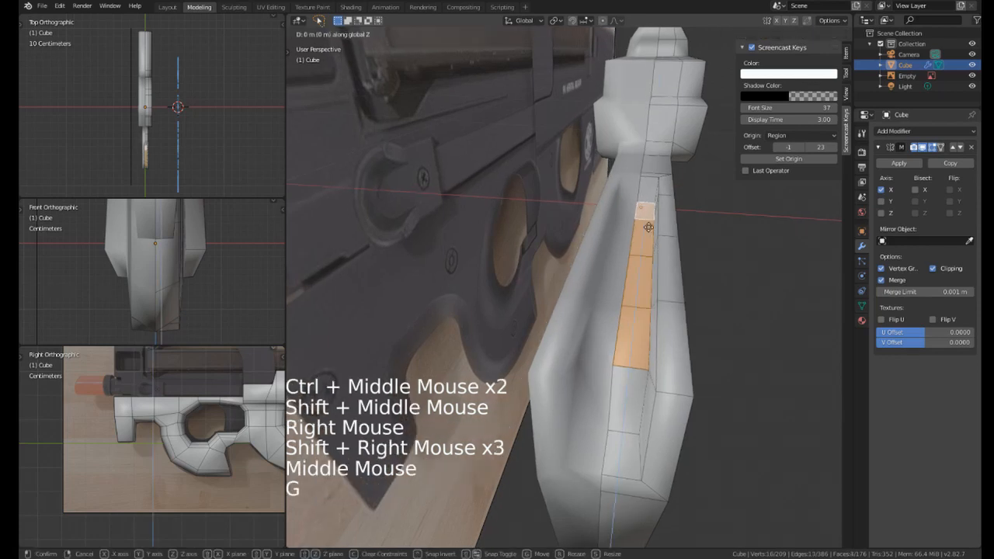
left_click(641, 277)
Add the channel's two front faces to the selection and shift the whole strip together.
middle_click_drag(642, 276, 646, 345)
right_click(647, 345, "shift")
right_click(647, 346, "shift")
key("g")
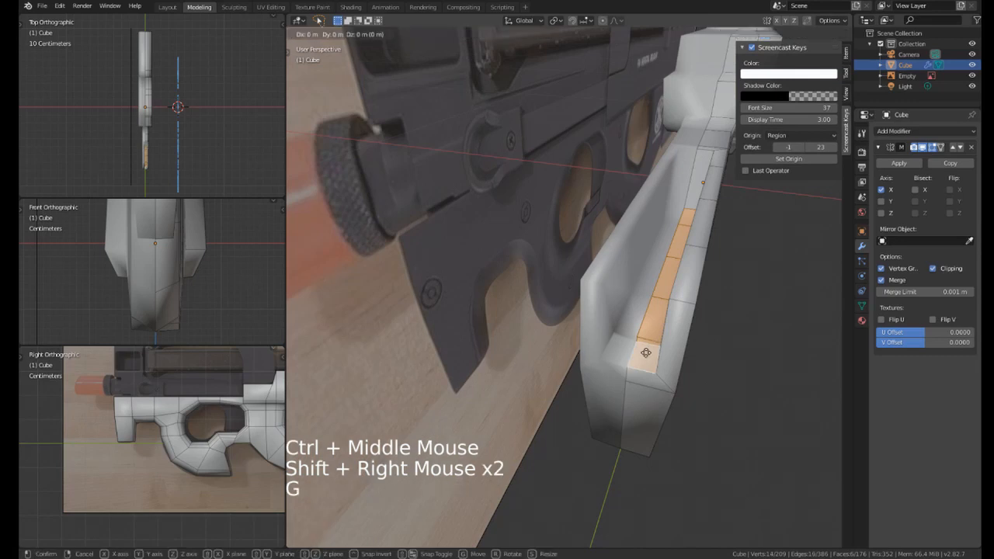
left_click(636, 330)
Select the row of top faces along the channel's rim and raise them slightly along Z.
middle_click_drag(635, 331, 695, 330)
middle_click_drag(694, 330, 602, 334, "shift")
middle_click_drag(602, 333, 621, 311)
middle_click_drag(621, 311, 512, 226, "ctrl")
right_click(637, 259)
middle_click_drag(513, 227, 623, 155, "shift")
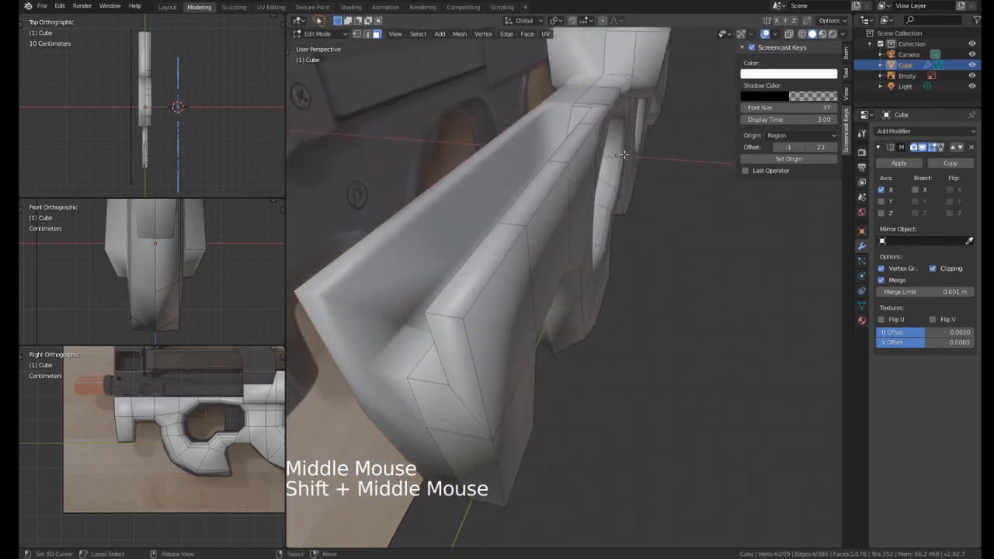
middle_click_drag(596, 109, 598, 101)
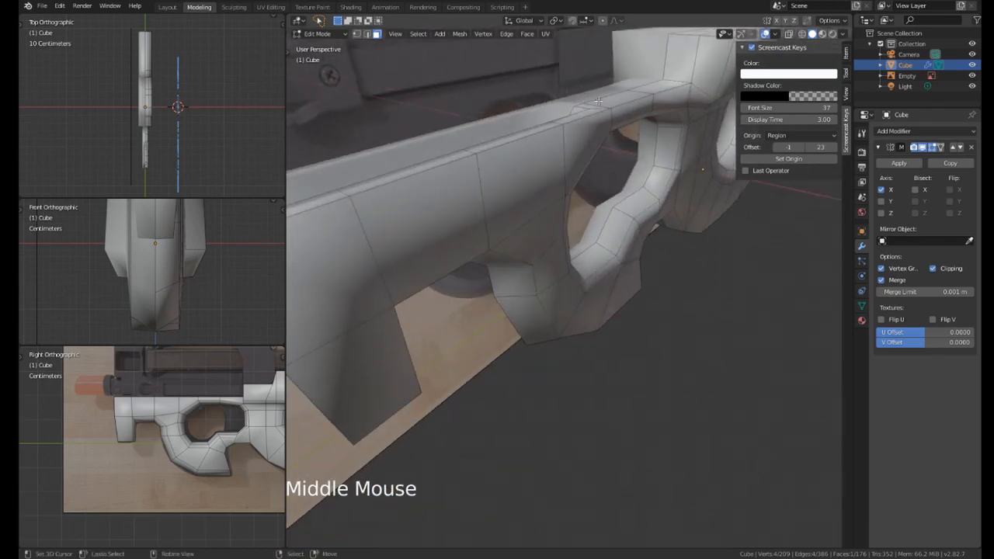
right_click(610, 104, "shift")
right_click(596, 108, "alt+shift")
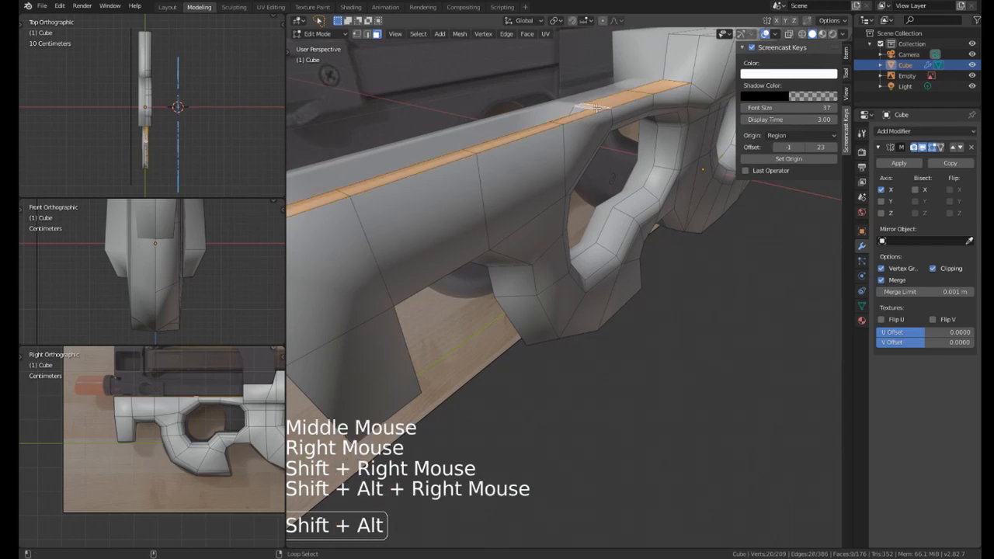
middle_click_drag(596, 107, 593, 125)
middle_click_drag(593, 125, 481, 249, "ctrl")
key("g")
right_click(448, 281, "shift")
right_click(448, 282, "shift")
key("g")
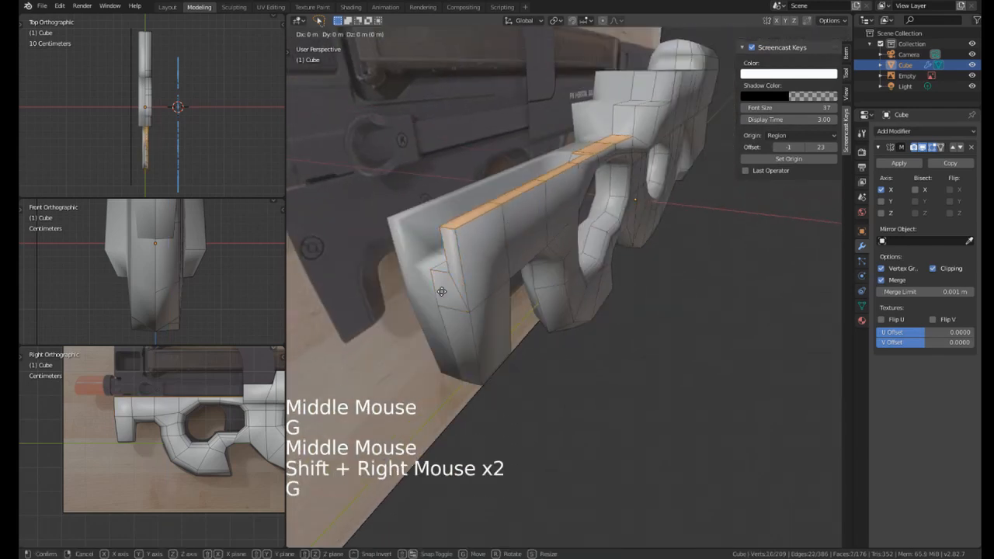
key("z")
left_click(434, 280)
In edge mode, move the two rearmost cross edges of the channel floor toward the rear to lengthen the flat floor.
middle_click_drag(435, 280, 553, 173)
middle_click_drag(552, 173, 594, 212)
right_click(582, 213)
key("2")
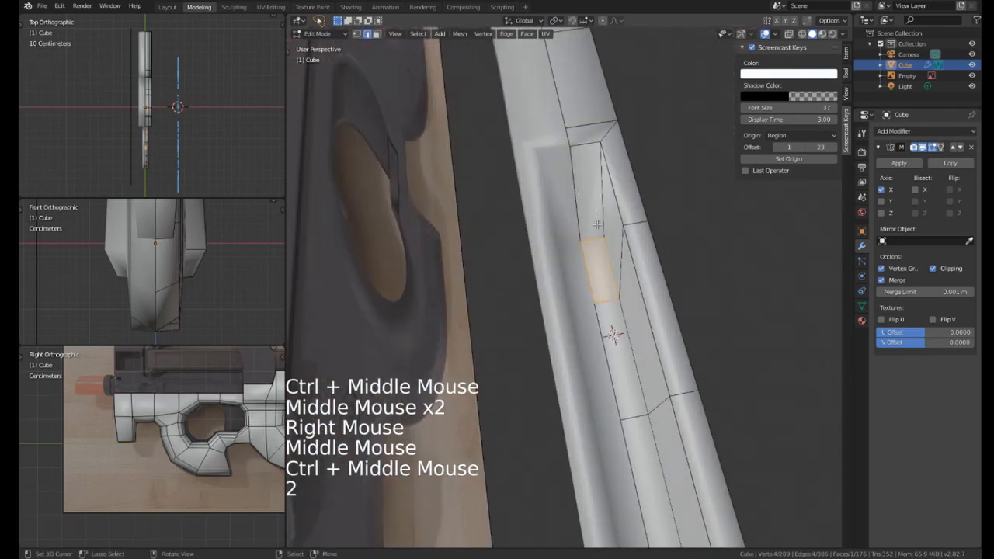
right_click(596, 222)
key("g")
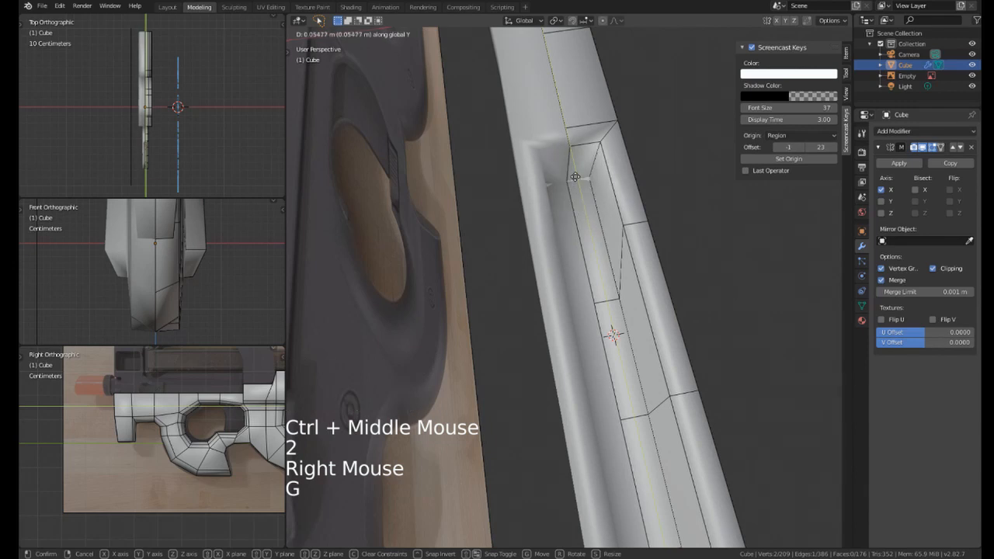
right_click(609, 302)
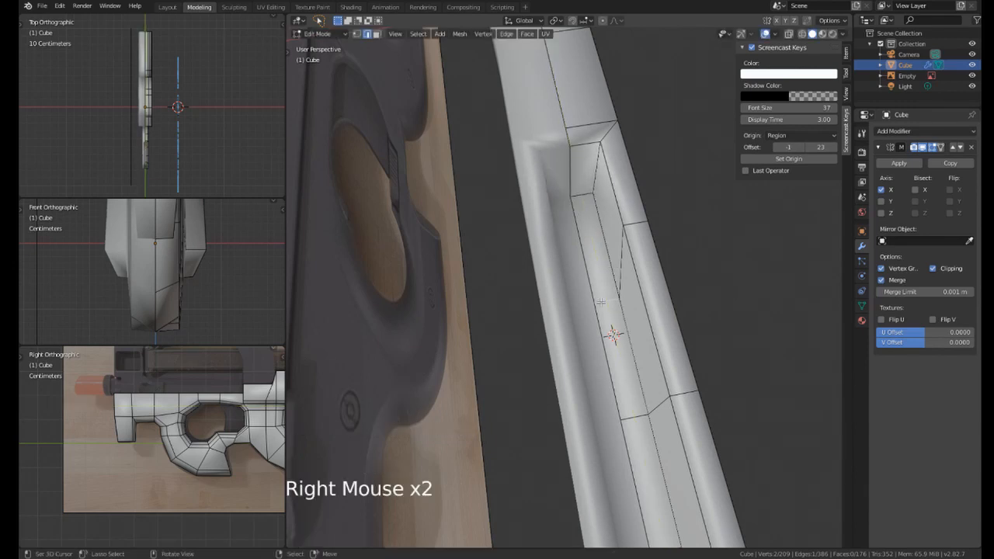
key("g")
left_click(588, 273)
middle_click_drag(588, 273, 606, 220, "shift")
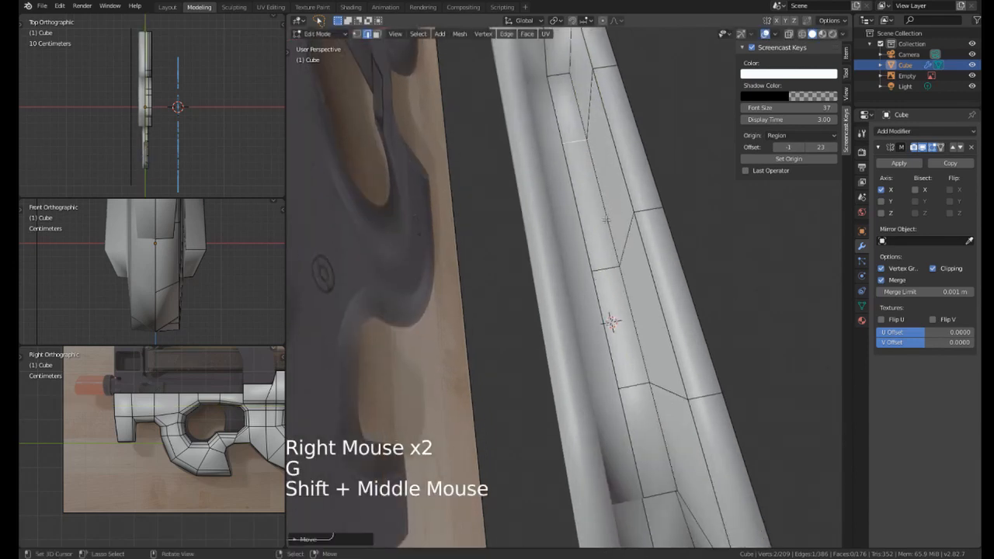
Edge-slide the next two cross edges of the channel floor, the front one forward and the other slightly rearward.
right_click(630, 392)
key("g")
key("g")
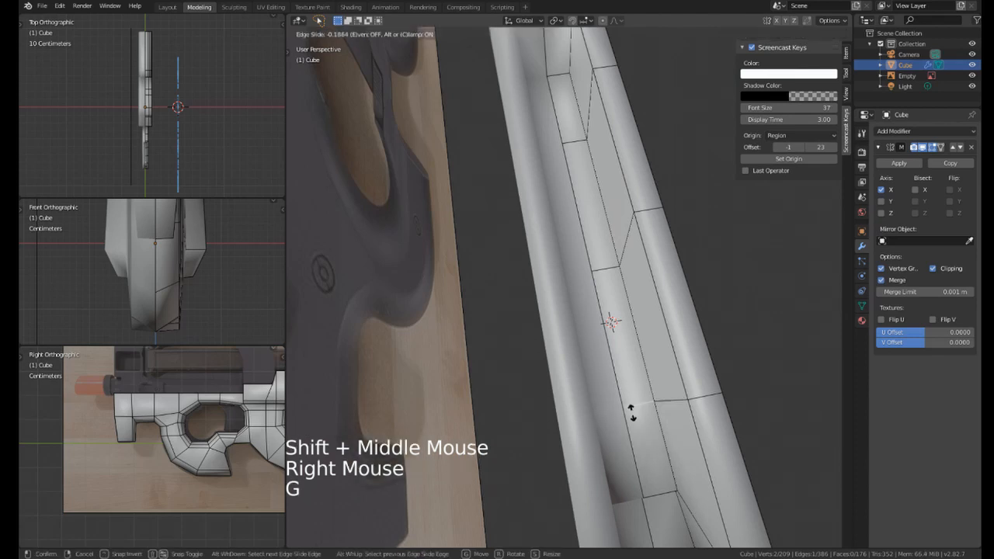
left_click(630, 411)
right_click(598, 272)
key("g")
key("g")
left_click(596, 258)
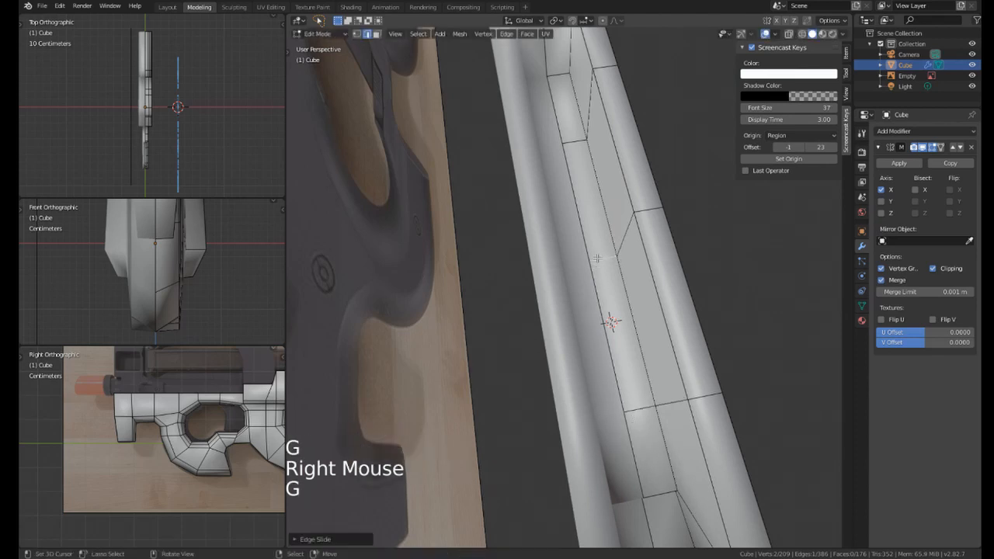
Edge-slide the two overlapping cross edges near the channel floor's front end toward the front wall.
middle_click_drag(596, 259, 596, 237)
right_click(639, 315)
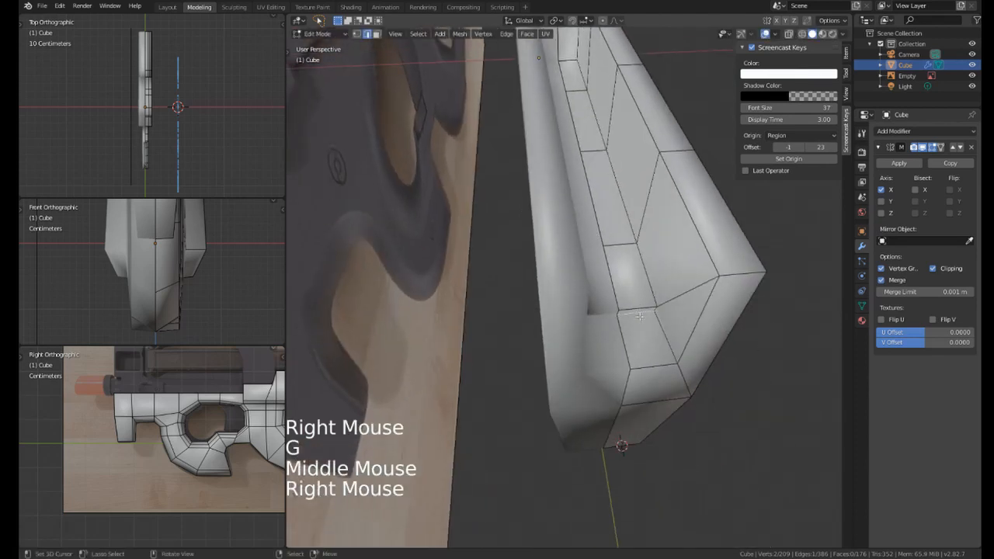
middle_click_drag(634, 313, 635, 309, "shift")
key("g")
key("g")
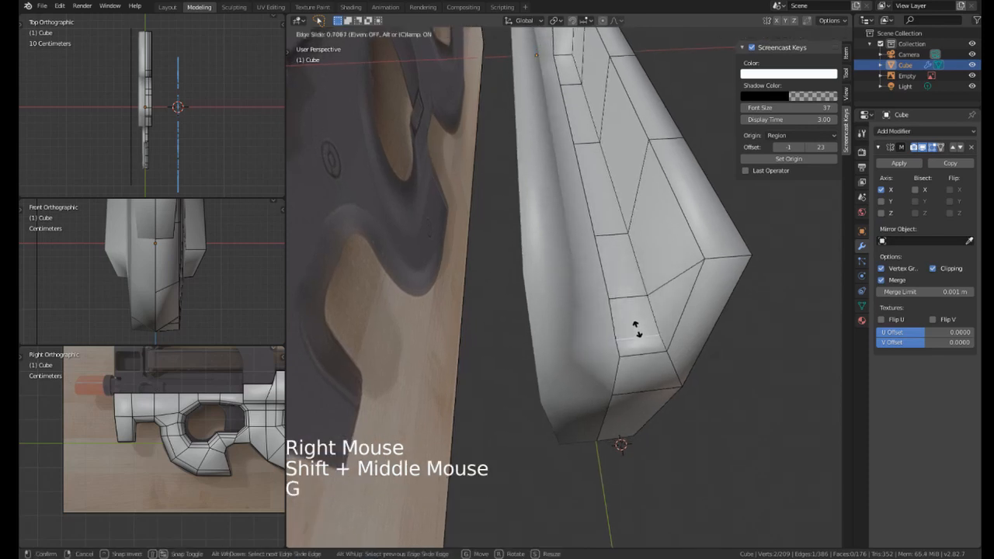
left_click(638, 331)
right_click(623, 295)
key("g")
key("g")
left_click(628, 312)
Edge-slide the remaining front cross edge of the channel floor fully onto the front wall's edge.
right_click(629, 335)
key("g")
key("g")
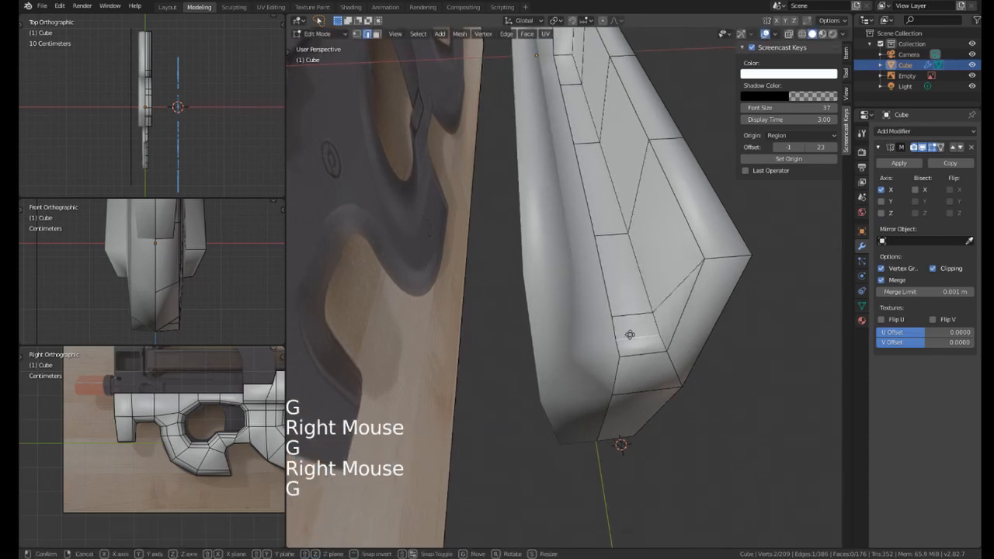
right_click(635, 363)
key("g")
key("g")
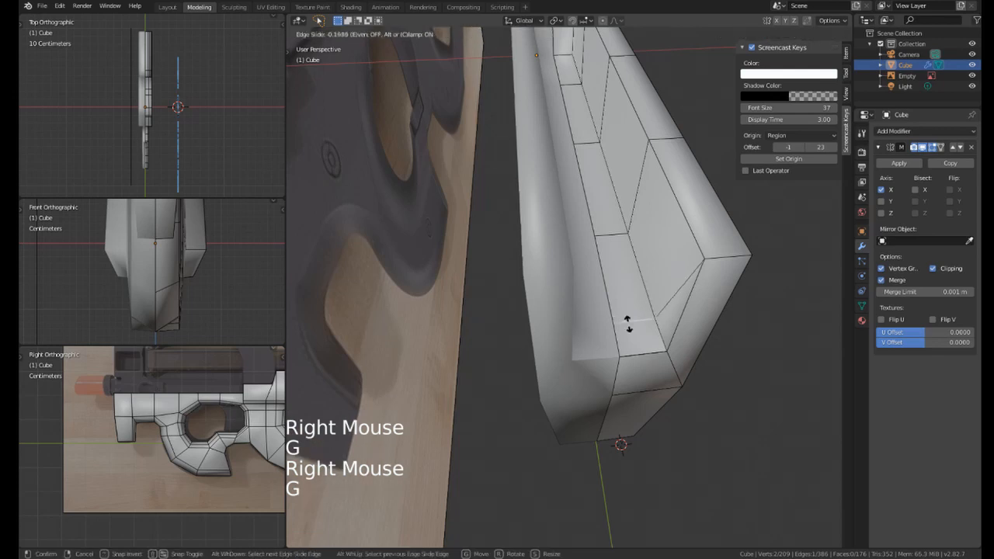
left_click(632, 388)
In wireframe and vertex mode, select the overlapping vertices at the channel floor's front end and merge them by distance.
middle_click_drag(633, 388, 669, 381)
middle_click_drag(669, 382, 628, 354, "shift")
middle_click_drag(628, 354, 652, 297)
middle_click_drag(652, 296, 647, 262, "ctrl")
middle_click_drag(647, 262, 638, 268, "shift")
key("z")
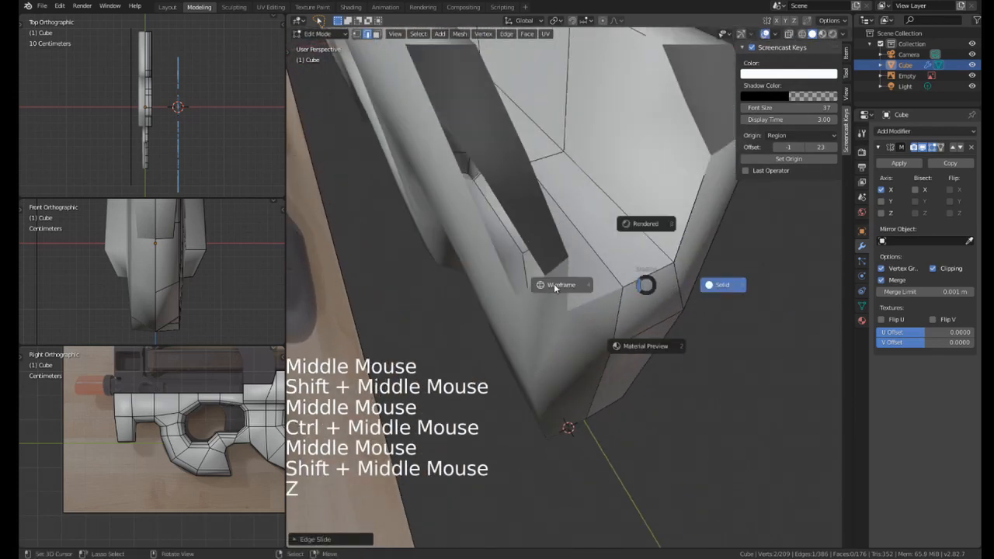
right_click(553, 283)
key("1")
right_click(677, 247)
mouse_move(676, 235)
left_mouse_down("shift")
mouse_move(613, 298)
mouse_move(700, 247)
mouse_move(694, 239)
left_mouse_up("shift")
middle_click_drag(659, 241, 632, 230)
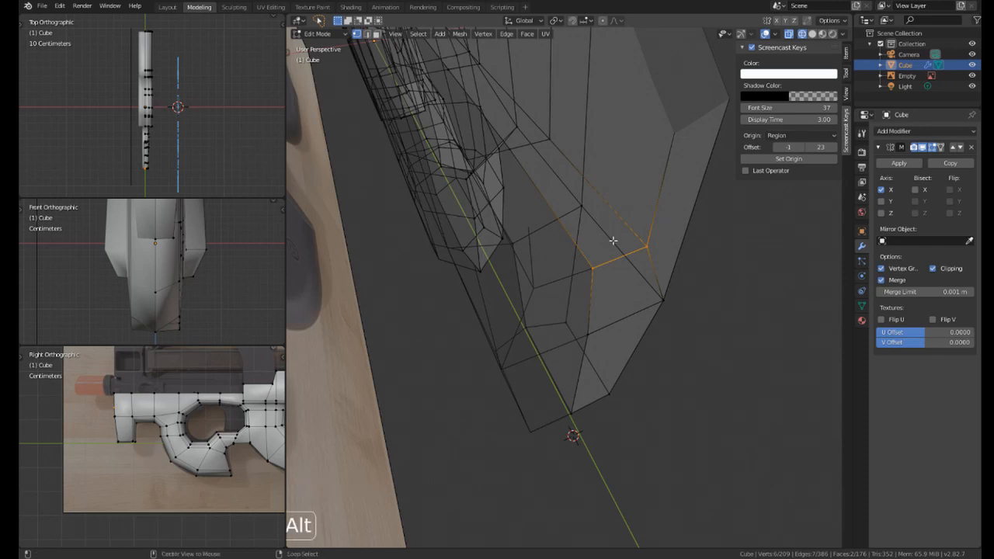
key("alt+m")
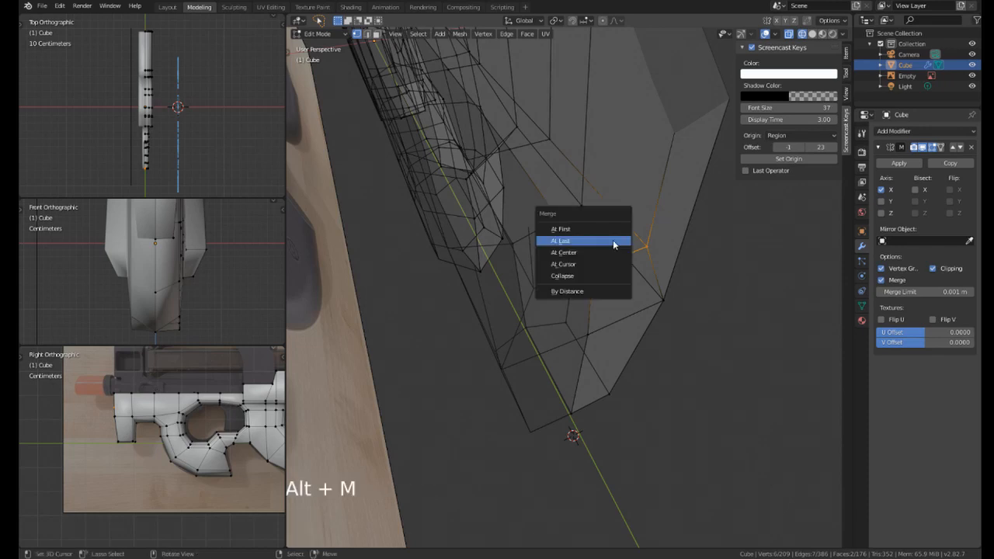
left_click(561, 293)
Return to solid shading and check the merged front end of the channel in object mode before resuming mesh editing.
middle_click_drag(561, 295, 541, 464)
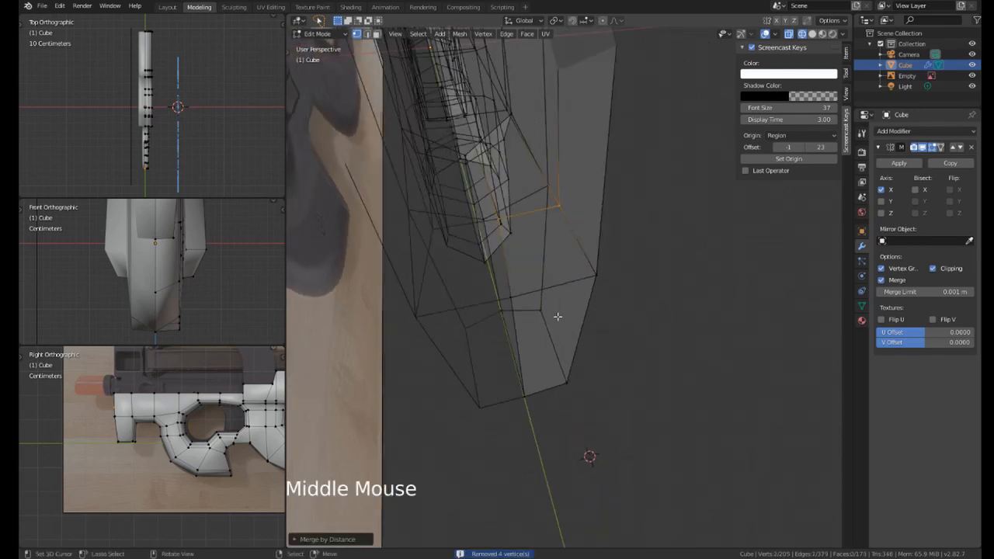
mouse_move(557, 316)
middle_mouse_down("ctrl")
mouse_move(607, 295)
mouse_move(602, 277)
mouse_move(489, 353)
mouse_move(490, 325)
mouse_move(569, 311)
mouse_move(548, 350)
mouse_move(565, 337)
mouse_move(572, 261)
mouse_move(559, 281)
mouse_move(551, 245)
middle_mouse_up("ctrl")
key("z")
scroll(478, 359, "down", 2)
key("Tab")
key("Tab")
Select the four inner side-wall faces of the channel and move them outward along X to thin the wall.
right_click(551, 281)
key("3")
right_click(552, 305)
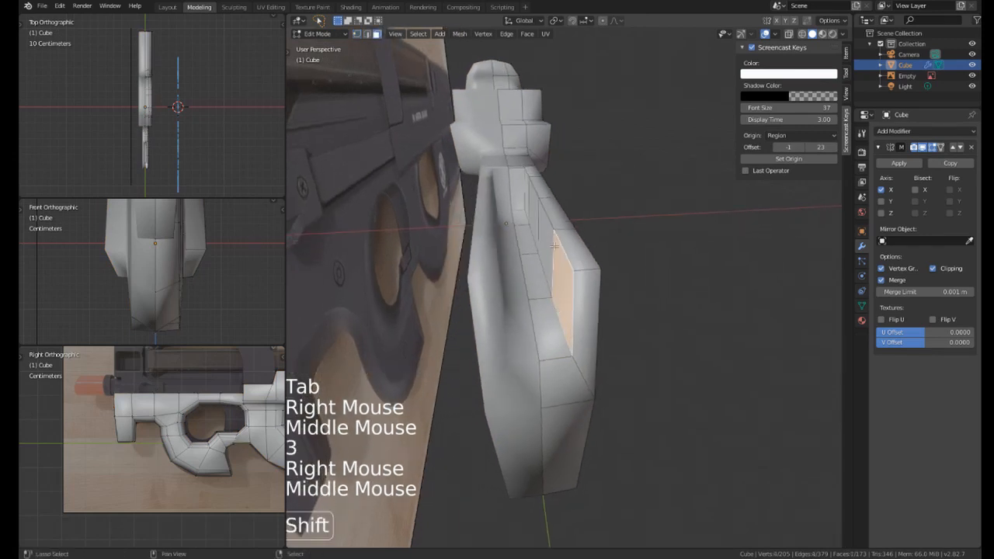
right_click(551, 243, "shift")
right_click(533, 211, "shift")
right_click(532, 204, "shift")
key("g")
key("x")
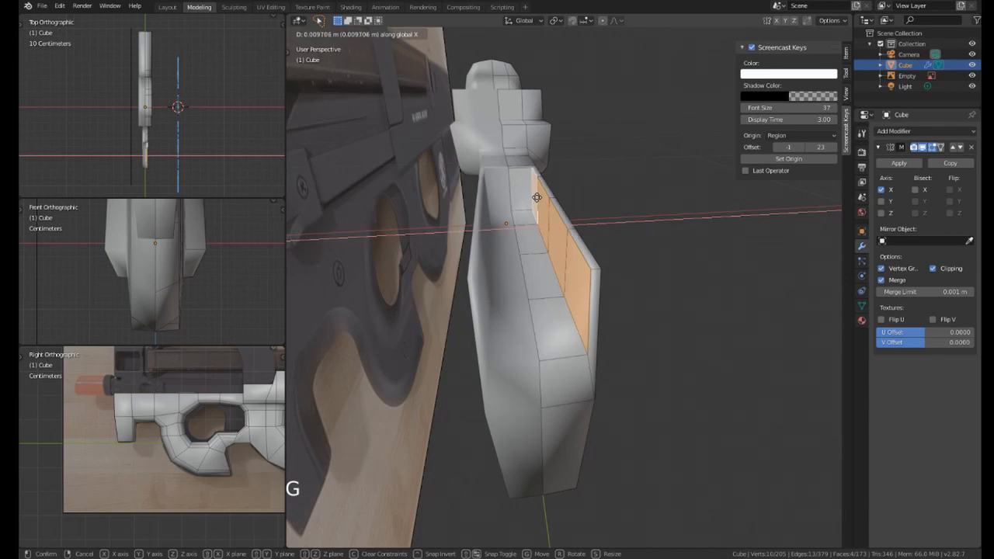
left_click(537, 197)
Adjust the same inner side-wall faces along X once more to refine the wall thickness.
middle_click_drag(538, 197, 465, 196)
key("g")
key("x")
left_click(520, 199)
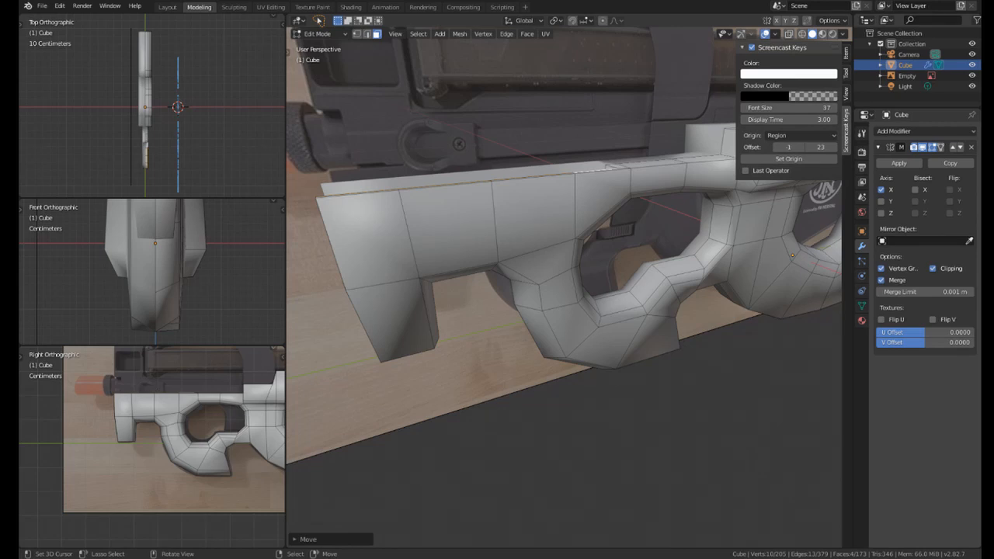
Examine the thinned channel walls and the whole gun body from several angles in edit and object mode.
middle_click_drag(652, 256, 680, 303)
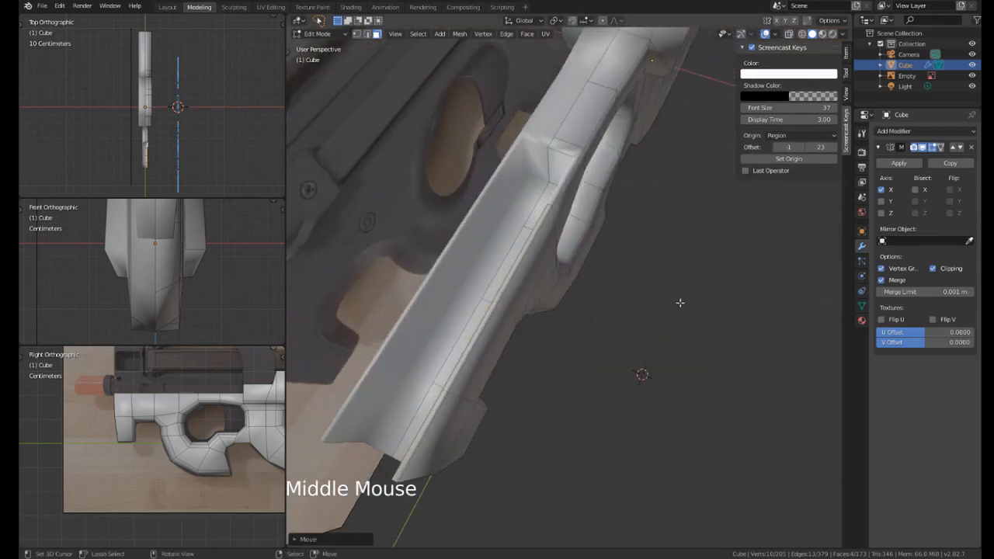
middle_click_drag(554, 307, 583, 242)
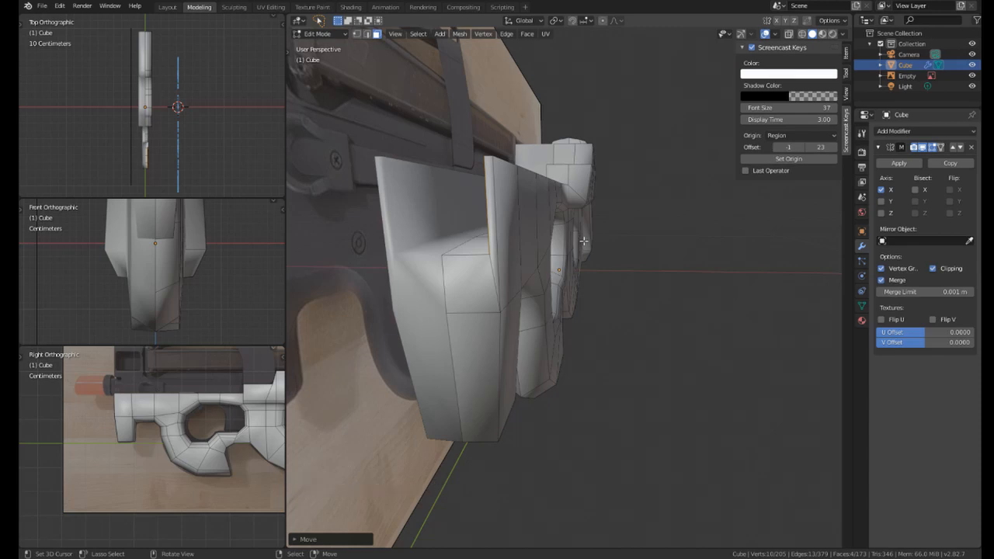
middle_click_drag(582, 236, 547, 247)
key("KP_3")
scroll(547, 247, "down", 4)
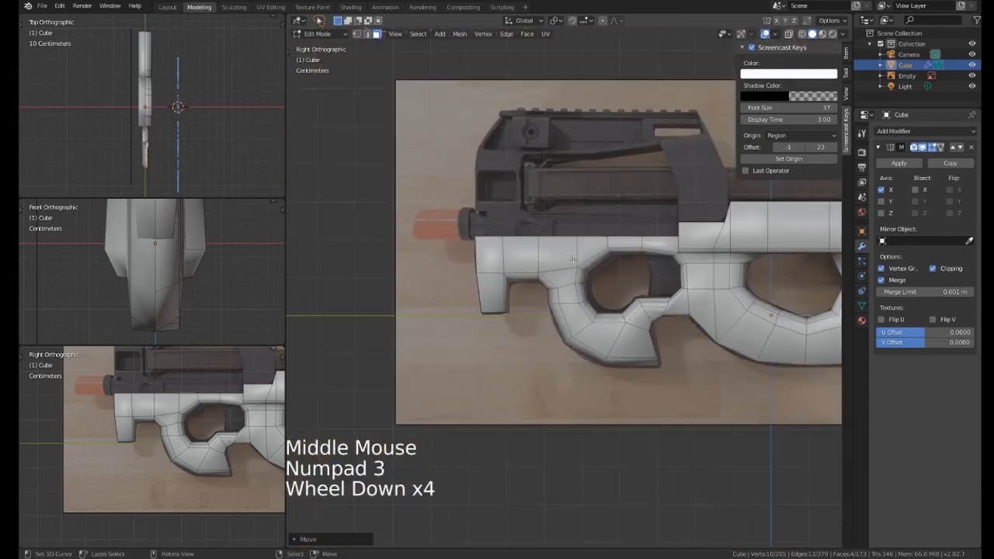
middle_click_drag(621, 263, 544, 309, "shift")
key("Tab")
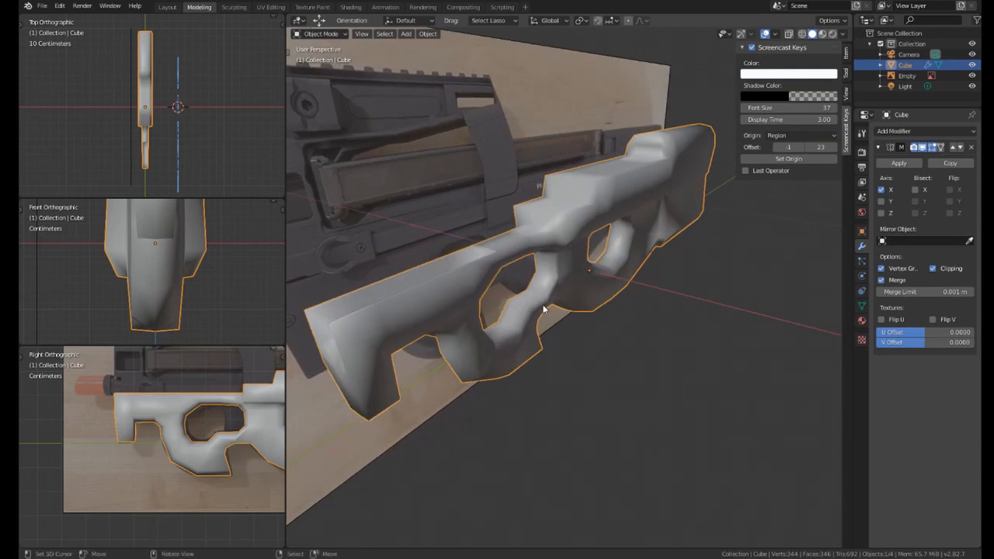
middle_click_drag(544, 309, 588, 209, "shift")
scroll(668, 273, "down", 3)
middle_click_drag(667, 269, 621, 237, "shift")
middle_click_drag(621, 237, 510, 274)
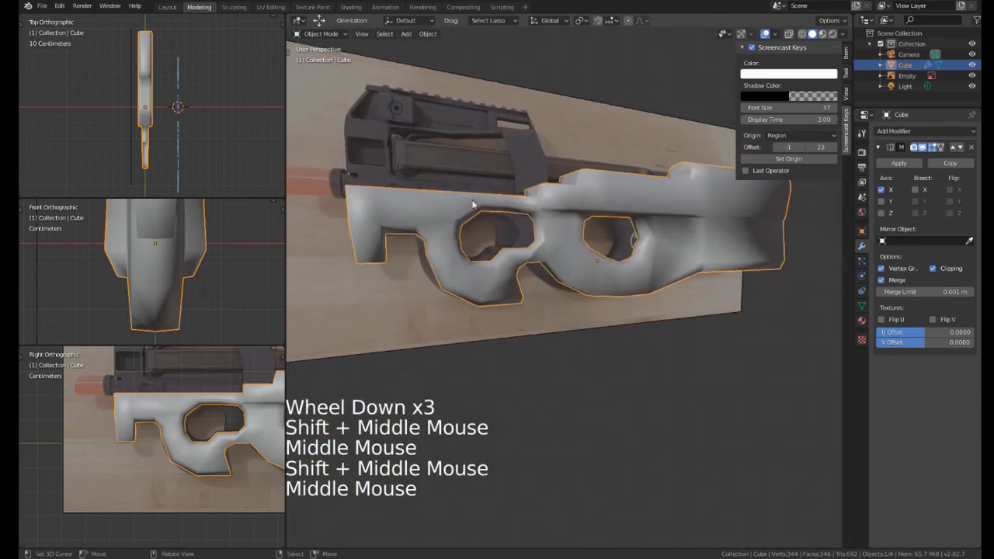
middle_click_drag(642, 274, 674, 282)
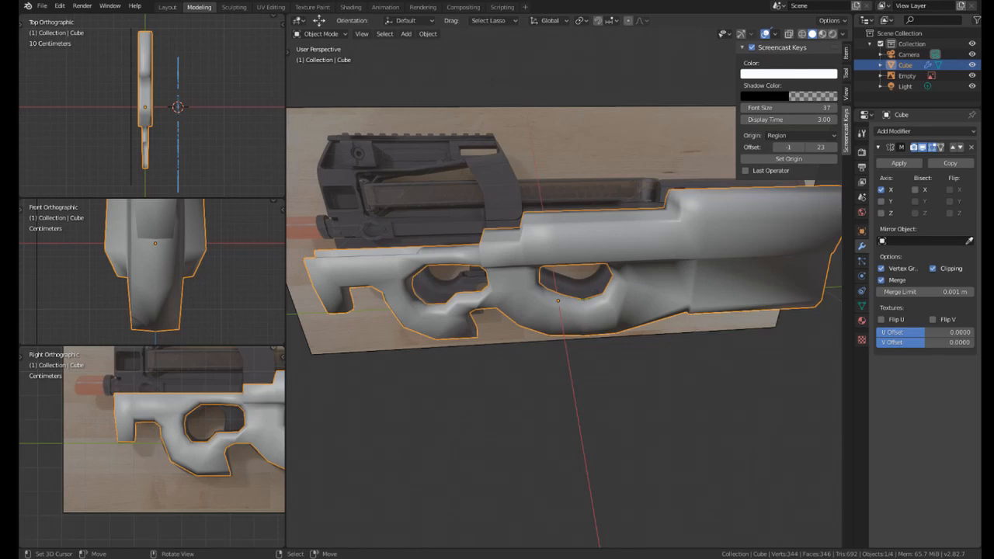
middle_click_drag(512, 264, 563, 276)
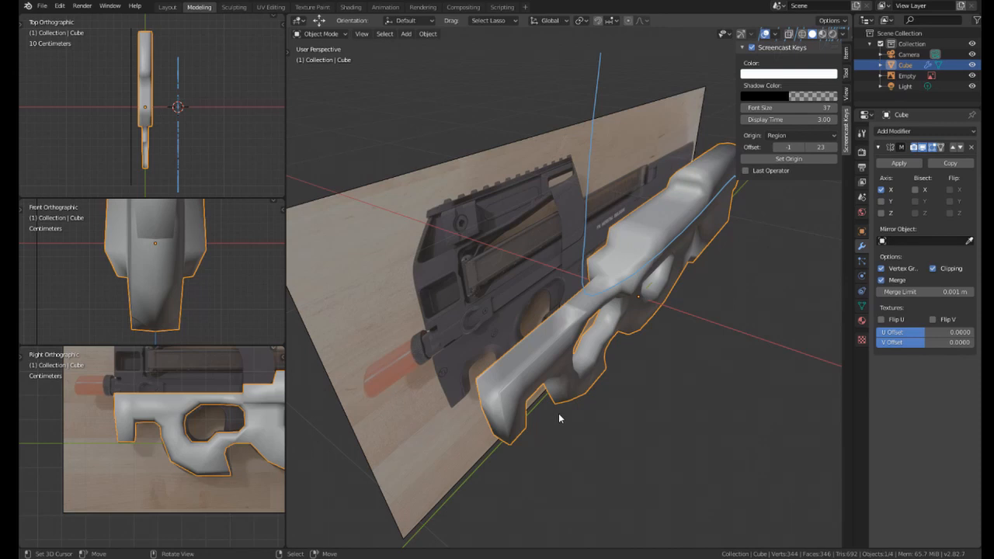
middle_click_drag(556, 412, 561, 370)
In right orthographic view, examine the front grip opening closely against the reference image.
key("KP_3")
scroll(446, 200, "up", 1)
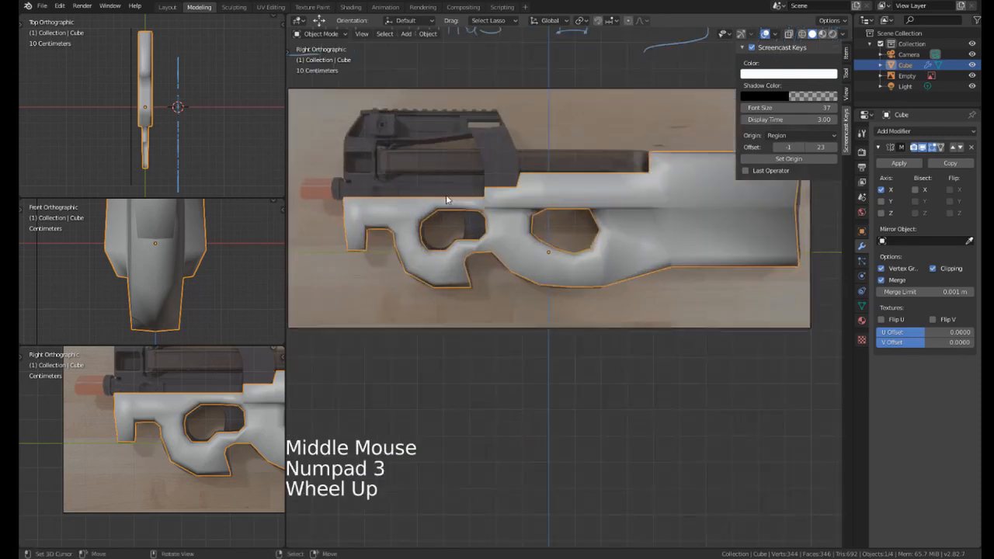
scroll(446, 200, "up", 1)
middle_click_drag(446, 199, 463, 243, "shift")
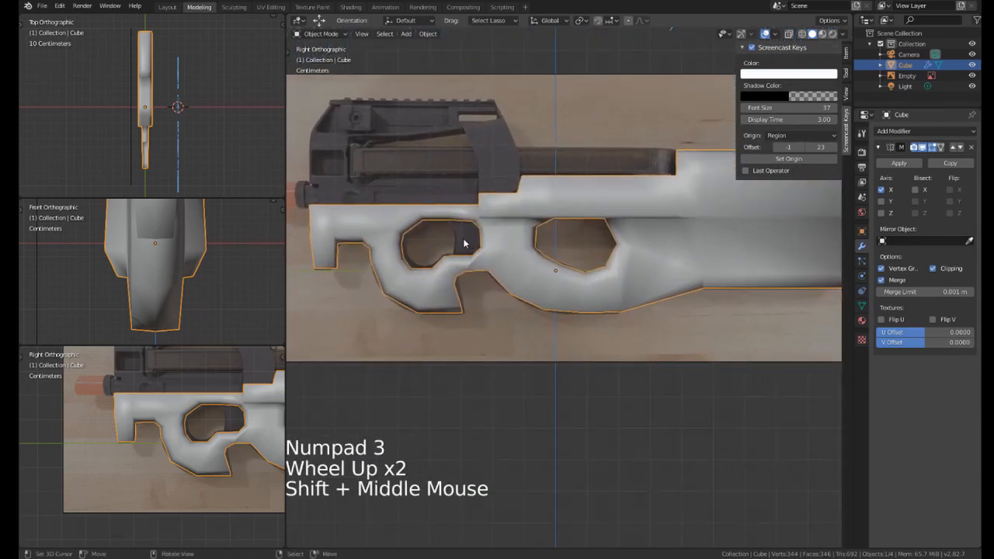
scroll(464, 243, "up", 3)
right_click(564, 267)
middle_click_drag(404, 229, 548, 254, "shift")
scroll(565, 267, "down", 1)
scroll(582, 266, "up", 4)
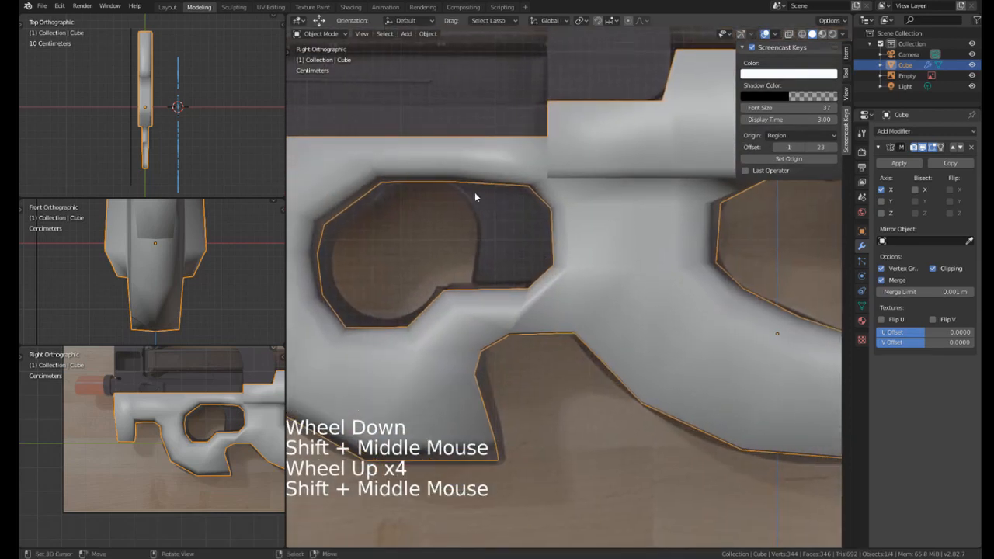
middle_click_drag(597, 255, 639, 263, "shift")
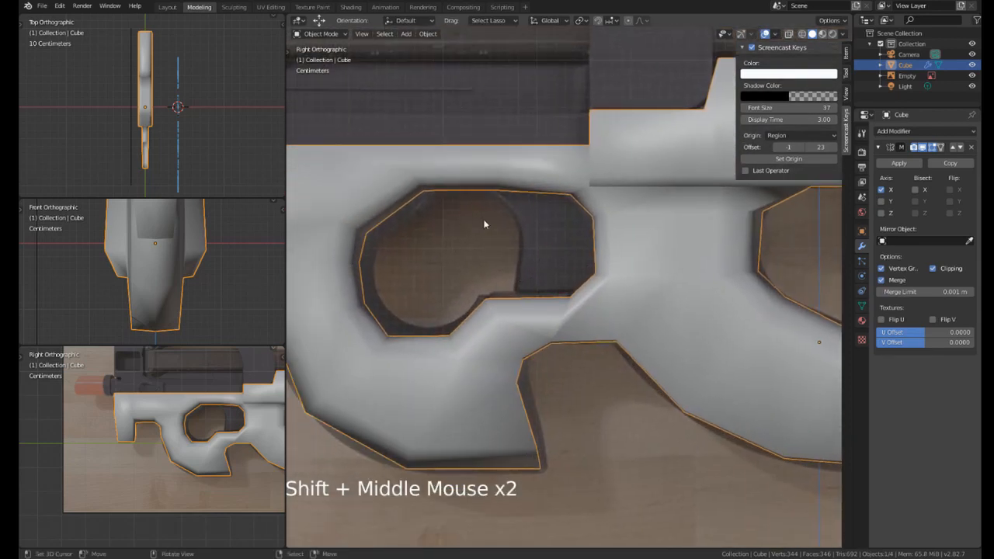
right_click(626, 275)
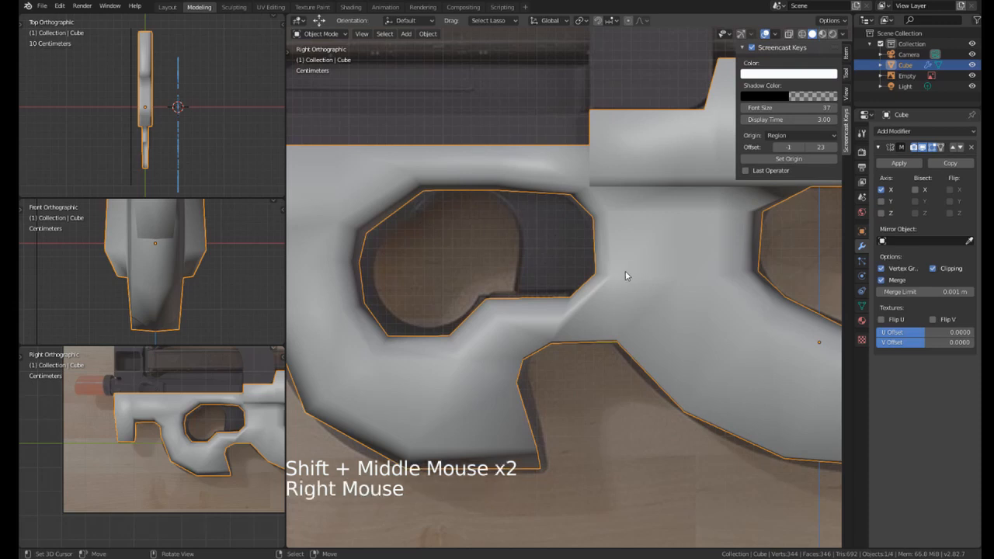
Duplicate the four inner-rim faces around the rear of the front grip opening in place and separate the selection into its own object.
scroll(616, 270, "down", 2)
key("Tab")
scroll(621, 273, "up", 5)
middle_click_drag(621, 274, 673, 299, "shift")
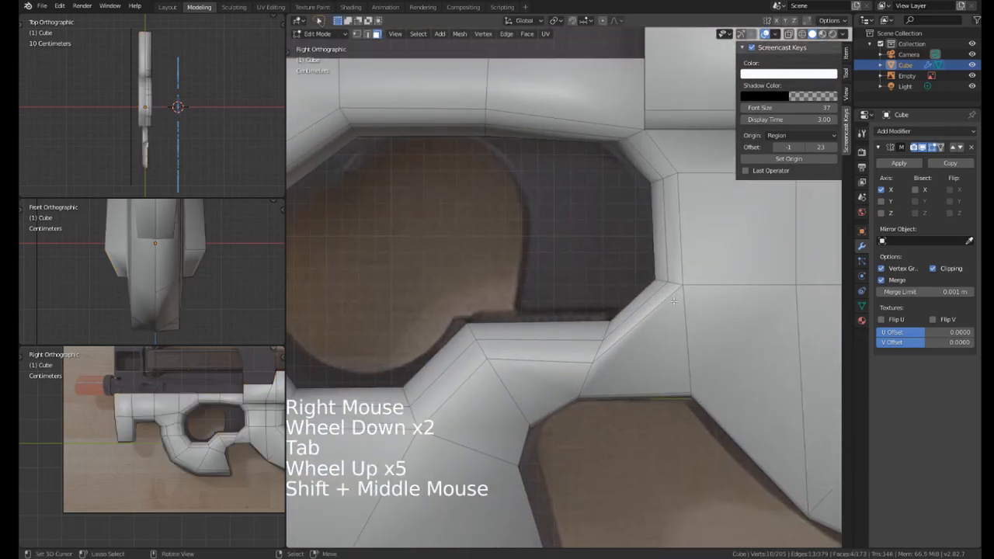
key("3")
right_click(632, 309)
right_click(657, 234, "shift")
right_click(657, 234, "shift")
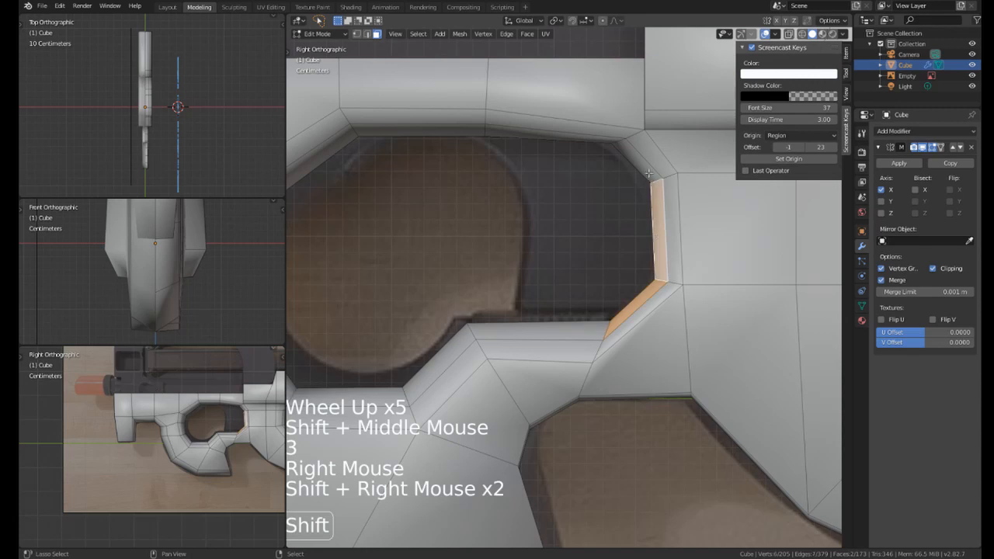
right_click(635, 159, "shift")
right_click(516, 138, "shift")
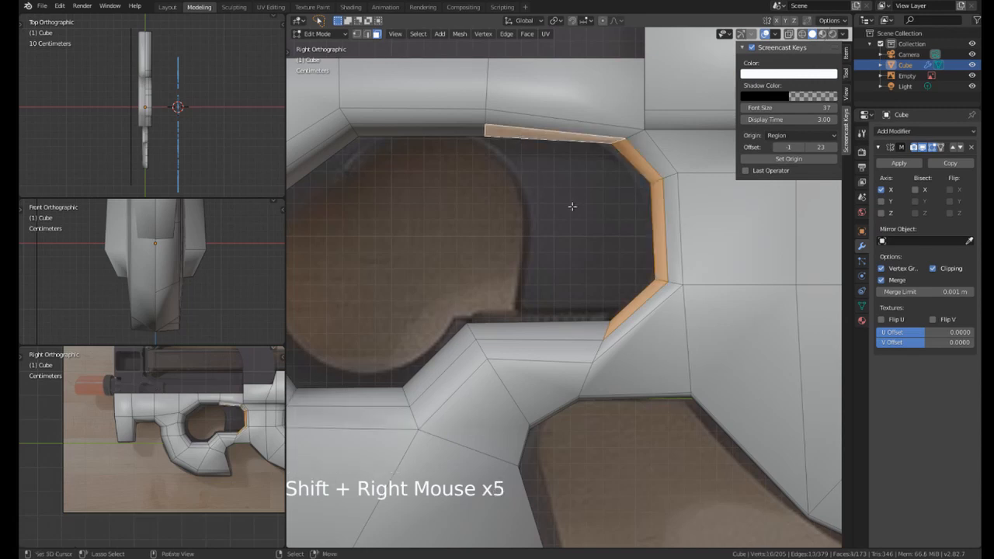
key("shift+d")
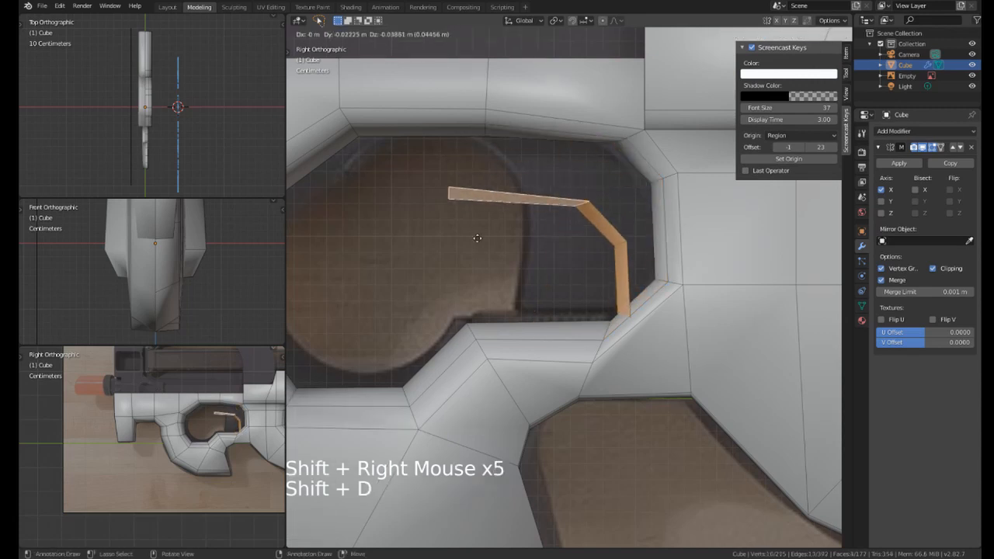
right_click(444, 232)
scroll(478, 232, "down", 1)
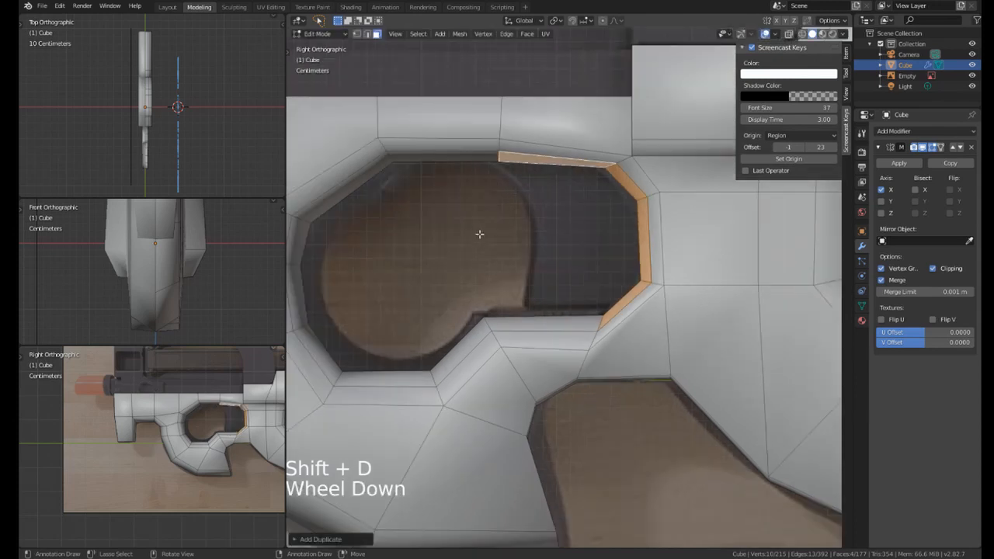
key("p")
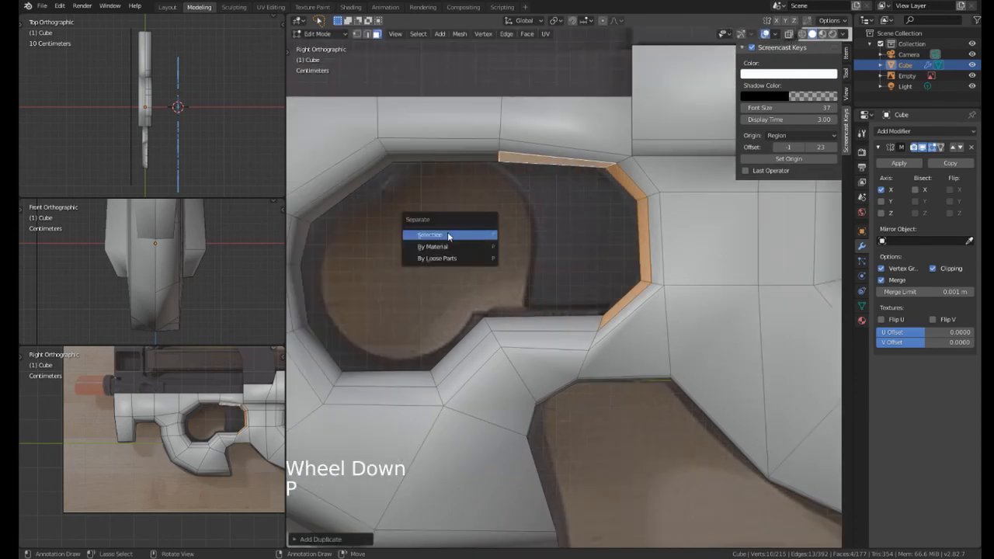
left_click(447, 235)
Select the separated rim piece, Cube.001, in object mode and open it in edit mode.
key("Tab")
right_click(627, 197)
right_click(629, 194)
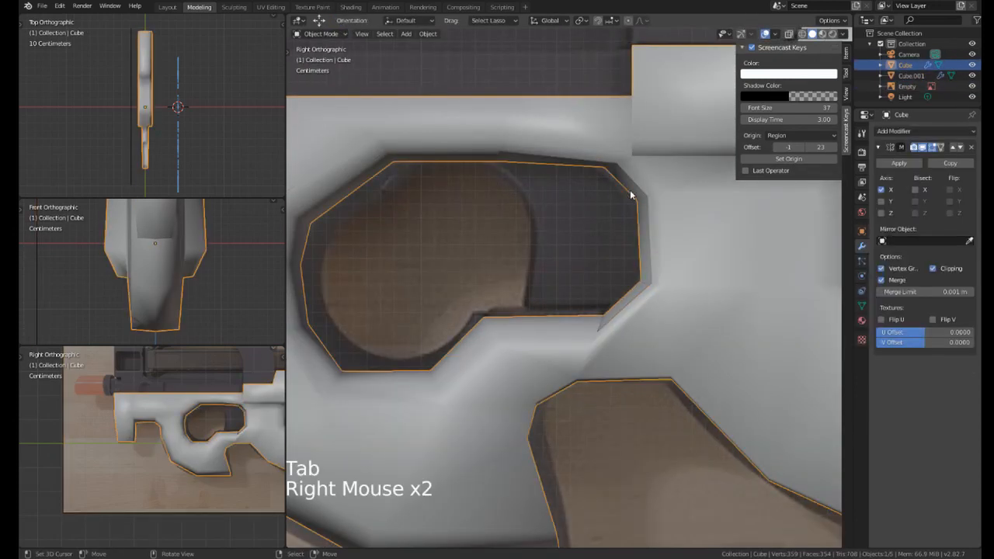
right_click(631, 190)
right_click(631, 189)
right_click(631, 186)
right_click(631, 186)
key("g")
key("Tab")
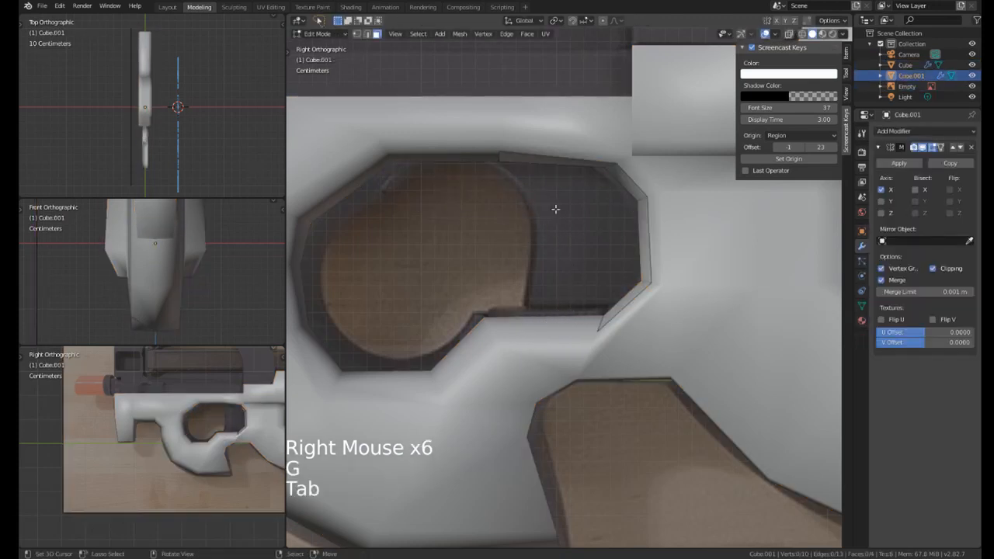
Extrude the front edge of the rim piece's top face straight down along Z to the lower rim of the opening.
middle_click_drag(618, 211, 613, 273, "shift")
scroll(607, 225, "down", 3)
scroll(607, 224, "down", 1)
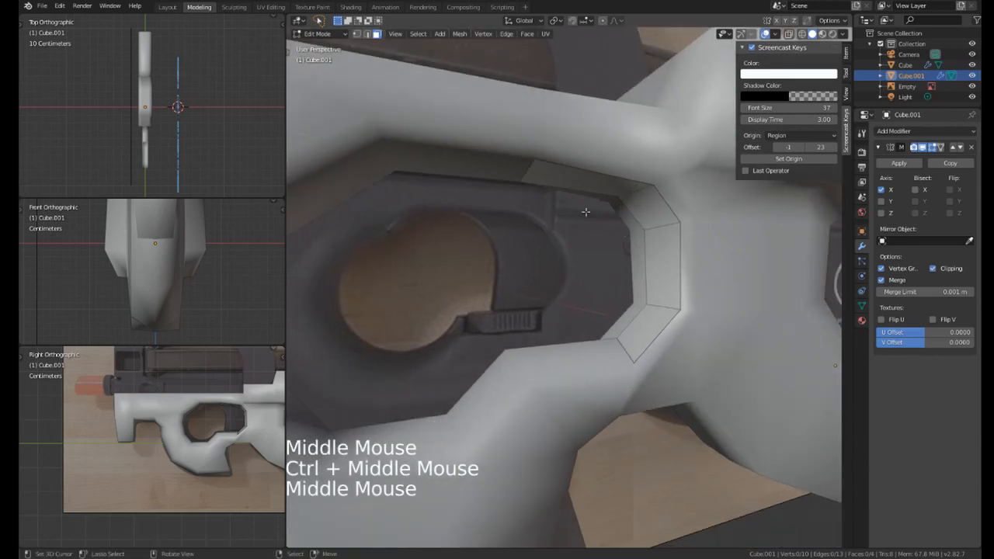
right_click(567, 184)
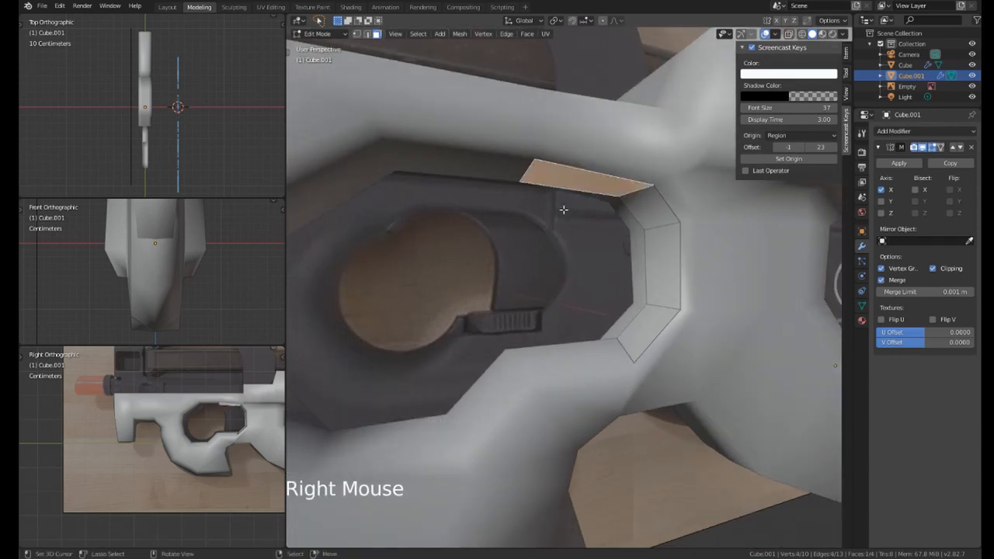
key("2")
right_click(529, 176)
key("e")
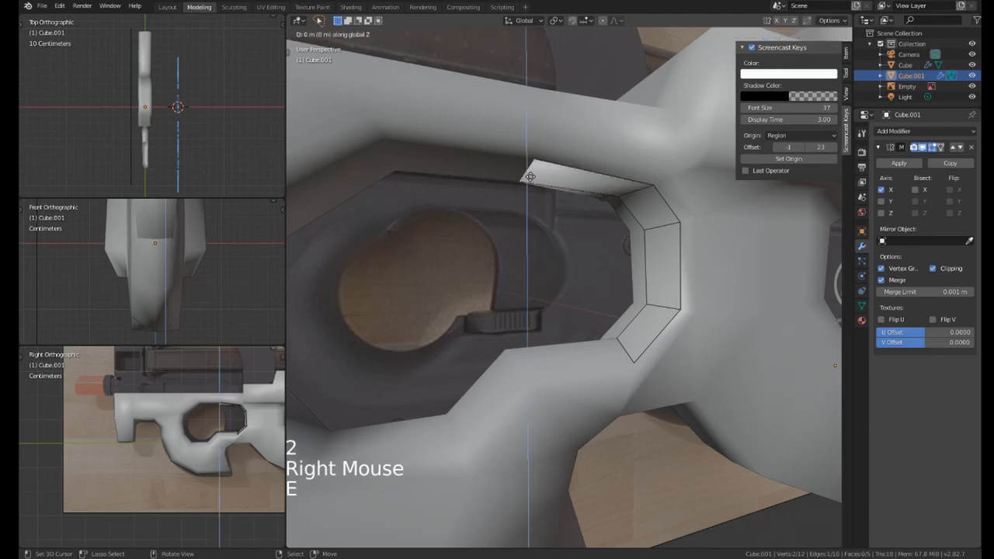
left_click(517, 365)
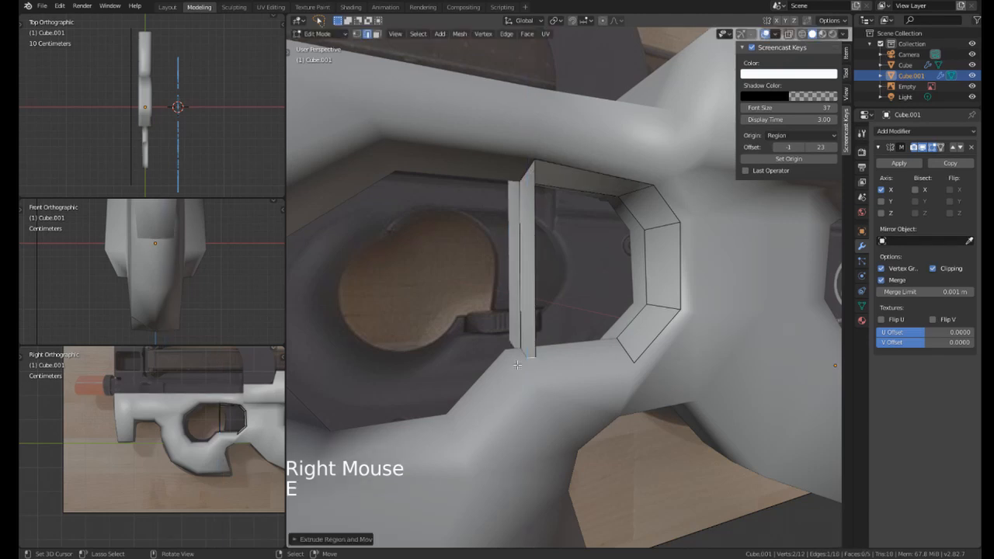
Fill a face between the extruded wall's bottom edge and the lower end edge of the rim strip.
right_click(629, 348, "shift")
key("g")
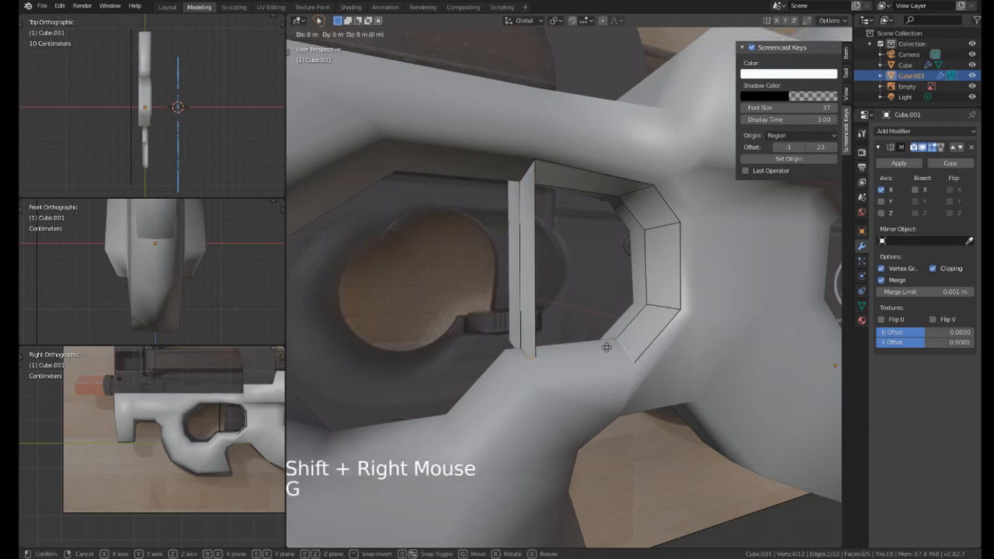
key("f")
Flatten the insert's bottom face by scaling it to 0 along Z.
middle_click_drag(606, 347, 474, 342)
middle_click_drag(474, 341, 508, 318)
scroll(550, 320, "down", 1)
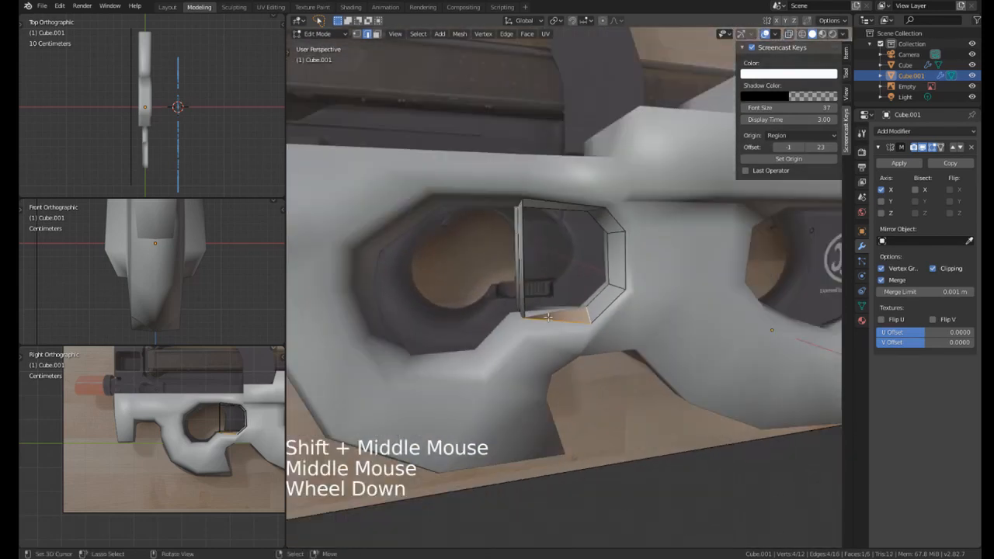
key("KP_3")
scroll(547, 317, "up", 2)
scroll(490, 217, "up", 2)
scroll(619, 288, "up", 3)
middle_click_drag(490, 217, 613, 339, "shift")
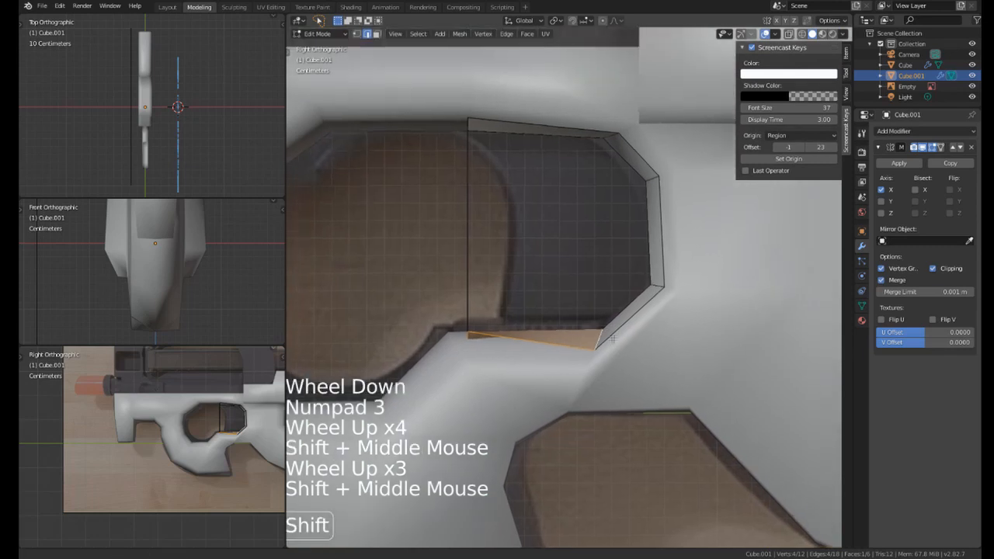
key("s")
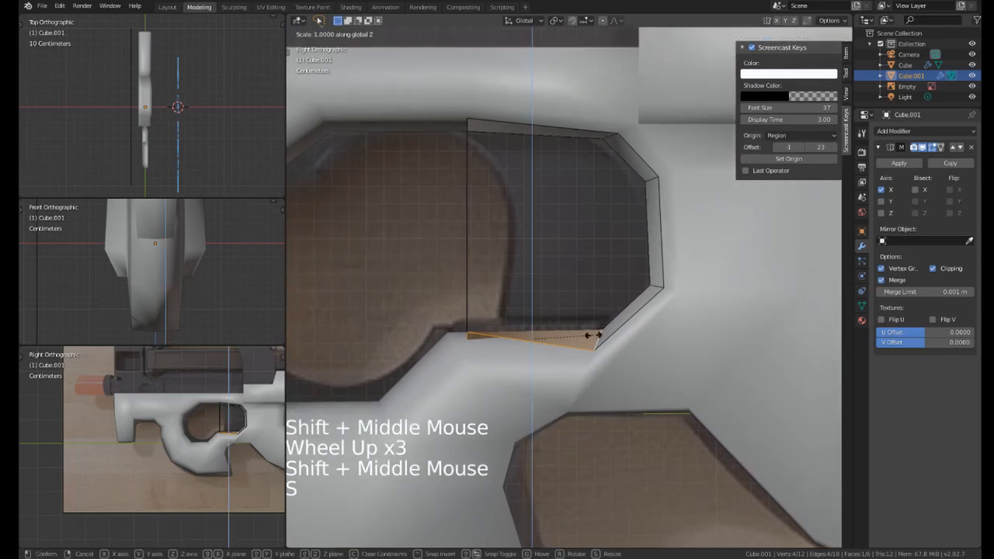
key("0")
key("Return")
middle_click_drag(637, 266, 603, 288, "shift")
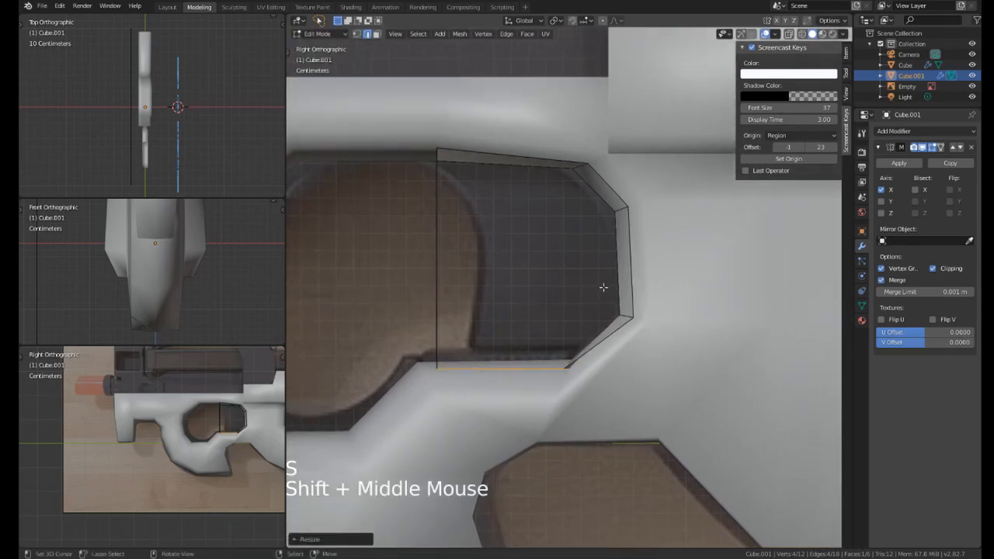
Add two horizontal loop cuts across the insert's front wall.
right_click(621, 250)
middle_click_drag(486, 196, 504, 206, "shift")
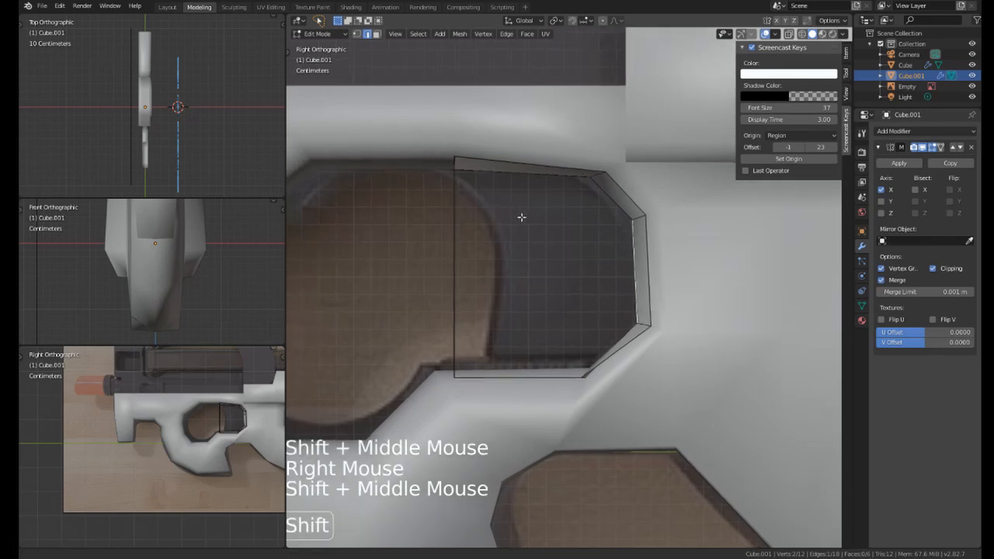
right_click(455, 204)
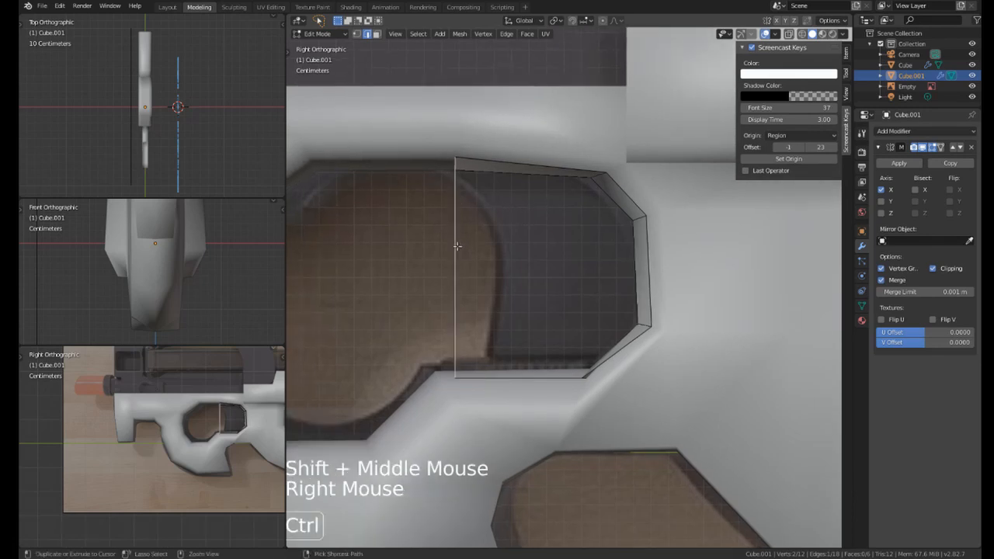
key("ctrl+r")
left_click(458, 233)
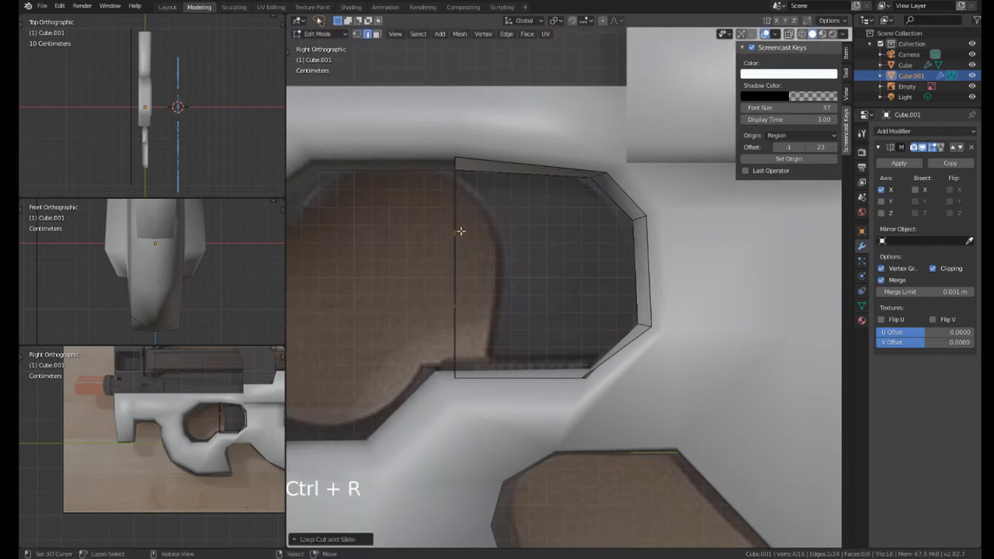
Fill the upper side face between the front wall's top segment and the rear rim's upper corner edge.
right_click(455, 207)
right_click(616, 204, "shift")
key("d")
key("f")
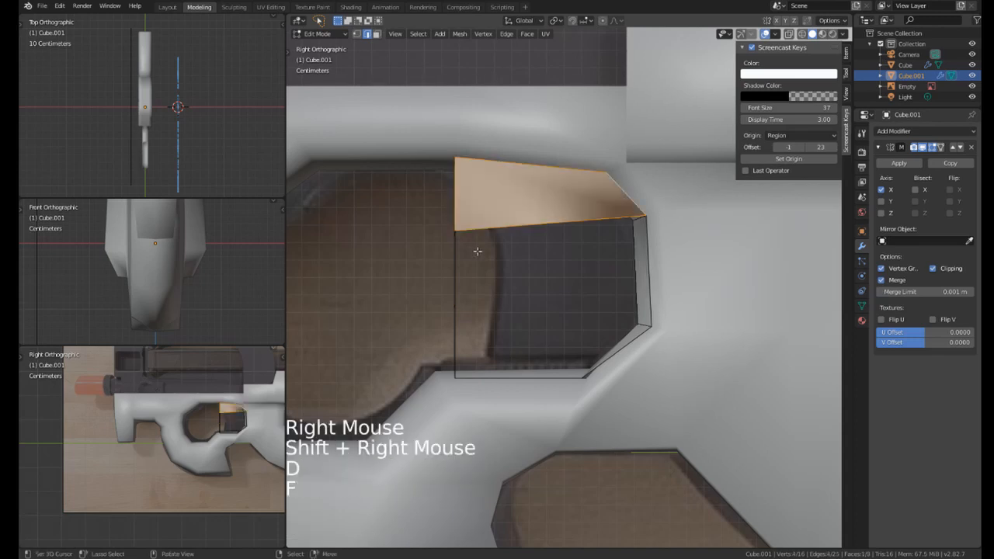
Fill the middle and lower side faces between the front wall and the rear rim to close the insert's side.
right_click(463, 259)
middle_click_drag(585, 267, 548, 267)
scroll(609, 276, "down", 8)
middle_click_drag(548, 267, 578, 291)
middle_click_drag(579, 290, 580, 260, "ctrl")
right_click(596, 289, "shift")
key("f")
right_click(495, 336)
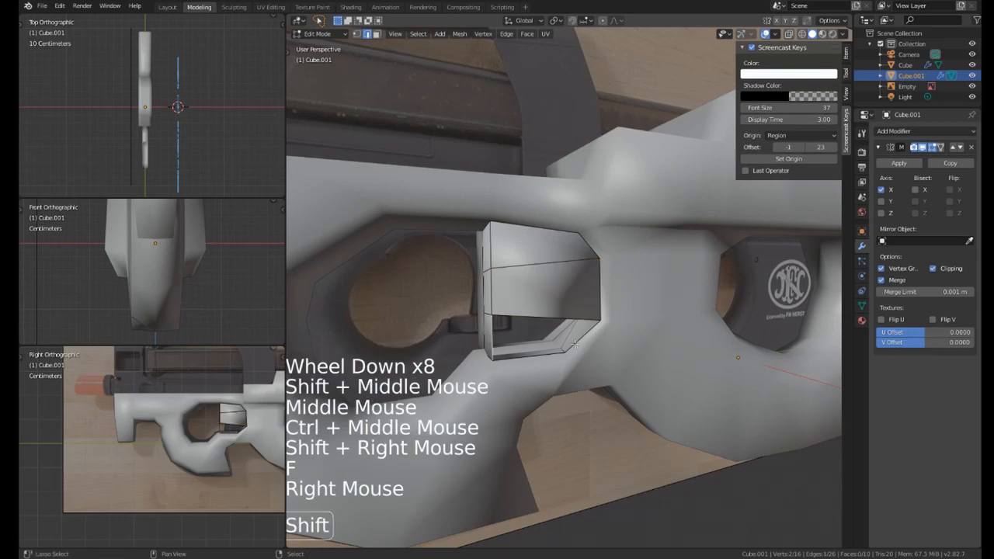
right_click(574, 344, "shift")
key("f")
Select the whole insert mesh and recalculate its normals.
middle_click_drag(575, 344, 538, 296)
key("a")
key("shift+n")
Move the middle face of the insert's front wall rearward to the edge of the finger hole in the reference.
right_click(538, 296)
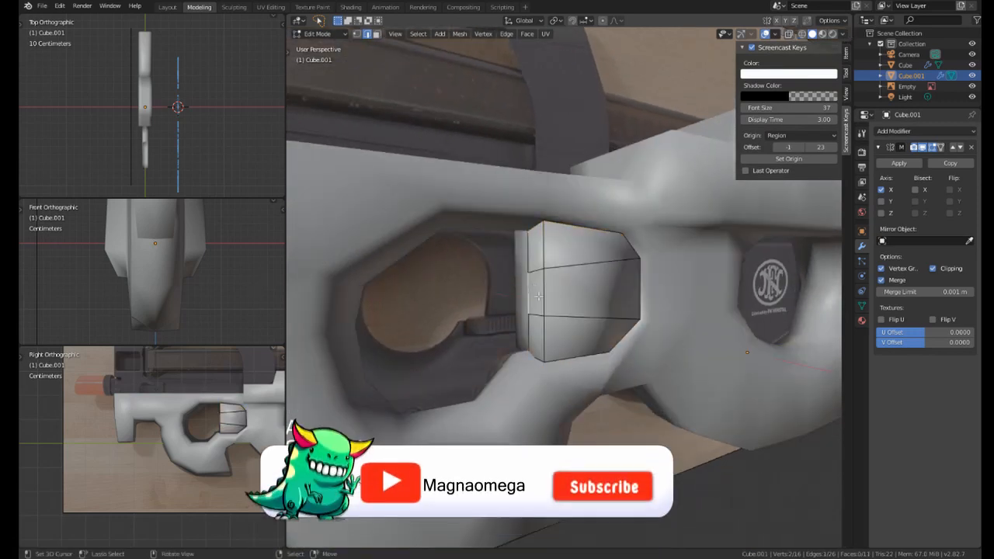
key("3")
right_click(537, 296)
key("KP_3")
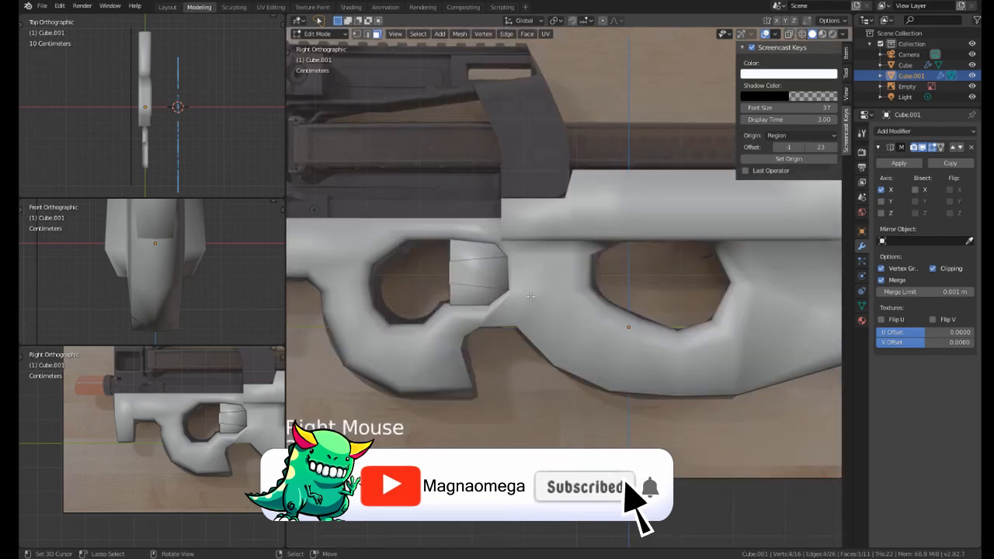
scroll(530, 296, "up", 2)
middle_click_drag(530, 295, 547, 289, "shift")
scroll(547, 289, "up", 1)
key("z")
scroll(536, 281, "up", 2)
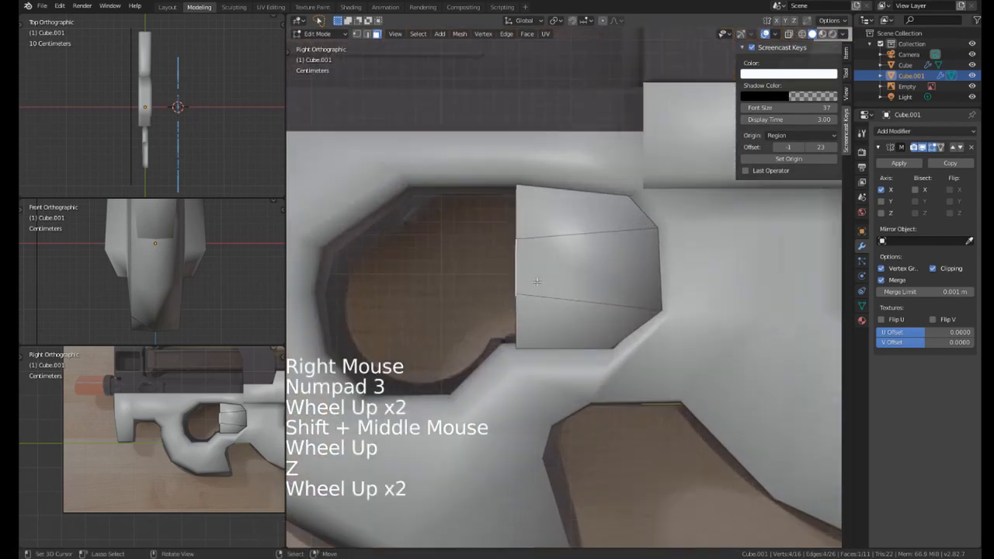
scroll(537, 281, "up", 1)
key("g")
left_click(504, 342)
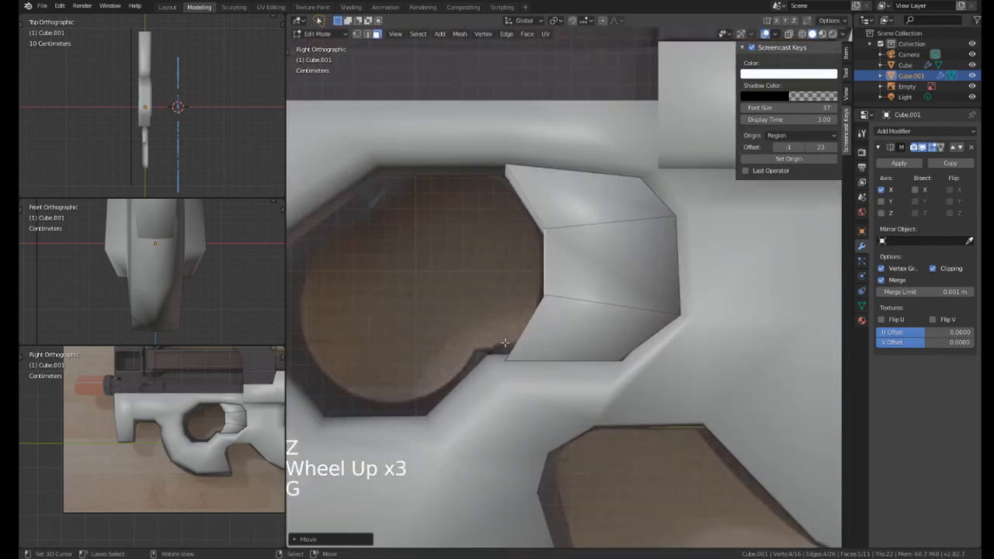
Move the insert's bottom front vertices up and rearward to the reference corner above the ribbed part.
key("1")
key("z")
left_click(375, 357)
right_click(514, 358)
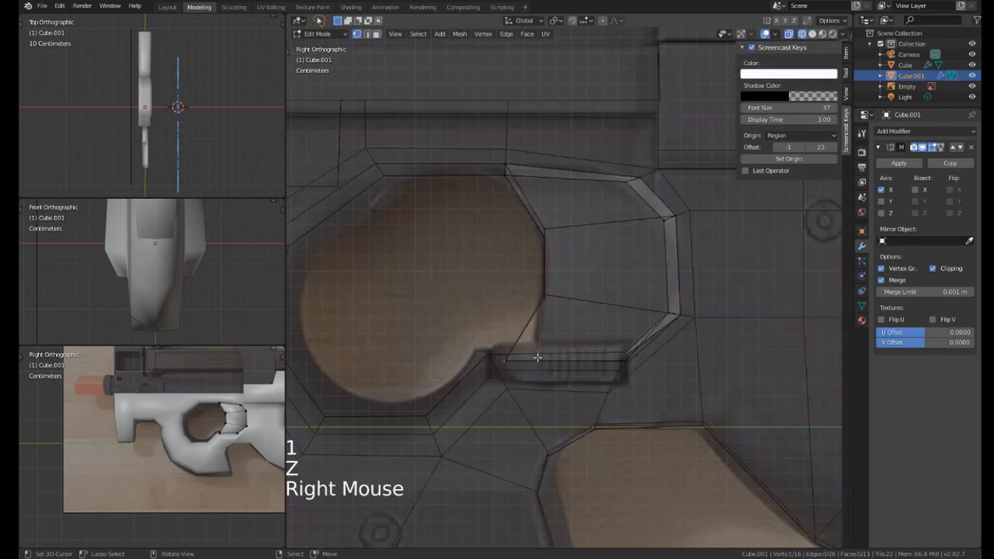
left_click_drag(537, 351, 573, 376, "shift")
key("g")
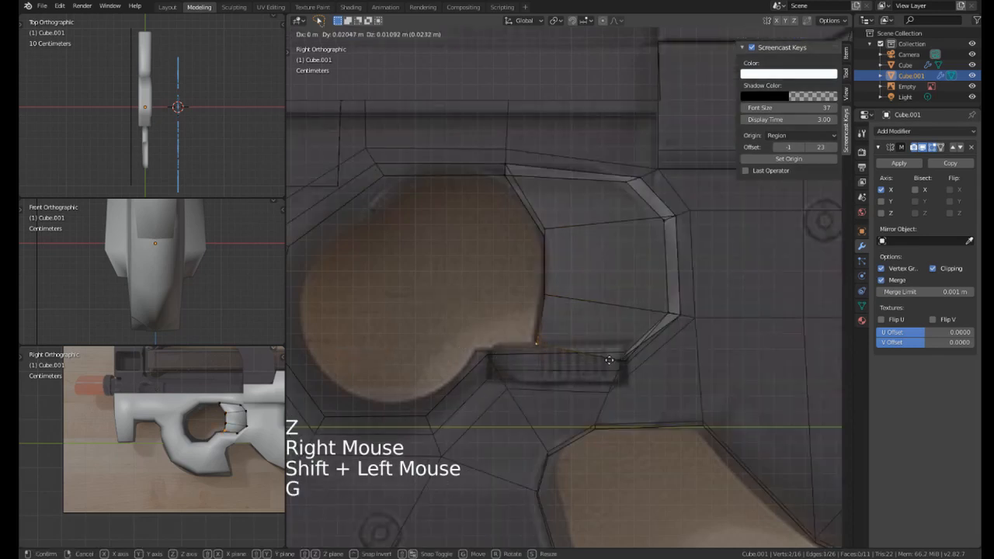
left_click(611, 361)
Move the insert's bottom rear vertices up and rearward, level with the bottom front vertices.
right_click(618, 363)
mouse_move(669, 339)
left_mouse_down("shift")
mouse_move(607, 357)
mouse_move(683, 364)
left_mouse_up("shift")
key("g")
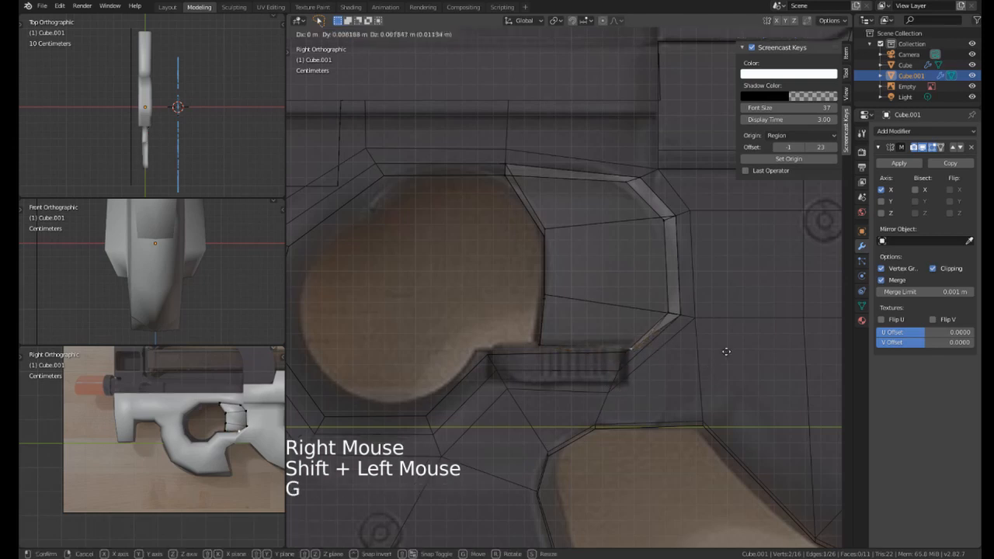
left_click(739, 347)
middle_click_drag(666, 250, 627, 288, "shift")
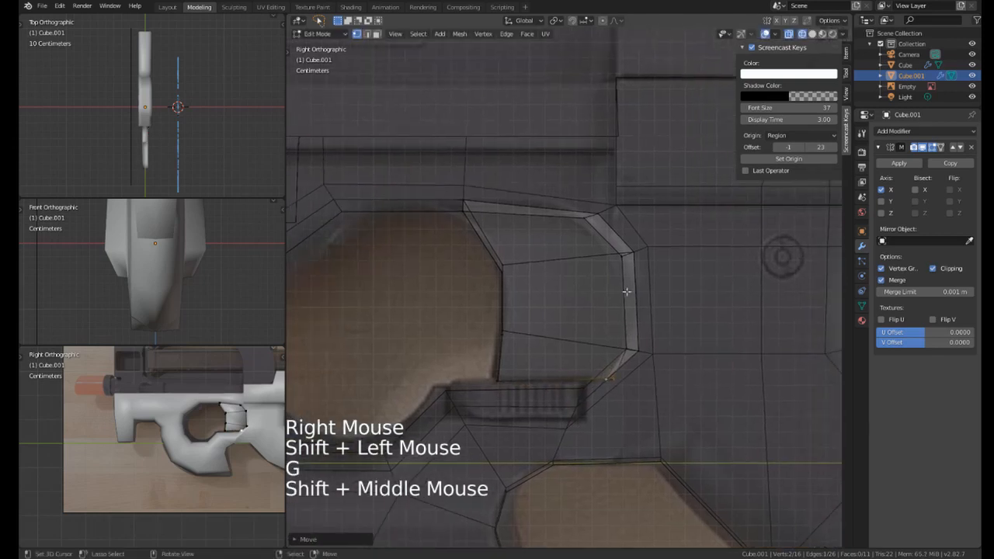
Move the insert's four top vertices up and forward, past the upper rim of the grip opening.
right_click(633, 251)
mouse_move(644, 195)
left_mouse_down("shift")
mouse_move(444, 185)
mouse_move(633, 182)
left_mouse_up("shift")
key("g")
left_click(518, 207)
right_click(461, 190)
key("g")
left_click(614, 171)
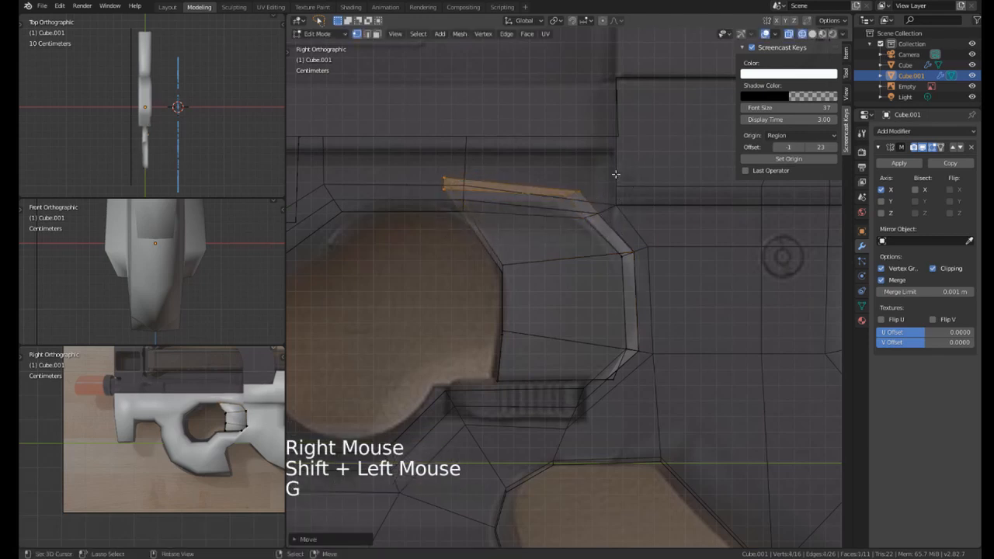
Shift the insert's top rear vertex pair rearward, into the body above the opening's corner.
right_click(573, 204)
left_click_drag(575, 203, 553, 219, "shift")
middle_click_drag(532, 228, 464, 242, "shift")
key("g")
left_click(516, 232)
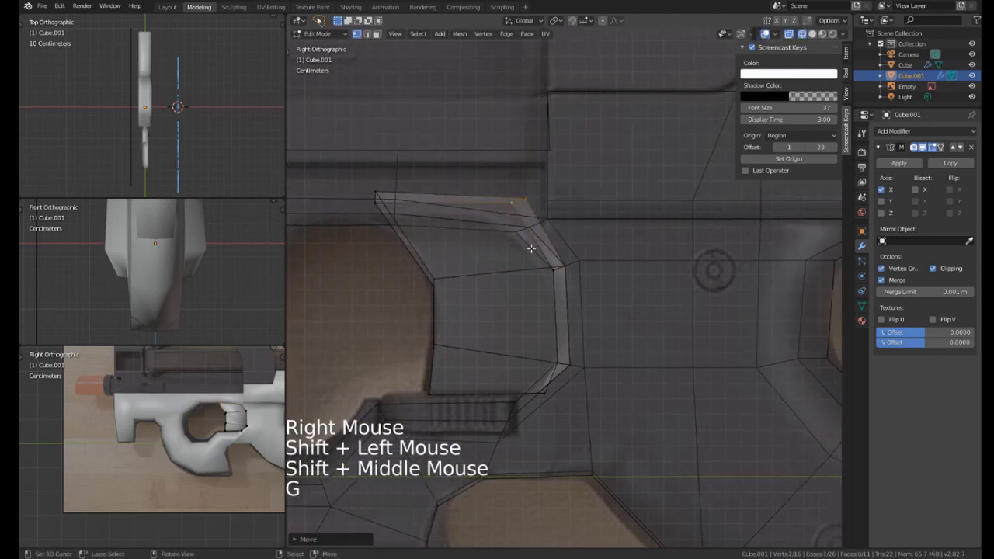
Move the insert's top and middle rear vertices about 0.012 m rearward and shift the bottom rear pair rearward too.
right_click(551, 268)
left_click_drag(540, 177, 561, 383, "shift")
key("g")
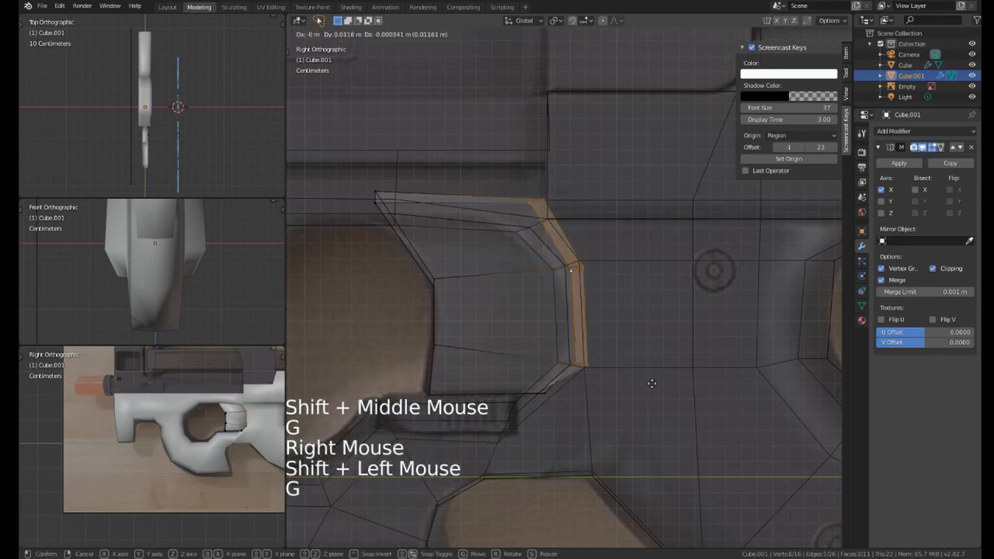
left_click(651, 382)
middle_click_drag(539, 409, 564, 350, "shift")
right_click(565, 335)
left_click(569, 332, "shift")
key("g")
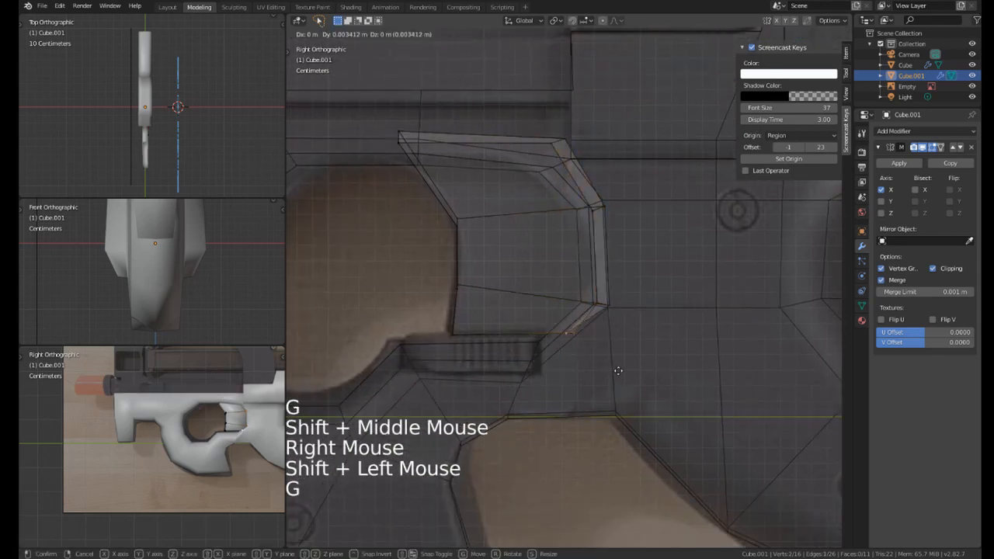
left_click(623, 371)
Align all eight rear vertices of the insert by scaling them to 0 along Y and move them slightly rearward.
middle_click_drag(623, 370, 514, 235, "shift")
scroll(514, 235, "down", 1)
key("z")
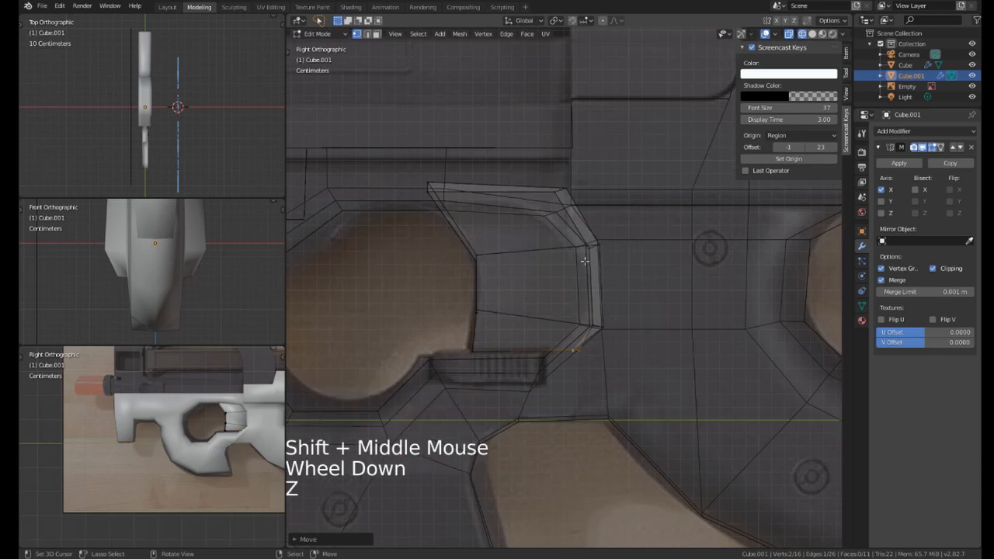
mouse_move(613, 163)
left_mouse_down("shift")
mouse_move(527, 259)
mouse_move(610, 397)
left_mouse_up("shift")
middle_click_drag(684, 393, 594, 344, "shift")
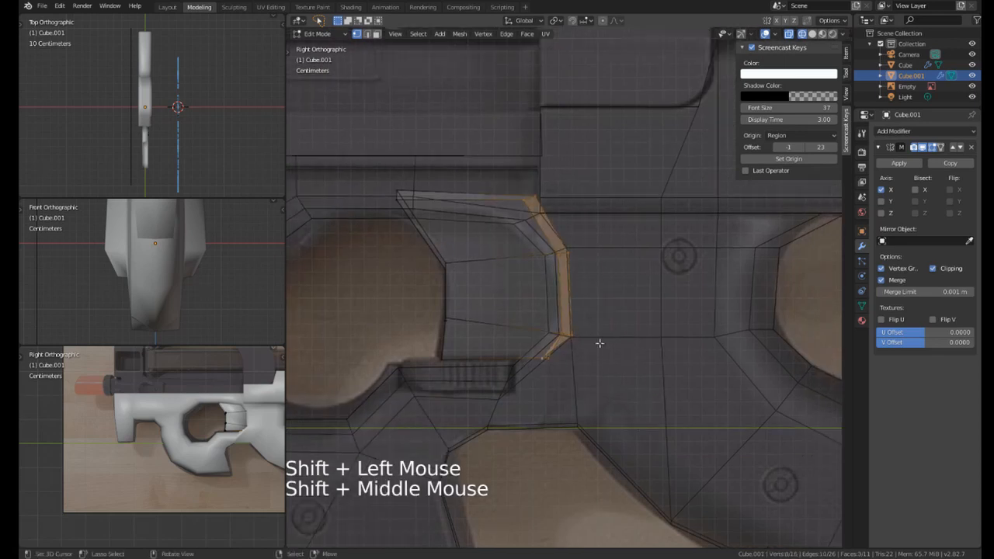
key("s")
key("y")
key("0")
key("Return")
key("Return")
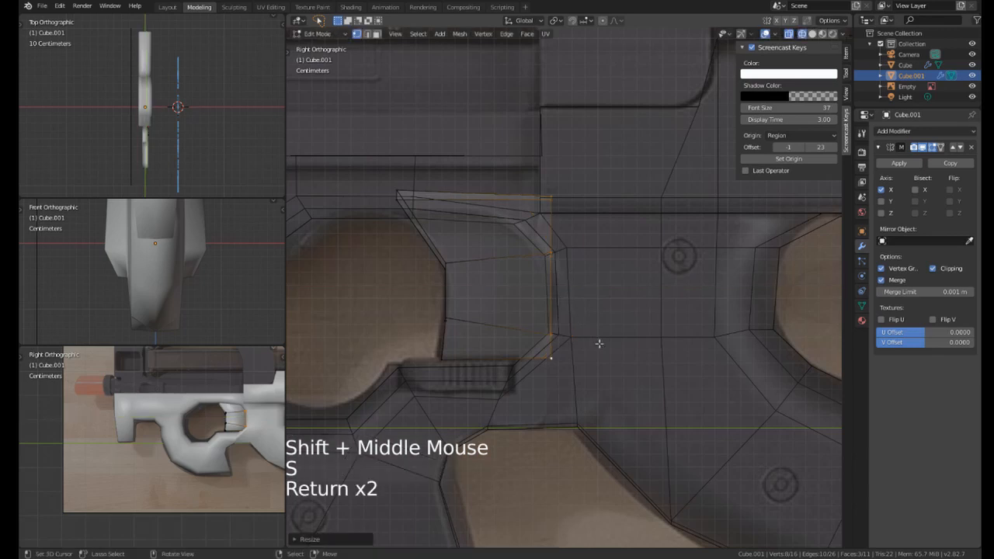
key("g")
left_click(618, 335)
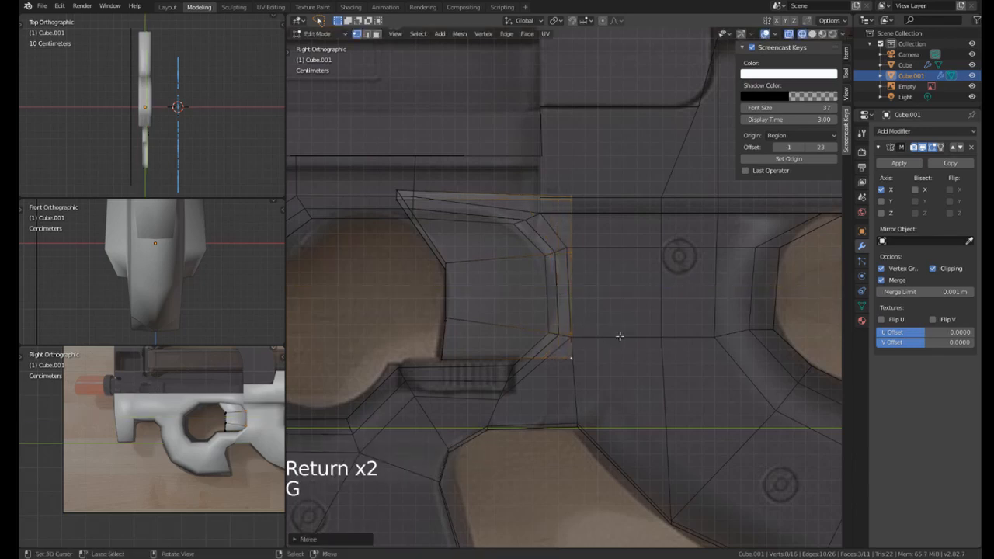
Raise the lower-middle rear vertex pair along Z to the lower front cut's height and scale the pair along Z.
middle_click_drag(619, 334, 554, 330, "shift")
right_click(570, 338)
left_click_drag(571, 323, 604, 354, "shift")
key("g")
key("z")
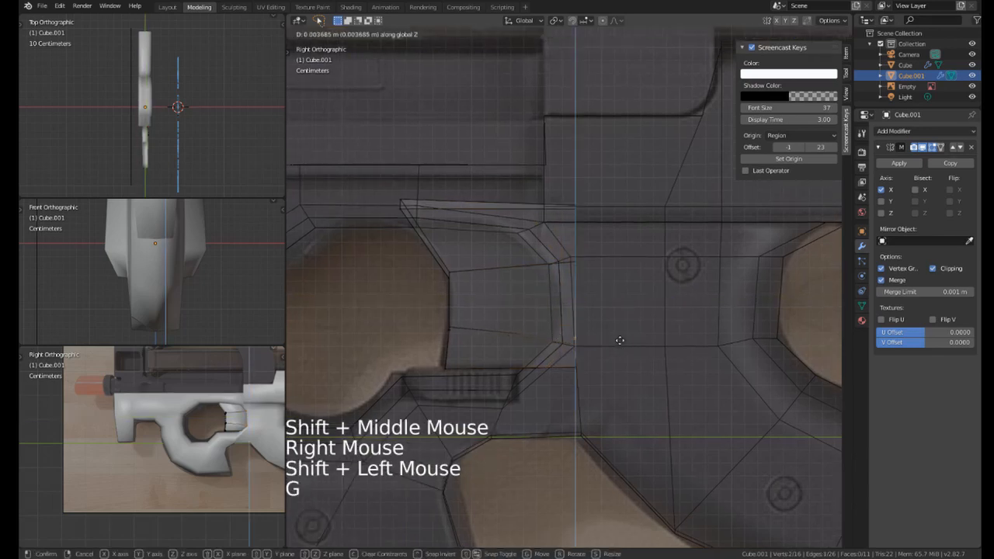
left_click(619, 327)
key("s")
key("z")
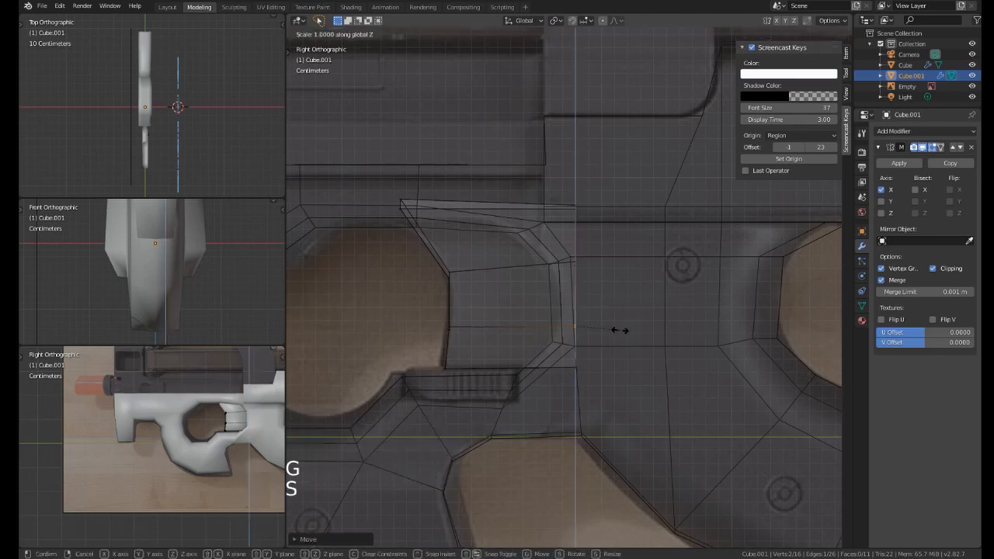
left_click(620, 331)
Scale the upper-middle rear vertex pair along Z and lower it along Z to the upper front cut's height.
right_click(583, 249)
right_click(595, 253)
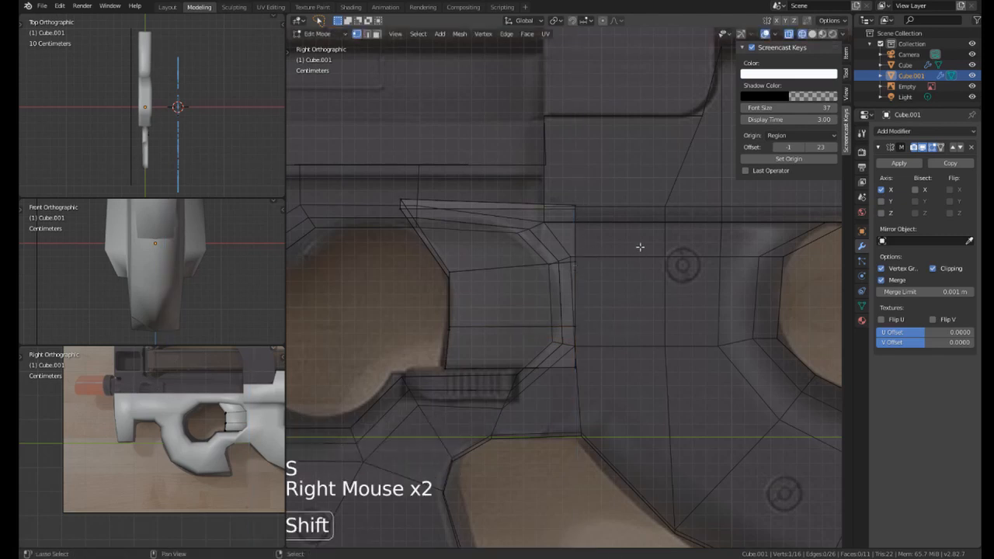
left_click_drag(640, 246, 557, 280, "shift")
key("s")
key("z")
left_click(585, 301)
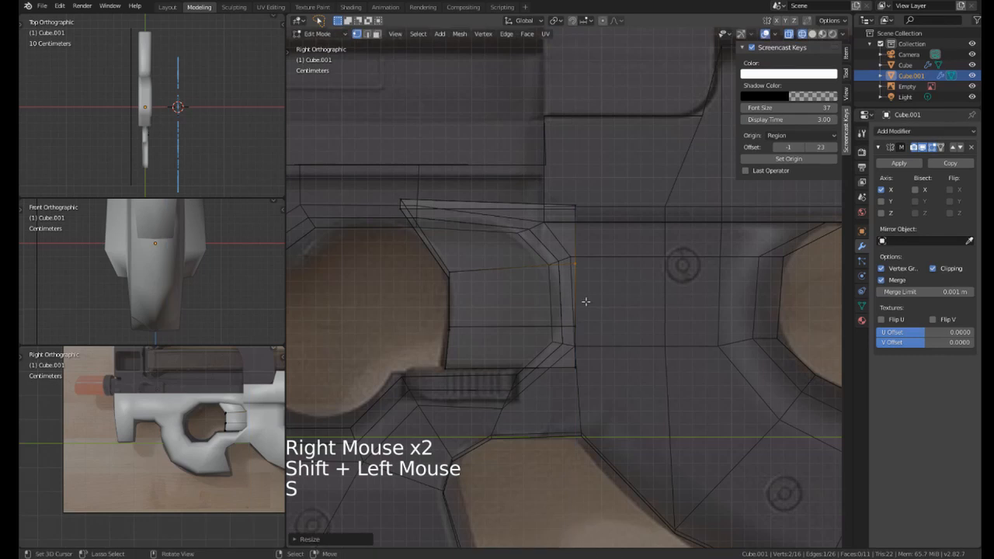
key("g")
key("z")
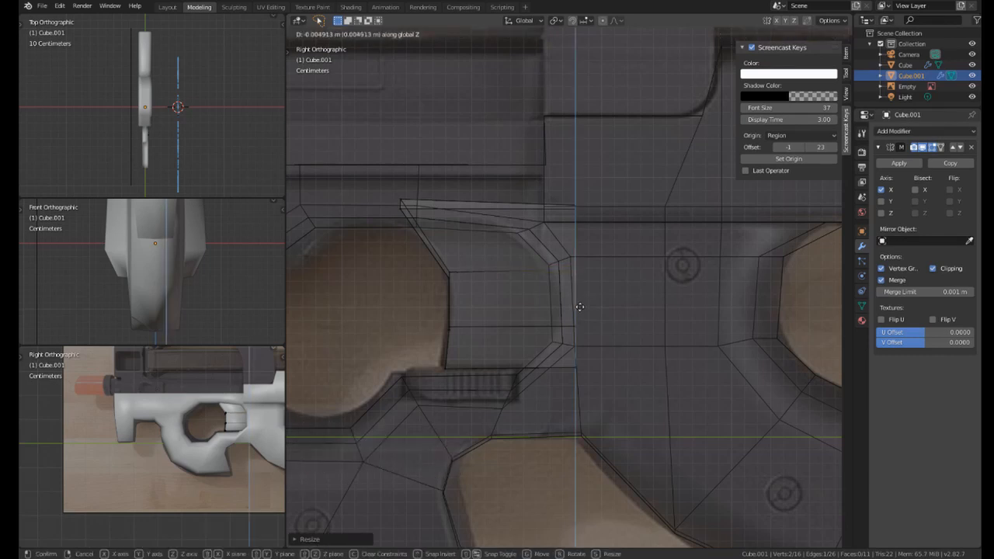
left_click(580, 307)
Flatten the insert's four top vertices by scaling them along Z.
right_click(573, 207)
middle_click_drag(434, 203, 445, 215, "shift")
right_click(413, 210)
mouse_move(464, 176)
left_mouse_down("shift")
mouse_move(426, 177)
mouse_move(689, 230)
left_mouse_up("shift")
key("s")
key("z")
left_click(681, 227)
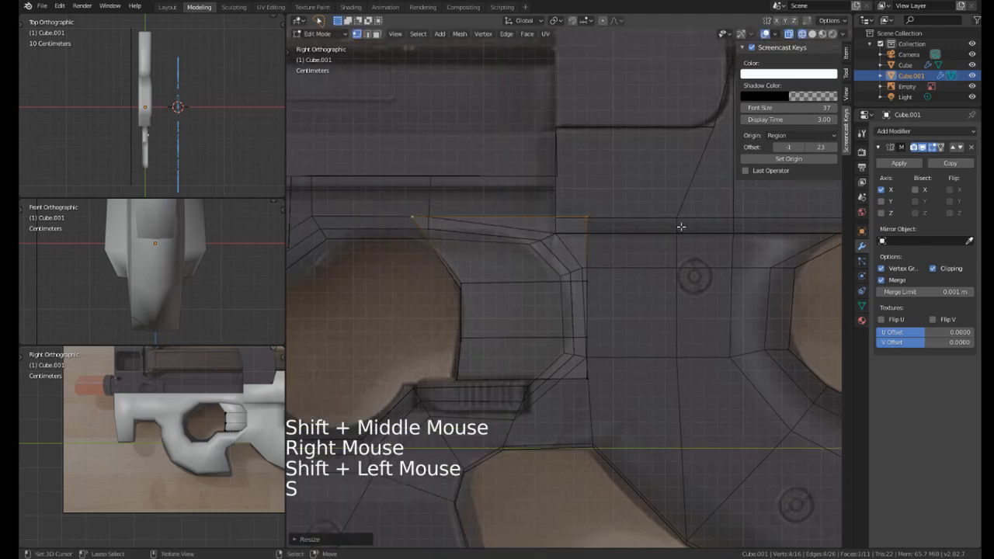
Edge-slide the outer side edge loop of the insert's front wall slightly rearward.
middle_click_drag(572, 265, 566, 183, "shift")
key("z")
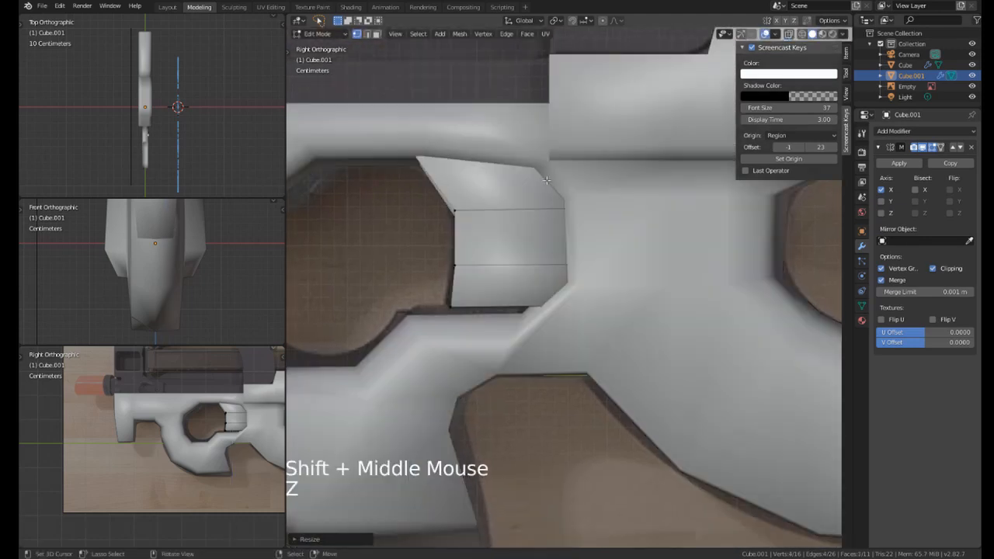
mouse_move(641, 194)
middle_mouse_down()
mouse_move(601, 220)
mouse_move(559, 225)
mouse_move(571, 276)
middle_mouse_up()
scroll(601, 220, "down", 2)
scroll(558, 225, "down", 2)
middle_click_drag(570, 275, 584, 310)
right_click(586, 309)
right_click(586, 309)
right_click(588, 303, "alt+shift")
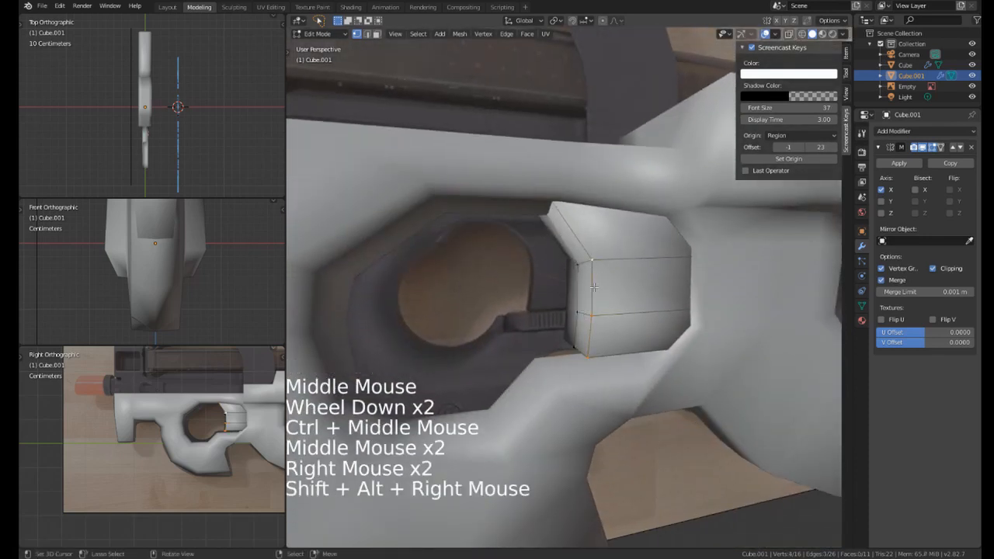
key("g")
key("g")
left_click(597, 287)
Select the whole trigger-area insert and move it about 0.012 m inward along X.
middle_click_drag(598, 287, 582, 272, "shift")
mouse_move(582, 272)
middle_mouse_down()
mouse_move(549, 243)
mouse_move(532, 268)
mouse_move(516, 272)
mouse_move(542, 262)
middle_mouse_up()
scroll(549, 243, "down", 1)
key("z")
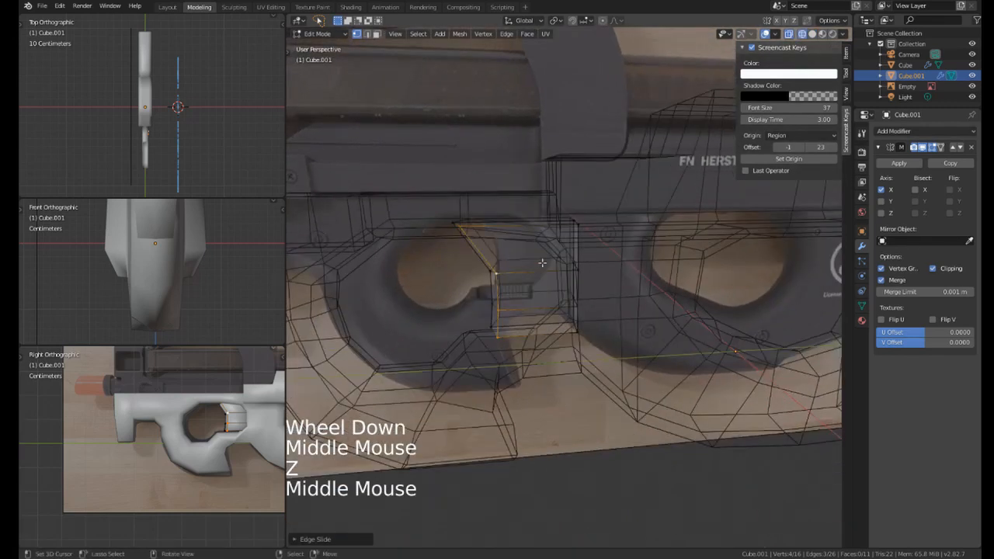
key("3")
middle_click_drag(565, 219, 567, 212)
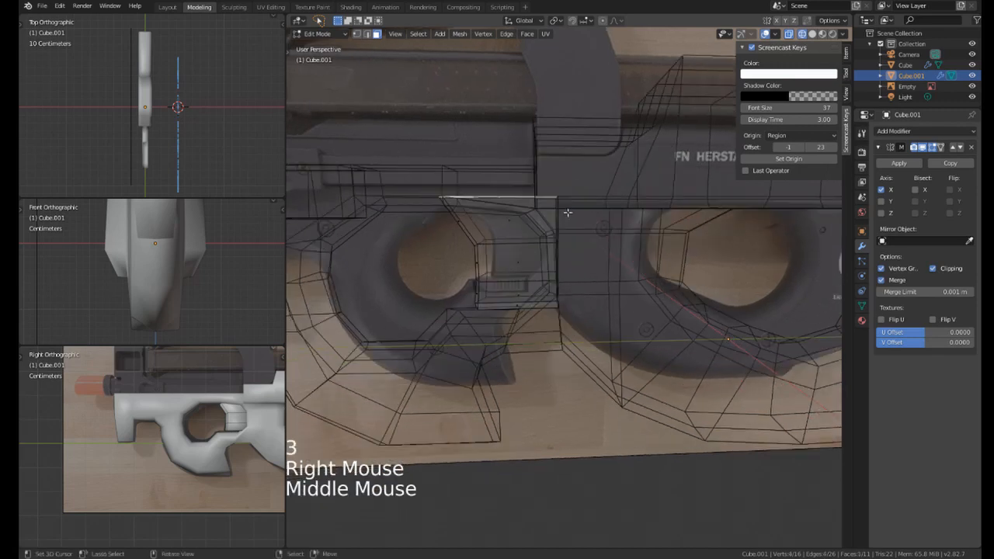
middle_click_drag(587, 295, 571, 270)
middle_click_drag(571, 271, 643, 248)
key("a")
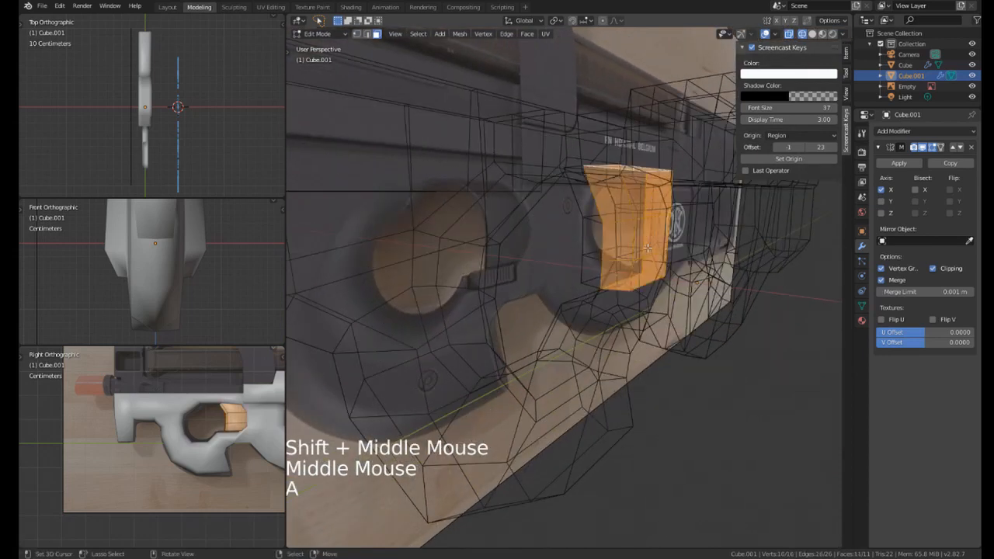
key("g")
key("x")
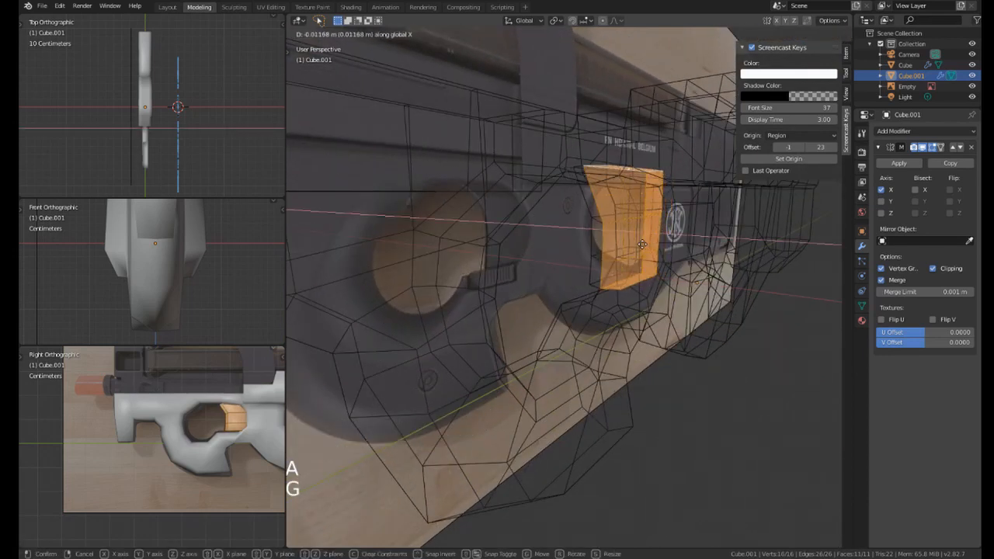
left_click(642, 244)
Delete the insert's hidden top and rear faces.
middle_click_drag(642, 245, 599, 241)
key("KP_3")
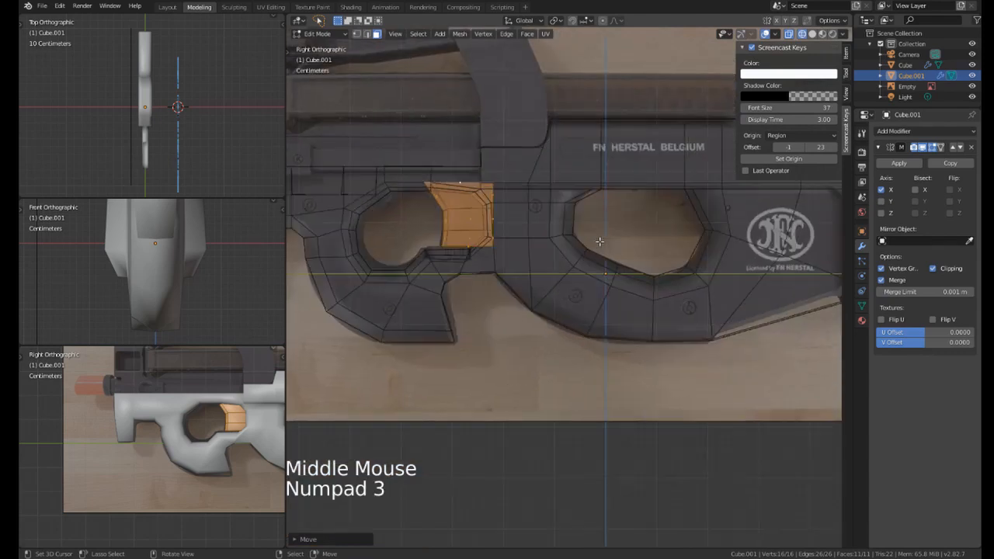
middle_click_drag(527, 219, 635, 270, "shift")
scroll(556, 199, "up", 2)
right_click(557, 199)
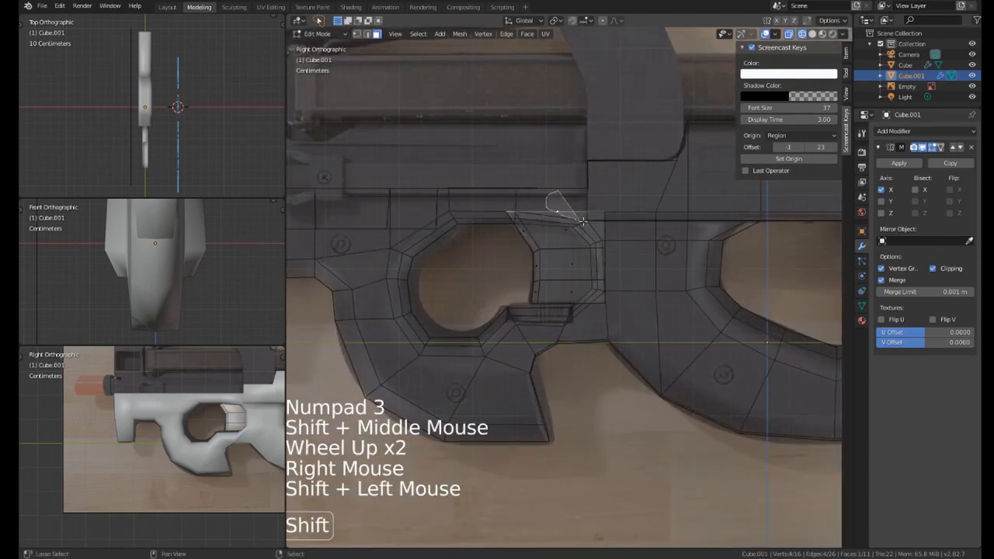
mouse_move(601, 199)
left_mouse_down("shift")
mouse_move(621, 341)
mouse_move(599, 233)
left_mouse_up("shift")
key("z")
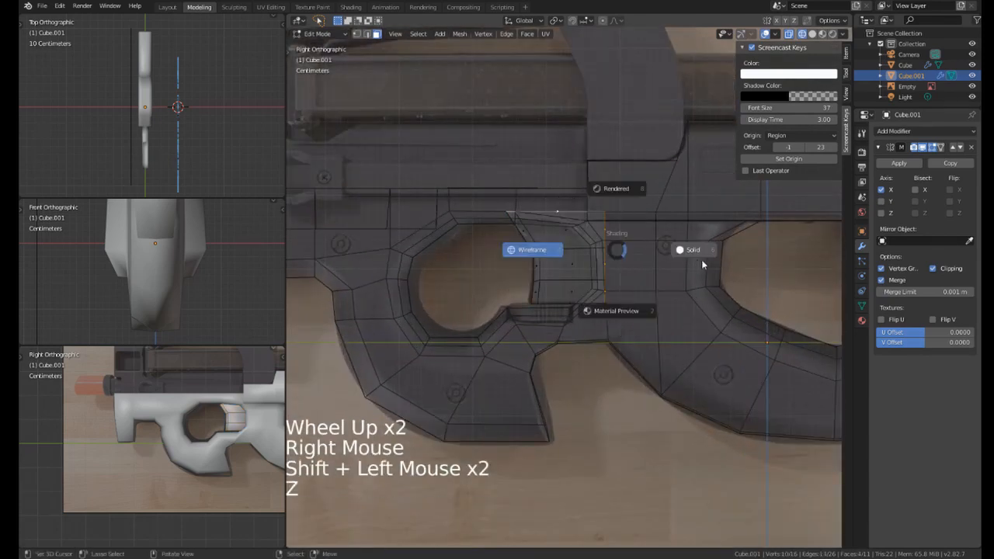
scroll(625, 233, "up", 2)
mouse_move(625, 233)
middle_mouse_down("shift")
mouse_move(590, 225)
mouse_move(527, 184)
mouse_move(530, 200)
middle_mouse_up("shift")
scroll(544, 202, "down", 2)
key("z")
left_click(444, 204)
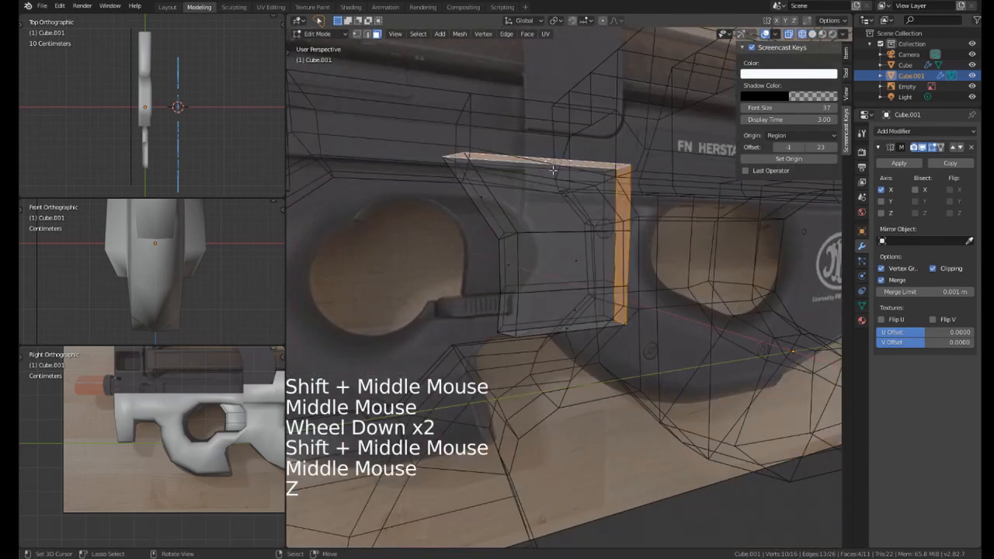
key("x")
left_click(617, 255)
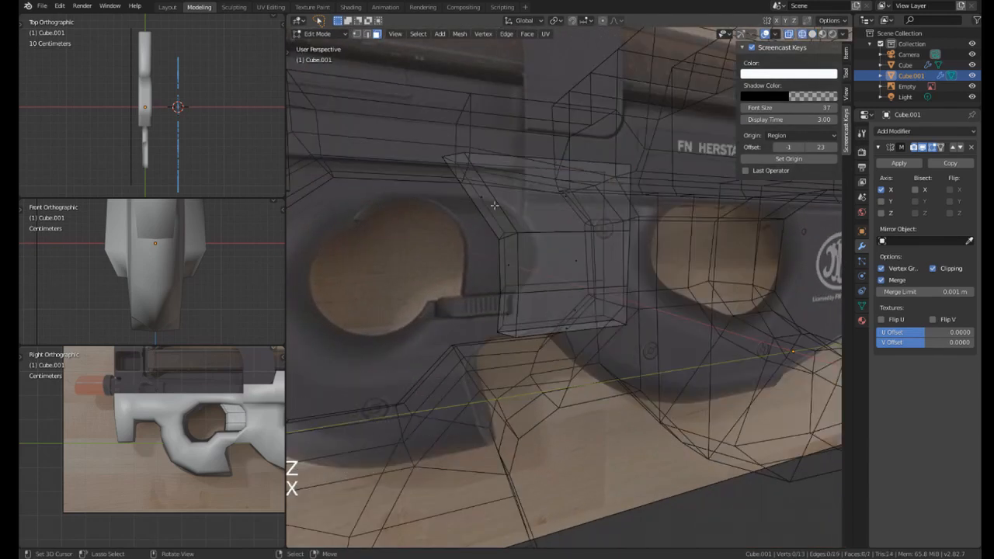
Return to solid shading, leave Edit Mode, and examine how the insert fits inside the front grip opening.
key("z")
mouse_move(483, 188)
middle_mouse_down()
mouse_move(472, 211)
mouse_move(543, 221)
mouse_move(519, 238)
middle_mouse_up()
scroll(558, 223, "down", 1)
key("Tab")
scroll(532, 293, "down", 2)
key("a")
middle_click_drag(532, 293, 640, 299)
right_click(654, 320)
middle_click_drag(640, 299, 574, 223)
key("a")
key("a")
key("a")
middle_click_drag(575, 224, 550, 152, "ctrl")
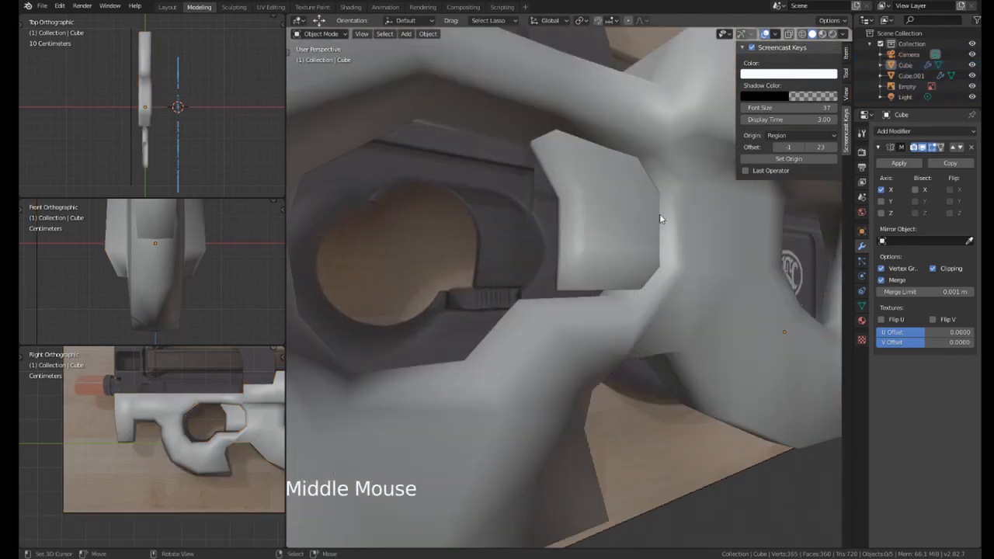
middle_click_drag(660, 219, 494, 274)
scroll(507, 302, "up", 6)
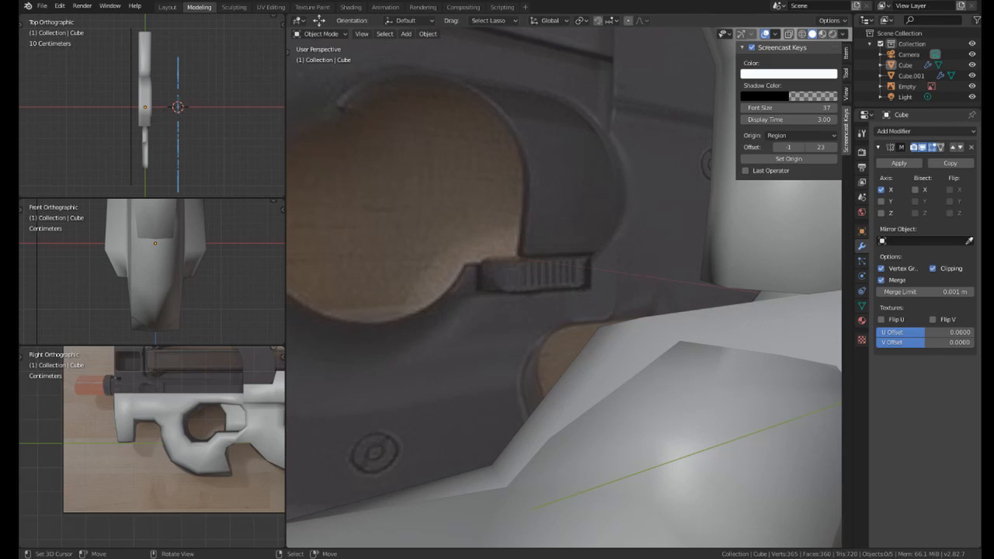
middle_click_drag(413, 354, 582, 313)
scroll(546, 340, "down", 3)
Edit the gun body mesh and scale the grip ledge face directly below the insert.
right_click(601, 350)
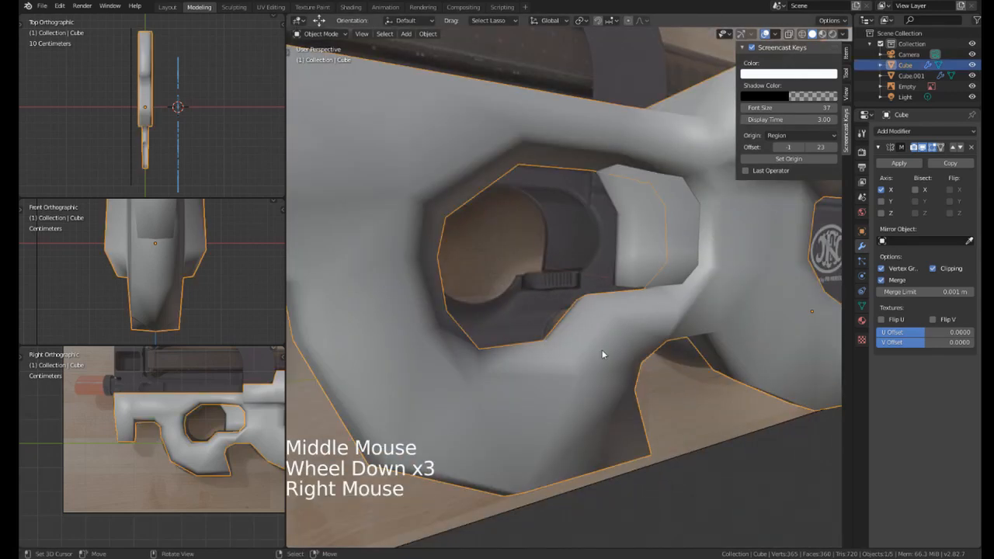
middle_click_drag(602, 354, 591, 342)
mouse_move(592, 342)
middle_mouse_down("ctrl")
mouse_move(599, 328)
mouse_move(617, 361)
mouse_move(599, 348)
middle_mouse_up("ctrl")
key("Tab")
right_click(599, 348)
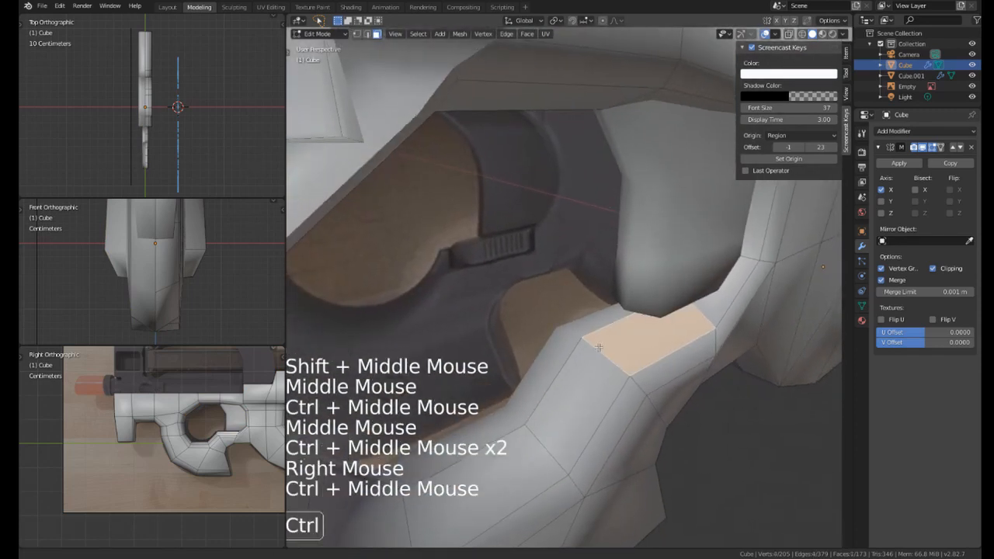
right_click(589, 371)
right_click(626, 336, "shift")
middle_click_drag(565, 318, 593, 329)
middle_click_drag(615, 270, 547, 276)
right_click(522, 257)
key("g")
key("z")
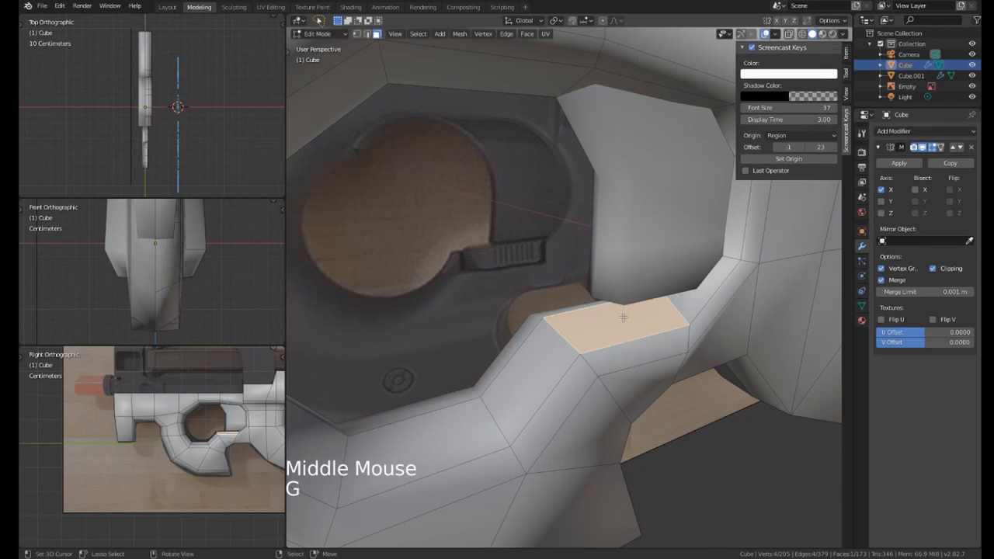
key("s")
left_click(625, 314)
Lower the grip ledge face slightly along Z, away from the insert's underside.
middle_click_drag(625, 314, 397, 211)
key("g")
key("z")
left_click(558, 301)
Switch to Windows Photo Viewer, examine the grip opening and trigger area in the reference photo, and return to Blender.
scroll(390, 205, "up", 2)
scroll(415, 202, "down", 1)
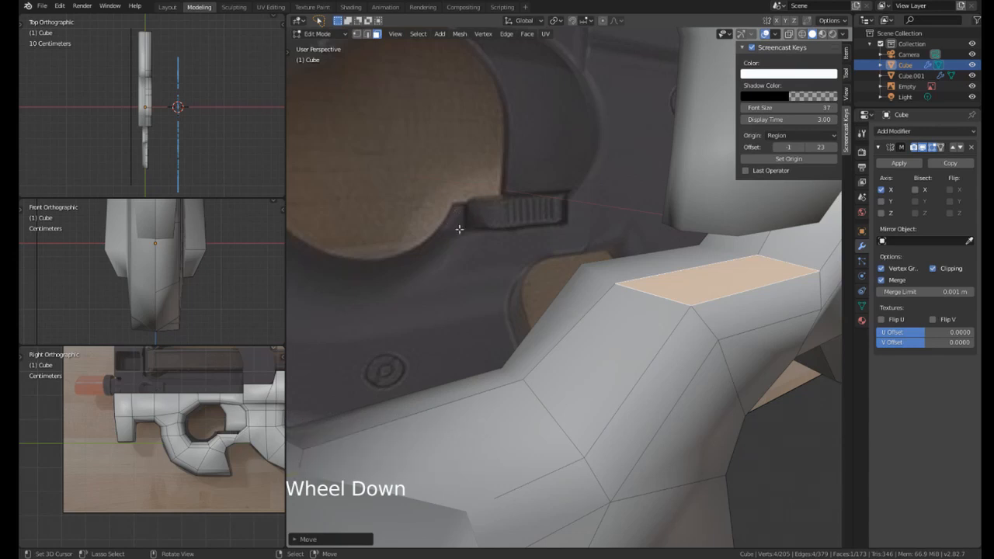
middle_click_drag(509, 234, 478, 296)
key("alt+Tab")
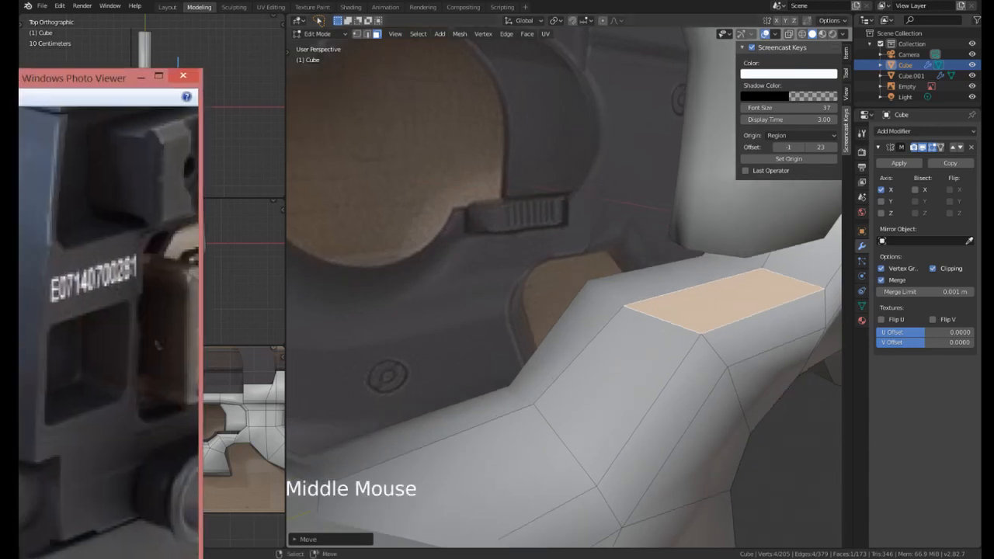
key("super+Up")
left_click_drag(606, 497, 406, 278)
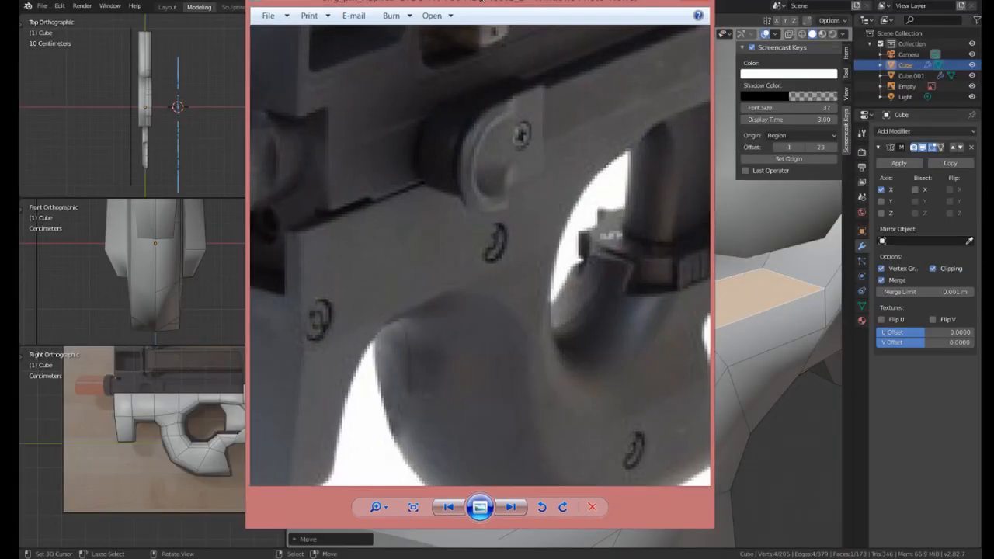
key("alt+Tab")
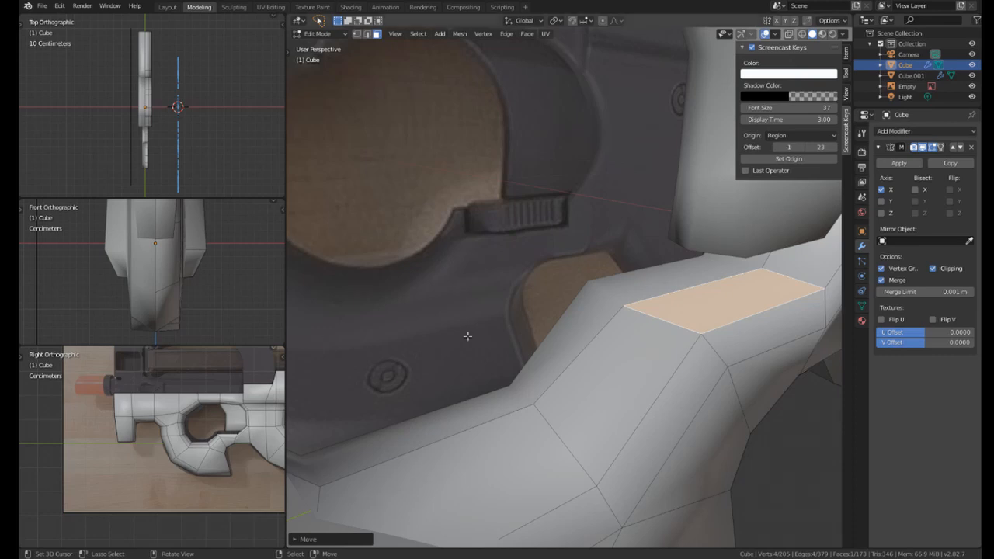
middle_click_drag(562, 329, 536, 326)
scroll(543, 334, "down", 2)
middle_click_drag(535, 326, 578, 304)
middle_click_drag(578, 305, 602, 324)
right_click(592, 289)
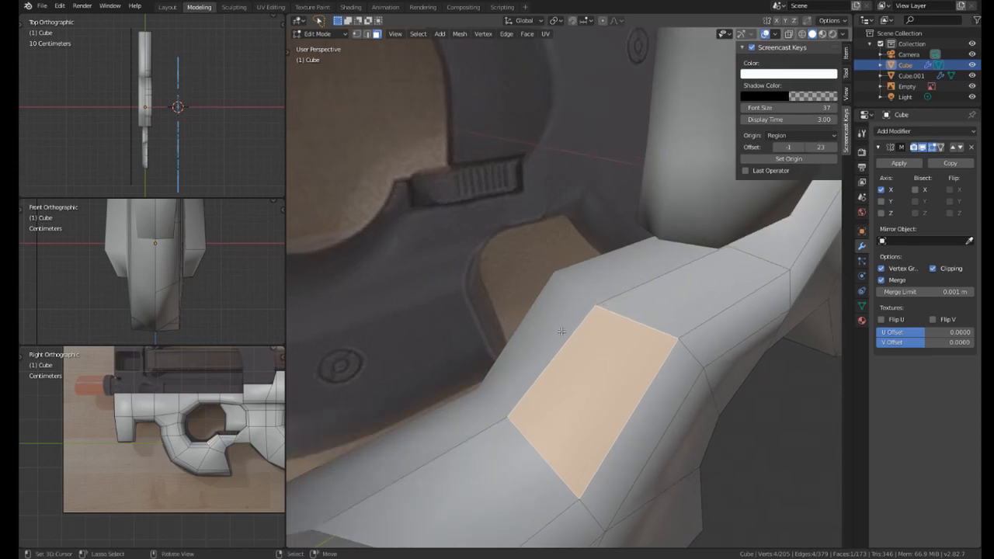
key("i")
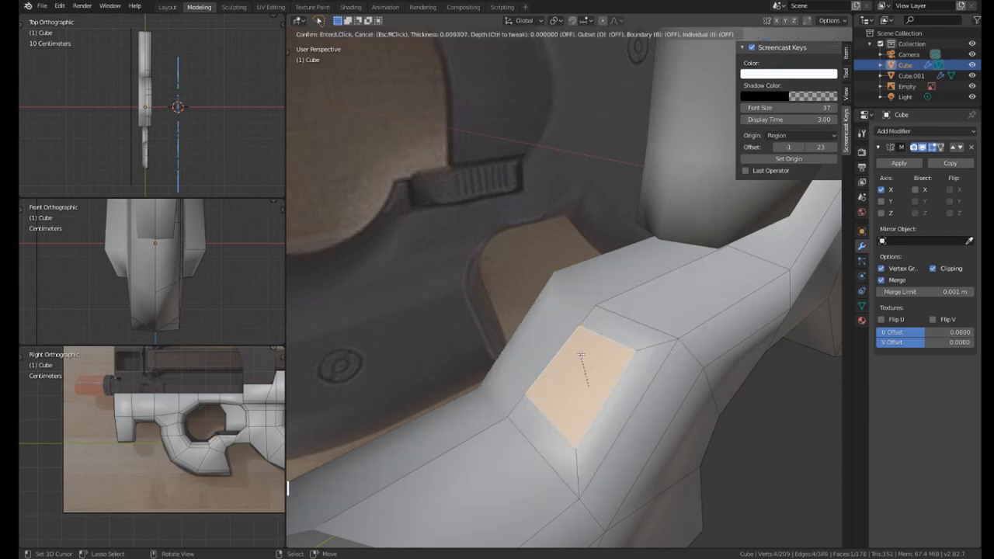
right_click(587, 360)
key("ctrl+z")
Inset the grip's sloping face and the adjoining ledge face together as one region.
right_click(608, 342)
right_click(638, 310, "shift")
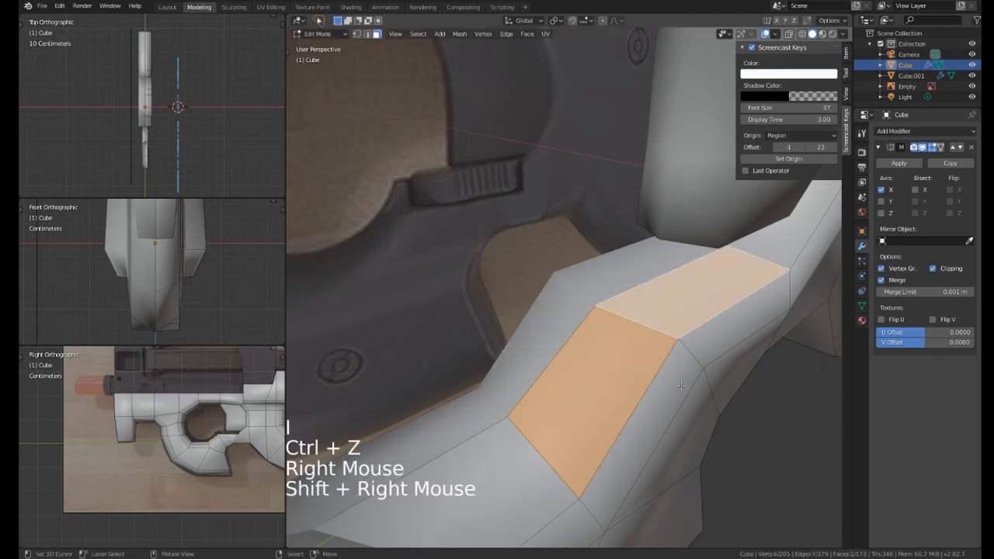
key("i")
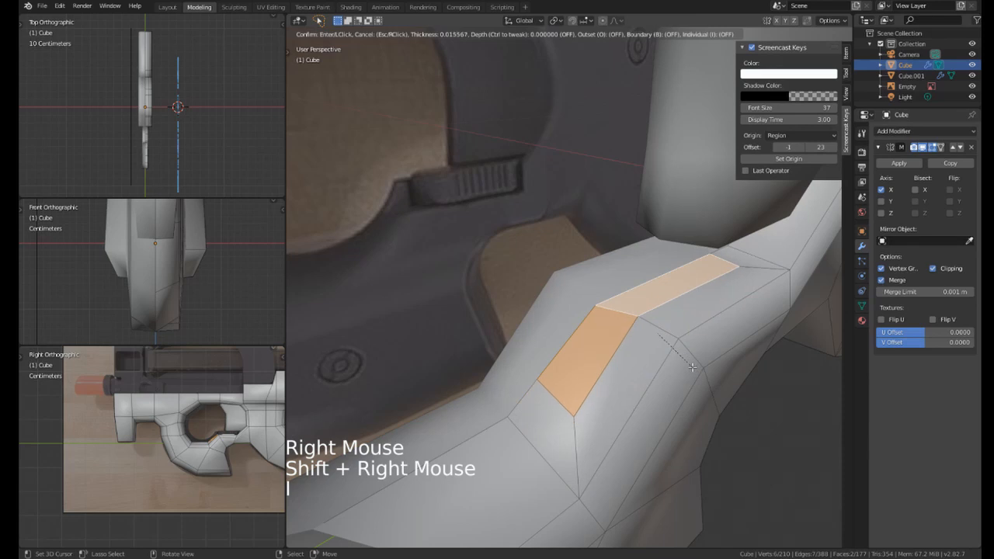
left_click(695, 369)
Edge-slide the inset's lower edge up the slope, close to the bend of the ledge.
key("1")
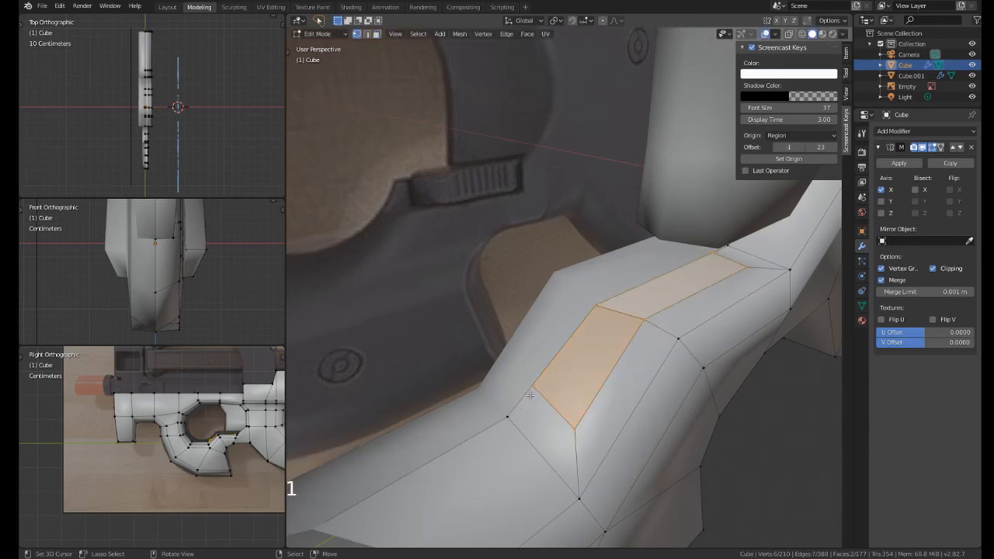
right_click(535, 395)
right_click(573, 430, "shift")
key("g")
key("g")
left_click(627, 377)
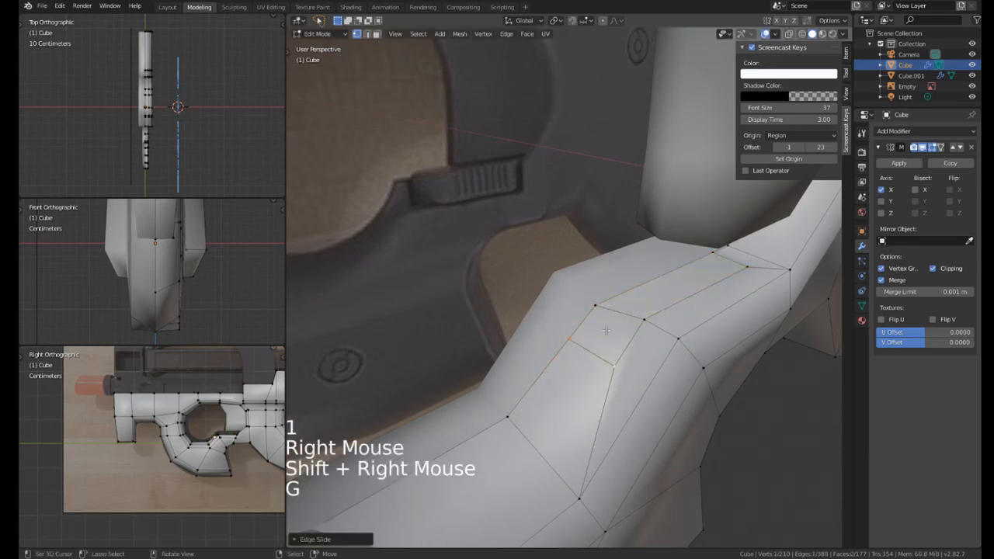
Slide the inset's inner vertex at the bend slightly rearward along the ledge.
right_click(594, 305)
key("g")
key("g")
left_click(571, 334)
In right view, move the inset's front vertex pair up and rearward to nearly the ledge's height.
right_click(571, 335)
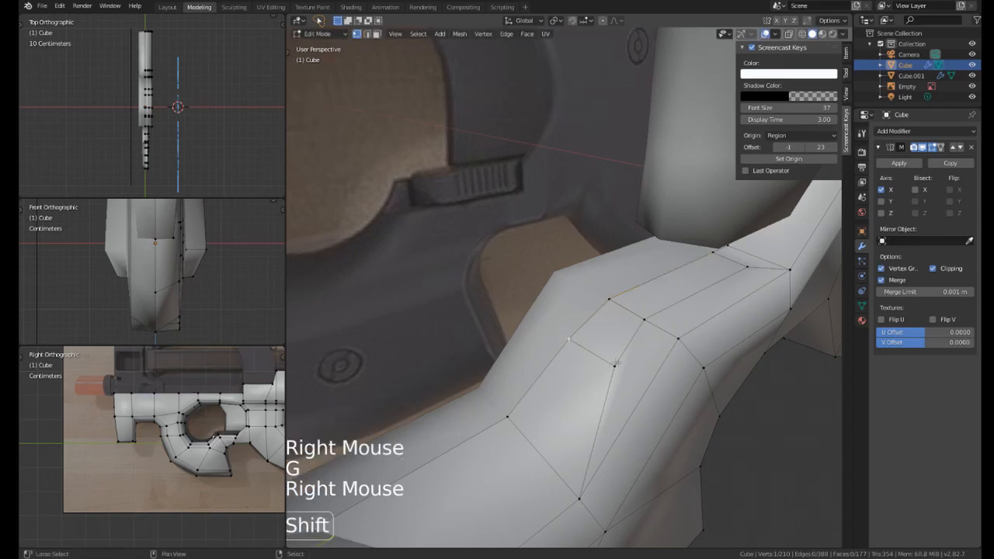
right_click(614, 363, "shift")
right_click(643, 319, "shift")
middle_click_drag(643, 320, 603, 459)
right_click(528, 330)
right_click(564, 354, "shift")
key("KP_3")
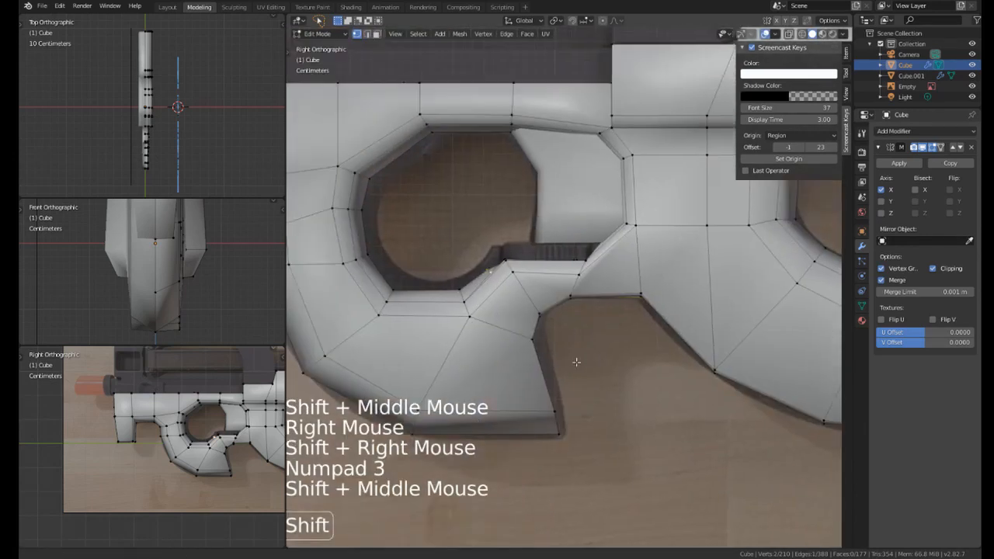
scroll(550, 355, "up", 8)
middle_click_drag(551, 354, 650, 249, "shift")
key("g")
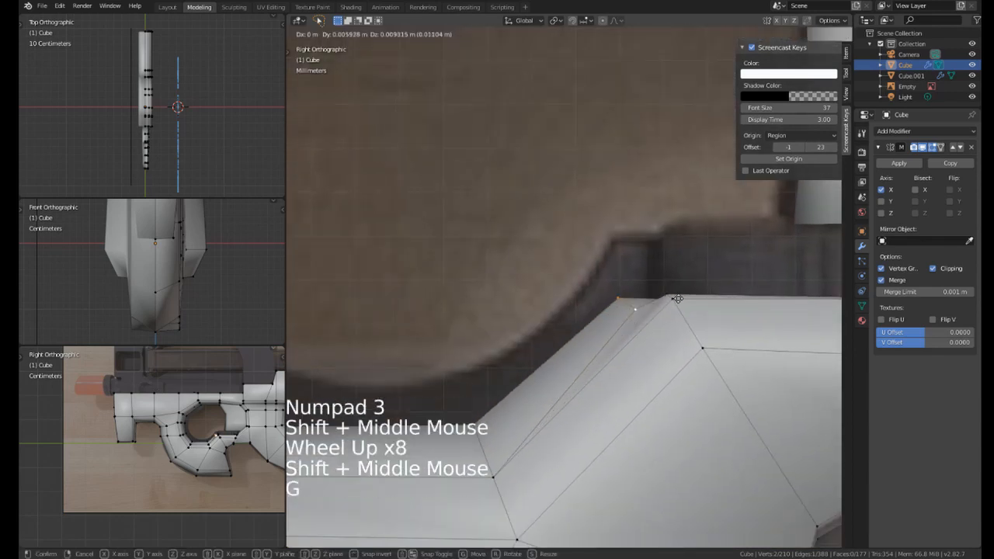
left_click(667, 295)
key("g")
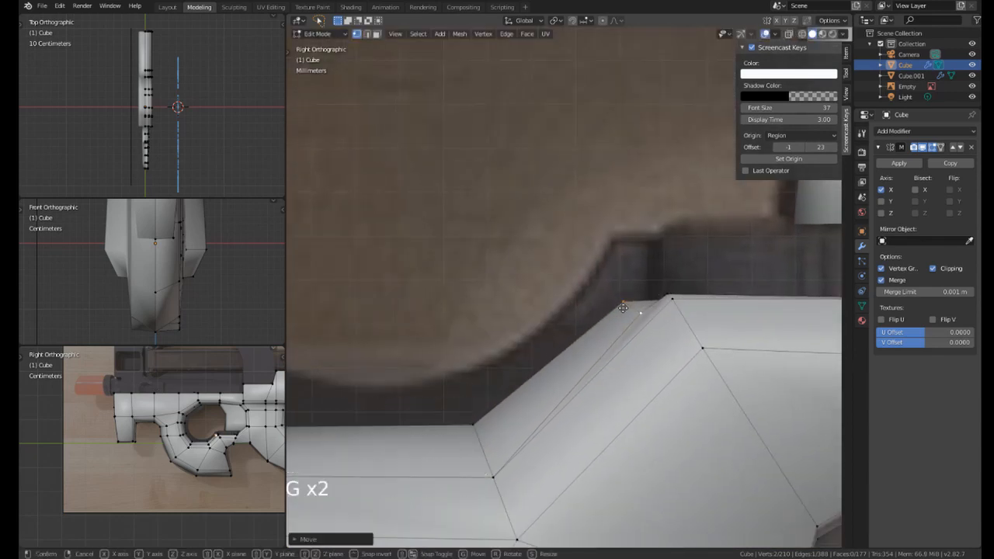
Fine-tune the position of a single vertex at the inset's front end in right view.
middle_click_drag(639, 290, 594, 355, "shift")
scroll(530, 299, "up", 2)
right_click(530, 299)
key("g")
left_click(534, 310)
Level the six vertices of the inset strip by scaling them along Z.
scroll(539, 306, "down", 5)
scroll(583, 344, "down", 5)
middle_click_drag(594, 355, 592, 356, "ctrl")
right_click(591, 355, "shift")
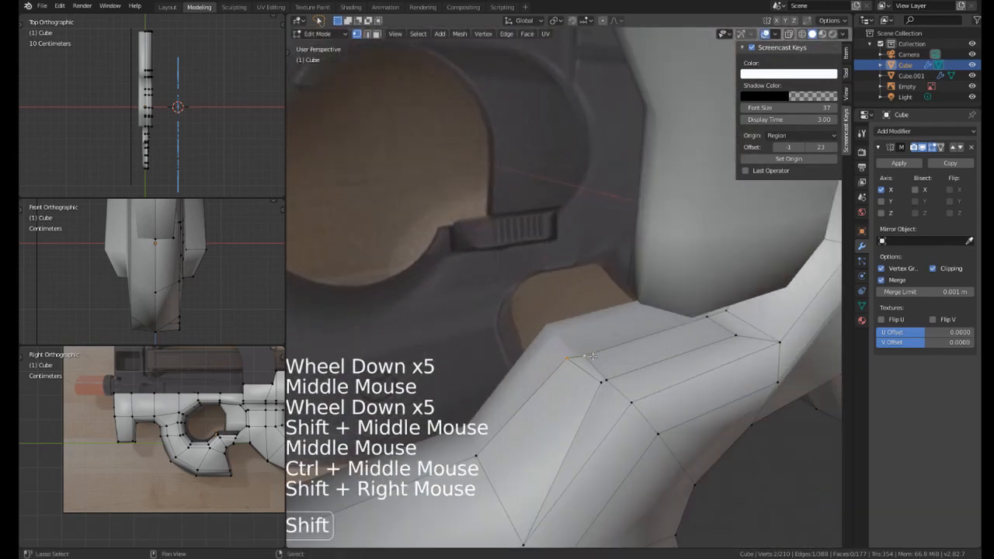
right_click(707, 326, "shift")
key("s")
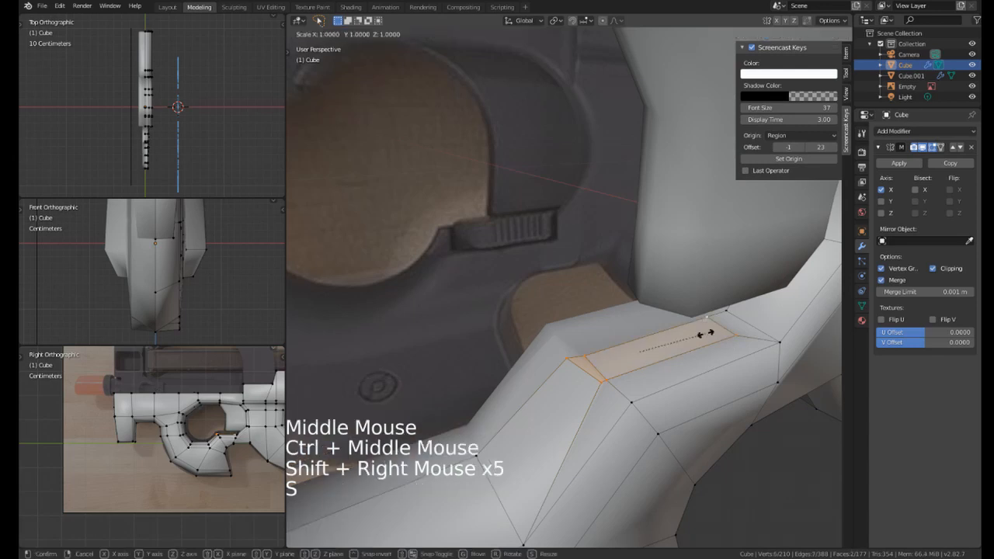
key("z")
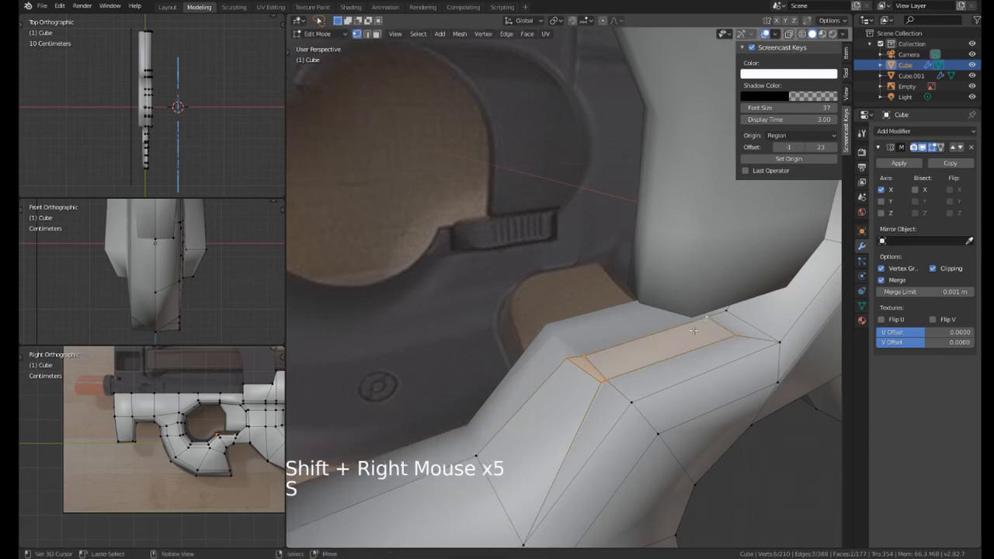
left_click(656, 372)
Edge-slide the inset strip's middle vertex pair slightly rearward to widen the small front face.
right_click(592, 350)
right_click(610, 377, "shift")
key("g")
key("g")
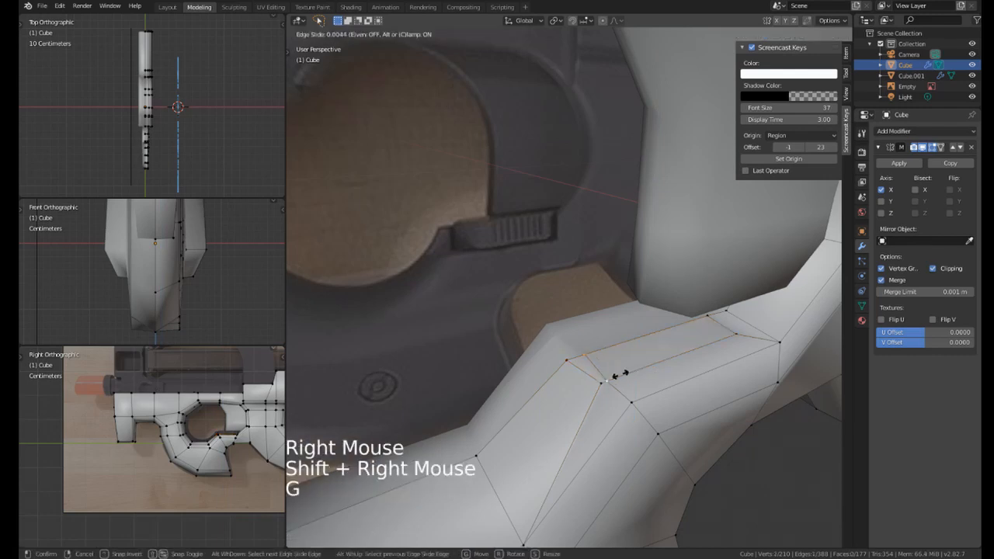
right_click(618, 376)
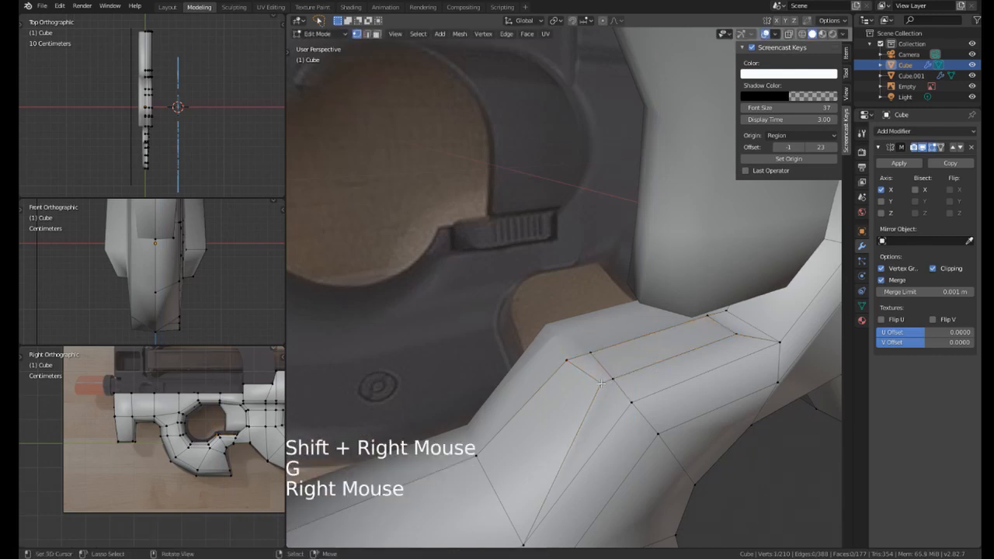
Extrude the inset's small front face upward into a nub and position its top vertices in right view.
middle_click_drag(619, 375, 519, 321)
right_click(516, 319, "shift")
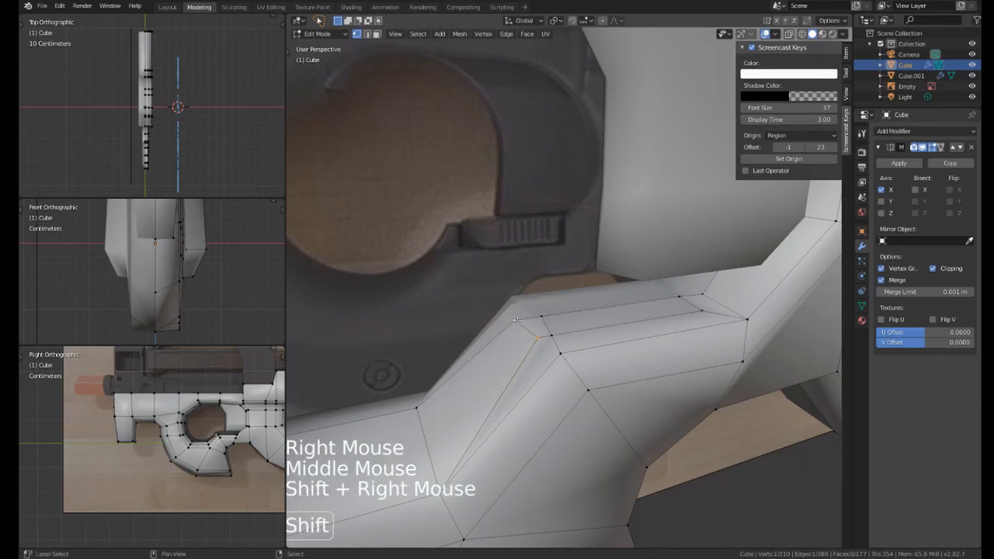
right_click(555, 331, "shift")
key("e")
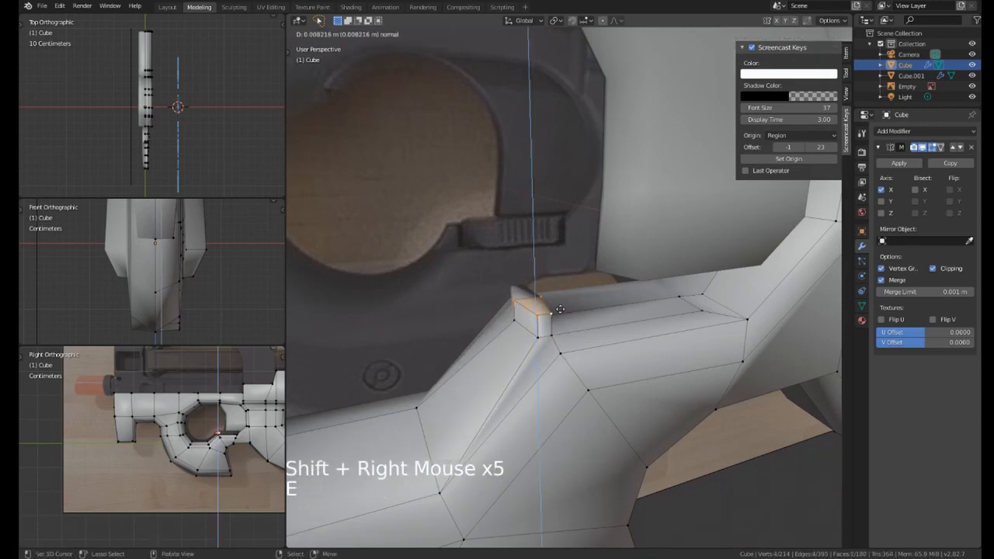
middle_click_drag(555, 320, 562, 287)
key("KP_3")
scroll(552, 297, "up", 1)
key("g")
left_click(557, 306)
Move one vertex pair at the nub's top slightly along the Y axis.
scroll(557, 306, "up", 8)
scroll(539, 348, "down", 5)
scroll(562, 287, "down", 7)
scroll(551, 320, "up", 4)
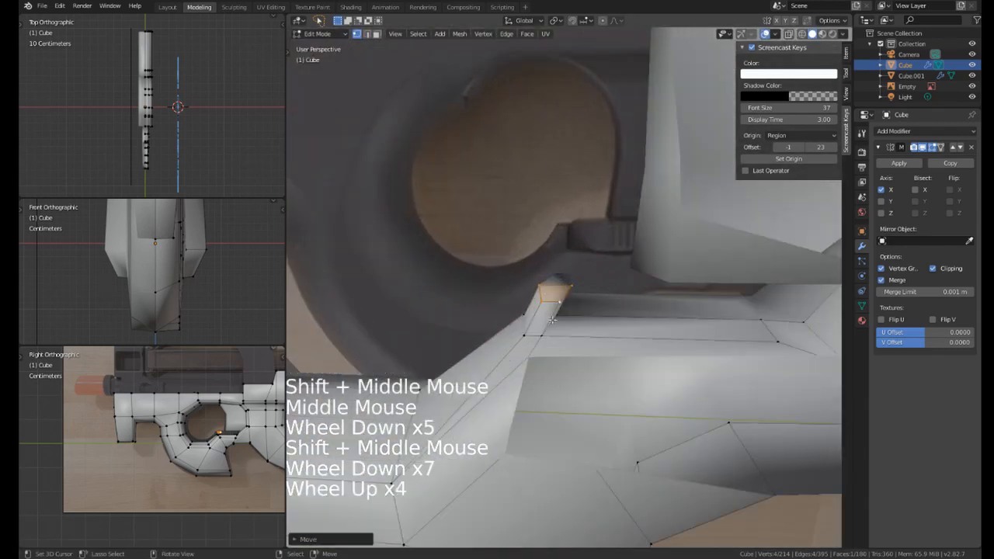
scroll(551, 319, "up", 1)
scroll(551, 320, "down", 4)
scroll(551, 320, "up", 3)
right_click(544, 289)
right_click(573, 287, "shift")
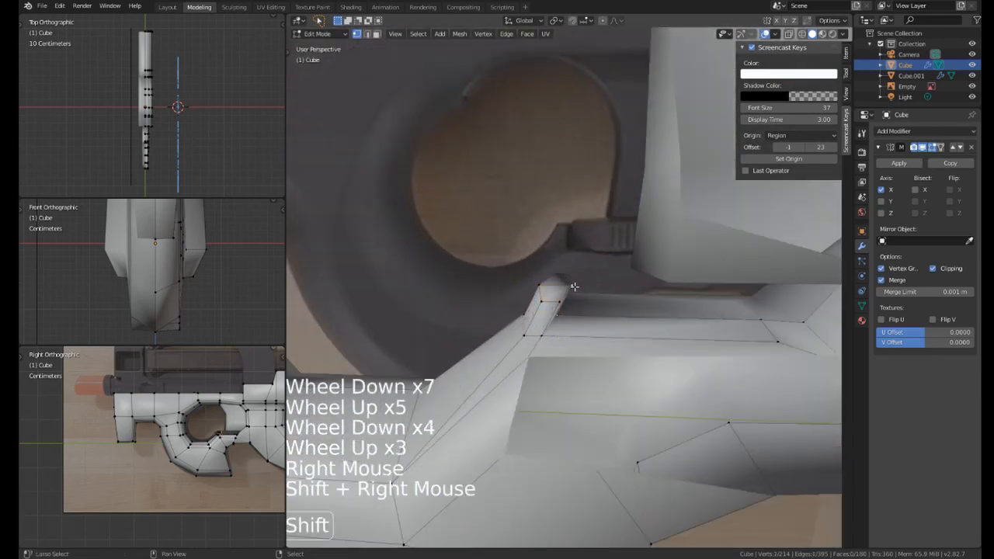
key("g")
key("y")
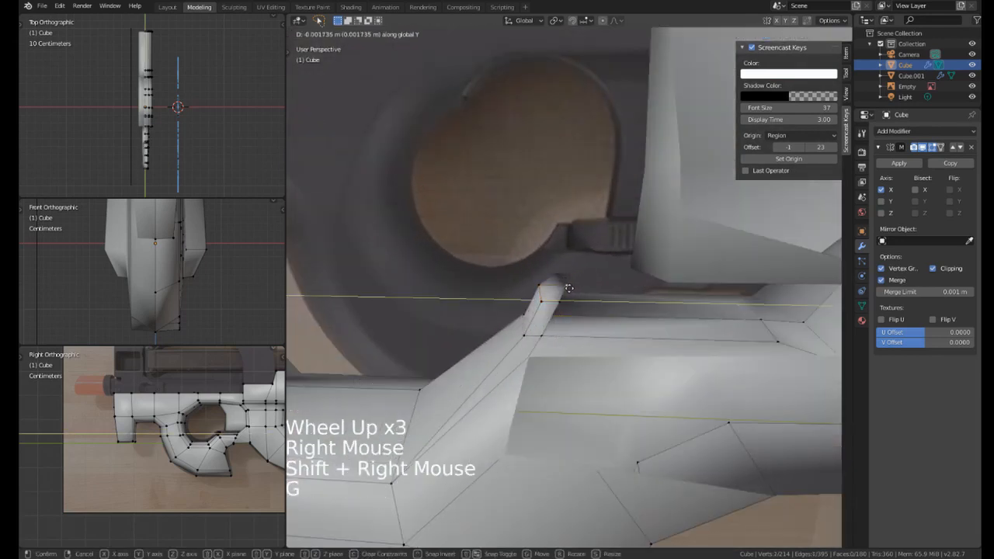
left_click(567, 288)
In right view, move the nub's top front vertex forward toward the reference outline.
key("KP_3")
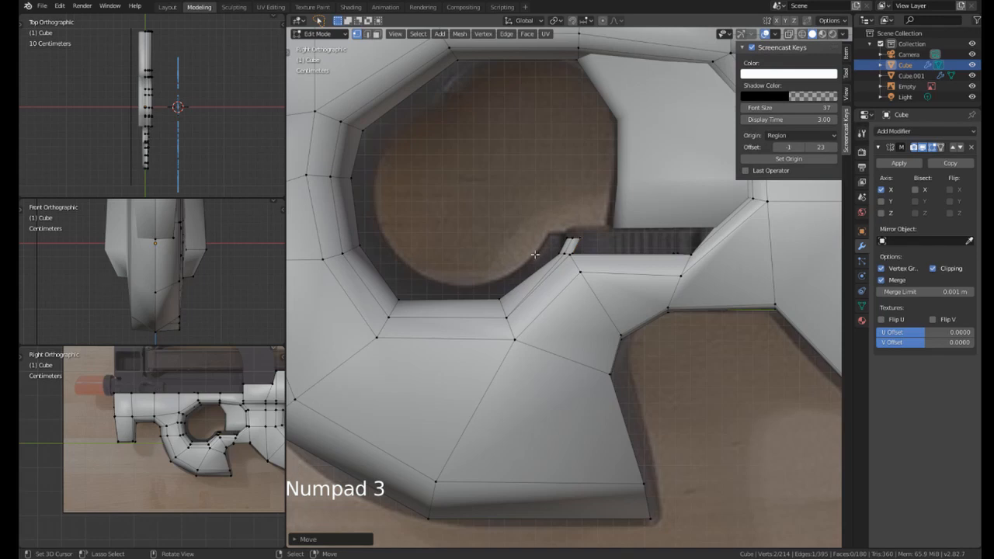
scroll(535, 253, "up", 6)
right_click(531, 191)
key("g")
right_click(537, 146)
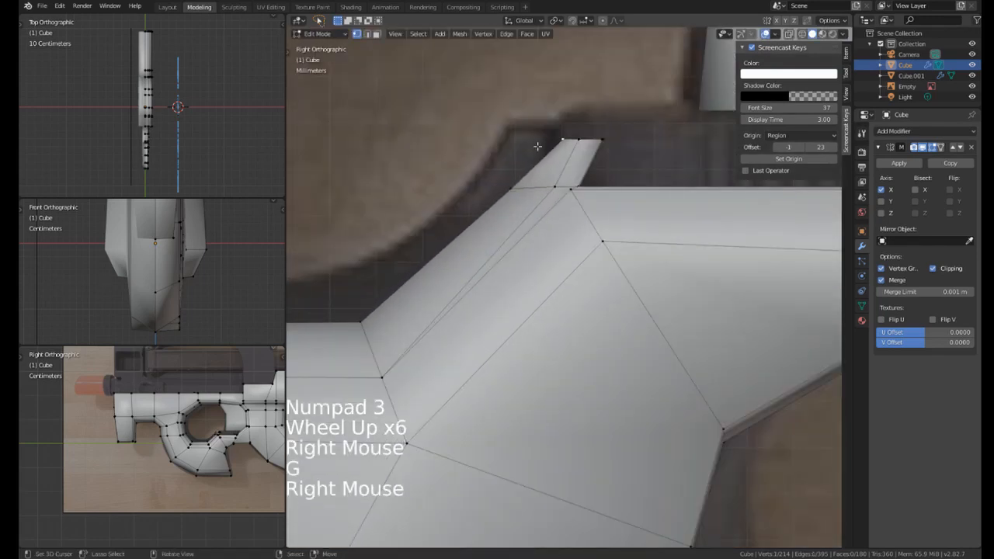
key("g")
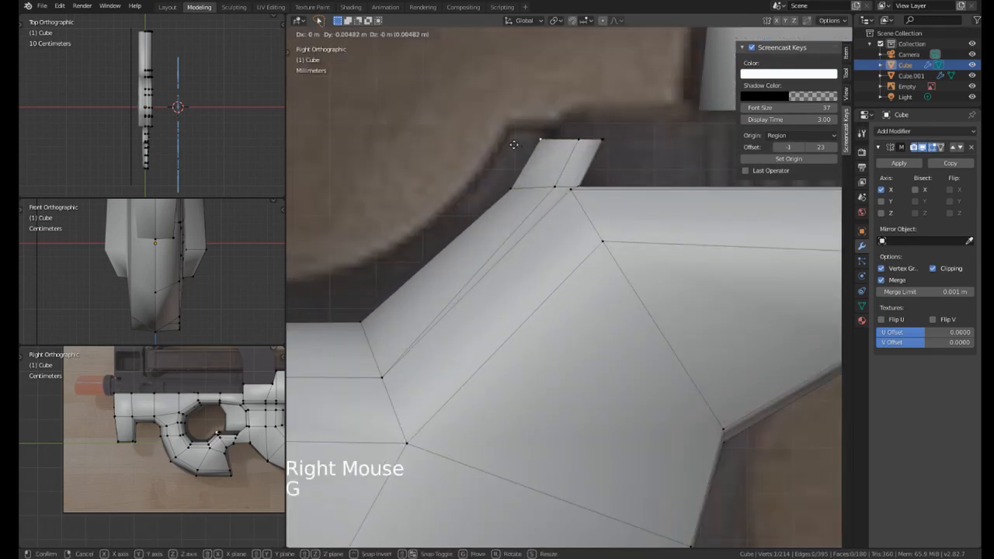
left_click(513, 144)
Vertex-slide the outer front corner at the nub's base by a small amount.
scroll(513, 145, "down", 4)
scroll(513, 144, "up", 1)
middle_click_drag(513, 144, 578, 280, "shift")
scroll(567, 211, "down", 1)
scroll(567, 211, "down", 1)
scroll(587, 284, "down", 3)
middle_click_drag(578, 279, 531, 223)
scroll(590, 293, "up", 2)
right_click(542, 194)
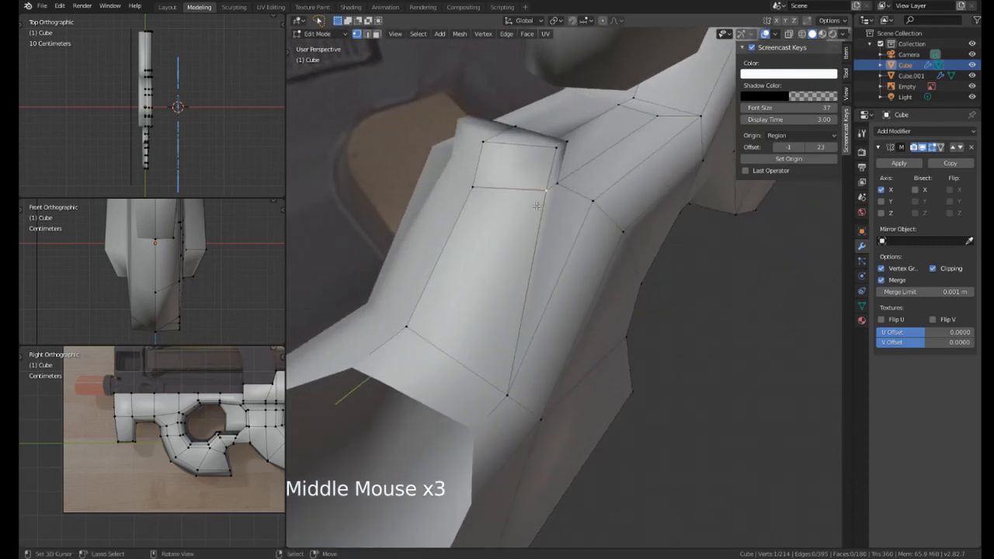
right_click(537, 205)
key("g")
key("g")
left_click(535, 206)
Knife-cut an edge between the ledge's front corner vertex and the nub's outer base corner.
middle_click_drag(535, 207, 495, 263)
right_click(497, 189)
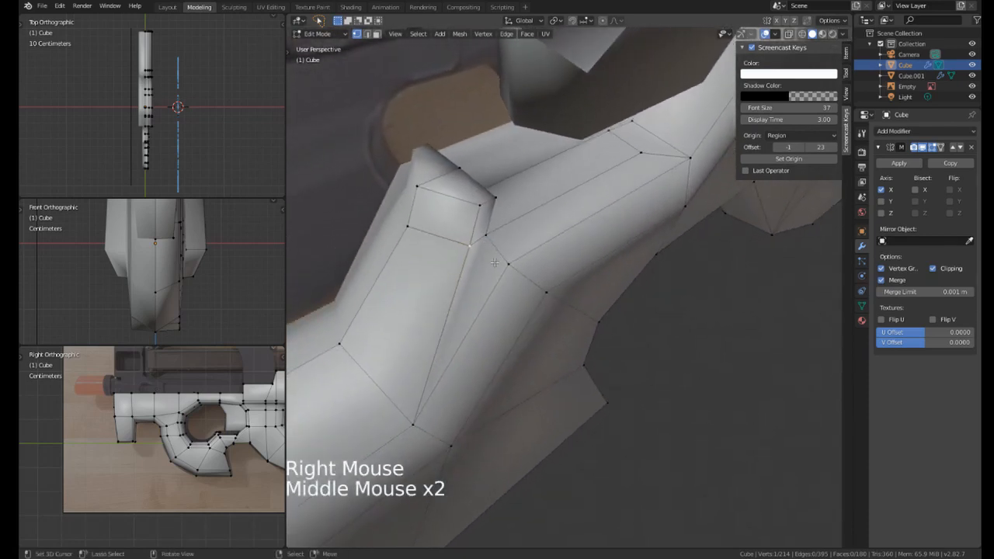
key("k")
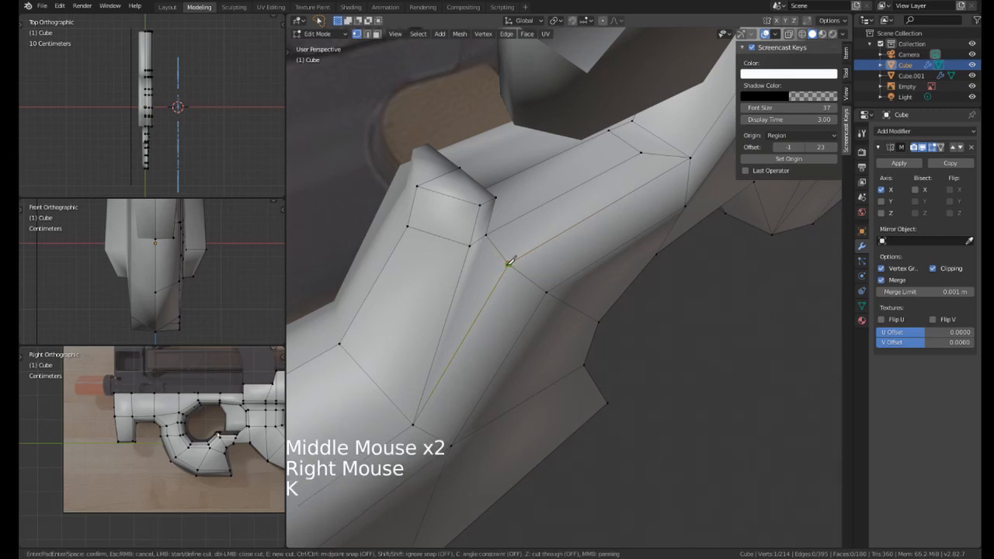
left_click(478, 243)
key("Return")
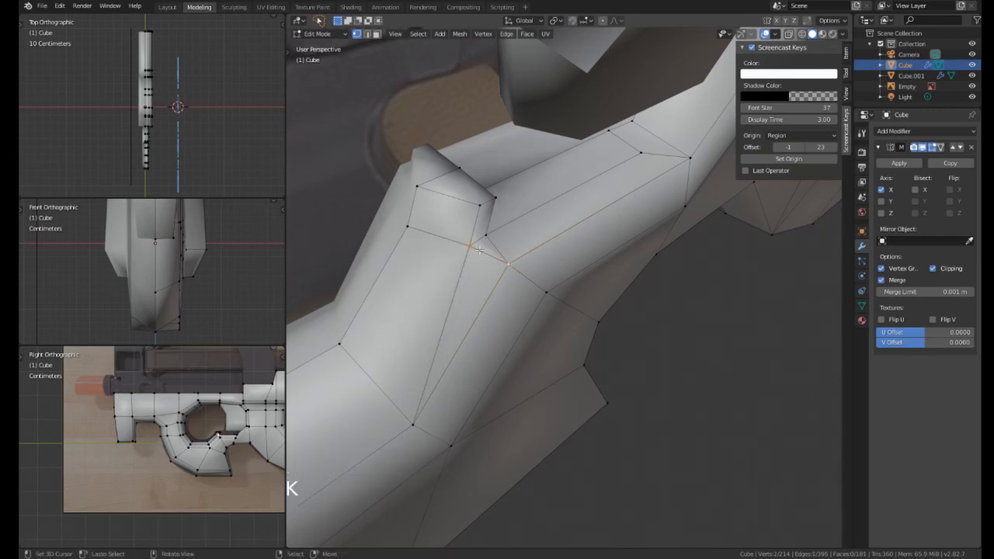
Add a loop cut across the sloped face in front of the nub and vertex-slide its outer vertex inward.
middle_click_drag(493, 234, 547, 250)
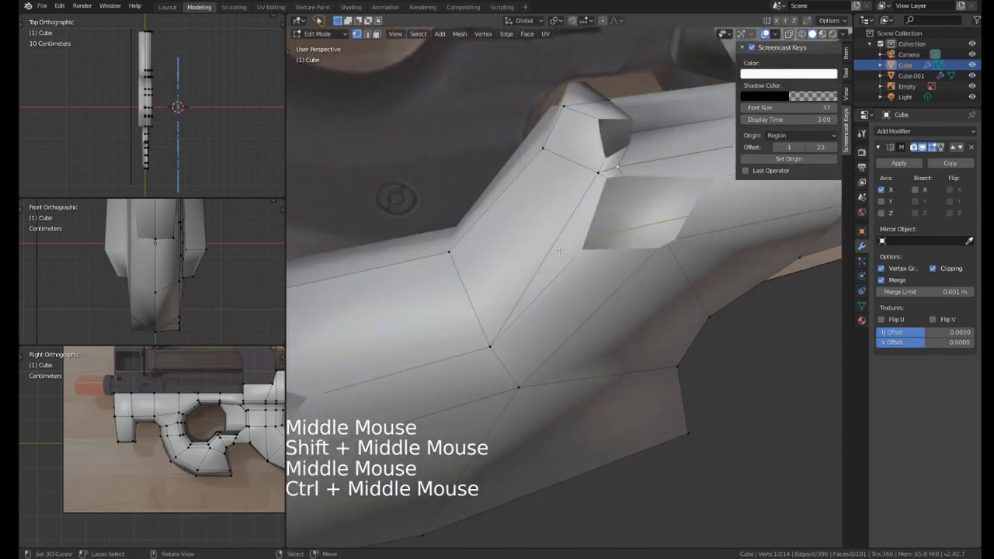
key("ctrl+r")
left_click(550, 254)
right_click(550, 255)
right_click(546, 260)
key("g")
key("g")
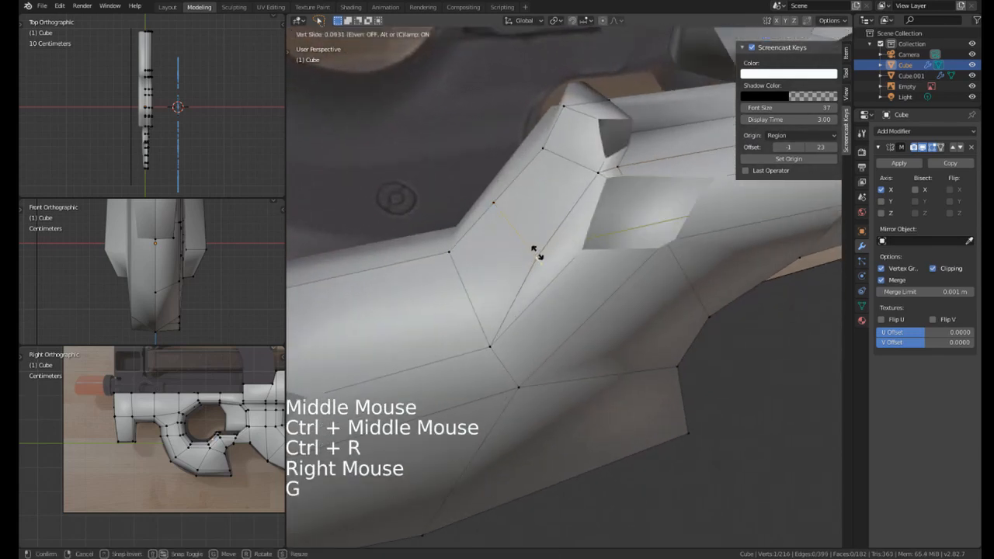
left_click(526, 240)
Add a loop cut through the narrow border around the ledge inset and vertex-slide its front vertex slightly rearward.
middle_click_drag(531, 239, 472, 228, "shift")
scroll(472, 229, "up", 1)
scroll(473, 228, "down", 1)
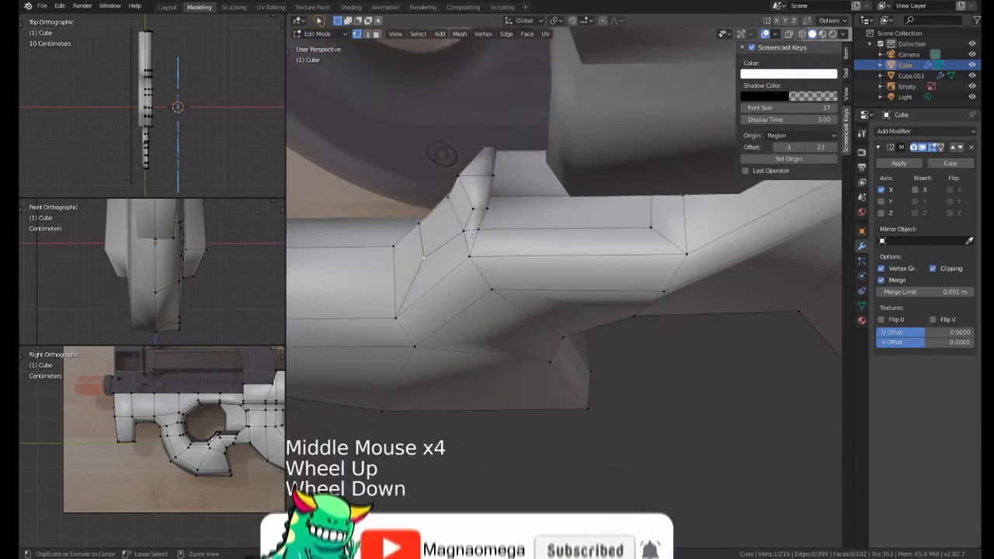
key("ctrl+r")
right_click(474, 233)
right_click(474, 233)
key("g")
key("g")
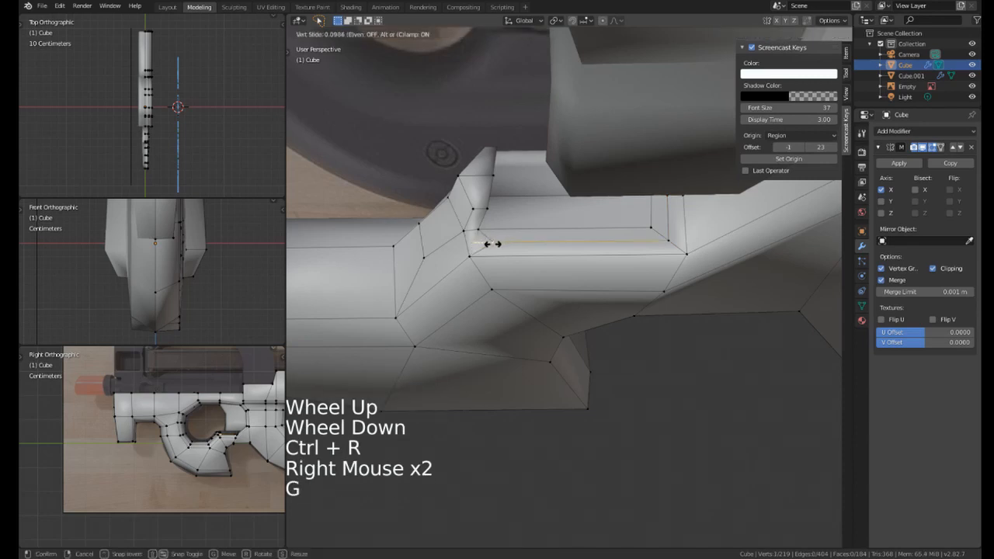
left_click(482, 246)
Edge-slide the inset's inner rear vertex pair forward and merge the border loop's front vertex into its outer vertex.
middle_click_drag(482, 246, 516, 211)
middle_click_drag(516, 211, 543, 206)
right_click(581, 230)
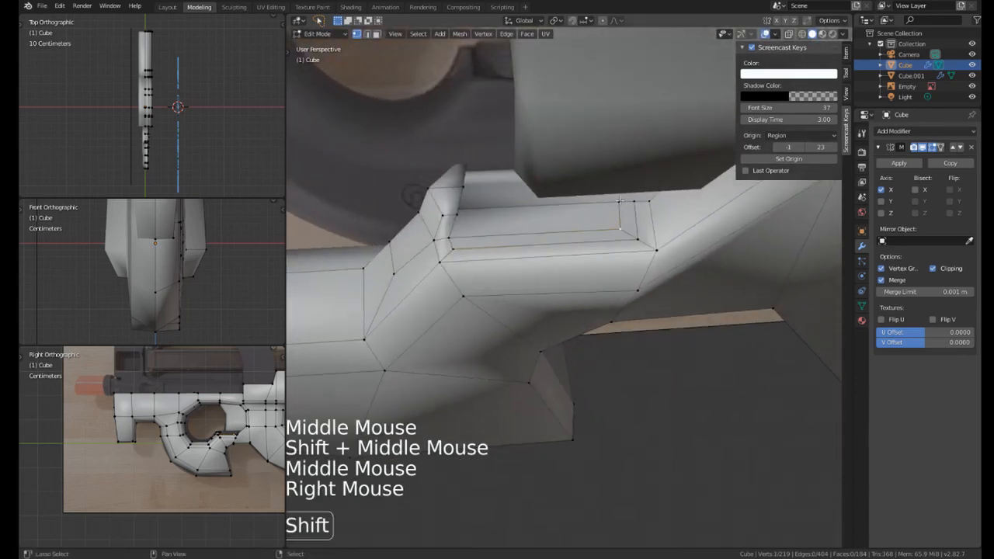
right_click(580, 200, "shift")
key("g")
key("g")
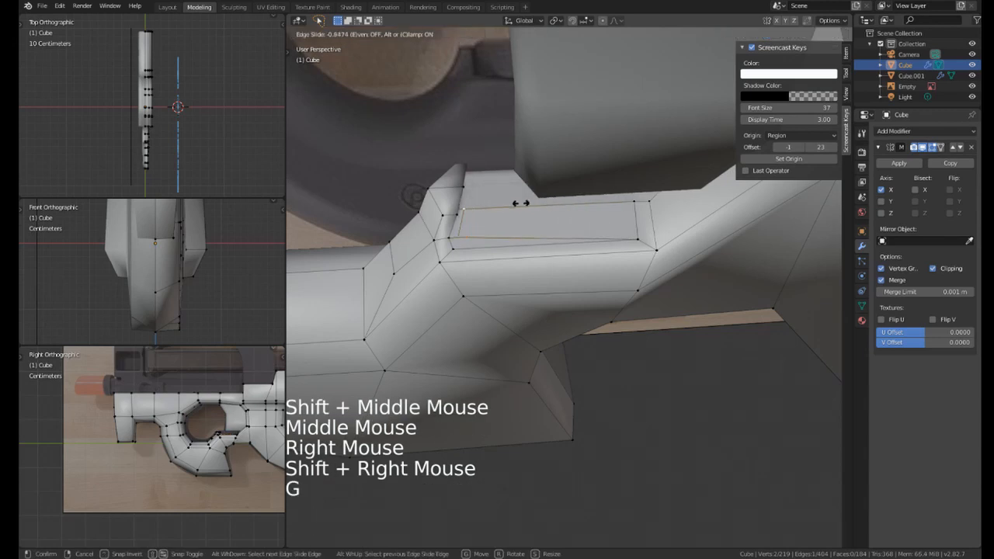
left_click(548, 205)
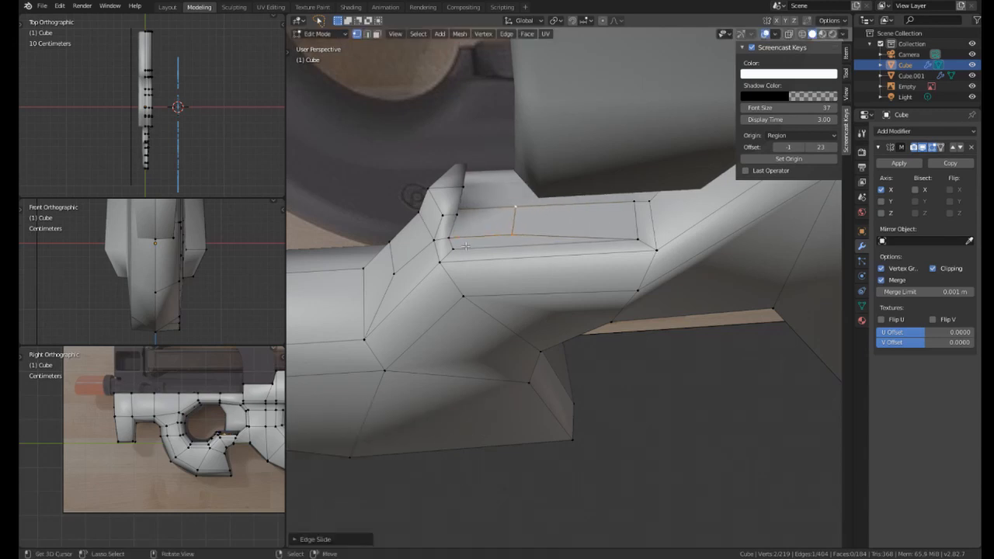
right_click(512, 233, "shift")
key("alt+m")
left_click(491, 182)
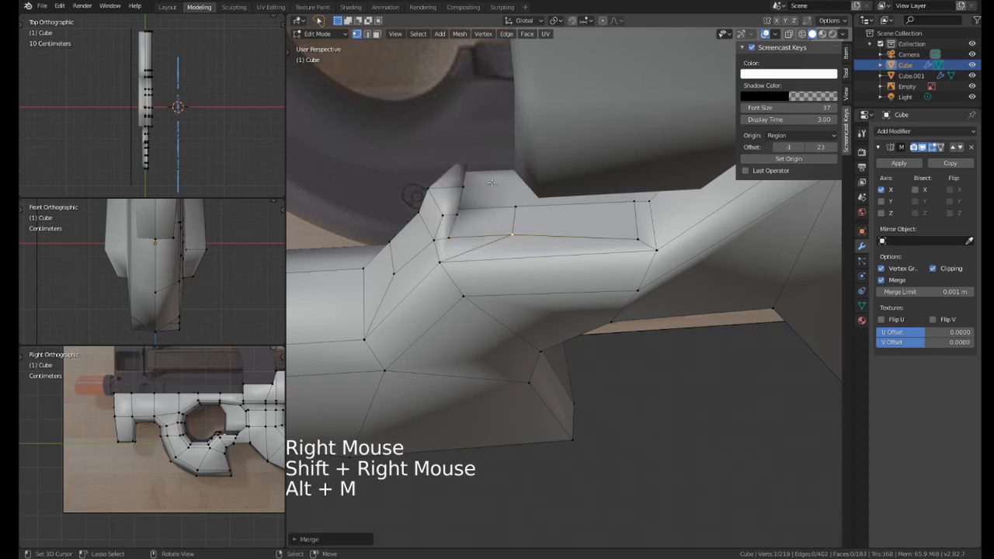
Edge-slide the inset's inner vertex pair further toward the nub and vertex-slide its outer vertex to the ledge's front corner.
right_click(508, 233)
right_click(514, 207, "shift")
key("g")
key("g")
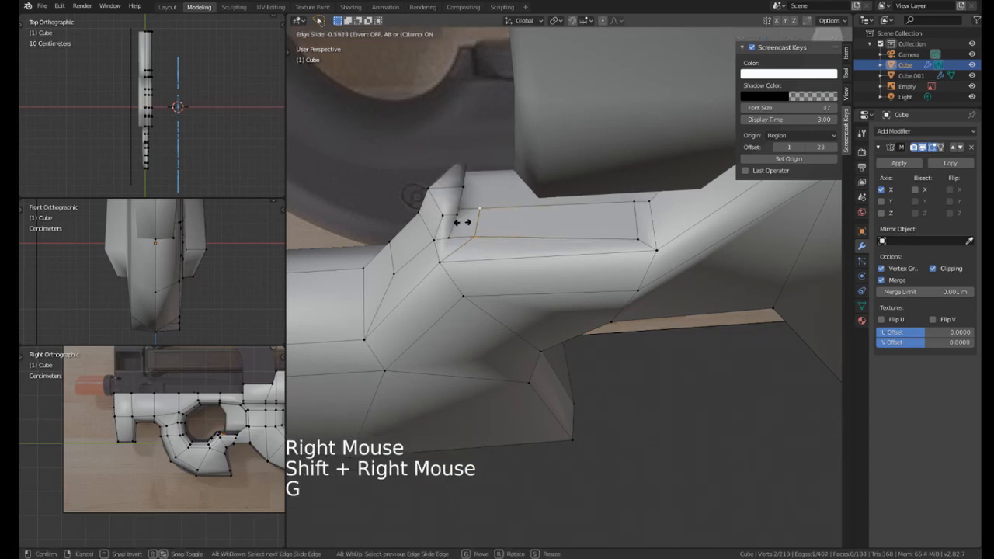
right_click(463, 225)
key("g")
key("g")
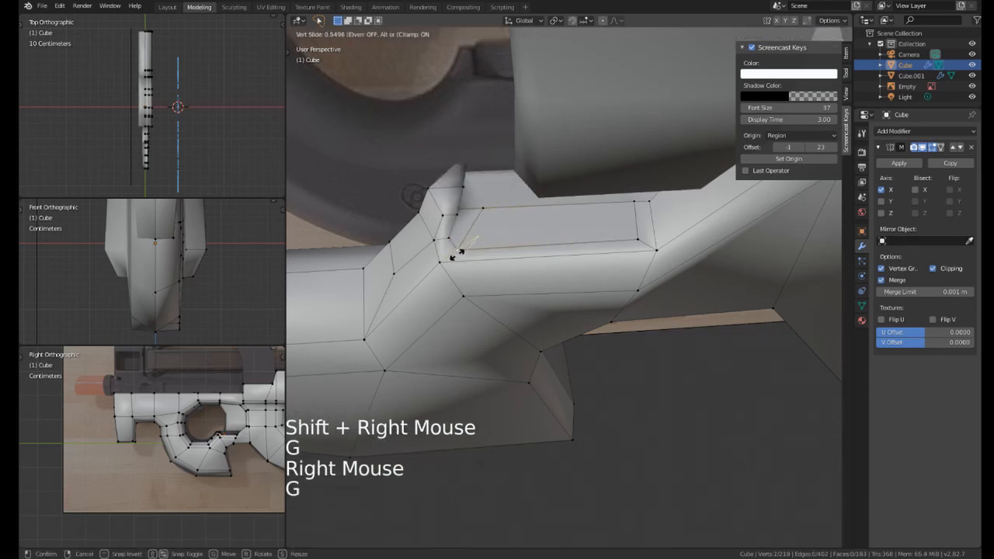
left_click(456, 254)
Vertex-slide the pair's remaining inner vertex forward to the nub's base.
middle_click_drag(505, 250, 542, 237)
right_click(483, 206)
key("g")
key("g")
left_click(466, 201)
Slightly adjust the front vertex pair at the nub's base in right view.
scroll(497, 231, "down", 2)
scroll(528, 234, "up", 2)
scroll(543, 237, "up", 1)
right_click(550, 159)
right_click(520, 160, "shift")
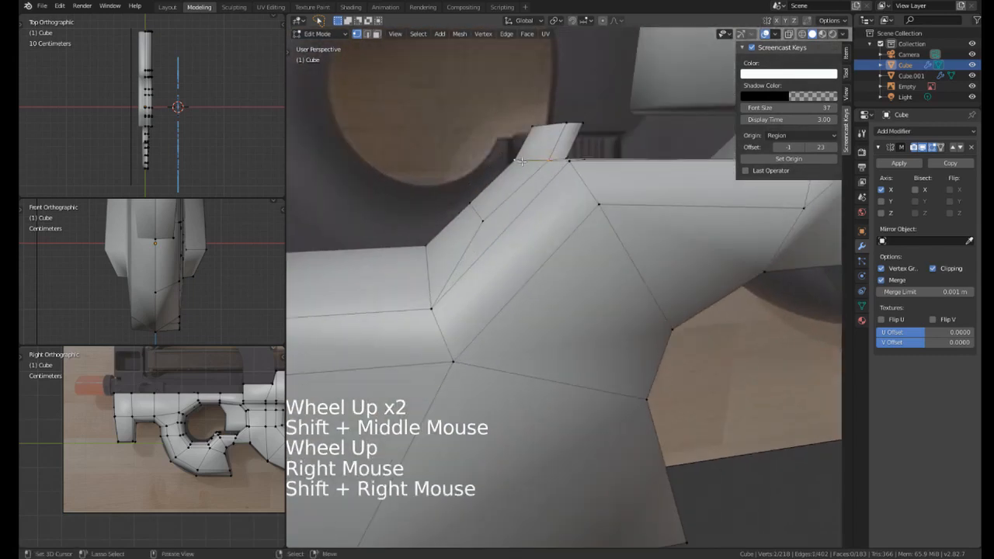
key("KP_3")
key("g")
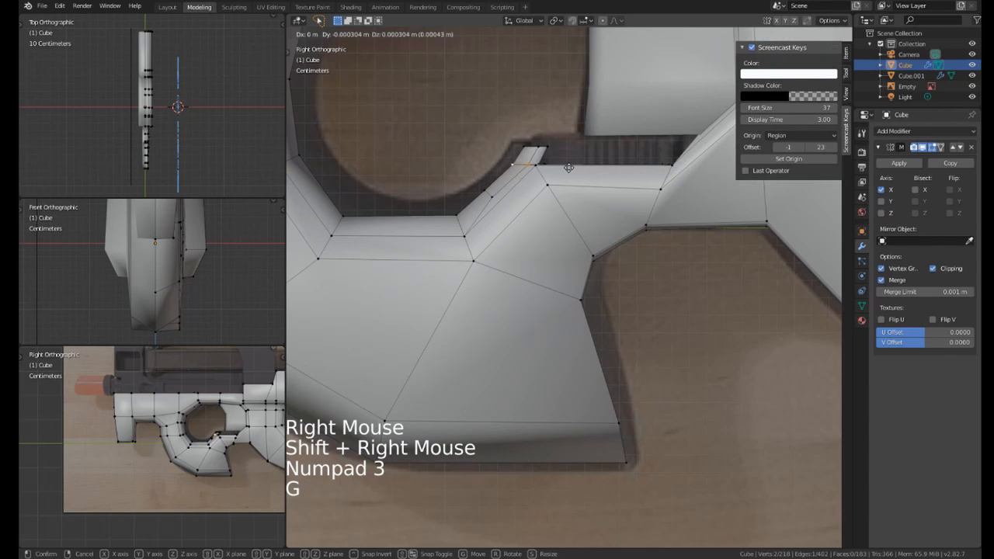
scroll(566, 168, "up", 3)
middle_click_drag(566, 168, 569, 190, "shift")
Move the front vertex pairs at the nub's top and base forward to match the reference outline.
right_click(569, 189)
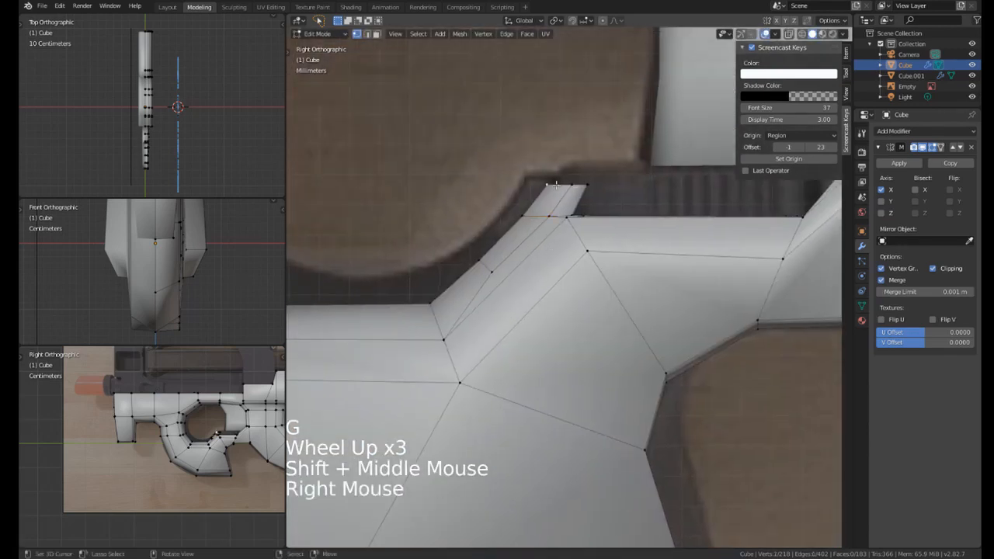
right_click(569, 189, "shift")
key("g")
left_click(555, 190)
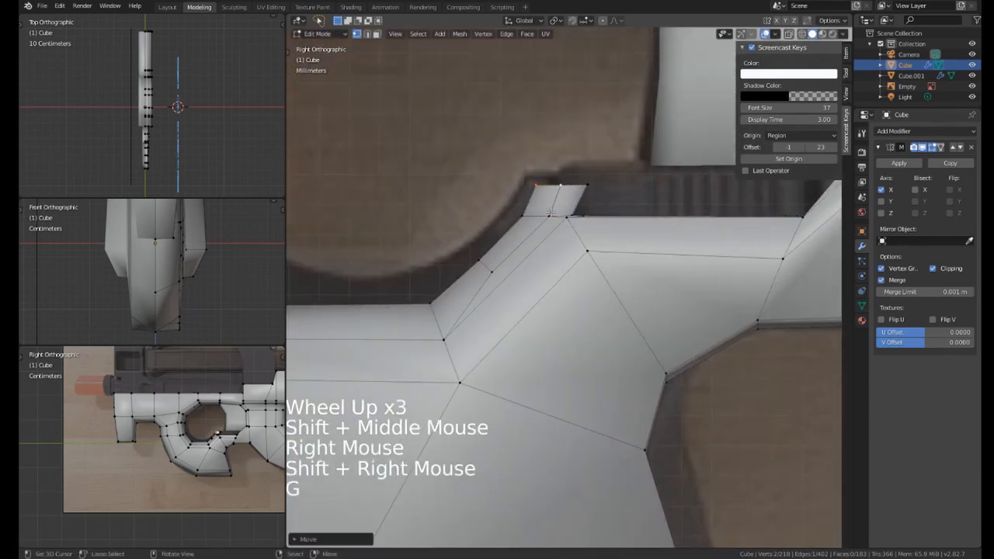
right_click(554, 189)
right_click(555, 190, "shift")
key("g")
left_click(554, 188)
In wireframe, raise all of the nub's top vertices to the height of the reference outline.
right_click(554, 189)
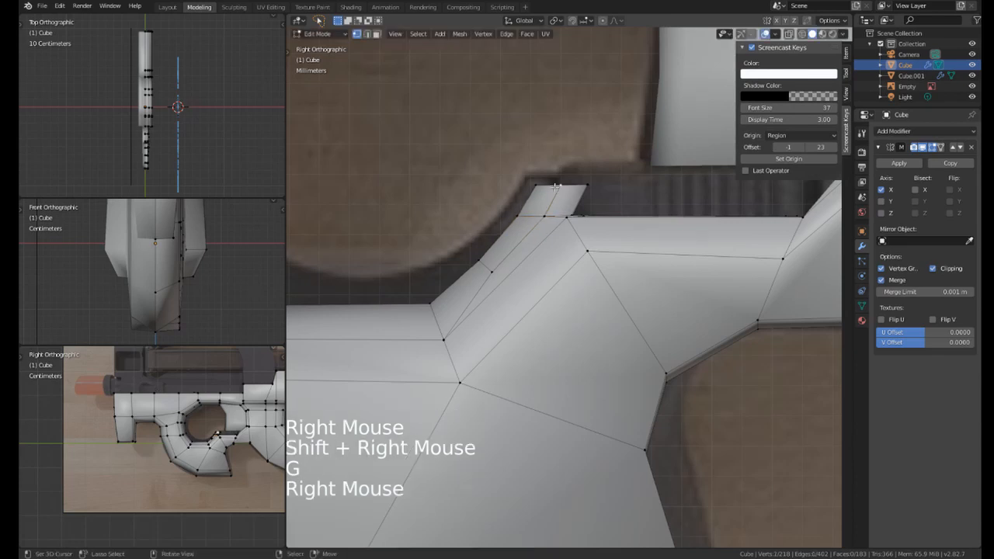
key("z")
left_click(469, 187, "shift")
key("g")
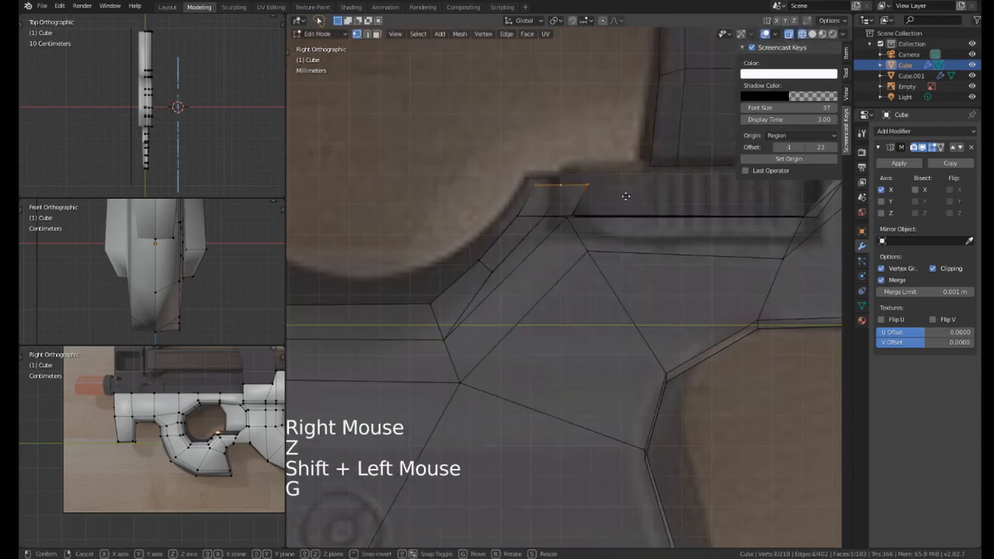
right_click(625, 187)
Move the nub's rear top vertices forward along Y to make its rear edge vertical, and shift its middle vertex pair slightly forward.
left_click_drag(601, 163, 579, 198, "shift")
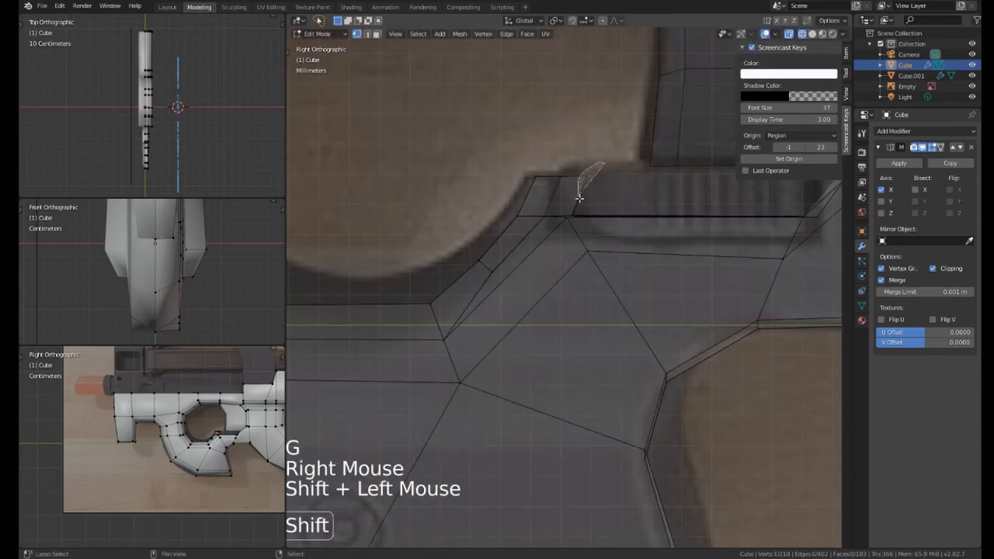
key("g")
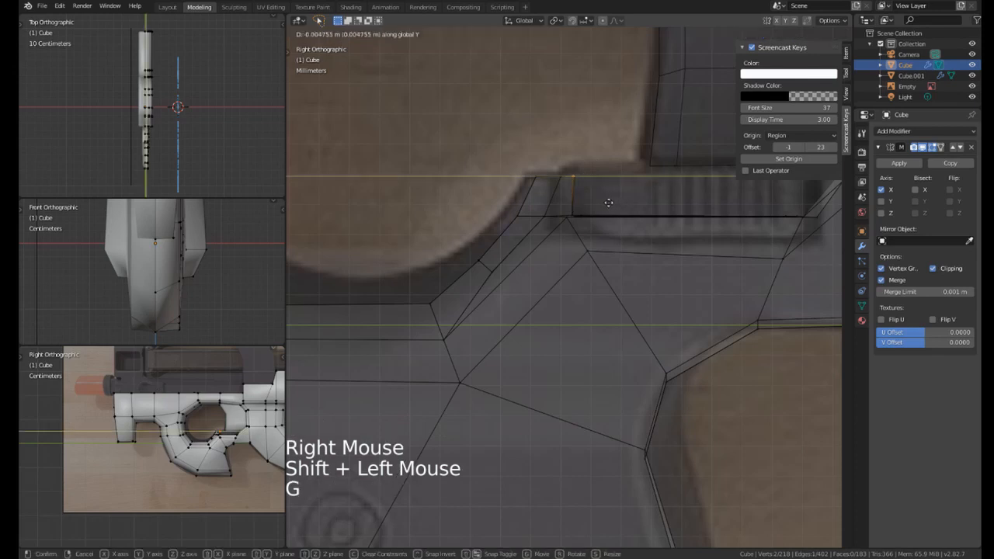
scroll(528, 117, "up", 3)
right_click(529, 117)
right_click(514, 170)
right_click(546, 109, "shift")
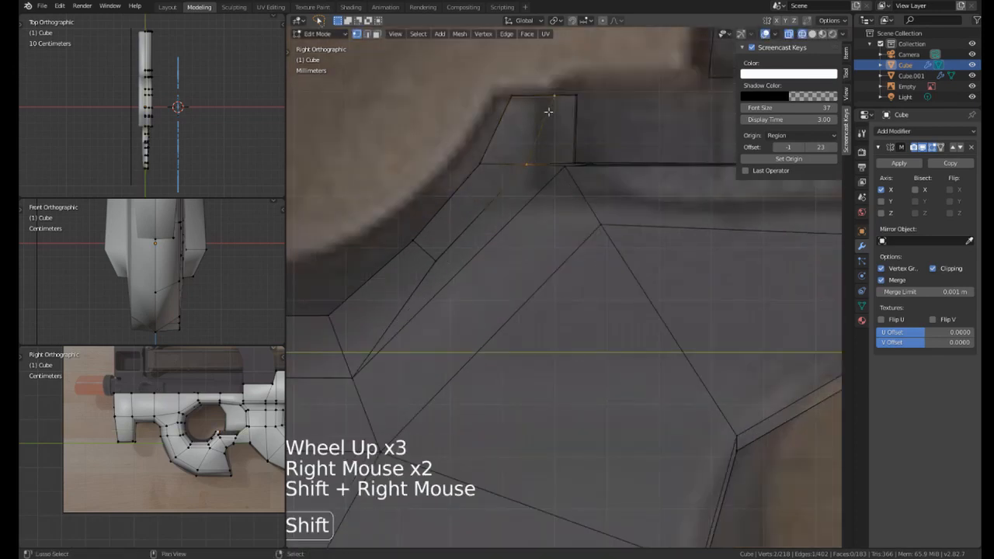
key("g")
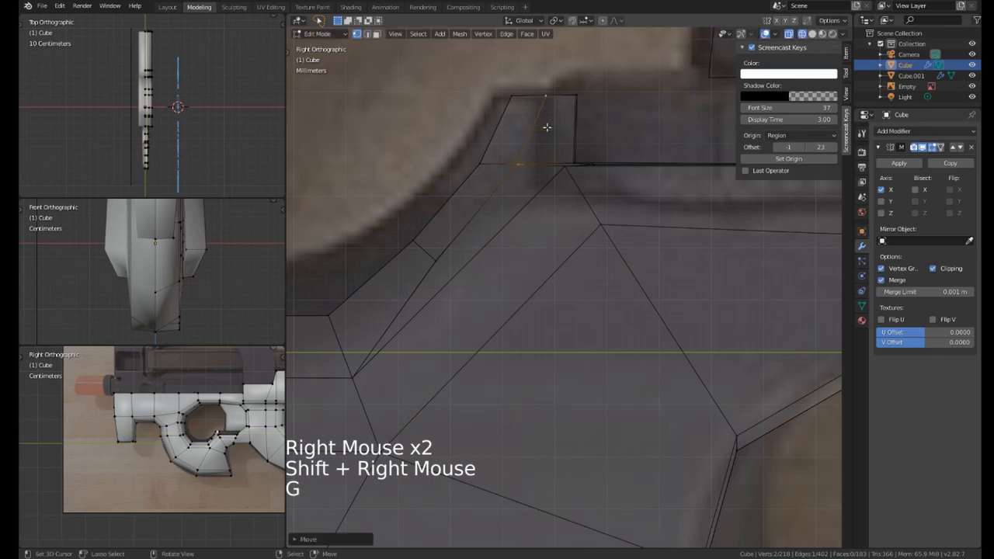
Select the vertices of the nub's rear edge and flatten them along Y with a scale of 0.
right_click(574, 145)
middle_click_drag(576, 156, 598, 151, "shift")
left_click_drag(593, 110, 564, 163, "shift")
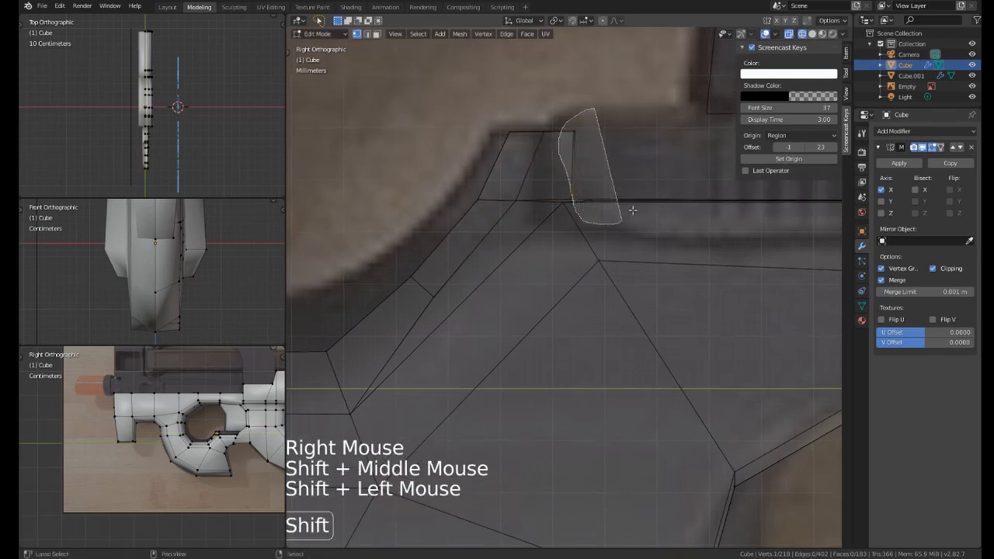
left_click_drag(633, 210, 630, 211, "shift")
left_click(568, 181, "shift")
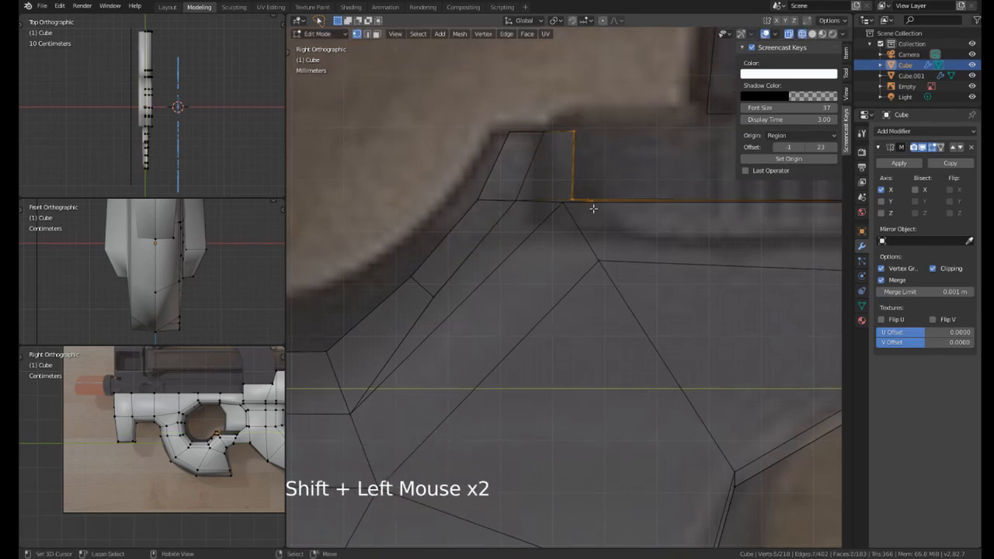
middle_click_drag(592, 208, 631, 293)
scroll(583, 249, "down", 6)
scroll(566, 350, "down", 1)
right_click(572, 306, "shift")
right_click(572, 306, "shift")
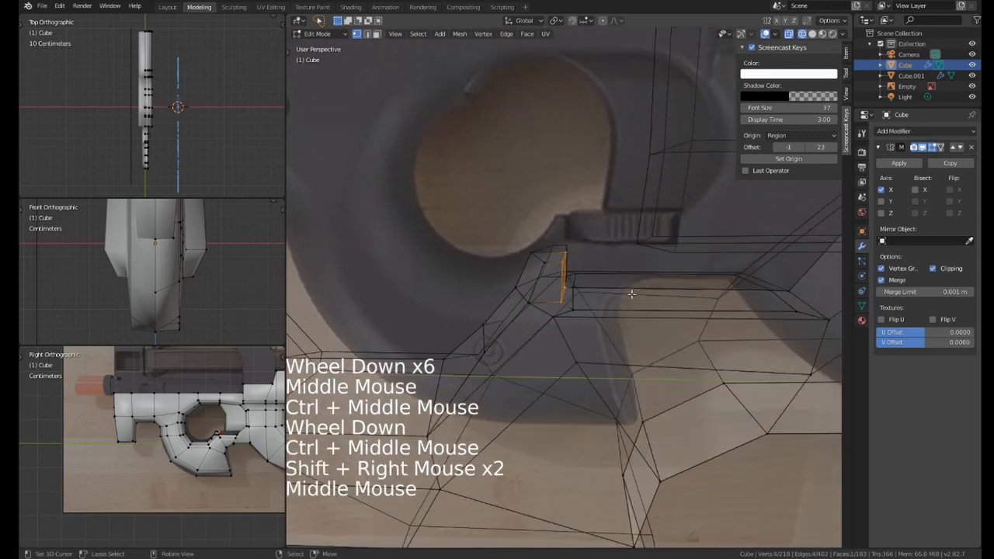
key("KP_3")
key("s")
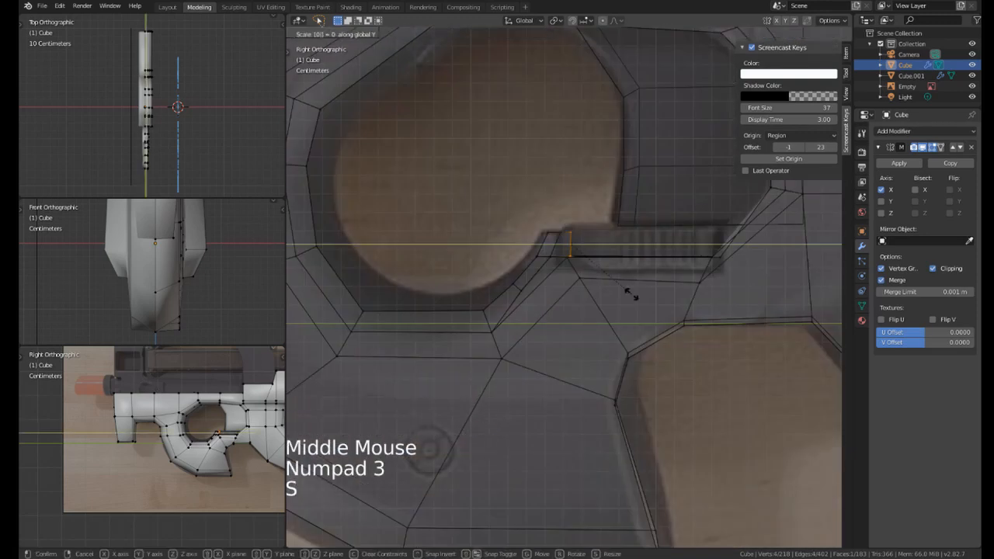
key("Return")
Move the nub's middle top and base vertex pair slightly forward along Y.
scroll(621, 286, "up", 4)
right_click(533, 220)
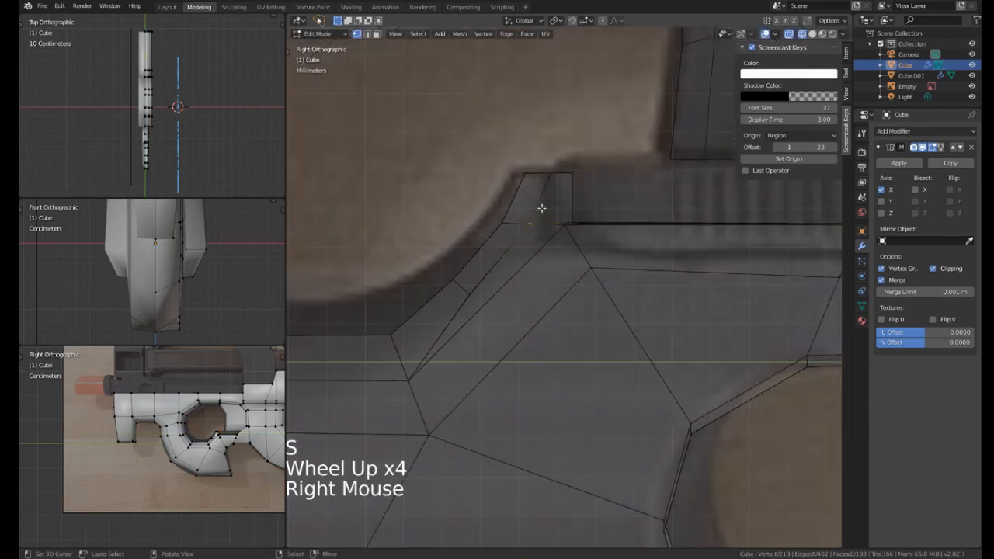
right_click(553, 175, "shift")
key("g")
key("y")
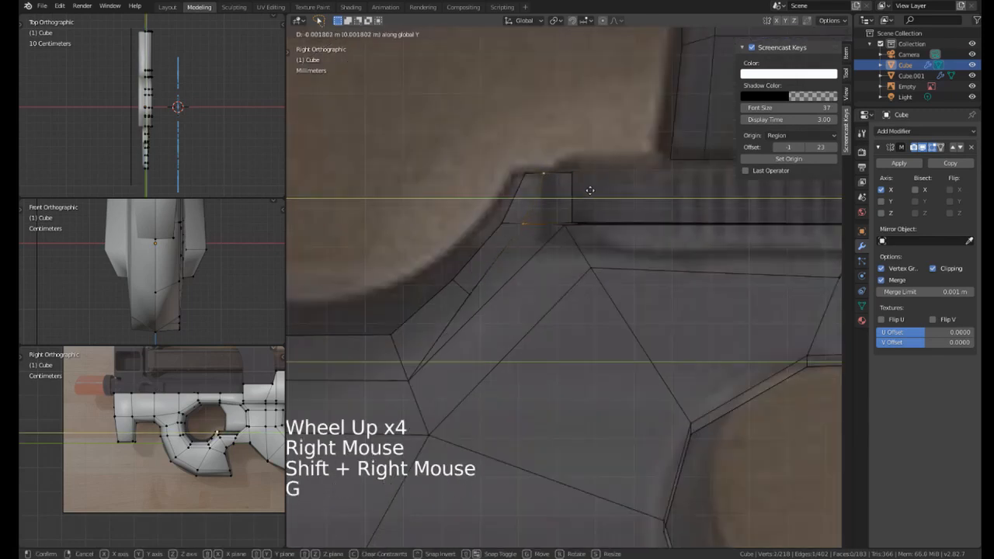
Nudge the single vertex on the slope below the nub, return to solid shading and leave edit mode.
right_click(466, 290)
key("g")
scroll(465, 290, "down", 4)
mouse_move(466, 290)
middle_mouse_down("shift")
mouse_move(512, 224)
mouse_move(559, 290)
middle_mouse_up("shift")
scroll(512, 225, "down", 2)
key("z")
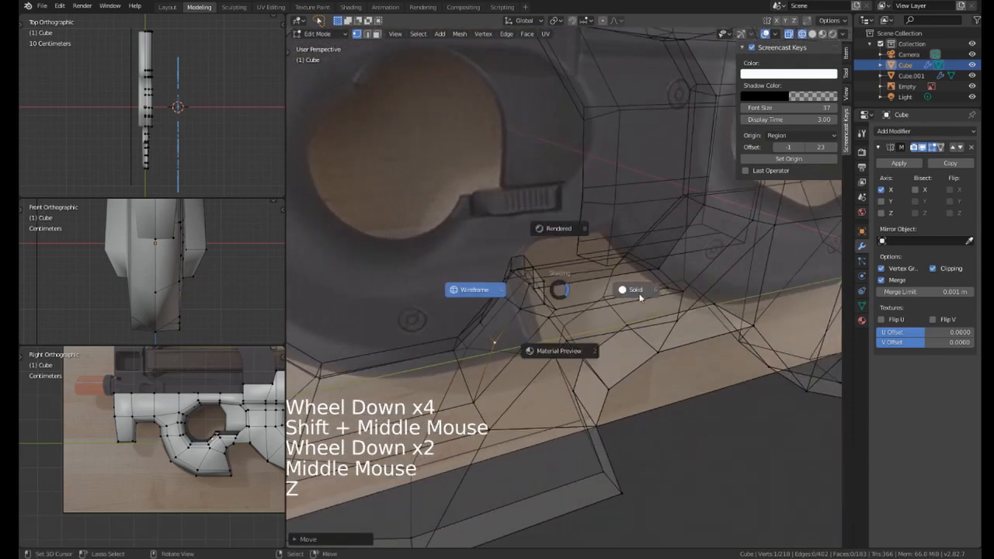
mouse_move(640, 297)
middle_mouse_down()
mouse_move(599, 300)
mouse_move(625, 324)
mouse_move(641, 295)
mouse_move(515, 287)
mouse_move(593, 307)
mouse_move(635, 288)
mouse_move(583, 287)
middle_mouse_up()
scroll(599, 300, "down", 2)
key("Tab")
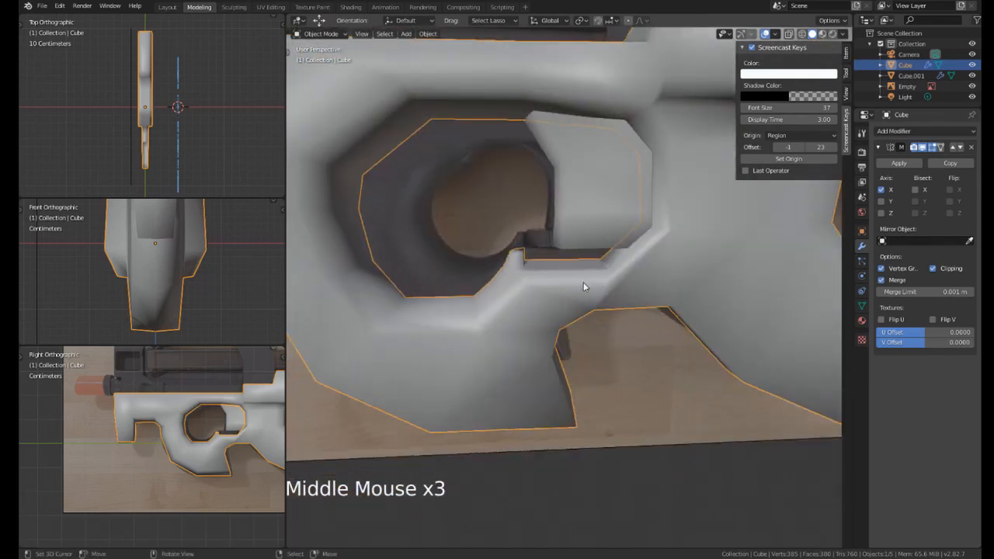
Examine the nub and the overall gun body in right view and in perspective.
middle_click_drag(584, 286, 668, 295)
key("KP_3")
scroll(583, 273, "down", 1)
scroll(470, 290, "up", 4)
scroll(669, 295, "down", 3)
middle_click_drag(574, 284, 575, 360)
scroll(546, 310, "down", 4)
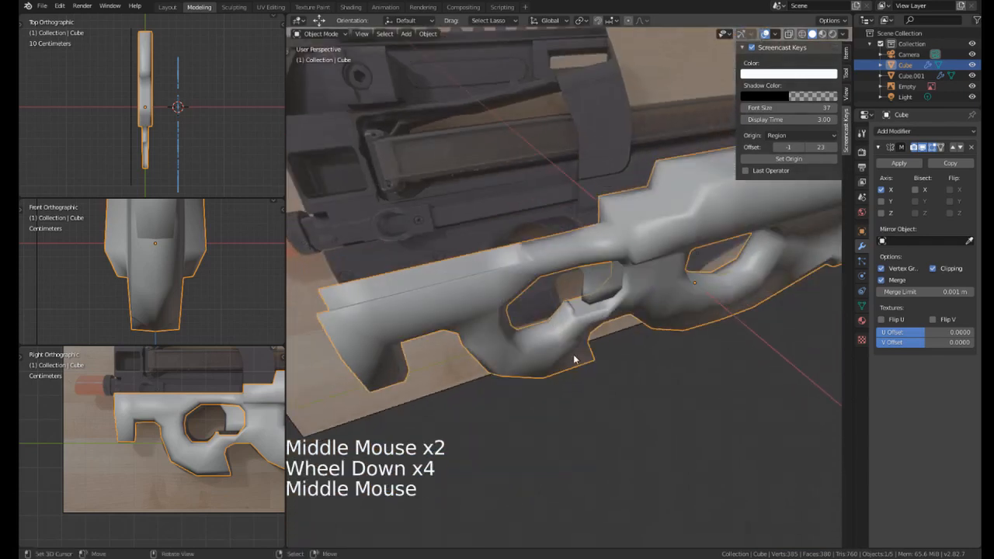
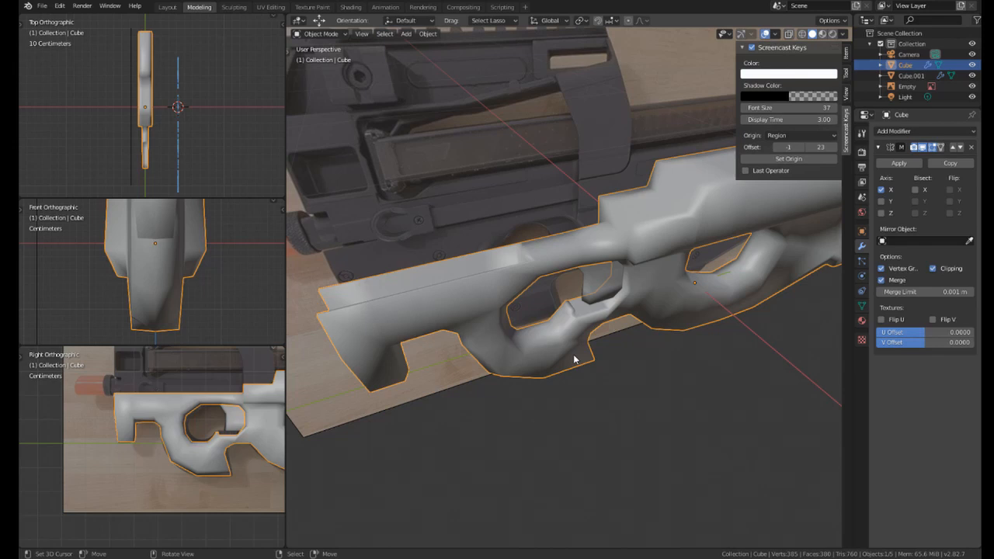
Add a cube mesh and clear its location so it sits at the world origin.
key("shift+a")
mouse_move(583, 355)
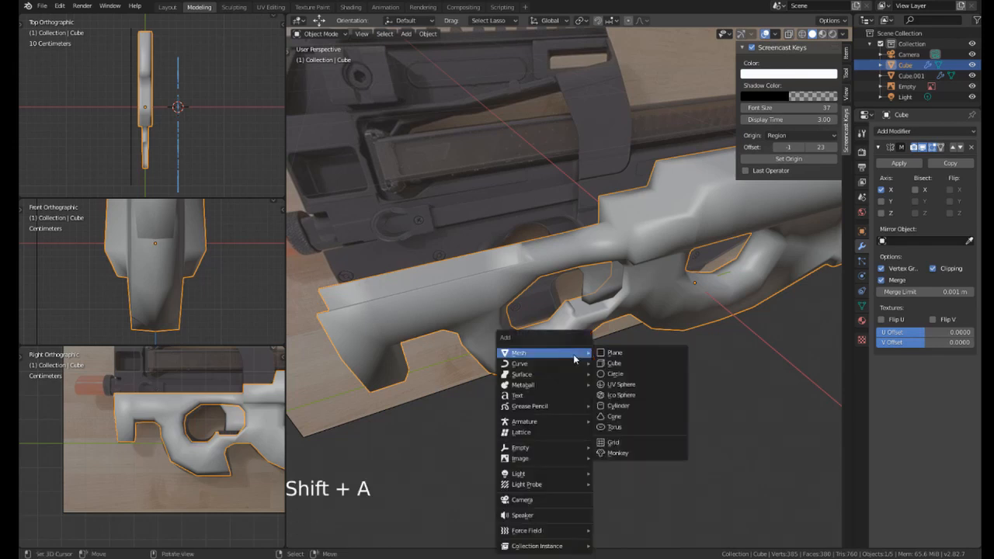
left_click(643, 362)
scroll(601, 347, "down", 9)
middle_click_drag(601, 347, 682, 361)
scroll(682, 362, "down", 1)
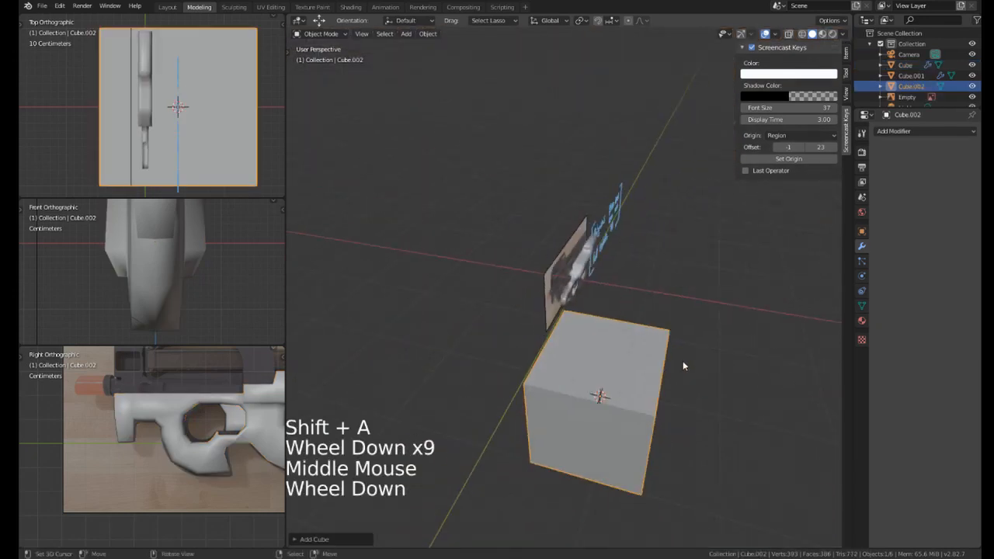
key("KP_3")
key("alt+g")
middle_click_drag(577, 333, 623, 390)
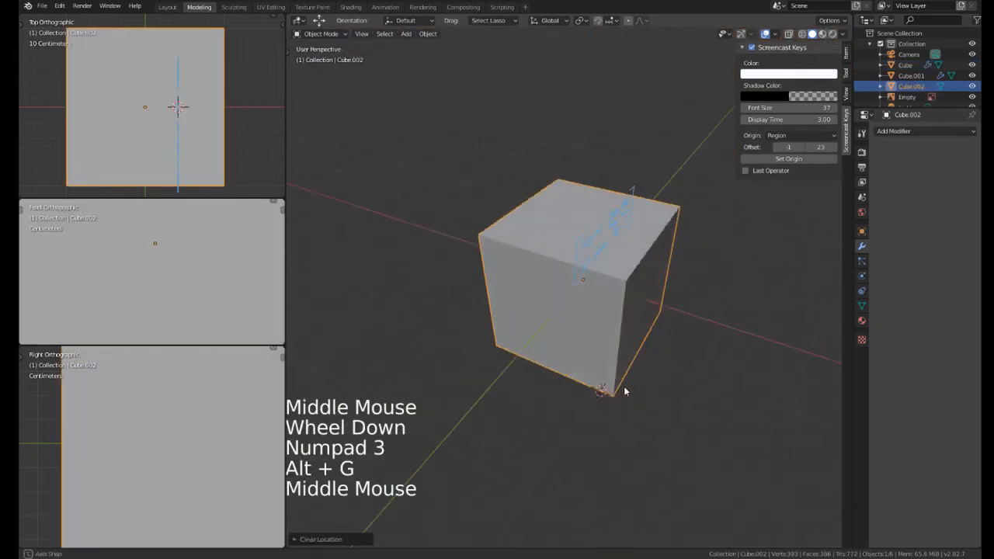
In edit mode, add a centred loop cut that splits the new cube in half across X.
key("Tab")
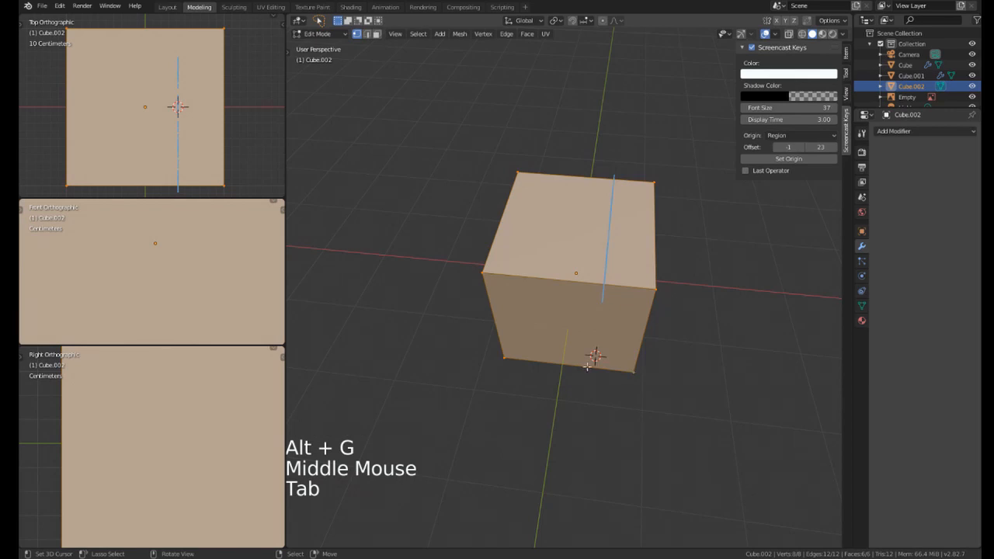
key("ctrl+r")
left_click(577, 279)
right_click(576, 278)
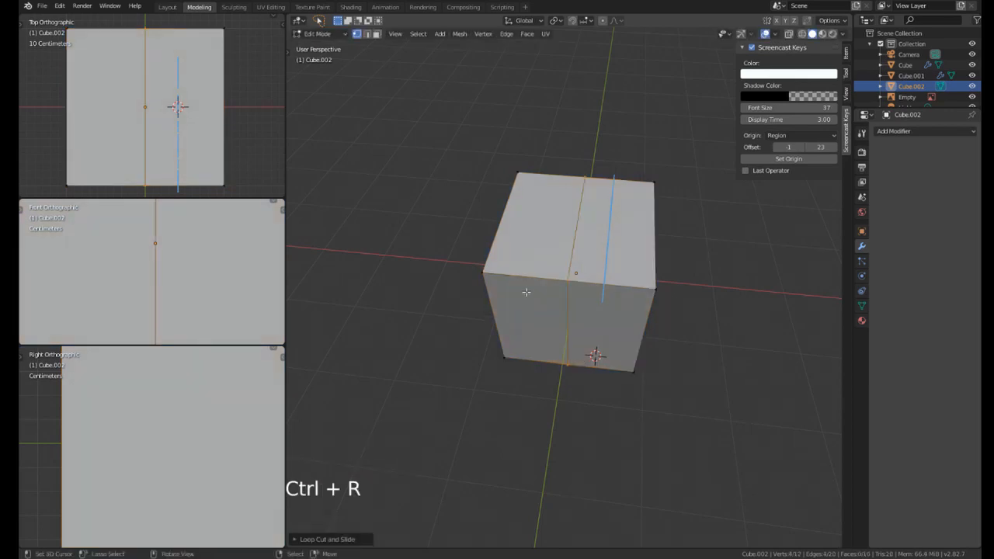
Delete the four outer vertices on the cube's negative X side, leaving only the positive X half.
key("z")
right_click(521, 271)
right_click(517, 377, "alt+shift")
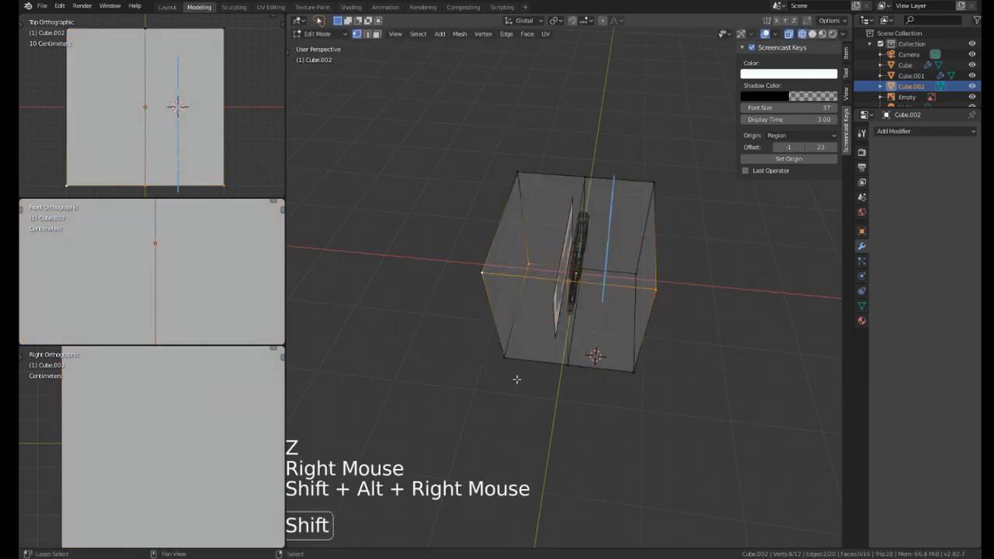
right_click(504, 357)
left_click(477, 144, "shift")
key("x")
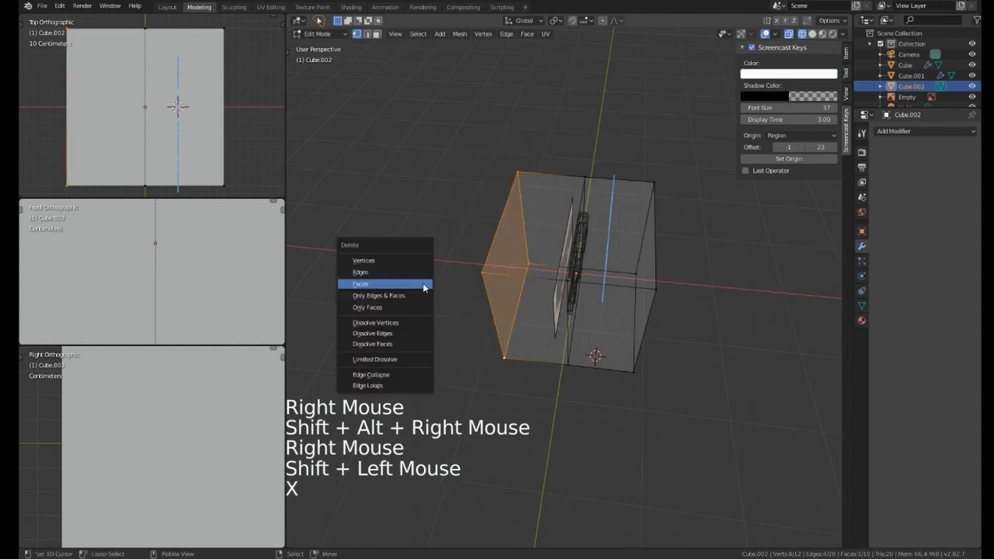
left_click(360, 259)
mouse_move(559, 310)
middle_mouse_down()
mouse_move(572, 310)
mouse_move(548, 277)
middle_mouse_up()
key("z")
middle_click_drag(632, 277, 581, 298)
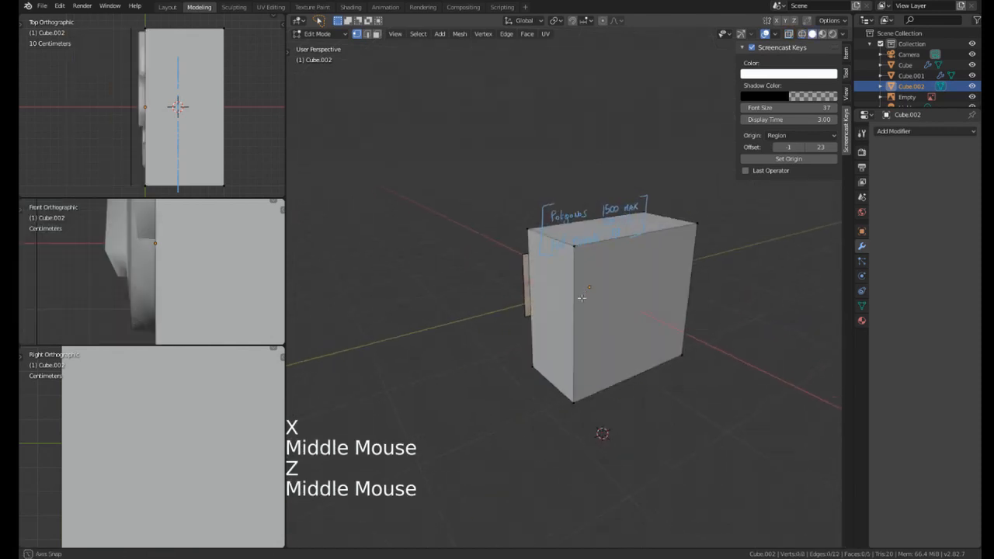
Scale the entire half cube down to a small block, much shorter than the gun body.
scroll(613, 298, "up", 2)
key("a")
key("s")
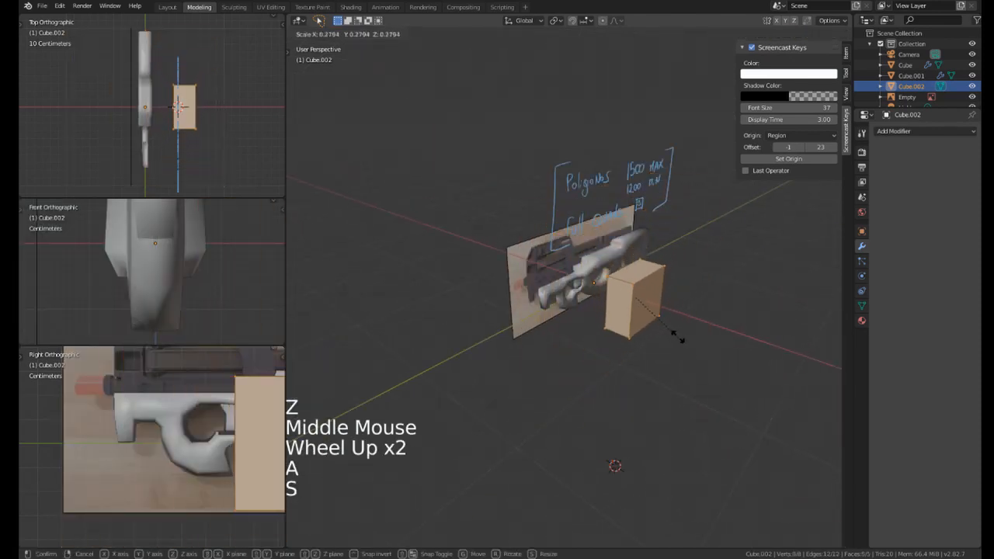
left_click(660, 322)
scroll(590, 295, "up", 5)
middle_click_drag(621, 310, 891, 138)
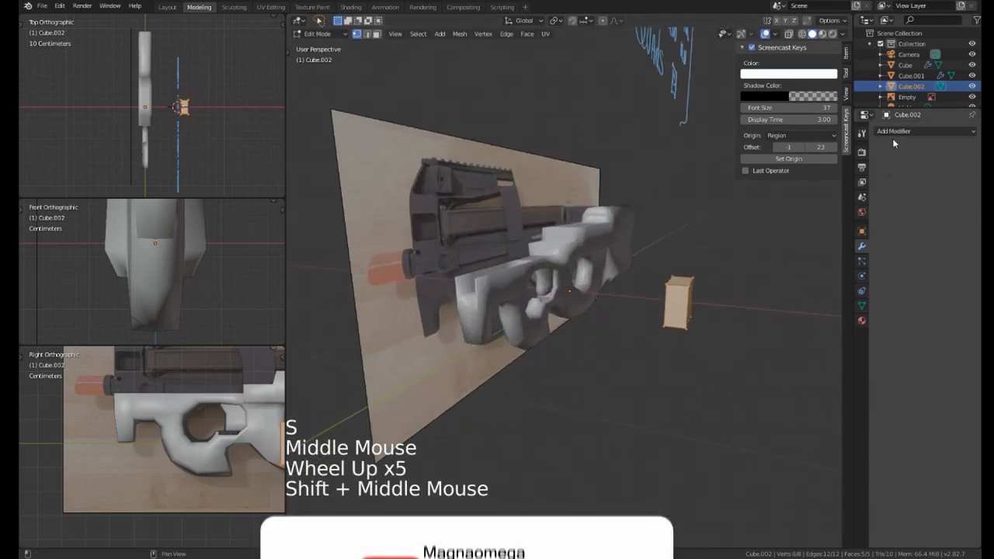
Add a Mirror modifier on the X axis to the block.
left_click(892, 135)
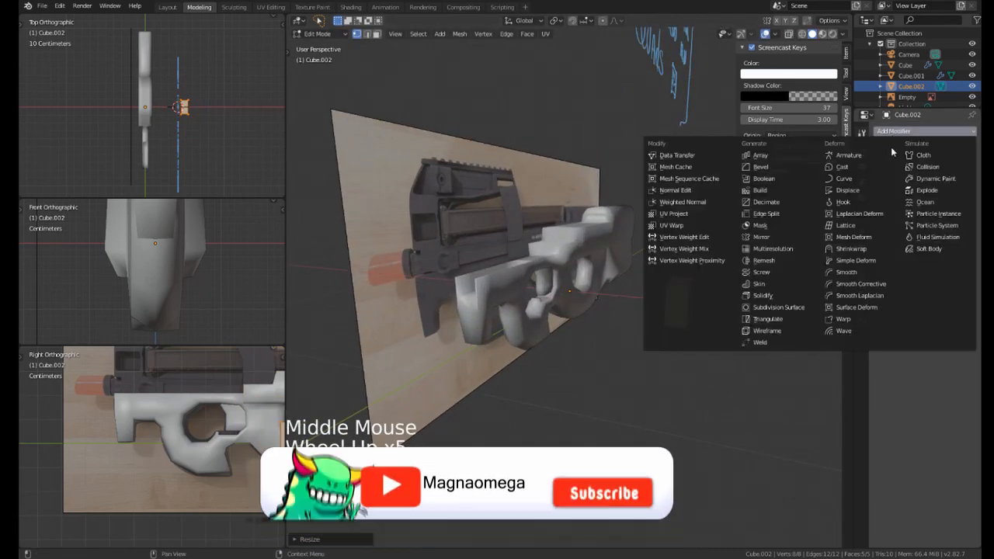
left_click(779, 238)
middle_click_drag(777, 233, 727, 339)
Move the block along X until it sits right beside the gun body, checking its position in wireframe and solid shading.
key("g")
key("z")
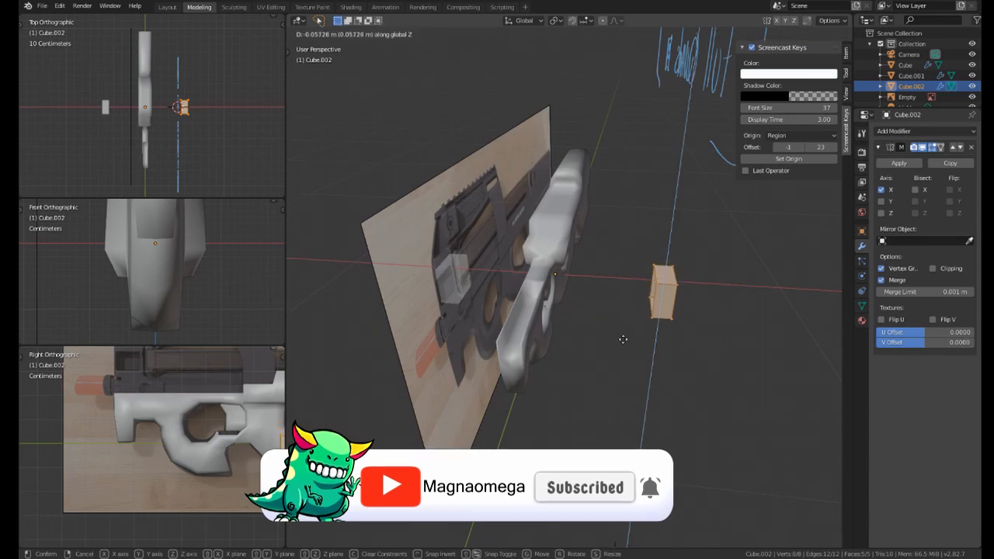
key("g")
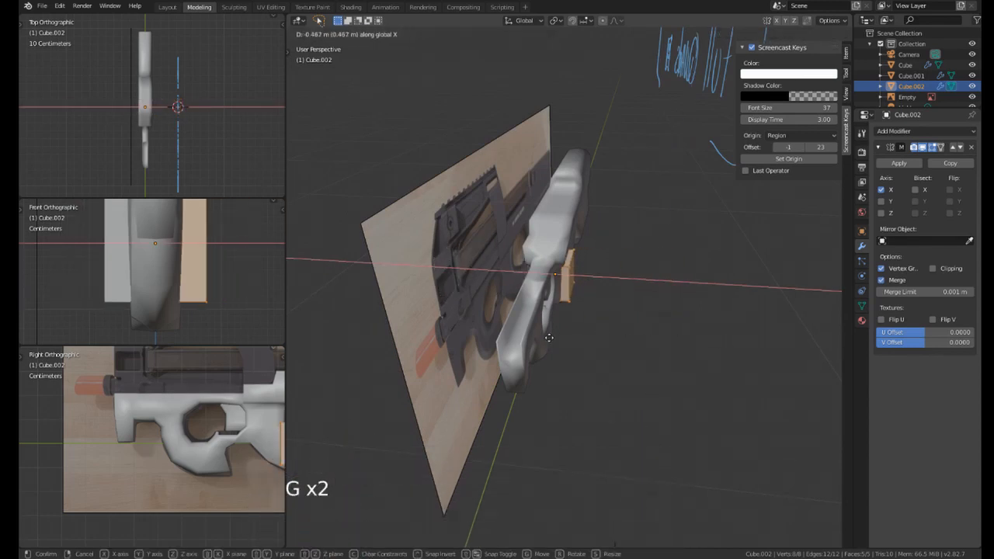
left_click(517, 295)
key("z")
left_click(433, 295)
scroll(553, 270, "up", 5)
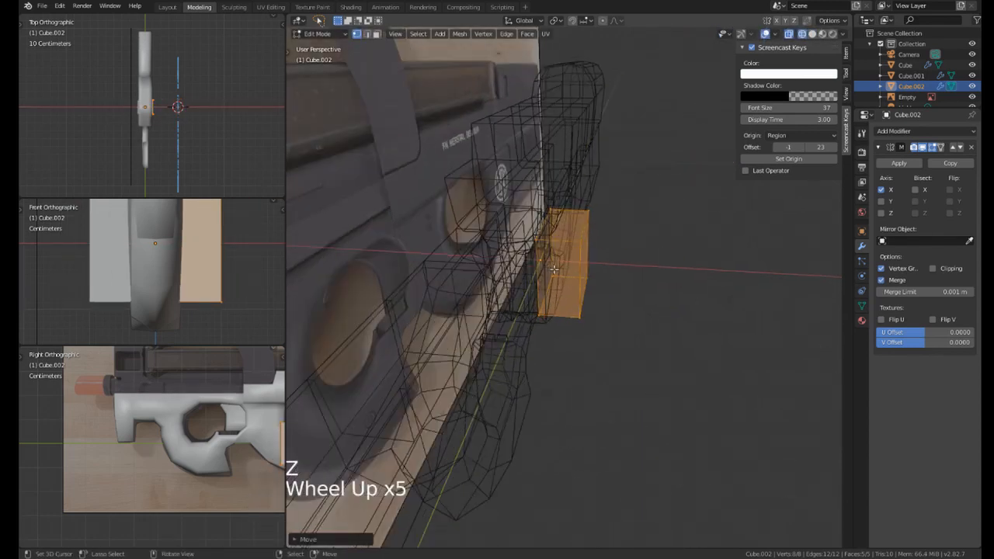
mouse_move(554, 270)
middle_mouse_down()
mouse_move(583, 313)
mouse_move(523, 281)
middle_mouse_up()
key("z")
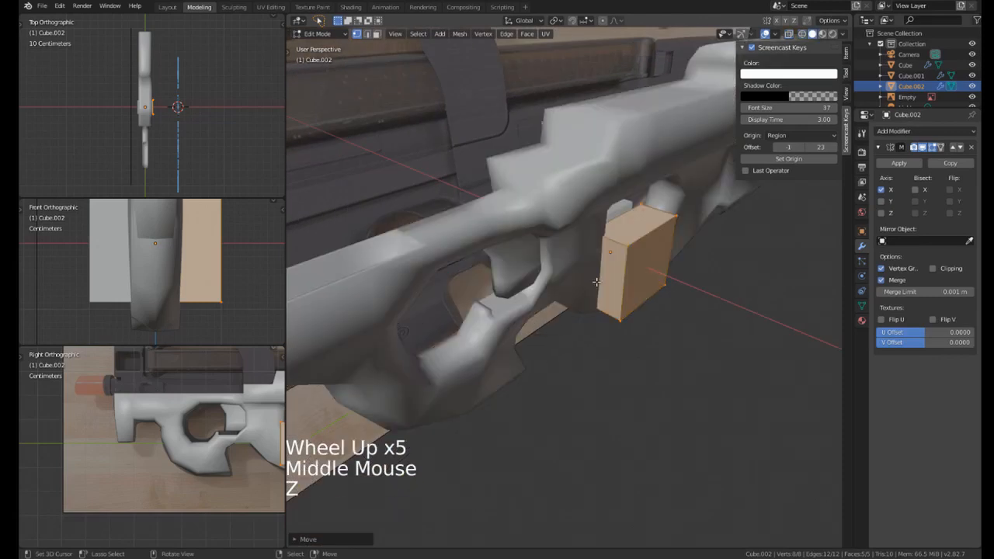
middle_click_drag(596, 282, 490, 327)
scroll(489, 296, "down", 2)
Isolate the mirrored block in local view.
key("KP_Divide")
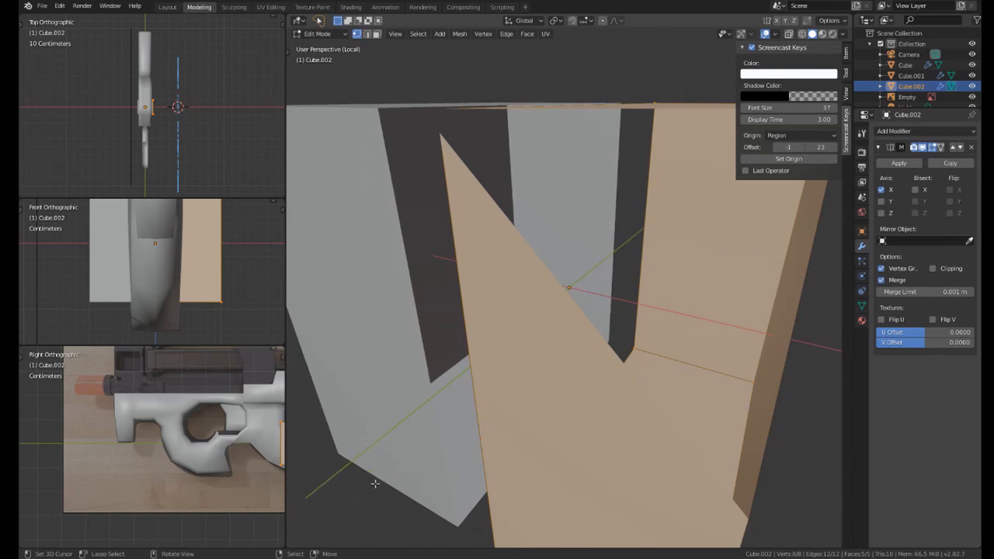
middle_click_drag(525, 306, 540, 299)
middle_click_drag(539, 299, 570, 284, "ctrl")
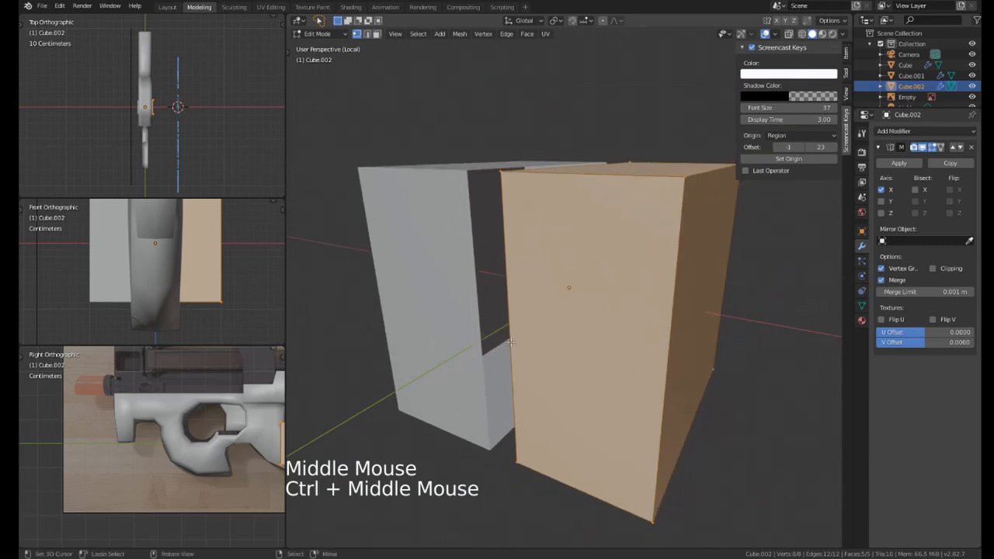
key("KP_Divide")
key("KP_Divide")
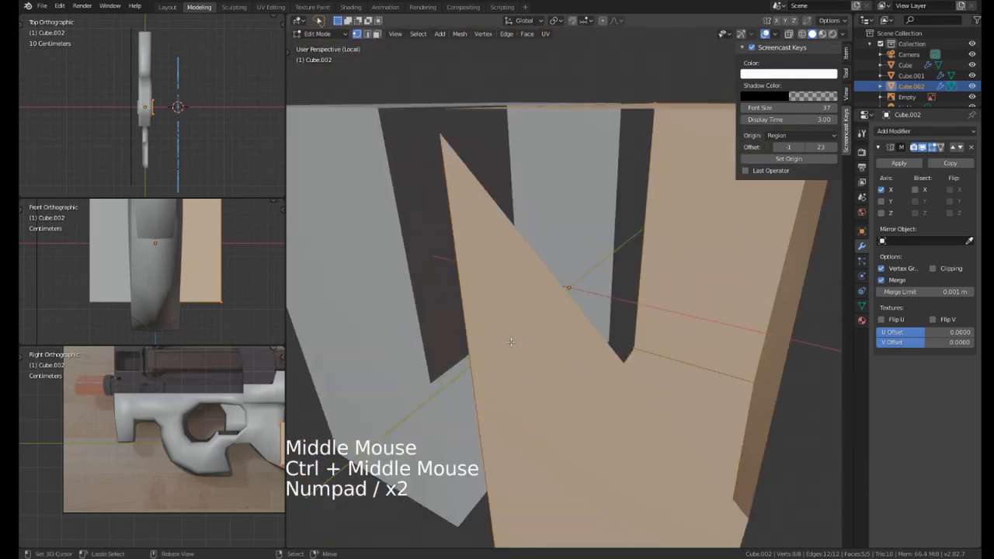
key("KP_Divide")
key("KP_Divide")
scroll(511, 342, "down", 8)
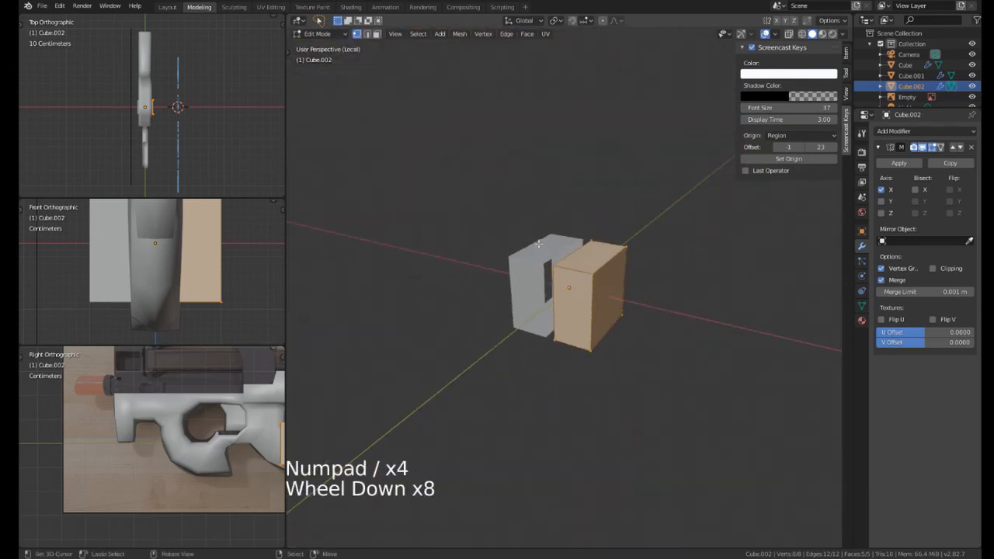
middle_click_drag(511, 341, 584, 353)
Select the block's four inner vertices, enable Clipping on the Mirror modifier and move them to the mirror plane.
right_click(579, 358)
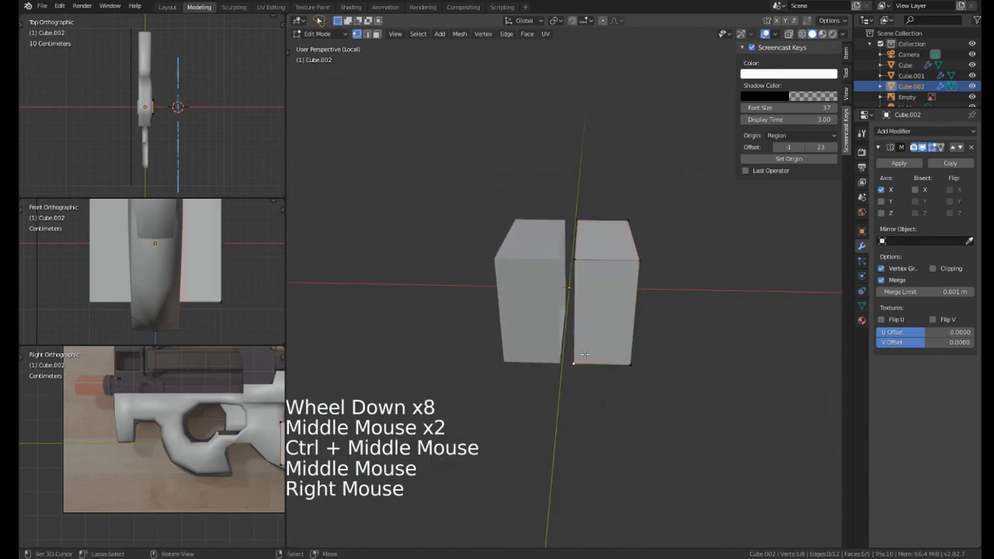
right_click(578, 265, "shift")
right_click(582, 228, "shift")
middle_click_drag(582, 228, 571, 275)
right_click(571, 275, "shift")
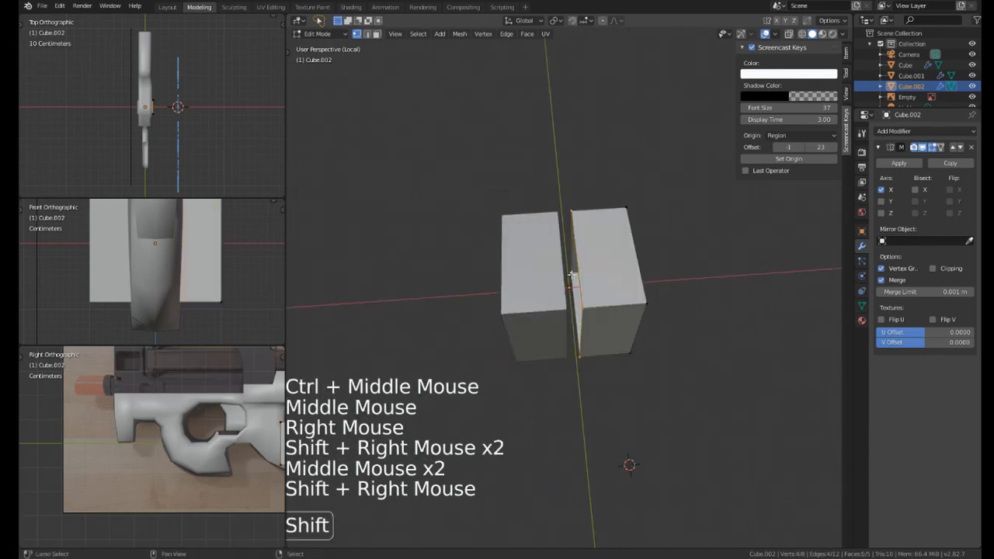
left_click(932, 268)
middle_click(593, 281)
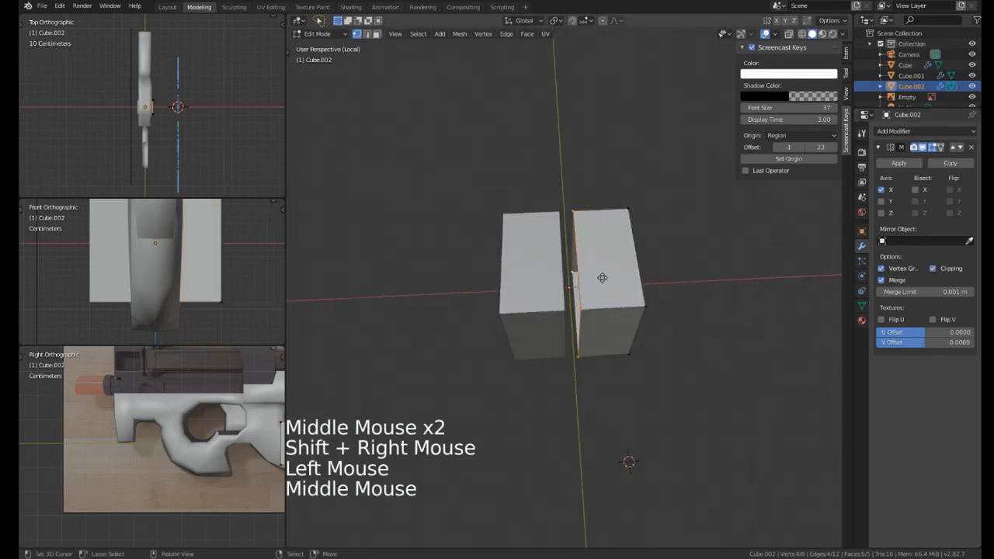
key("g")
left_click(590, 282)
In right view, scale the whole block along Z to about a quarter of its height.
middle_click_drag(590, 281, 579, 262)
key("KP_3")
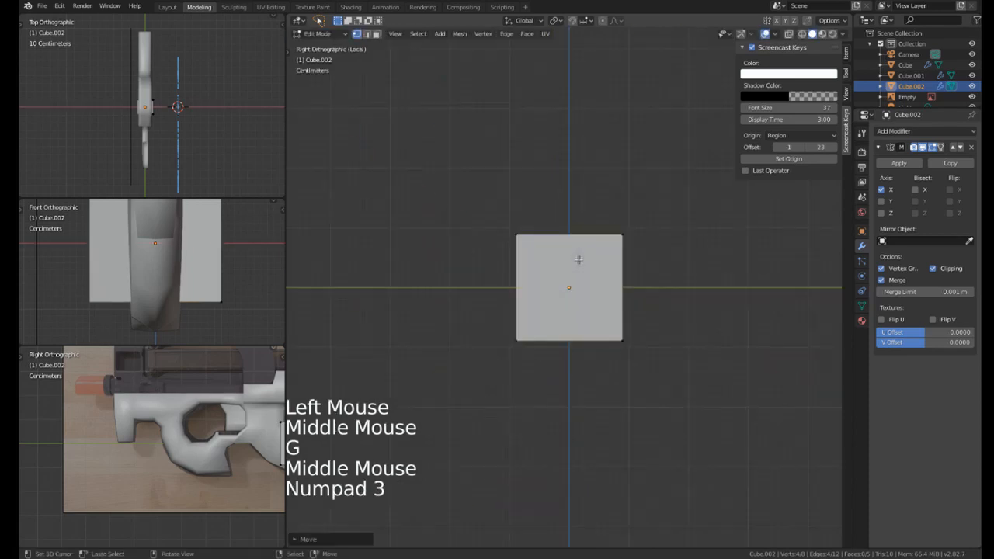
key("s")
right_click(673, 313)
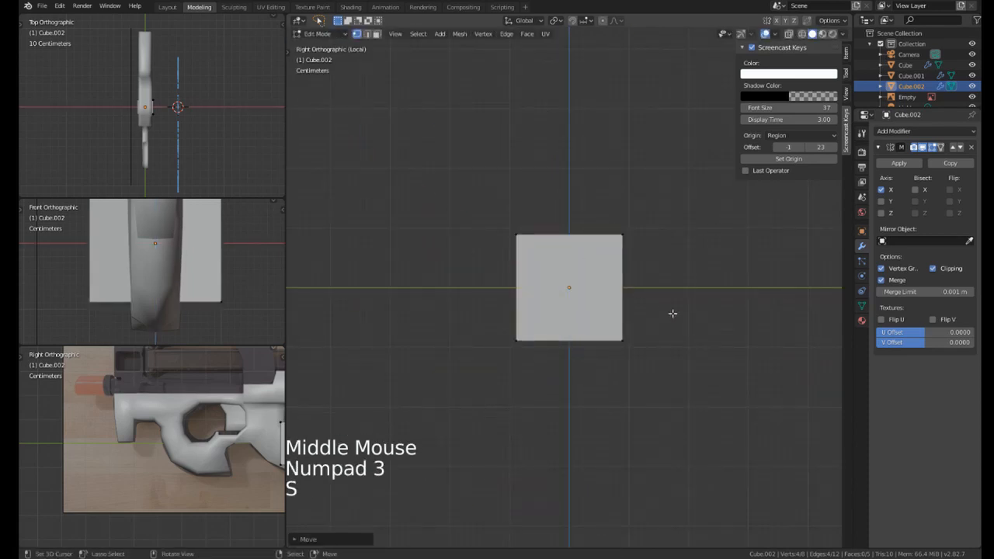
key("a")
key("s")
key("z")
left_click(572, 287)
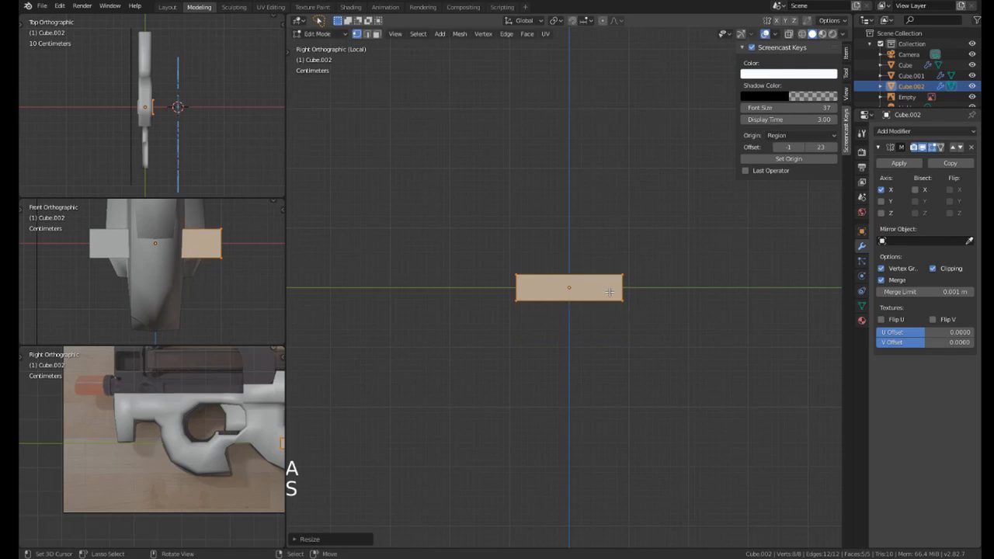
In top view, select the block's vertices on the mirror plane and scale them along Y by about 1.49.
key("KP_7")
scroll(605, 289, "up", 1)
scroll(585, 229, "up", 1)
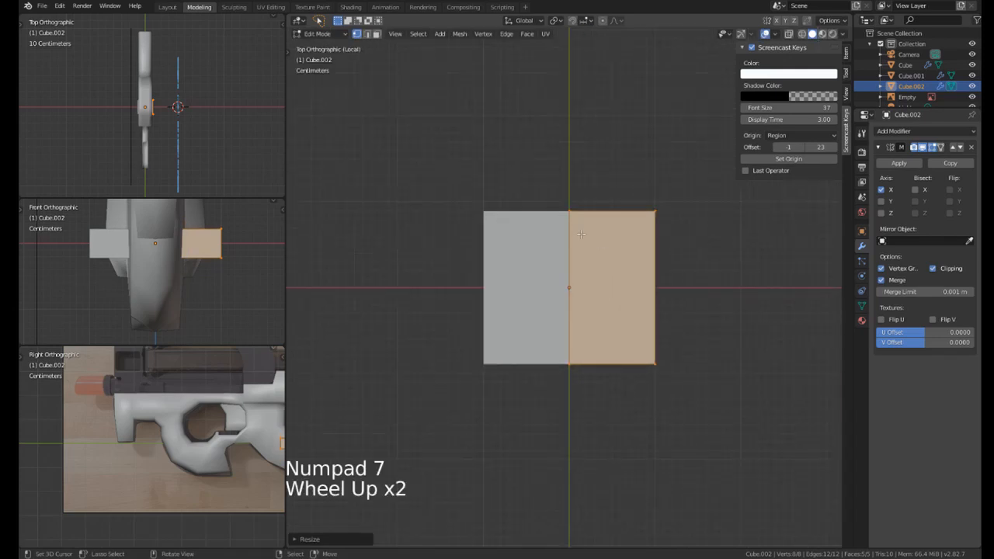
key("z")
right_click(562, 198)
mouse_move(581, 176)
left_mouse_down("shift")
mouse_move(556, 205)
mouse_move(587, 461)
left_mouse_up("shift")
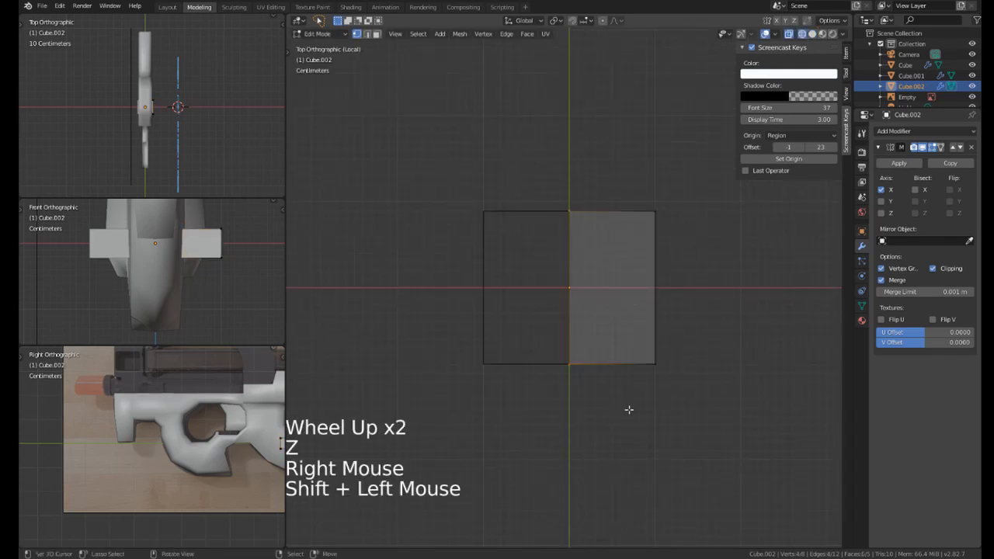
key("s")
key("y")
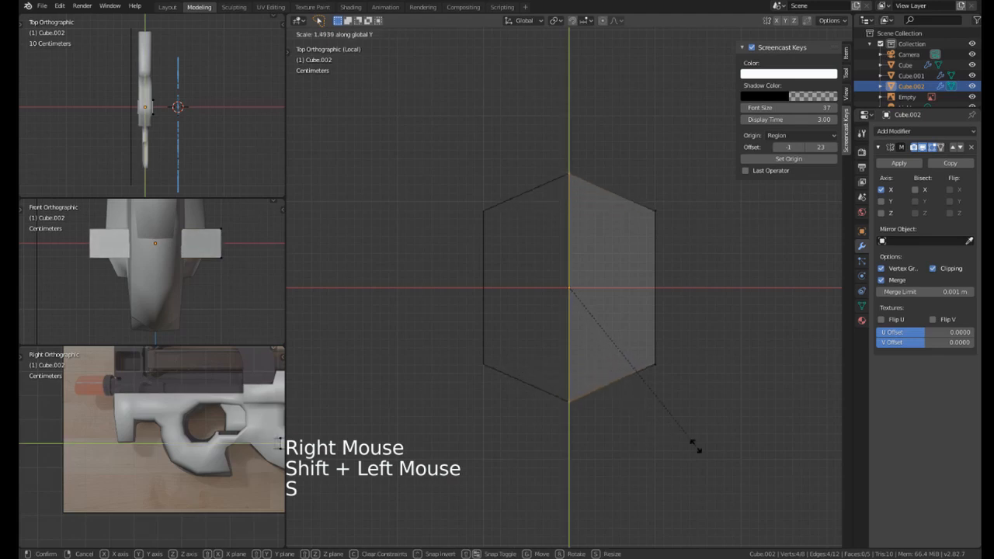
left_click(694, 445)
Add two edge loops across the block's middle and move their outer vertices outward to round the side into a polygonal disc.
left_click(634, 287)
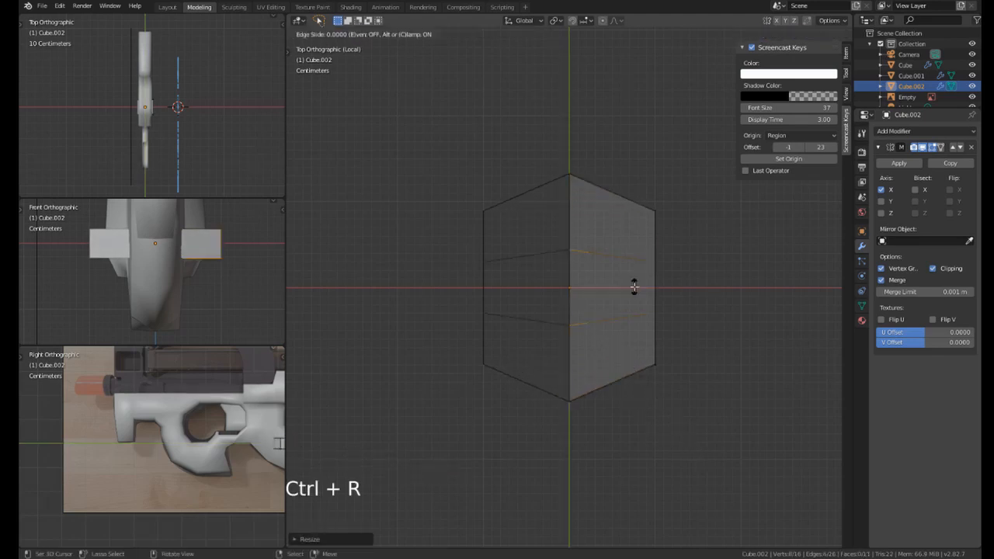
middle_click_drag(632, 284, 604, 262, "shift")
right_click(613, 249)
left_click_drag(623, 238, 660, 295, "shift")
key("g")
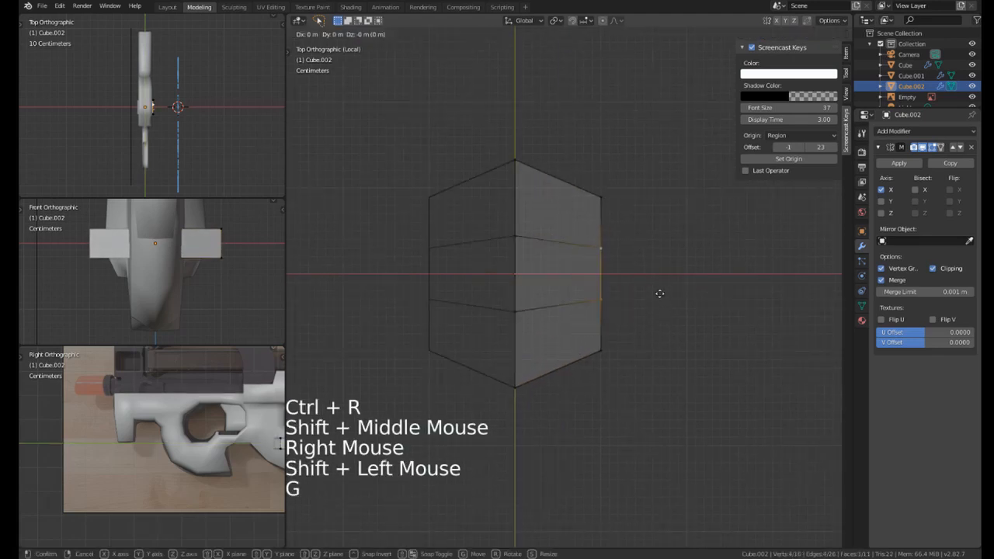
left_click(687, 290)
Move the whole half-disc toward the mirror plane with clipping so the disc becomes narrower.
key("a")
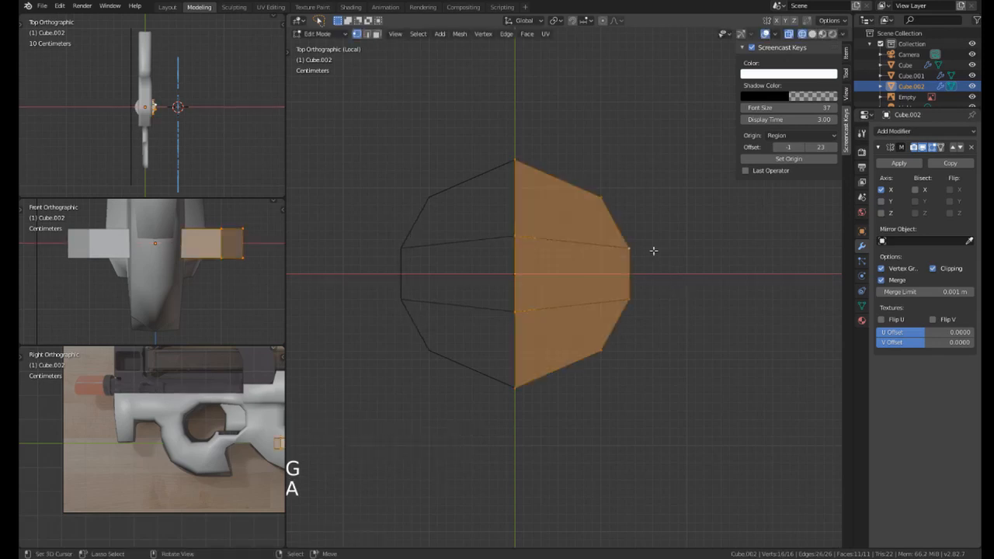
key("g")
left_click(680, 290)
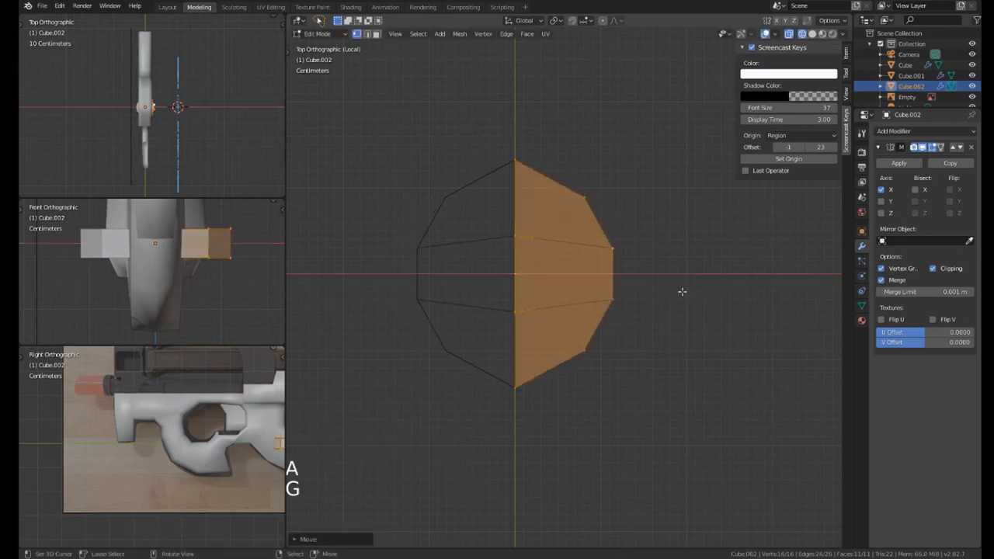
Try to move the disc's centre vertices at one end inward along Y.
right_click(557, 142)
left_click(564, 168, "shift")
key("g")
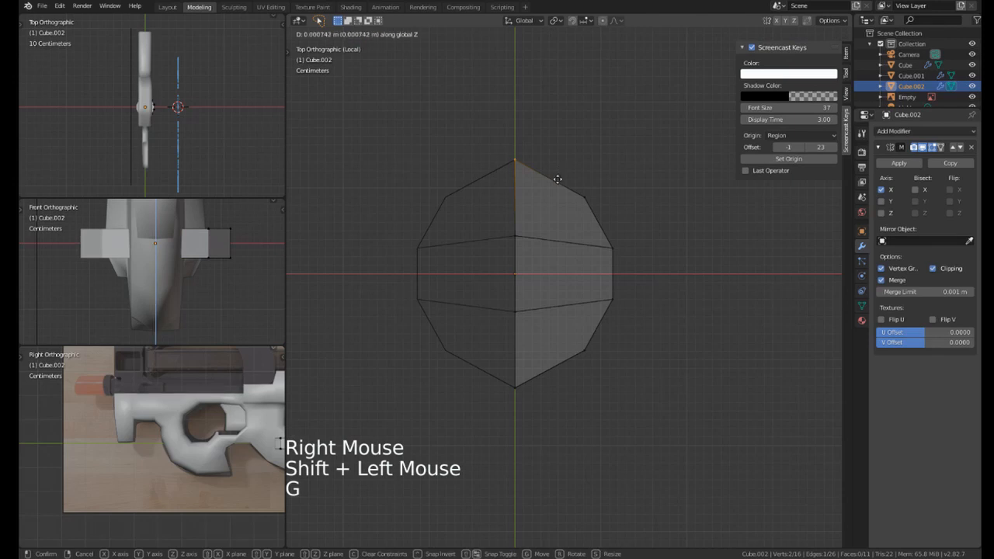
key("g")
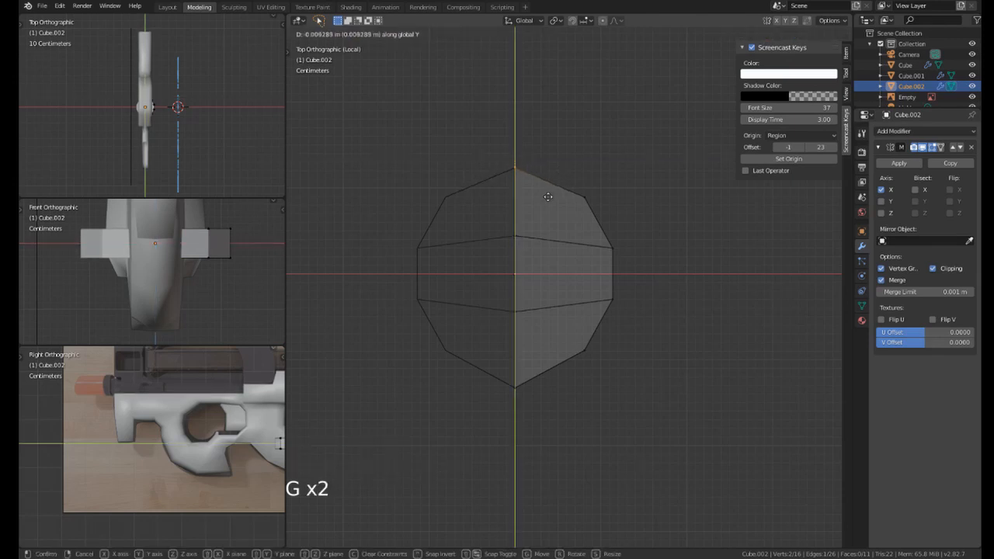
left_click(547, 197)
key("ctrl+z")
key("ctrl+z")
key("ctrl+z")
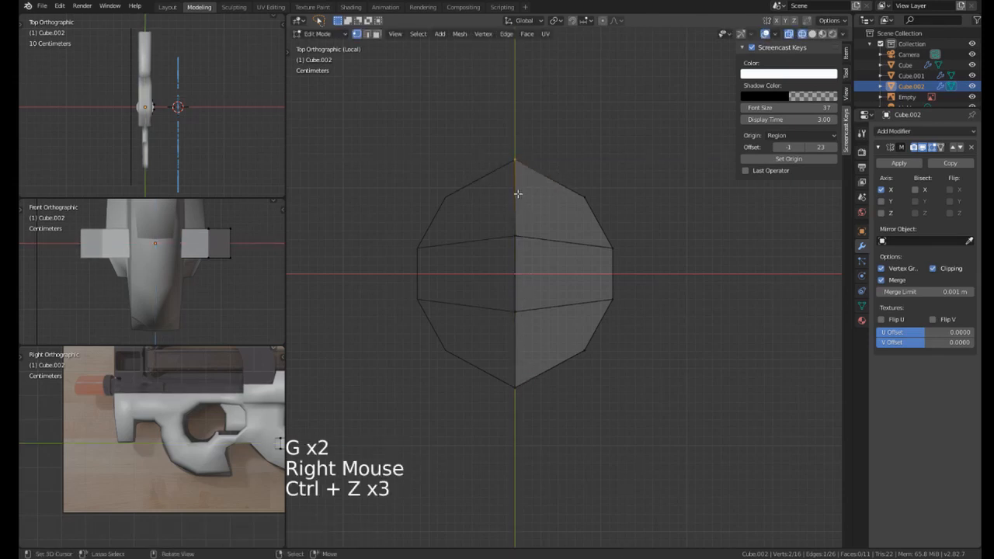
Select all vertices on the disc's centre line and scale them along Y by about 0.85.
left_click(518, 194, "alt+shift")
key("s")
key("y")
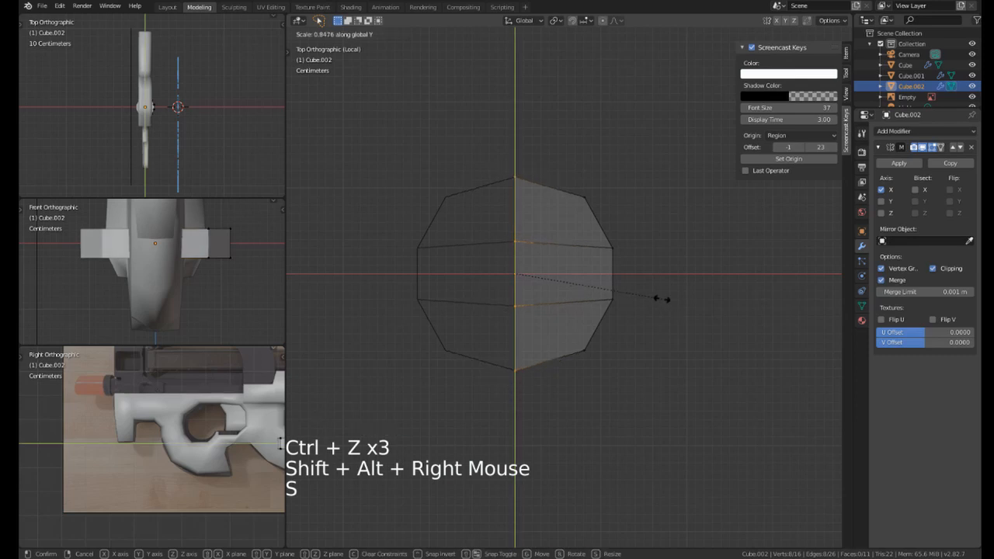
left_click(661, 299)
Move the entire half-disc along X by about -0.01 m to narrow the mirrored shape further.
key("a")
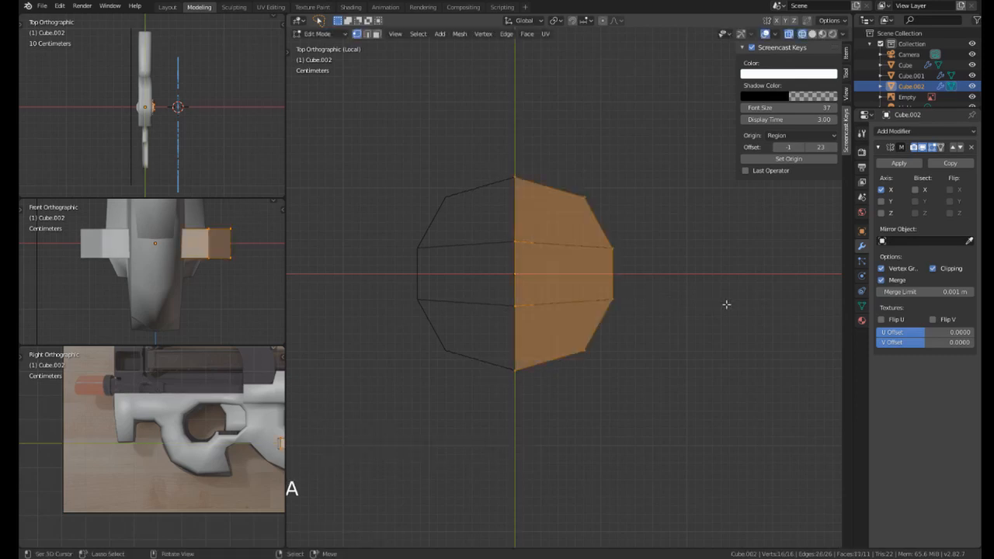
key("g")
key("x")
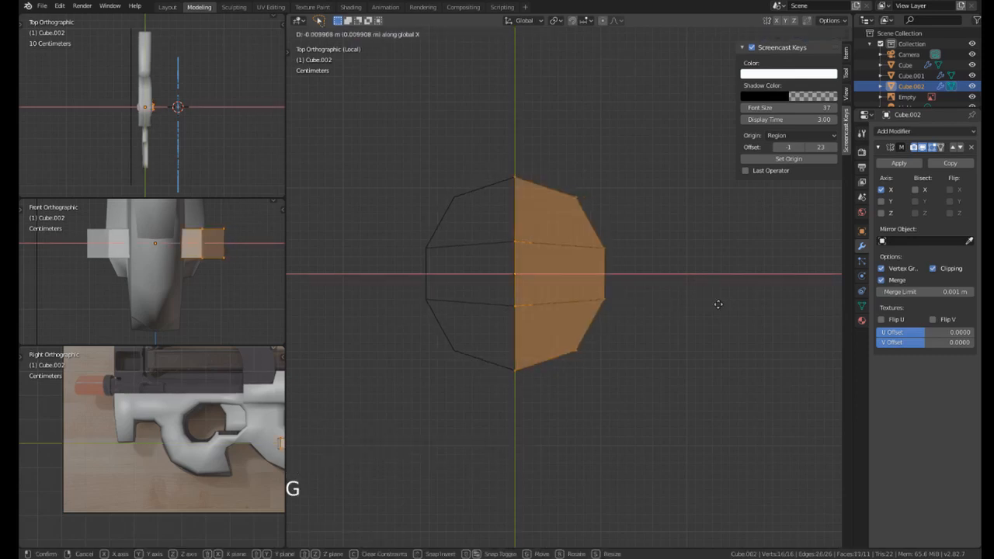
left_click(718, 304)
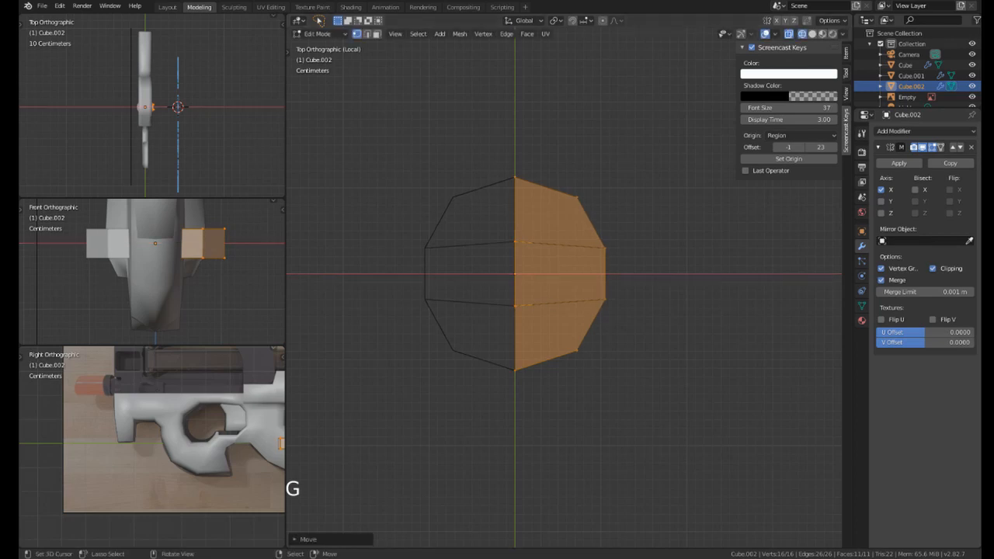
Extrude the disc's middle and front outer side faces about 0.017 m into a lip and scale up the extruded end.
middle_click_drag(747, 317, 674, 272)
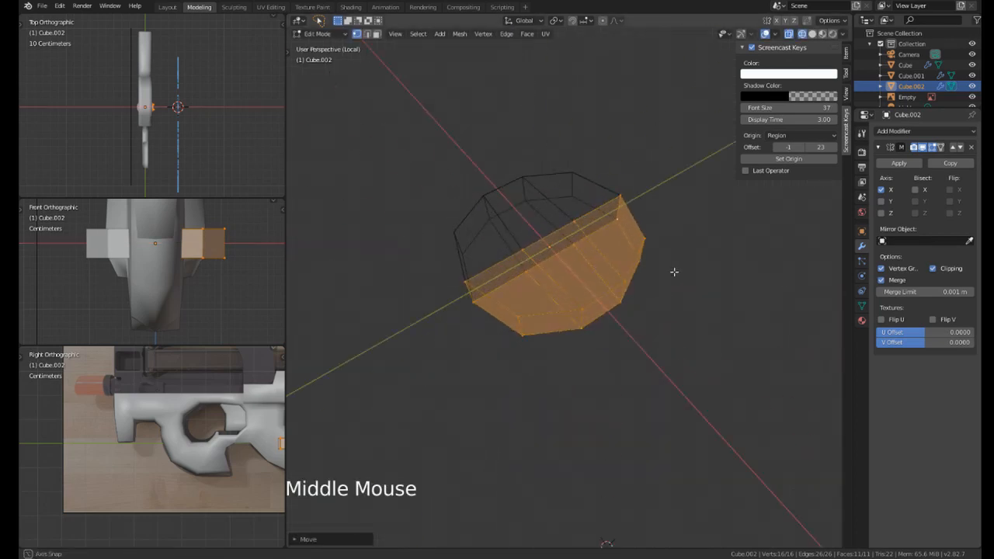
scroll(674, 272, "up", 2)
right_click(543, 348)
key("z")
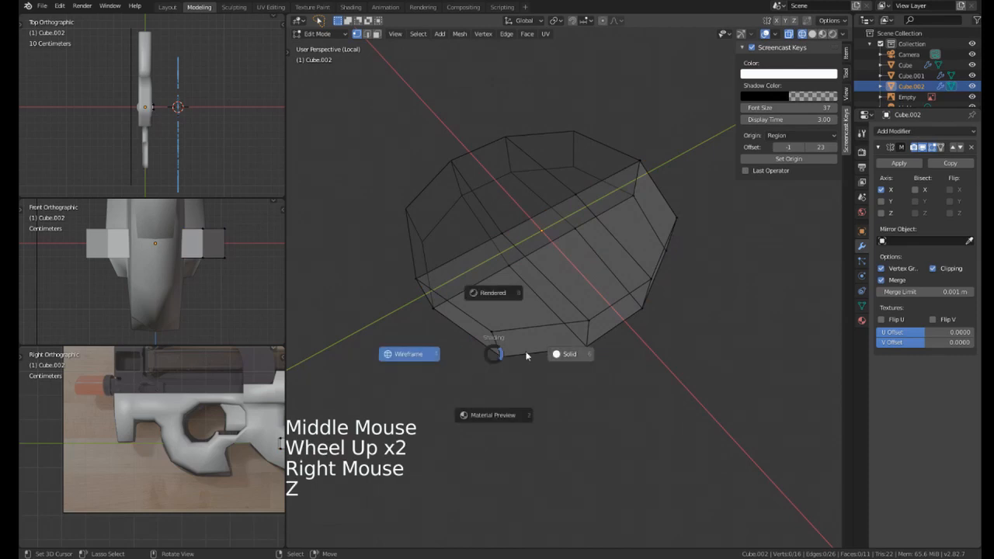
right_click(525, 356)
right_click(606, 312, "shift")
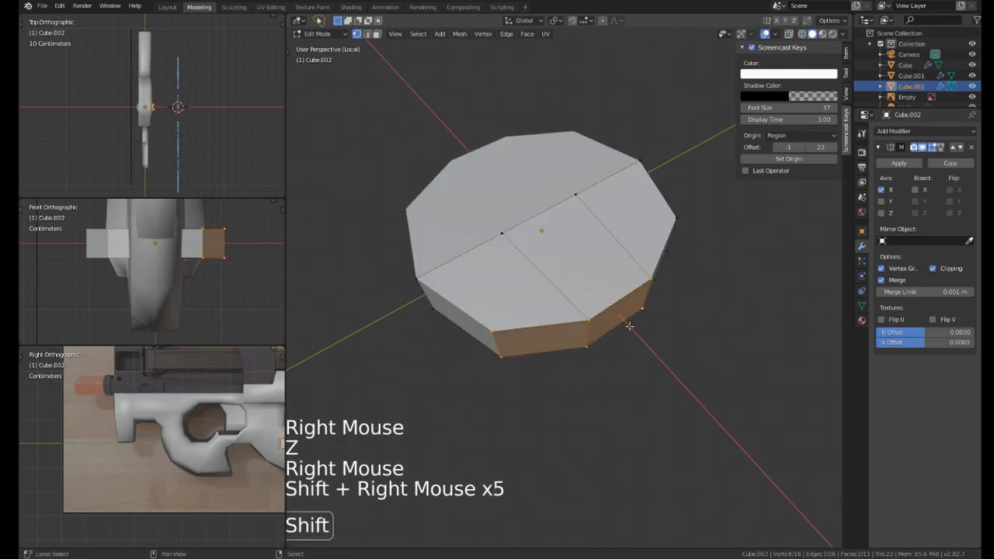
middle_click_drag(629, 326, 645, 344)
key("e")
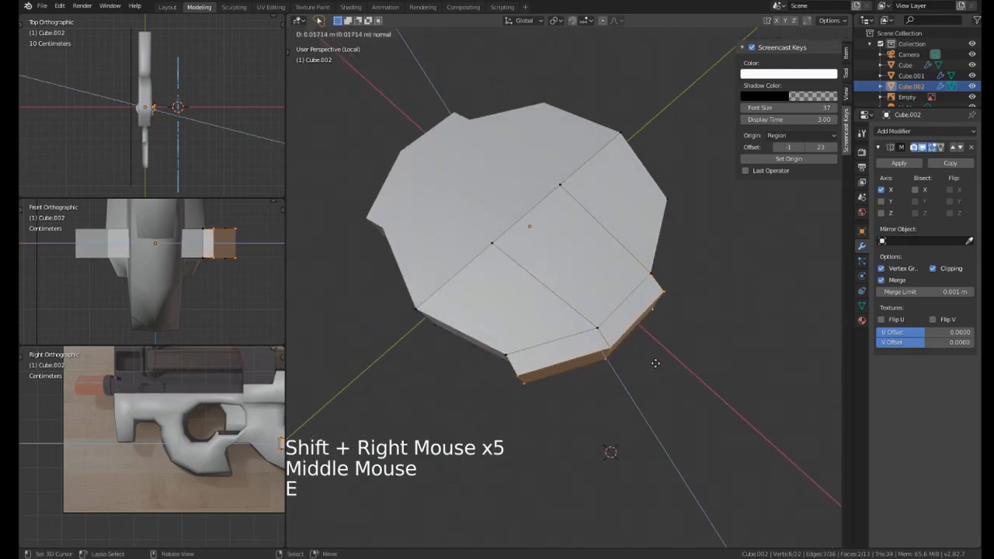
left_click(655, 363)
key("s")
left_click(731, 378)
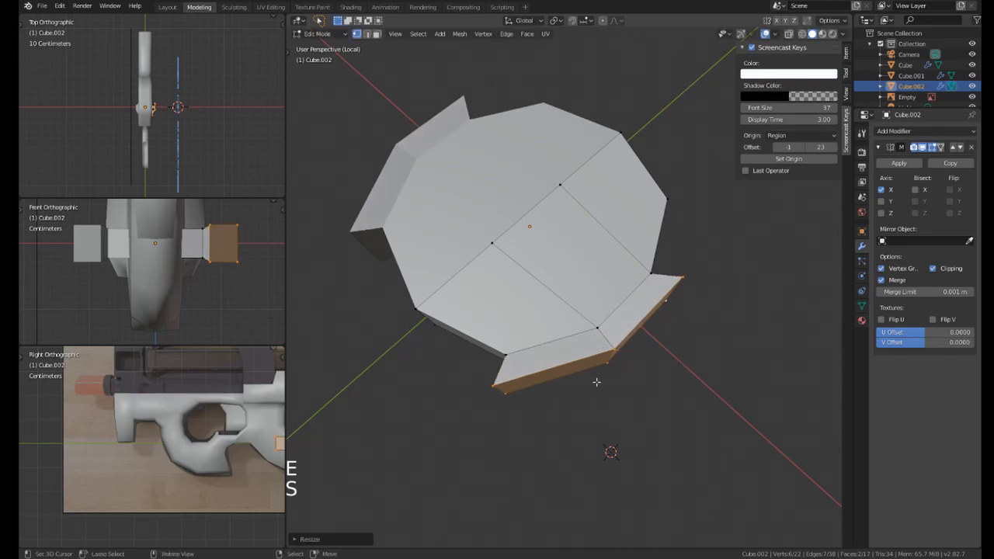
Select the vertex pair at the bend of the extruded lip and move it inward along X.
right_click(607, 364)
right_click(617, 350, "shift")
key("g")
middle_click_drag(621, 350, 603, 156)
right_click(683, 355)
key("x")
left_click(663, 346)
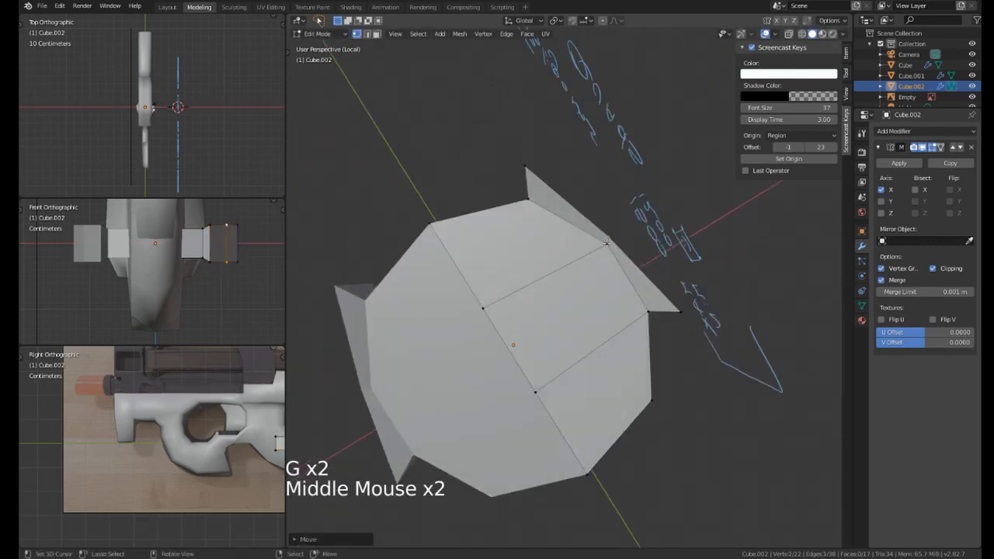
Select the upper and lower disc corner vertices at the base of the lip's bend and move them along X.
right_click(604, 222)
middle_click_drag(604, 222, 613, 307)
scroll(614, 307, "down", 1)
scroll(613, 306, "up", 1)
mouse_move(613, 298)
middle_mouse_down()
mouse_move(620, 314)
mouse_move(613, 309)
middle_mouse_up()
right_click(613, 309, "shift")
key("g")
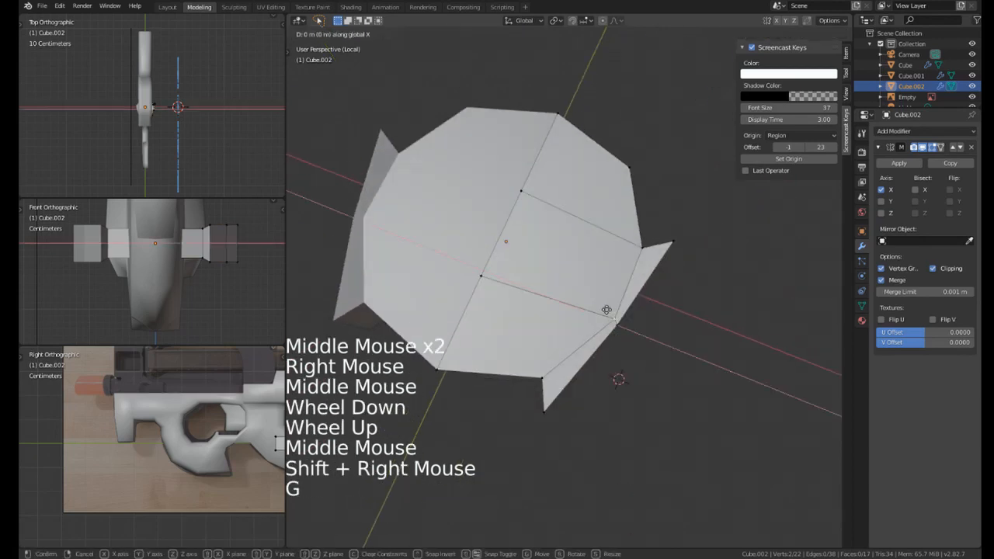
key("x")
left_click(641, 360)
Reselect a vertex pair at the lip's bend and adjust it along X toward the disc body.
right_click(612, 346)
mouse_move(642, 360)
middle_mouse_down()
mouse_move(606, 334)
mouse_move(658, 291)
mouse_move(586, 282)
middle_mouse_up()
right_click(612, 349, "shift")
key("g")
key("x")
left_click(592, 345)
In wireframe, flatten the part's upper vertices and its lower vertices separately by scaling each set to 0 along Z.
key("a")
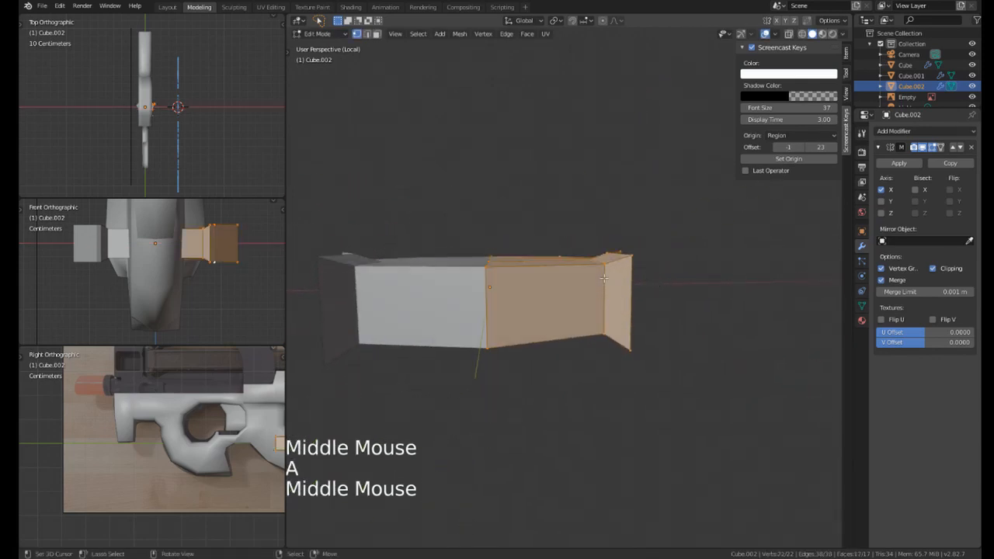
key("z")
middle_click_drag(484, 275, 489, 263)
right_click(489, 263)
left_click_drag(592, 250, 694, 259, "shift")
middle_click_drag(694, 258, 694, 256)
key("s")
key("z")
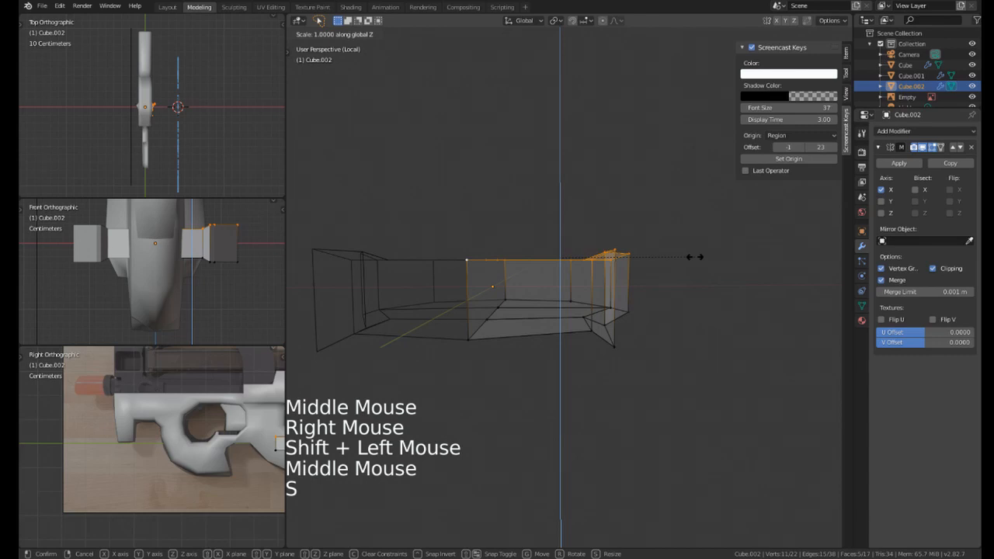
type("0")
key("Return")
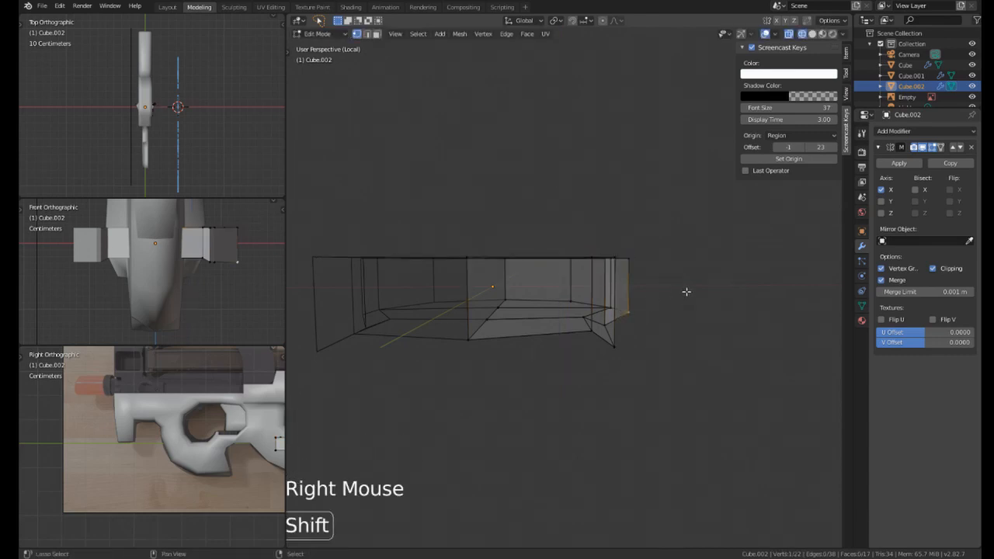
mouse_move(687, 291)
left_mouse_down("shift")
mouse_move(694, 399)
mouse_move(703, 394)
left_mouse_up("shift")
key("s")
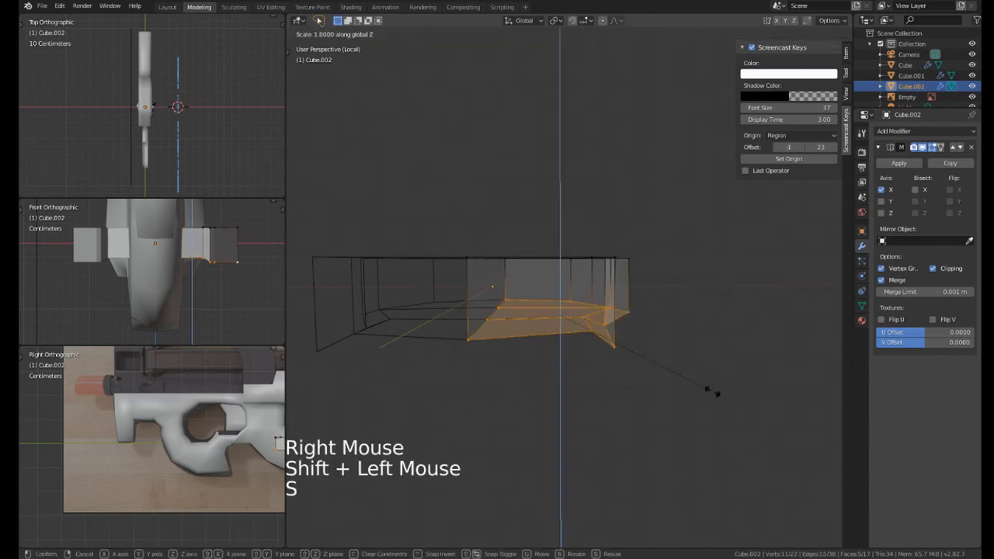
key("Return")
Return to solid shading, select all of the part's faces and apply Shade Smooth.
scroll(677, 353, "down", 3)
mouse_move(677, 353)
middle_mouse_down()
mouse_move(562, 364)
mouse_move(638, 355)
mouse_move(625, 379)
middle_mouse_up()
scroll(561, 364, "up", 1)
key("z")
left_click(653, 378)
key("Tab")
mouse_move(687, 373)
middle_mouse_down()
mouse_move(634, 395)
mouse_move(720, 327)
middle_mouse_up()
scroll(720, 326, "down", 3)
key("Tab")
key("a")
key("ctrl+f")
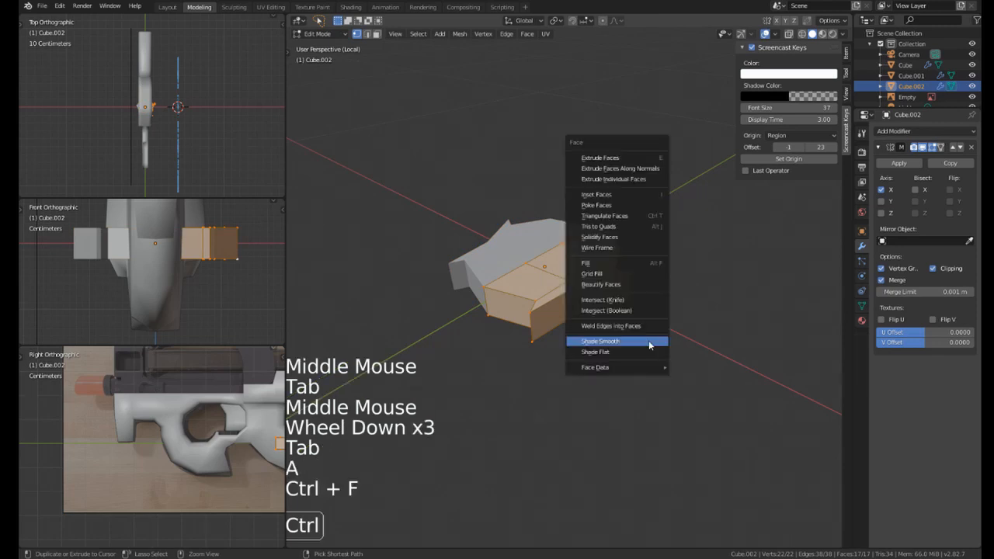
left_click(641, 347)
key("Tab")
Exit local view, scale the part down in right view and move it onto the grip beneath the trigger.
mouse_move(617, 344)
middle_mouse_down()
mouse_move(655, 328)
mouse_move(614, 343)
middle_mouse_up()
key("KP_Divide")
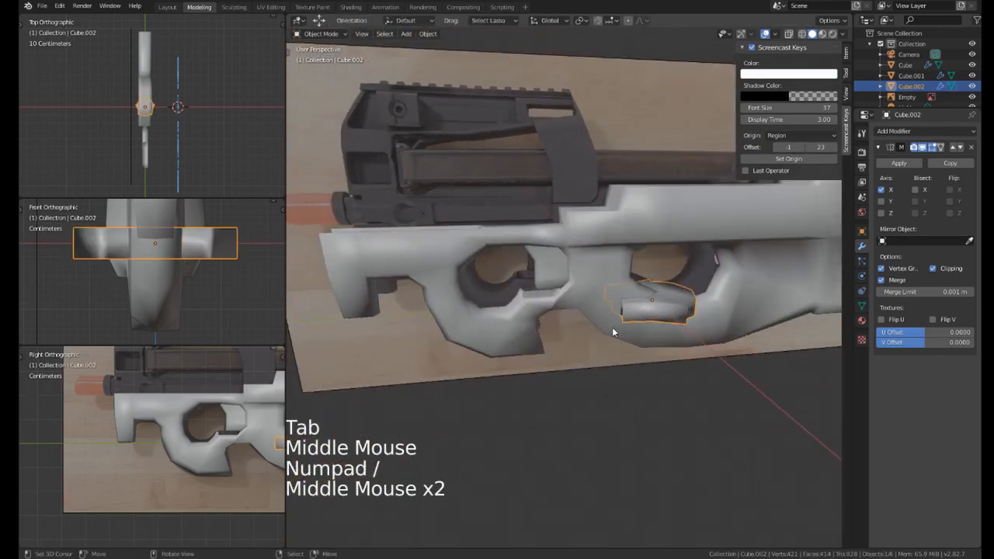
key("KP_3")
key("s")
key("g")
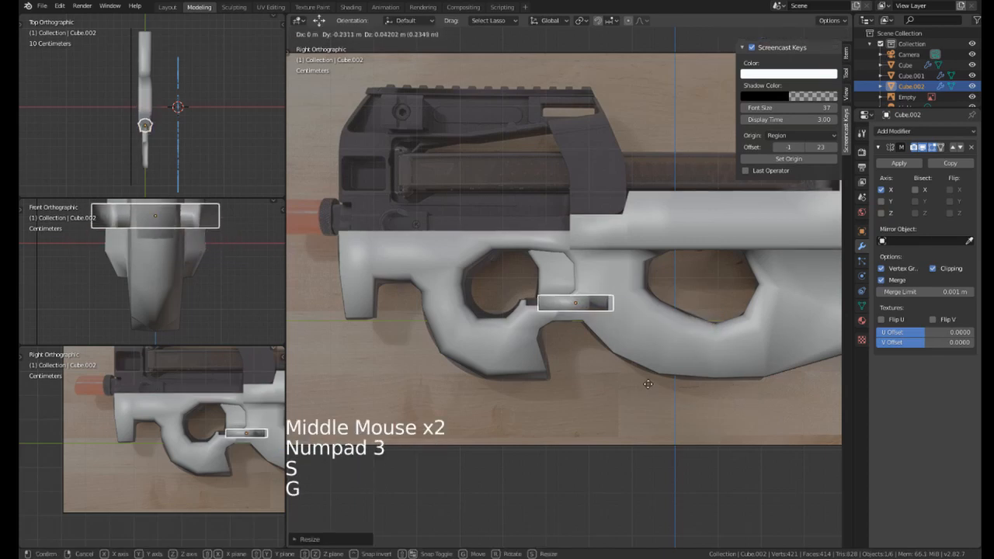
left_click(622, 383)
Scale the part down further and reposition it to fit the ledge beneath the trigger.
scroll(552, 324, "up", 3)
middle_click_drag(552, 324, 558, 392, "shift")
key("s")
left_click(604, 343)
scroll(582, 392, "up", 3)
key("g")
left_click(569, 399)
Scale the part up by about 1.04 on the grip ledge.
key("s")
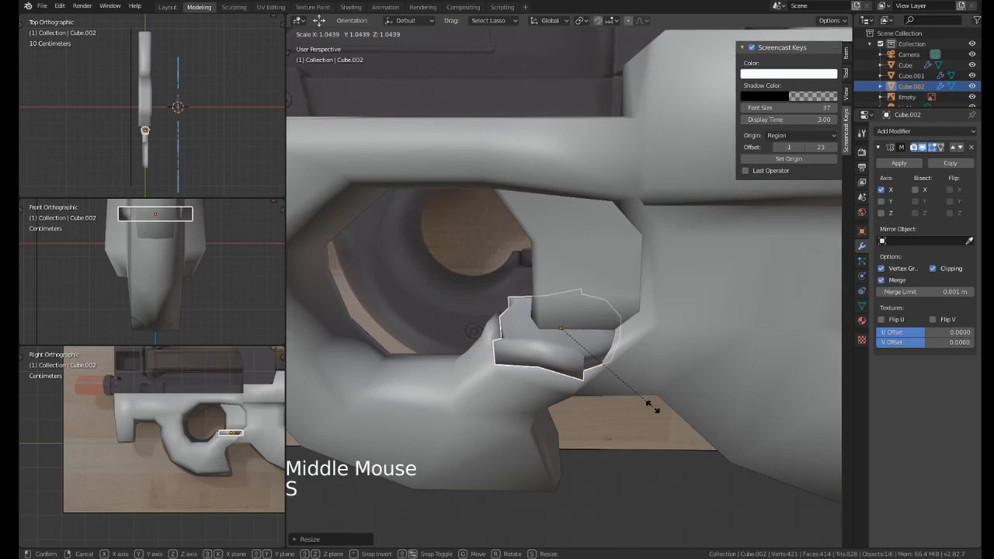
left_click(650, 407)
middle_click_drag(651, 407, 581, 340)
middle_click_drag(580, 340, 578, 303, "ctrl")
middle_click_drag(578, 303, 504, 354)
scroll(504, 355, "down", 4)
middle_click_drag(645, 314, 594, 346)
scroll(594, 345, "down", 2)
mouse_move(594, 346)
middle_mouse_down()
mouse_move(562, 374)
mouse_move(601, 294)
mouse_move(500, 290)
mouse_move(482, 334)
mouse_move(520, 288)
middle_mouse_up()
In Edit Mode, select the four vertices at the front end of the part's side lip and move them inward along X.
key("KP_3")
scroll(601, 289, "up", 6)
key("Tab")
right_click(481, 333)
left_click_drag(520, 289, 495, 425, "shift")
middle_click_drag(495, 426, 578, 385)
mouse_move(467, 367)
middle_mouse_down()
mouse_move(502, 261)
mouse_move(564, 243)
mouse_move(533, 272)
mouse_move(543, 264)
mouse_move(662, 367)
mouse_move(631, 392)
middle_mouse_up()
left_click(502, 260, "ctrl")
left_click(538, 258)
left_click(543, 264, "shift")
left_click_drag(630, 392, 650, 323, "shift")
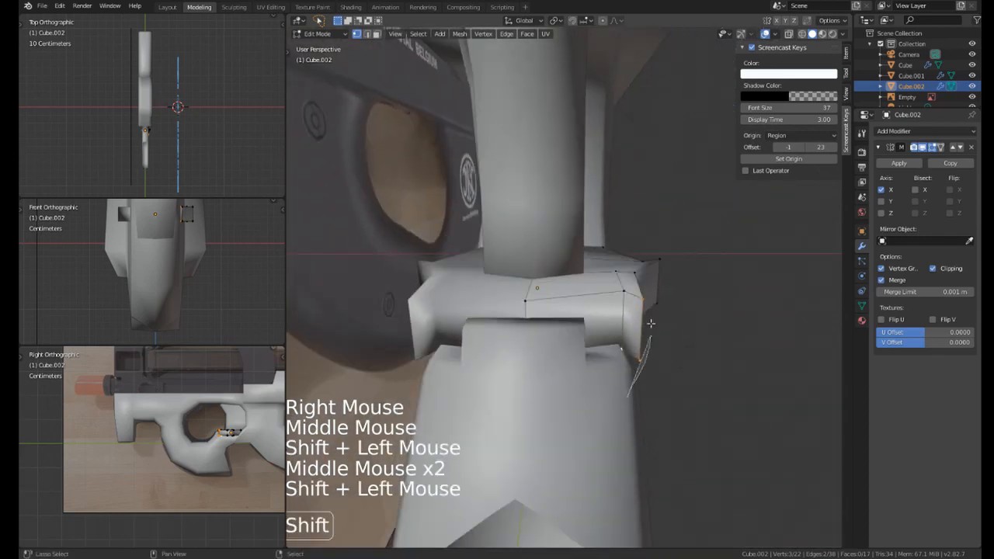
left_click_drag(624, 291, 626, 294, "shift")
mouse_move(625, 293)
middle_mouse_down()
mouse_move(672, 333)
mouse_move(654, 349)
middle_mouse_up()
key("g")
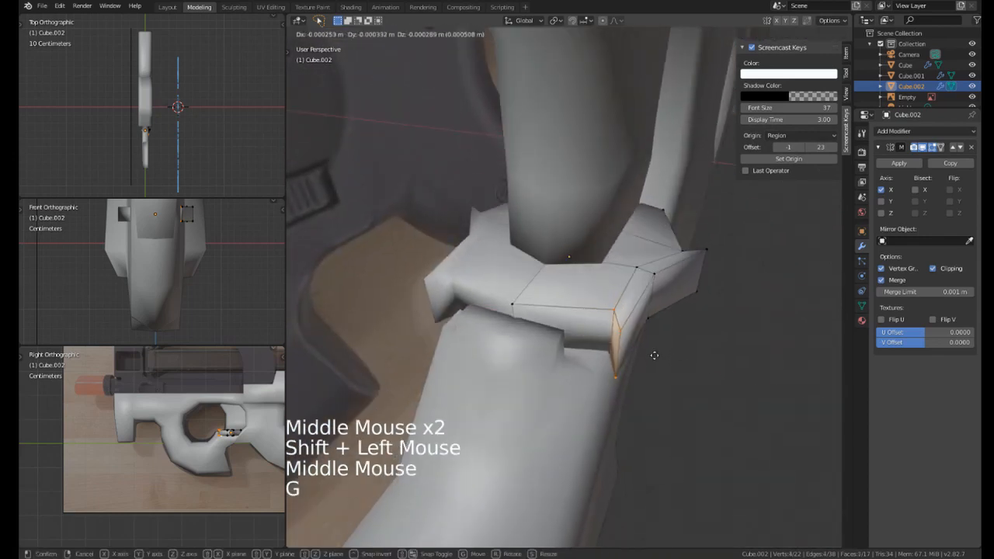
key("x")
left_click(640, 357)
Move the lip's front-end vertices forward about 0.008 m along Y and return to Object Mode.
key("g")
key("y")
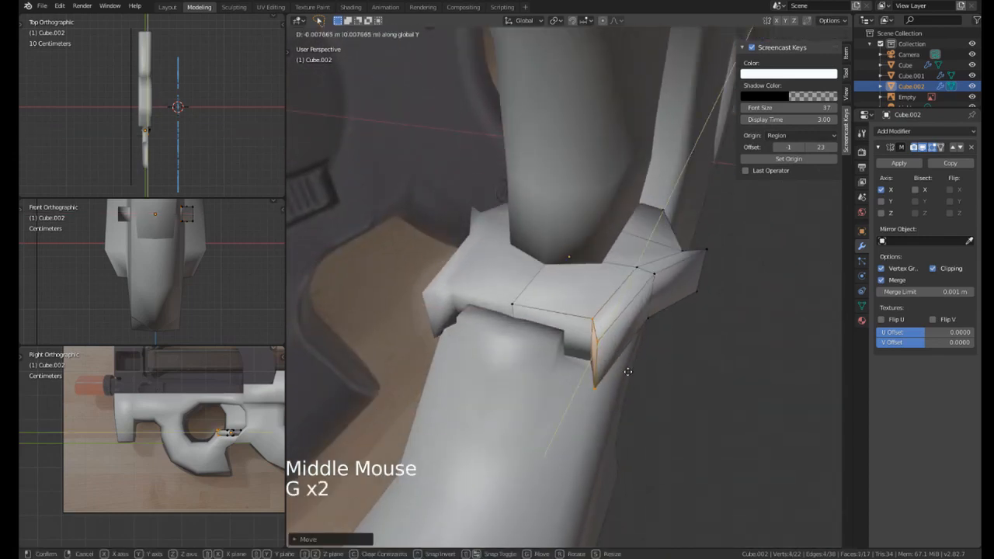
middle_click_drag(627, 365, 695, 306)
scroll(574, 337, "down", 2)
scroll(574, 337, "up", 1)
key("Tab")
scroll(636, 326, "down", 2)
scroll(662, 373, "down", 2)
middle_click_drag(662, 373, 614, 381)
scroll(610, 416, "up", 1)
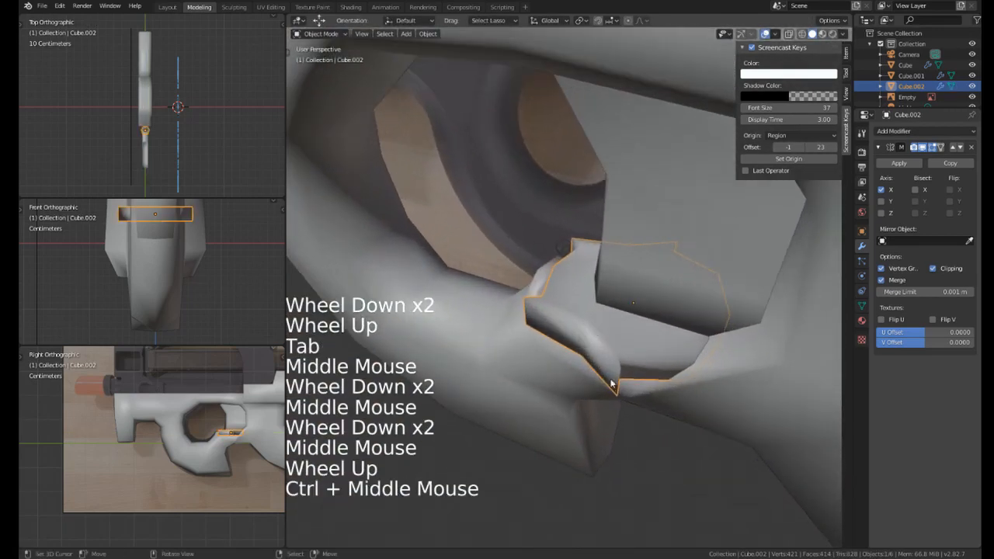
Select the vertical edge at the lip's rear end and edge-slide it inward by about 0.47.
key("Tab")
right_click(615, 392)
right_click(622, 372, "shift")
key("g")
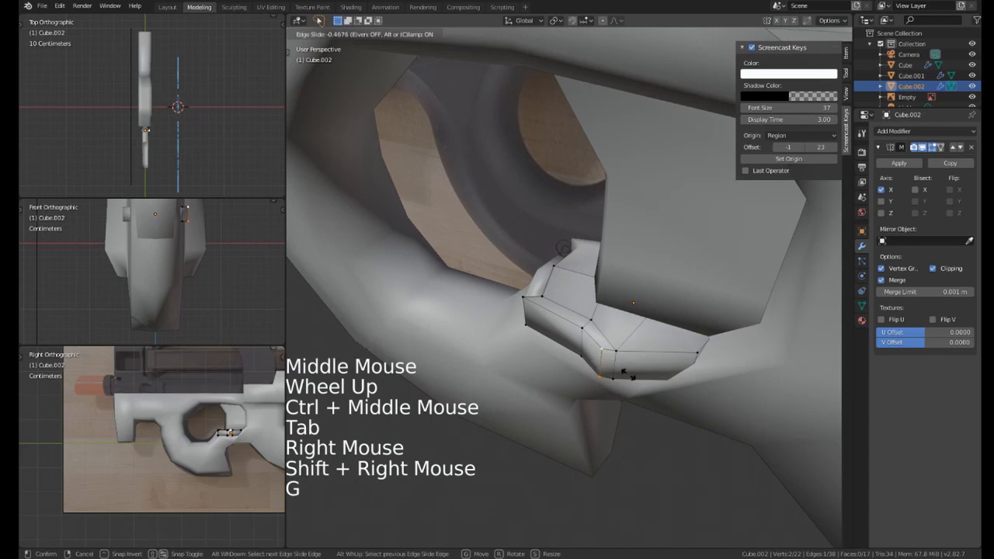
right_click(635, 383)
Select another pair of vertices on the lip, slide them along their edges and leave Edit Mode.
middle_click_drag(635, 383, 633, 353)
right_click(542, 317)
right_click(613, 315, "shift")
key("g")
key("g")
left_click(550, 354)
key("Tab")
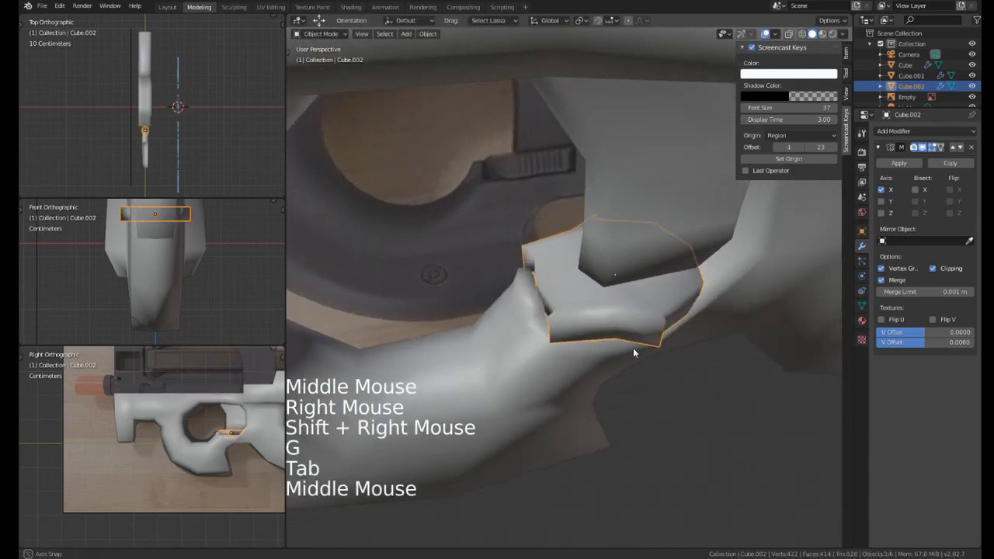
Rotate the lipped disc part slightly about the global Z axis to align it with the grip.
key("r")
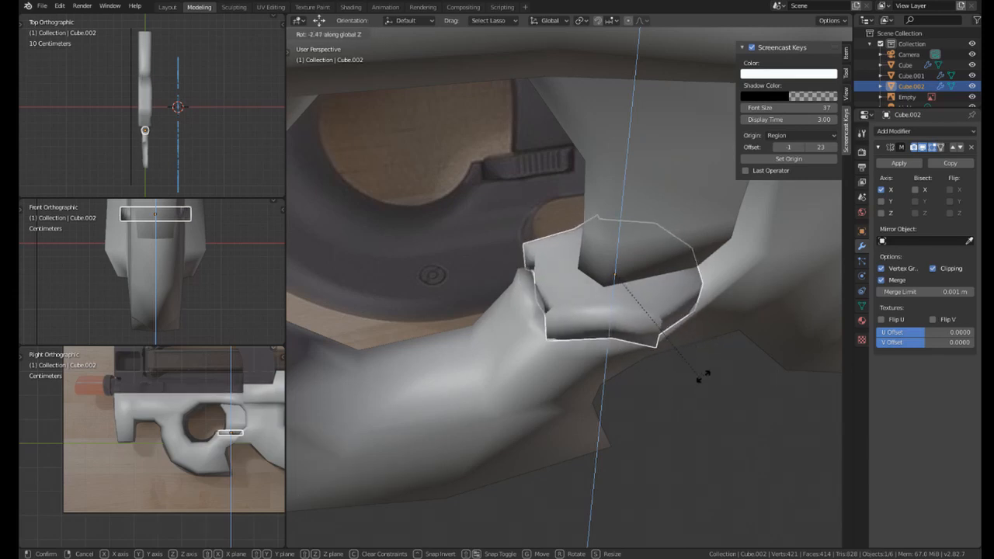
left_click(689, 378)
scroll(670, 371, "down", 3)
middle_click_drag(669, 370, 628, 311)
scroll(613, 329, "down", 2)
scroll(611, 325, "down", 2)
key("KP_3")
scroll(609, 323, "up", 2)
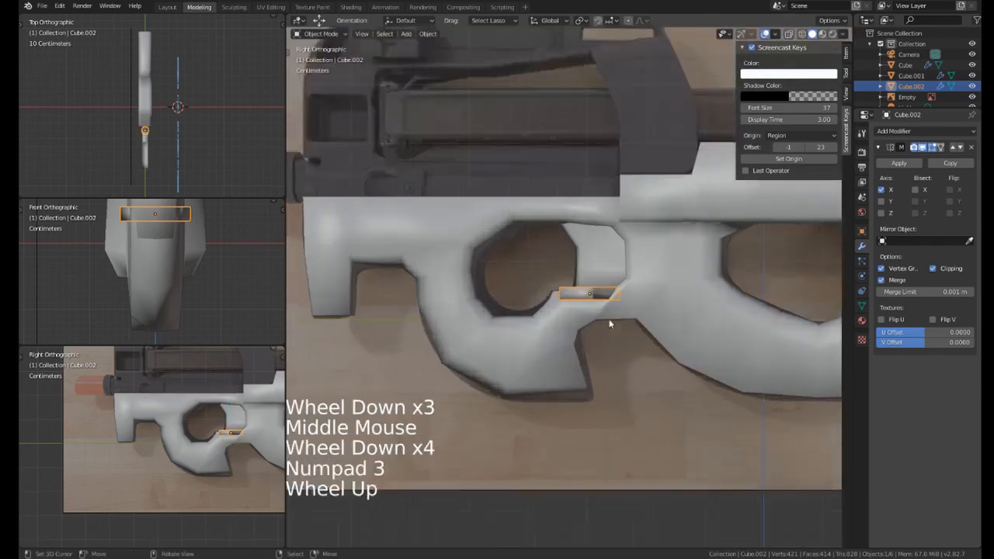
Examine how the disc part fits the gun body beneath the trigger from several angles.
key("a")
key("a")
key("a")
right_click(631, 307)
middle_click_drag(631, 307, 621, 314)
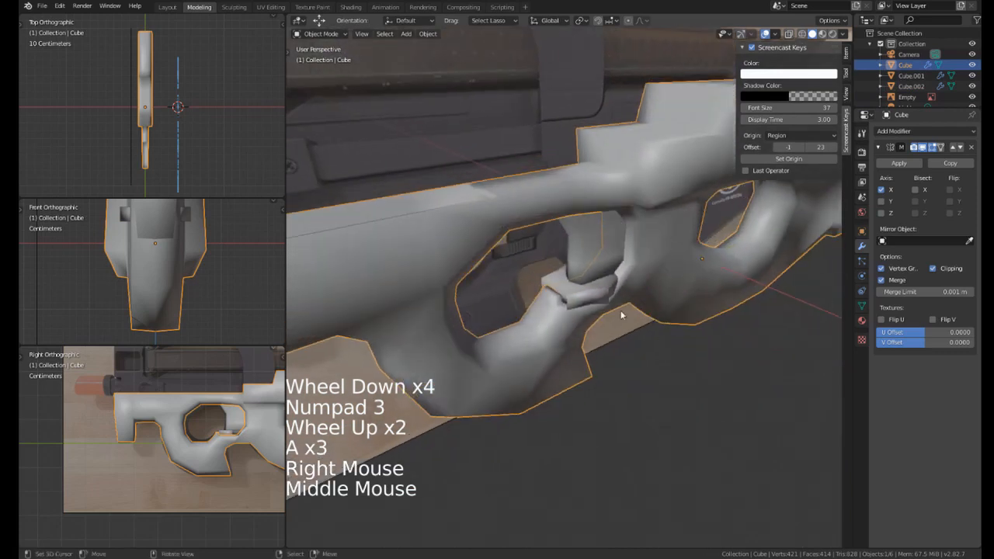
right_click(586, 283)
middle_click_drag(585, 283, 602, 336)
scroll(578, 296, "down", 2)
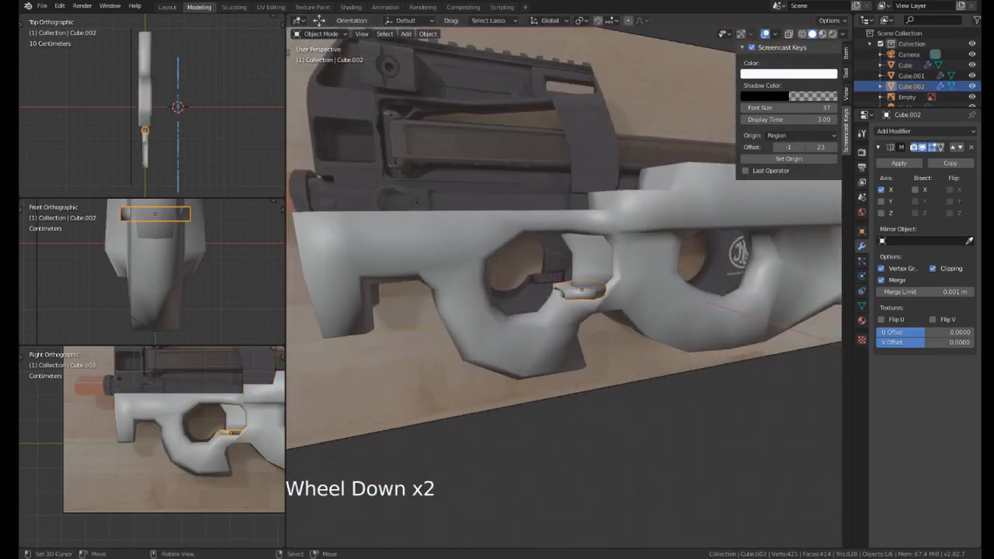
middle_click_drag(440, 291, 558, 320)
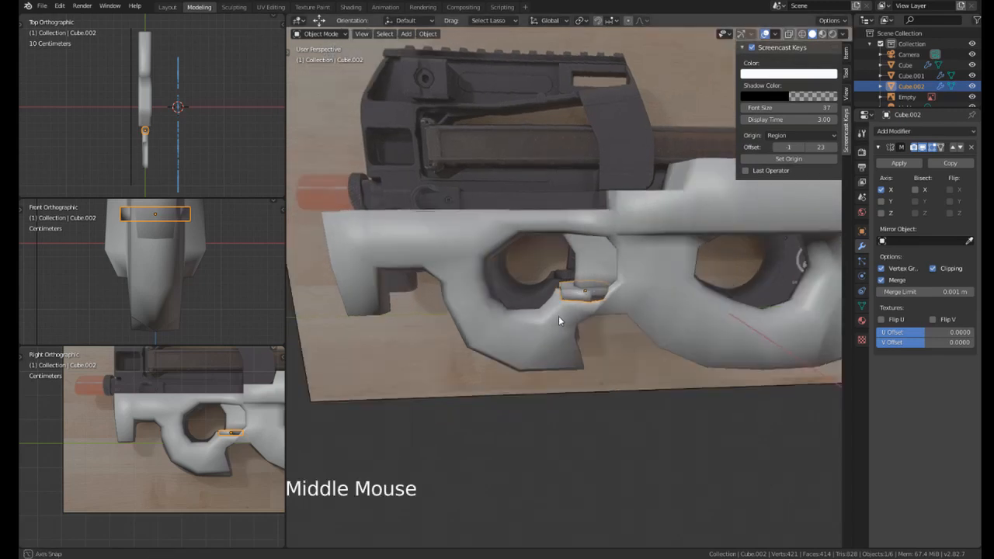
Select the main gun body in the right side view and show it as wireframe over the reference.
key("KP_3")
scroll(636, 286, "down", 2)
mouse_move(636, 286)
middle_mouse_down("shift")
mouse_move(661, 292)
mouse_move(647, 262)
middle_mouse_up("shift")
key("z")
scroll(632, 256, "up", 3)
right_click(668, 252)
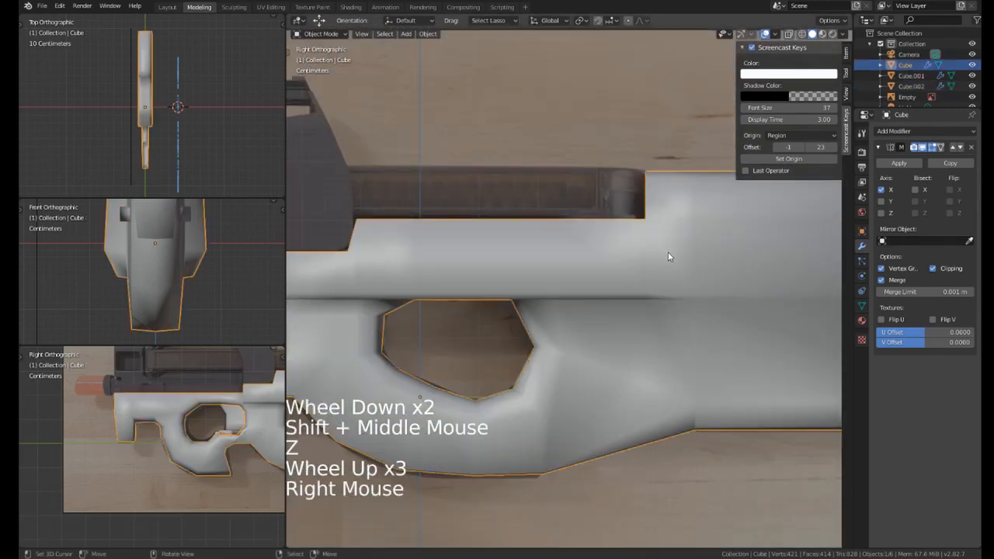
key("z")
left_click(589, 250)
Reselect the gun body near the raised stock section behind the magazine and enter Edit Mode.
middle_click_drag(589, 250, 582, 279, "shift")
scroll(508, 241, "up", 4)
right_click(472, 210)
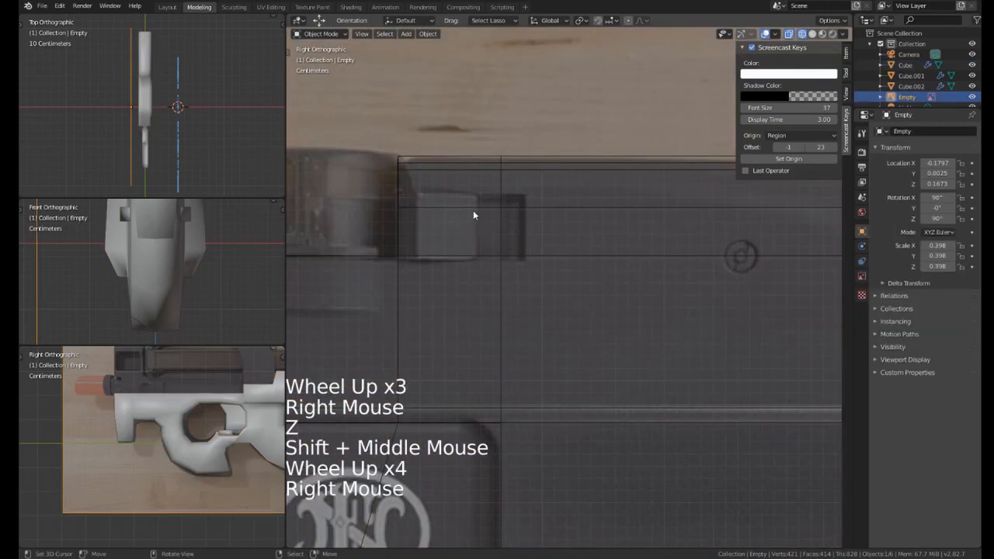
right_click(501, 206)
middle_click_drag(501, 206, 458, 248, "shift")
key("Tab")
right_click(432, 235)
key("z")
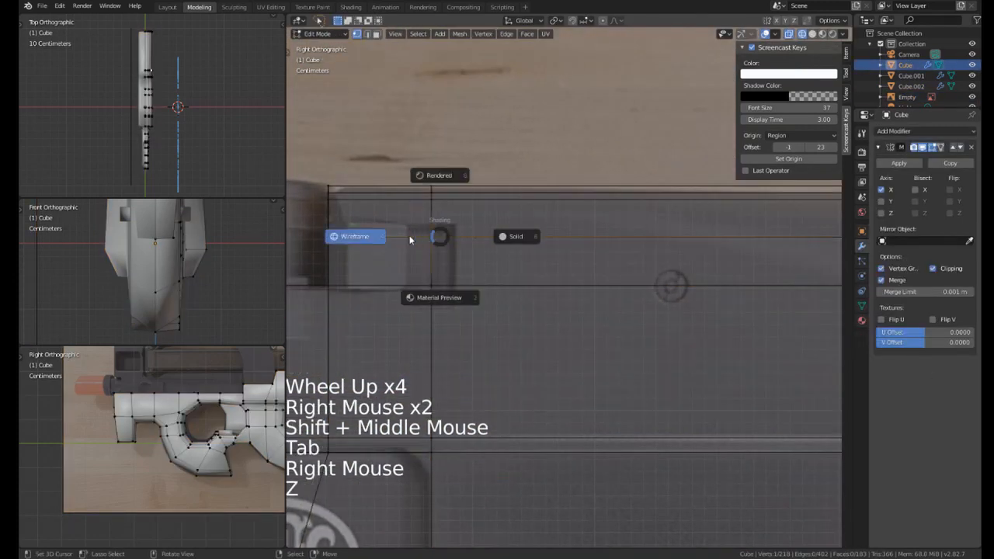
Select the vertical line of vertices behind the raised section's front end and edge-slide it by about -0.04 to the reference recess's rear edge.
middle_click_drag(396, 236, 479, 244, "shift")
right_click(511, 291)
mouse_move(536, 314)
left_mouse_down("shift")
mouse_move(528, 188)
mouse_move(497, 304)
left_mouse_up("shift")
middle_click_drag(565, 380, 517, 284, "shift")
key("g")
key("g")
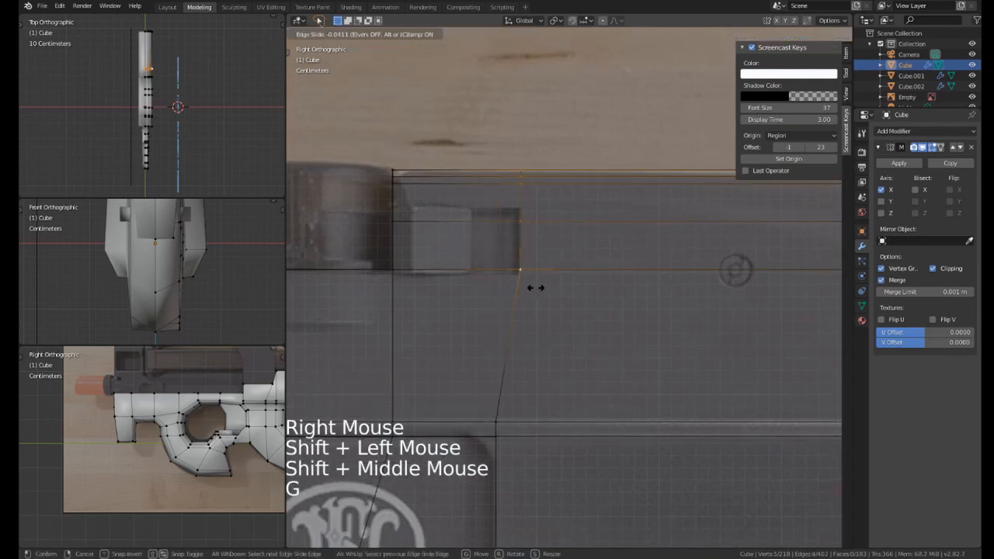
left_click(535, 288)
In solid shading, select the horizontal edge loop along the raised section's side and move it slightly upward.
scroll(480, 263, "down", 1)
key("z")
middle_click_drag(451, 261, 567, 278)
key("z")
left_click(630, 283)
right_click(592, 237)
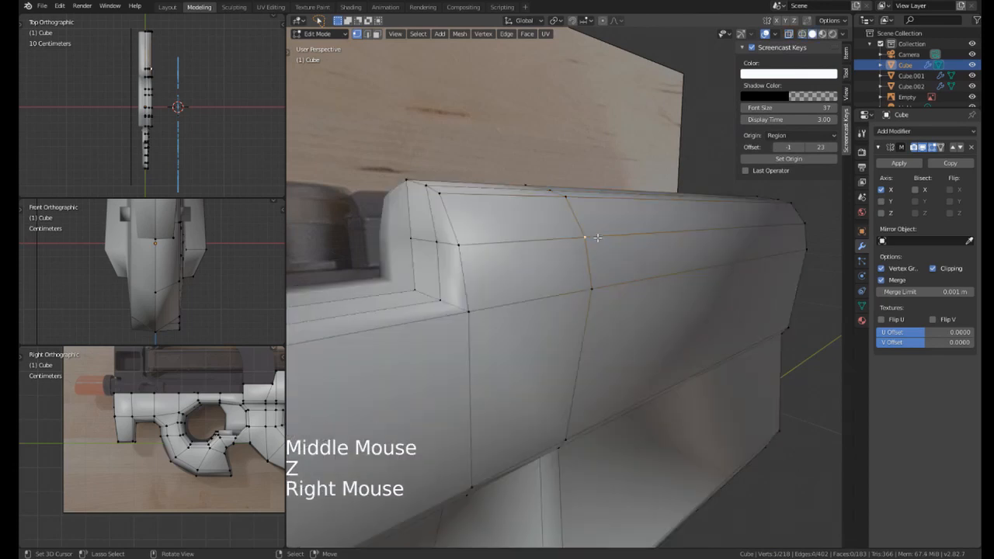
left_click_drag(600, 231, 409, 239, "shift")
left_click_drag(569, 262, 578, 252, "shift")
right_click(592, 237, "alt+shift")
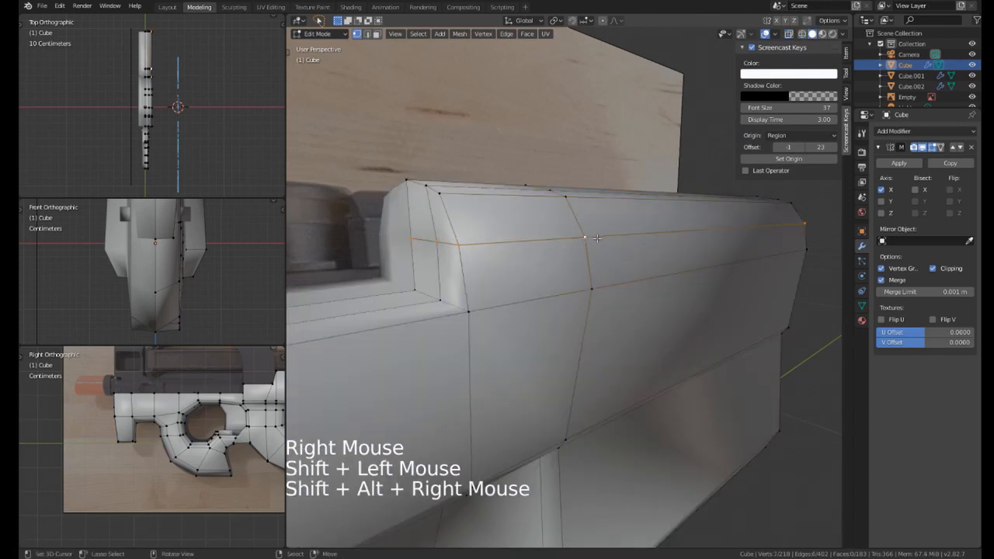
key("g")
left_click(597, 231)
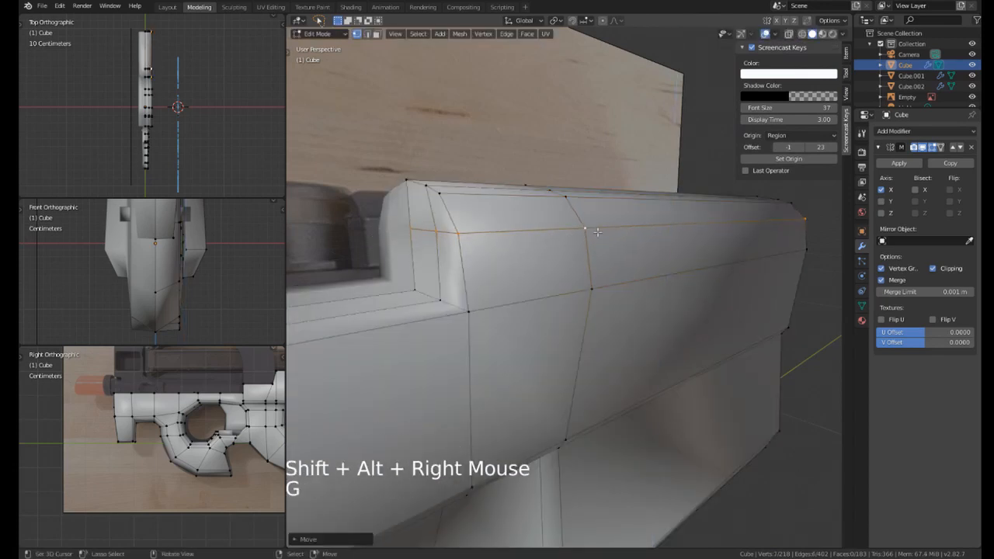
Compare the raised section's edge loops with the recess in the reference image from the side.
key("KP_3")
key("z")
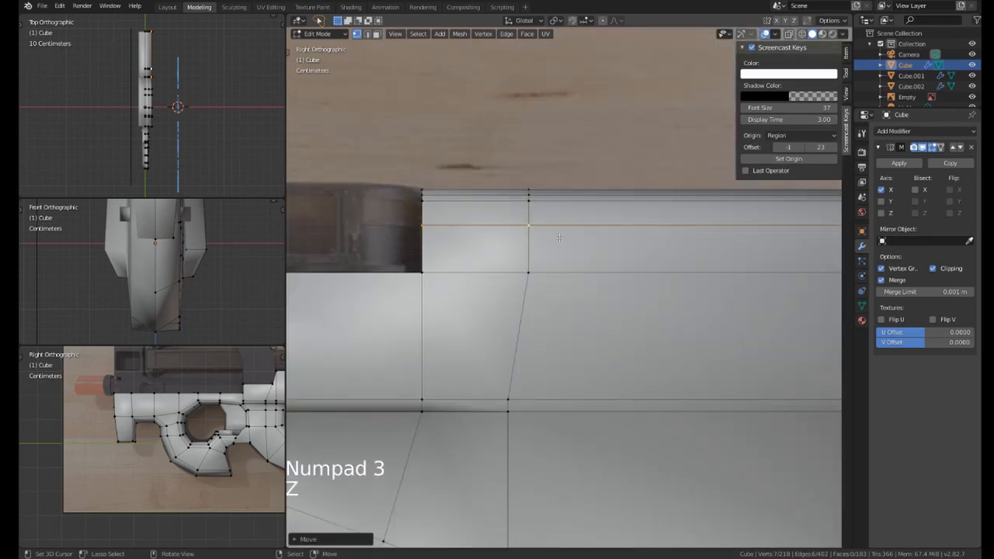
key("z")
scroll(408, 241, "up", 1)
mouse_move(407, 241)
middle_mouse_down("shift")
mouse_move(423, 256)
mouse_move(500, 260)
mouse_move(537, 290)
mouse_move(575, 283)
middle_mouse_up("shift")
key("z")
right_click(610, 290)
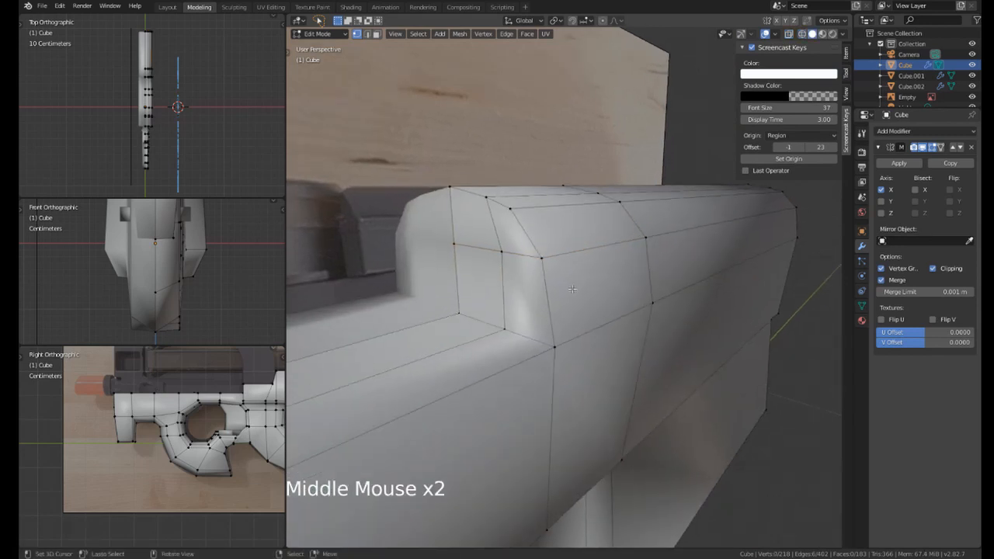
Delete the side face and the adjoining front face at the raised section's front corner to open a recess.
right_click(572, 295)
right_click(519, 296, "shift")
key("x")
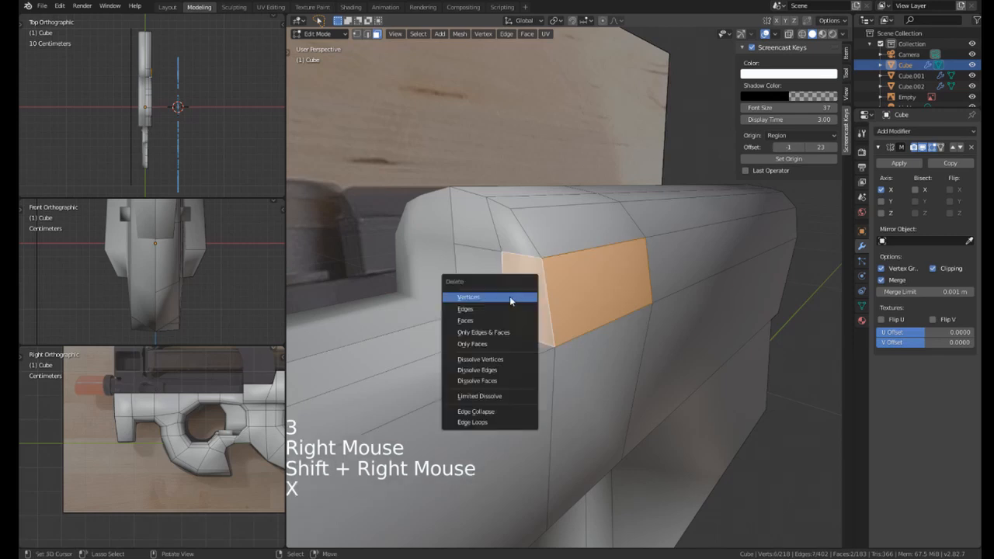
left_click(486, 321)
middle_click_drag(512, 281, 495, 278)
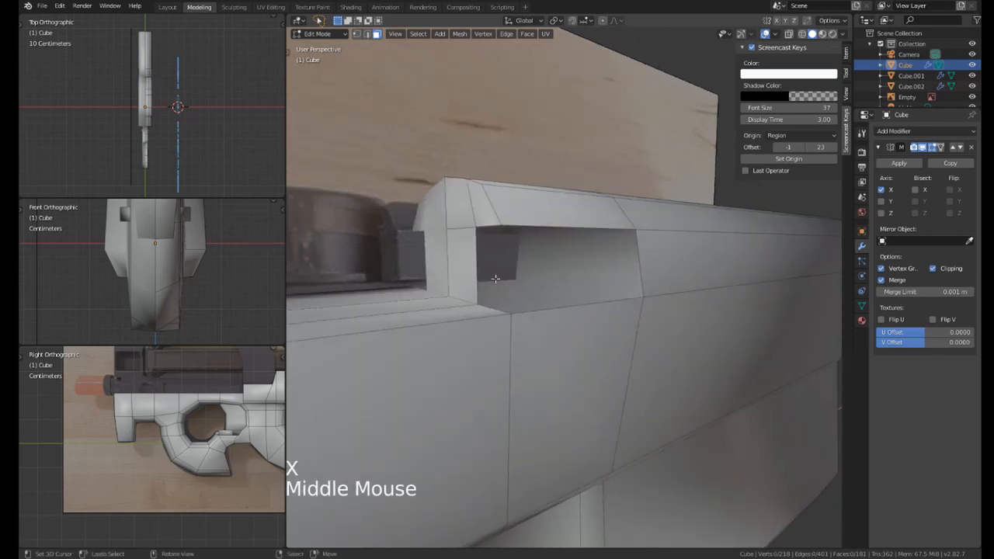
Extrude the opening's rear vertical edge inward about 0.045 m along X and scale the new edge straight.
key("2")
right_click(654, 270)
middle_click_drag(655, 270, 706, 263)
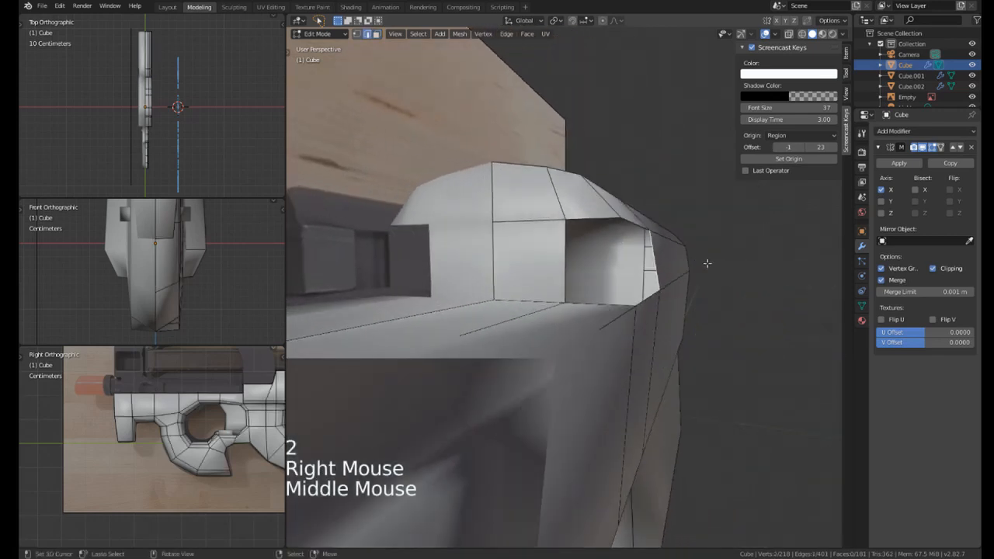
key("e")
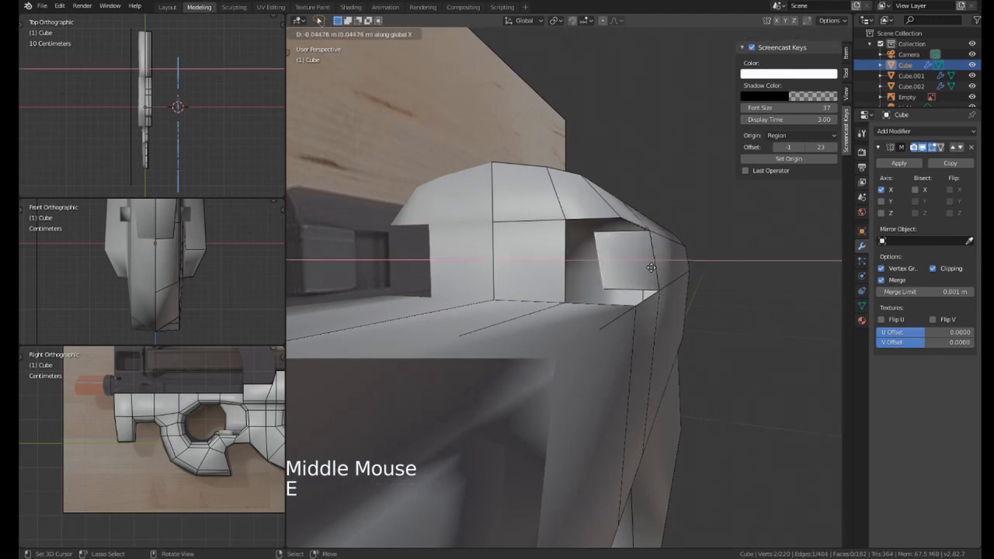
key("s")
key("Return")
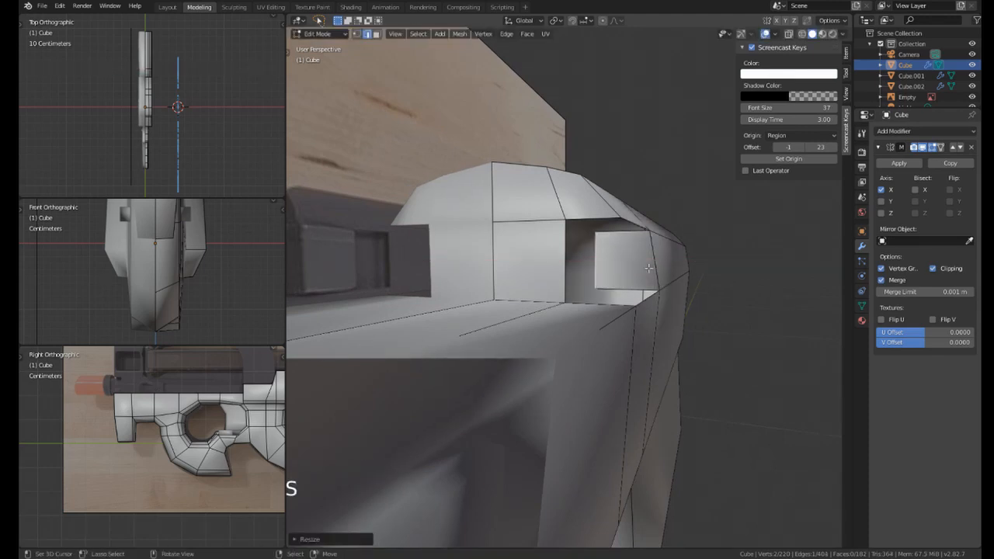
Fill the recess's inner, upper and lower faces between the extruded edge and the opening's borders.
middle_click_drag(661, 239, 556, 296)
right_click(525, 278, "shift")
key("f")
right_click(563, 224)
right_click(583, 197, "shift")
key("f")
right_click(556, 298)
right_click(581, 344, "shift")
key("f")
middle_click_drag(582, 344, 591, 273)
Select the recess's two inner vertical edges and align them by scaling to 0 along X.
right_click(594, 260)
right_click(484, 285, "shift")
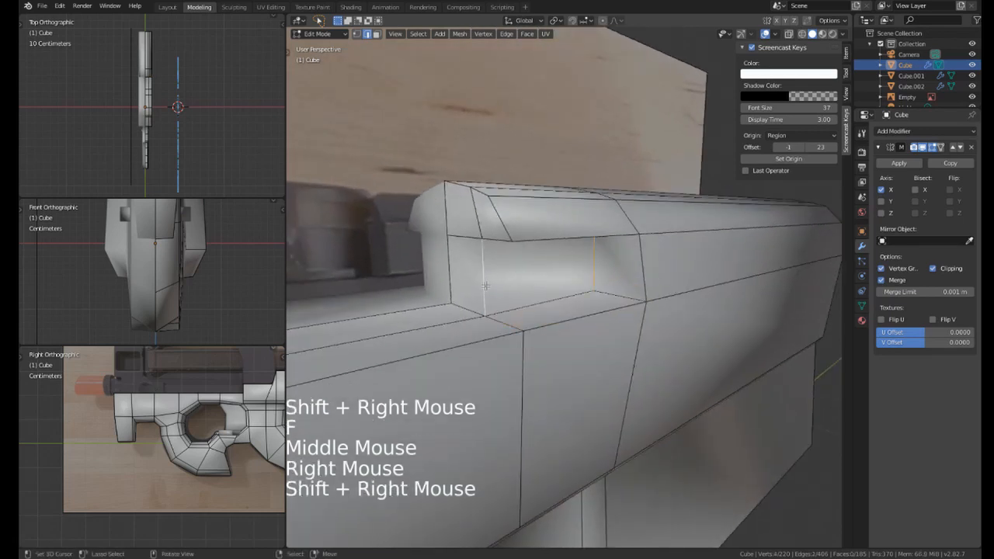
key("s")
key("x")
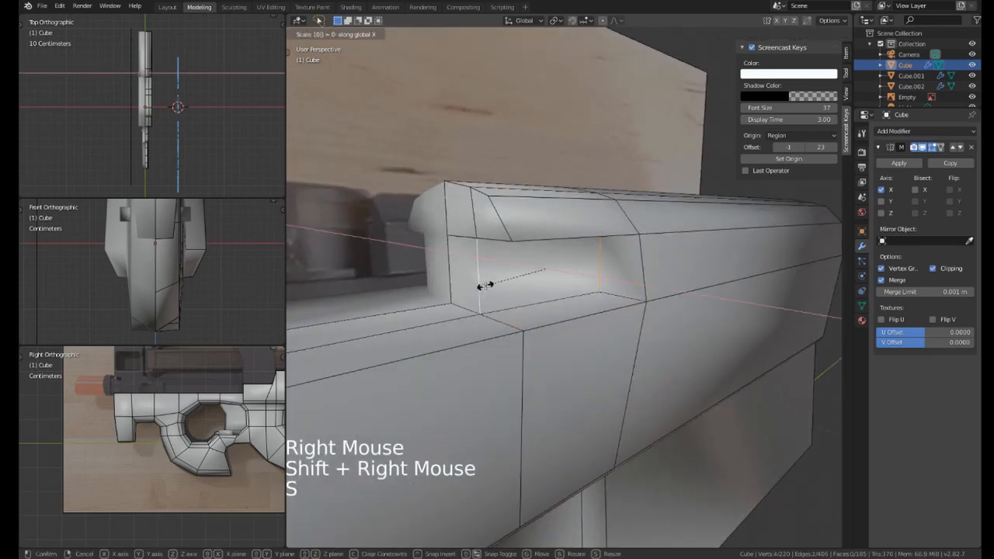
key("Return")
Check the recess against the reference in side-view wireframe and return to Object Mode with solid shading.
key("KP_3")
scroll(510, 286, "down", 2)
key("z")
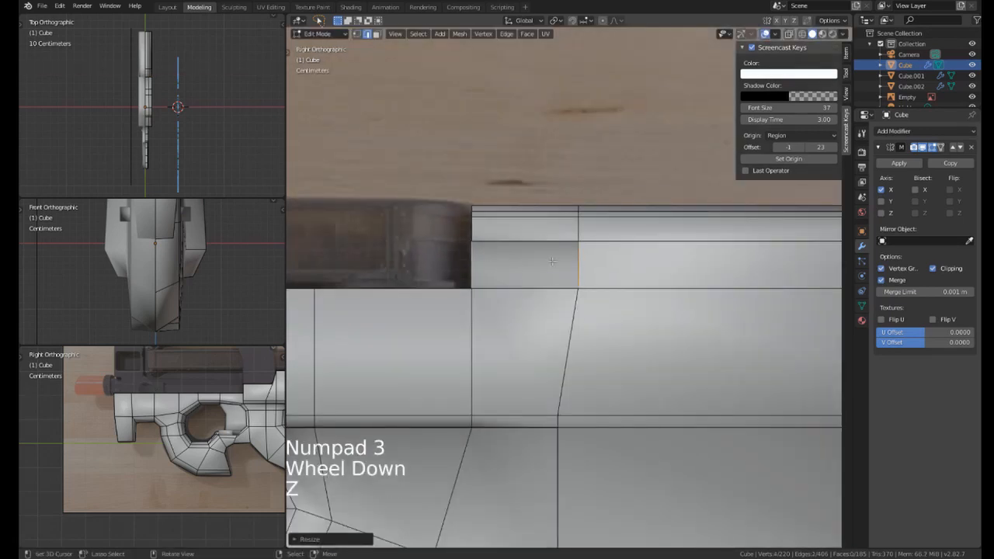
left_click(425, 264)
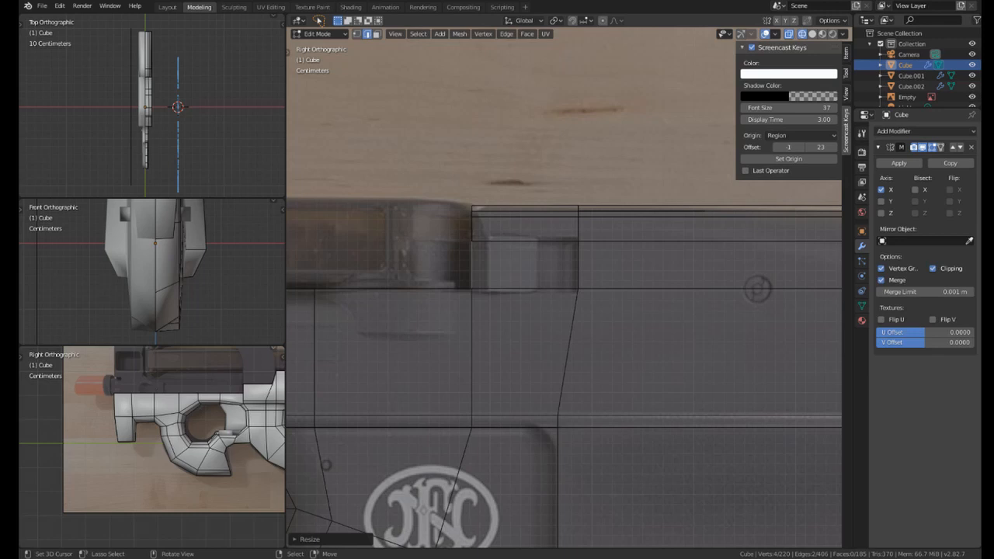
mouse_move(532, 234)
middle_mouse_down()
mouse_move(524, 303)
mouse_move(560, 311)
mouse_move(598, 297)
middle_mouse_up()
scroll(524, 303, "down", 2)
key("Tab")
key("z")
left_click(644, 313)
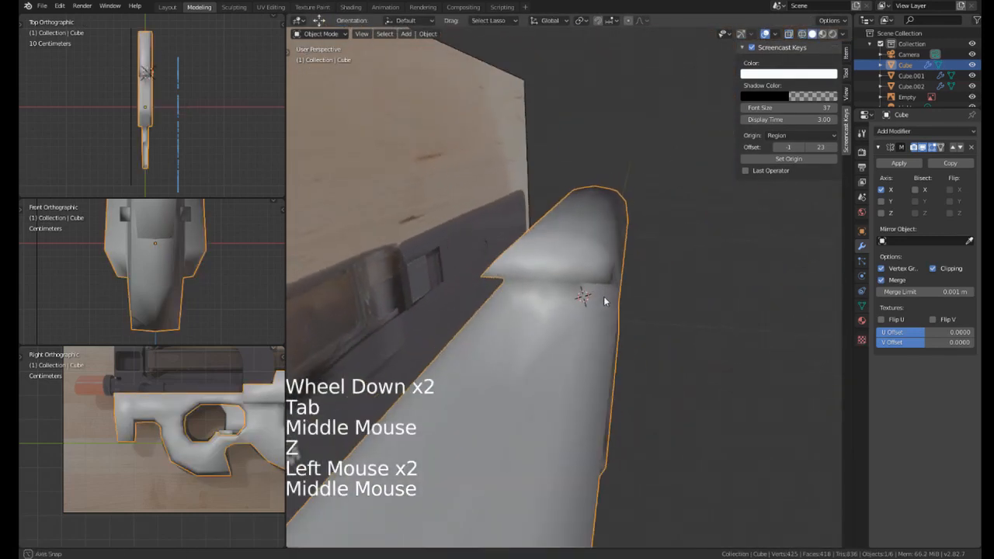
Add a cube at the recess and scale it down to roughly 0.12 of its size.
key("shift+a")
mouse_move(603, 296)
left_click(668, 313)
scroll(601, 298, "down", 16)
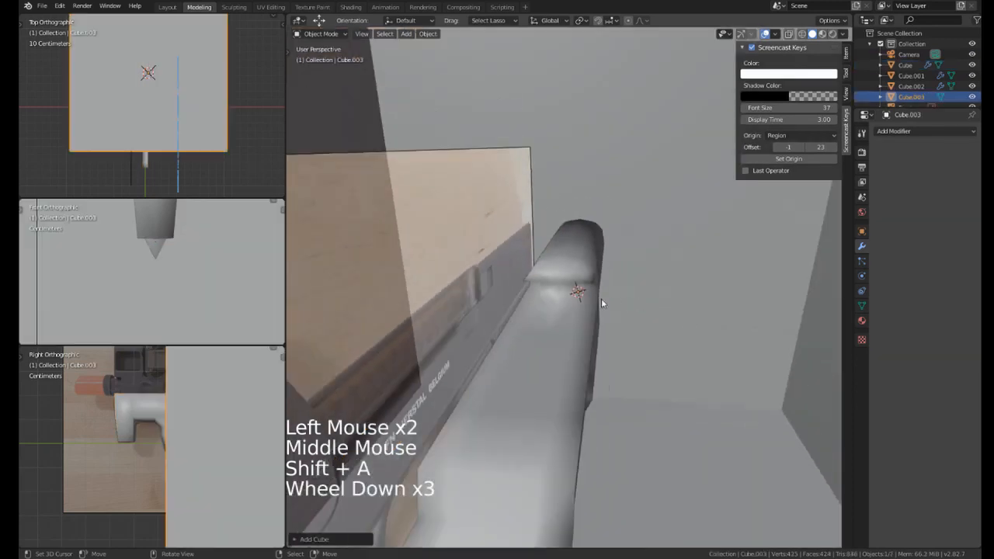
middle_click_drag(571, 300, 600, 380)
scroll(601, 380, "up", 4)
key("s")
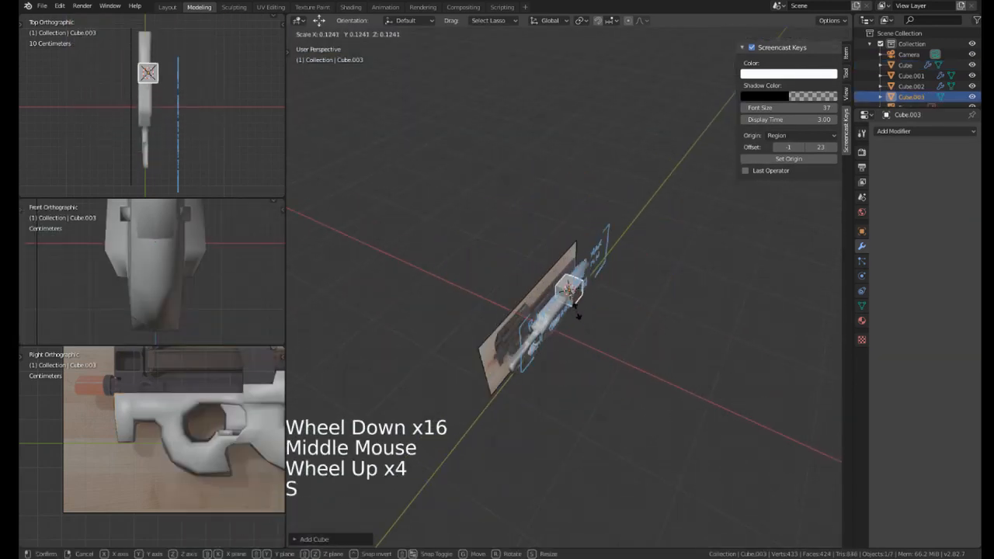
left_click(572, 300)
Shrink the cube further to the recess's size and move it into place.
scroll(572, 300, "up", 19)
scroll(600, 281, "down", 4)
middle_click_drag(590, 332, 532, 277)
key("s")
key("g")
Rotate the small cube about 30 degrees around the global Z axis.
middle_click_drag(594, 290, 588, 350)
key("r")
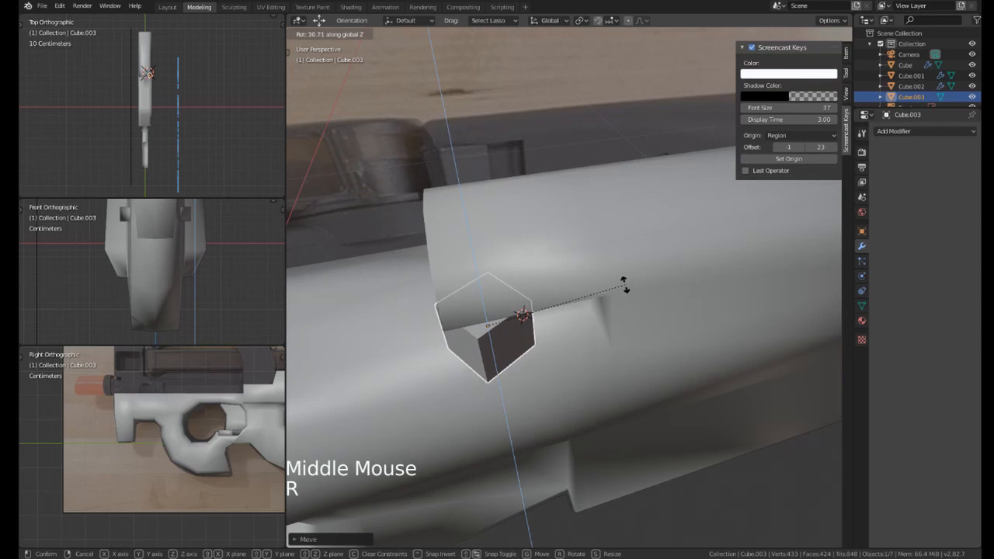
left_click(625, 281)
mouse_move(572, 309)
middle_mouse_down()
mouse_move(547, 303)
mouse_move(554, 338)
mouse_move(556, 302)
middle_mouse_up()
middle_click_drag(556, 303, 520, 264)
Enter Edit Mode on the small cube and reposition its outer vertical edges to fit the recess.
key("Tab")
right_click(551, 295)
key("g")
key("g")
right_click(520, 264)
key("g")
left_click(510, 268)
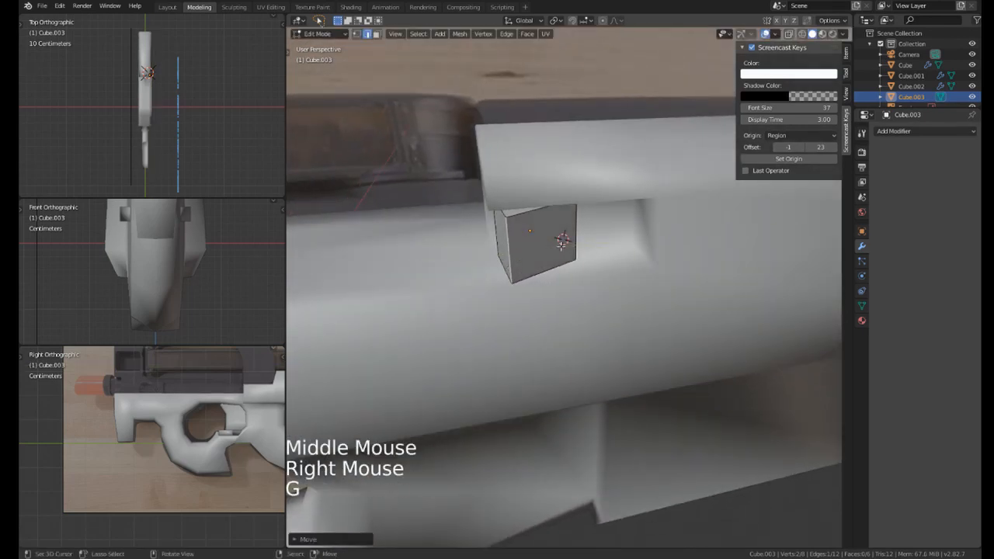
Slide the vertical edge at the rear of the cube's outer face to reshape that face.
scroll(528, 261, "up", 1)
right_click(576, 240)
key("g")
key("g")
left_click(575, 243)
Select two of the cube's vertical edges and move them rearward along Y, using wireframe to see them.
mouse_move(575, 243)
middle_mouse_down()
mouse_move(518, 216)
mouse_move(538, 204)
middle_mouse_up()
right_click(525, 208, "shift")
key("z")
middle_click_drag(439, 205, 522, 203)
key("s")
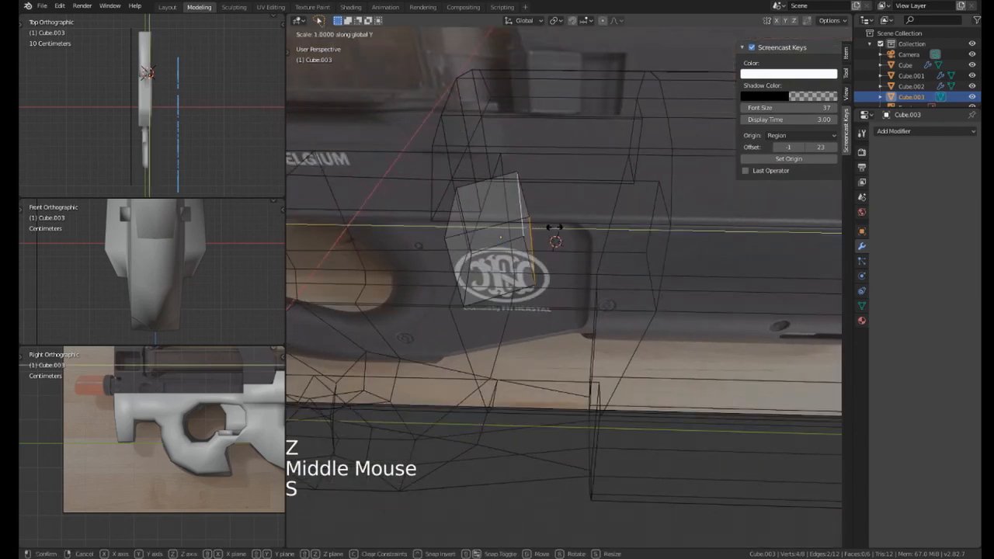
key("g")
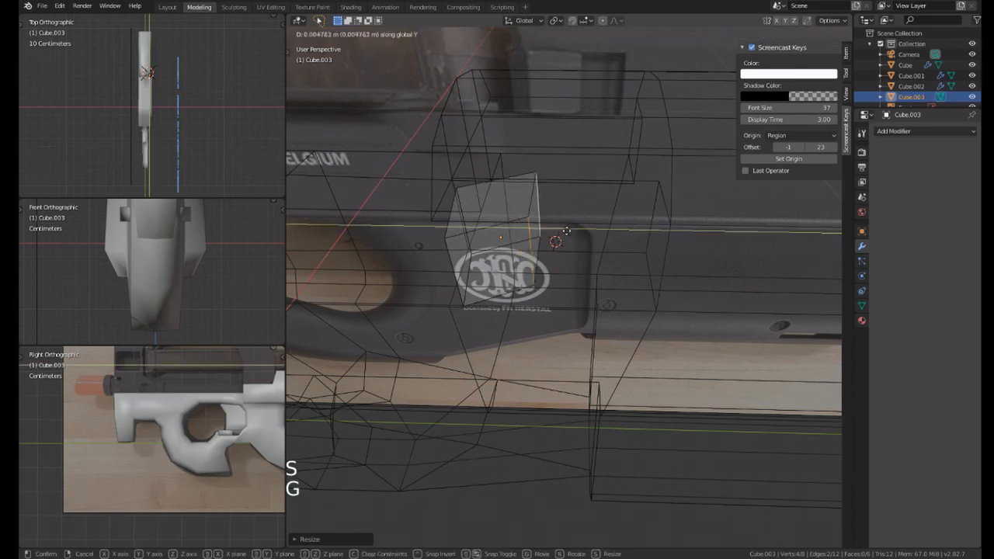
left_click(589, 231)
key("z")
mouse_move(660, 230)
middle_mouse_down()
mouse_move(572, 147)
mouse_move(681, 175)
mouse_move(690, 193)
middle_mouse_up()
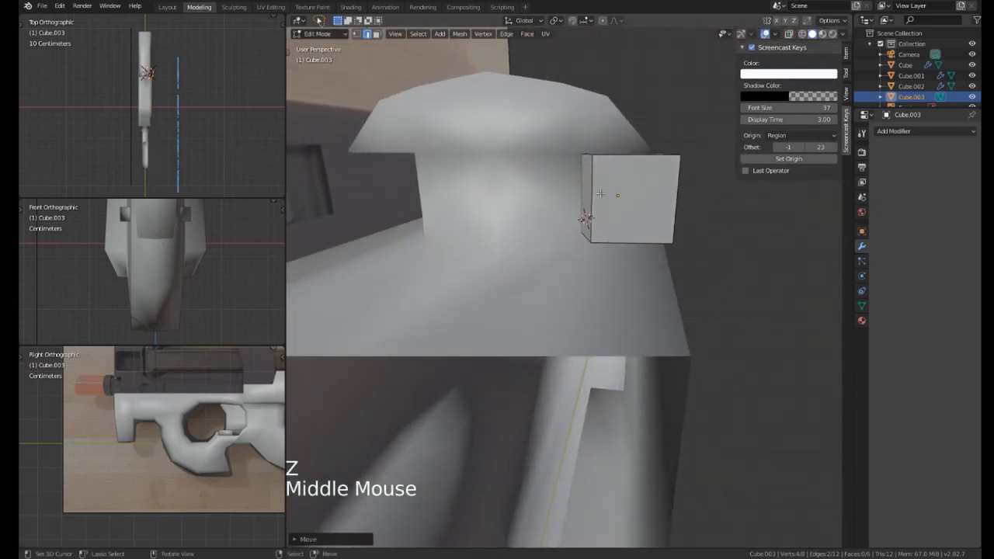
Slide the cube's remaining vertical edges to fit the recess and leave Edit Mode.
right_click(598, 195)
key("g")
key("g")
middle_click_drag(615, 195, 497, 248)
right_click(584, 187)
key("g")
key("g")
left_click(576, 187)
scroll(539, 216, "down", 2)
key("Tab")
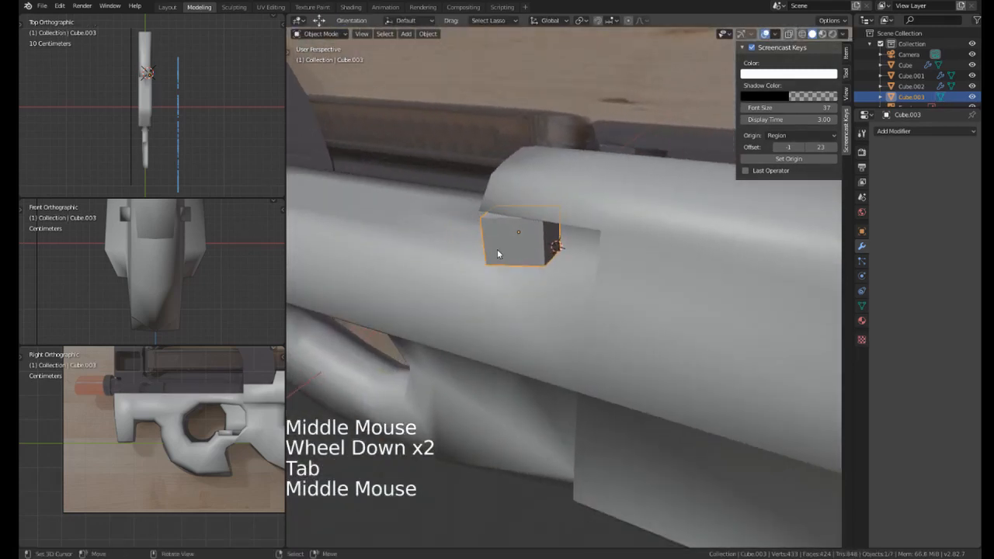
Select all of the small cube's geometry in Edit Mode and apply Shade Smooth.
key("Tab")
key("a")
key("ctrl+f")
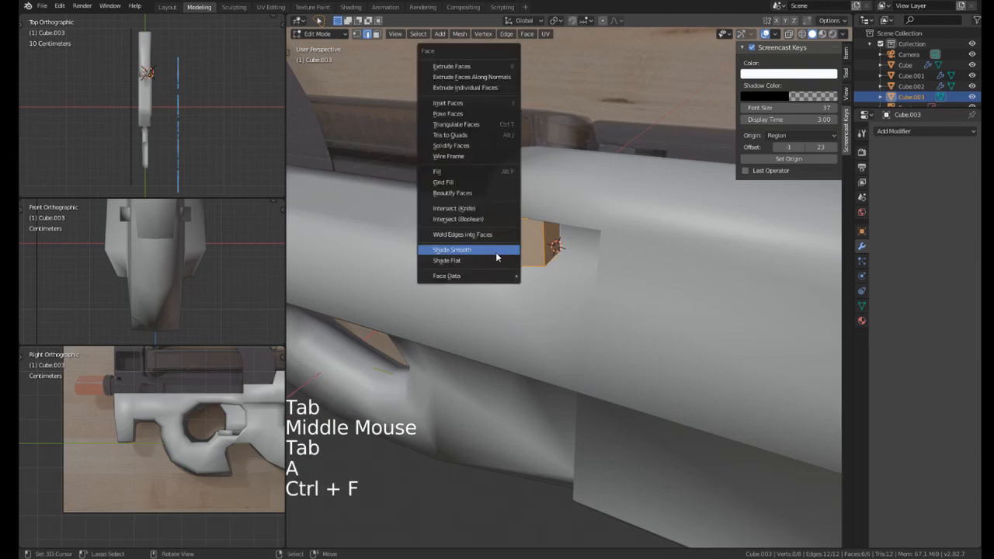
left_click(495, 252)
middle_click_drag(536, 184, 565, 209)
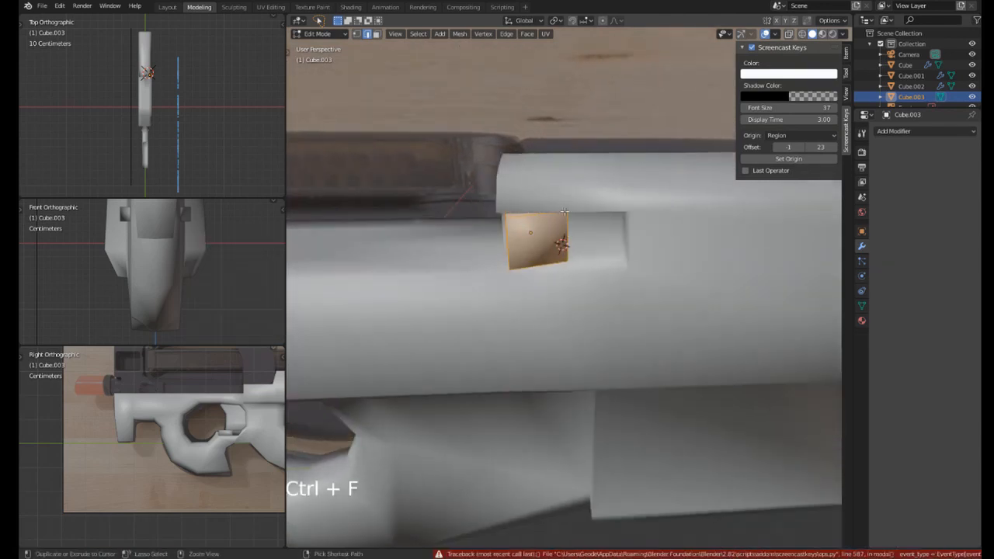
key("ctrl+f")
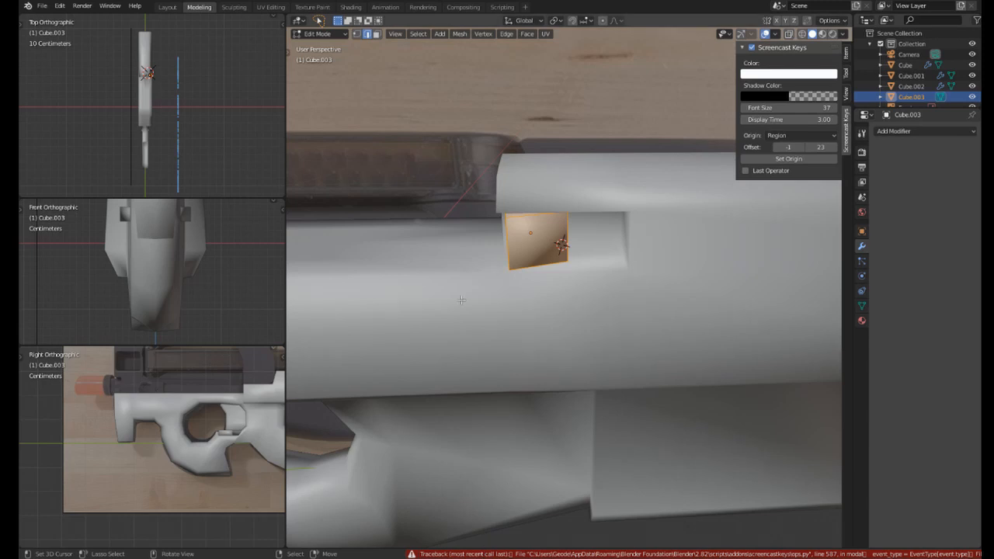
Leave Edit Mode and add a Mirror modifier to the small block in the stock recess.
key("Tab")
middle_click_drag(461, 299, 511, 221)
scroll(485, 312, "down", 3)
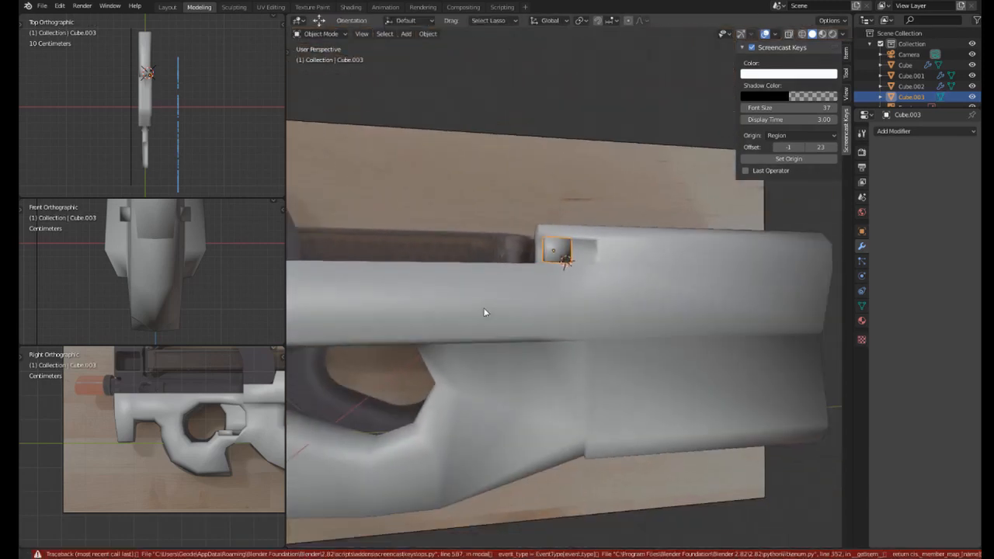
middle_click_drag(484, 312, 621, 256)
left_click(900, 130)
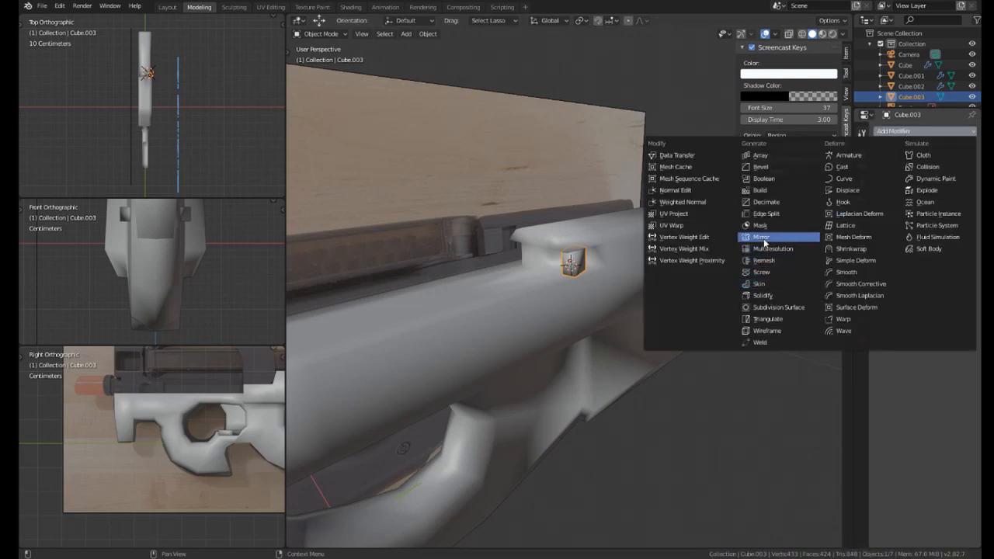
left_click(761, 237)
scroll(568, 232, "up", 6)
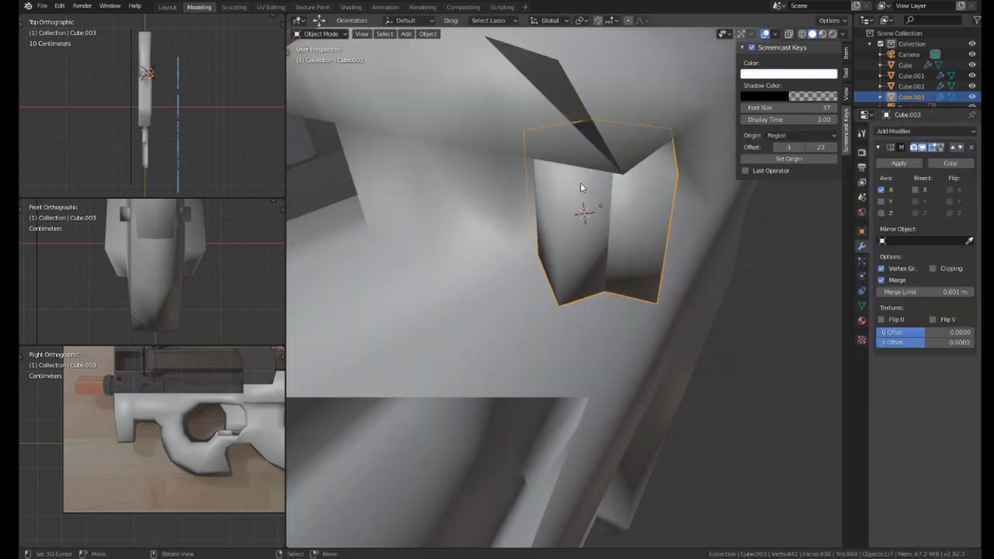
middle_click_drag(579, 182, 602, 214)
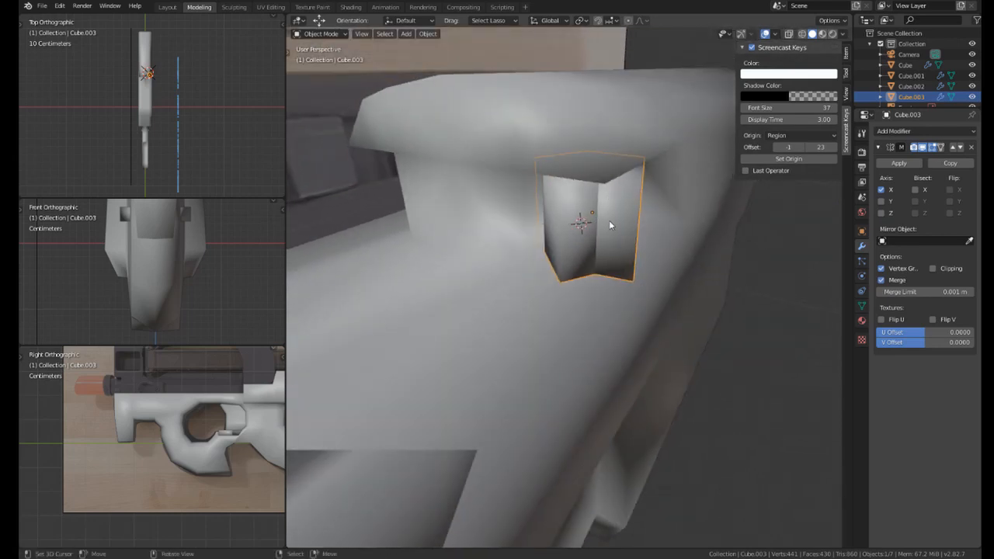
key("Tab")
key("Tab")
middle_click_drag(587, 208, 587, 243)
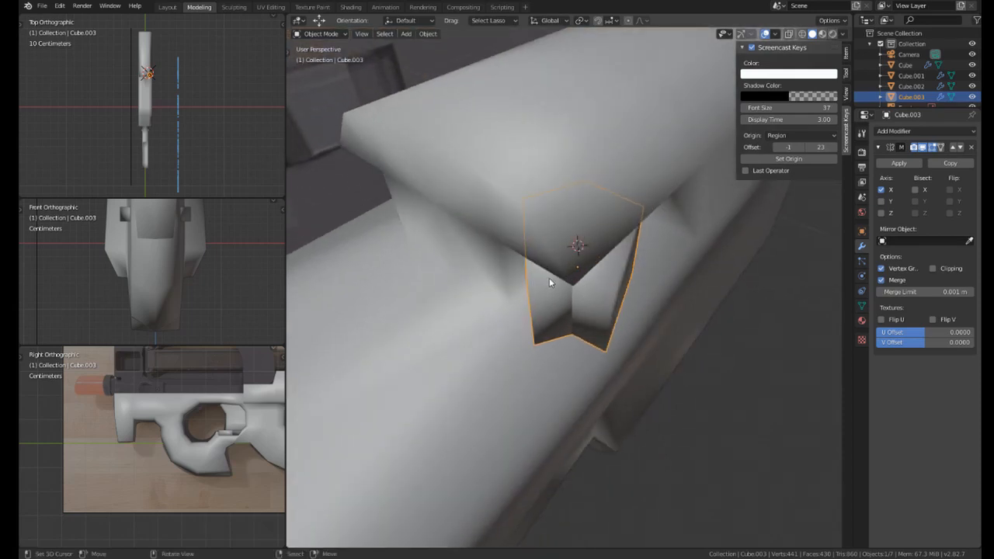
middle_click_drag(551, 281, 459, 279)
key("Tab")
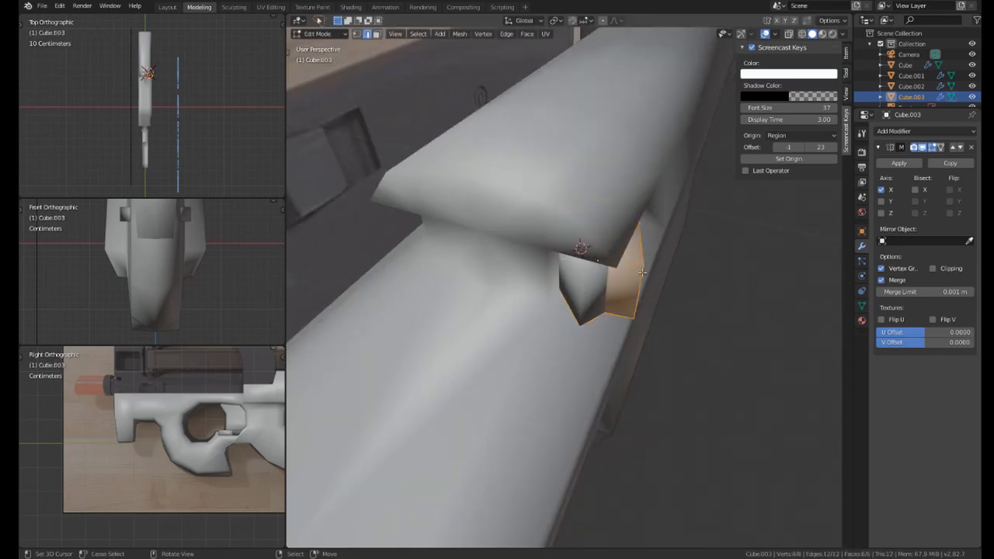
key("g")
key("x")
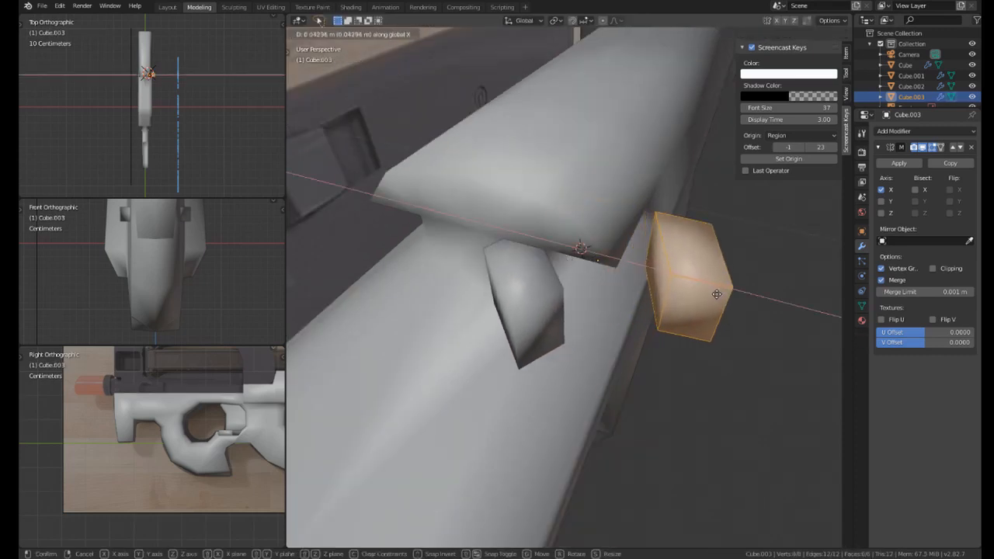
left_click(656, 299)
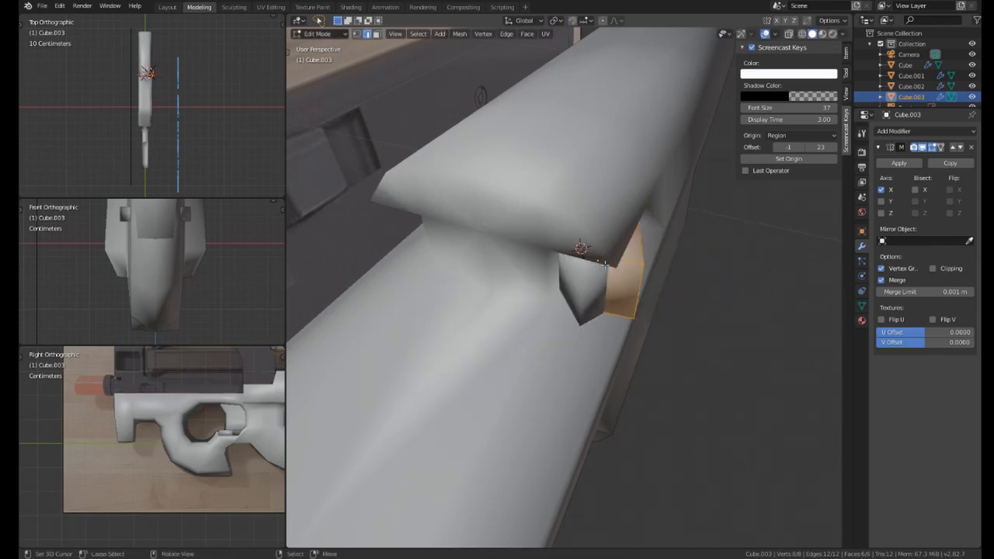
middle_click_drag(656, 299, 637, 216)
key("Tab")
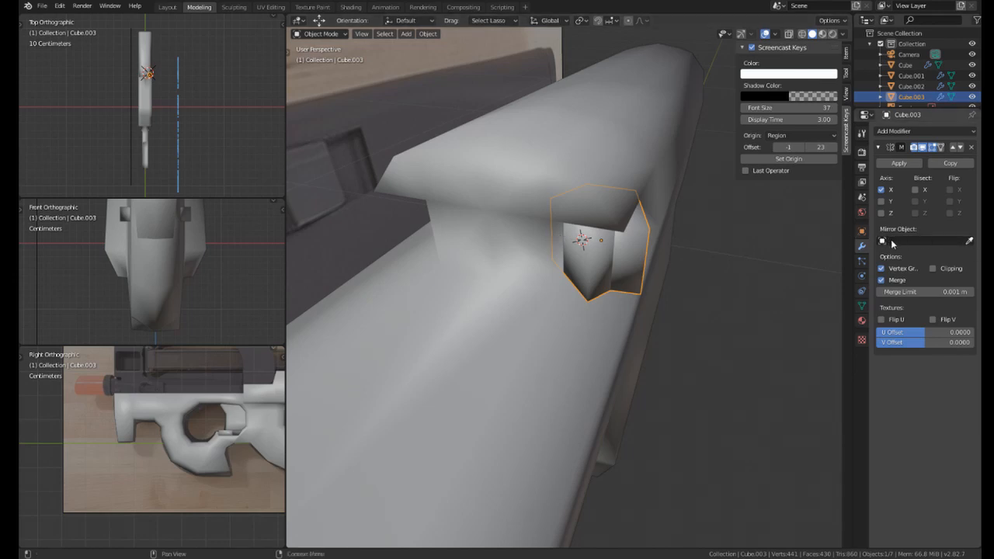
Set the main gun body, Cube, as the mirror object of the small block's Mirror modifier.
left_click(969, 243)
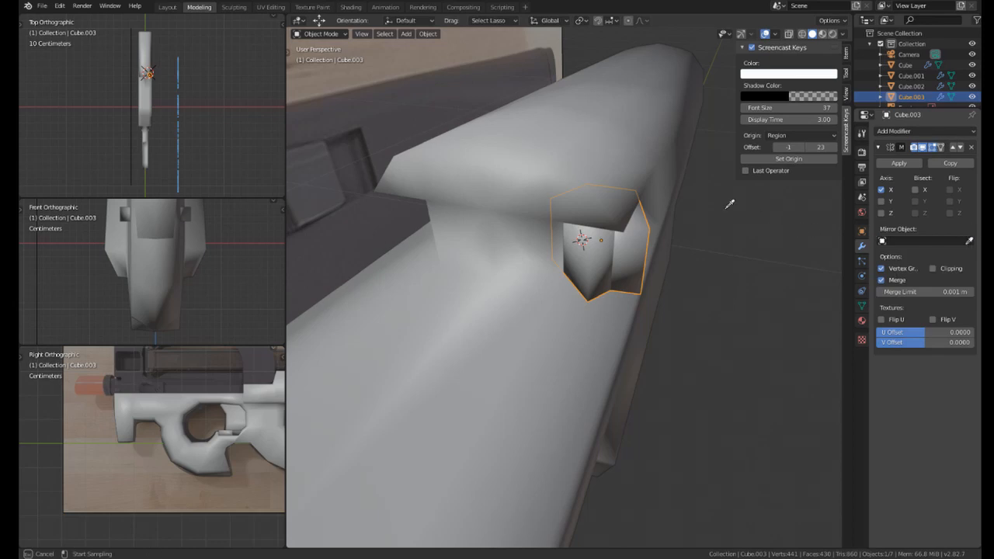
left_click(625, 93)
middle_click_drag(626, 102, 631, 204)
middle_click_drag(686, 164, 553, 201)
scroll(470, 213, "down", 3)
scroll(570, 270, "up", 3)
scroll(579, 223, "up", 3)
Move the small block's bottom face slightly down along Z and leave Edit Mode.
key("Tab")
key("3")
left_click(552, 201)
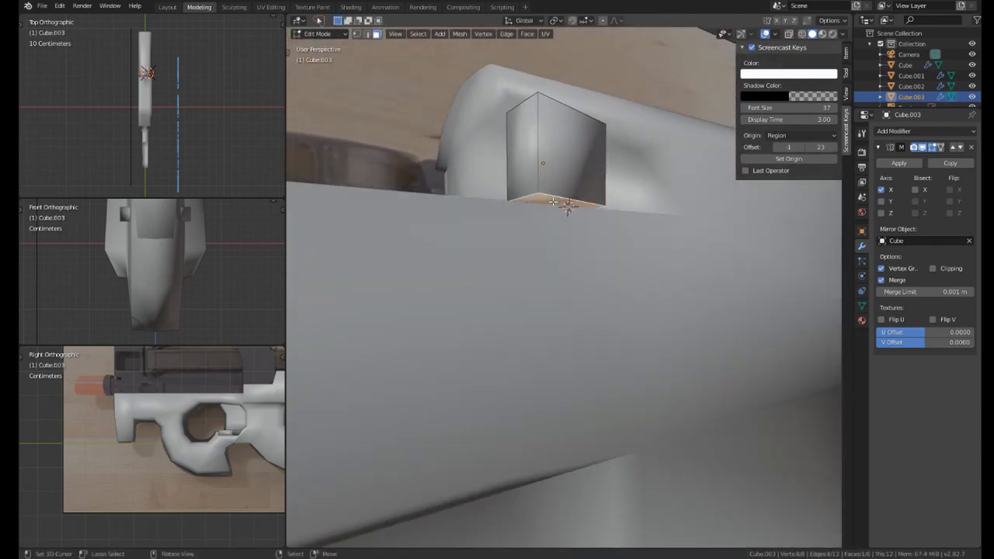
key("z")
right_click(552, 202)
key("g")
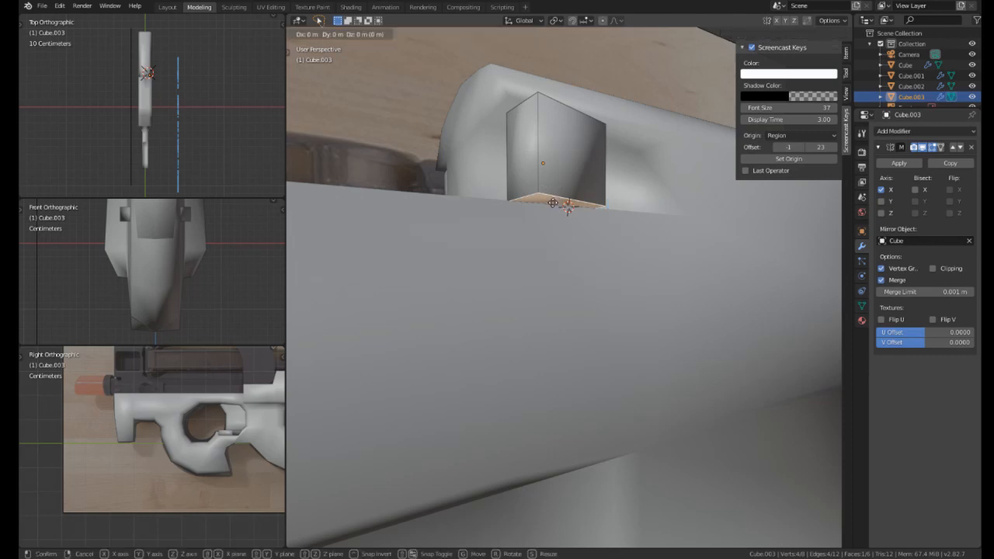
key("x")
key("z")
left_click(553, 208)
scroll(544, 209, "down", 5)
key("Tab")
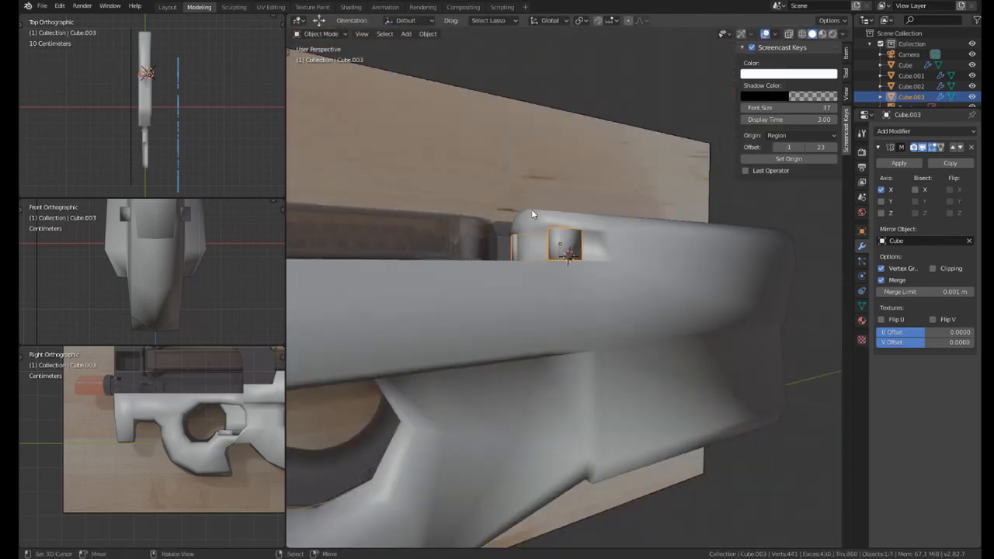
Compare the whole gun with the reference in side and perspective views, and select the main body.
scroll(531, 209, "down", 4)
middle_click_drag(528, 252, 497, 231)
scroll(366, 224, "up", 2)
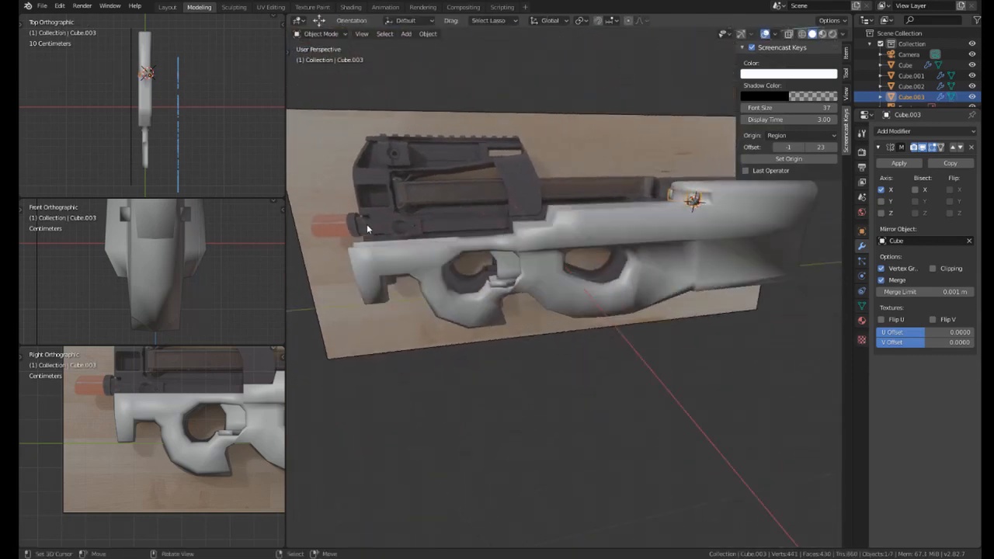
key("KP_3")
scroll(499, 189, "up", 2)
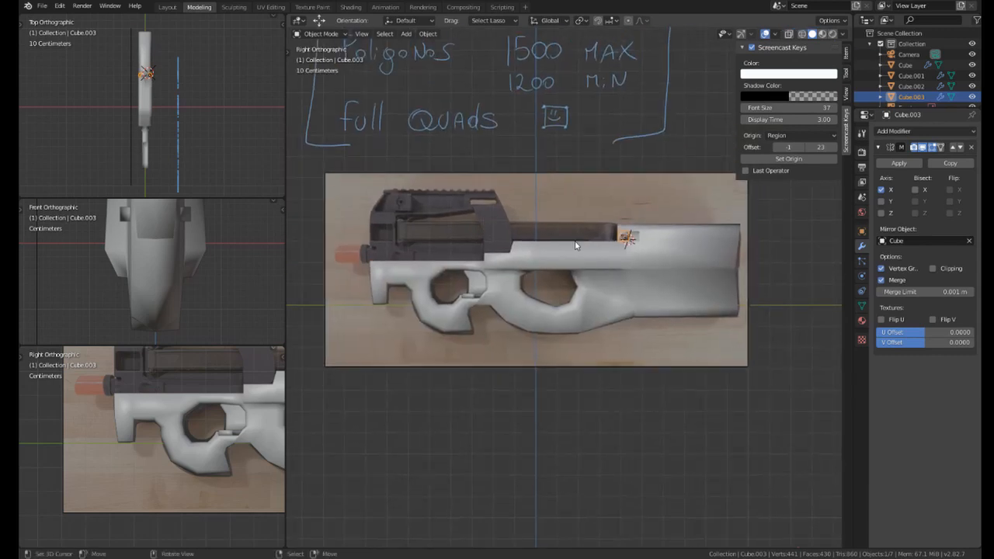
key("alt+a")
middle_click_drag(594, 242, 564, 271)
right_click(663, 253)
scroll(520, 258, "up", 3)
scroll(564, 271, "down", 3)
middle_click_drag(497, 226, 444, 209)
middle_click_drag(496, 234, 528, 223)
scroll(485, 208, "up", 3)
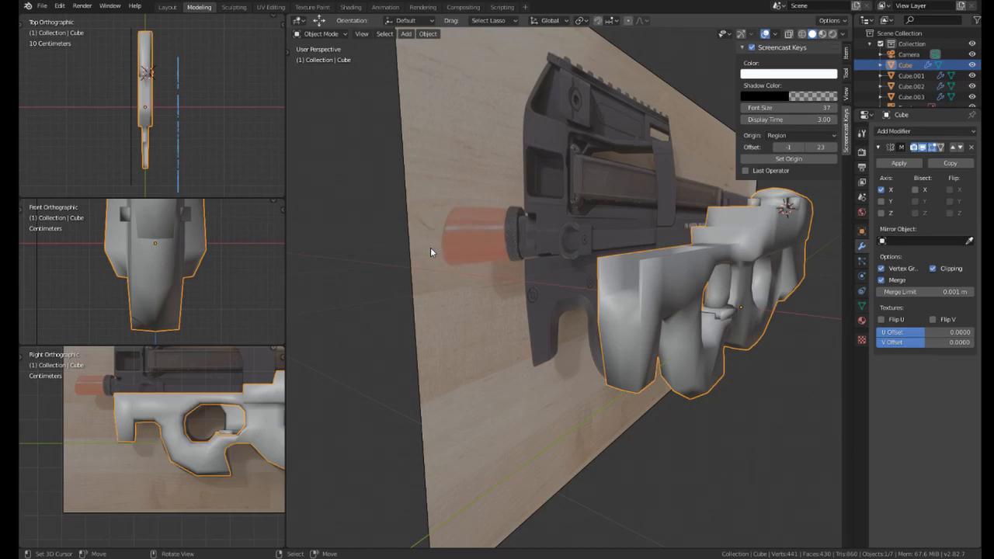
Select the face loop around the trigger opening of the main body in Edit Mode.
key("Tab")
scroll(466, 243, "up", 5)
middle_click_drag(503, 237, 552, 216)
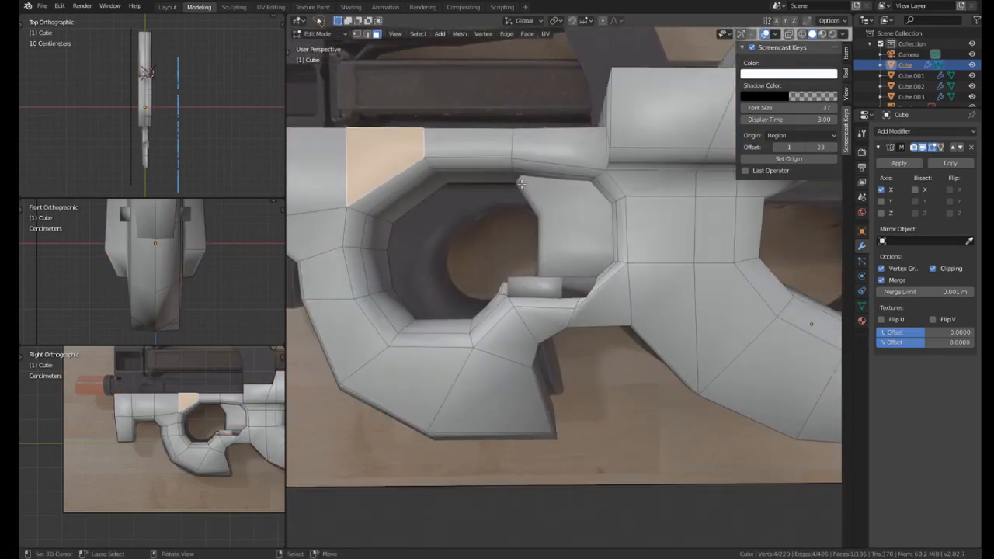
right_click(510, 164)
key("alt+a")
right_click(510, 163, "alt")
key("alt+a")
right_click(511, 162, "alt")
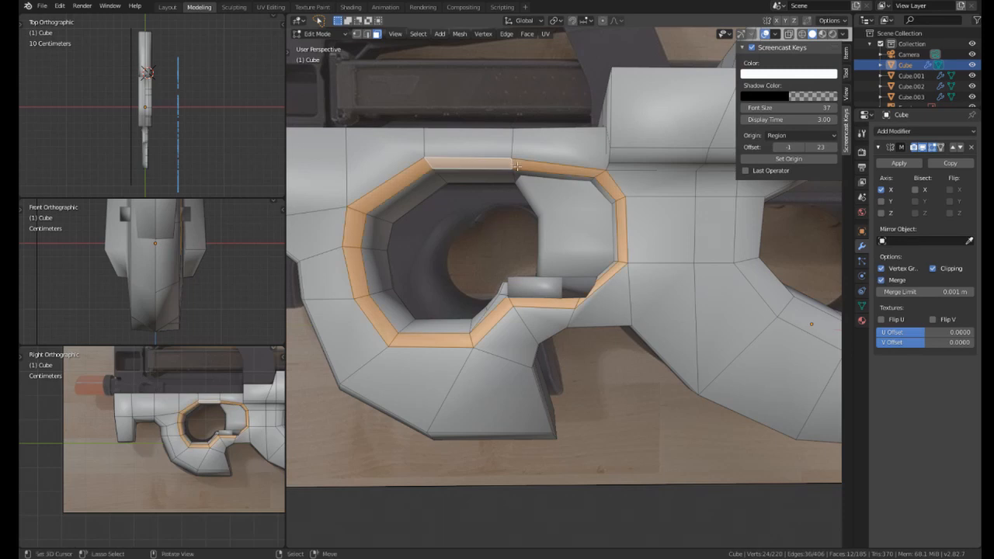
Add the face loop around the rear grip opening to the selection.
scroll(519, 168, "down", 4)
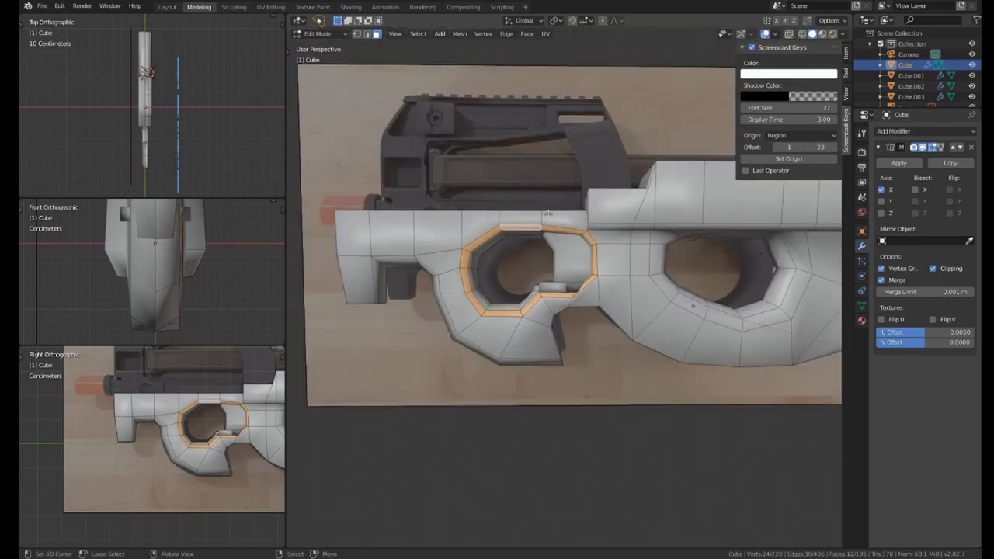
middle_click_drag(536, 183, 497, 163)
right_click(589, 273, "alt+shift")
scroll(590, 273, "down", 2)
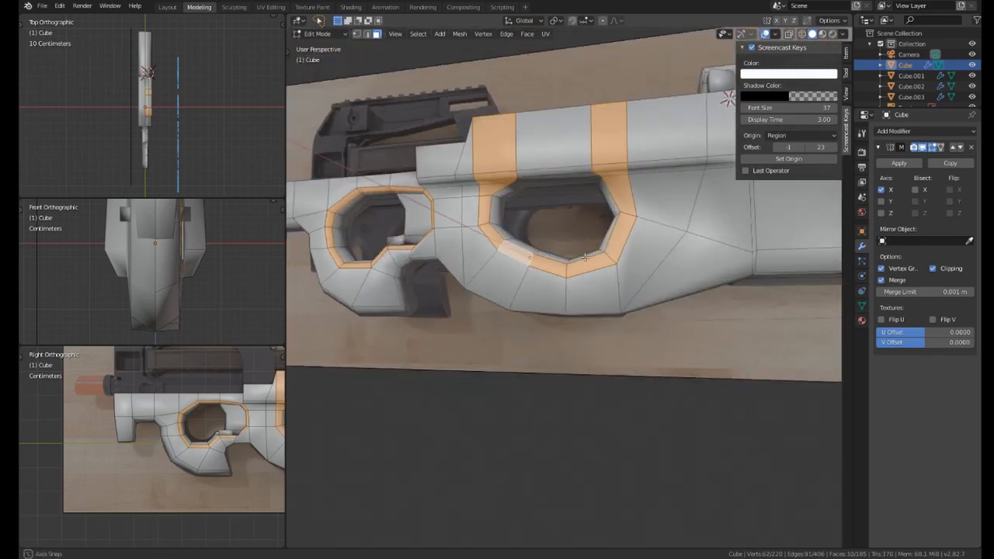
middle_click_drag(589, 273, 621, 293)
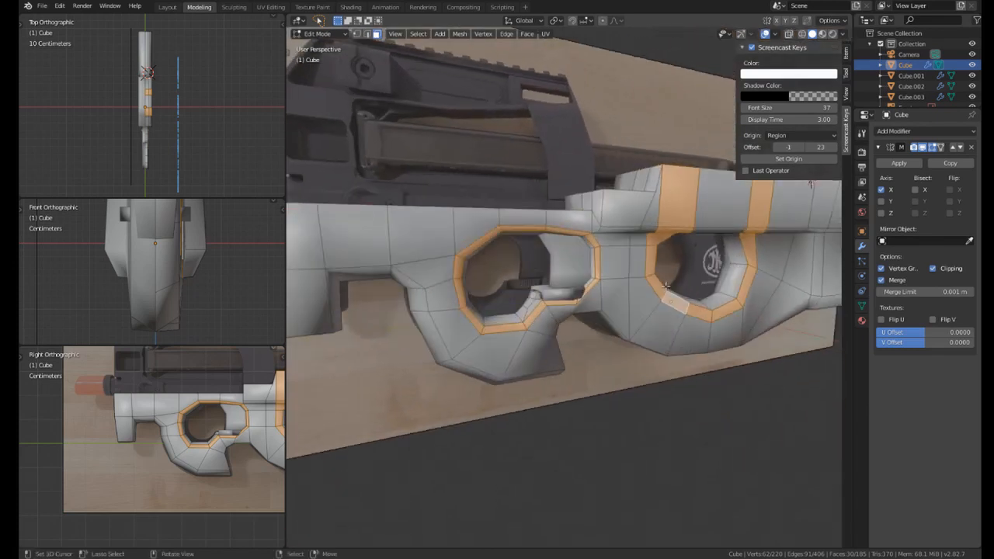
Leave Edit Mode and select both separate trigger pieces, Cube.001 and Cube.002, to inspect them on the gun.
key("Tab")
scroll(656, 286, "down", 4)
right_click(565, 306)
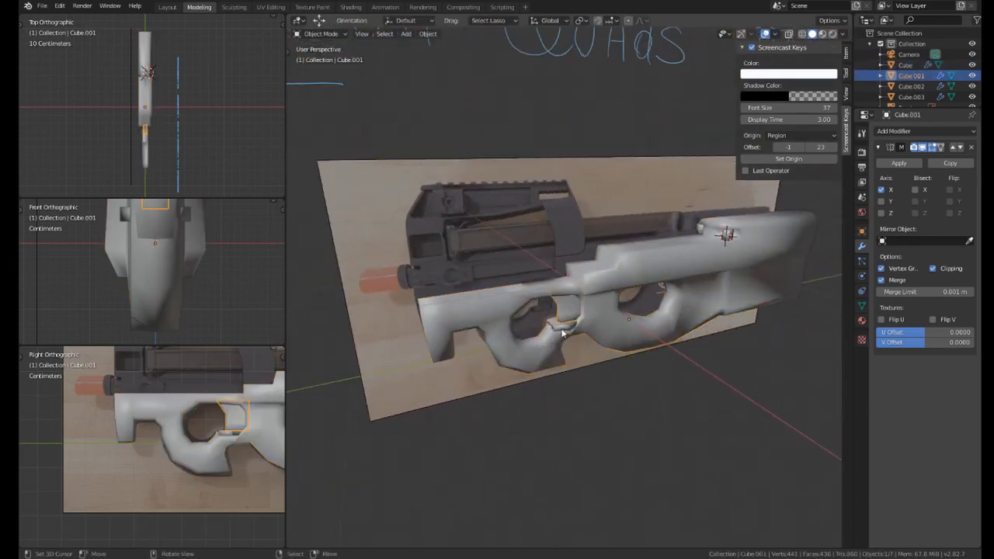
right_click(564, 326, "shift")
middle_click_drag(565, 327, 572, 260)
scroll(573, 268, "up", 1)
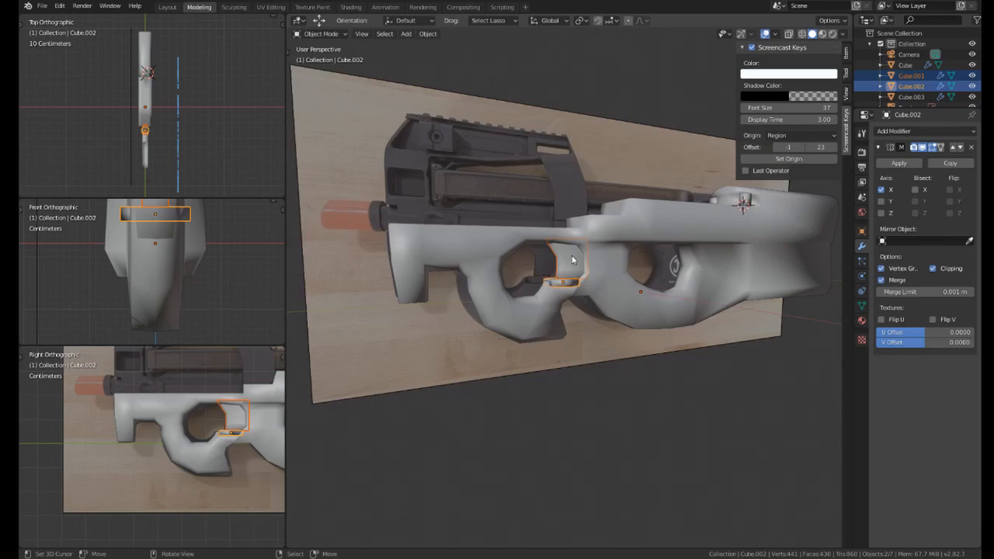
key("KP_3")
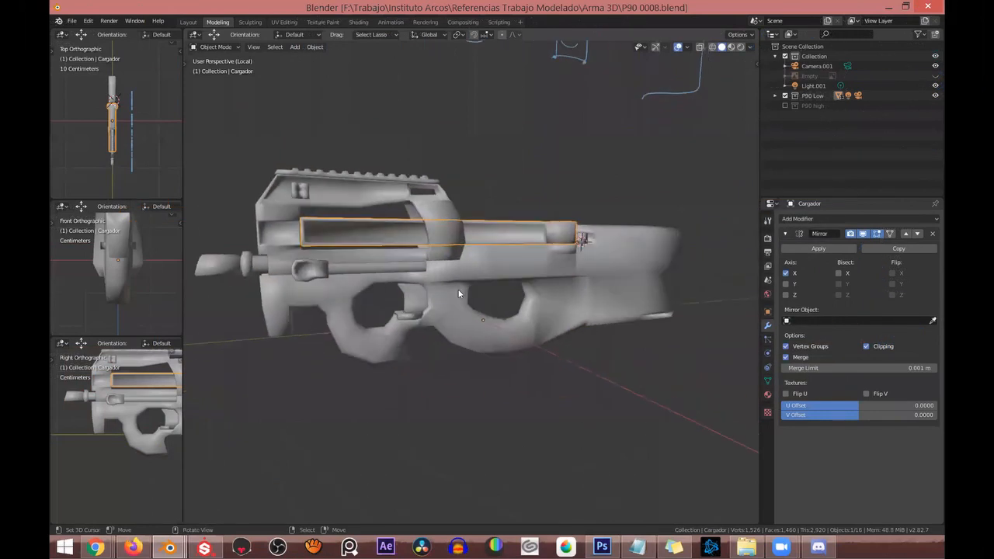
Examine the finished P90 model from several angles, selecting its main body and front upper part.
scroll(455, 200, "up", 3)
middle_click_drag(450, 265, 394, 186)
right_click(455, 200)
scroll(426, 226, "down", 4)
scroll(426, 226, "up", 2)
right_click(486, 321)
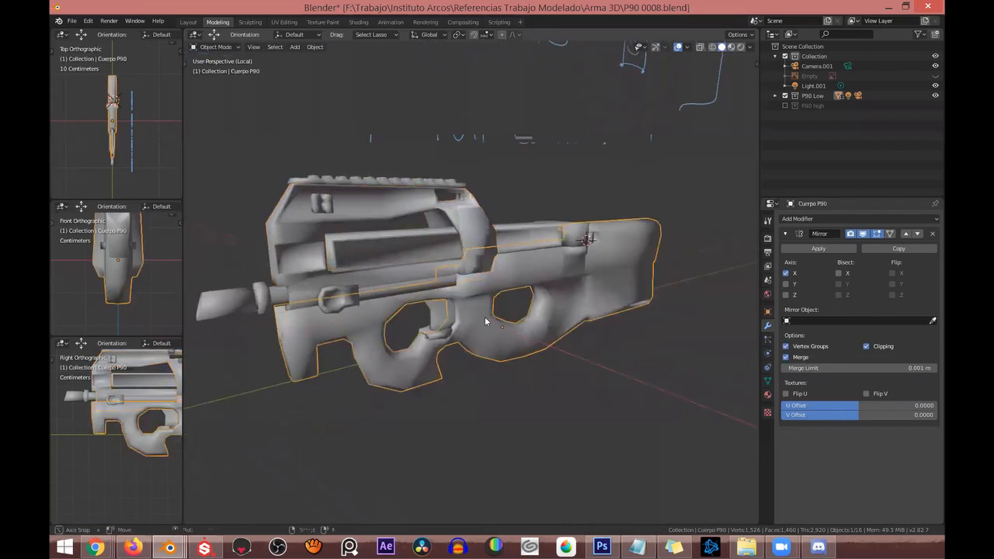
right_click(470, 246)
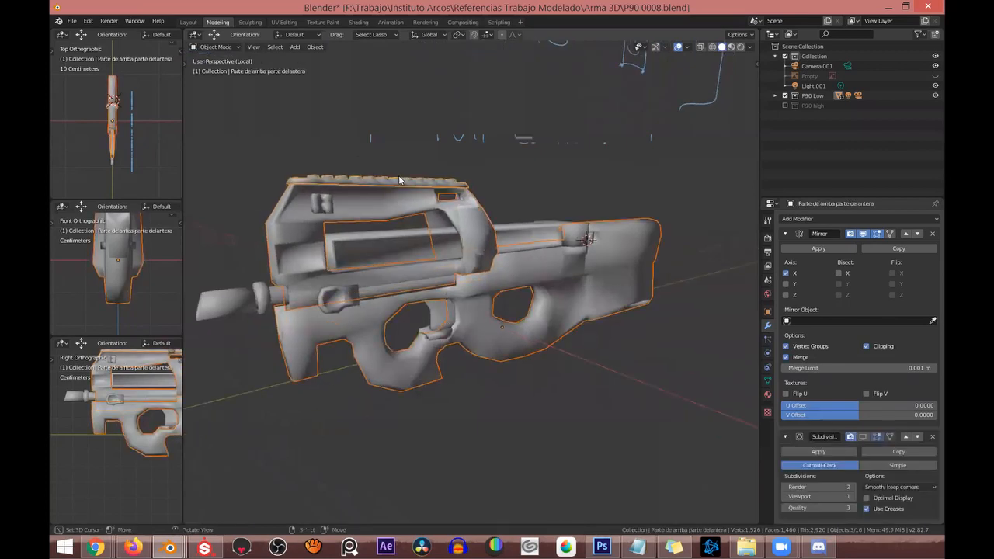